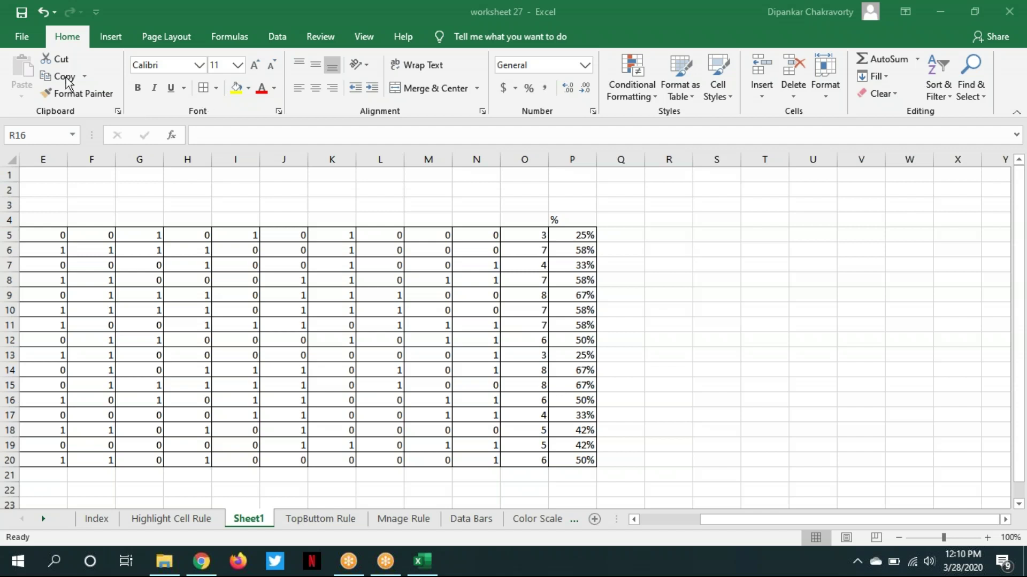
pyautogui.click(75, 41)
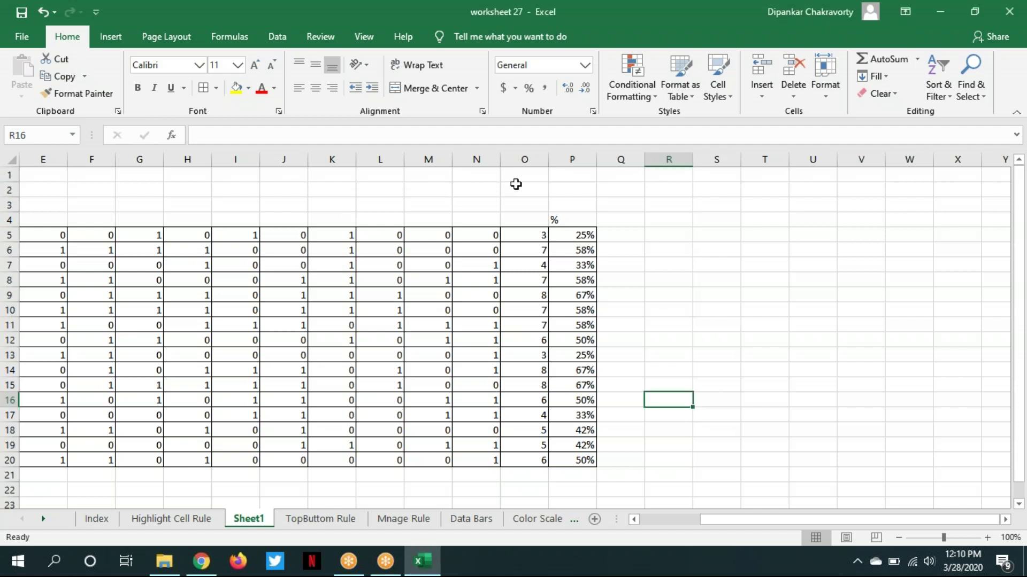
pyautogui.click(653, 98)
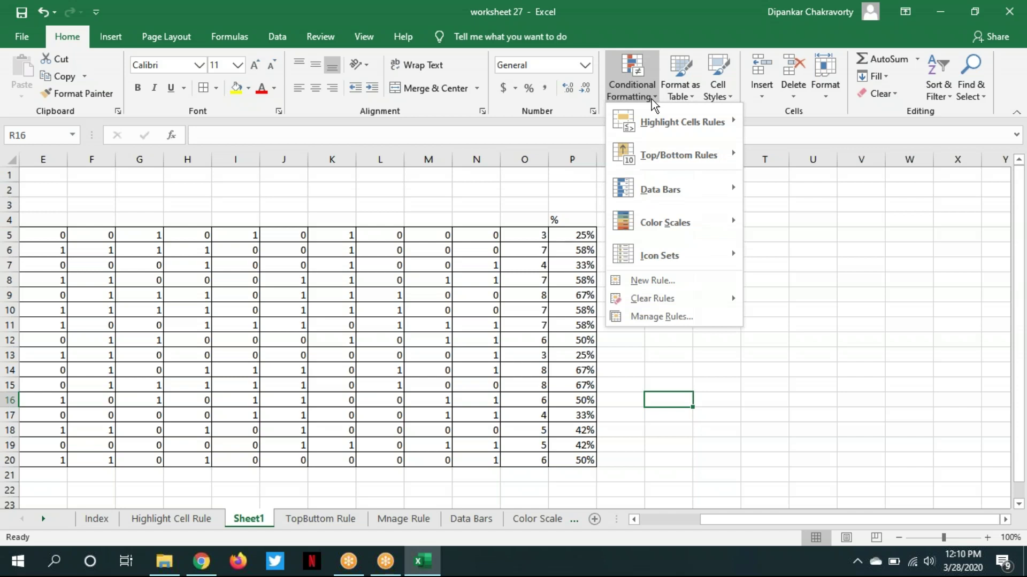
pyautogui.moveTo(699, 126)
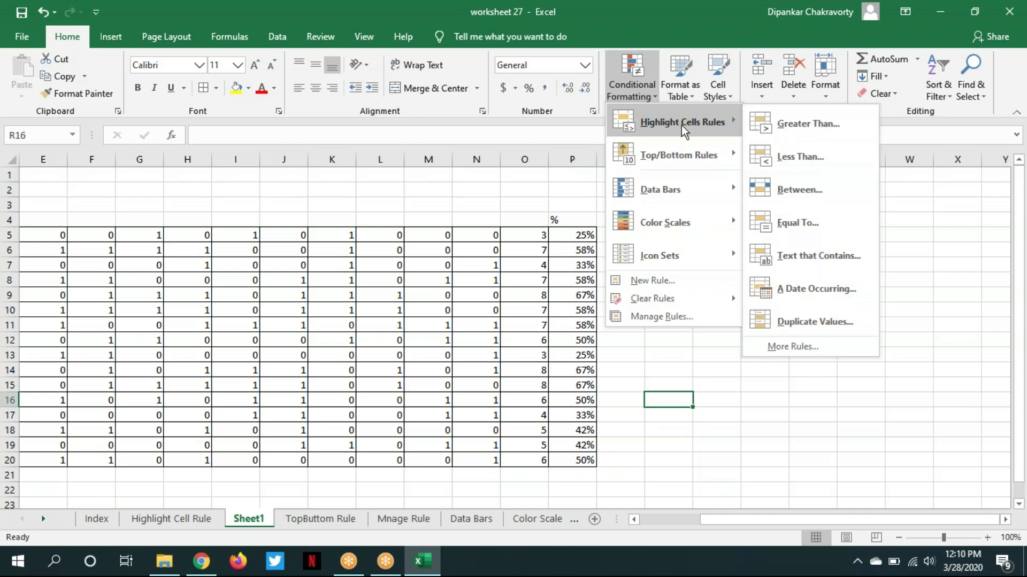
pyautogui.moveTo(648, 159)
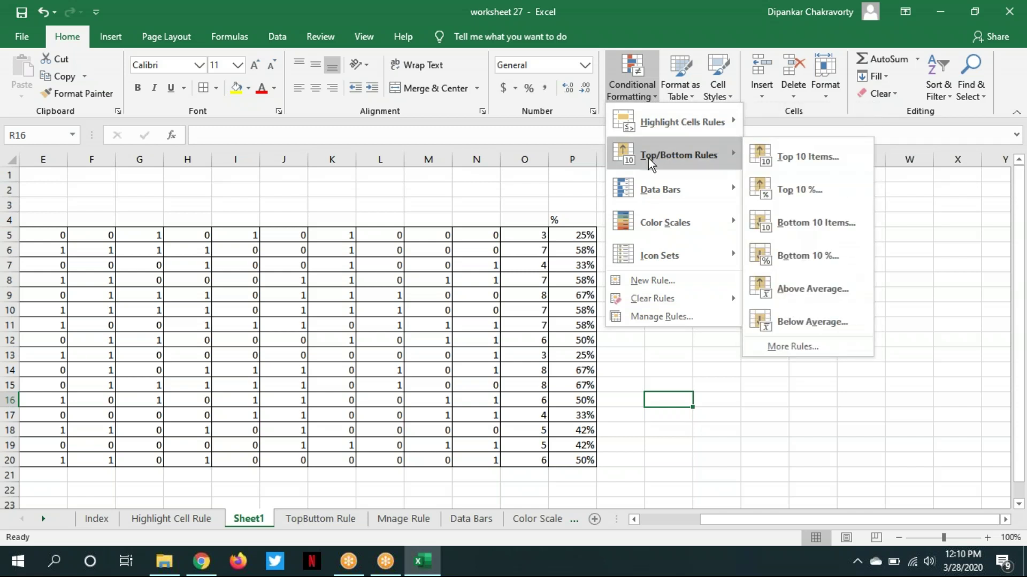
pyautogui.moveTo(662, 197)
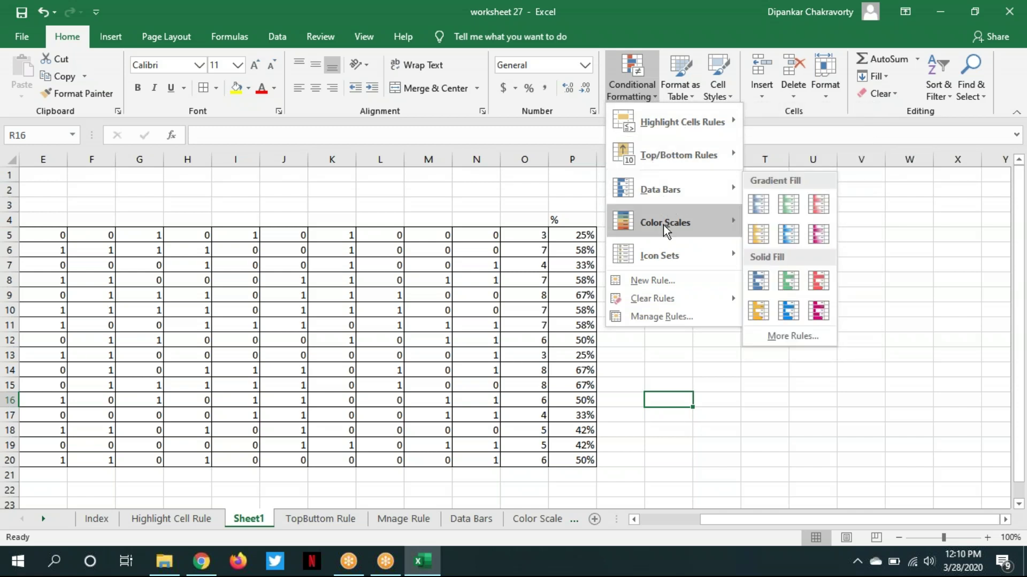
pyautogui.moveTo(657, 255)
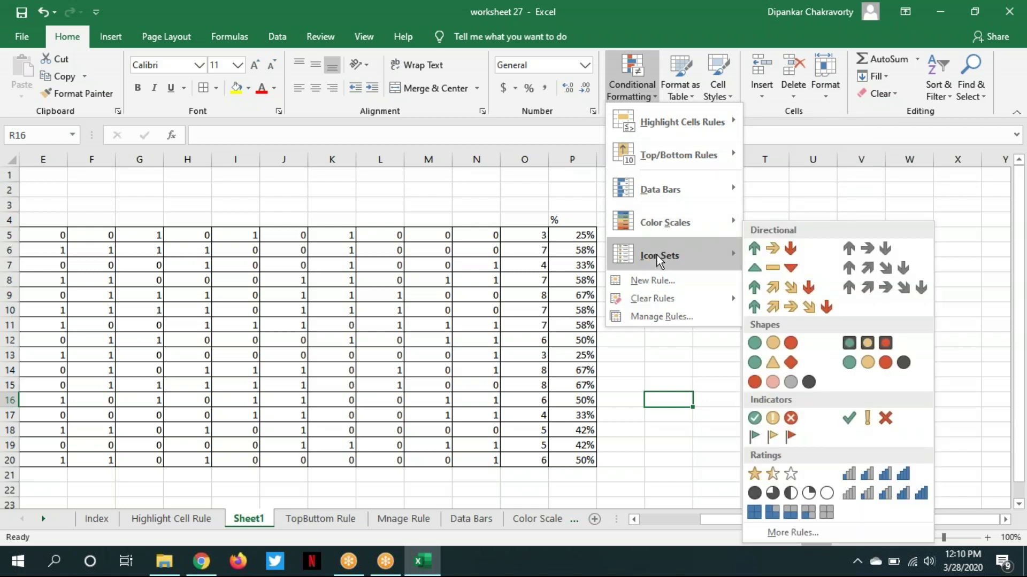
pyautogui.click(670, 366)
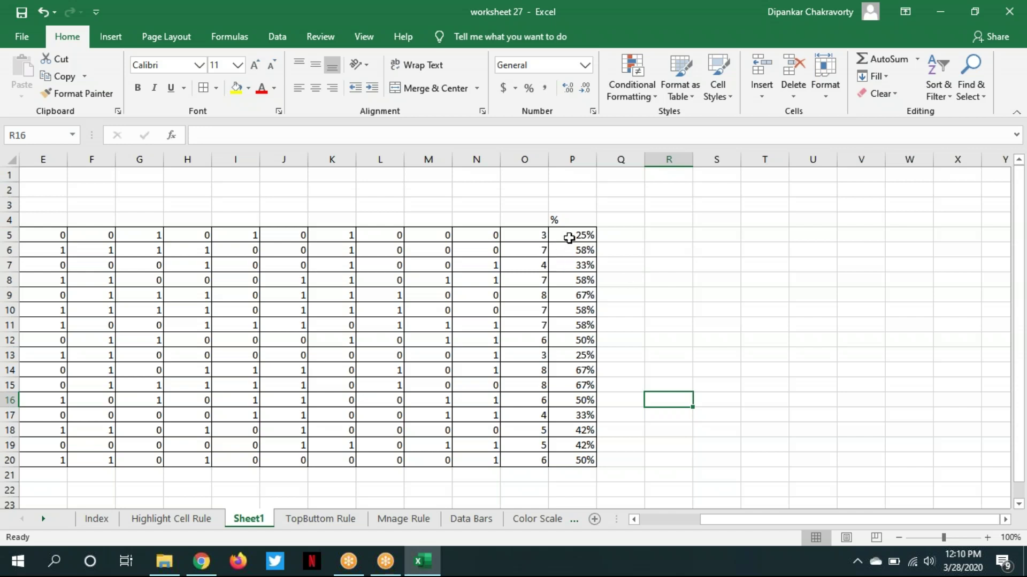
# Start a Less Than conditional formatting rule on the percentages in P5:P20 with the threshold set to 50%
pyautogui.moveTo(571, 234); pyautogui.dragTo(584, 460)
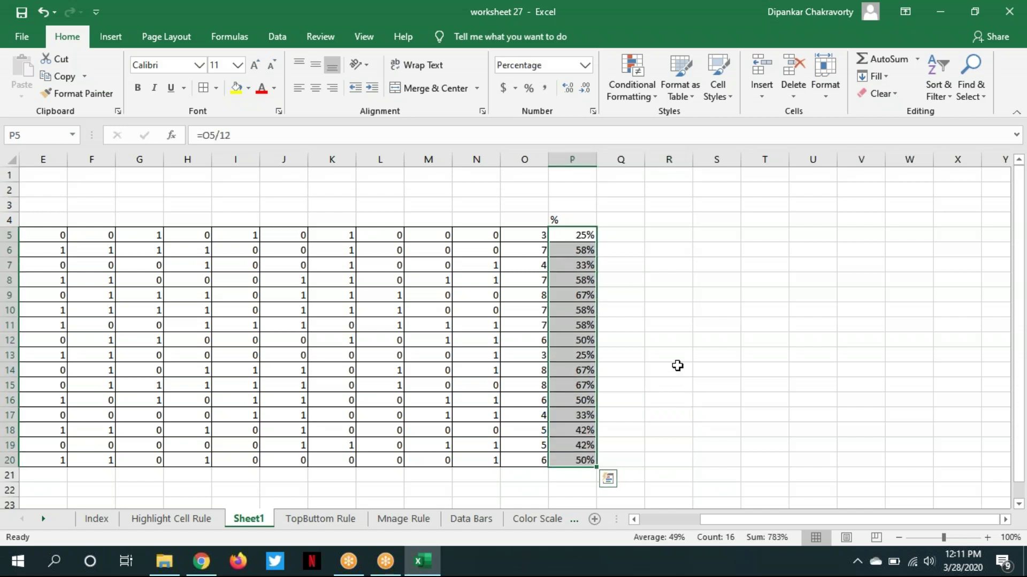
pyautogui.click(656, 95)
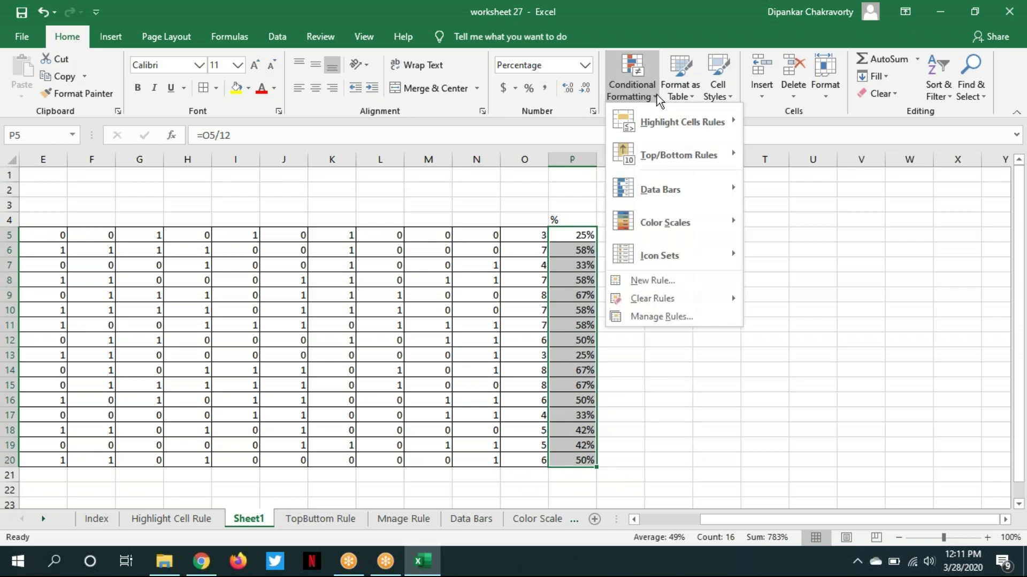
pyautogui.moveTo(662, 121)
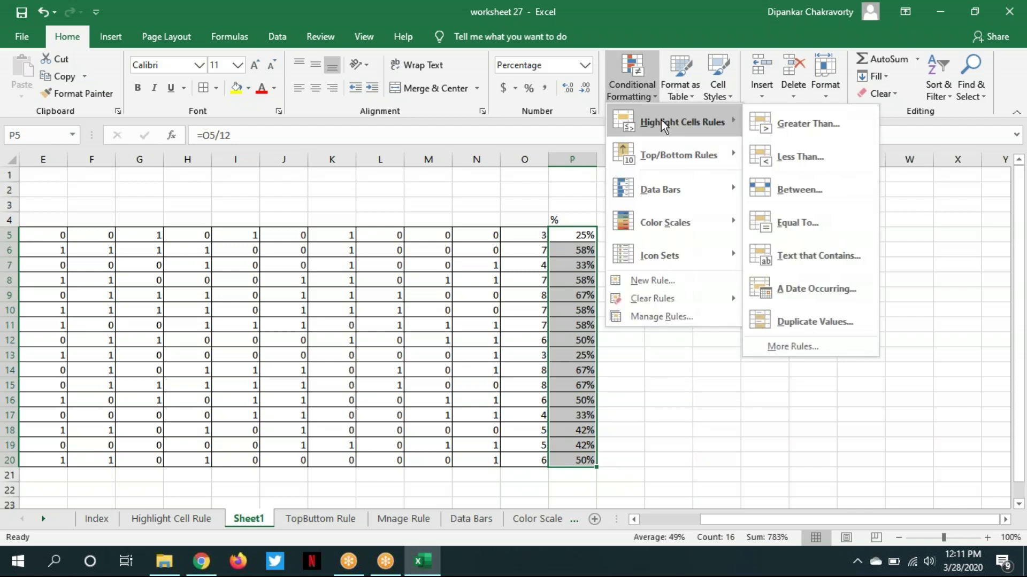
pyautogui.click(800, 158)
pyautogui.moveTo(663, 226); pyautogui.dragTo(414, 170)
pyautogui.click(345, 210)
pyautogui.moveTo(345, 210); pyautogui.dragTo(320, 209)
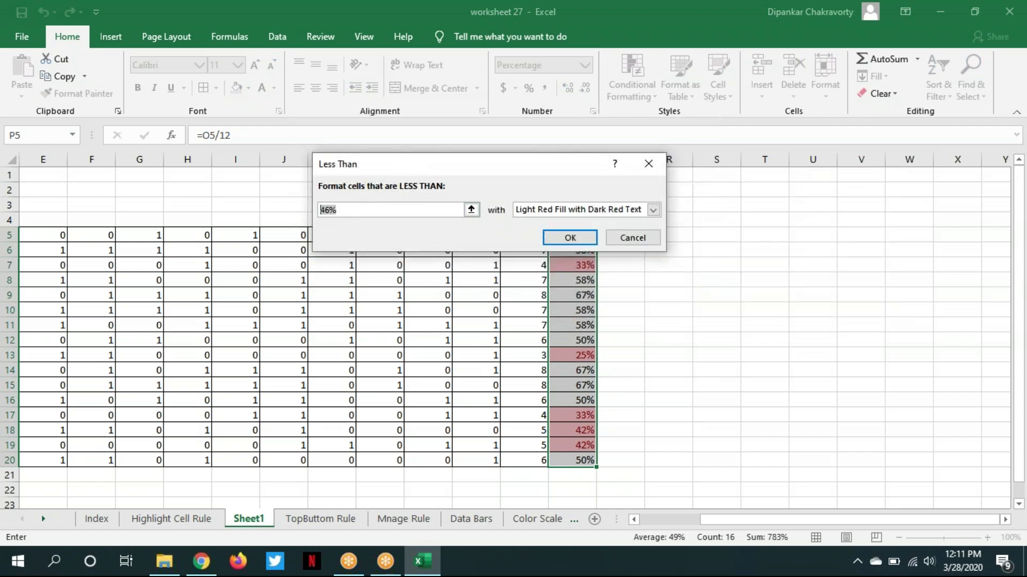
pyautogui.write('50')
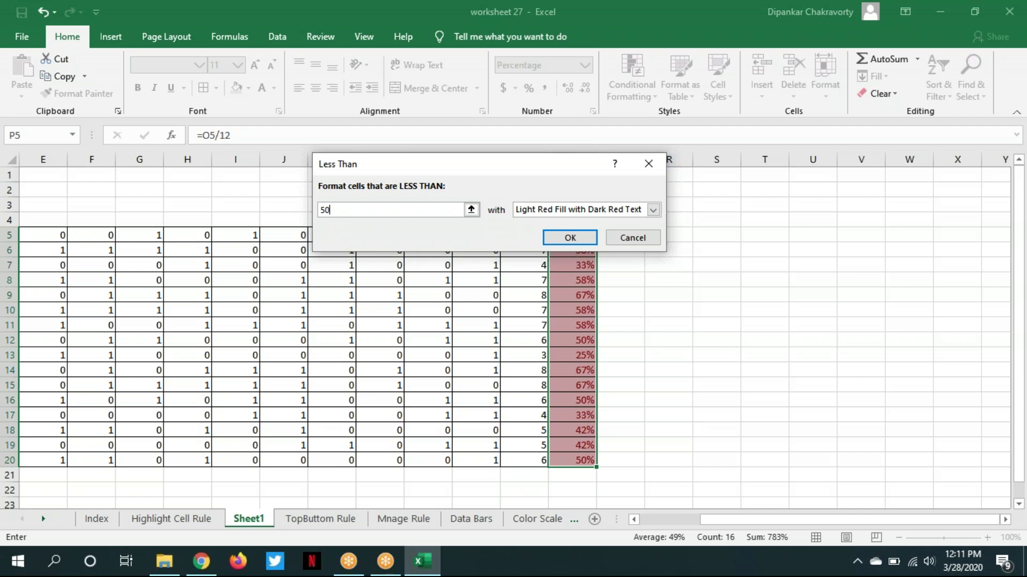
pyautogui.write('%')
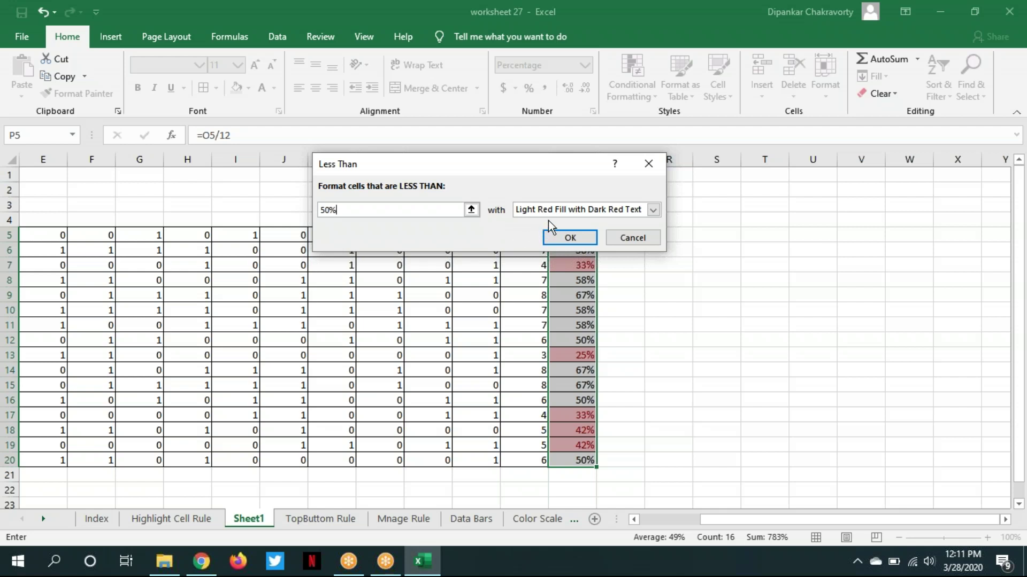
# Give the Less Than rule a custom format with strikethrough text and a yellow fill
pyautogui.click(653, 211)
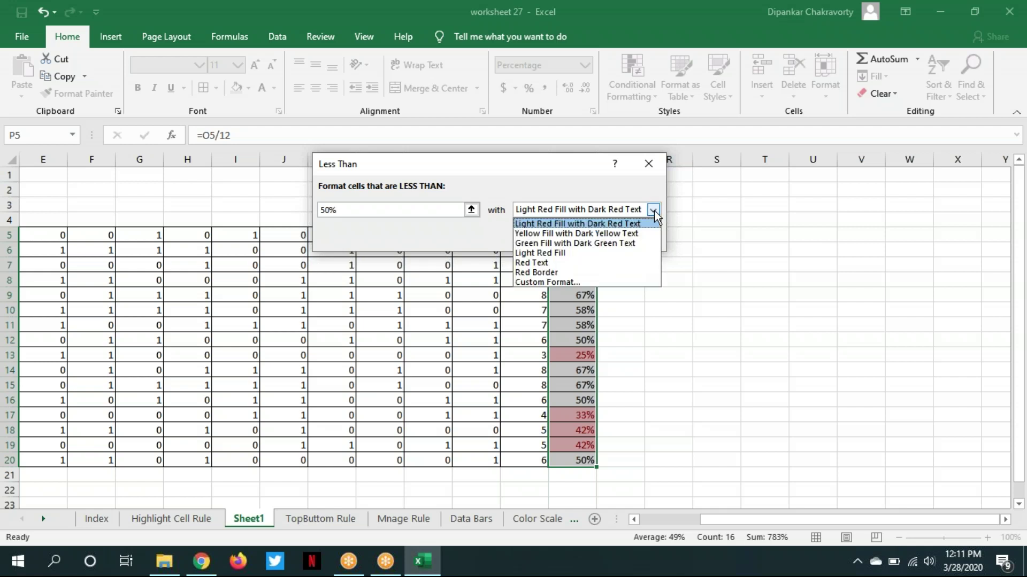
pyautogui.click(572, 281)
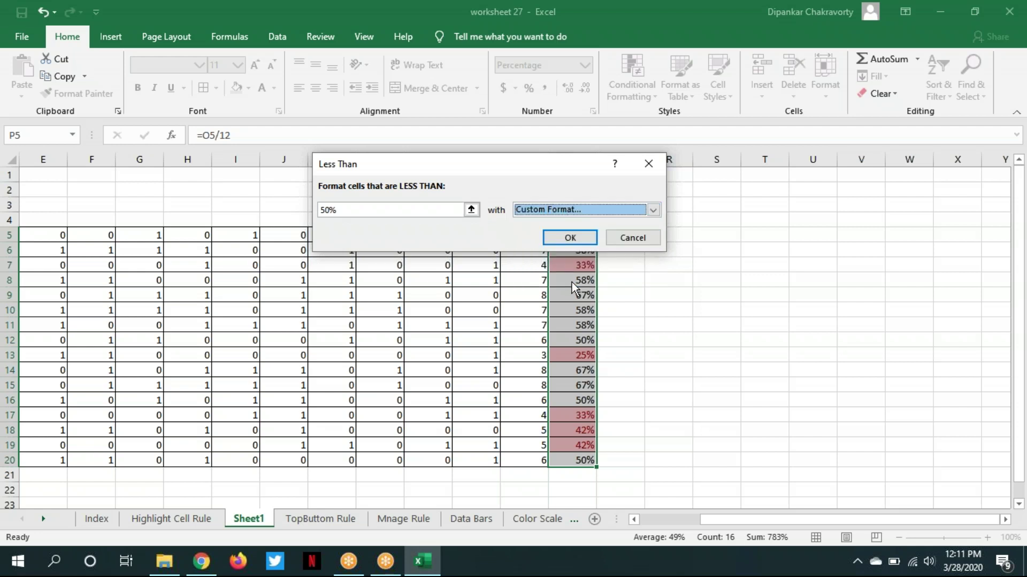
pyautogui.click(572, 234)
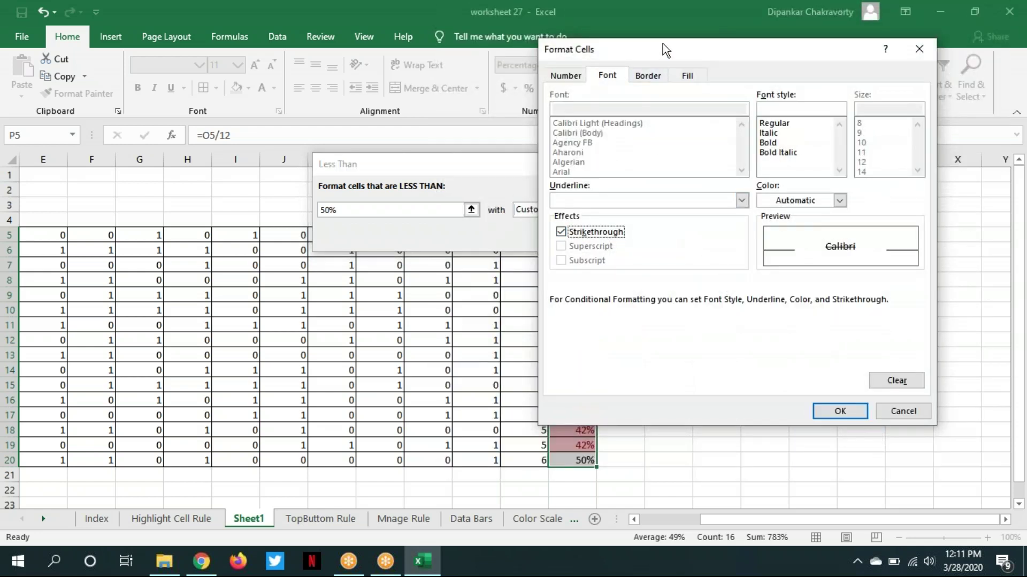
pyautogui.moveTo(662, 44); pyautogui.dragTo(349, 81)
pyautogui.click(371, 114)
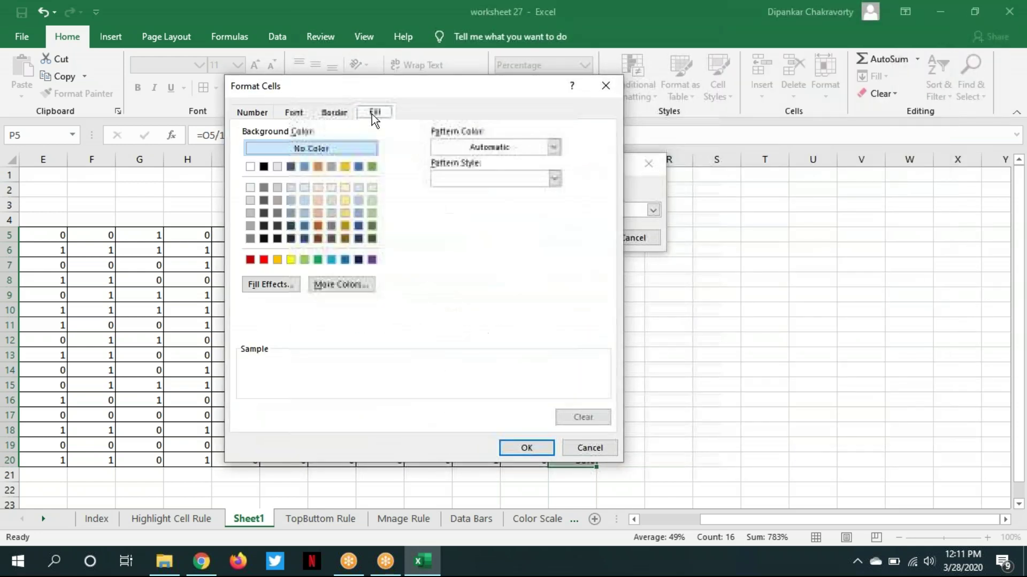
pyautogui.click(291, 261)
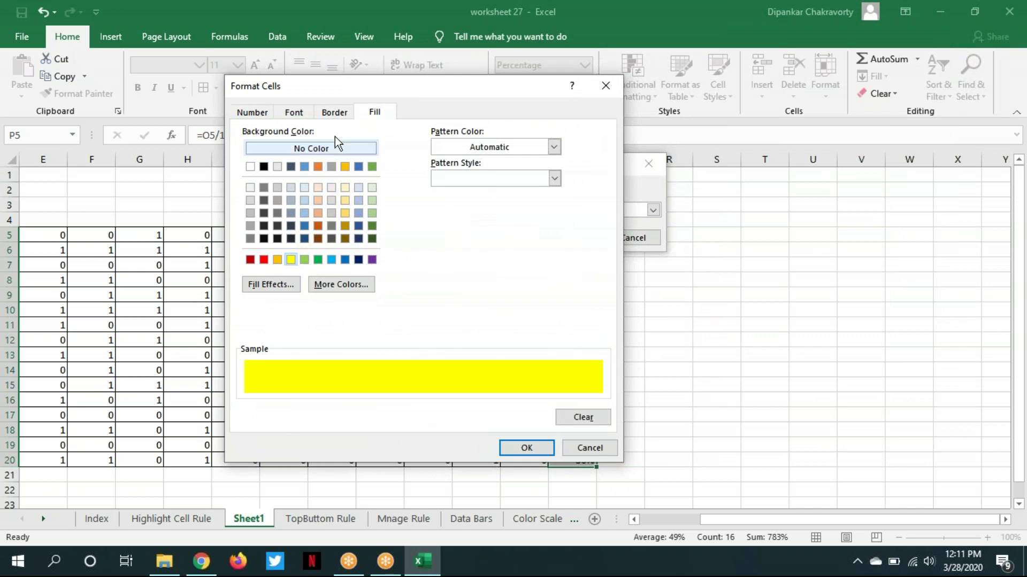
# Set the custom format's font color to red and apply the rule to the percentage column
pyautogui.click(294, 112)
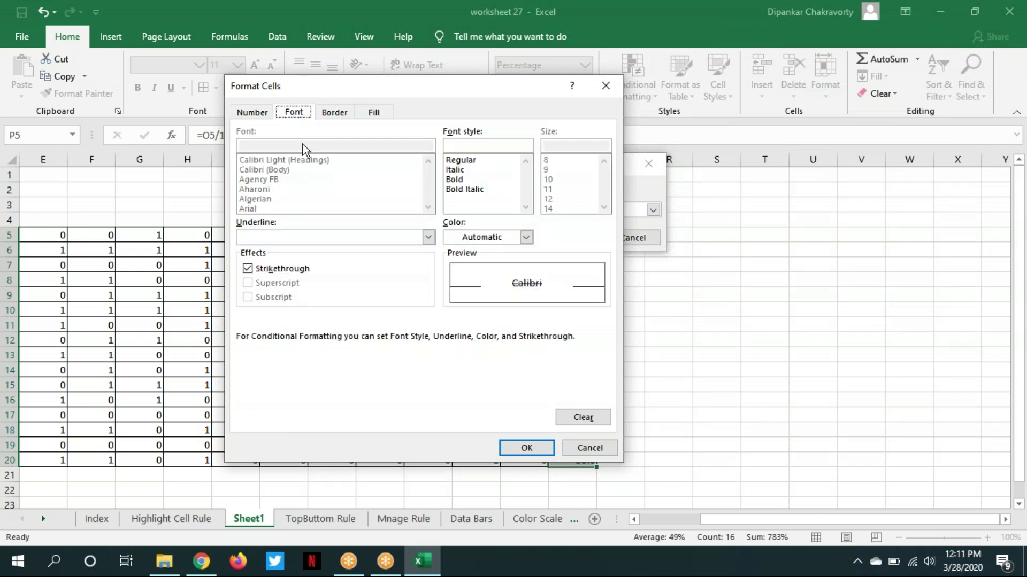
pyautogui.click(527, 238)
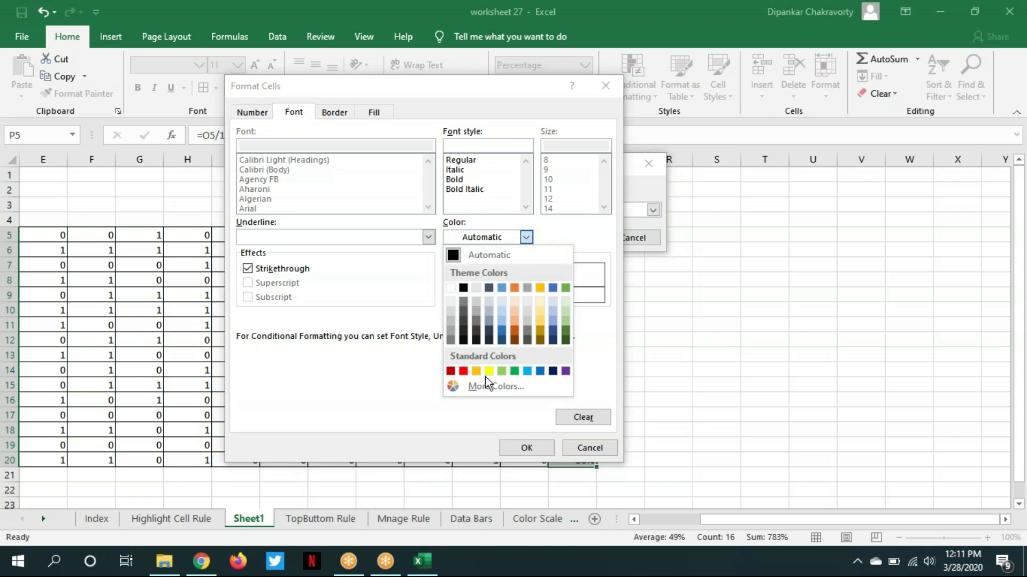
pyautogui.click(464, 371)
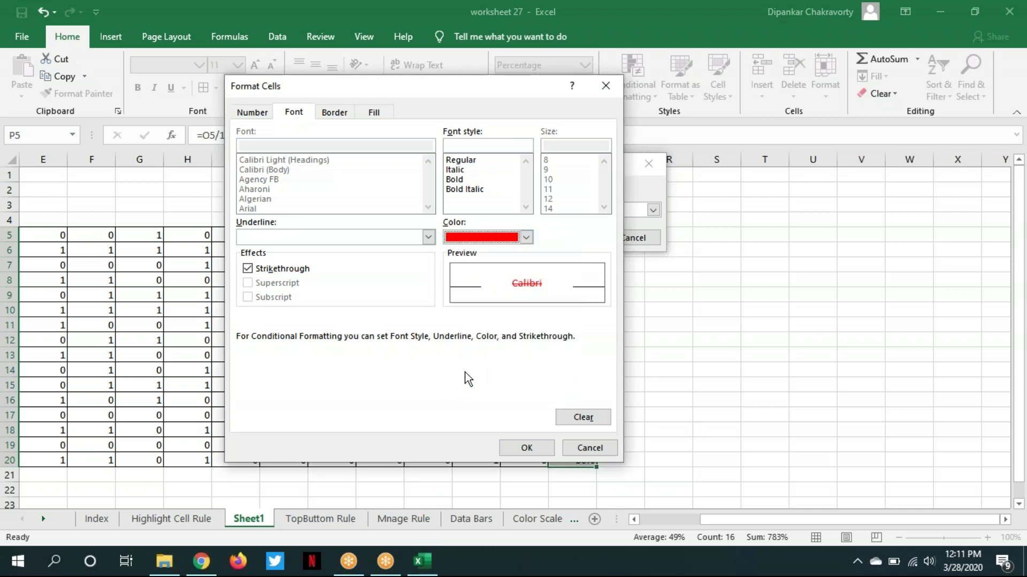
pyautogui.click(527, 447)
pyautogui.click(564, 236)
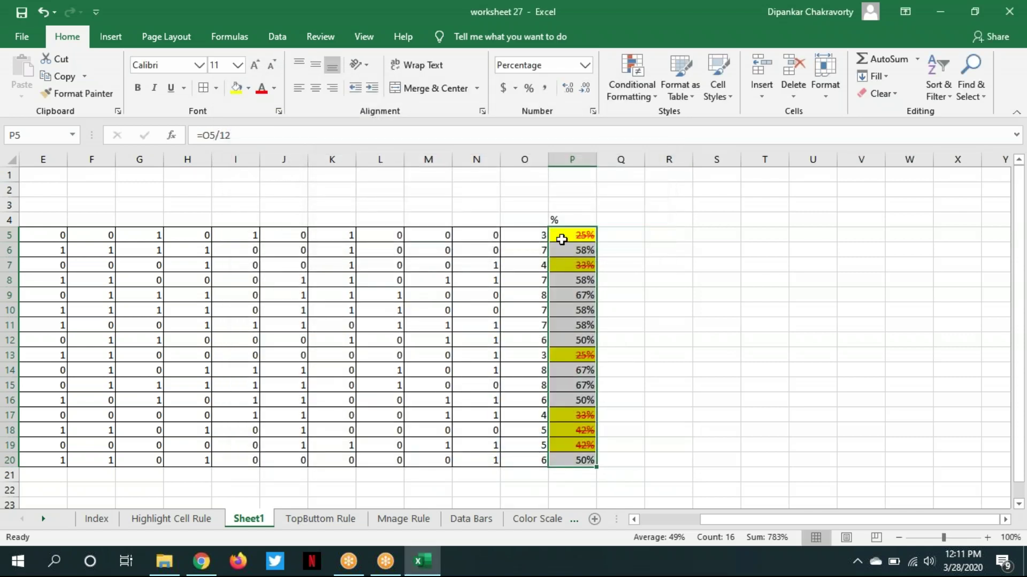
pyautogui.click(725, 430)
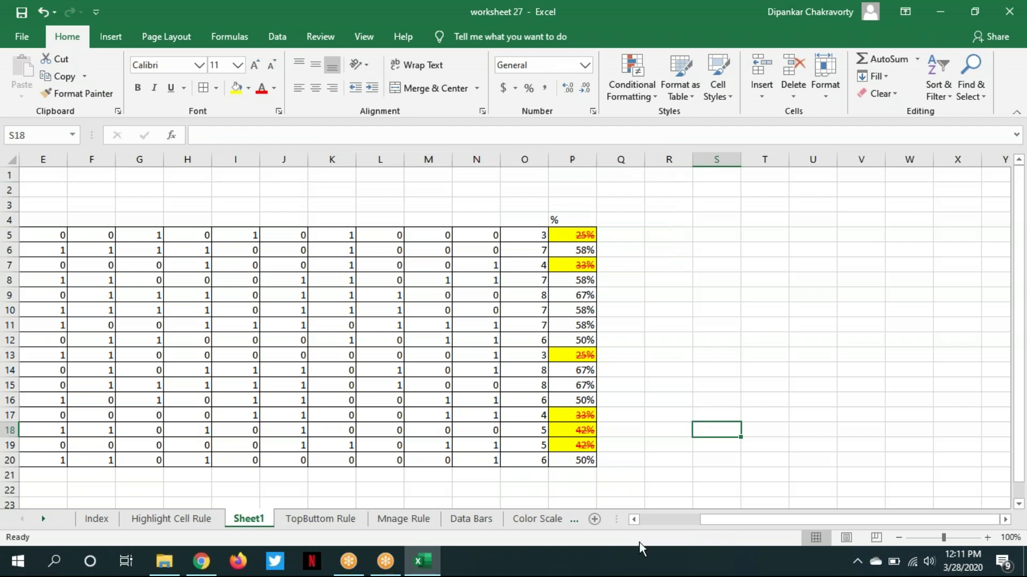
# Change the values in cells D7 and E7 to 1 to test the rule on row 7
pyautogui.moveTo(724, 518); pyautogui.dragTo(650, 505)
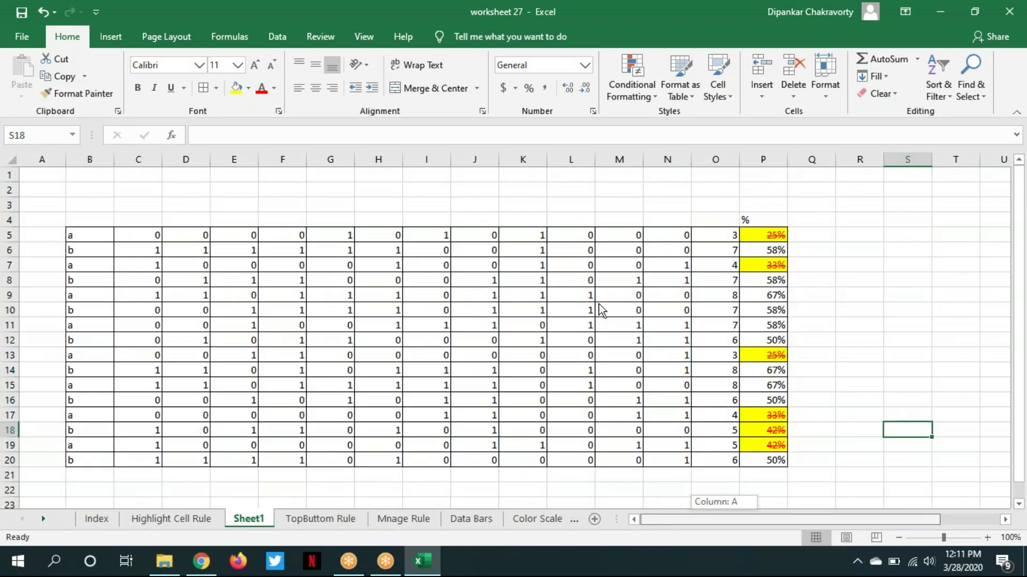
pyautogui.moveTo(571, 262); pyautogui.dragTo(331, 324)
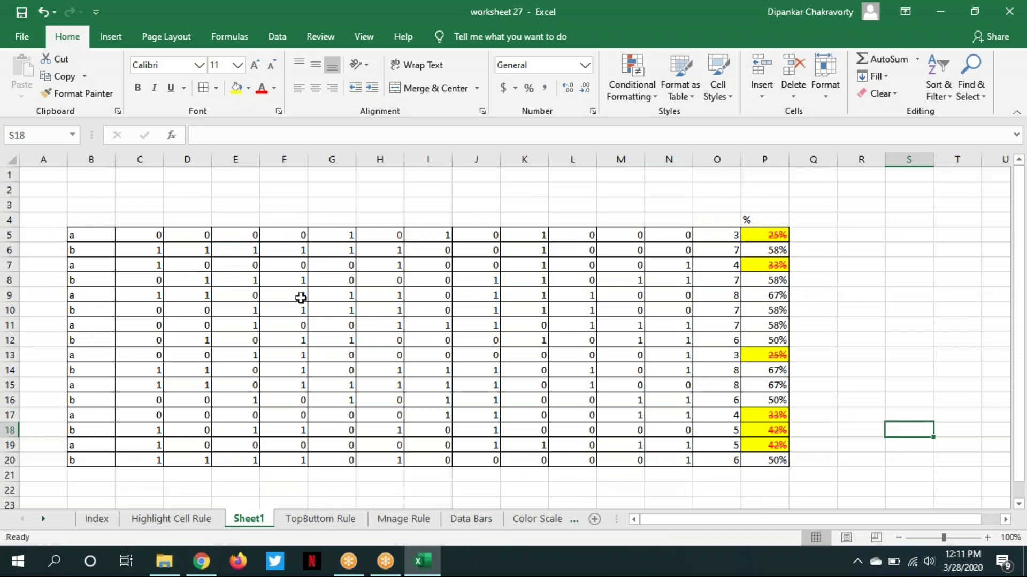
pyautogui.click(196, 264)
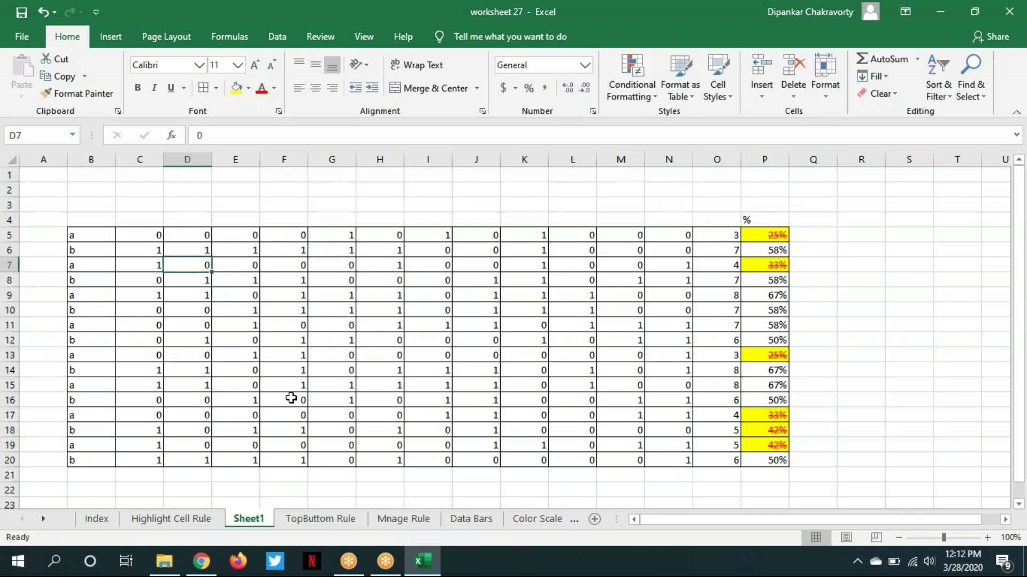
pyautogui.write('1')
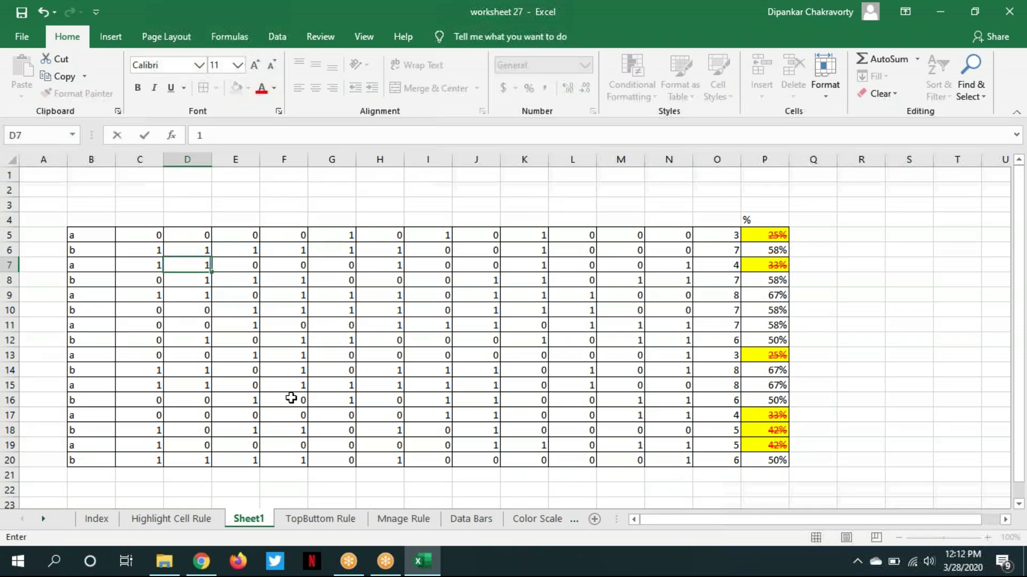
pyautogui.press('Tab')
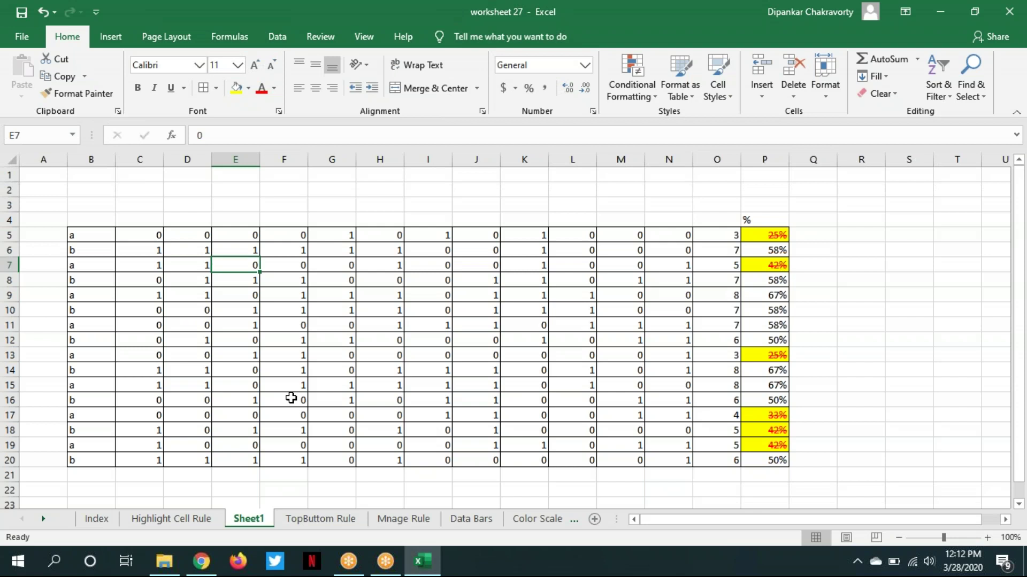
pyautogui.write('1')
pyautogui.press('Tab')
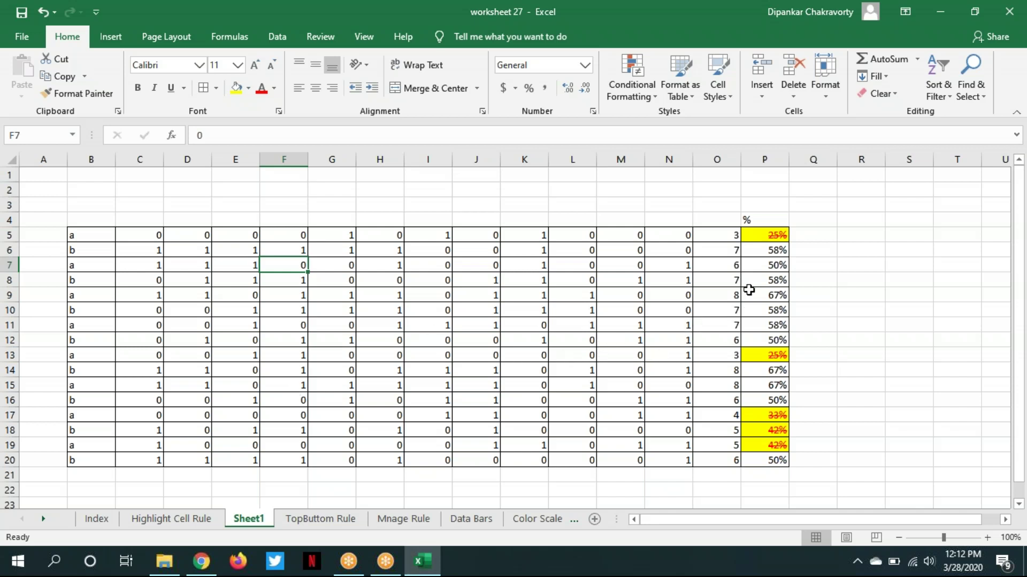
# Change the values in cells K6 and G6 to 0 to test the rule on row 6
pyautogui.click(526, 249)
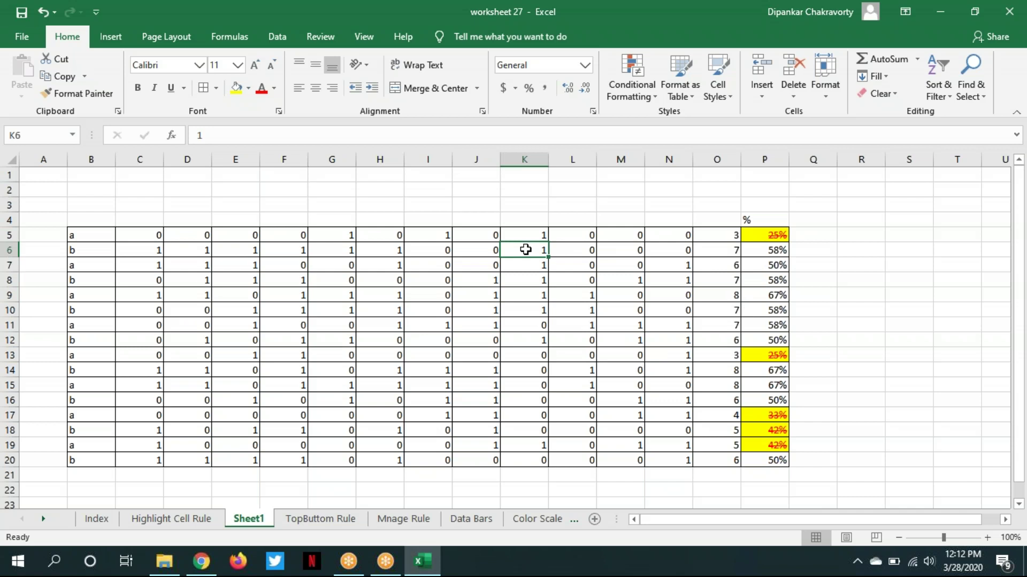
pyautogui.write('0')
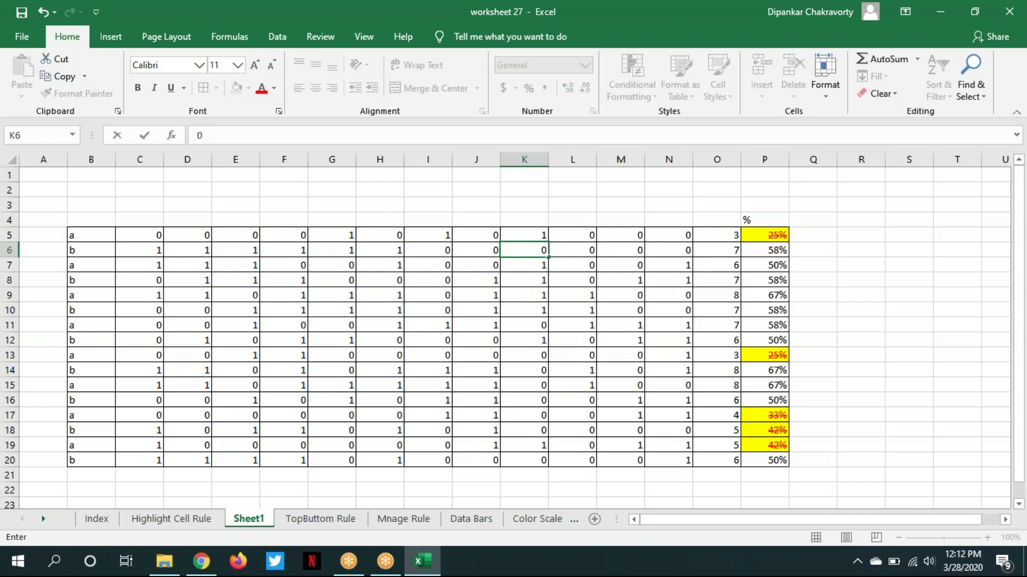
pyautogui.press('Left')
pyautogui.press('Left')
pyautogui.press('Left')
pyautogui.press('Left')
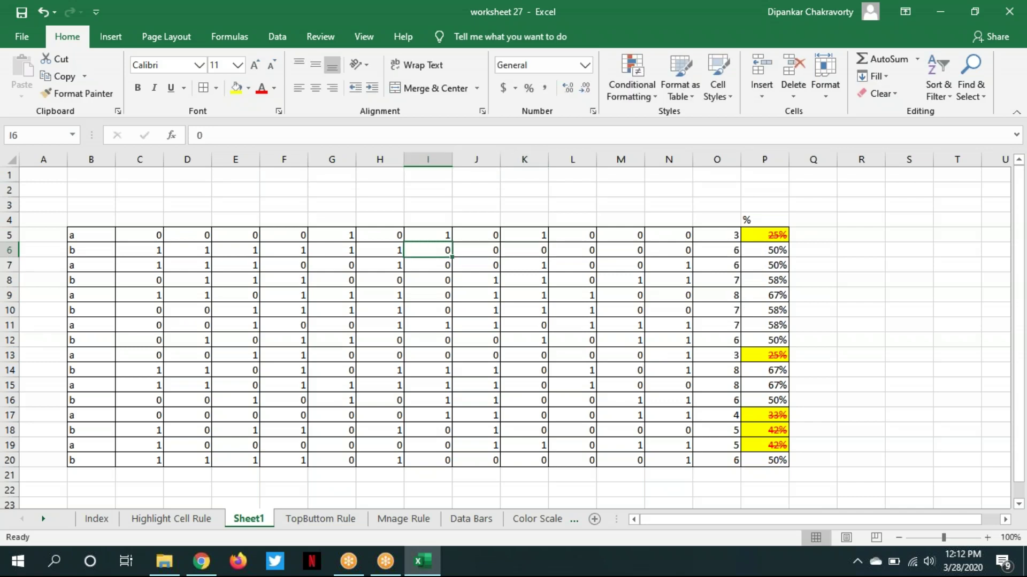
pyautogui.write('0')
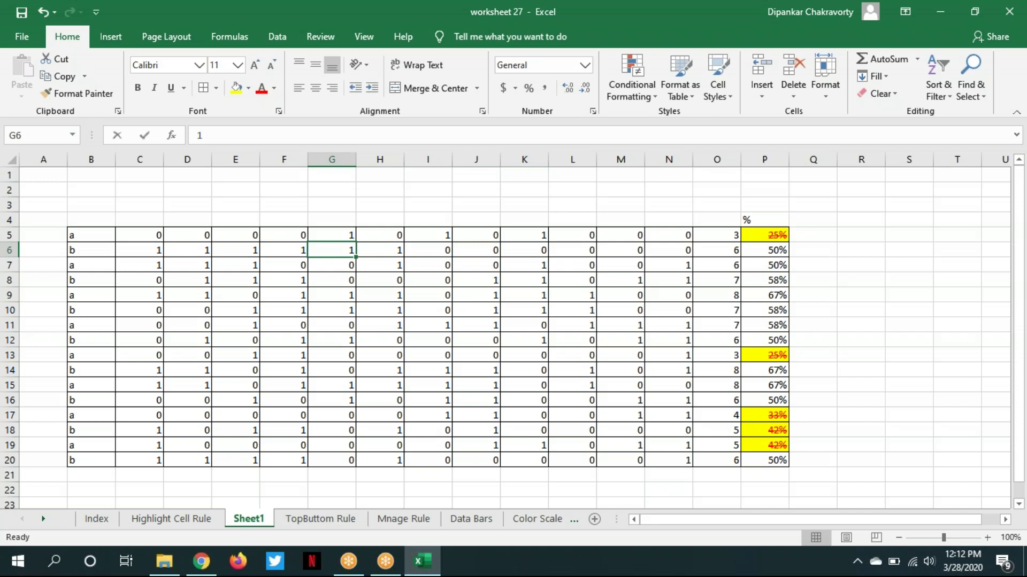
pyautogui.press('Return')
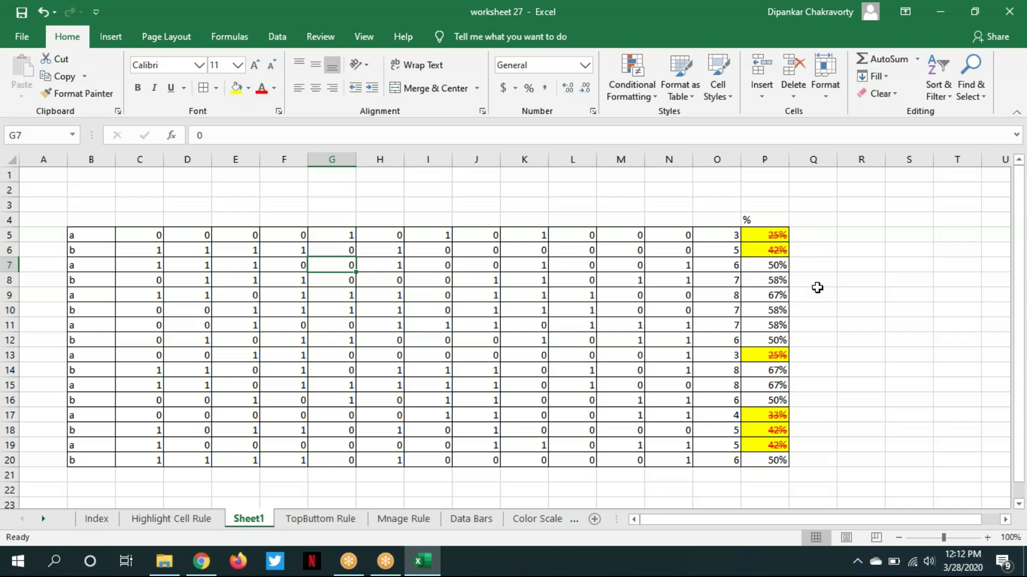
pyautogui.click(855, 370)
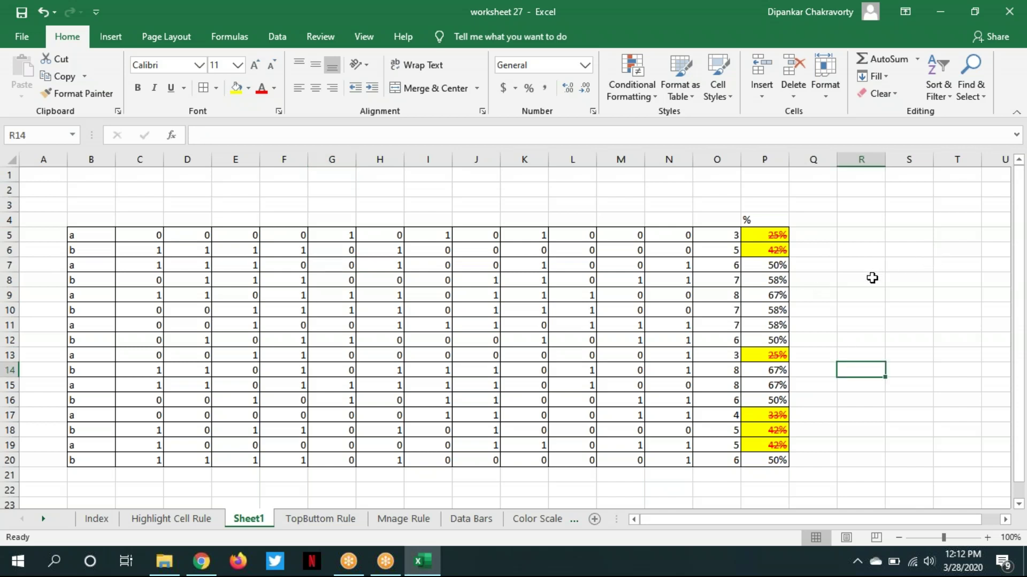
pyautogui.click(932, 86)
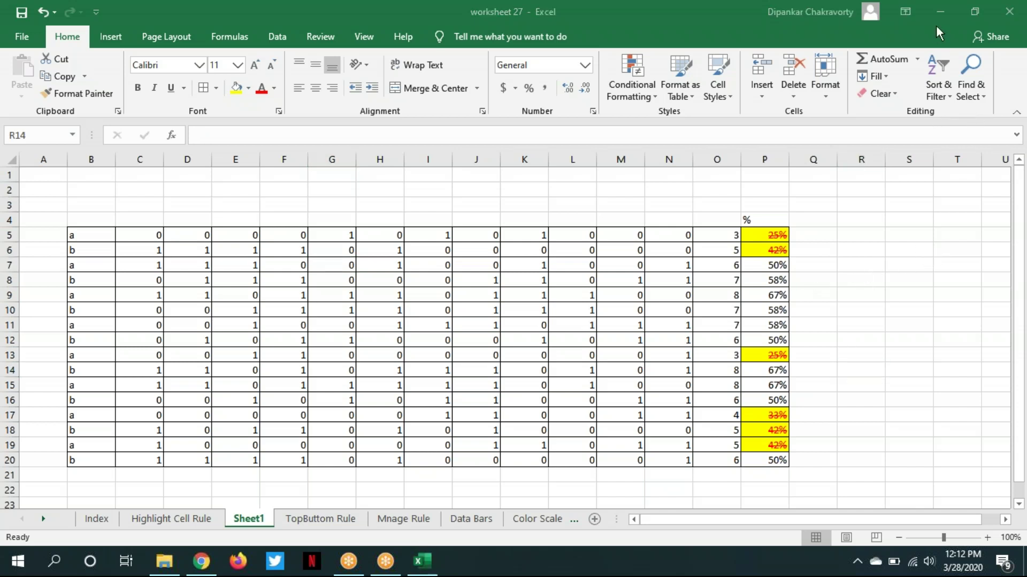
pyautogui.click(654, 99)
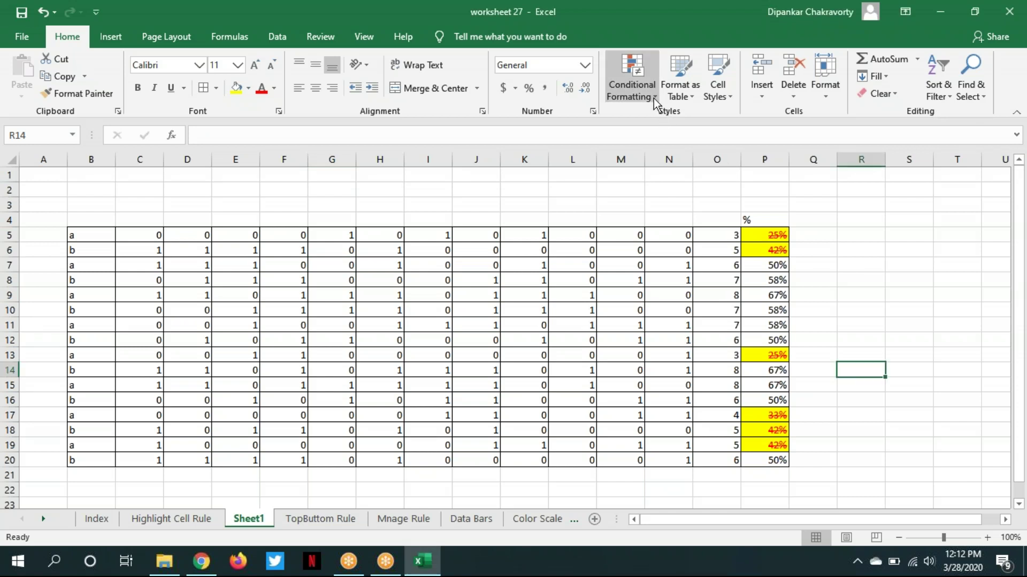
pyautogui.click(875, 325)
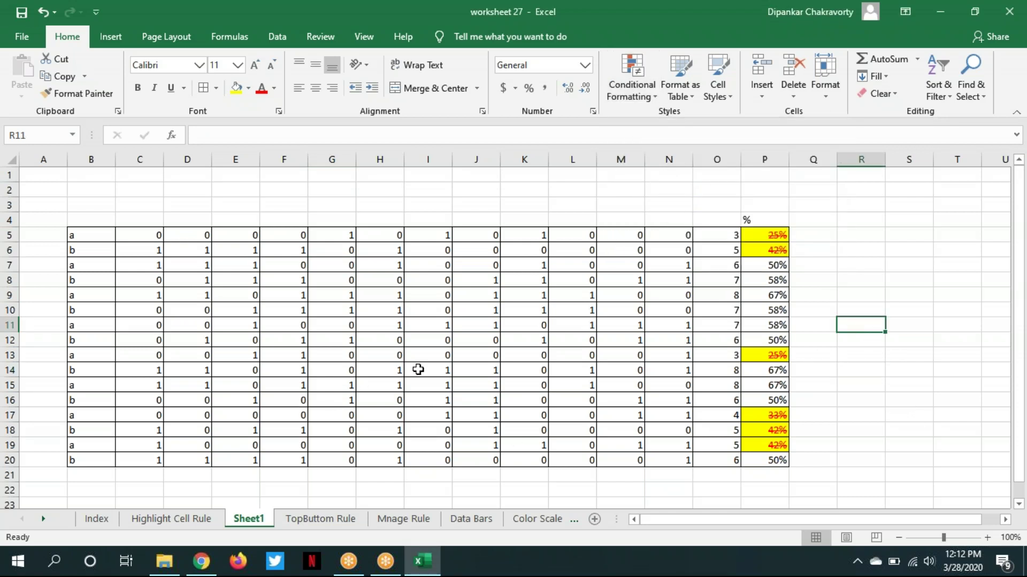
# Clear the conditional formatting rules from the entire sheet
pyautogui.click(656, 90)
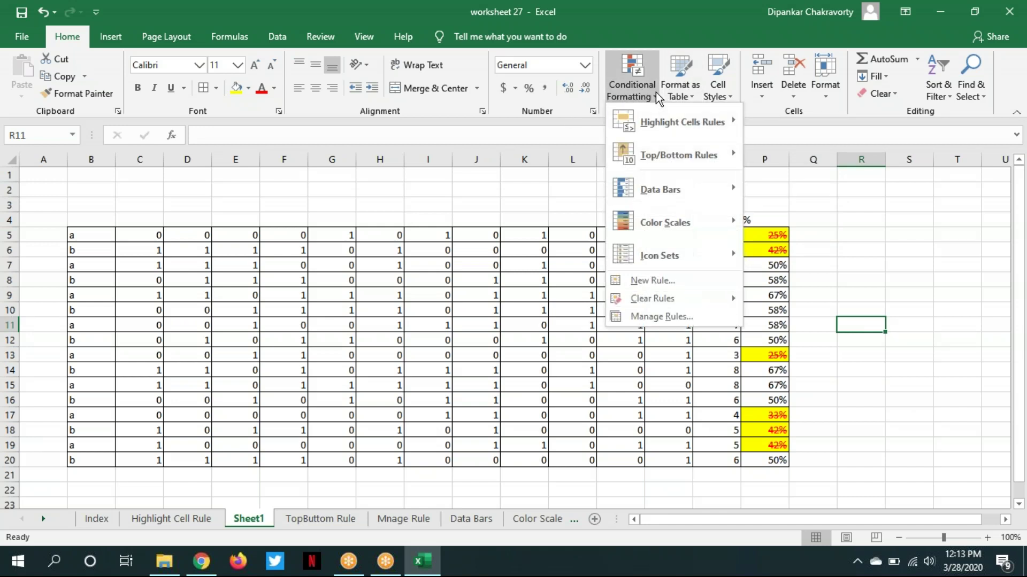
pyautogui.moveTo(704, 305)
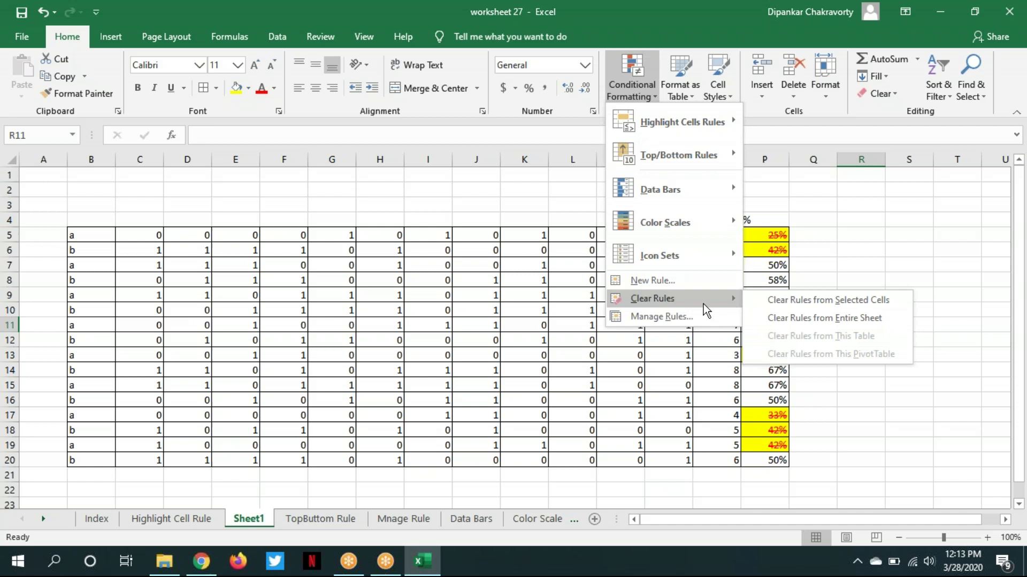
pyautogui.click(850, 319)
pyautogui.click(857, 374)
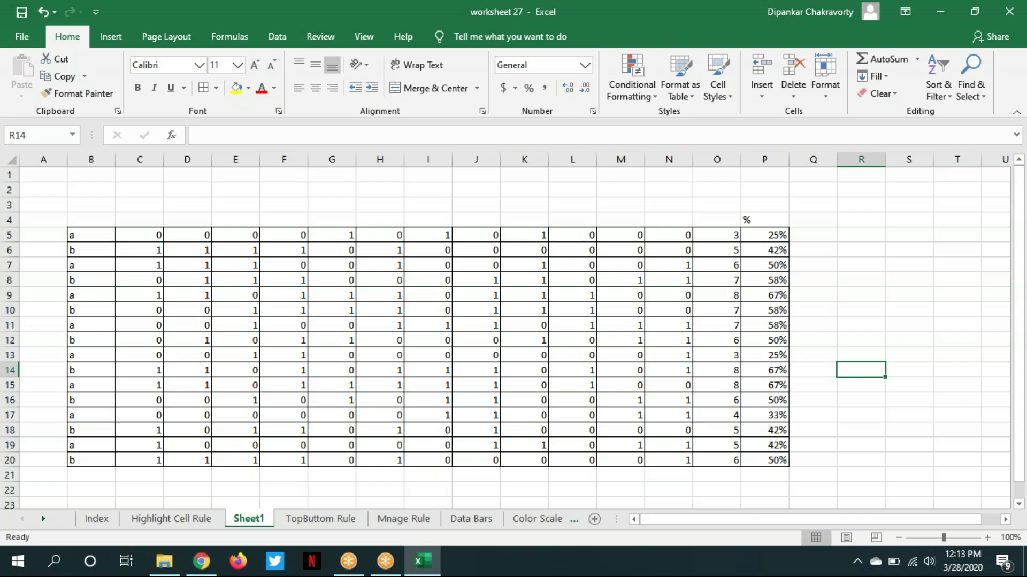
pyautogui.moveTo(764, 236); pyautogui.dragTo(782, 462)
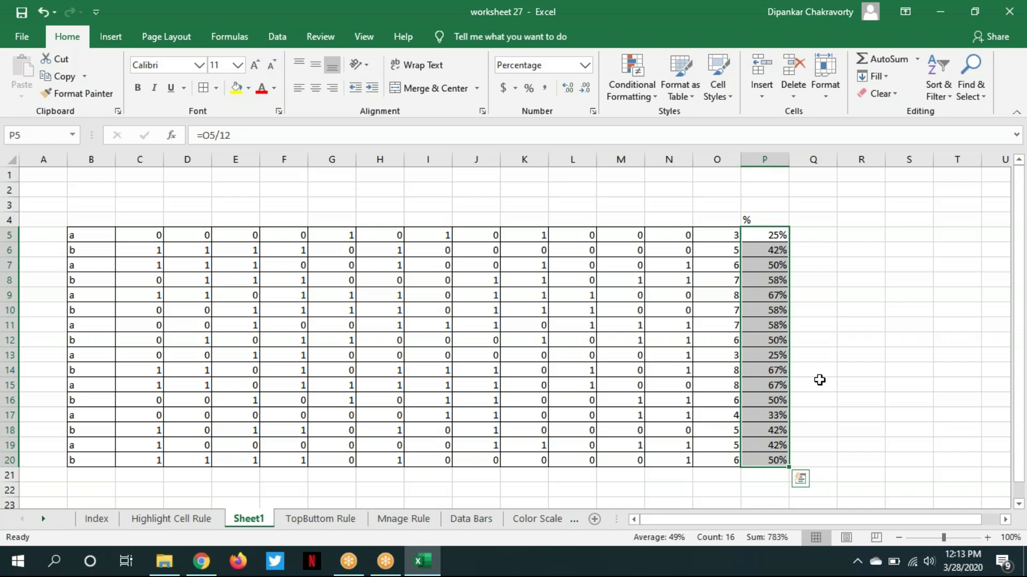
pyautogui.click(849, 366)
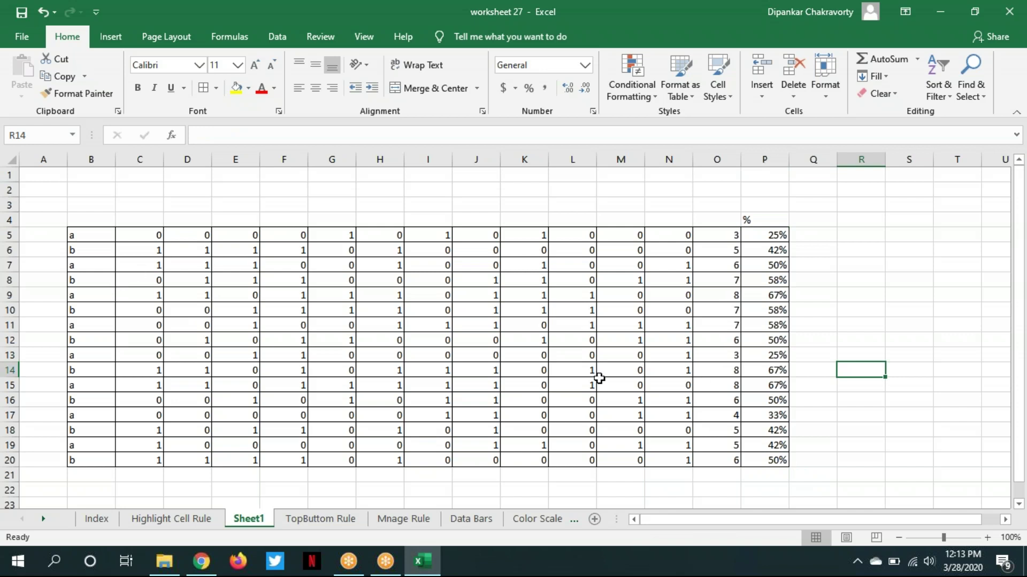
pyautogui.moveTo(767, 234); pyautogui.dragTo(780, 465)
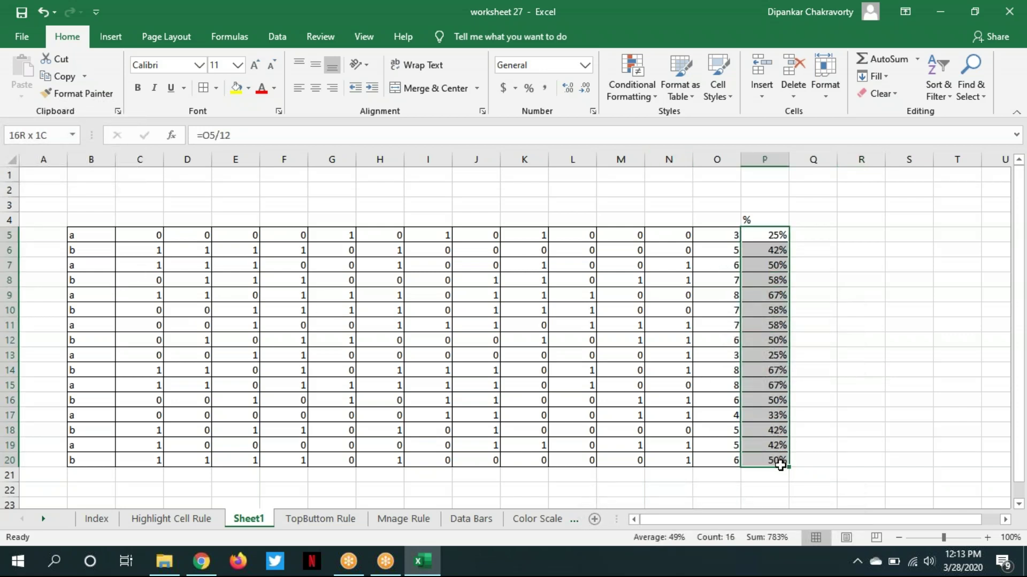
pyautogui.click(876, 396)
# Add an Equal To rule for 0 on cells C5:N20 with Light Red Fill with Dark Red Text
pyautogui.moveTo(160, 238); pyautogui.dragTo(692, 465)
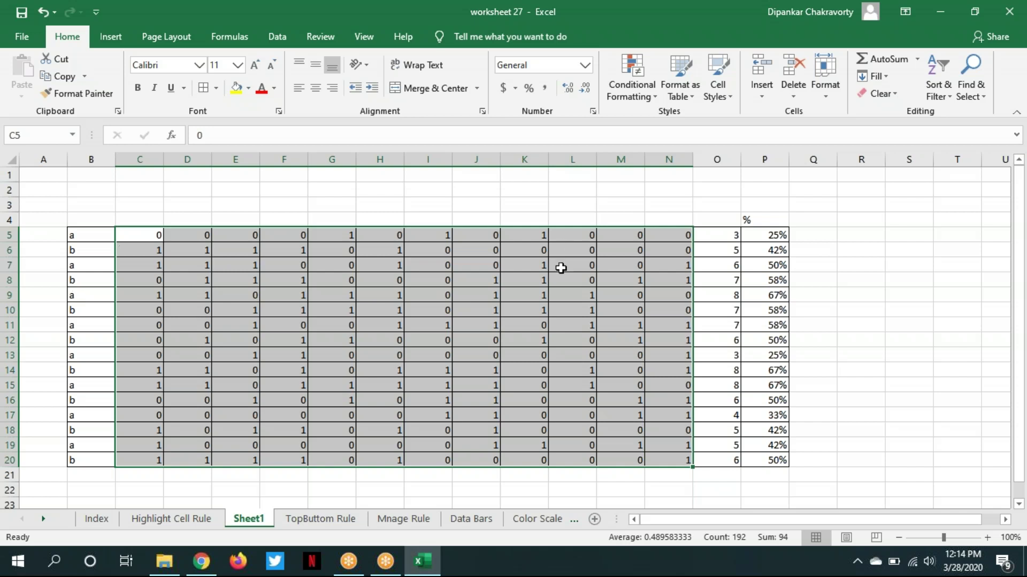
pyautogui.click(656, 95)
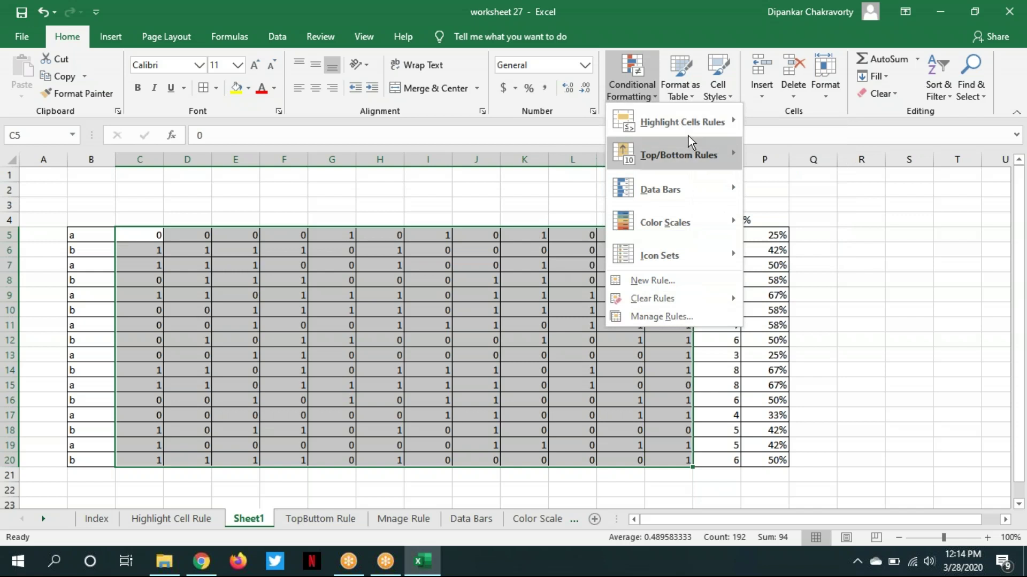
pyautogui.moveTo(689, 132)
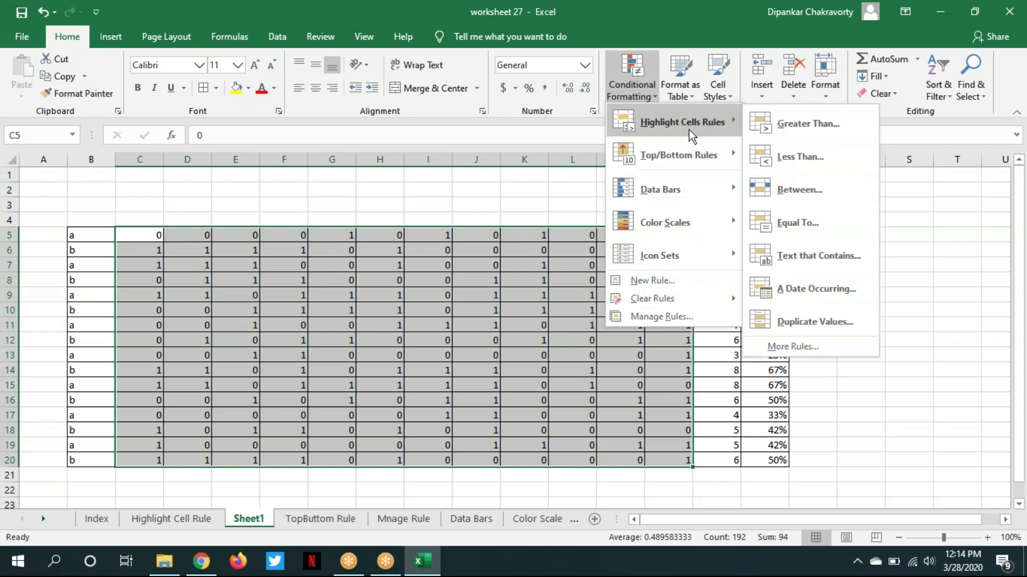
pyautogui.click(803, 229)
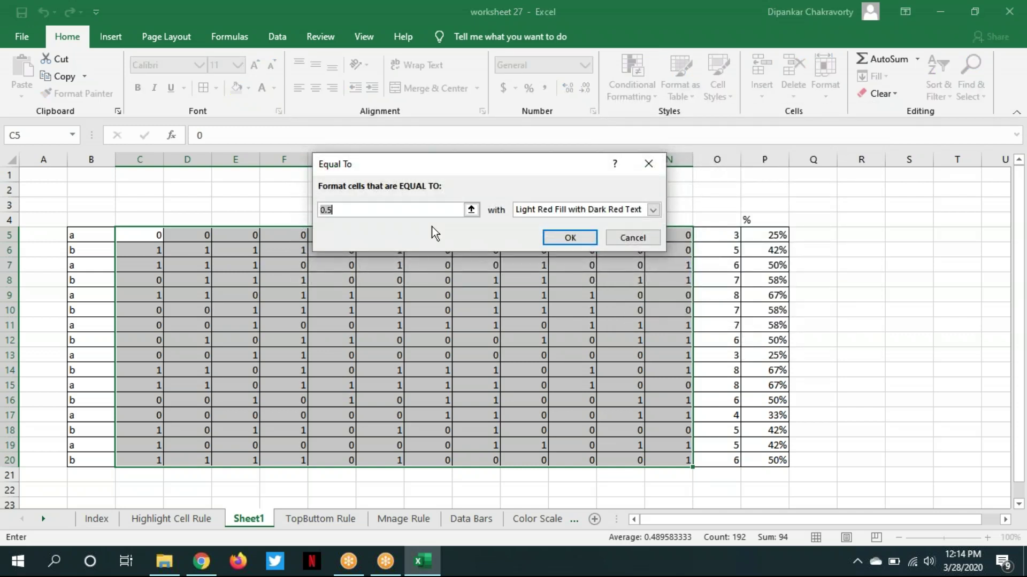
pyautogui.write('0')
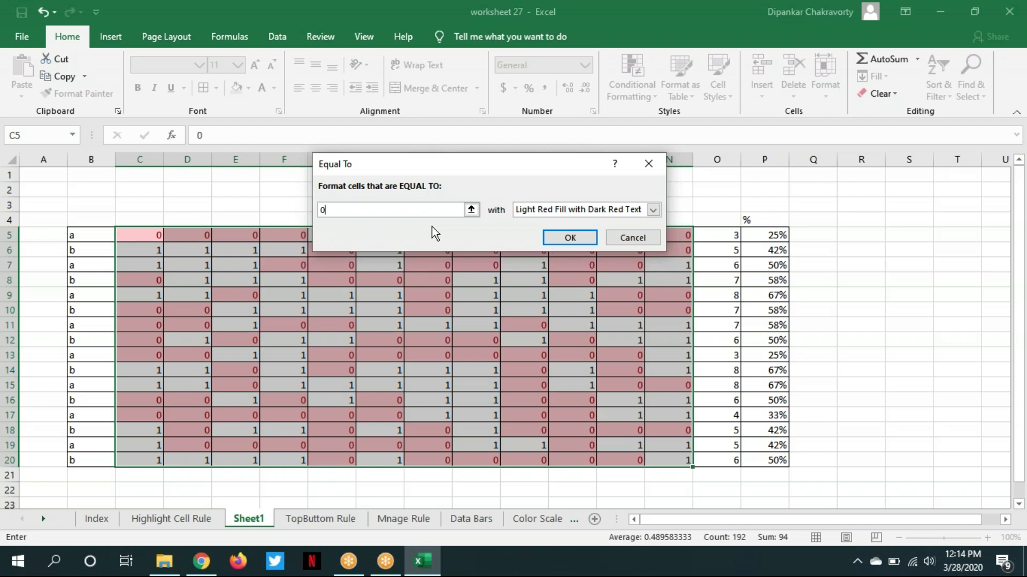
pyautogui.click(570, 238)
pyautogui.click(842, 384)
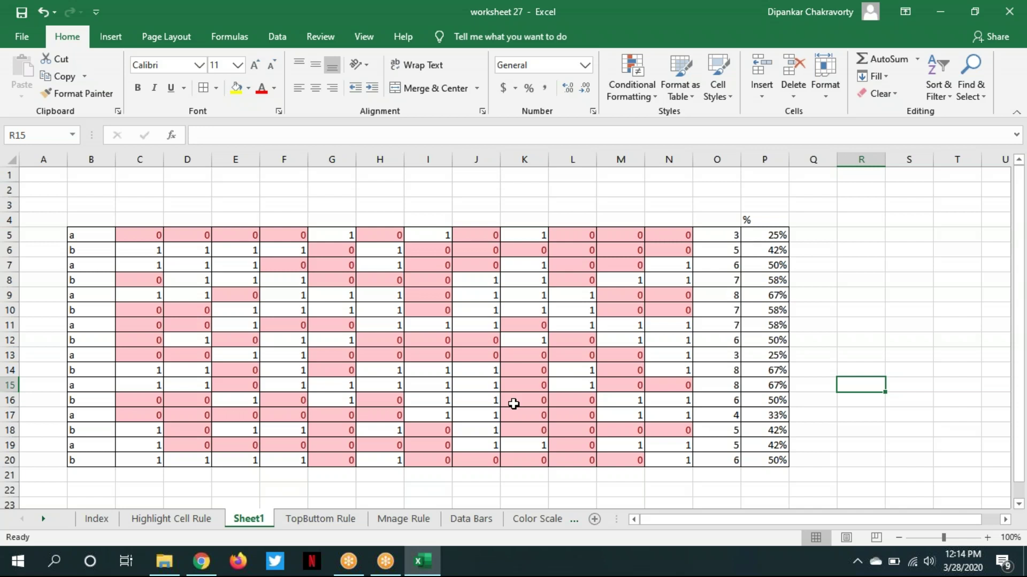
# Change the value in cell I13 to 1 to test the Equal To rule
pyautogui.click(430, 353)
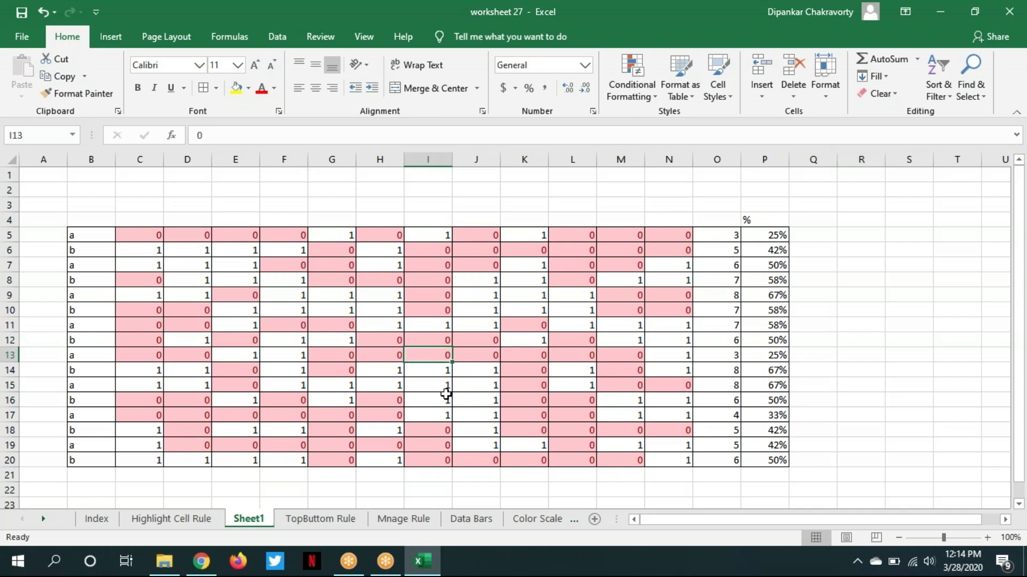
pyautogui.write('1')
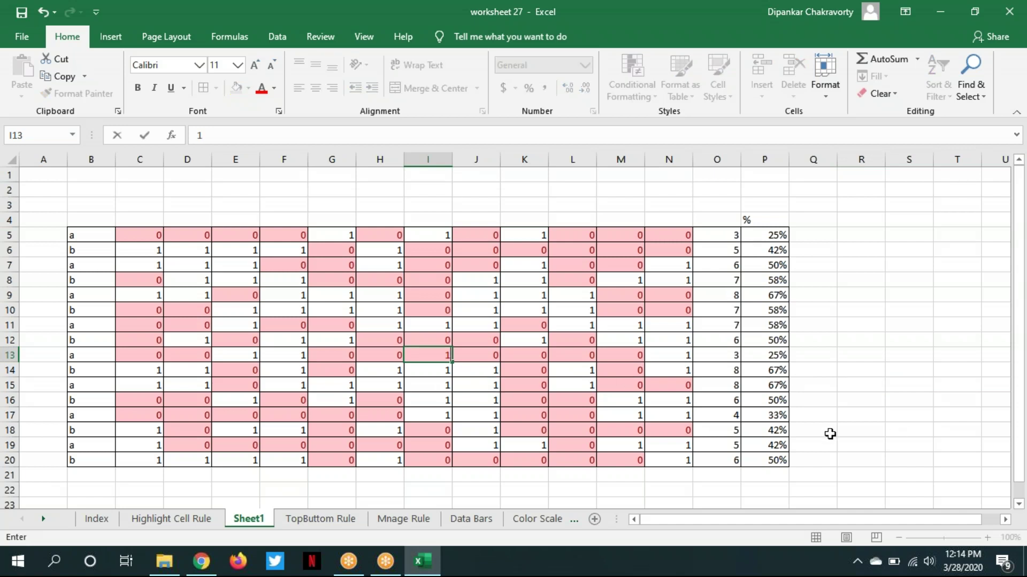
pyautogui.click(828, 431)
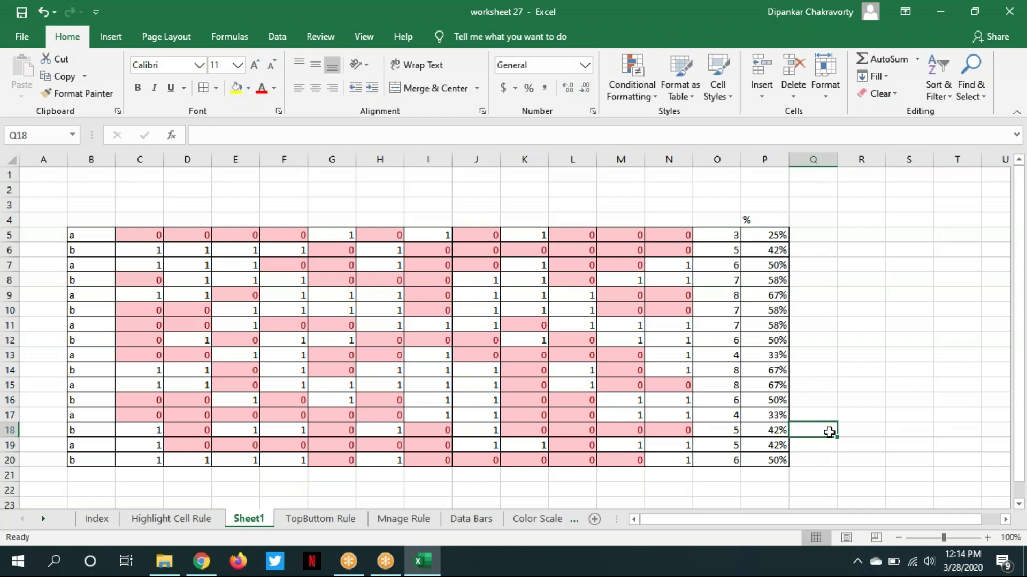
# Set up a Less Than highlight rule with a 50% threshold for the percentages in P5:P20
pyautogui.moveTo(773, 234); pyautogui.dragTo(780, 460)
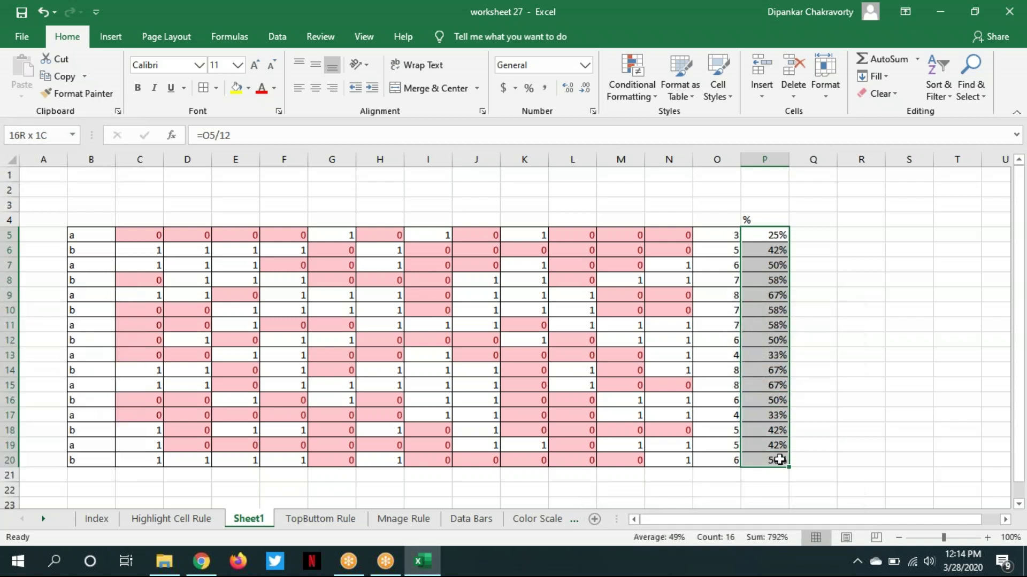
pyautogui.moveTo(780, 460); pyautogui.dragTo(780, 460)
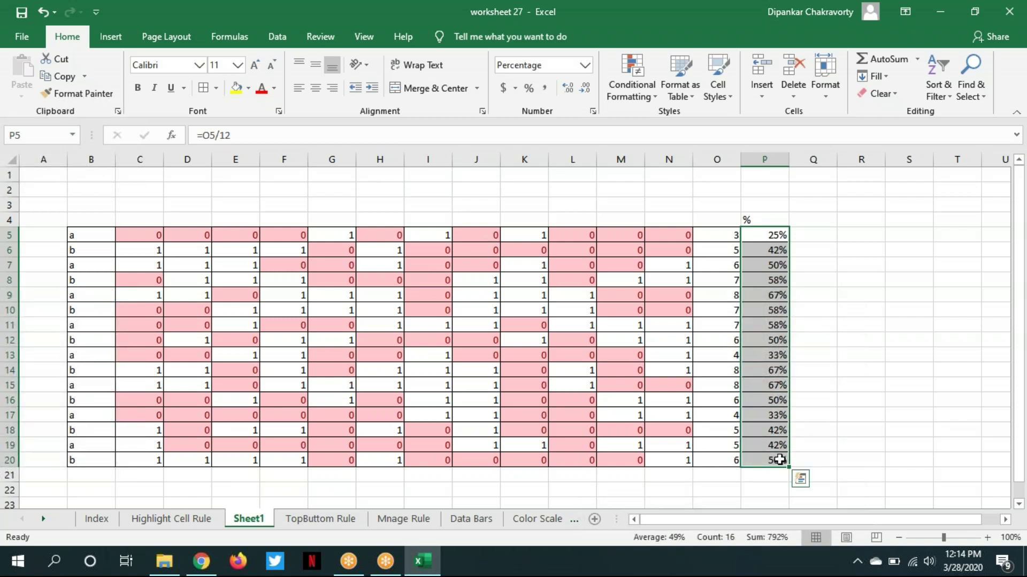
pyautogui.click(656, 94)
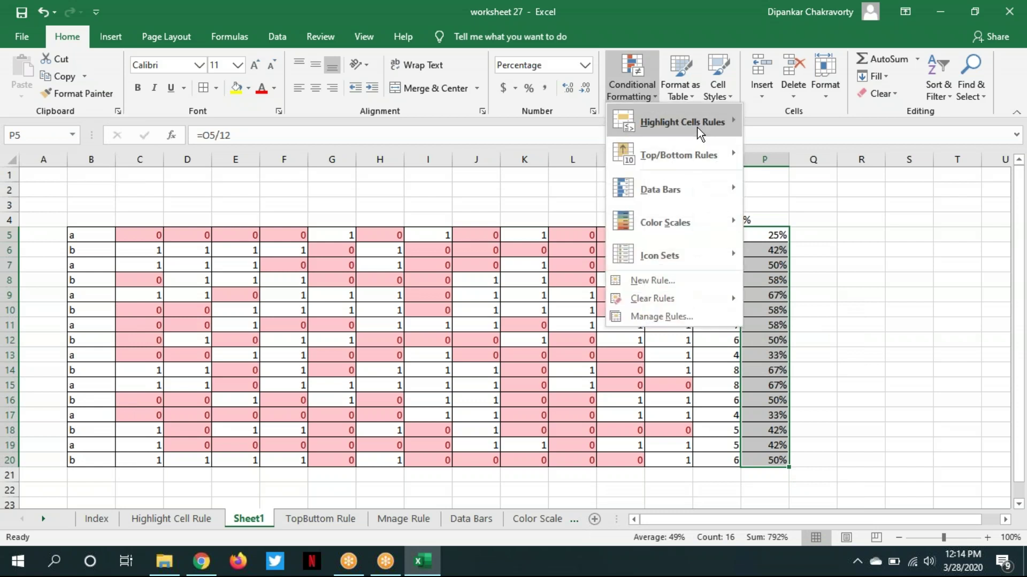
pyautogui.click(811, 160)
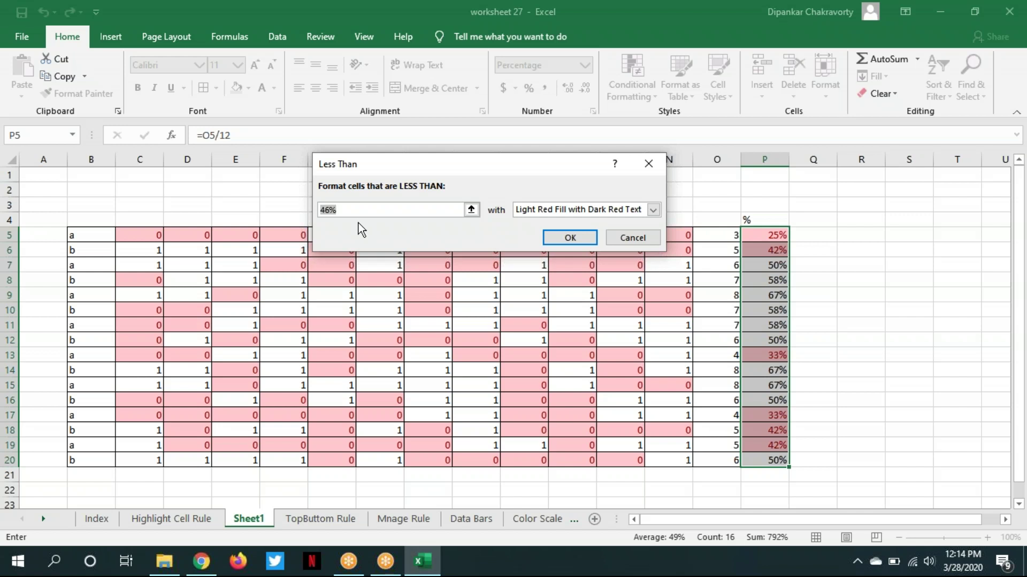
pyautogui.write('50%')
# Give the Less Than rule a custom format with yellow fill and red strikethrough text, and apply it
pyautogui.click(653, 211)
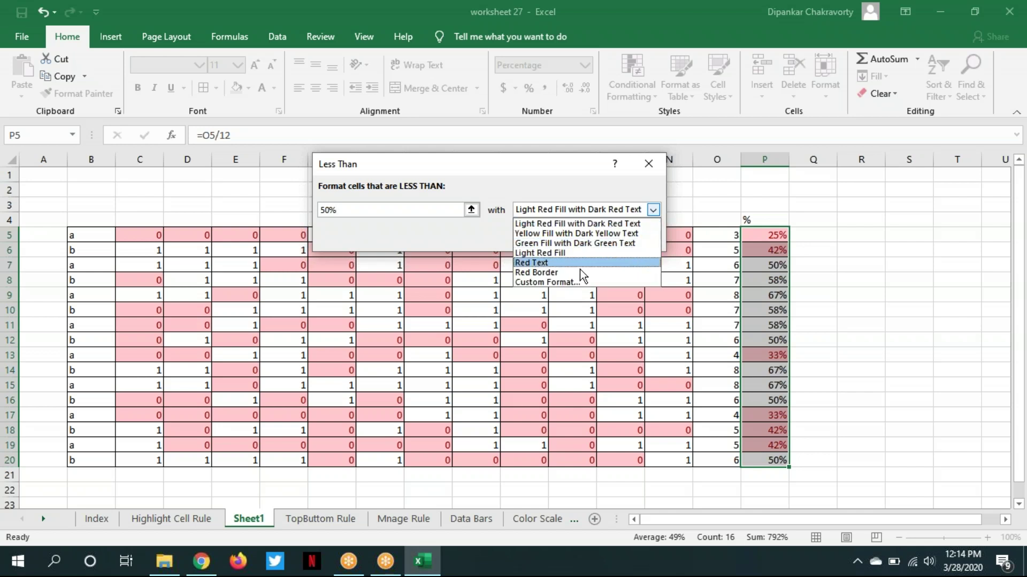
pyautogui.click(568, 282)
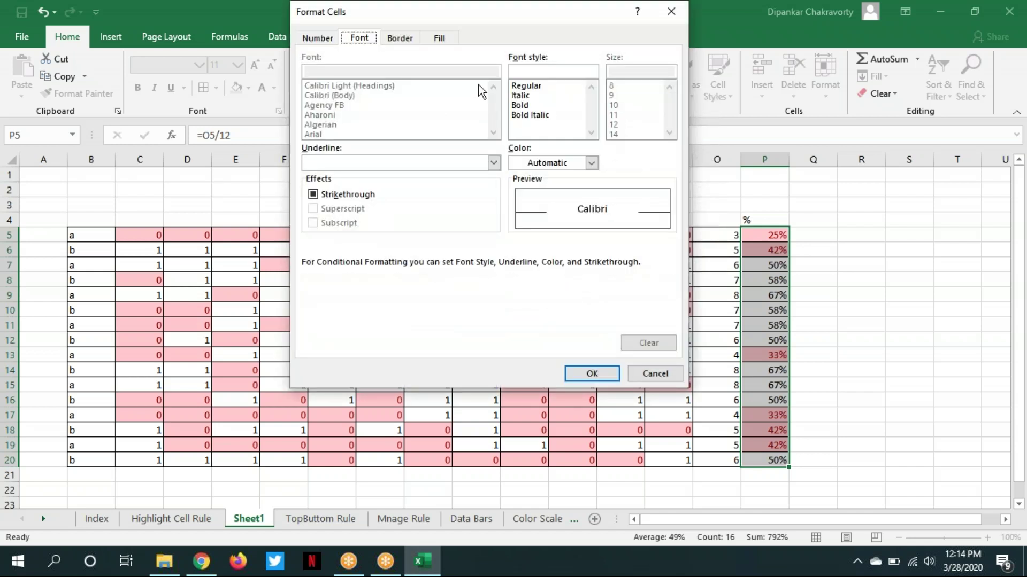
pyautogui.click(440, 38)
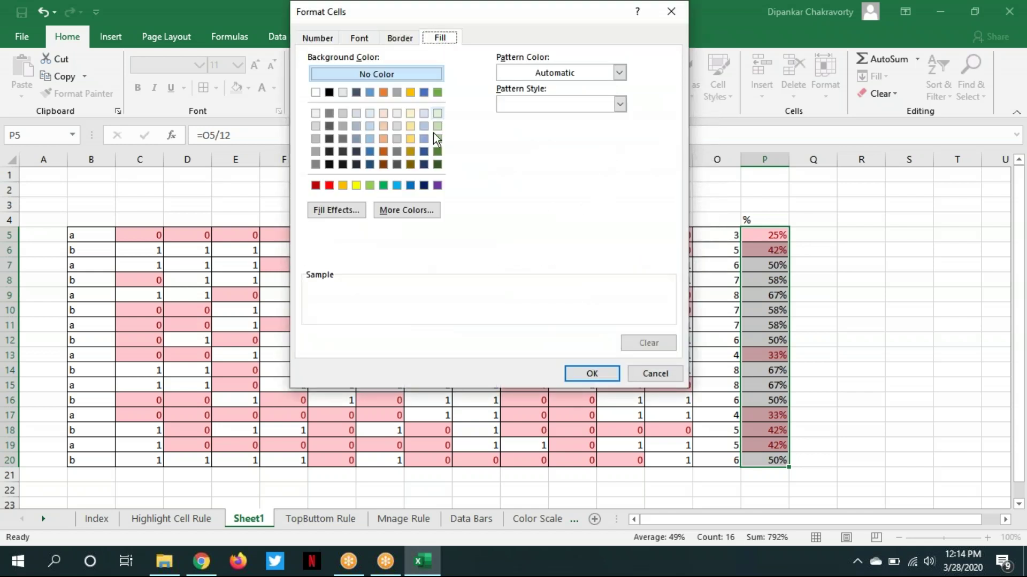
pyautogui.click(355, 187)
pyautogui.click(357, 44)
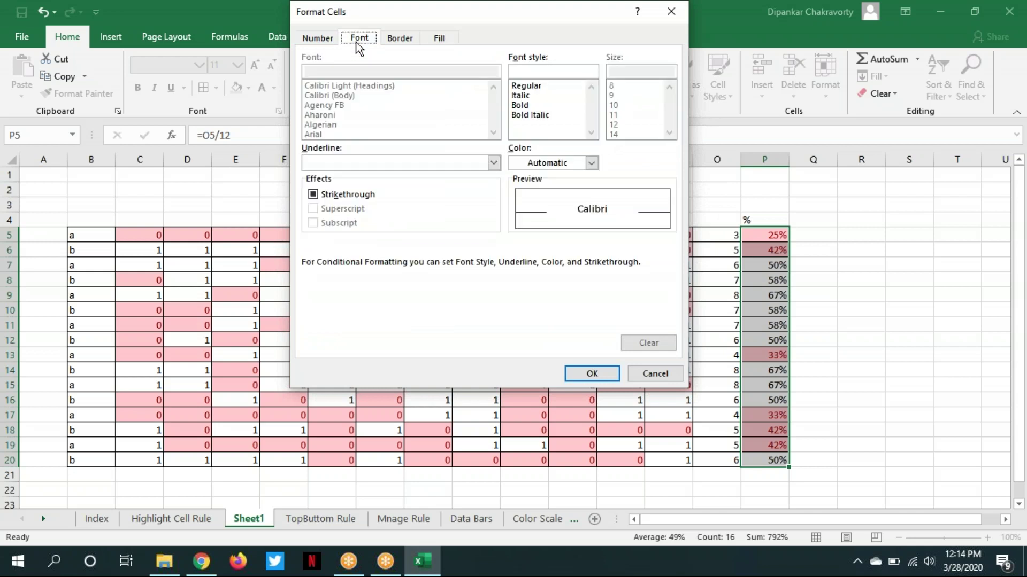
pyautogui.click(590, 163)
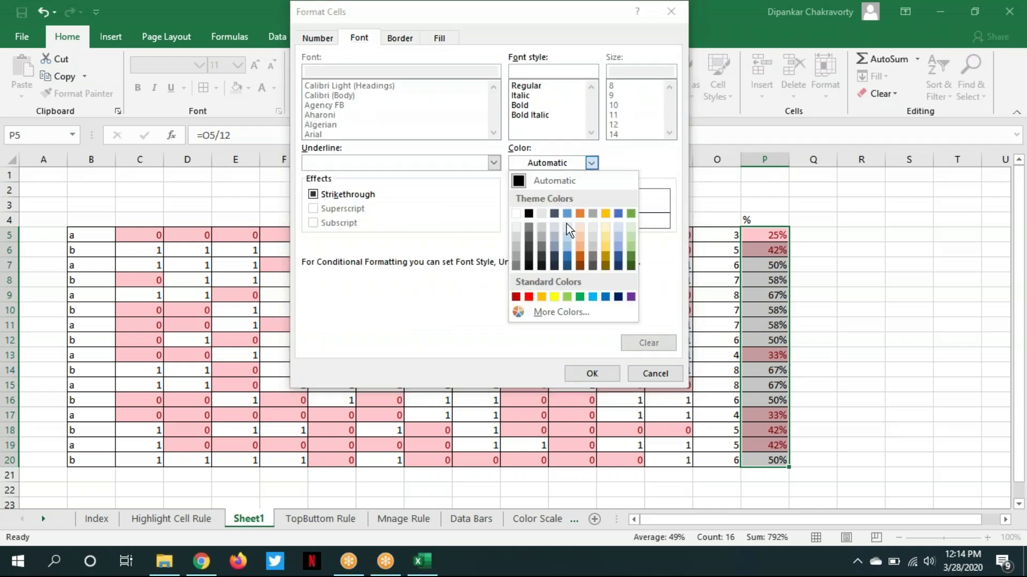
pyautogui.click(528, 298)
pyautogui.click(352, 196)
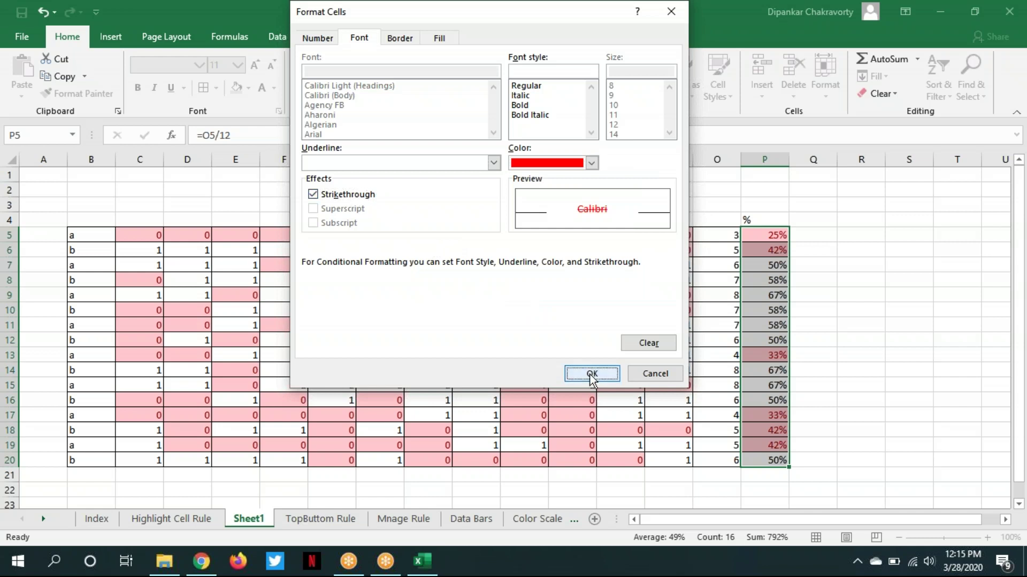
pyautogui.click(591, 373)
pyautogui.click(570, 237)
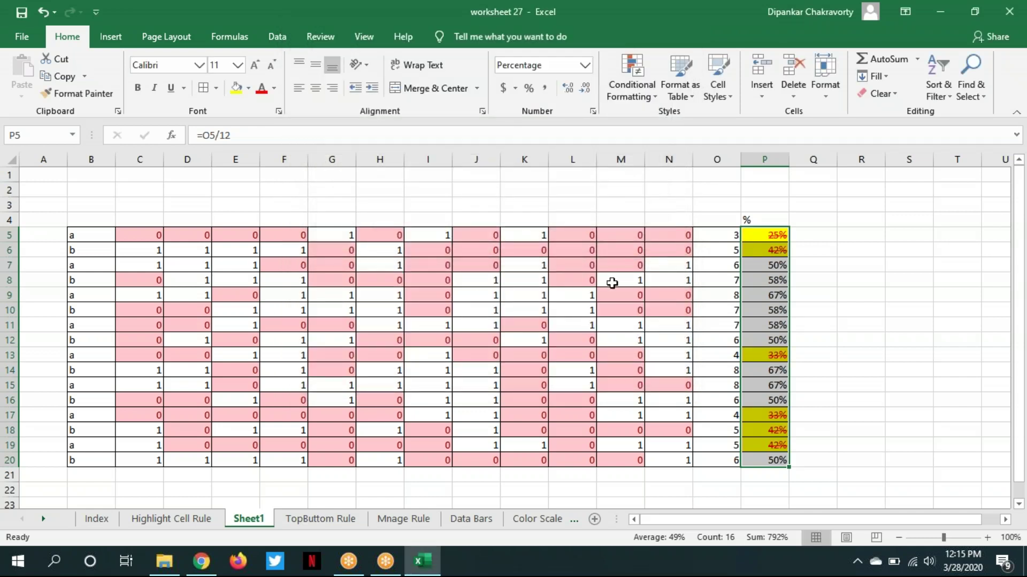
pyautogui.click(845, 338)
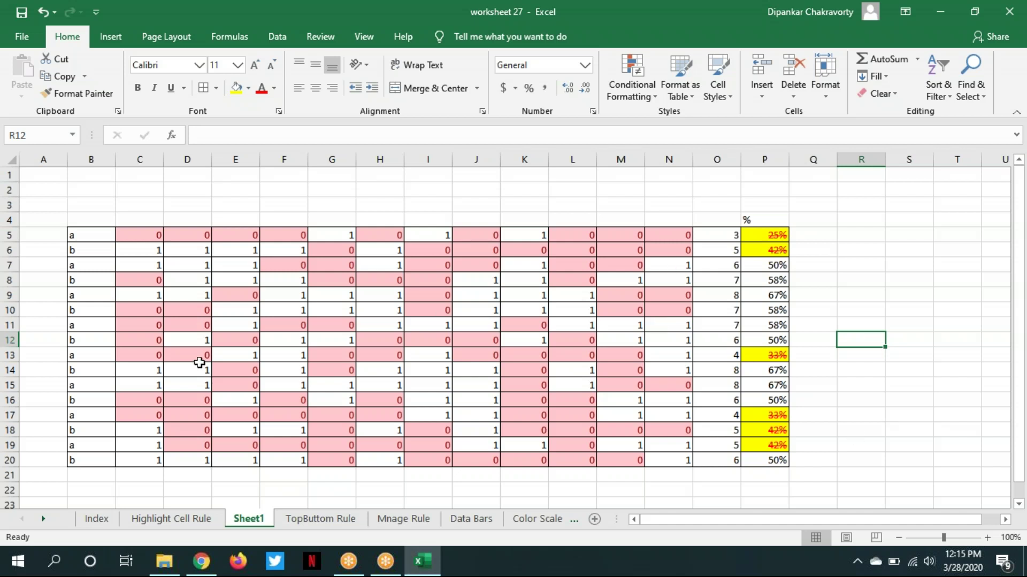
# Set up an Equal To highlight rule for the value 1 on cells C5:N20
pyautogui.click(150, 238)
pyautogui.moveTo(193, 272); pyautogui.dragTo(676, 459)
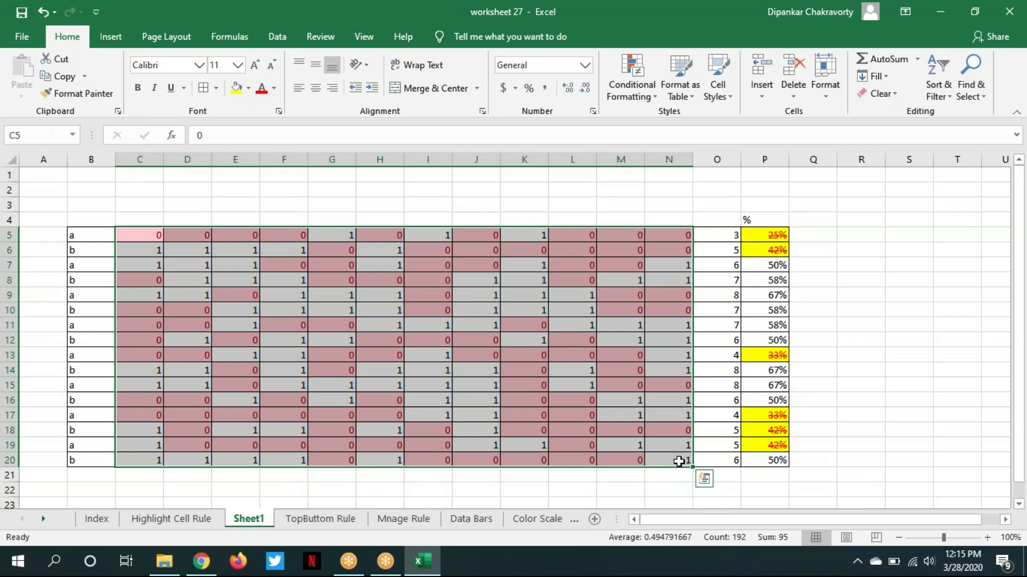
pyautogui.click(657, 101)
pyautogui.moveTo(697, 114)
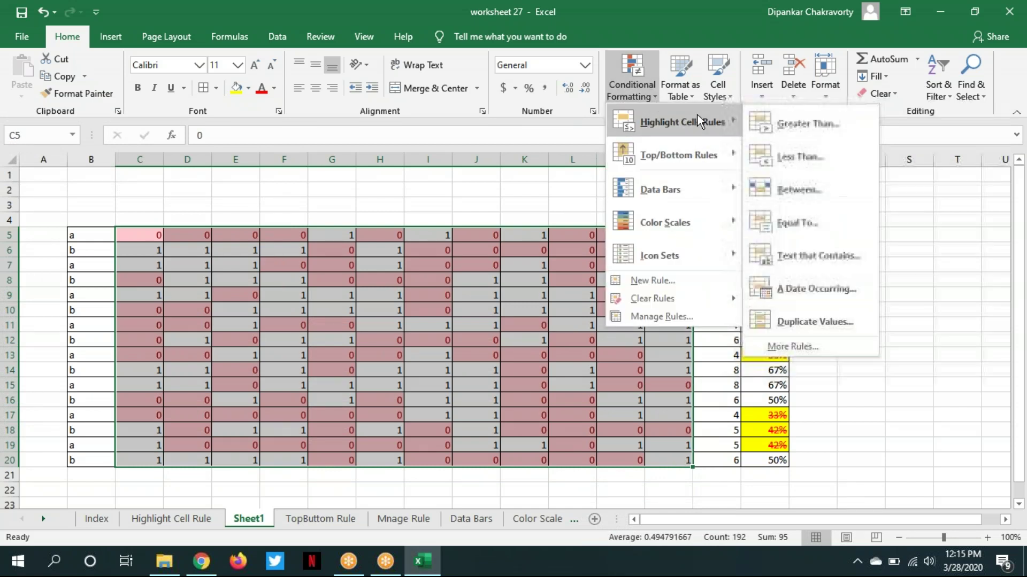
pyautogui.click(816, 225)
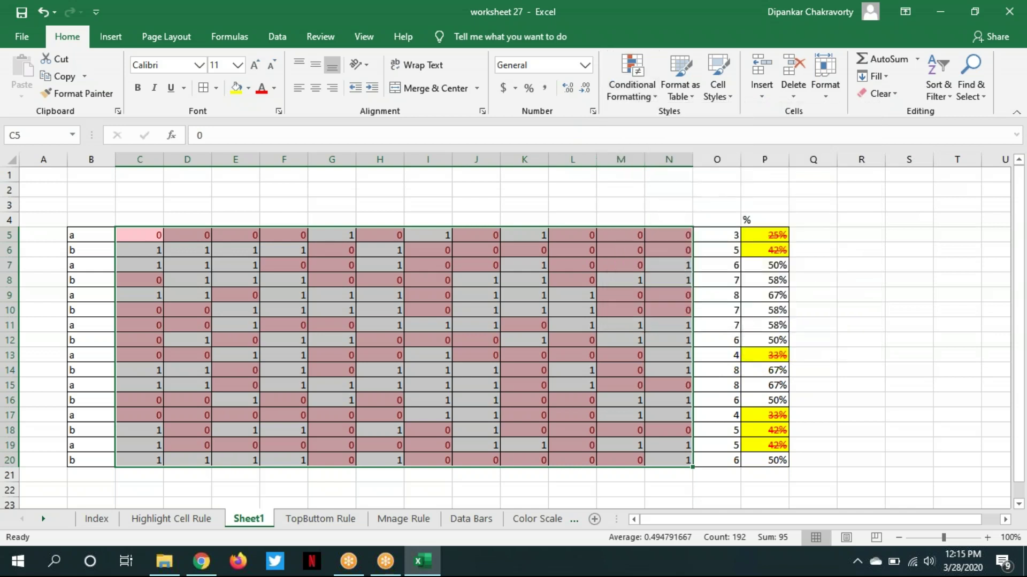
pyautogui.write('1')
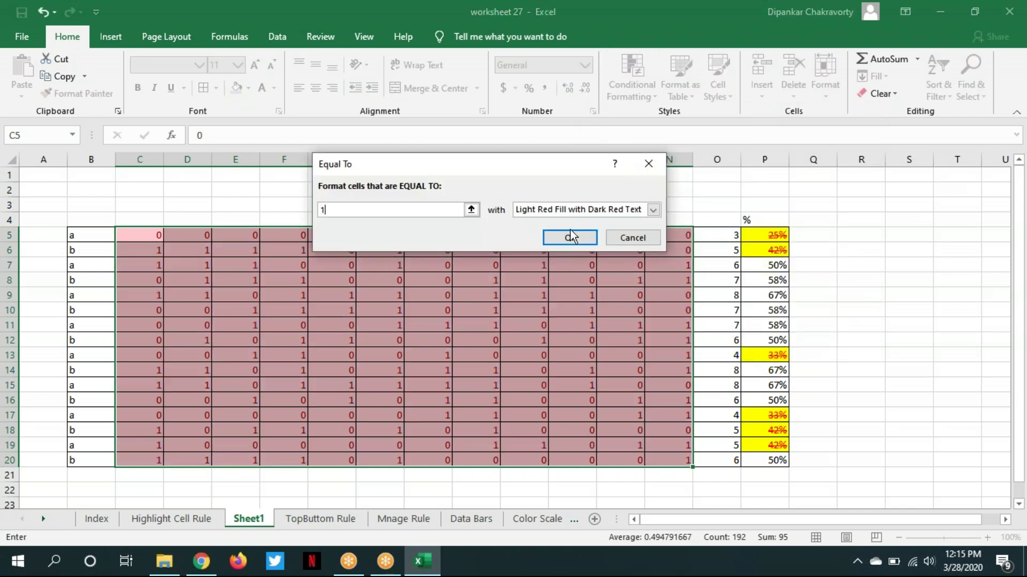
# Give the Equal To rule a custom format with light green fill and apply it to the grid
pyautogui.click(654, 211)
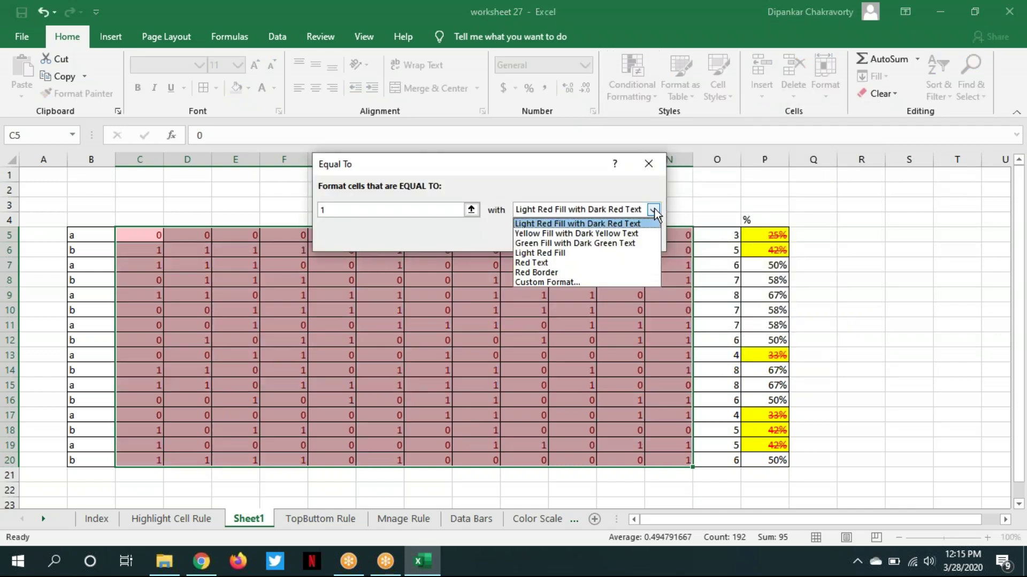
pyautogui.click(590, 283)
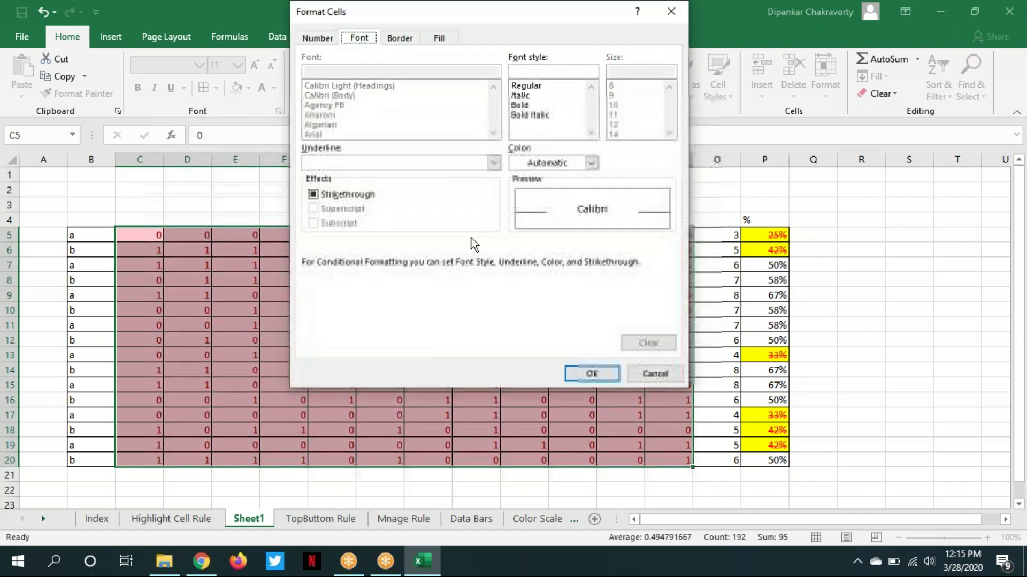
pyautogui.click(438, 39)
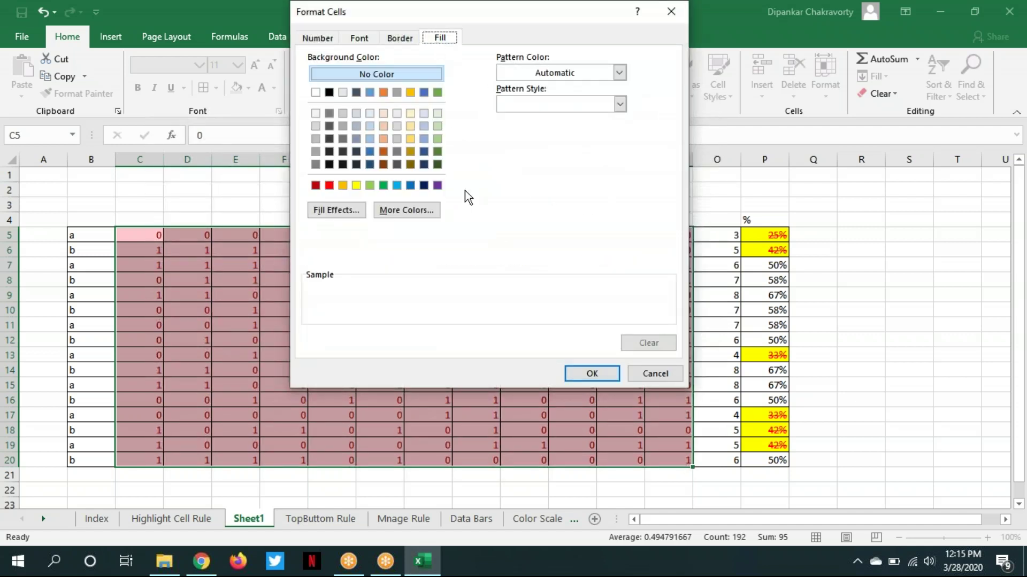
pyautogui.click(370, 186)
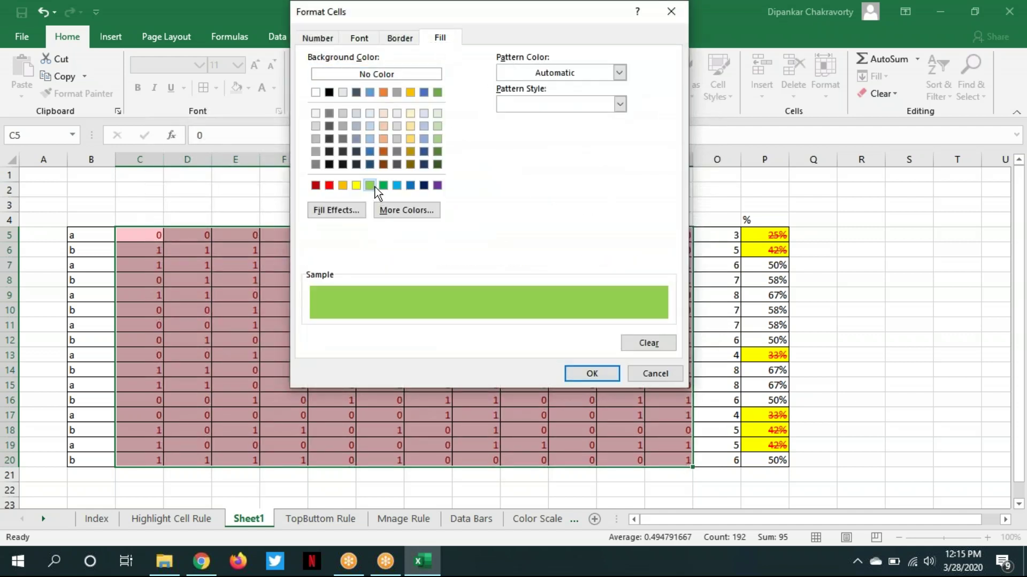
pyautogui.click(593, 374)
pyautogui.click(573, 235)
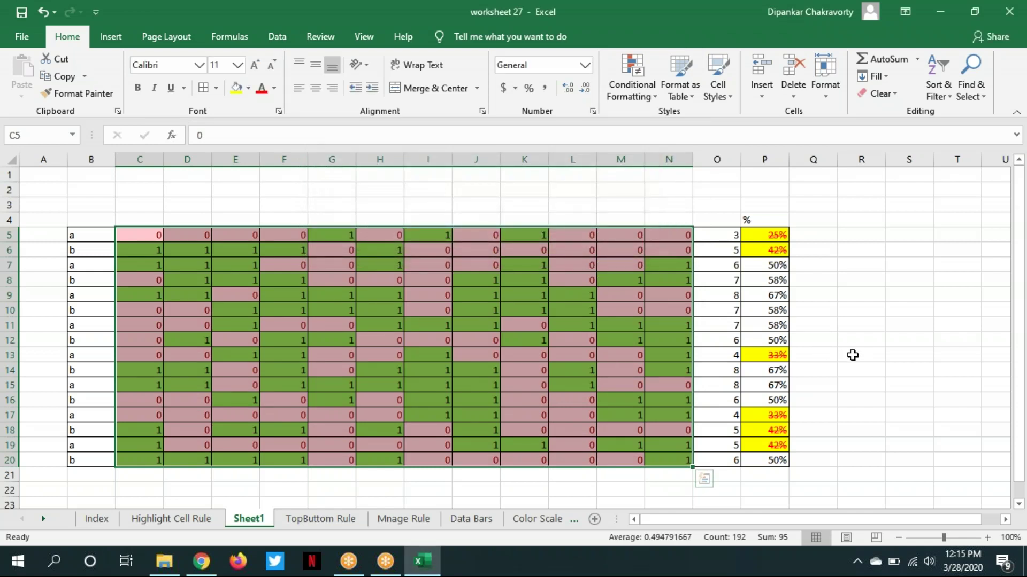
pyautogui.click(854, 356)
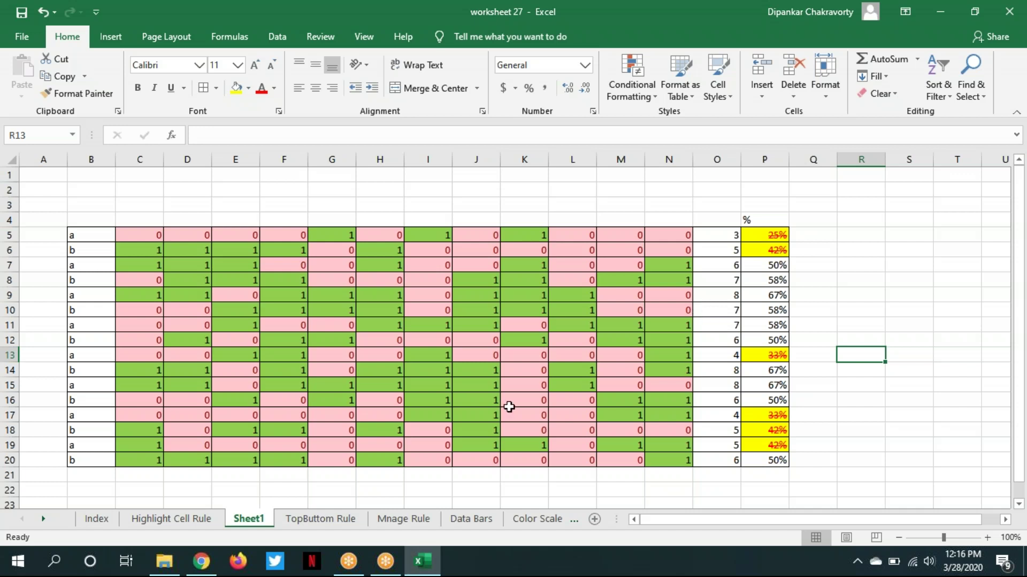
# Change the values in cells J10 and K10 to 0 to test the grid and percentage rules
pyautogui.click(486, 304)
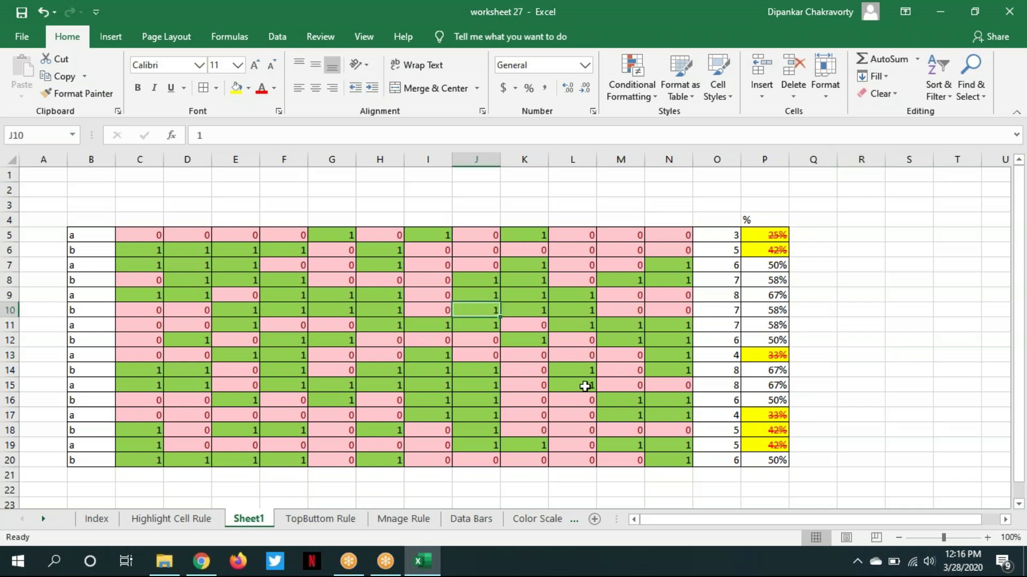
pyautogui.write('0')
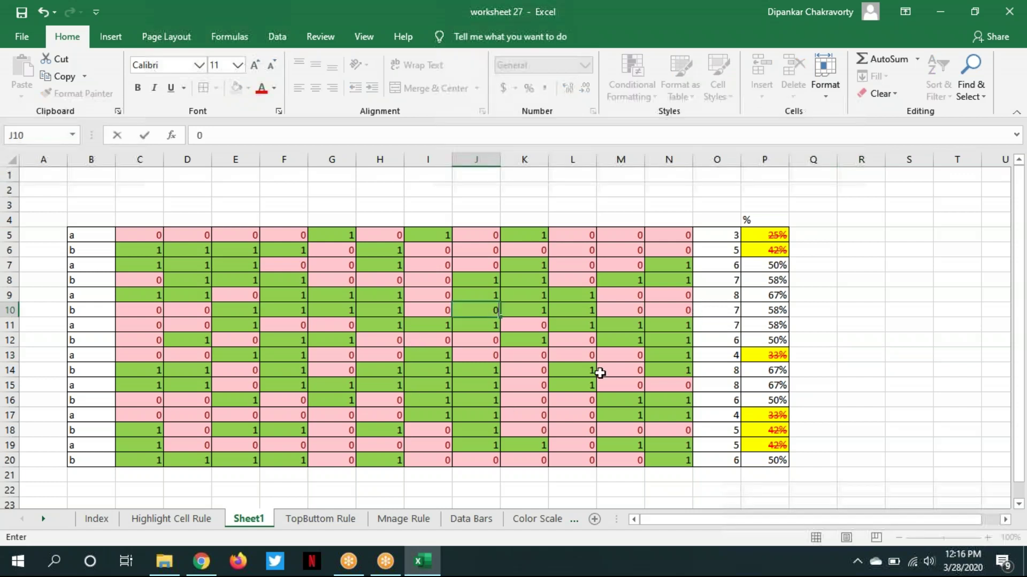
pyautogui.click(833, 412)
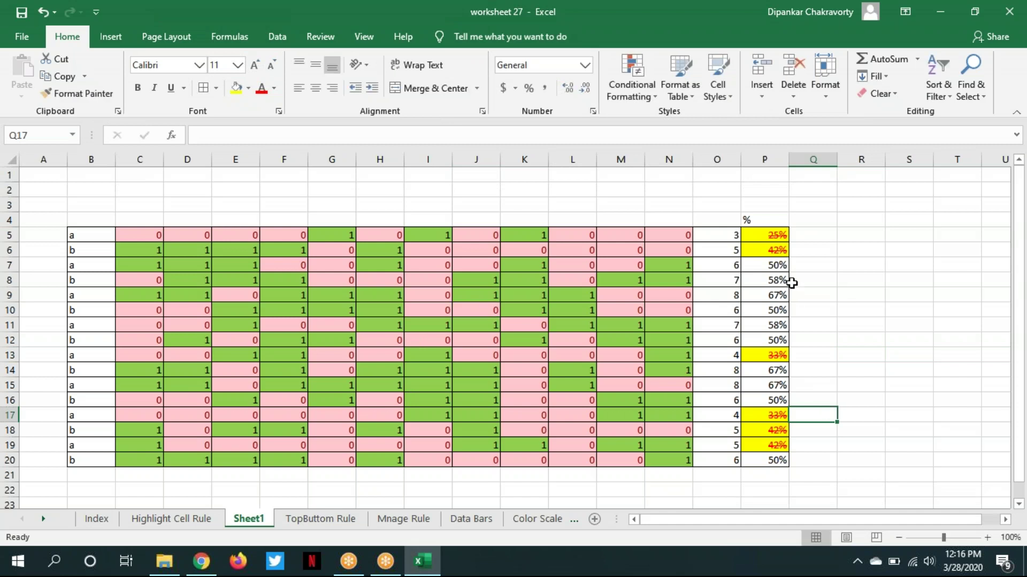
pyautogui.click(532, 309)
pyautogui.write('0')
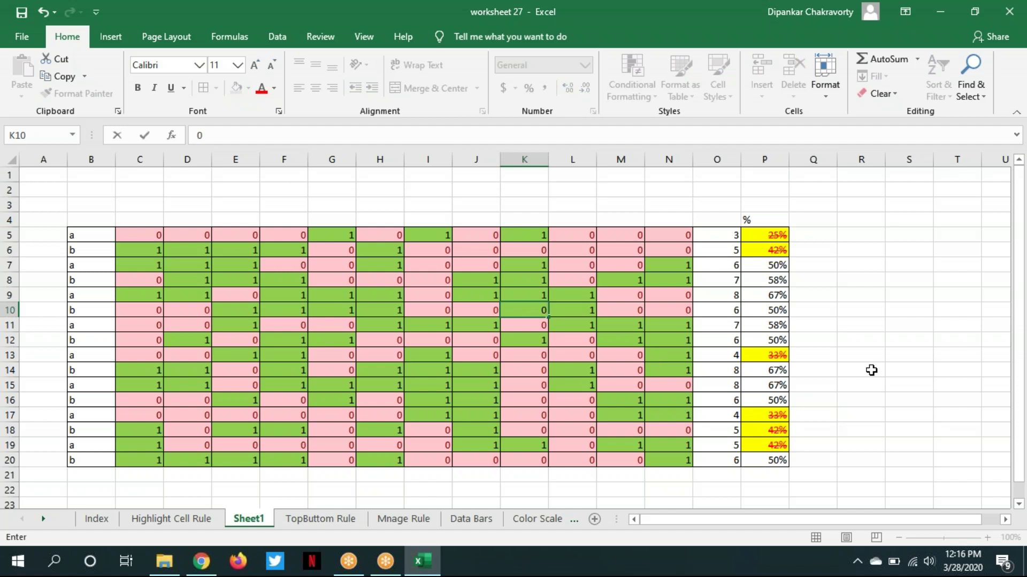
pyautogui.click(871, 369)
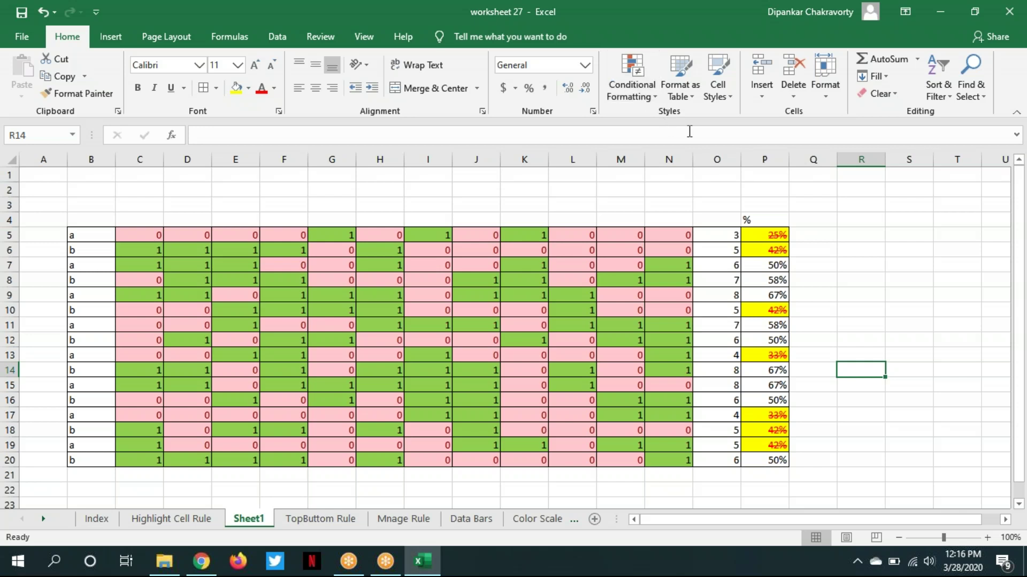
pyautogui.click(655, 97)
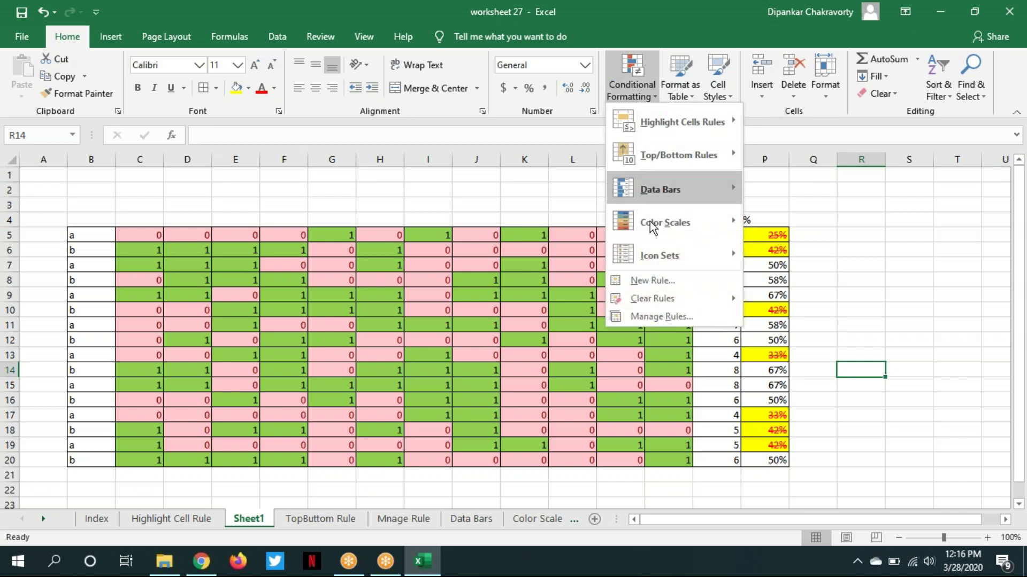
pyautogui.click(656, 318)
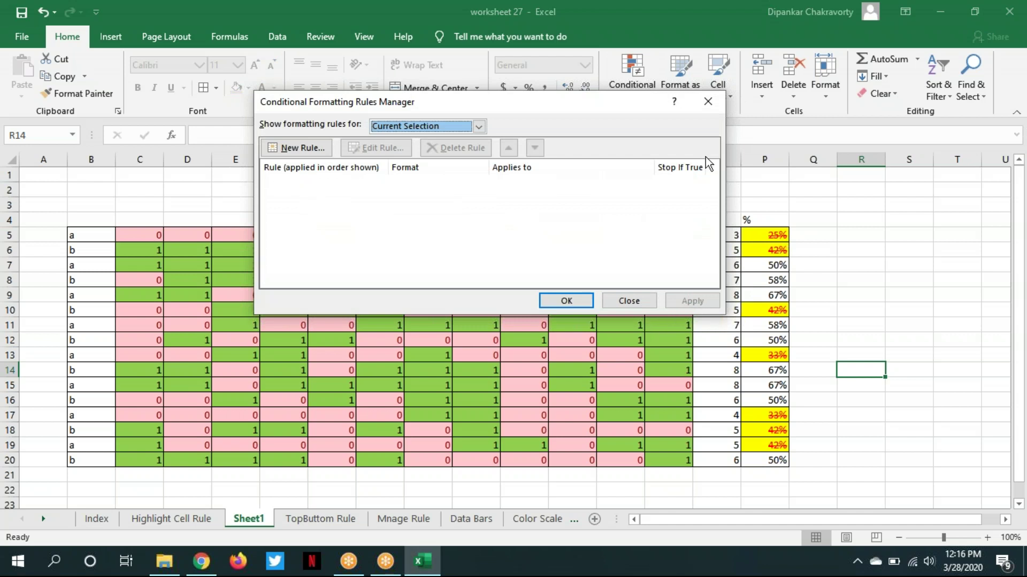
pyautogui.click(713, 101)
# Open the Conditional Formatting Rules Manager and show the formatting rules for This Worksheet
pyautogui.click(642, 91)
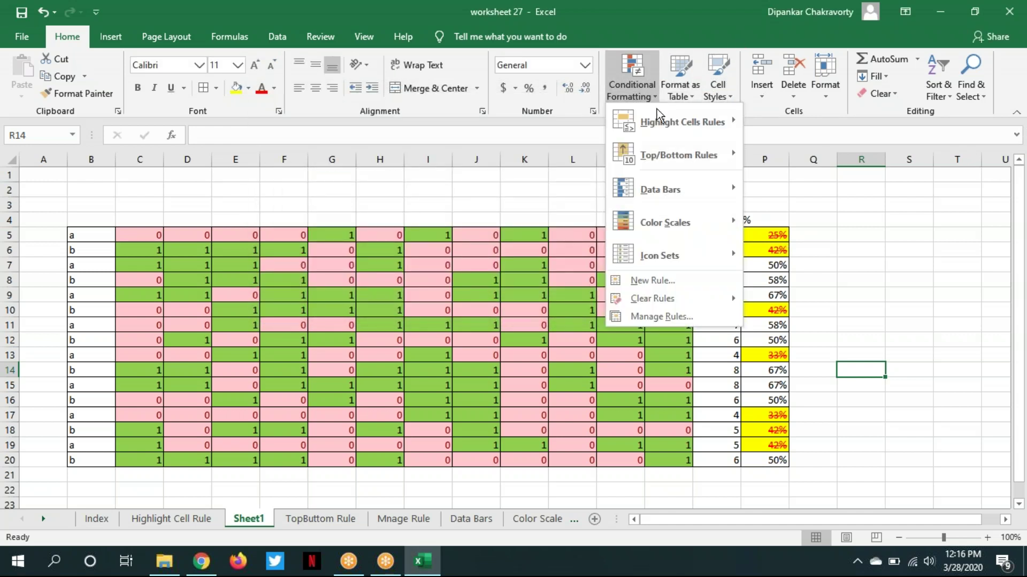
pyautogui.click(663, 319)
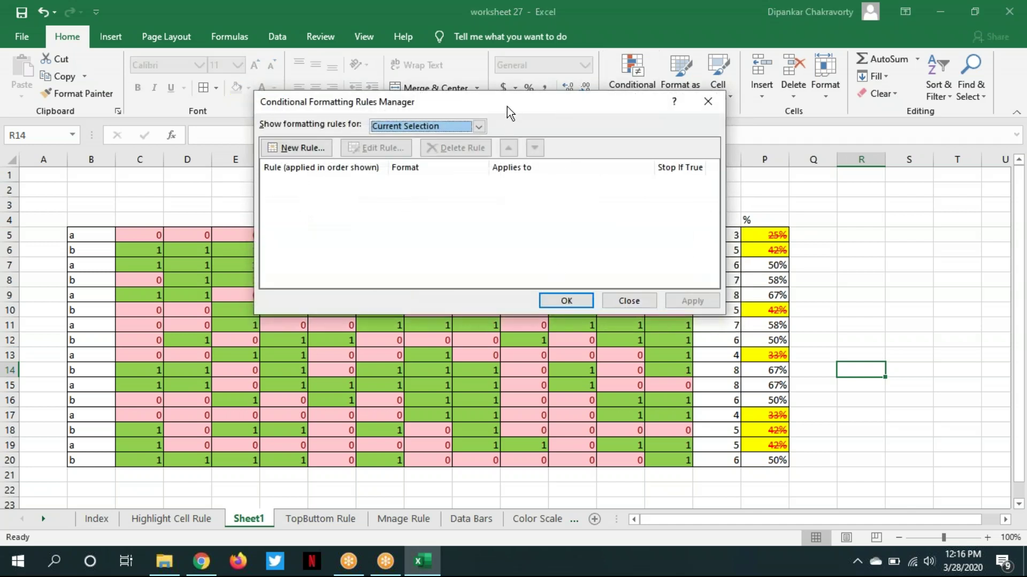
pyautogui.moveTo(506, 107); pyautogui.dragTo(622, 239)
pyautogui.click(591, 260)
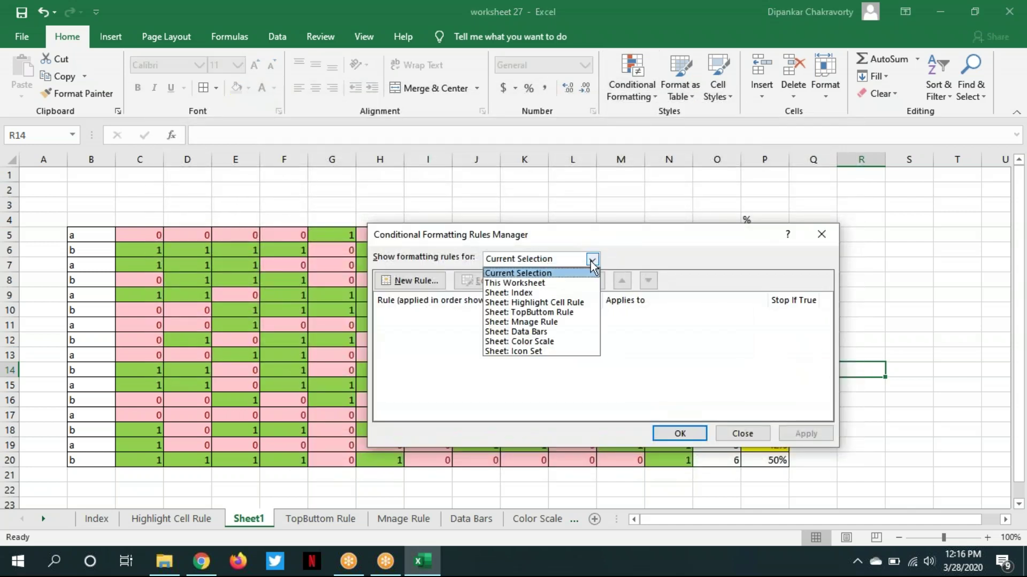
pyautogui.click(561, 284)
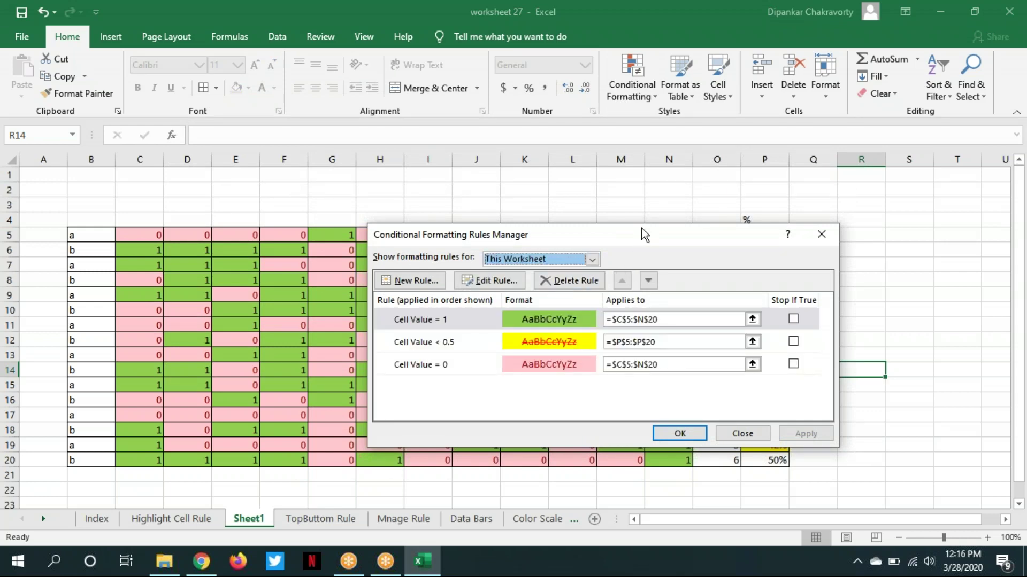
pyautogui.moveTo(640, 223); pyautogui.dragTo(516, 35)
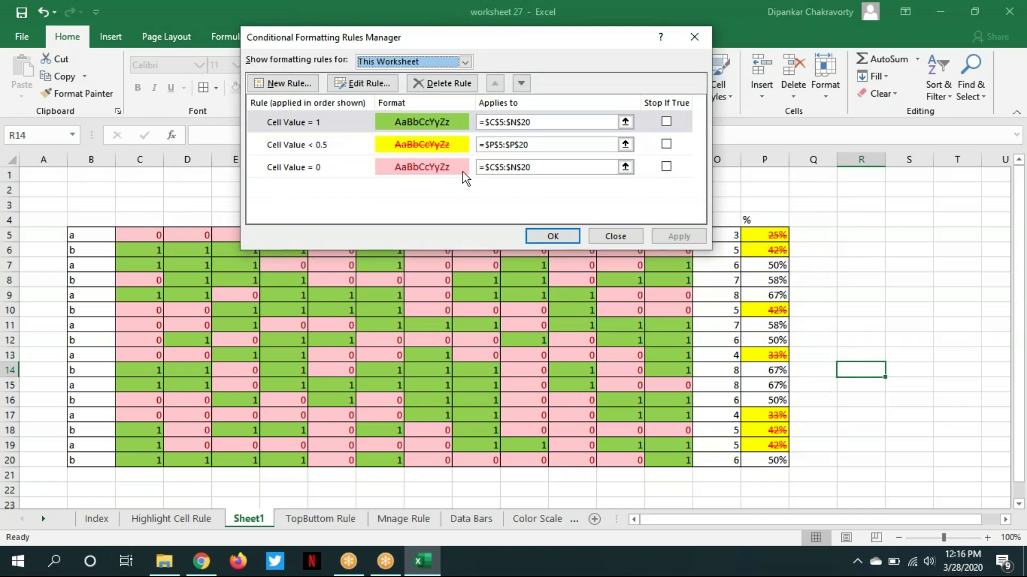
# Review the edit settings of the Cell Value = 0 rule, cancel without changes, and close the Rules Manager
pyautogui.doubleClick(433, 172)
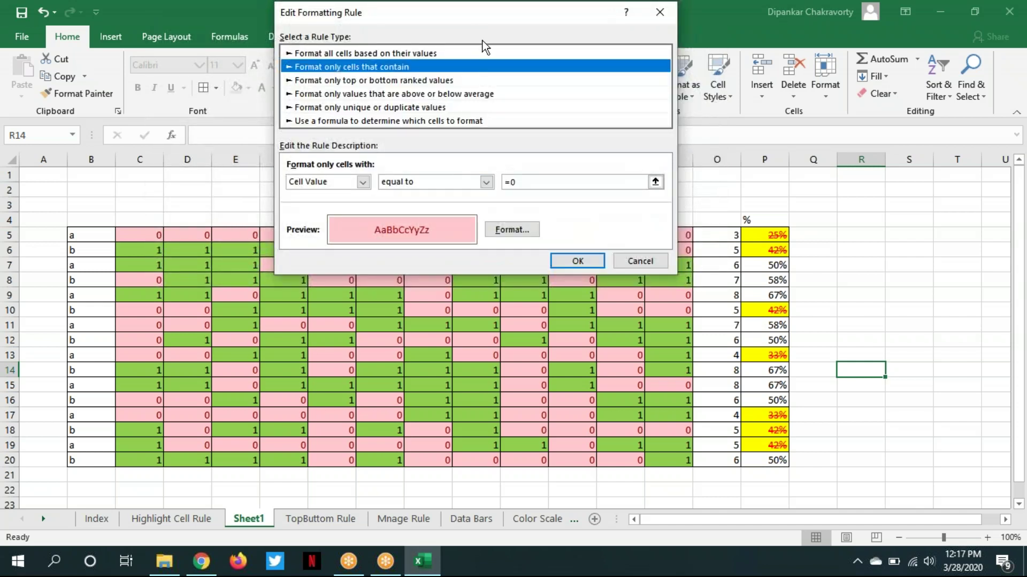
pyautogui.moveTo(314, 13); pyautogui.dragTo(498, 133)
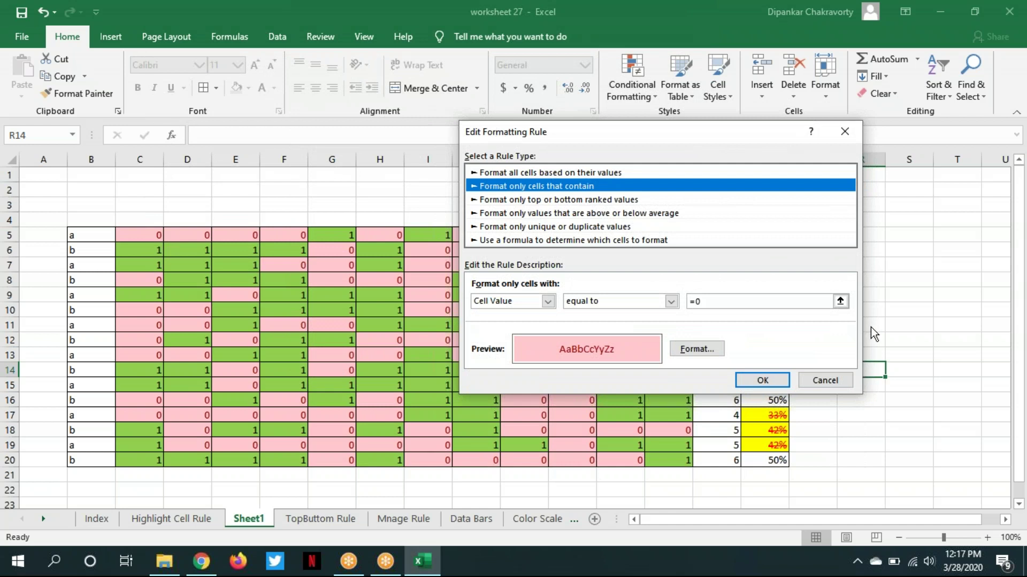
pyautogui.click(813, 380)
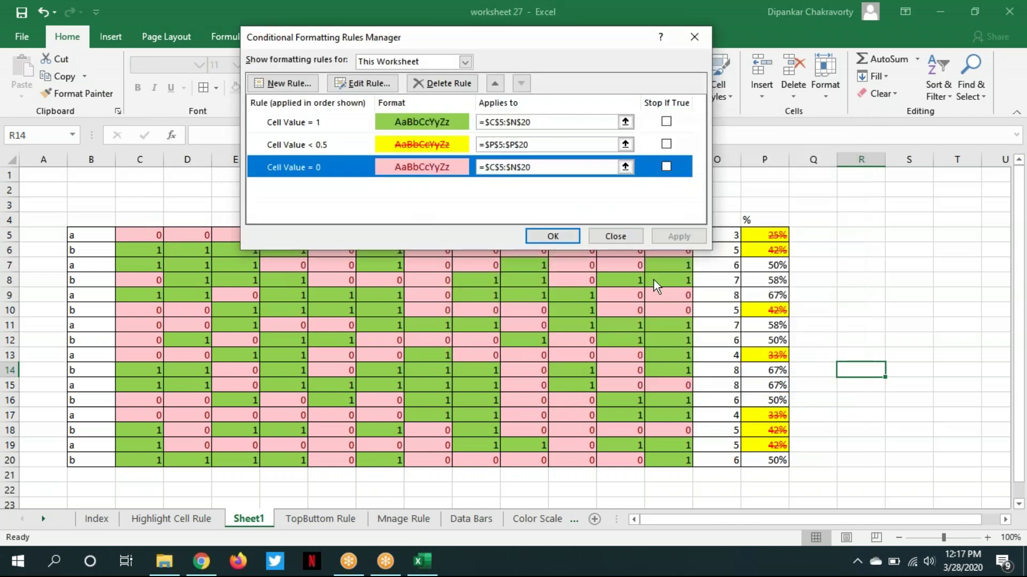
pyautogui.click(616, 236)
# Reopen the Rules Manager with cell J9 selected and switch the rule list from Current Selection to This Worksheet
pyautogui.click(478, 295)
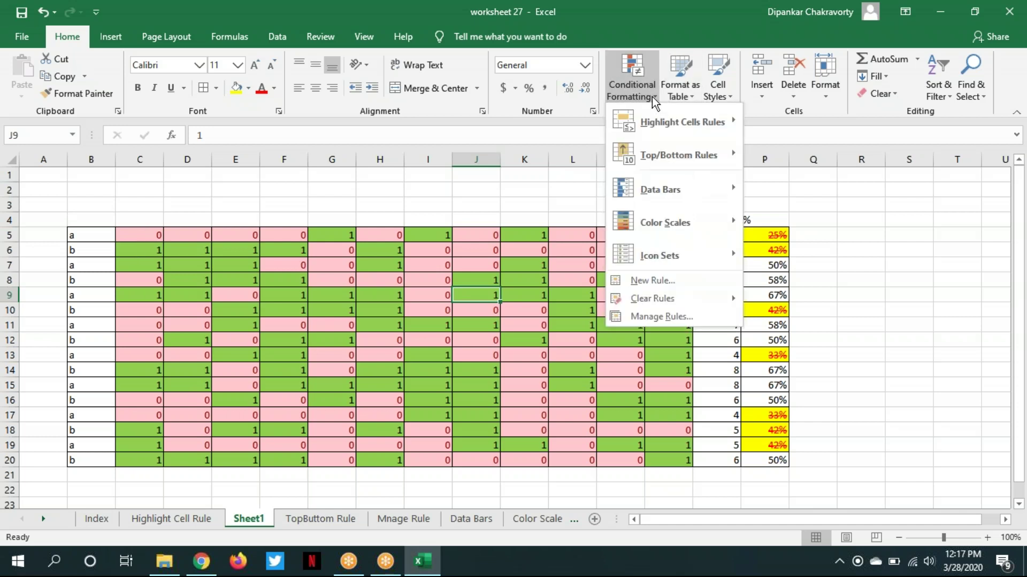
pyautogui.click(646, 317)
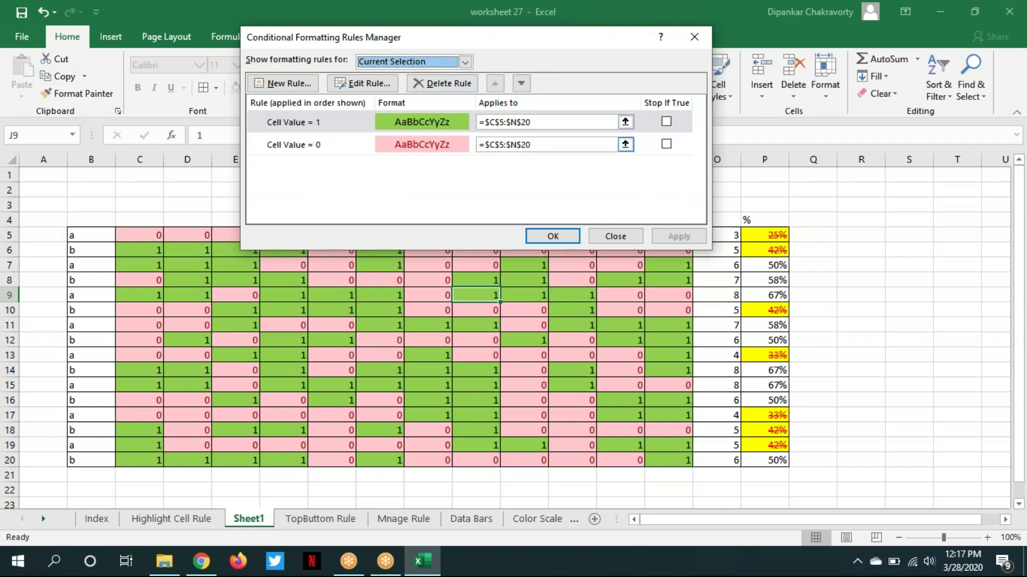
pyautogui.click(465, 66)
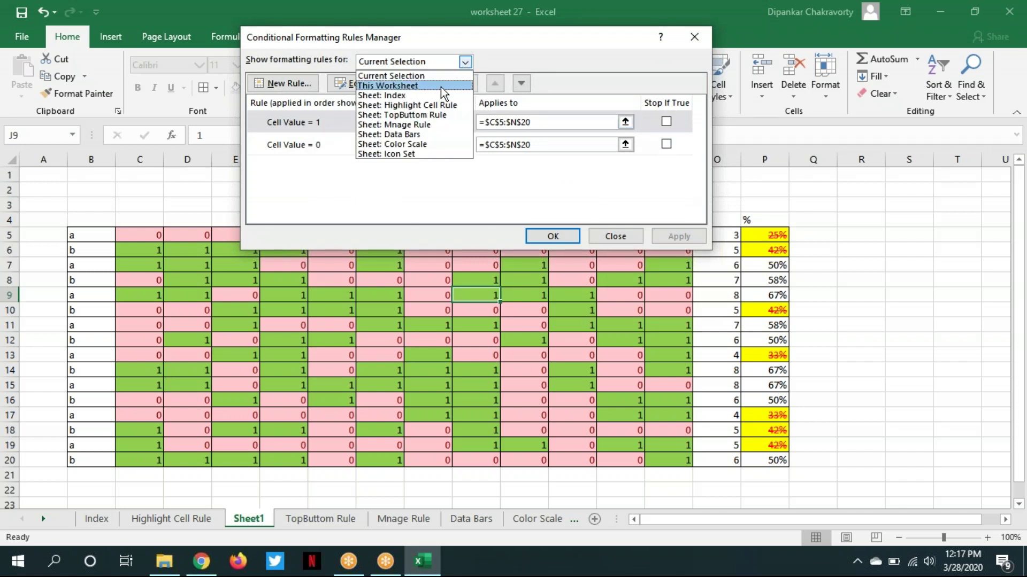
pyautogui.click(441, 87)
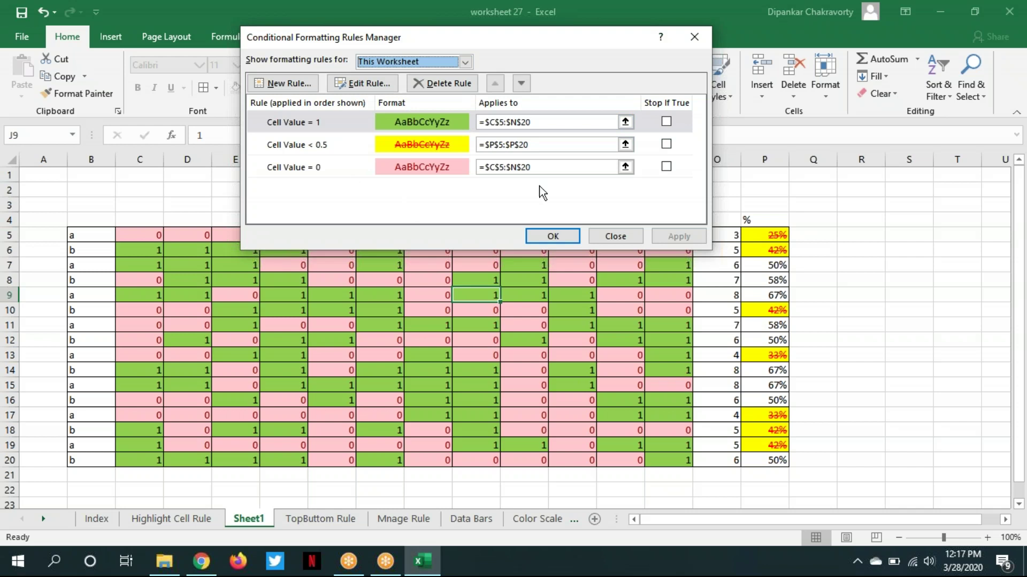
# Edit the Cell Value = 0 rule to use an orange fill from the additional standard colors and apply it to the worksheet
pyautogui.click(434, 170)
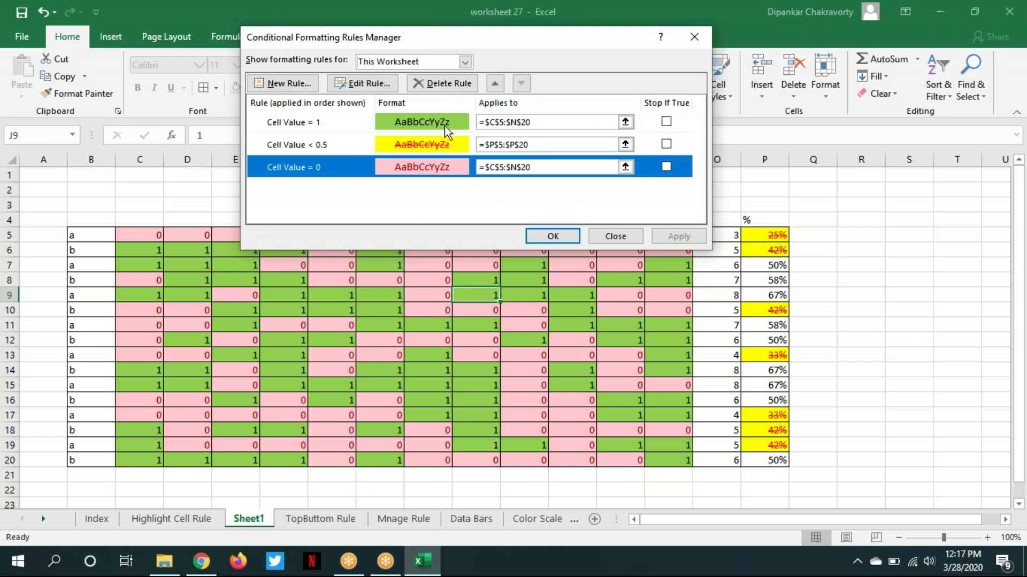
pyautogui.click(368, 83)
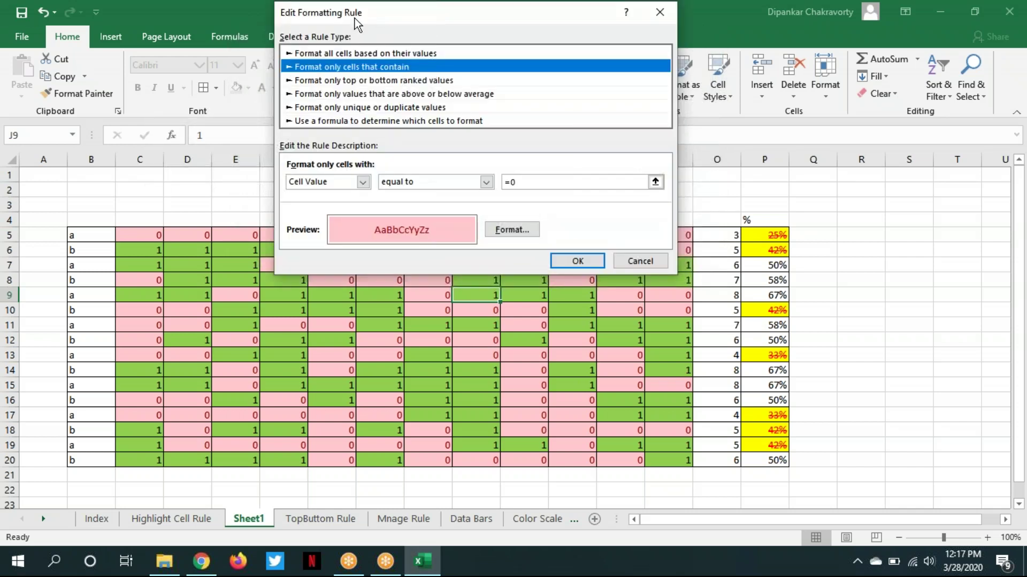
pyautogui.moveTo(302, 19); pyautogui.dragTo(364, 164)
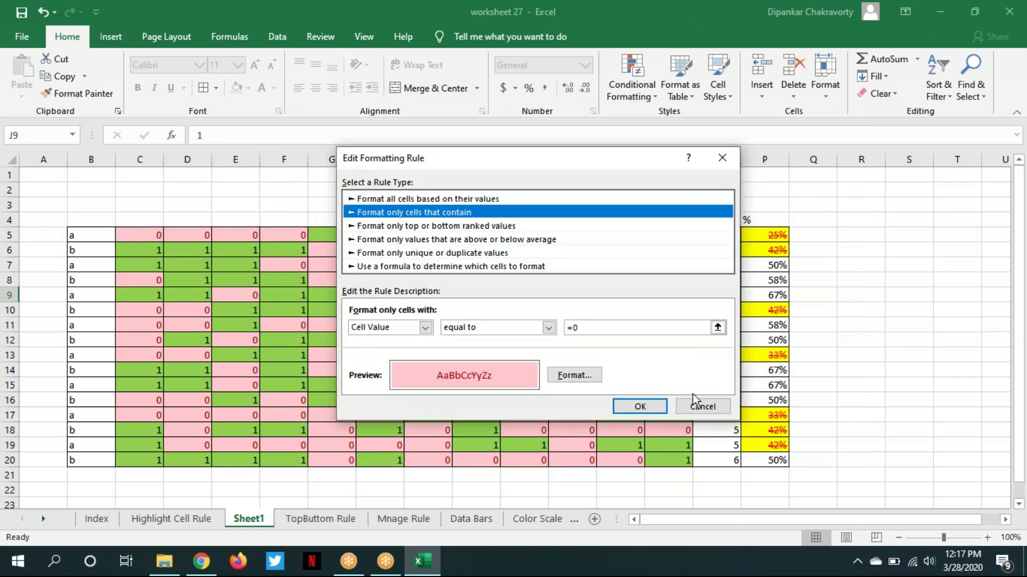
pyautogui.click(576, 376)
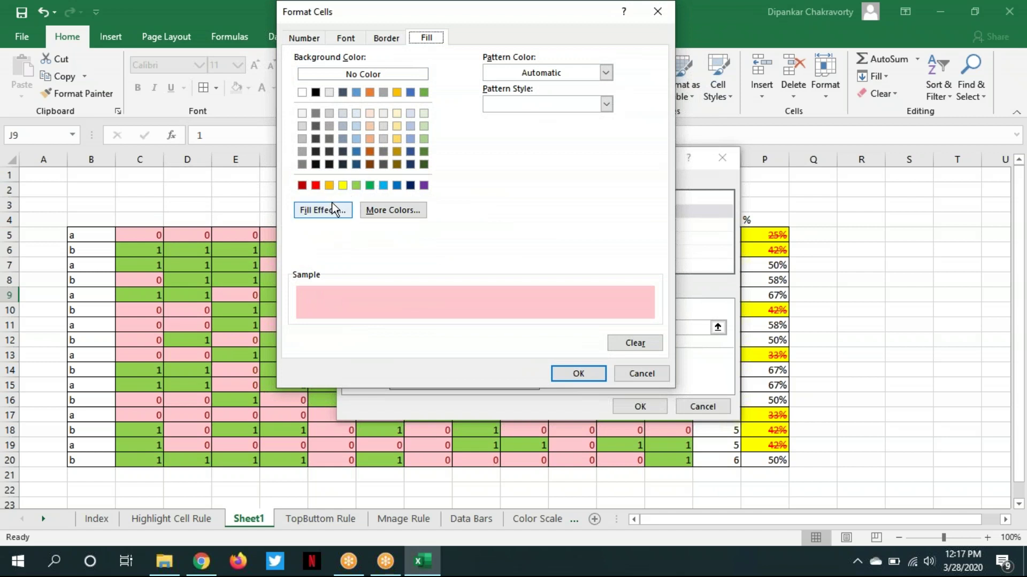
pyautogui.click(318, 186)
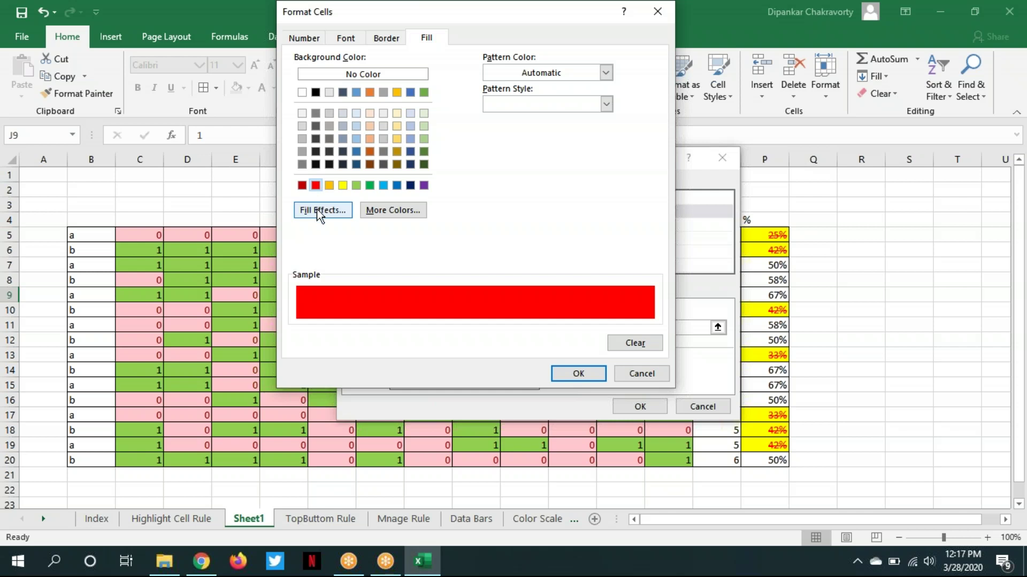
pyautogui.click(406, 210)
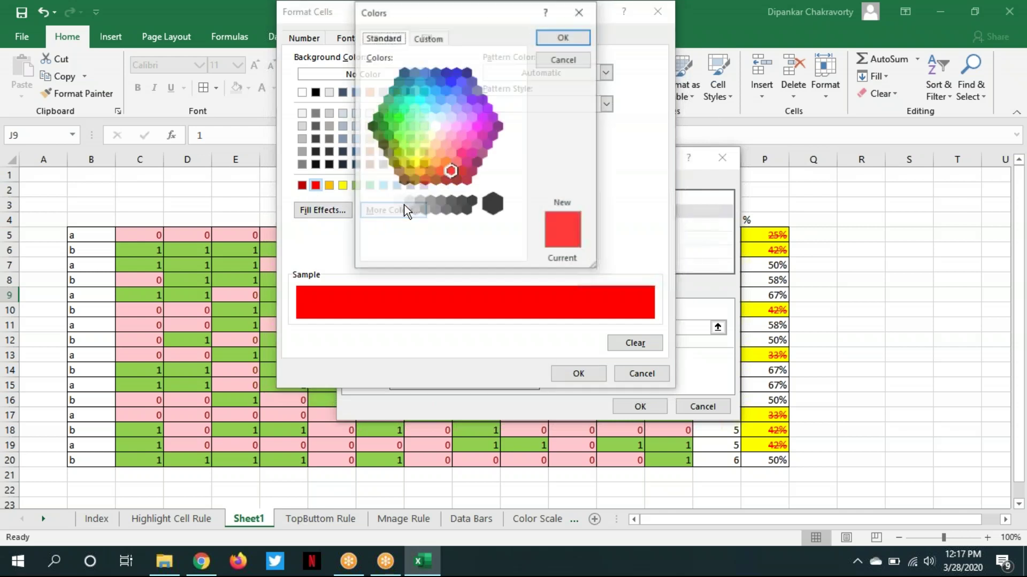
pyautogui.click(452, 170)
pyautogui.click(441, 171)
pyautogui.click(435, 181)
pyautogui.click(439, 164)
pyautogui.click(440, 171)
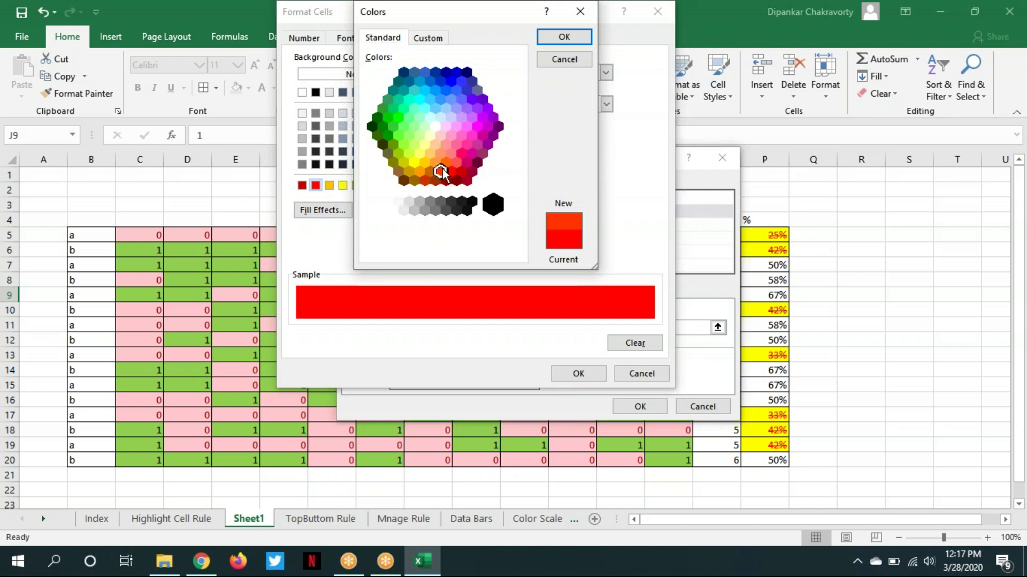
pyautogui.click(445, 163)
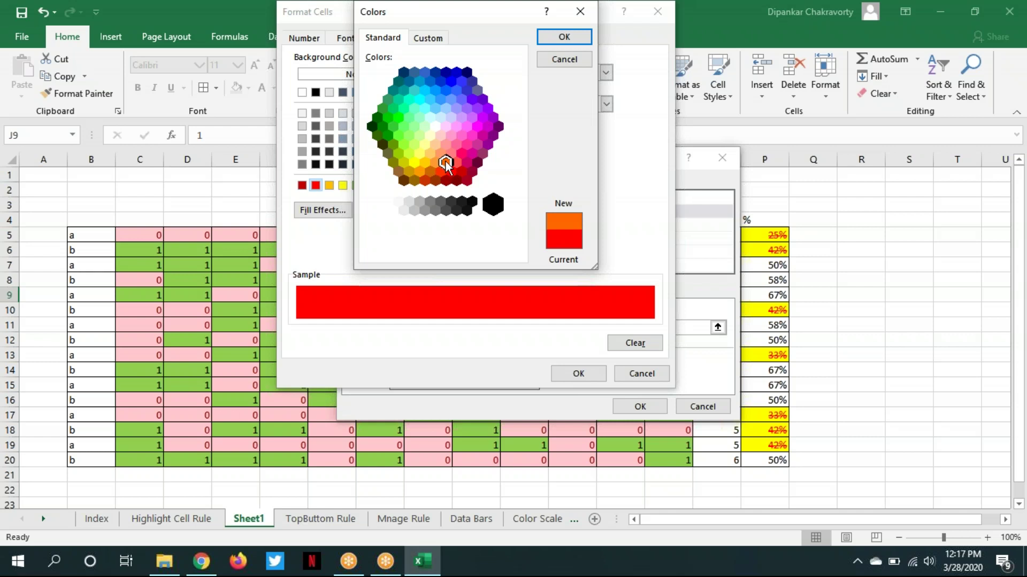
pyautogui.doubleClick(445, 162)
pyautogui.click(582, 374)
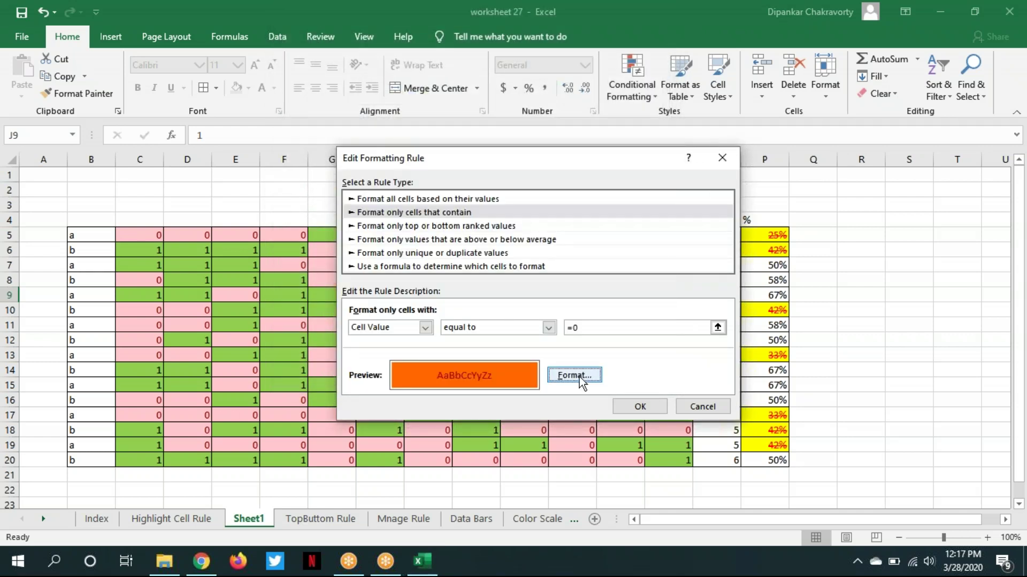
pyautogui.click(619, 409)
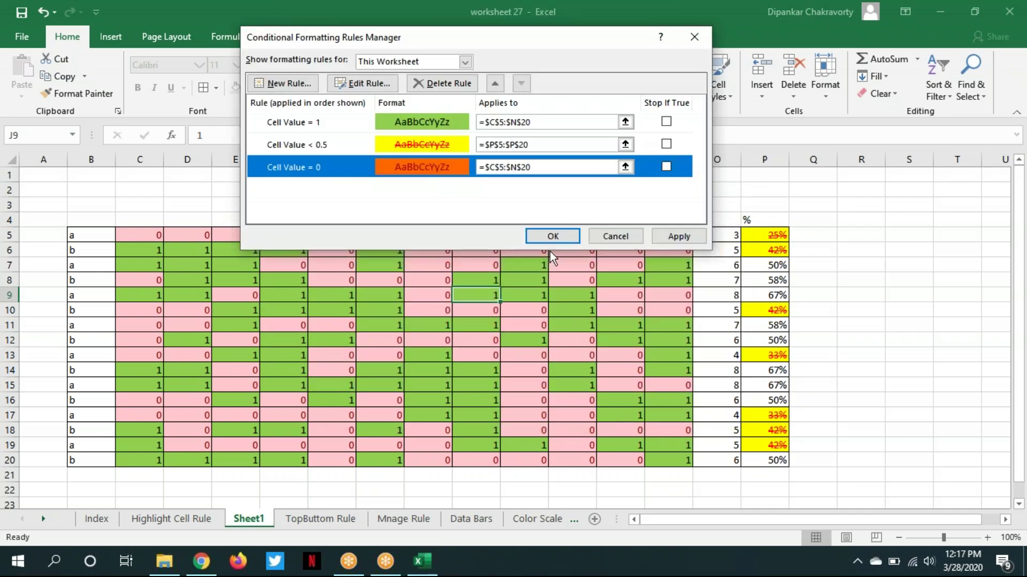
pyautogui.click(554, 231)
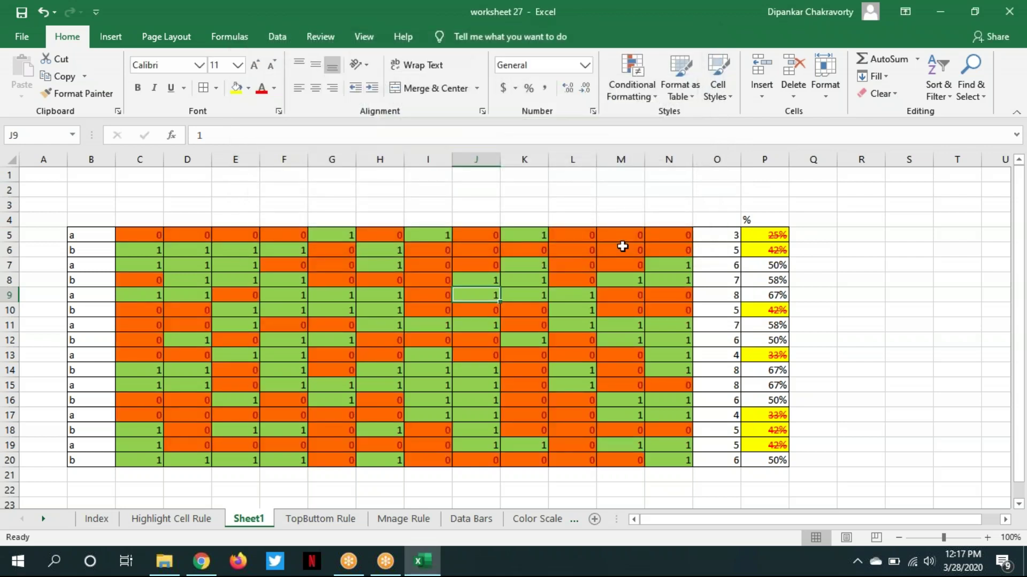
pyautogui.click(871, 371)
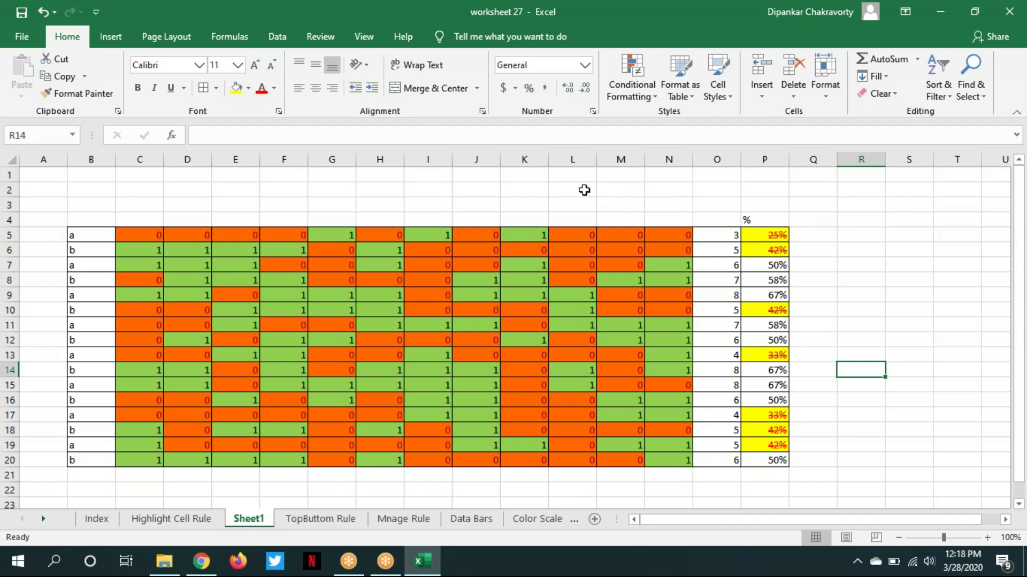
pyautogui.click(653, 94)
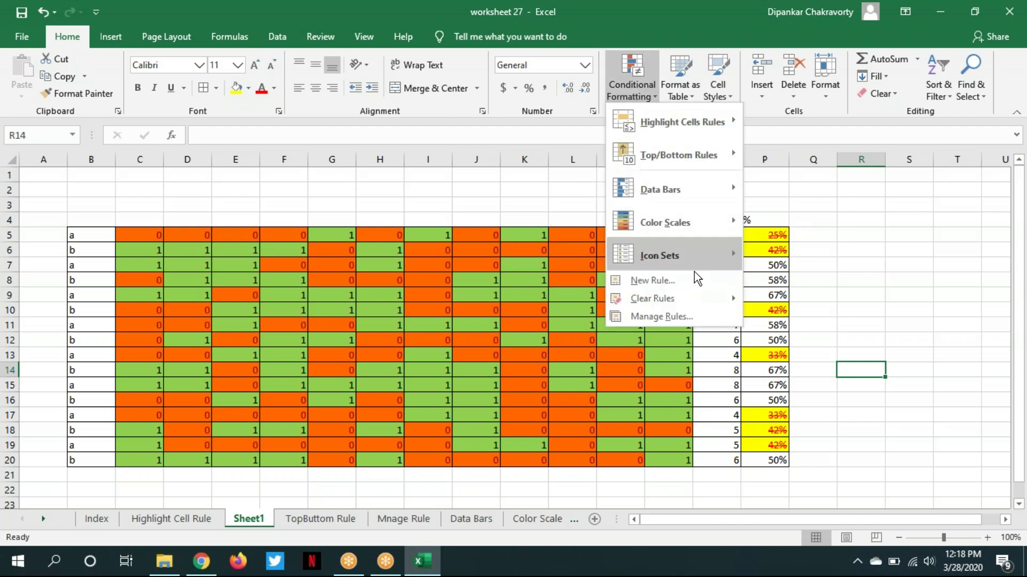
pyautogui.click(881, 432)
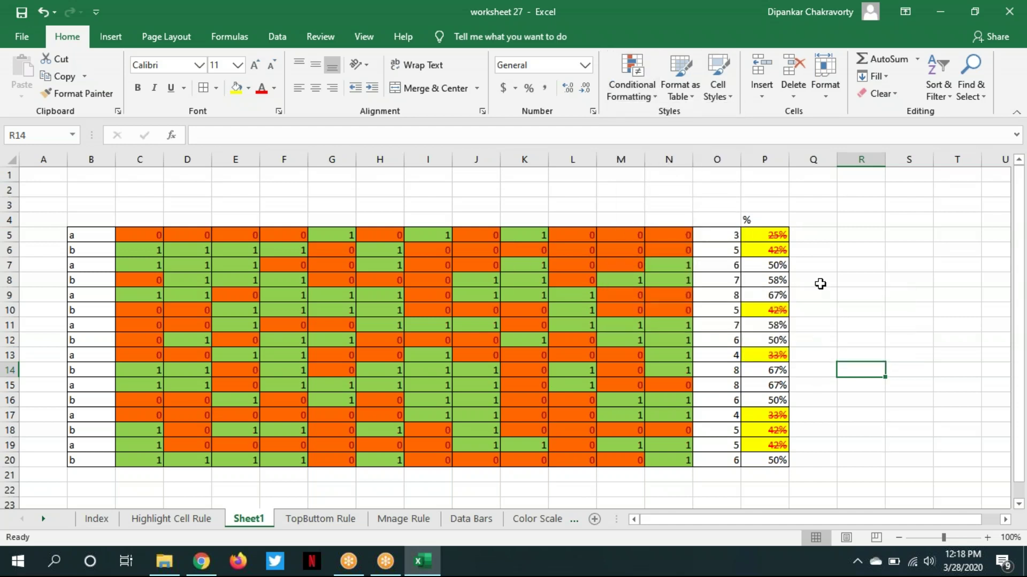
# Clear the conditional formatting rules from the percentage cells P5:P20 only
pyautogui.moveTo(760, 235); pyautogui.dragTo(770, 454)
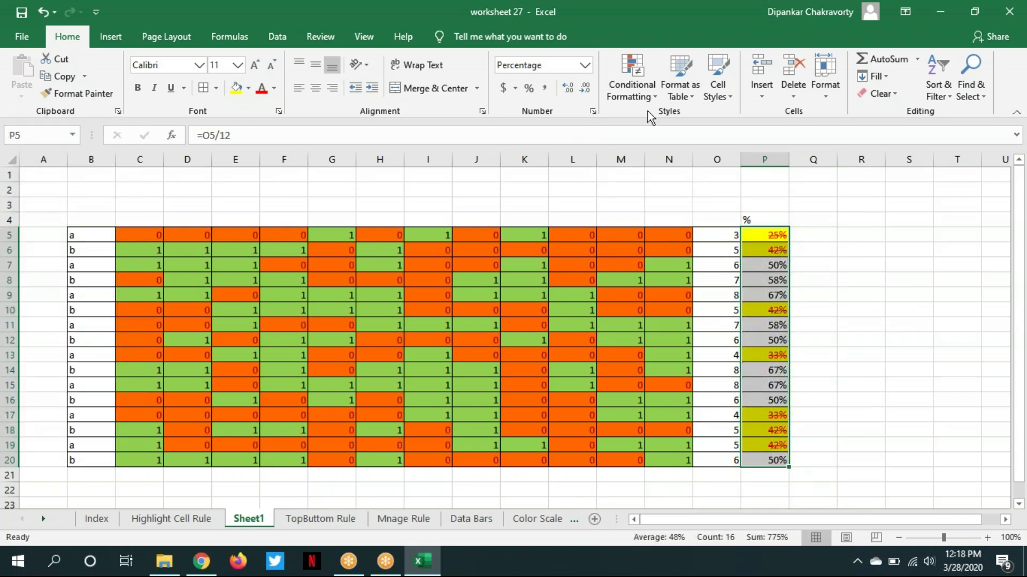
pyautogui.click(654, 98)
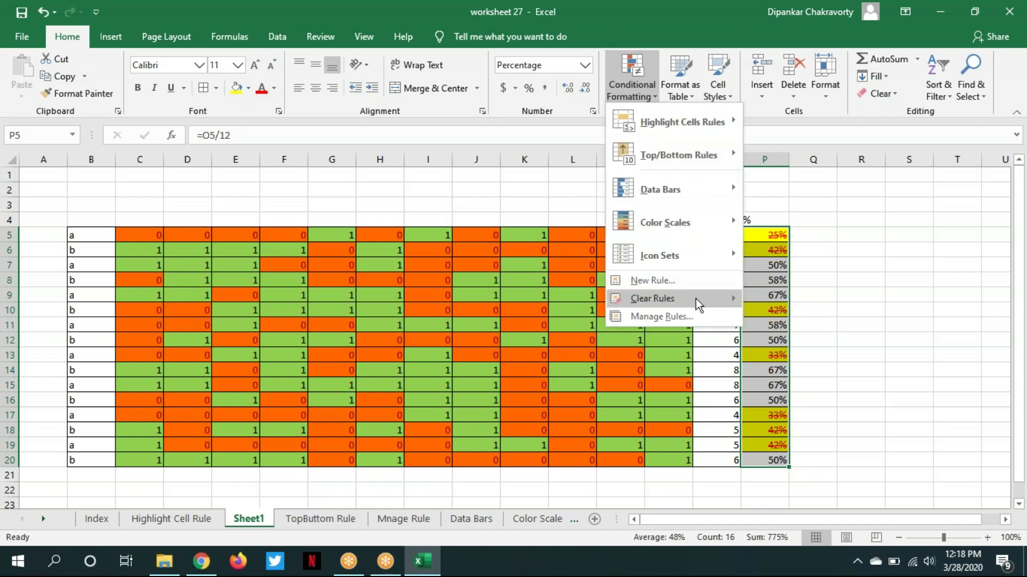
pyautogui.moveTo(695, 299)
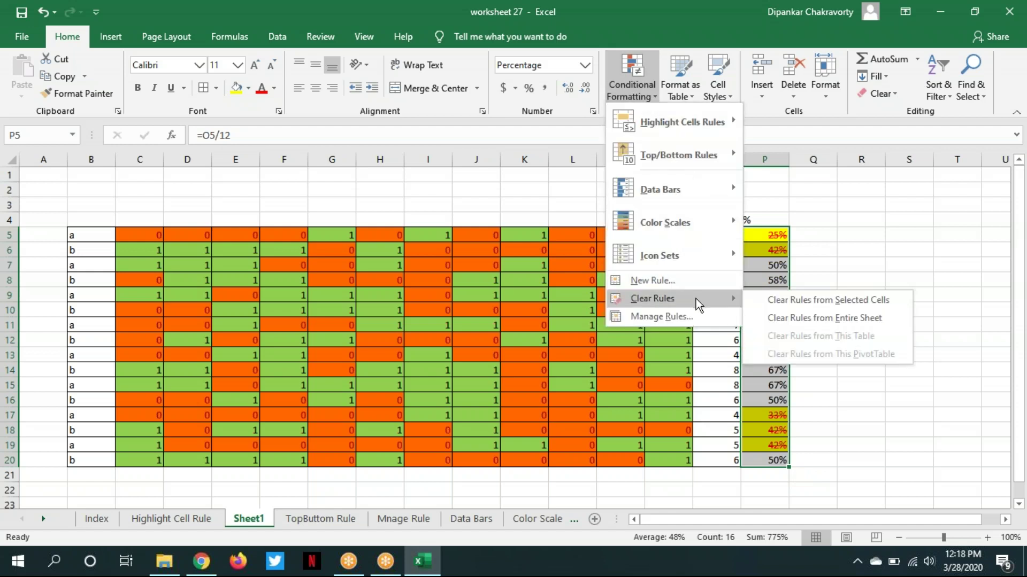
pyautogui.click(785, 301)
pyautogui.click(840, 369)
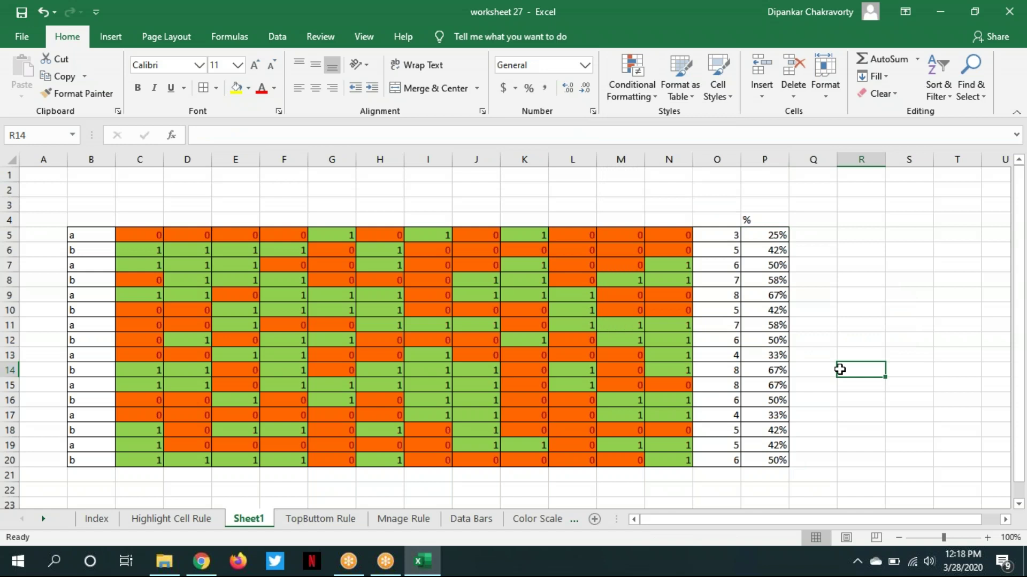
# Clear all remaining conditional formatting rules from the entire sheet
pyautogui.click(657, 99)
pyautogui.moveTo(700, 300)
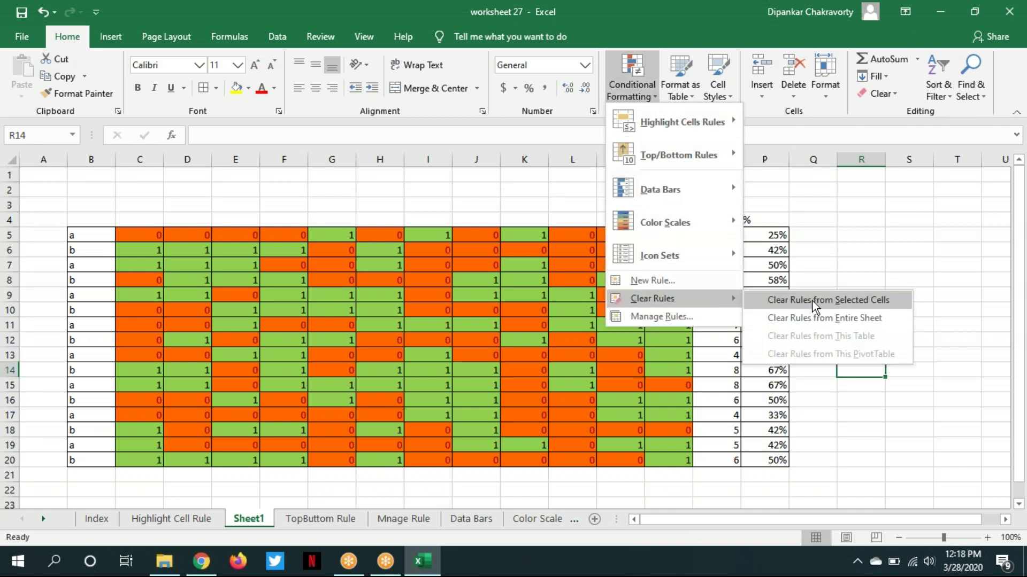
pyautogui.click(881, 316)
pyautogui.click(877, 381)
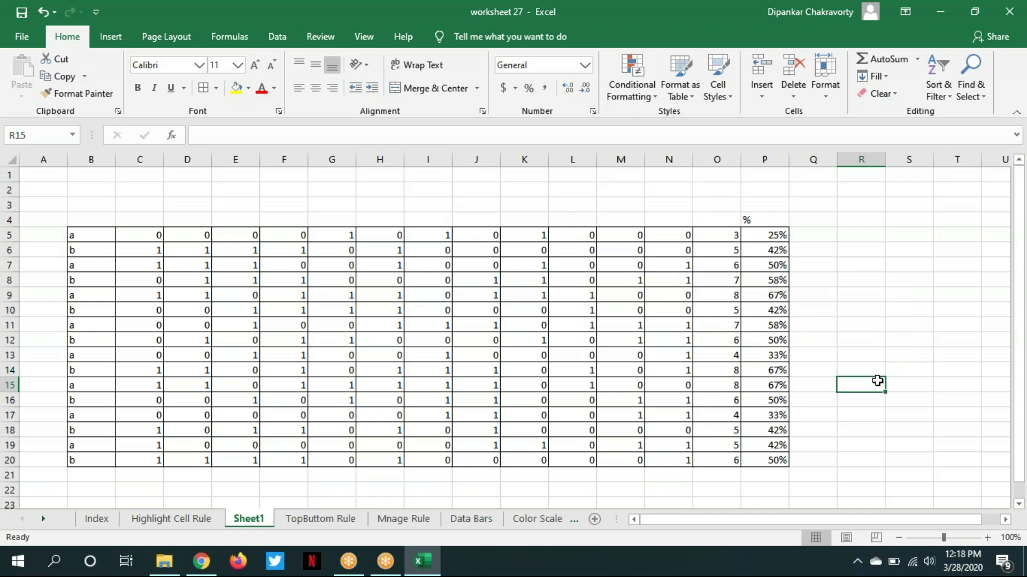
# Check the Rules Manager for any rules remaining in This Worksheet and close it
pyautogui.click(652, 93)
pyautogui.click(677, 317)
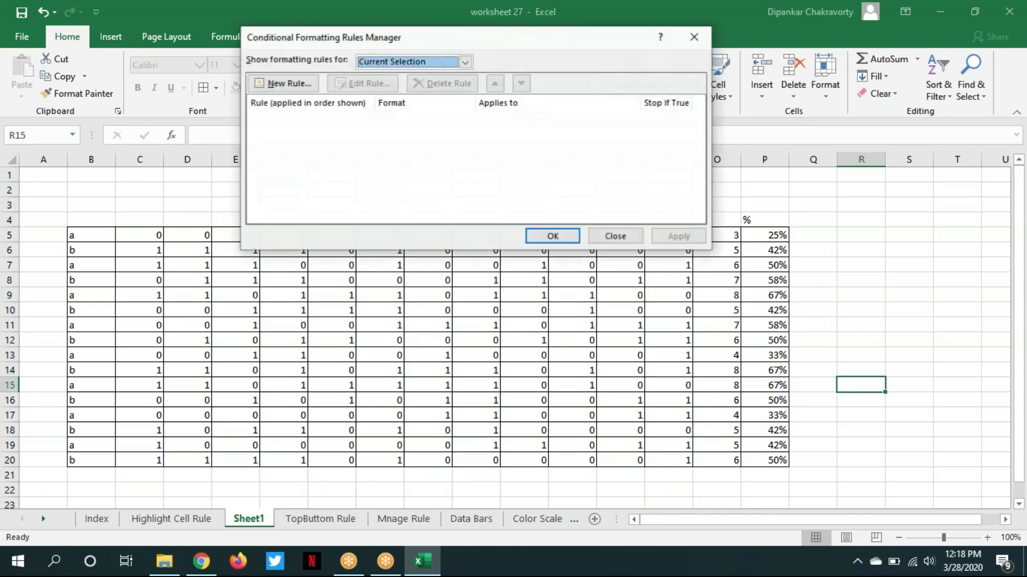
pyautogui.click(465, 61)
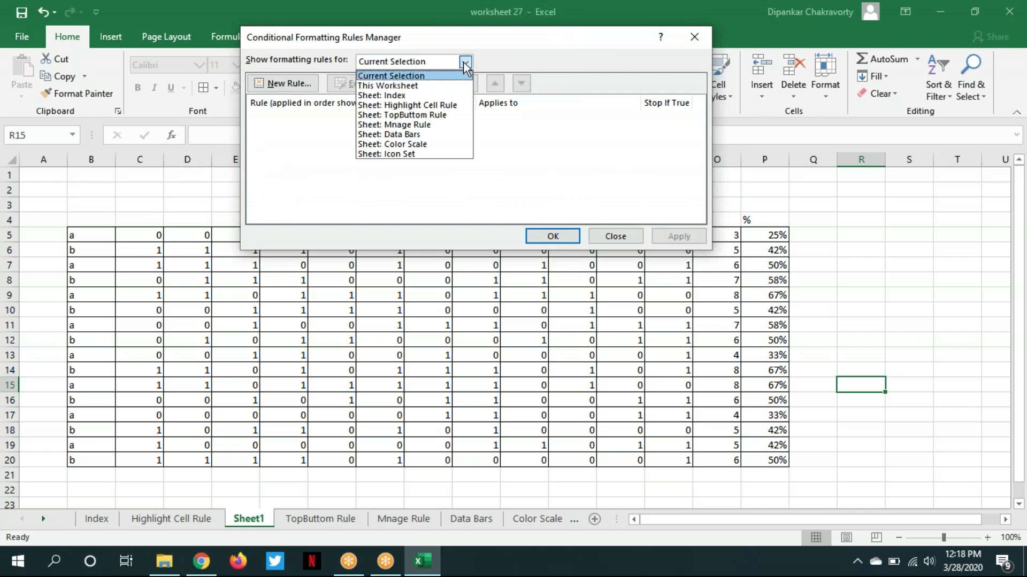
pyautogui.click(438, 88)
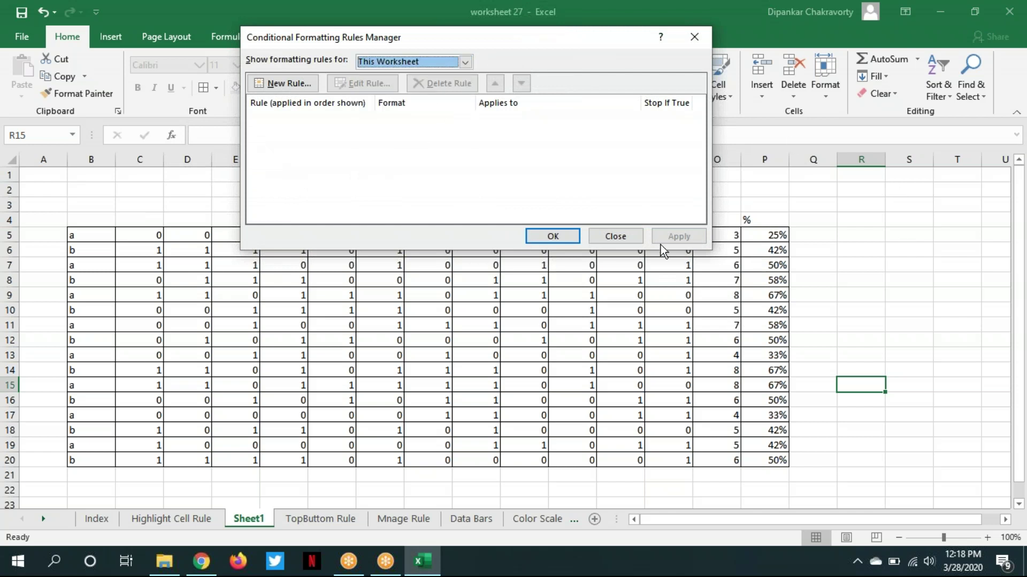
pyautogui.click(553, 236)
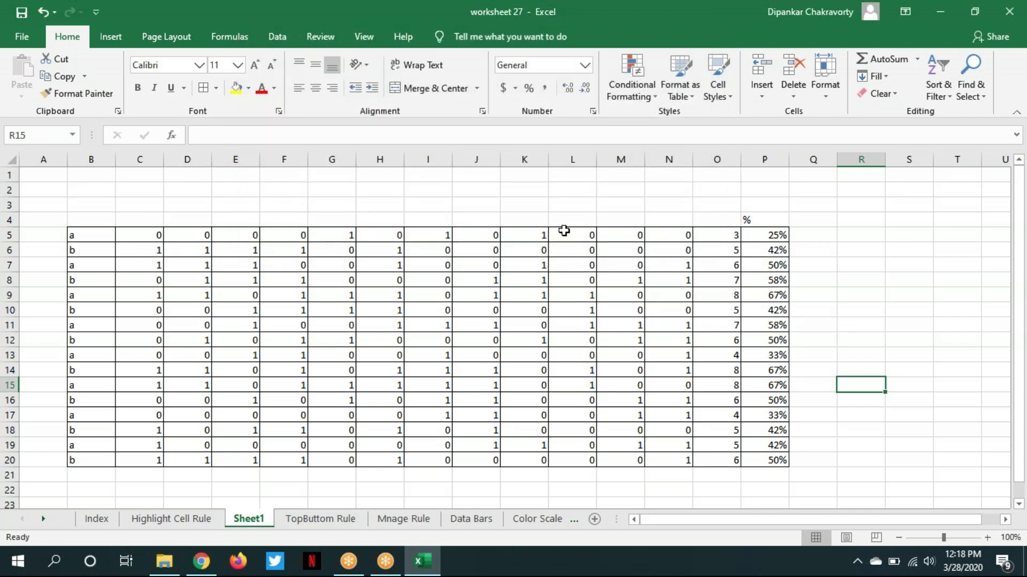
pyautogui.click(794, 374)
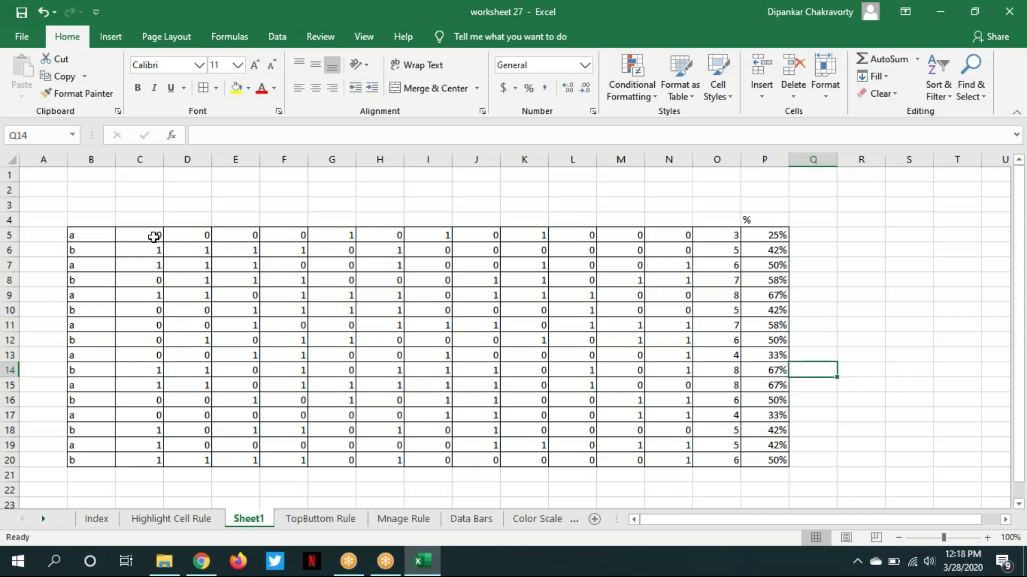
# Switch to the Highlight Cell Rule sheet and review the available Highlight Cells Rules options
pyautogui.click(154, 236)
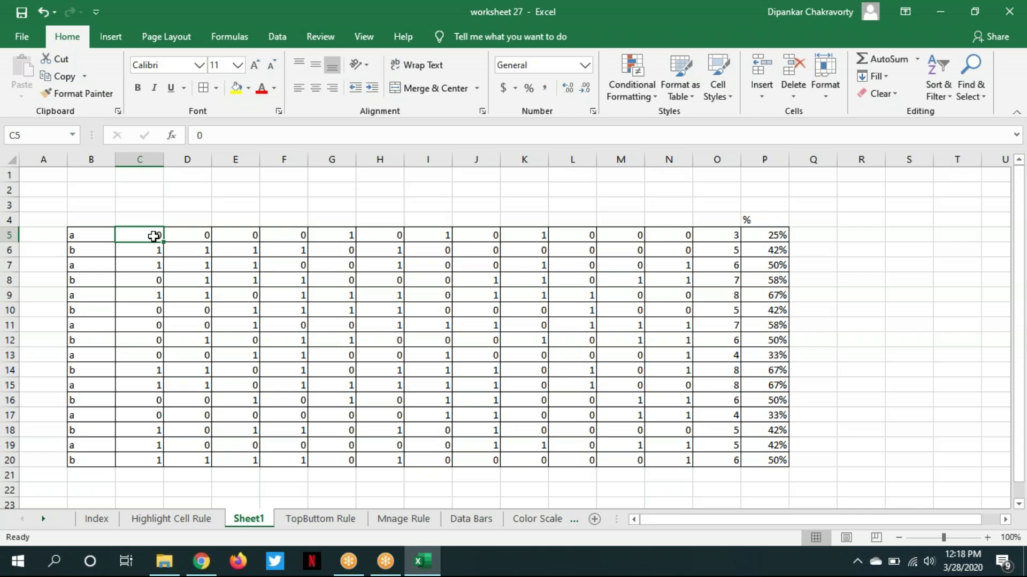
pyautogui.click(135, 523)
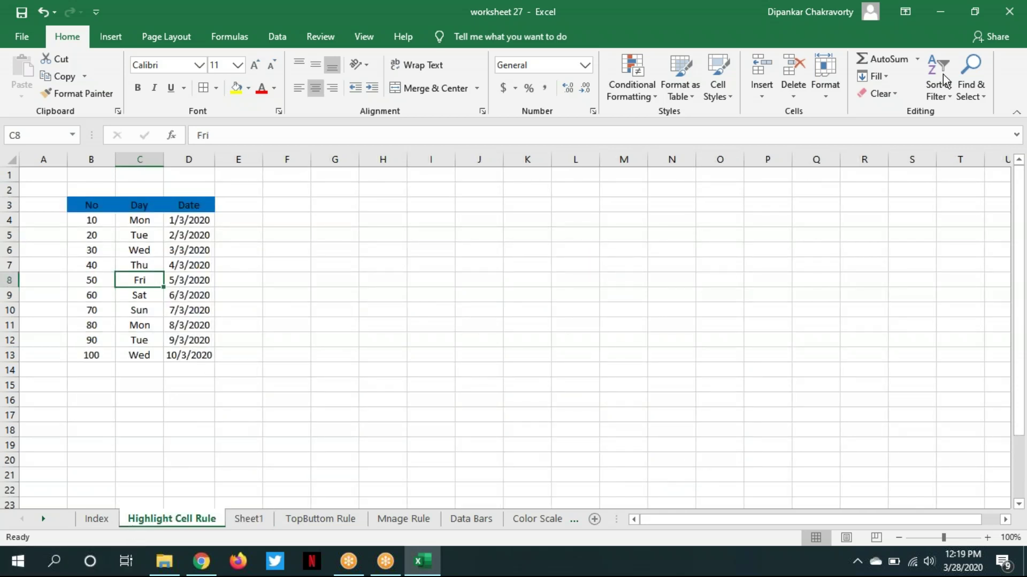
pyautogui.click(652, 96)
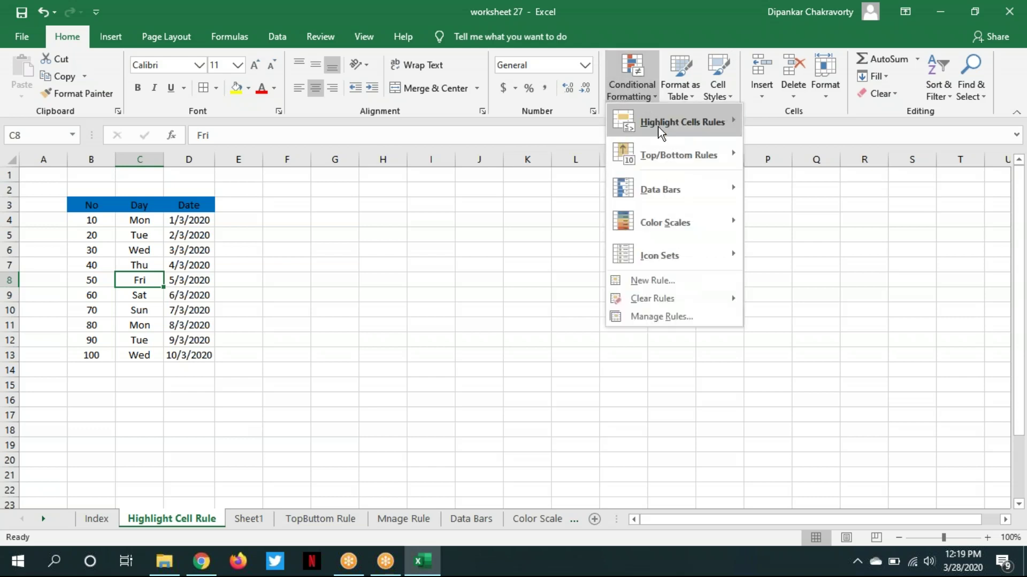
pyautogui.moveTo(659, 127)
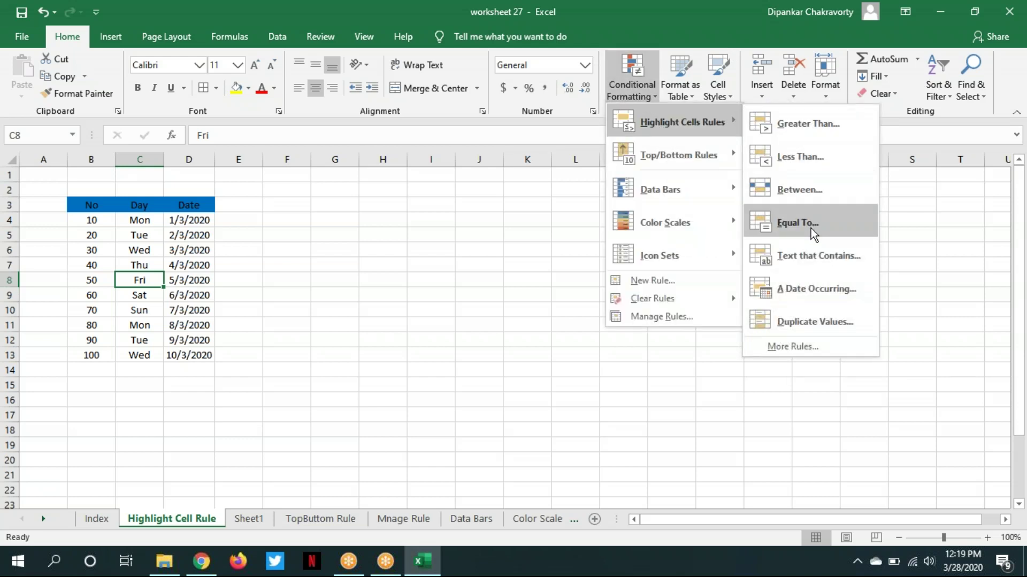
pyautogui.click(363, 203)
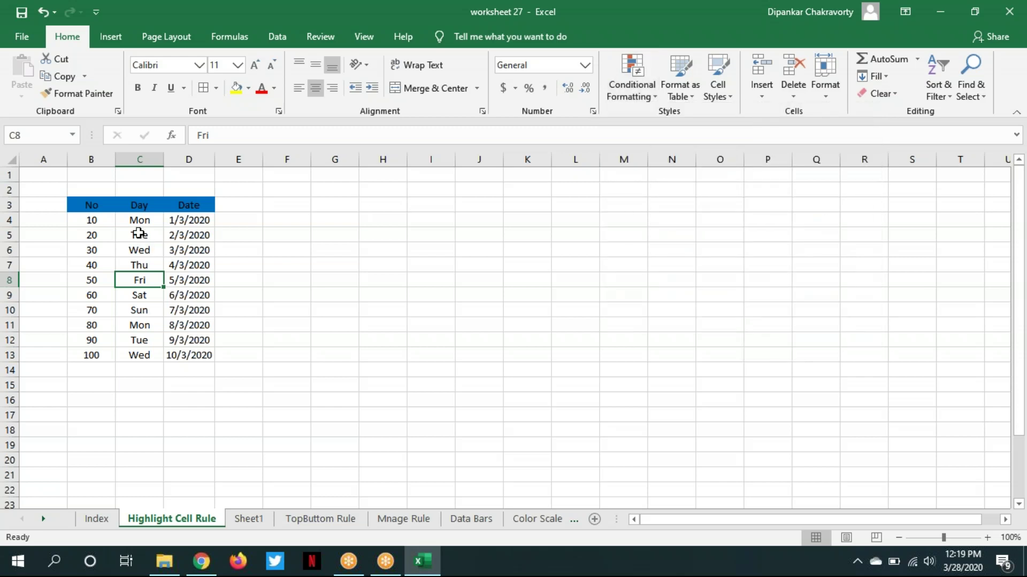
# Try highlighting the Day cells C4:C13 that contain "M" in Light Red Fill with Dark Red Text, and undo it
pyautogui.moveTo(138, 220); pyautogui.dragTo(137, 352)
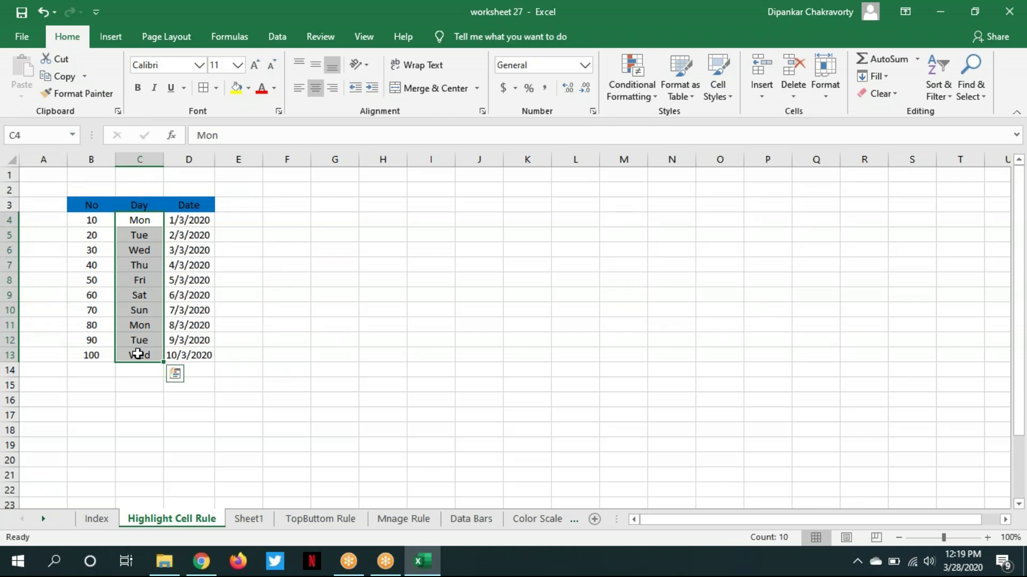
pyautogui.click(651, 88)
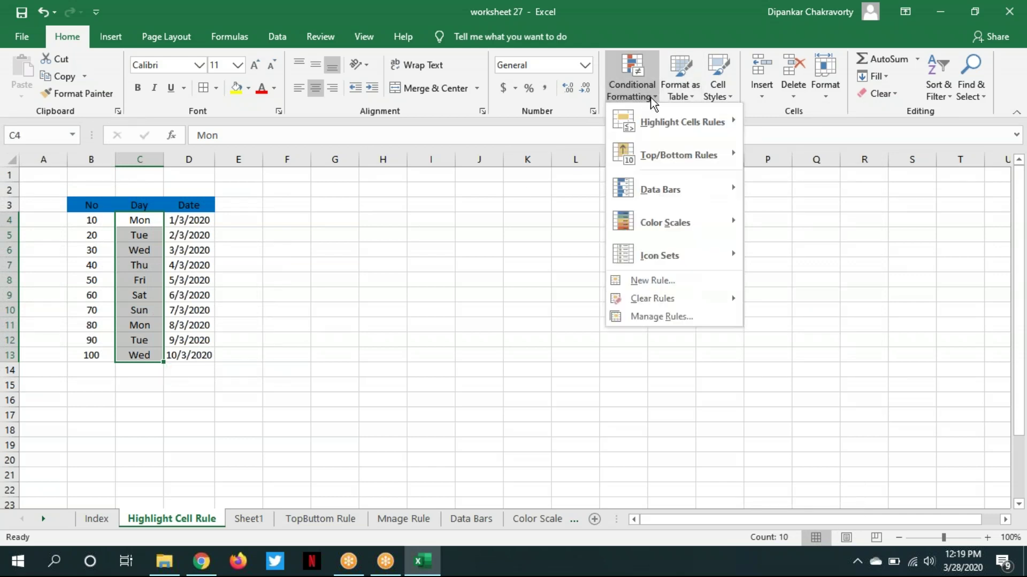
pyautogui.moveTo(657, 121)
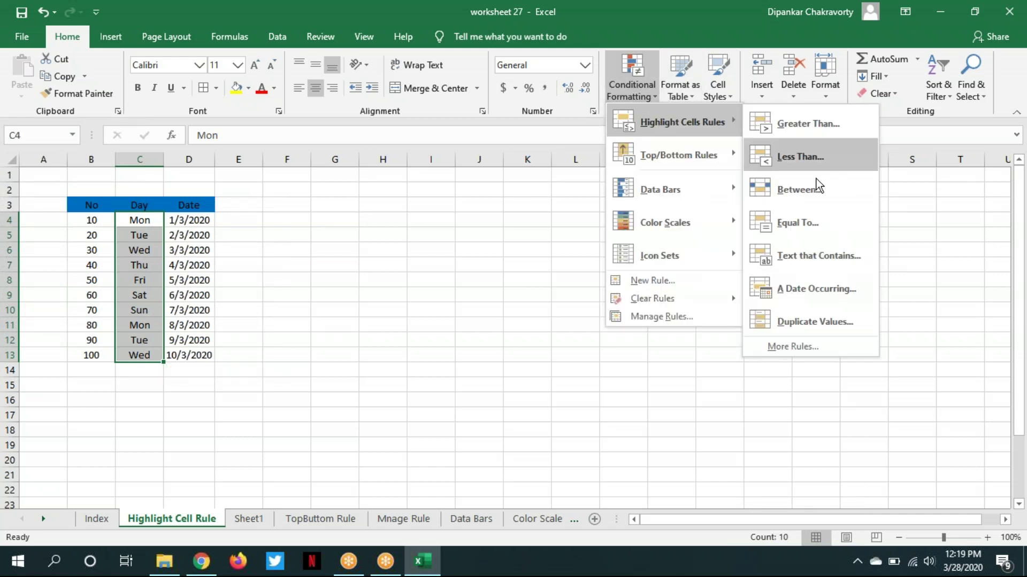
pyautogui.click(816, 264)
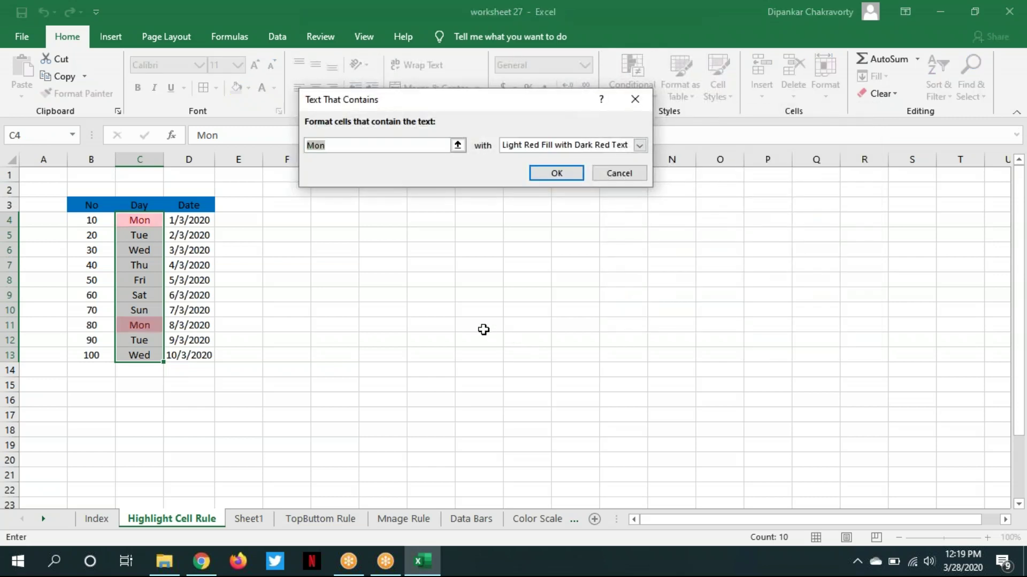
pyautogui.write('M')
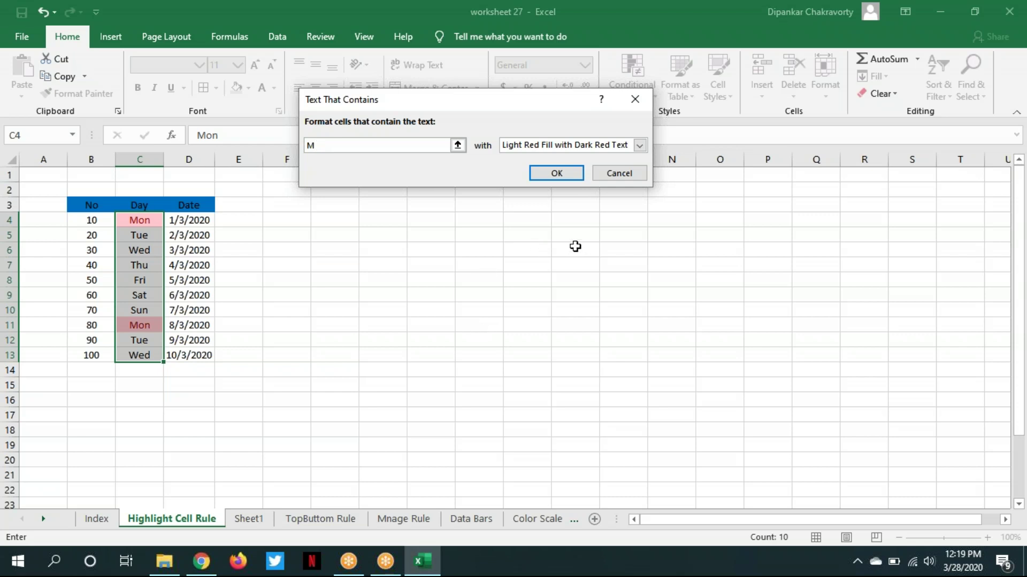
pyautogui.click(553, 175)
pyautogui.click(526, 340)
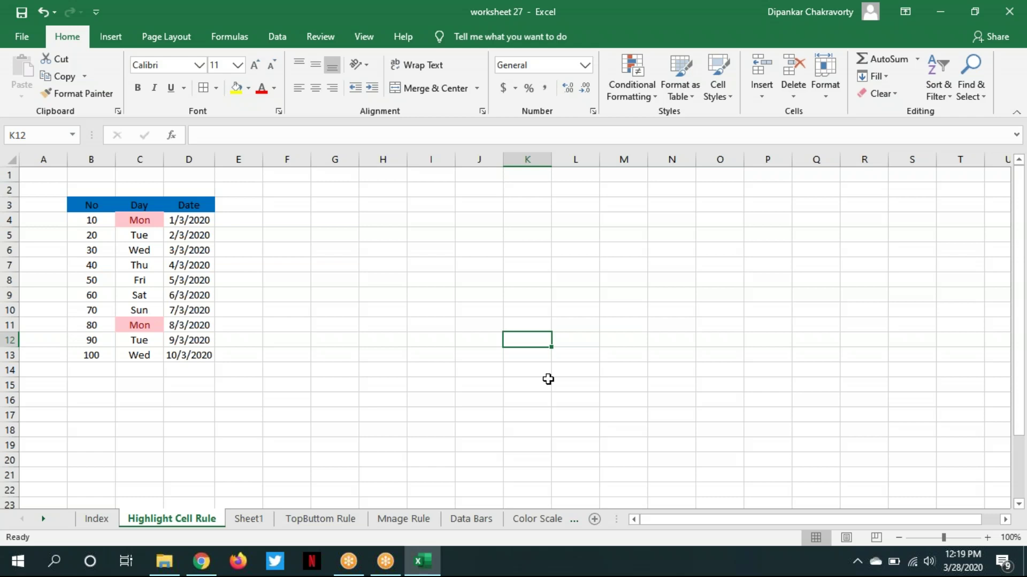
pyautogui.hotkey('ctrl', 'z')
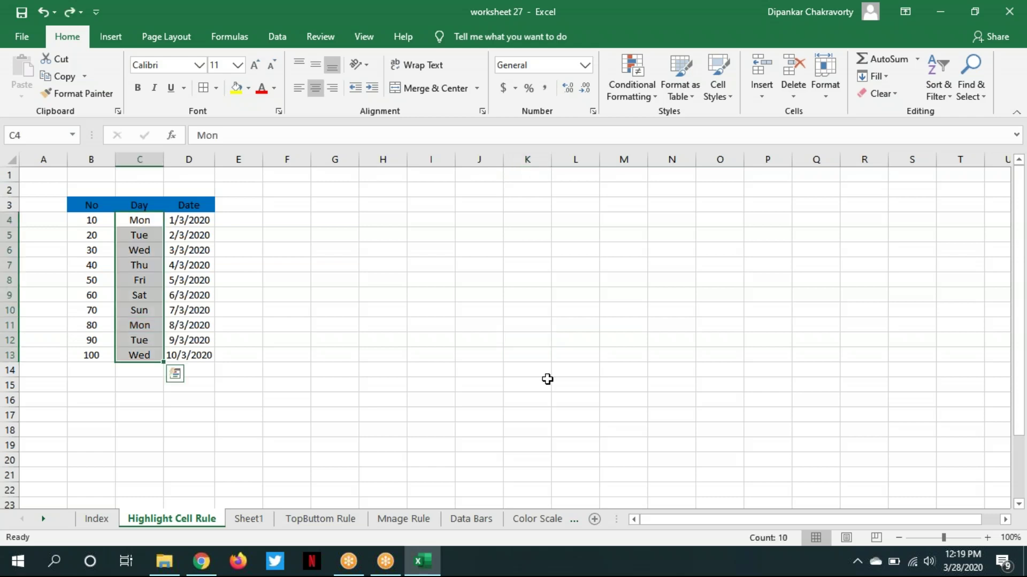
# Set up a Text That Contains highlight rule for the text "Mon" on the Day cells C4:C13
pyautogui.click(655, 95)
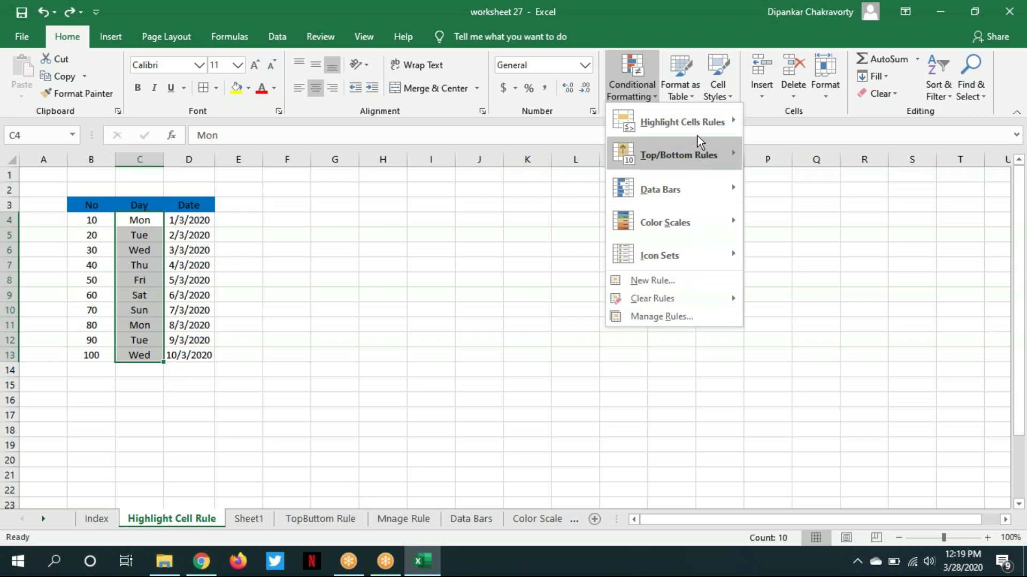
pyautogui.moveTo(697, 124)
pyautogui.click(829, 264)
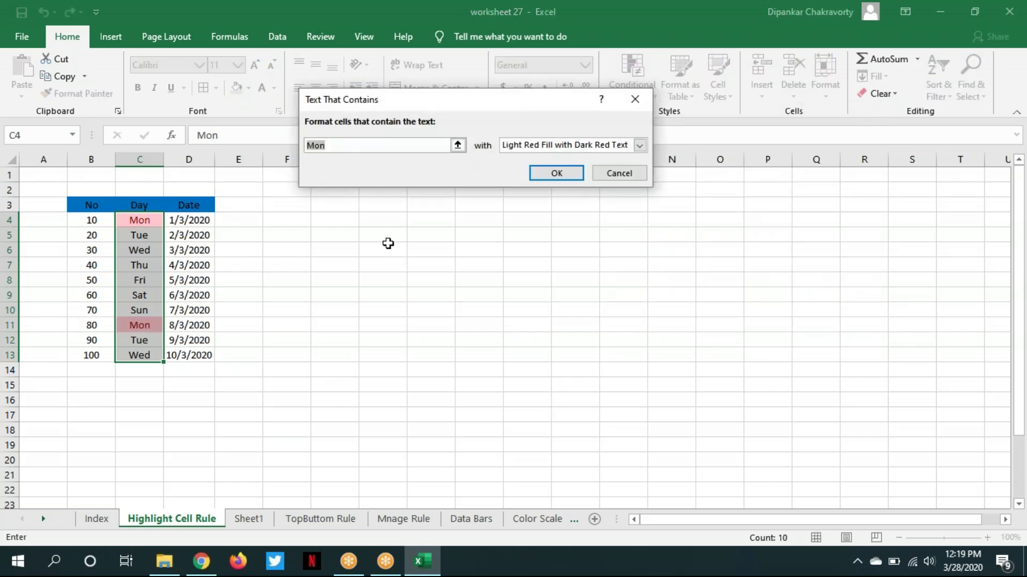
pyautogui.write('S')
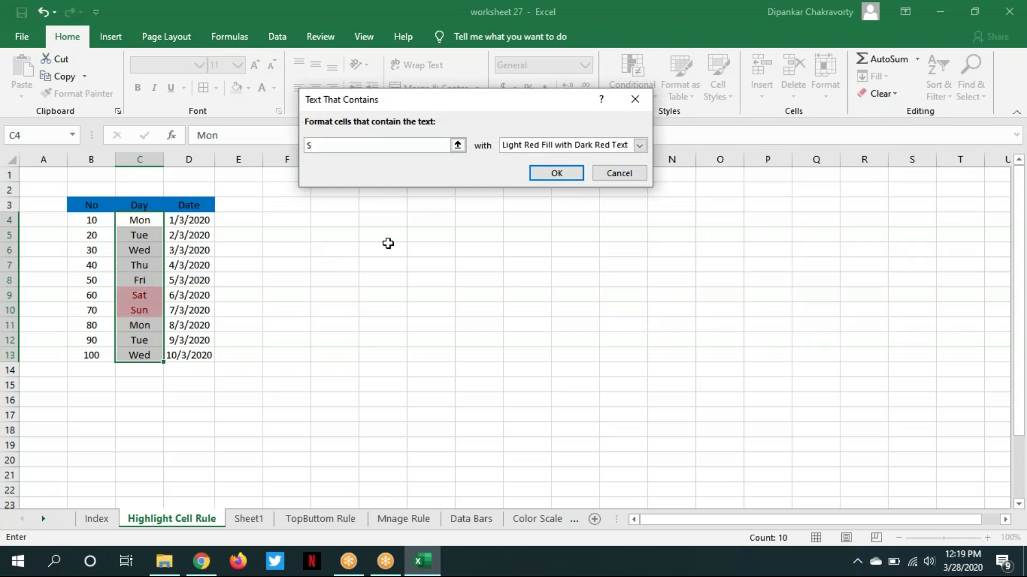
pyautogui.press('BackSpace')
pyautogui.write('Mon')
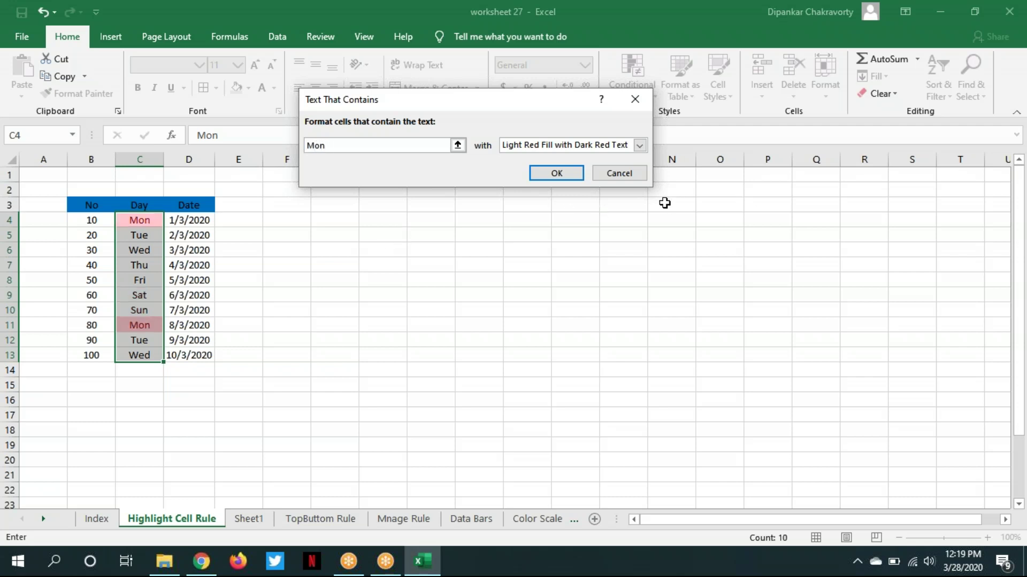
# Give the "Mon" rule a custom format with a green fill and apply it to the Day cells
pyautogui.click(639, 145)
pyautogui.click(551, 218)
pyautogui.click(370, 185)
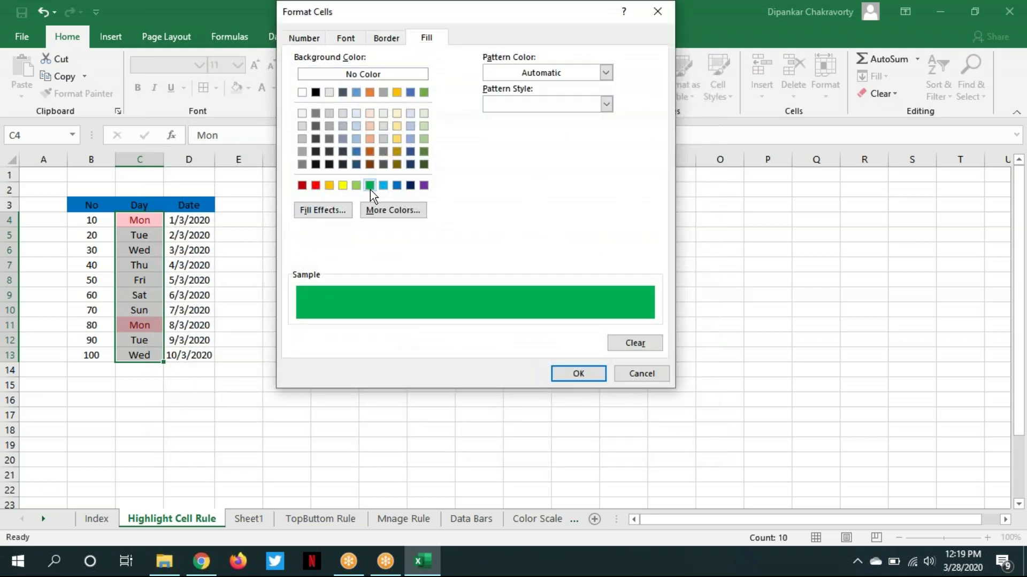
pyautogui.click(585, 371)
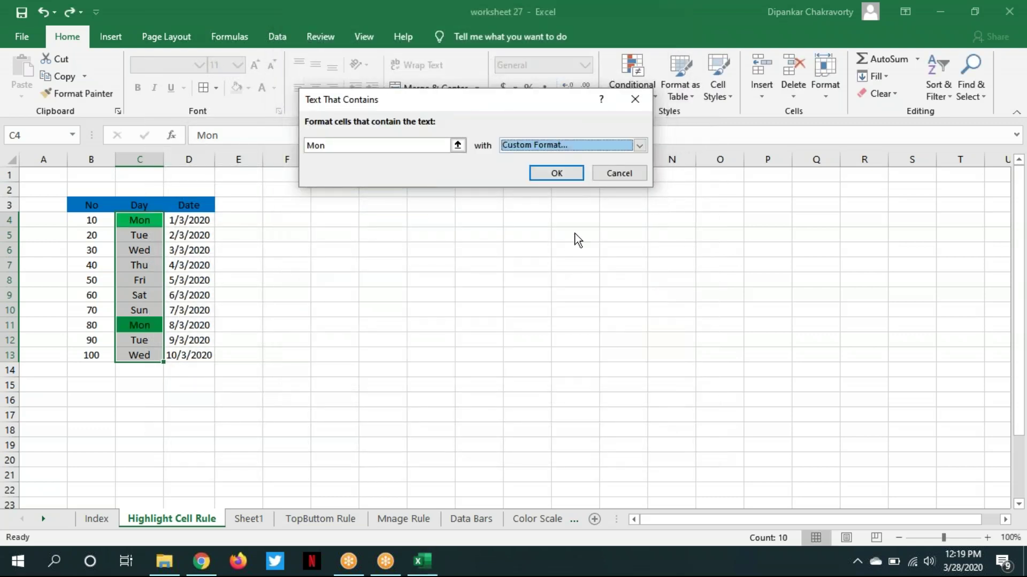
pyautogui.click(564, 175)
pyautogui.click(516, 380)
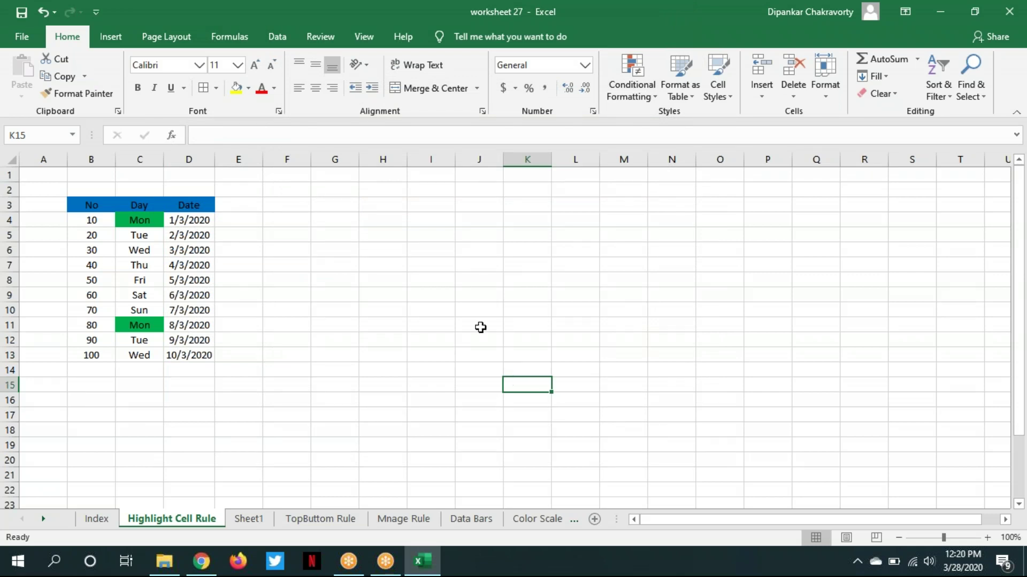
pyautogui.moveTo(199, 220); pyautogui.dragTo(211, 354)
pyautogui.click(211, 355)
pyautogui.moveTo(188, 219); pyautogui.dragTo(203, 357)
pyautogui.click(203, 355)
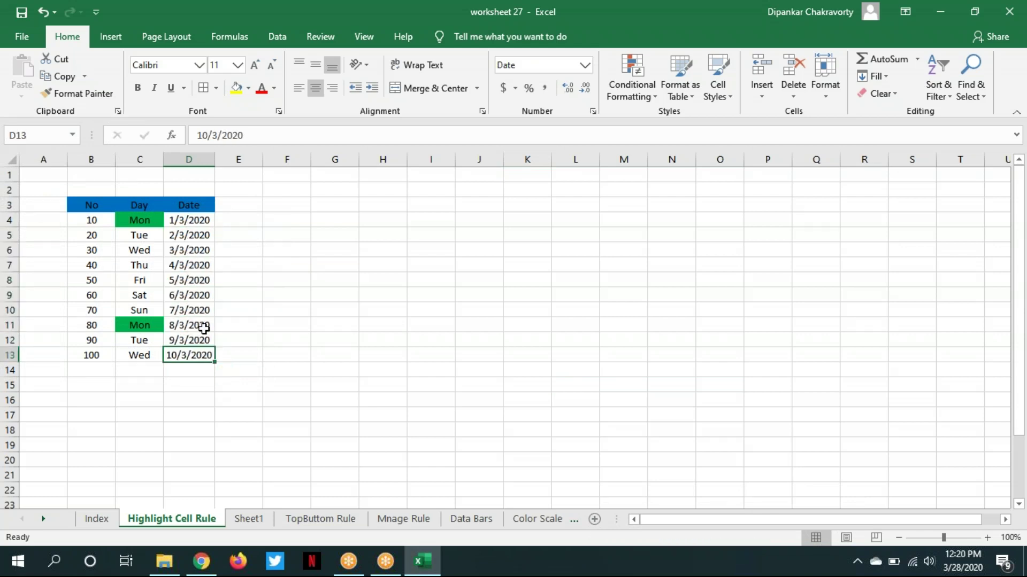
# Add a Date Occurring rule to D4:D13 that highlights Today's date in Light Red Fill with Dark Red Text
pyautogui.moveTo(183, 221); pyautogui.dragTo(213, 360)
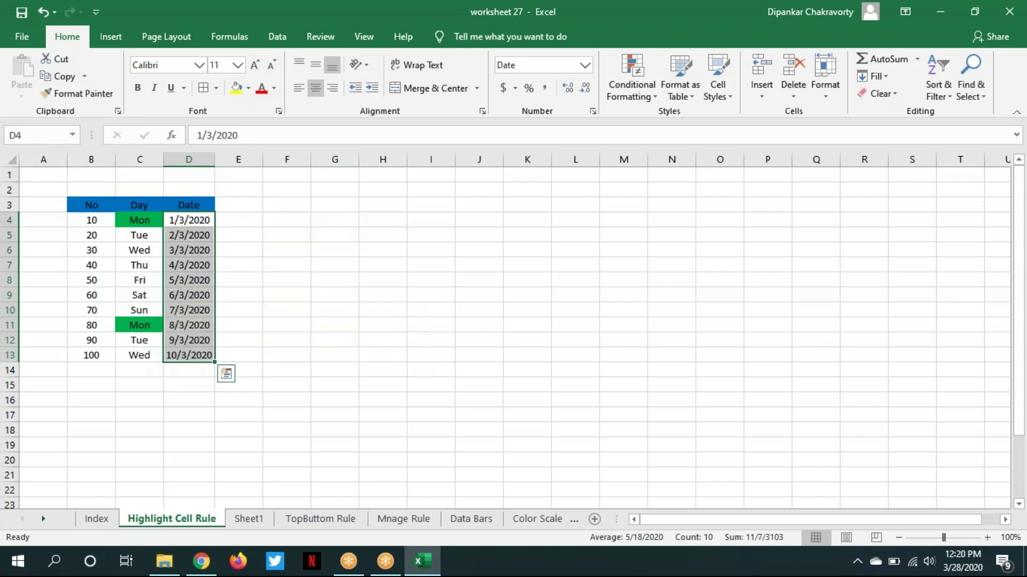
pyautogui.click(654, 96)
pyautogui.moveTo(662, 124)
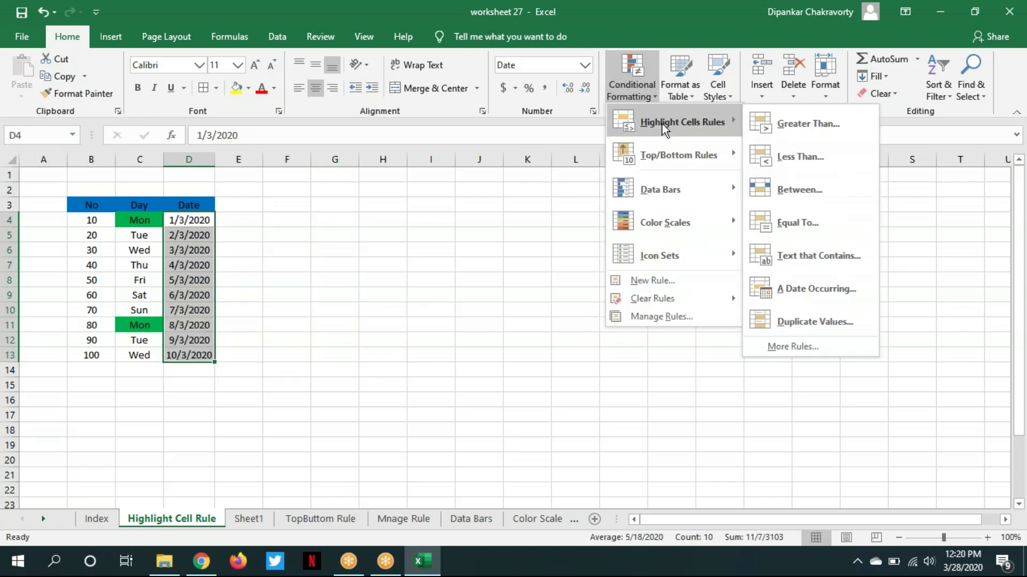
pyautogui.click(849, 292)
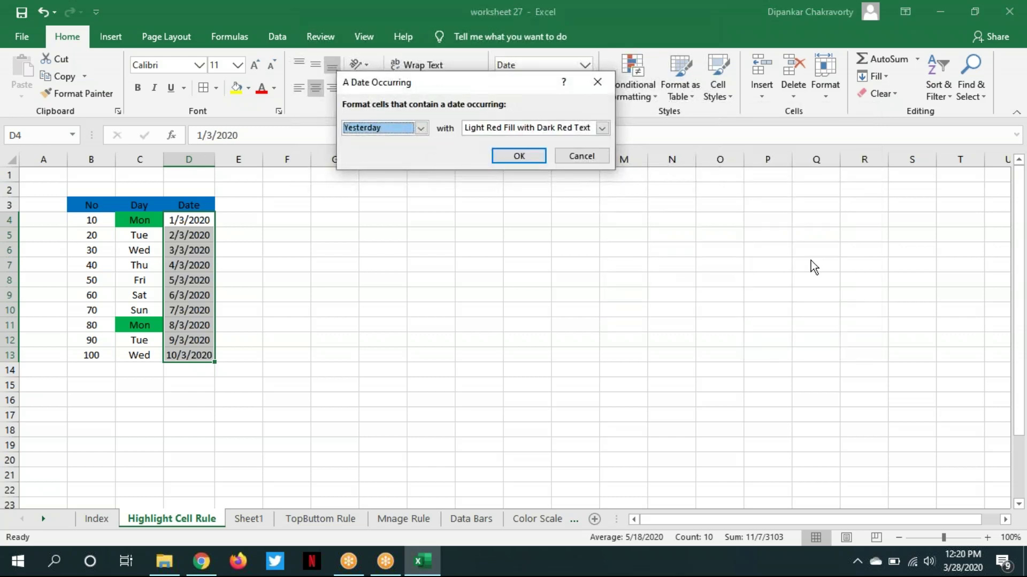
pyautogui.click(421, 129)
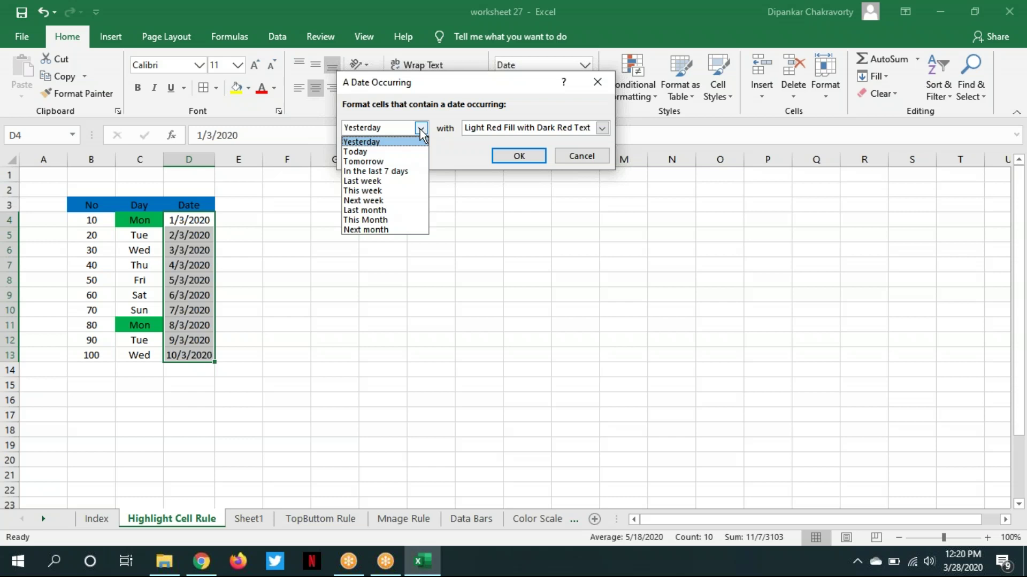
pyautogui.click(396, 157)
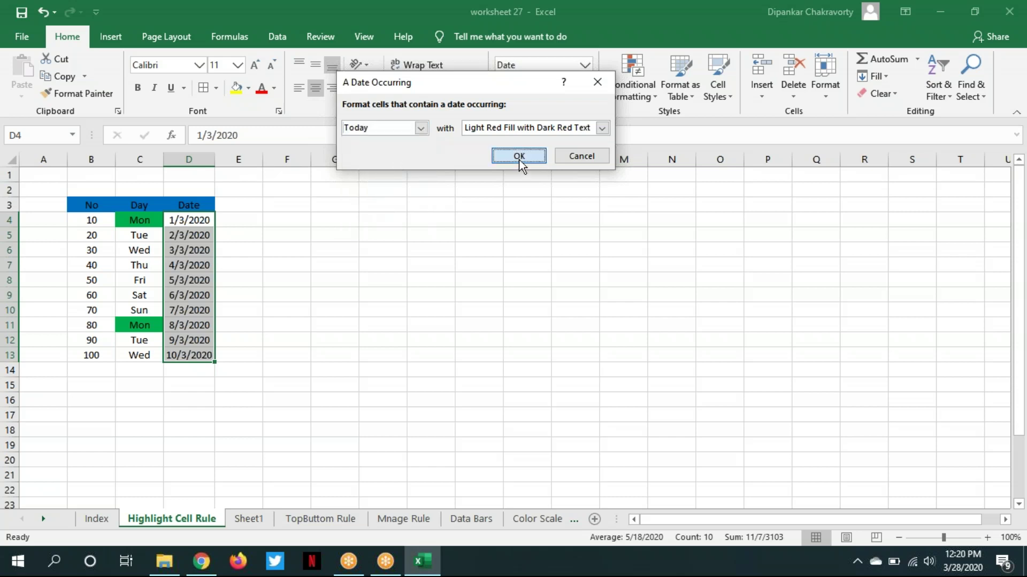
pyautogui.click(519, 158)
pyautogui.click(426, 344)
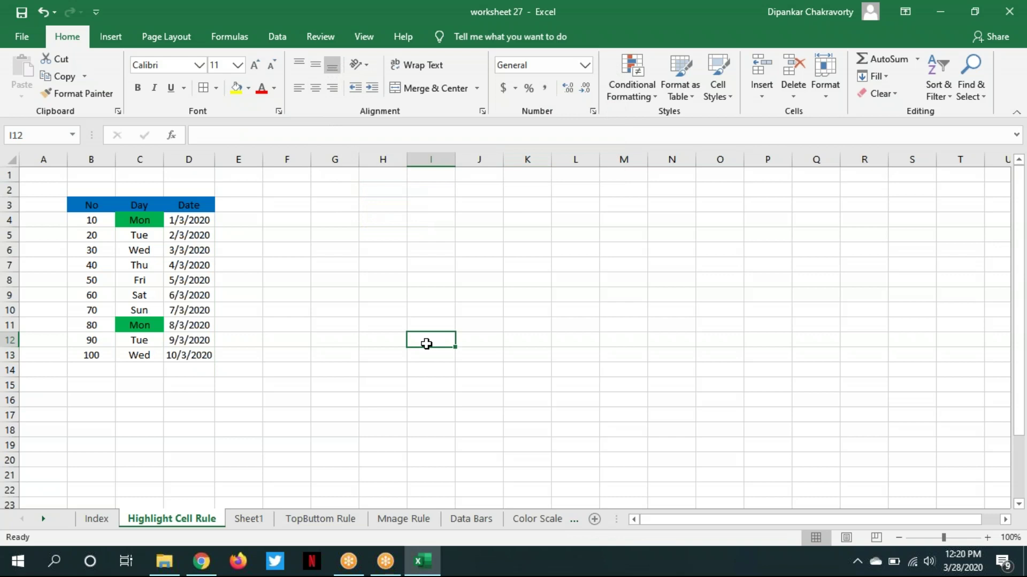
# Replace the date in cell D7 with the formula =today() to test the Today rule
pyautogui.click(190, 266)
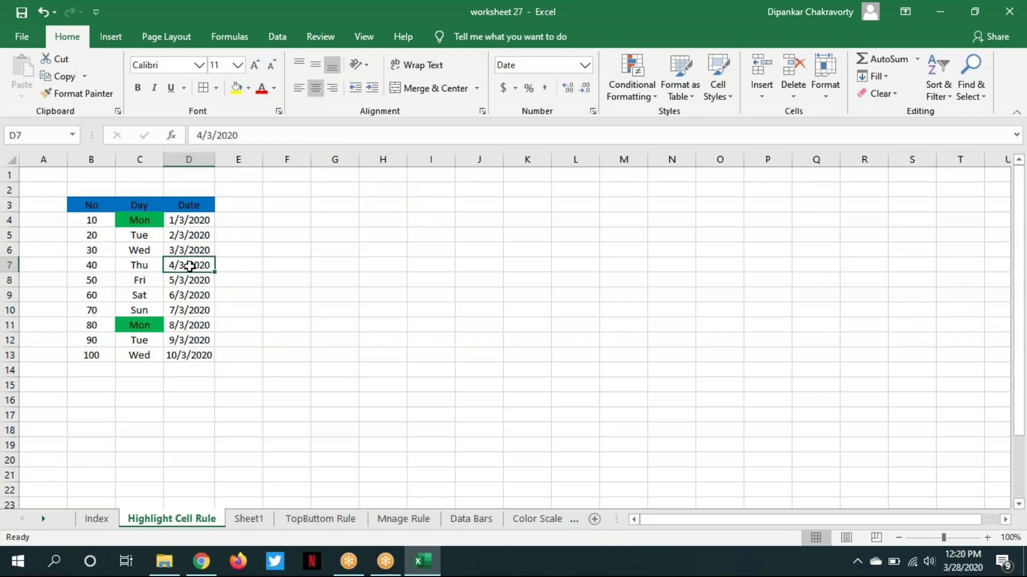
pyautogui.write('=t')
pyautogui.write('o')
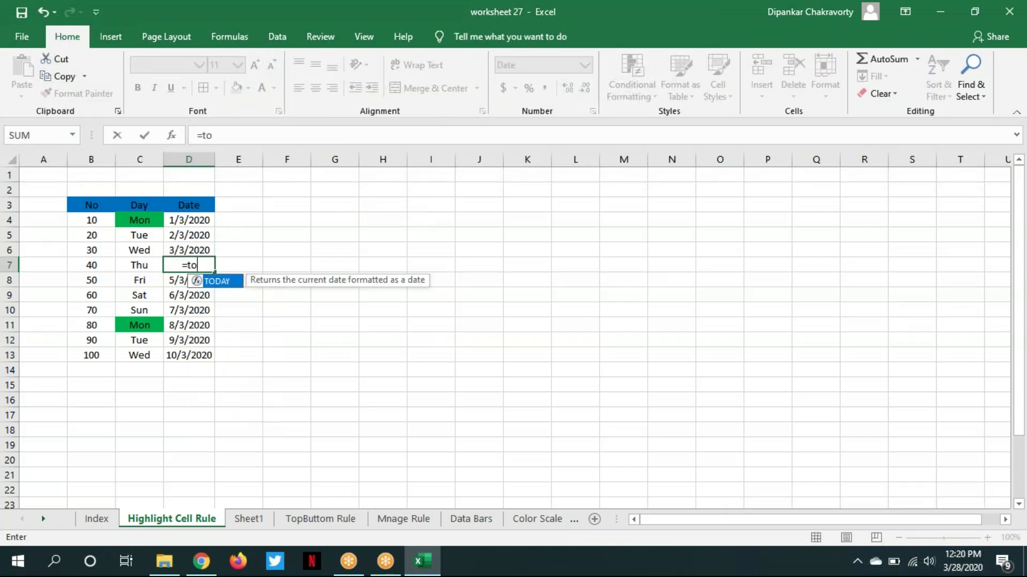
pyautogui.write('day()')
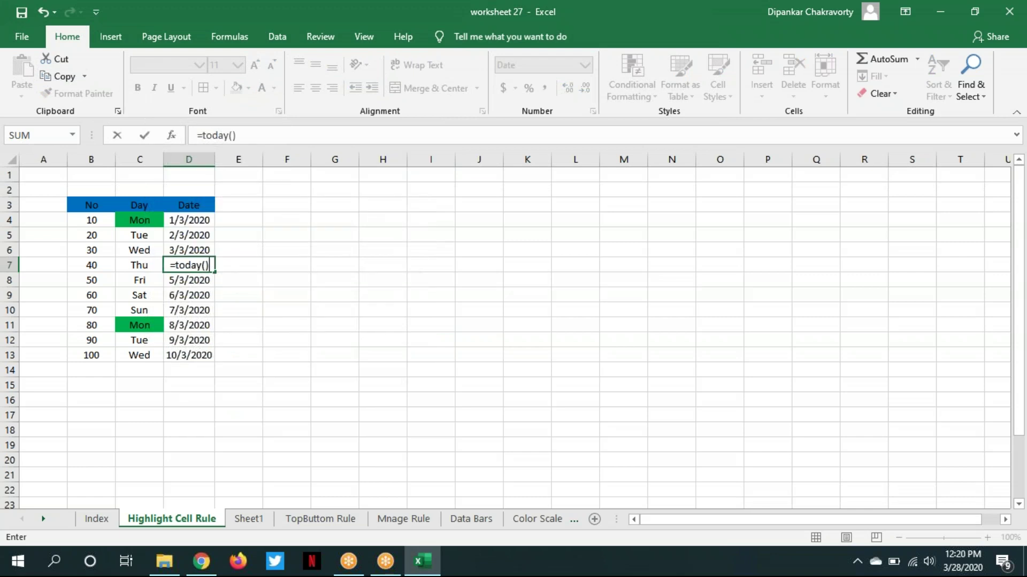
pyautogui.press('Return')
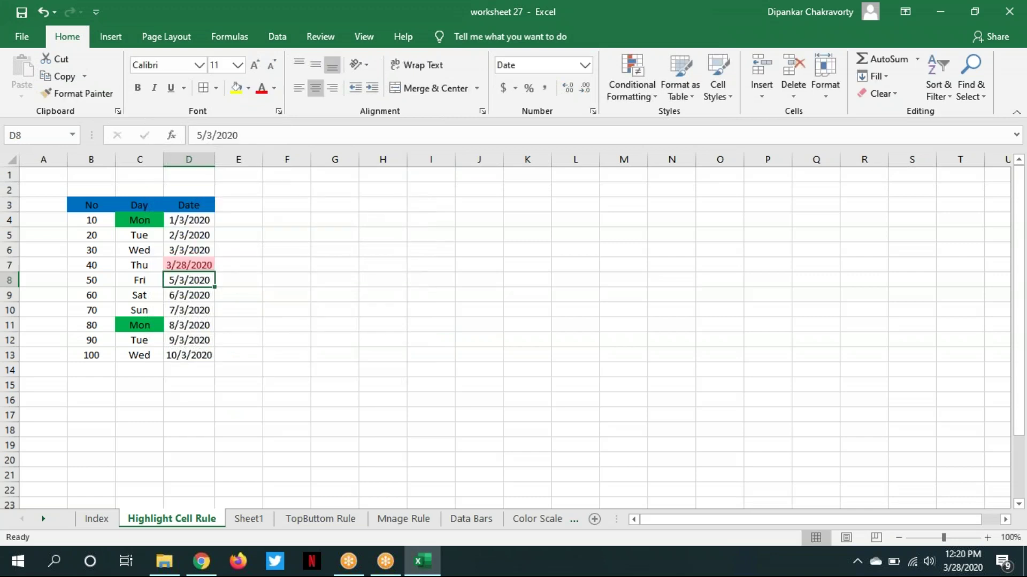
pyautogui.click(445, 393)
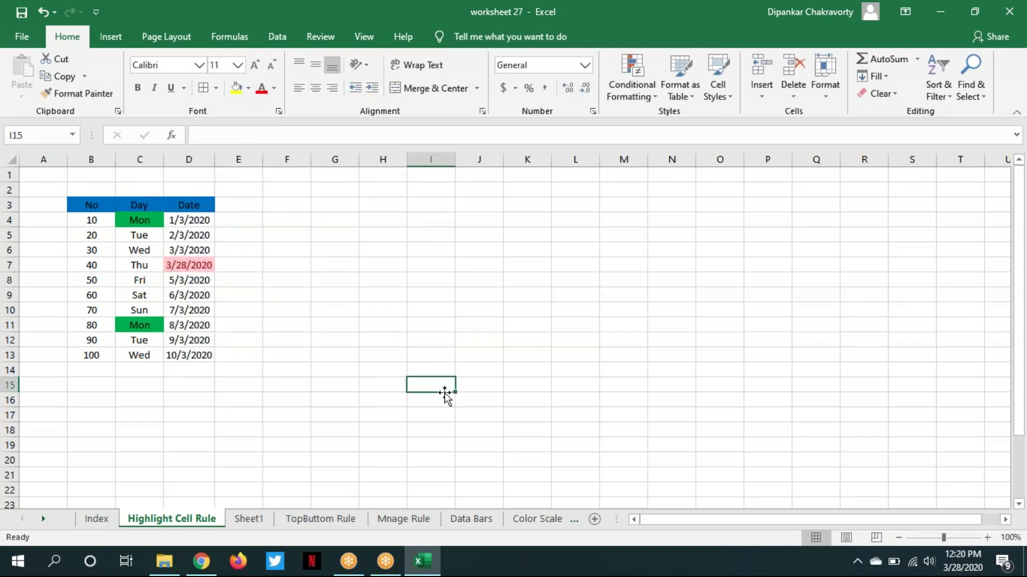
# Add a Date Occurring rule to D4:D13 that highlights Last month's dates in Light Red Fill with Dark Red Text
pyautogui.moveTo(189, 221); pyautogui.dragTo(195, 353)
pyautogui.click(653, 95)
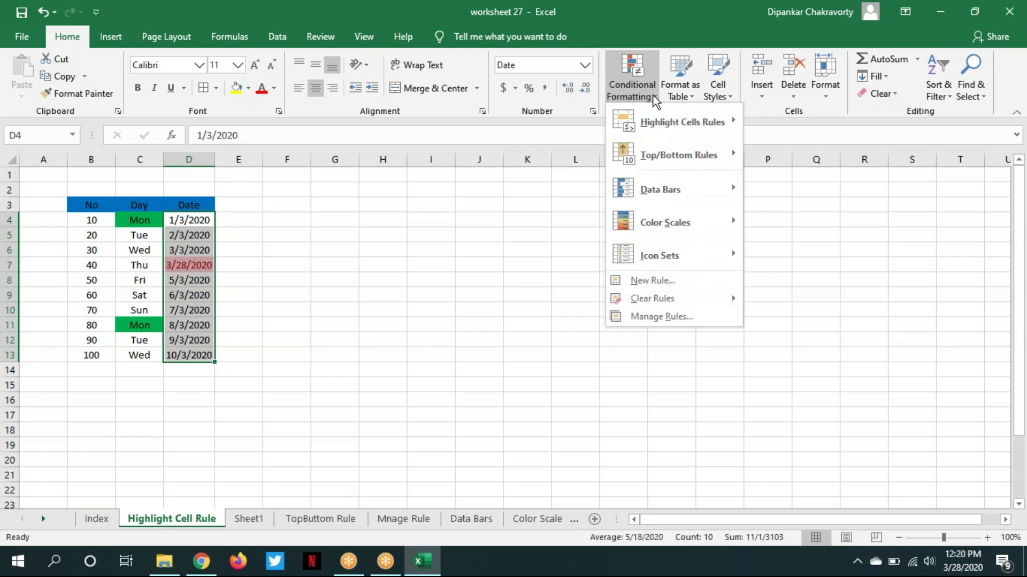
pyautogui.moveTo(688, 122)
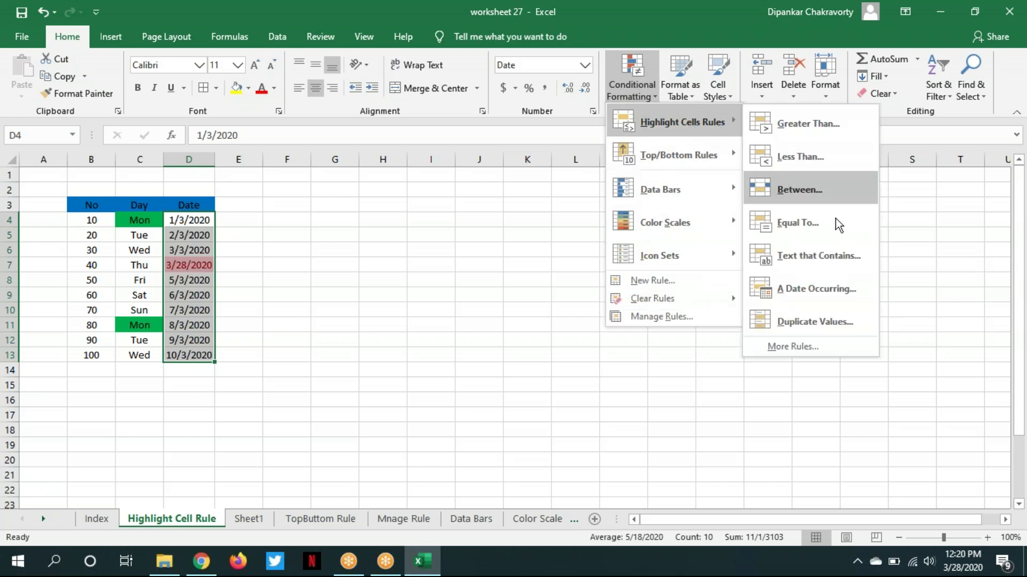
pyautogui.click(833, 289)
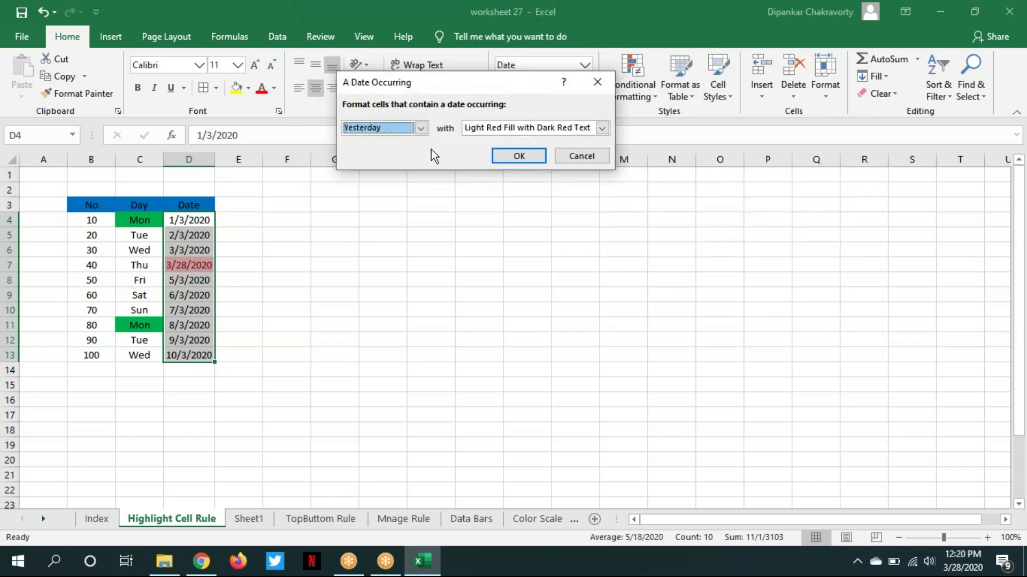
pyautogui.click(422, 133)
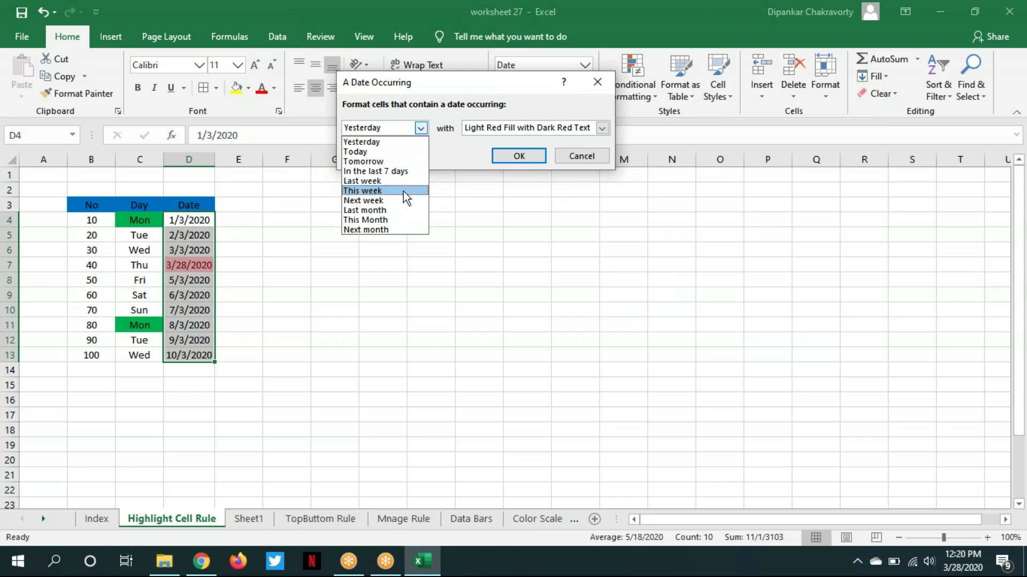
pyautogui.click(403, 192)
pyautogui.click(421, 129)
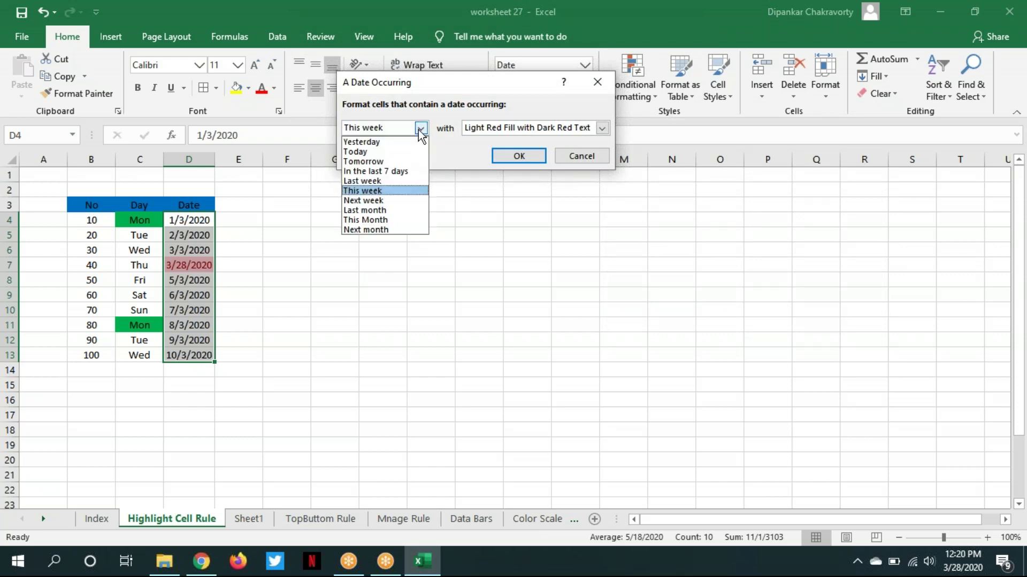
pyautogui.click(396, 211)
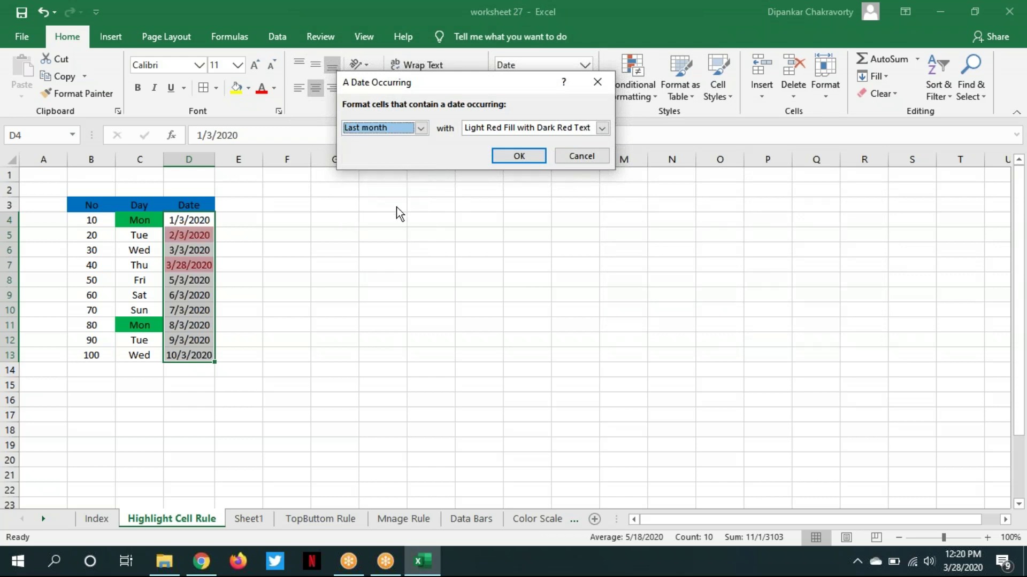
pyautogui.click(496, 155)
pyautogui.click(479, 313)
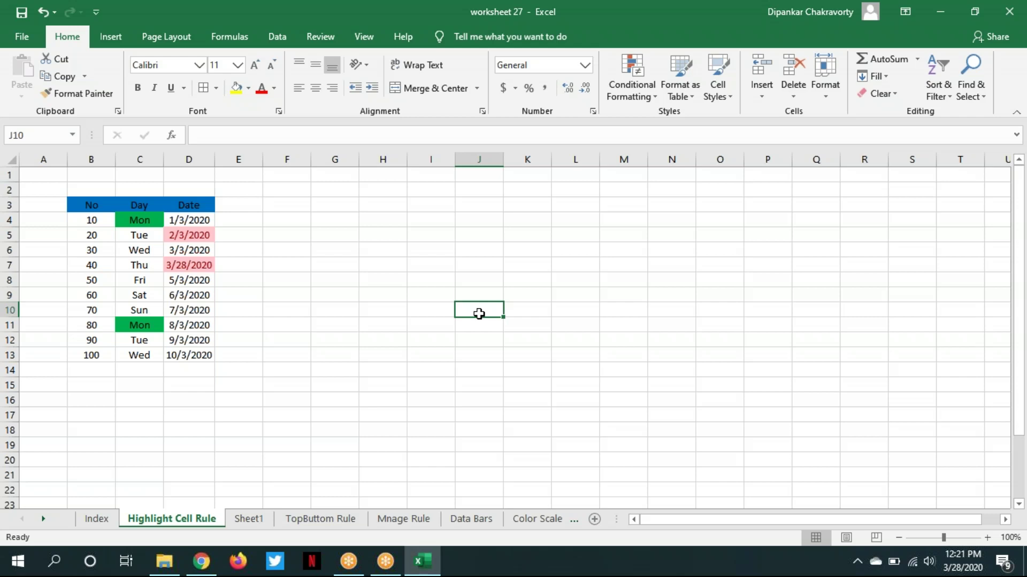
# Review all conditional formatting rules for This Worksheet in the Rules Manager
pyautogui.click(656, 97)
pyautogui.click(681, 322)
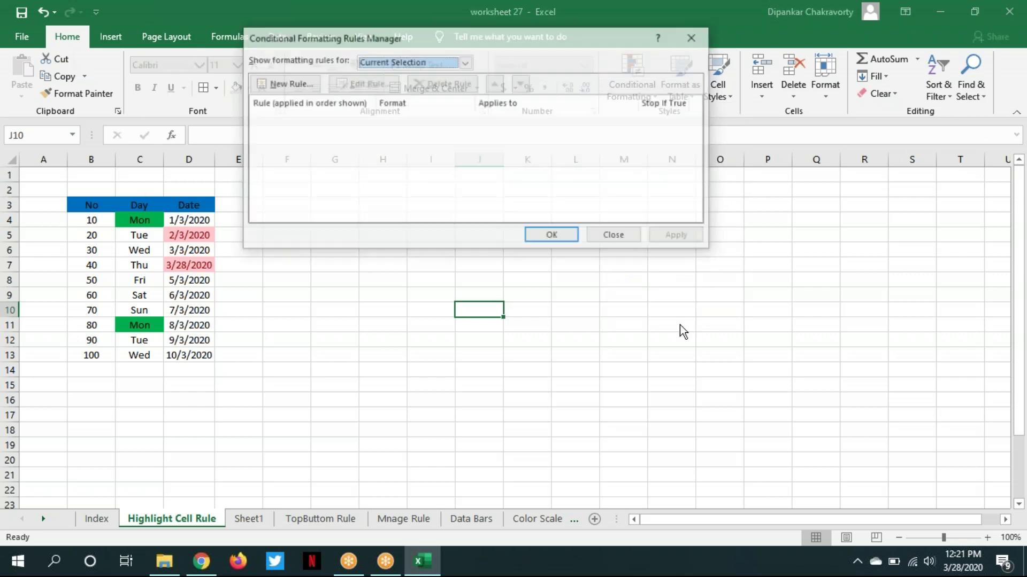
pyautogui.click(464, 61)
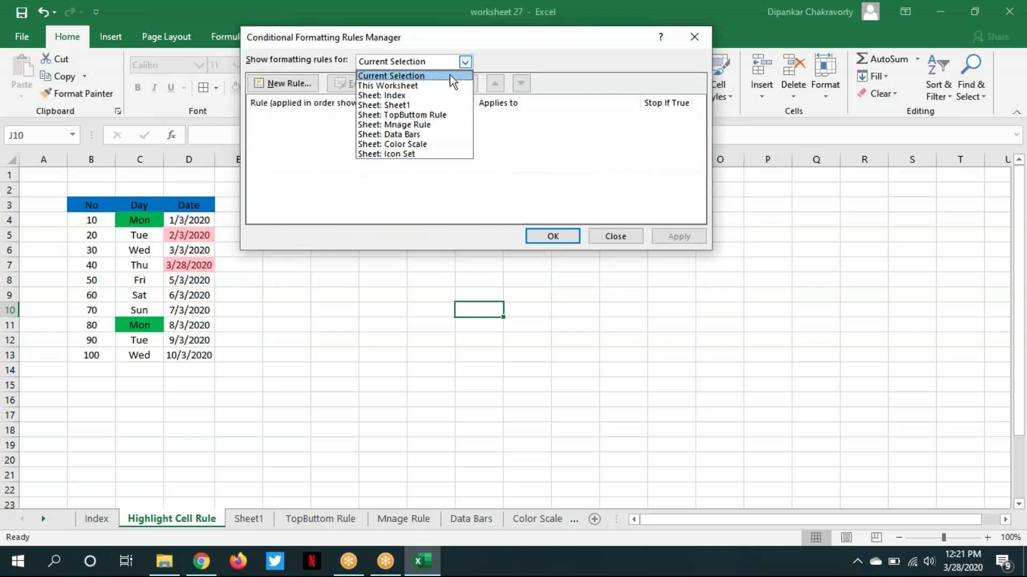
pyautogui.click(434, 89)
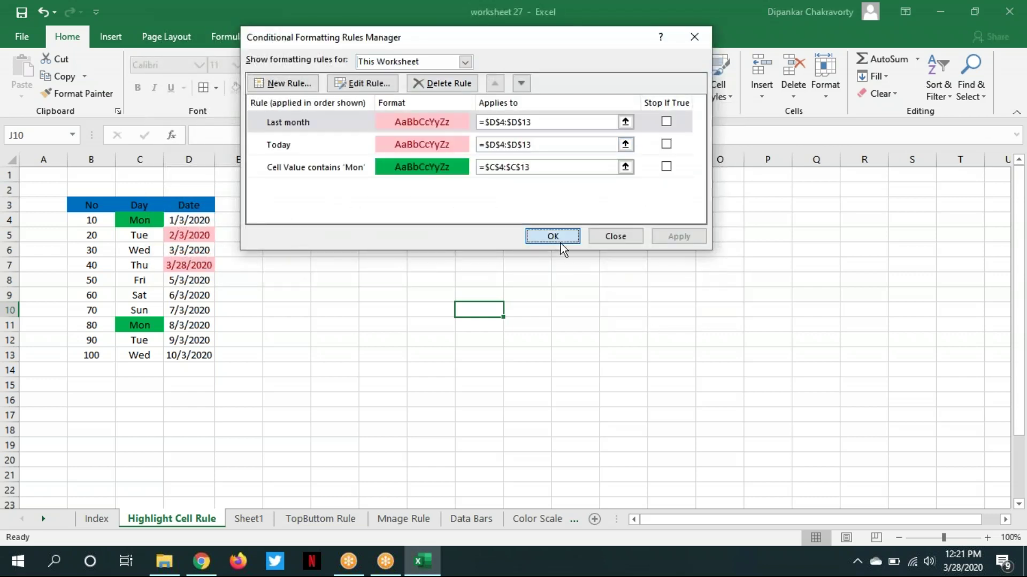
pyautogui.click(560, 243)
# Clear the conditional formatting rules from the entire Highlight Cell Rule sheet
pyautogui.click(653, 97)
pyautogui.moveTo(683, 300)
pyautogui.click(820, 315)
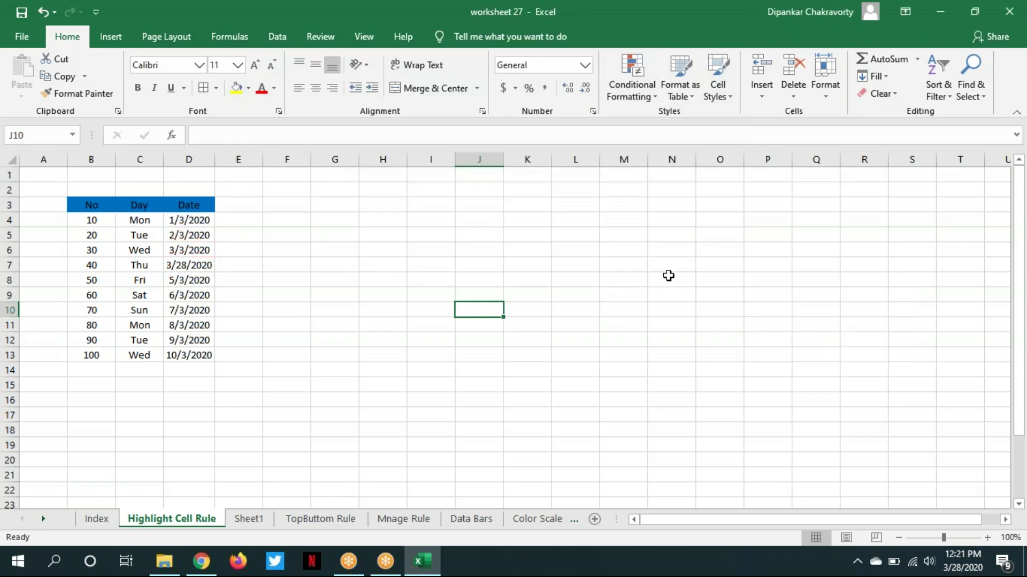
pyautogui.click(669, 279)
pyautogui.click(657, 93)
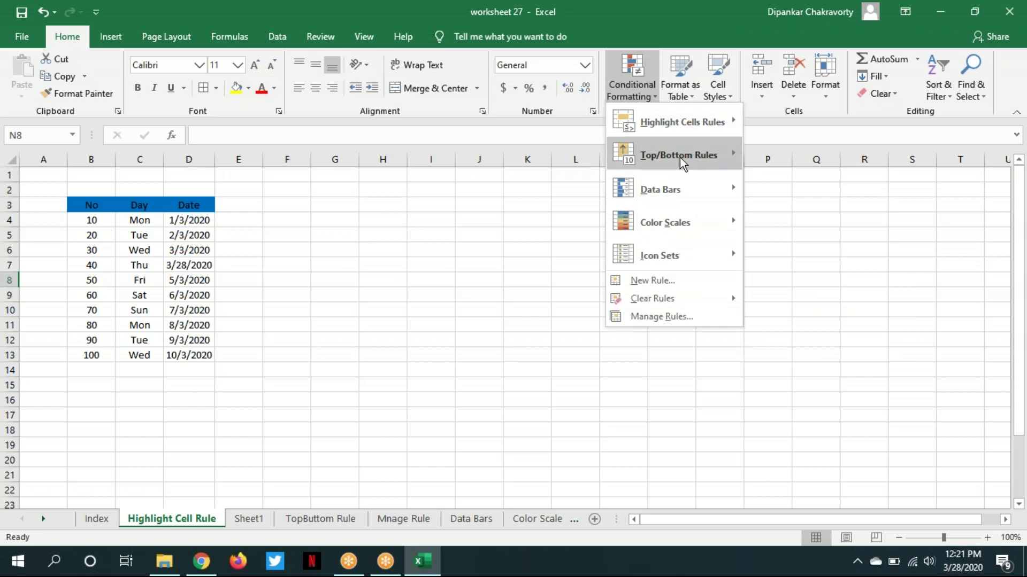
pyautogui.moveTo(679, 157)
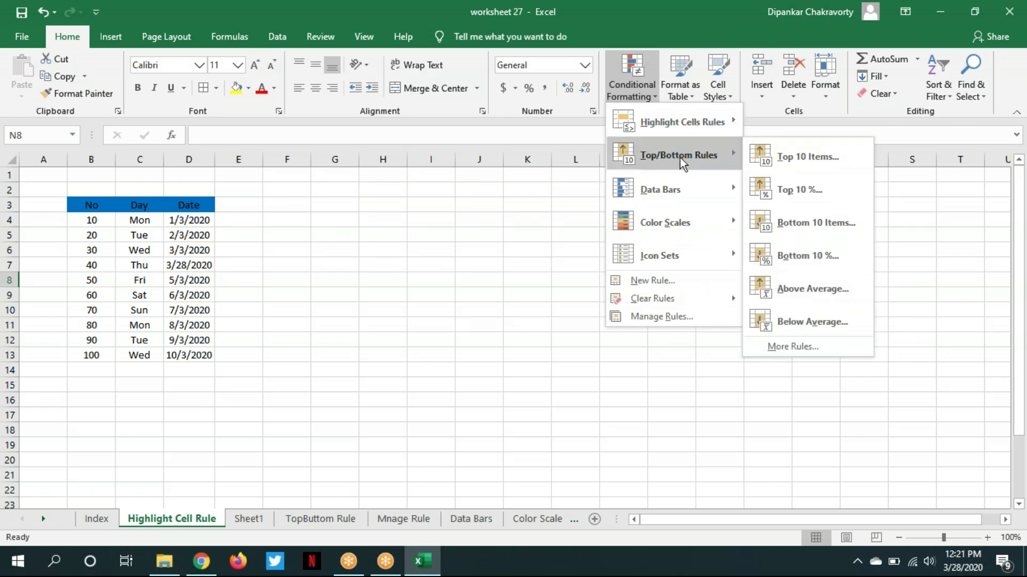
pyautogui.click(405, 284)
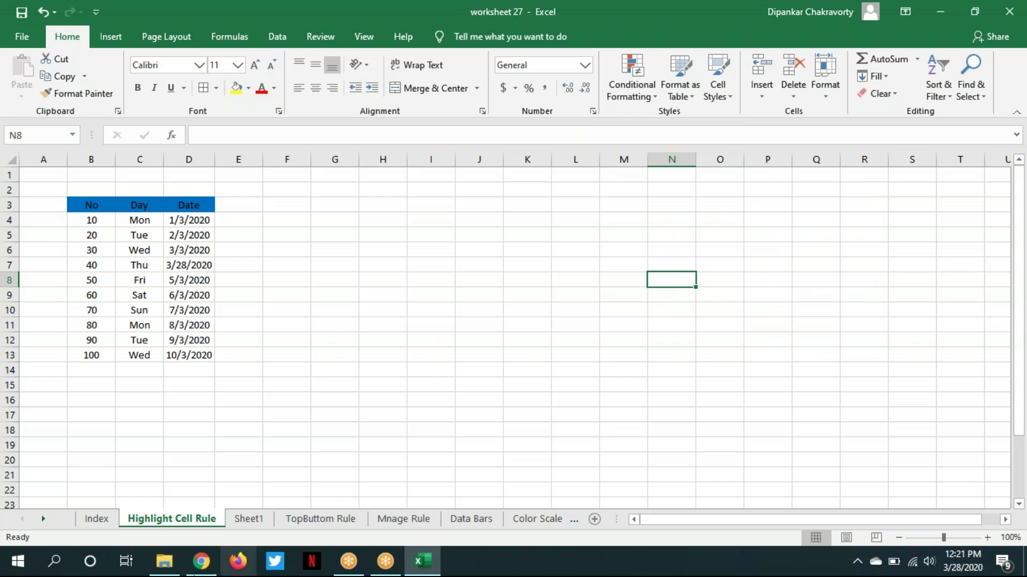
# On Sheet1, add a Top 10 Items rule to P5:P20 that highlights the top 5 in Light Red Fill with Dark Red Text
pyautogui.click(260, 519)
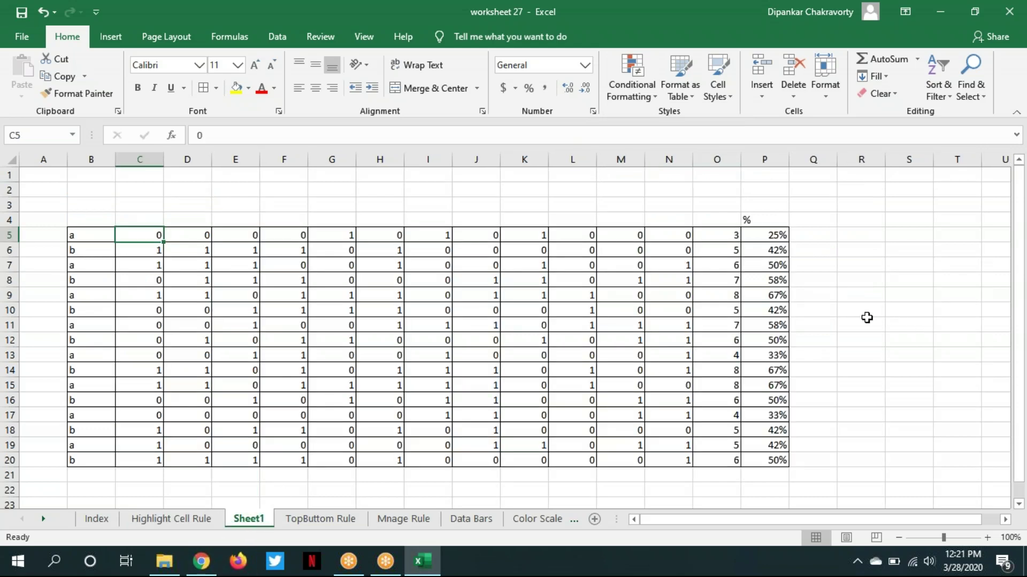
pyautogui.click(843, 322)
pyautogui.moveTo(769, 235); pyautogui.dragTo(778, 477)
pyautogui.click(827, 412)
pyautogui.moveTo(770, 235); pyautogui.dragTo(775, 461)
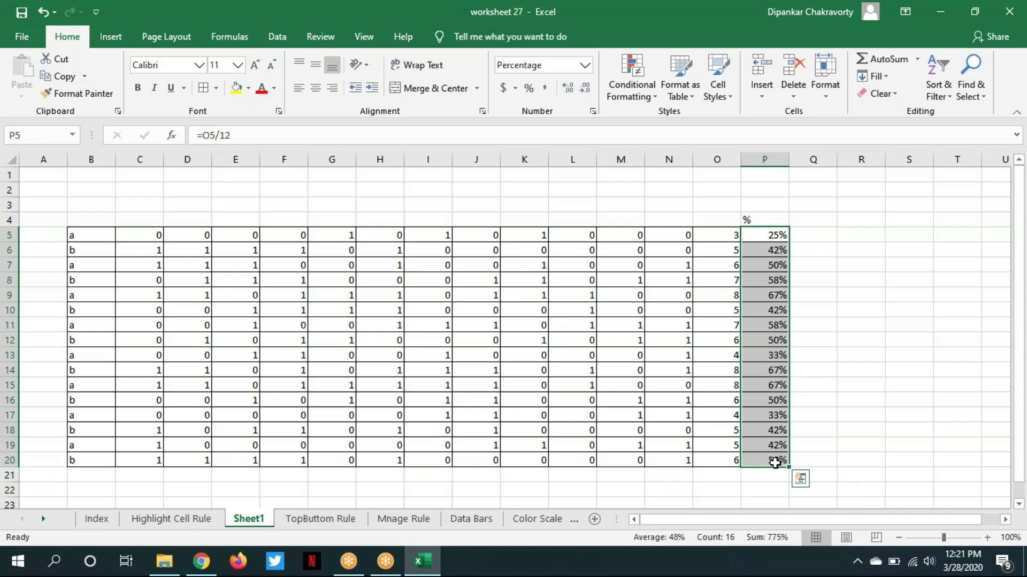
pyautogui.click(656, 97)
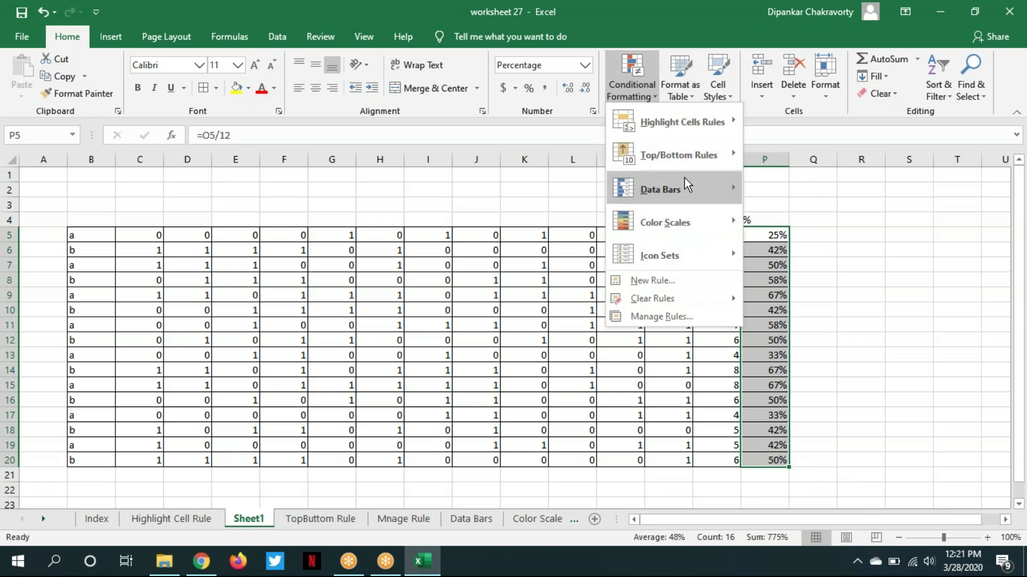
pyautogui.moveTo(691, 155)
pyautogui.click(795, 156)
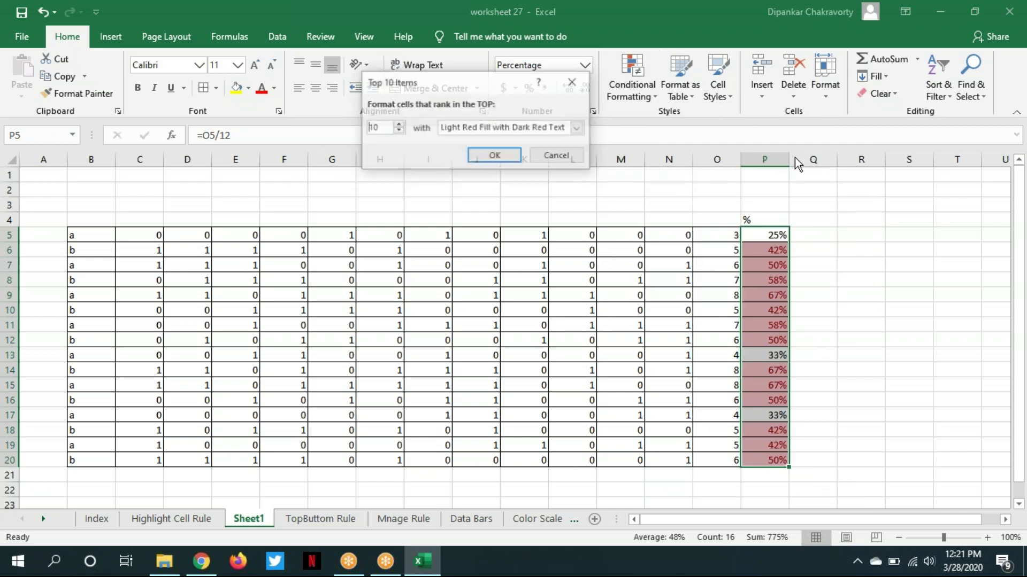
pyautogui.moveTo(381, 134); pyautogui.dragTo(337, 120)
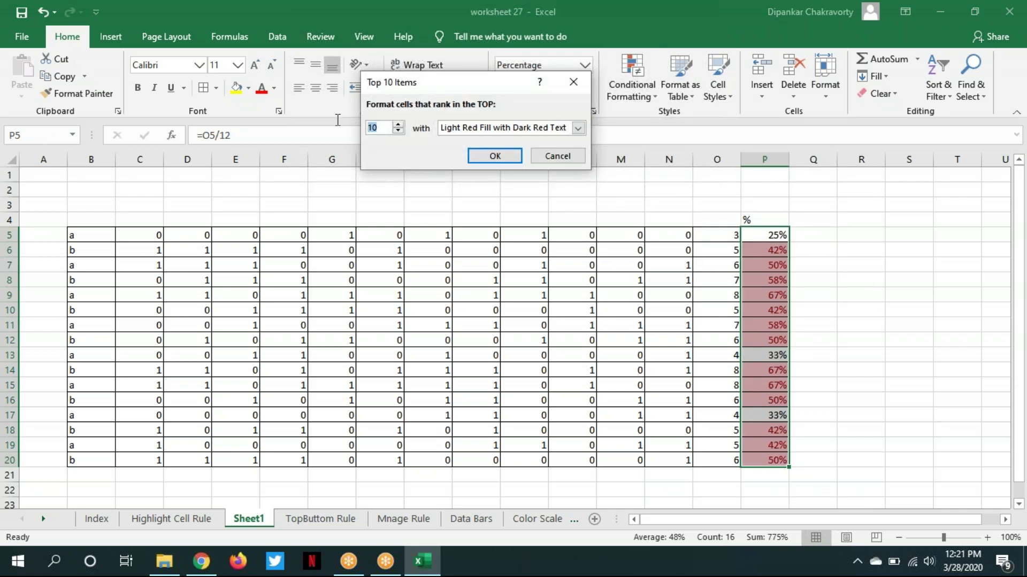
pyautogui.write('5')
pyautogui.click(495, 155)
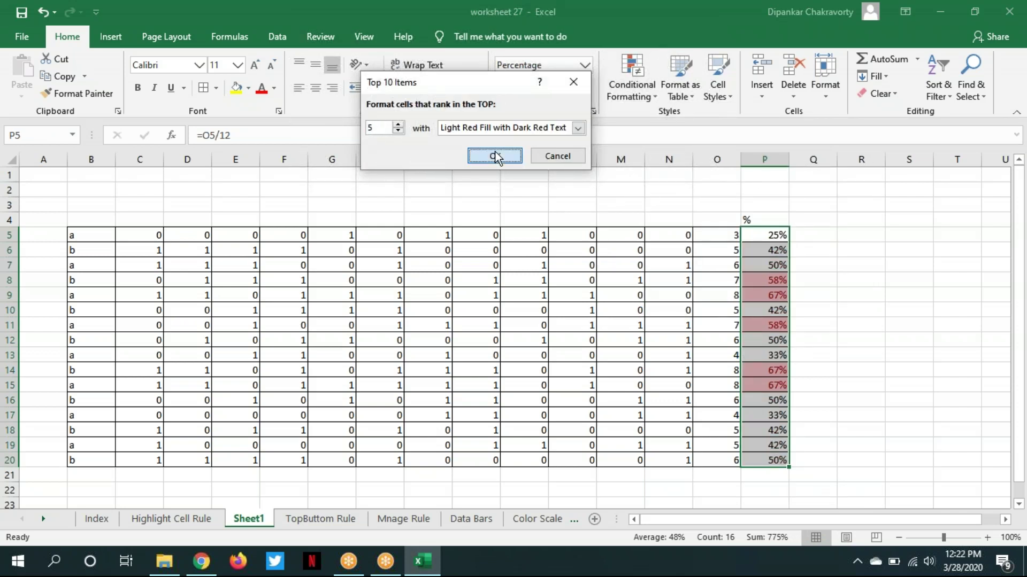
pyautogui.click(854, 338)
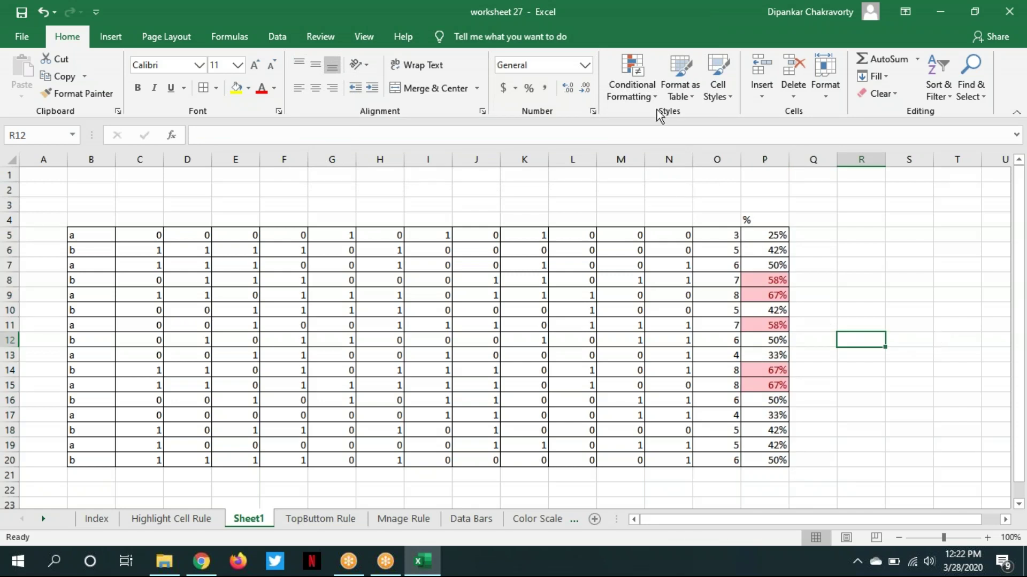
pyautogui.click(656, 95)
pyautogui.moveTo(665, 156)
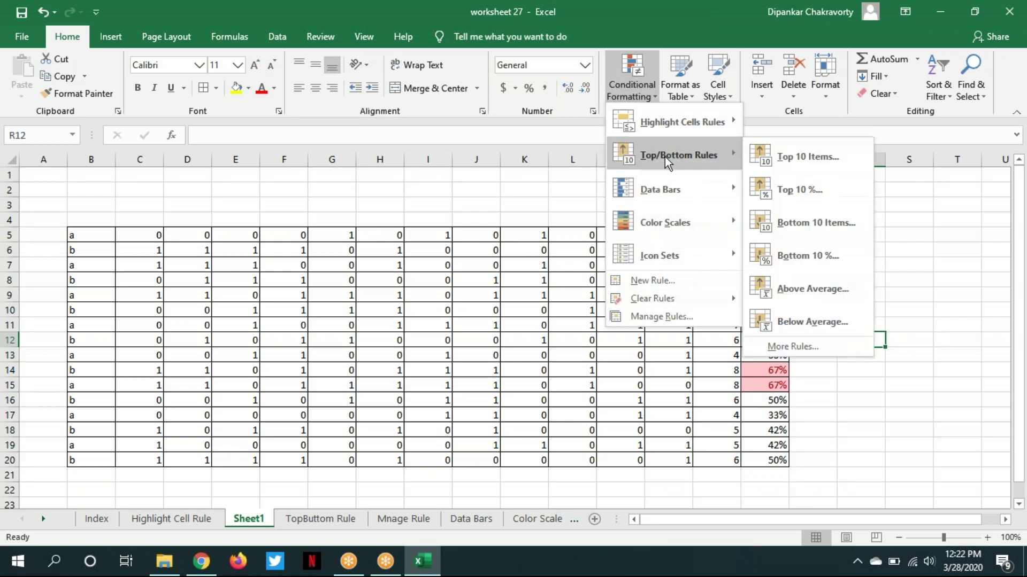
pyautogui.press('Escape')
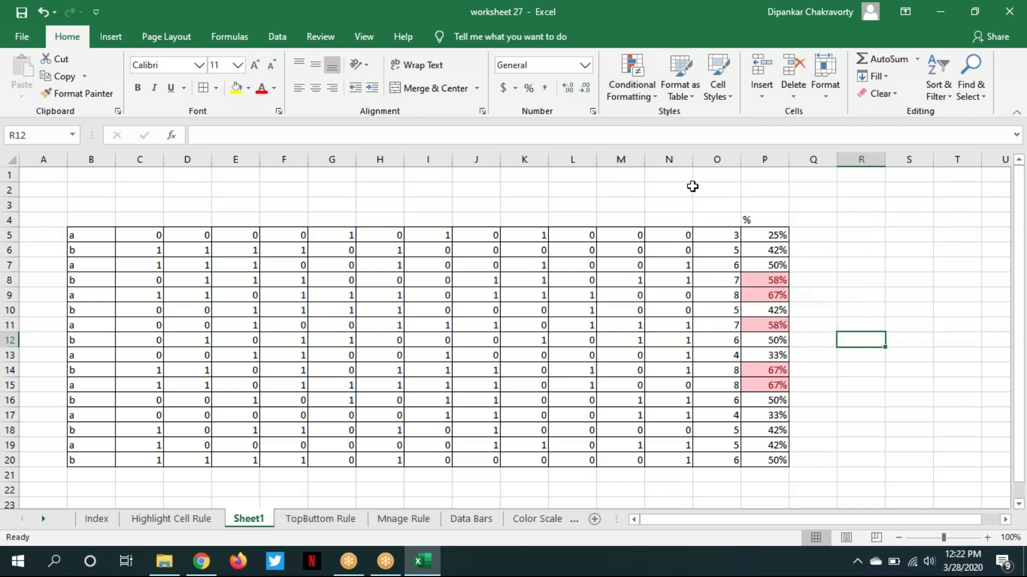
# Edit this worksheet's Top 5 rule in the Rules Manager so that it formats only the top 1 value
pyautogui.click(653, 97)
pyautogui.click(662, 320)
pyautogui.click(464, 62)
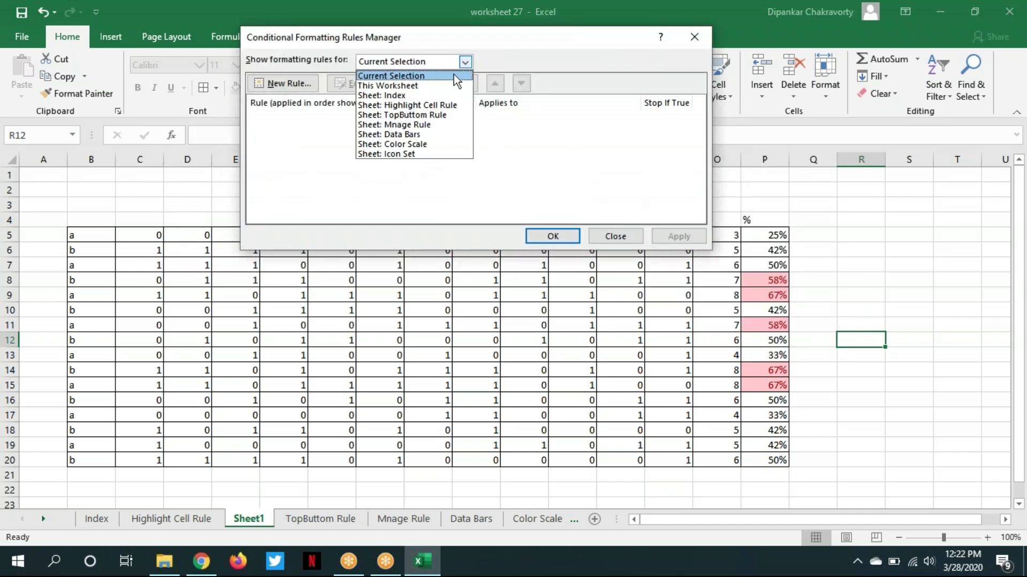
pyautogui.click(441, 89)
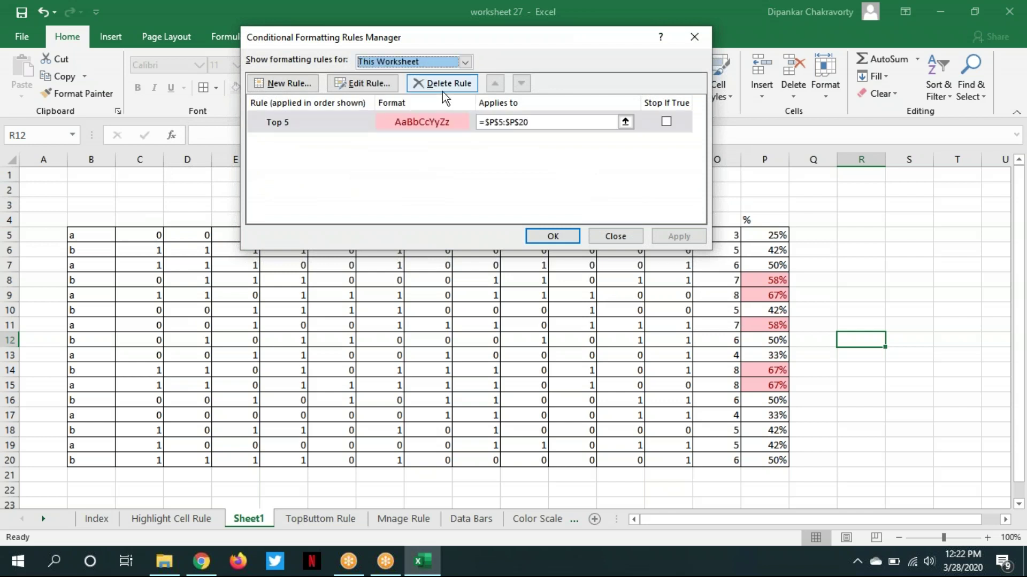
pyautogui.click(332, 126)
pyautogui.doubleClick(333, 127)
pyautogui.click(416, 182)
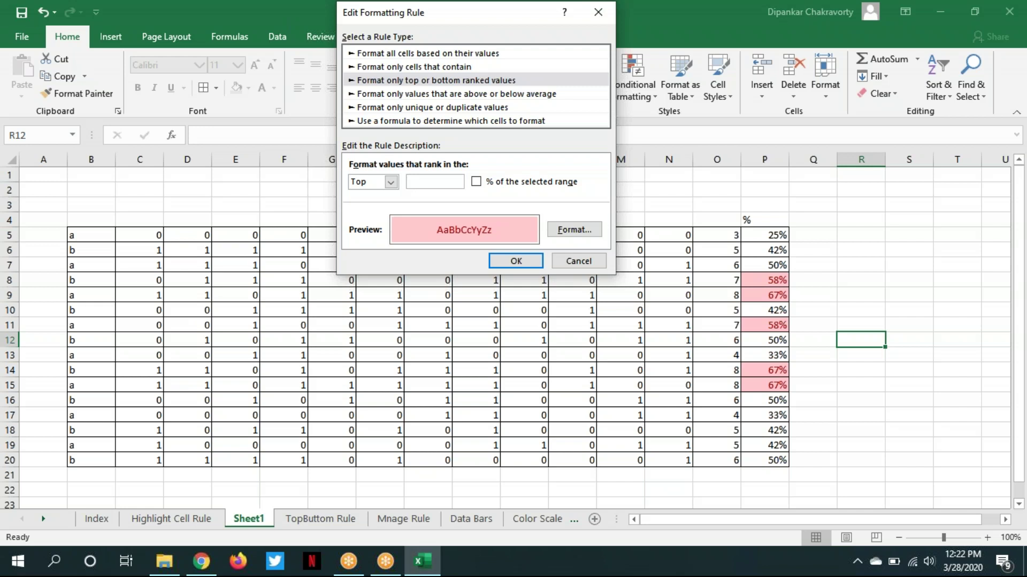
pyautogui.write('1')
pyautogui.click(515, 261)
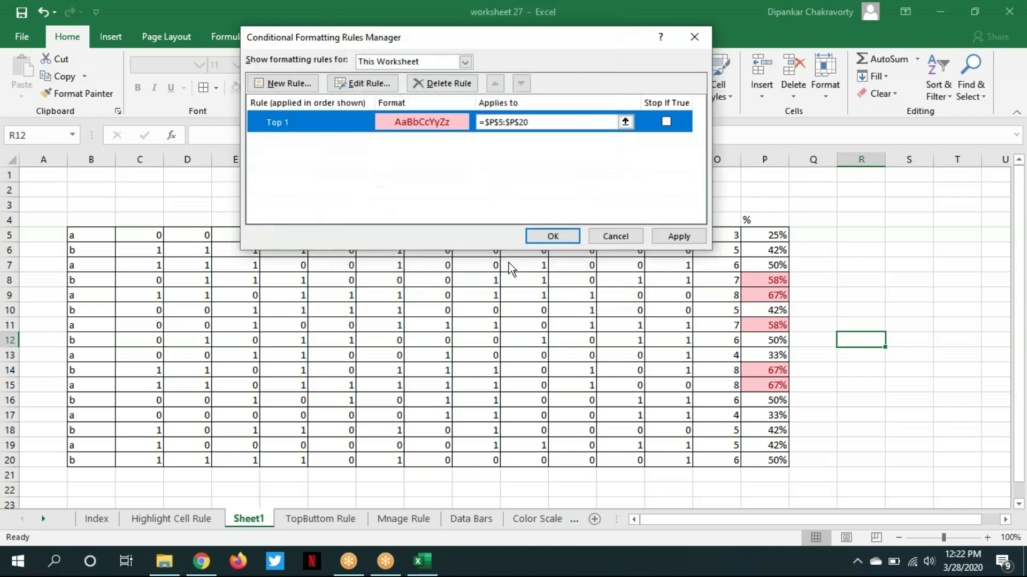
pyautogui.click(534, 238)
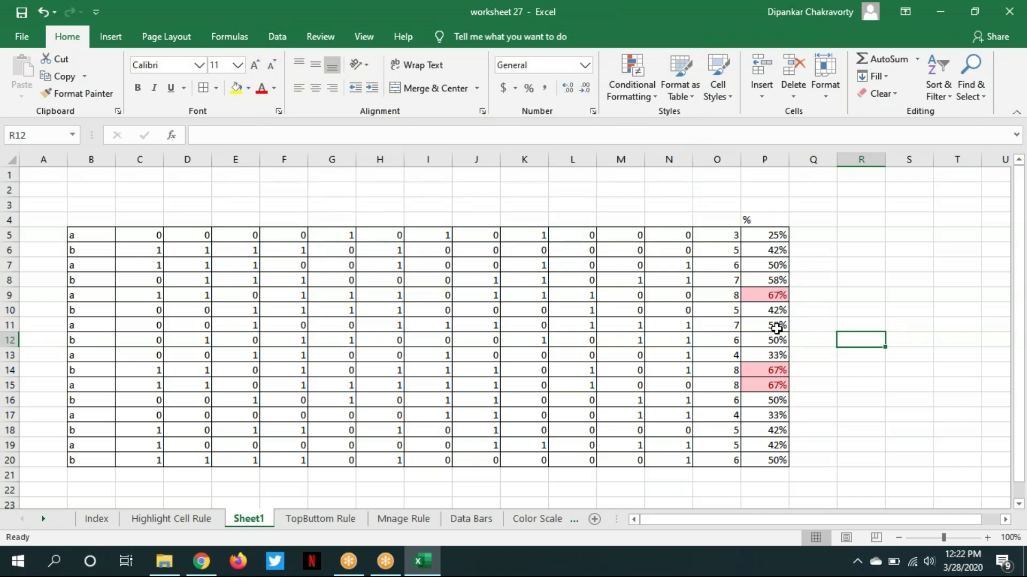
# Enter 1 in cells H12, I12, J12 and L12 to test the top-value rule on row 12
pyautogui.click(387, 337)
pyautogui.write('1')
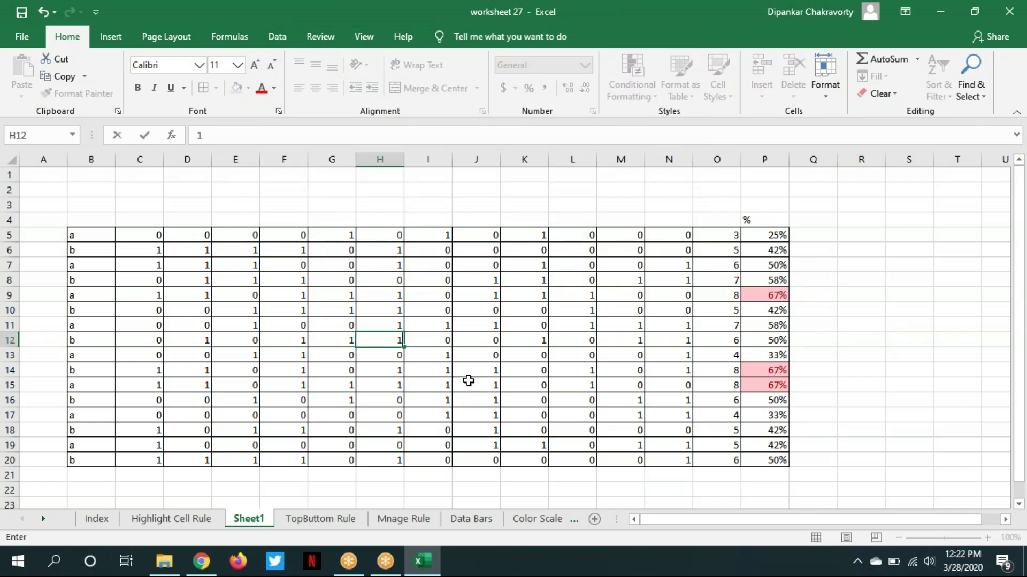
pyautogui.click(433, 339)
pyautogui.write('1')
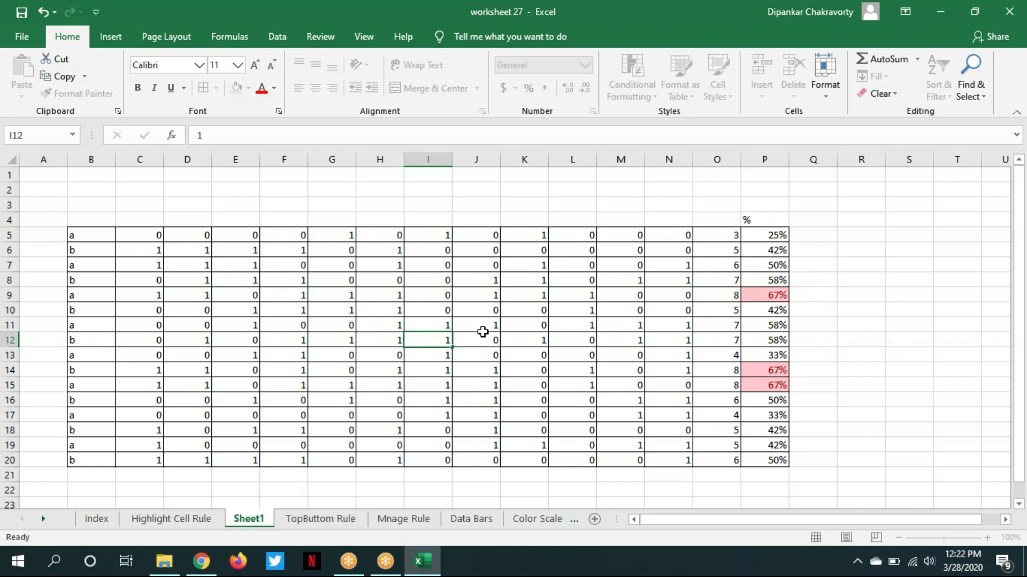
pyautogui.moveTo(481, 340); pyautogui.dragTo(482, 328)
pyautogui.write('1')
pyautogui.click(522, 338)
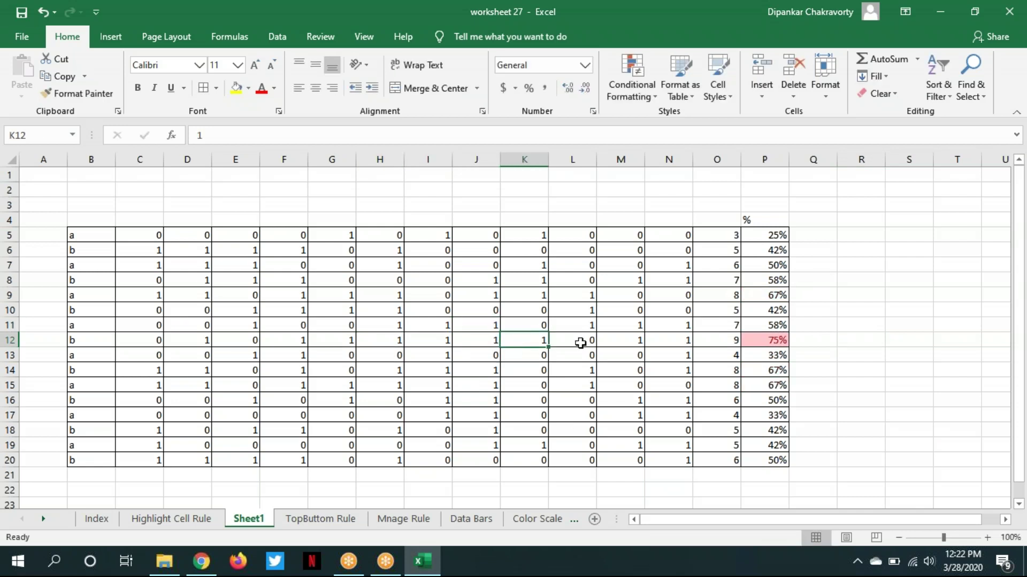
pyautogui.click(582, 341)
pyautogui.write('1')
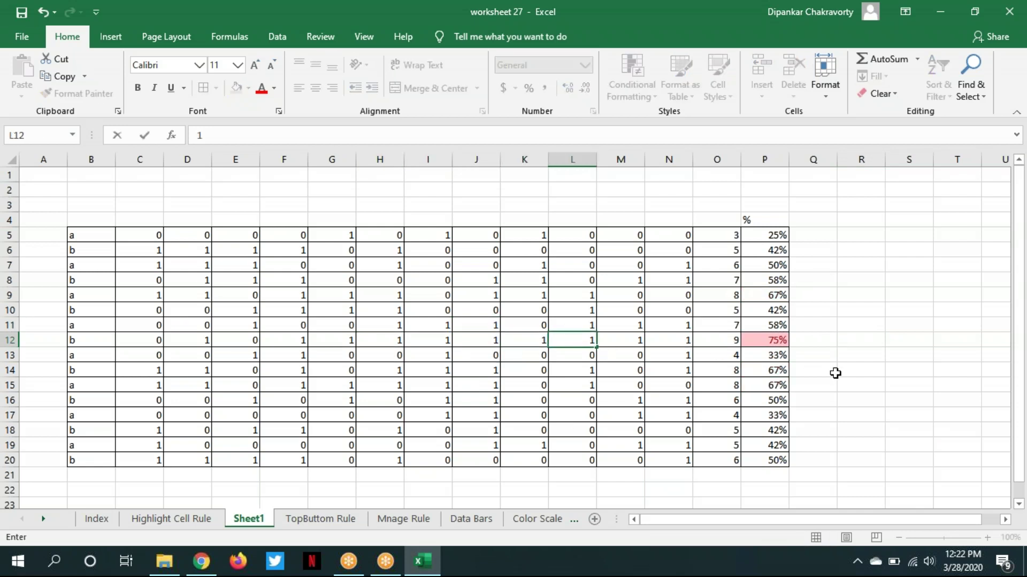
pyautogui.click(841, 371)
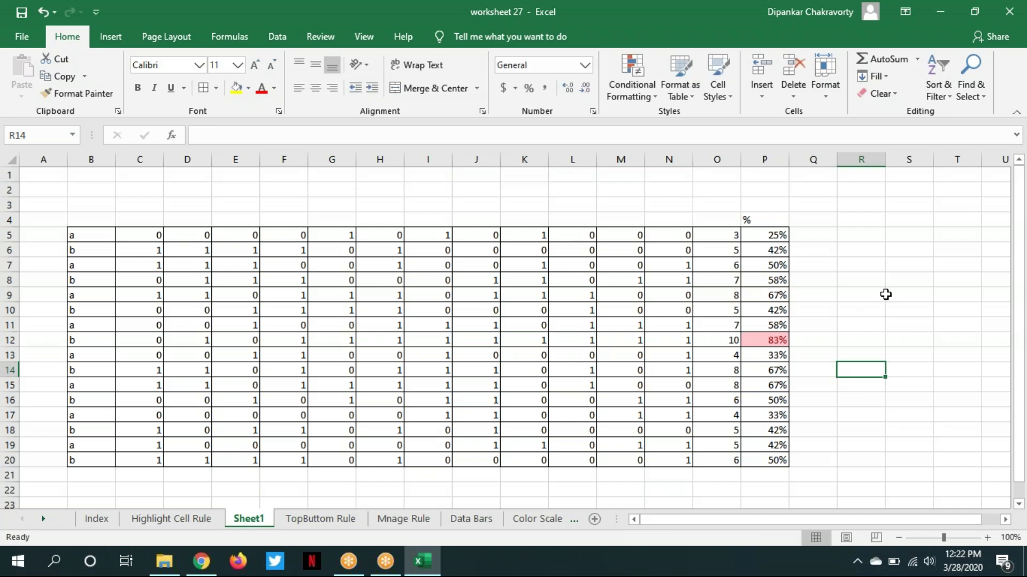
# Add a Bottom 10% rule to P5:P20 that highlights the bottom 1% in Light Red Fill with Dark Red Text
pyautogui.click(762, 237)
pyautogui.moveTo(764, 286); pyautogui.dragTo(777, 458)
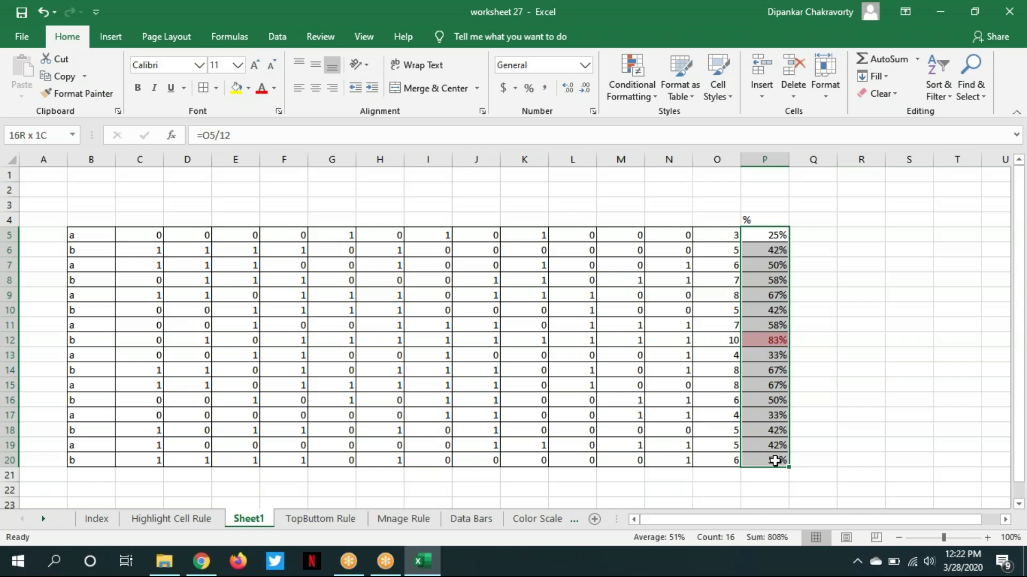
pyautogui.click(653, 91)
pyautogui.moveTo(685, 169)
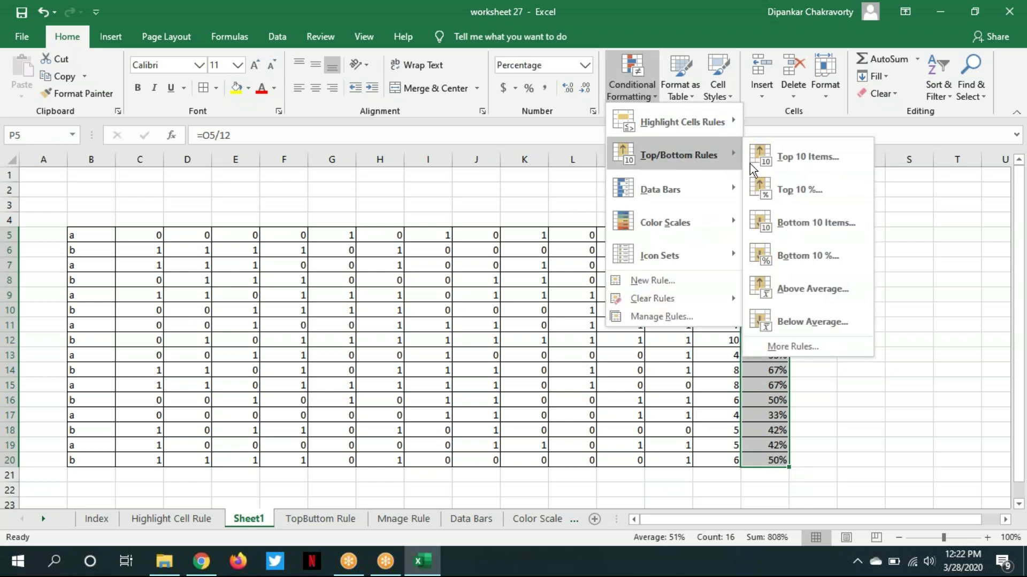
pyautogui.click(826, 265)
pyautogui.moveTo(376, 127); pyautogui.dragTo(342, 115)
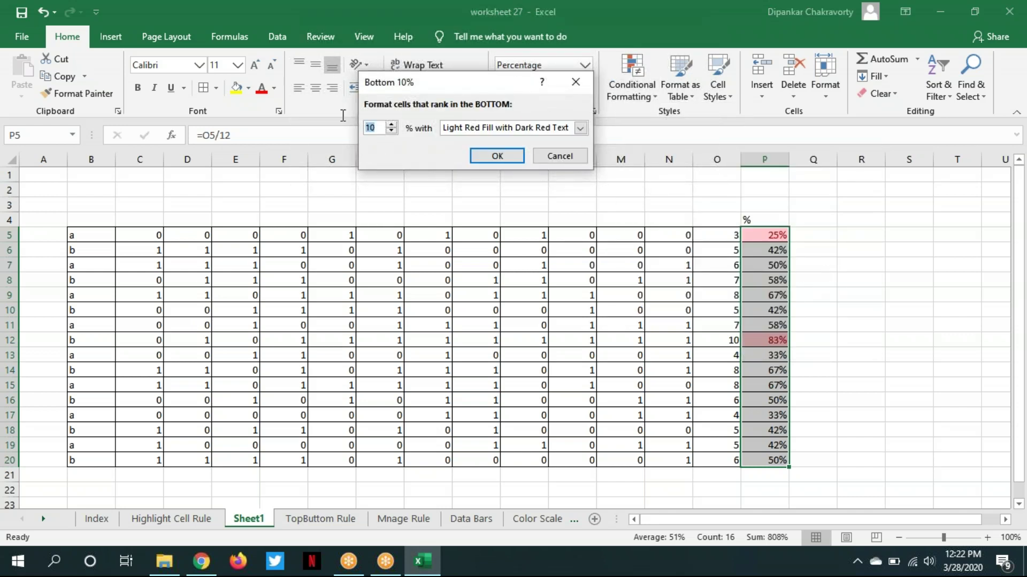
pyautogui.write('1')
pyautogui.click(488, 156)
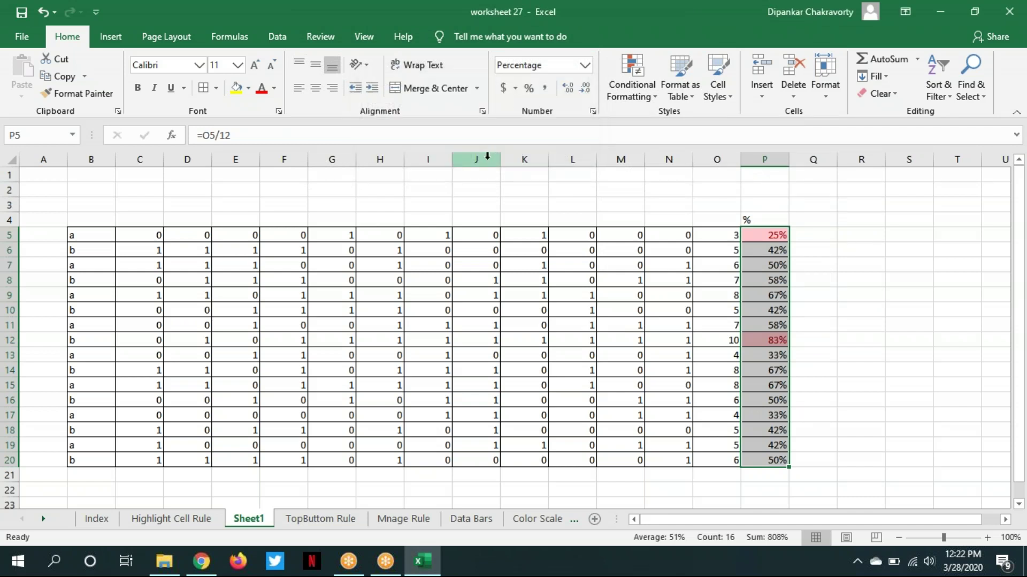
pyautogui.click(874, 278)
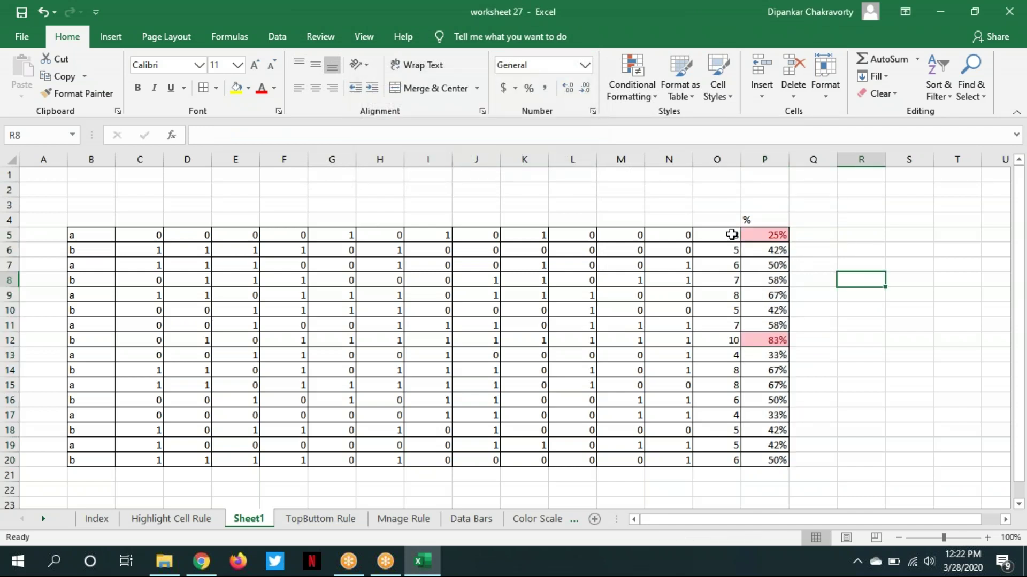
# Undo the bottom-percent rule, the row 12 entries and the change of the top rule to 1
pyautogui.hotkey('ctrl', 'z')
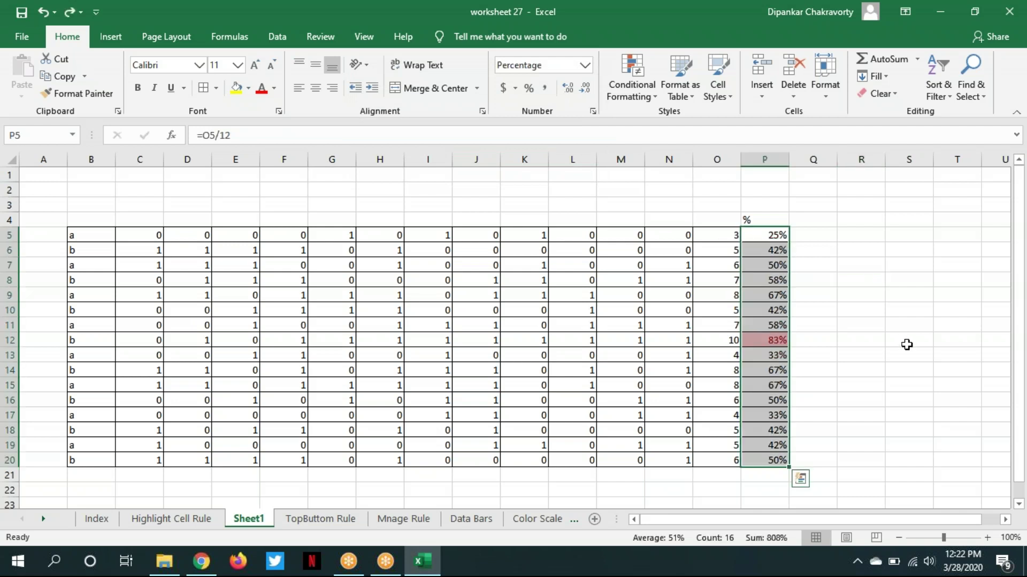
pyautogui.hotkey('ctrl', 'z')
pyautogui.hotkey('ctrl', 'z')
pyautogui.hotkey('ctrl', 'z')
pyautogui.hotkey('ctrl', 'z')
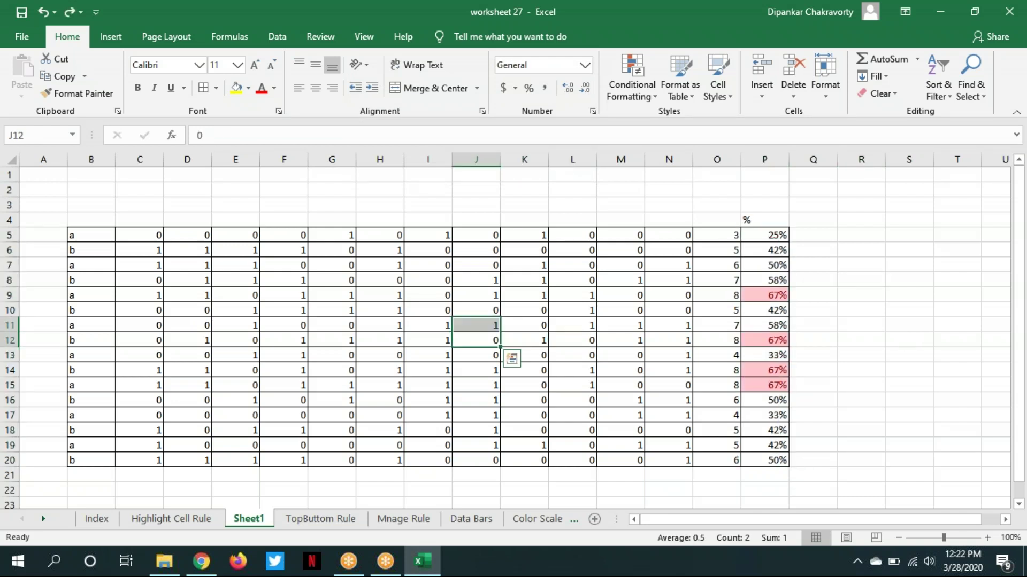
pyautogui.hotkey('ctrl', 'z')
# Review all conditional formatting rules set for this worksheet in the Rules Manager
pyautogui.click(861, 340)
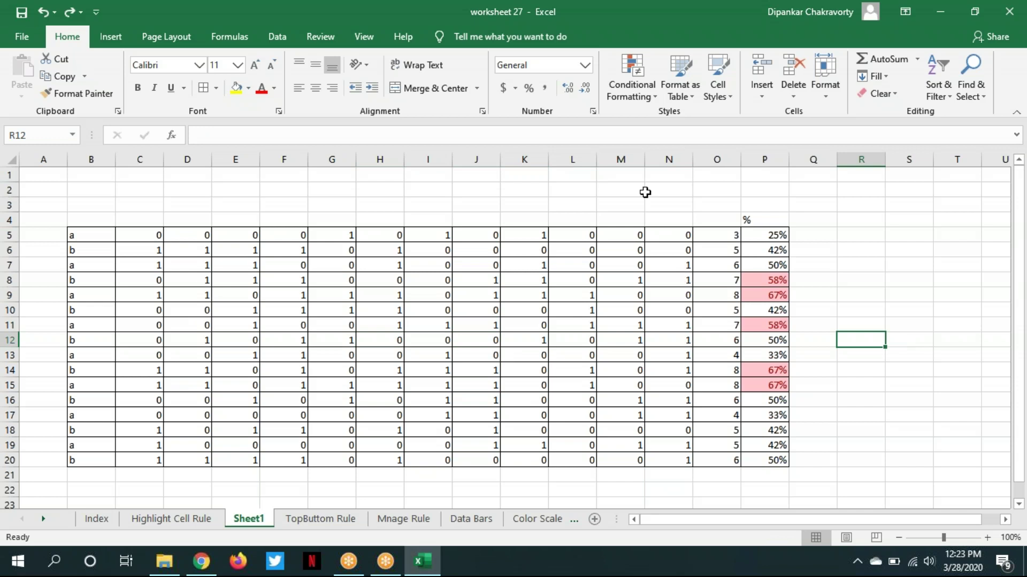
pyautogui.click(655, 99)
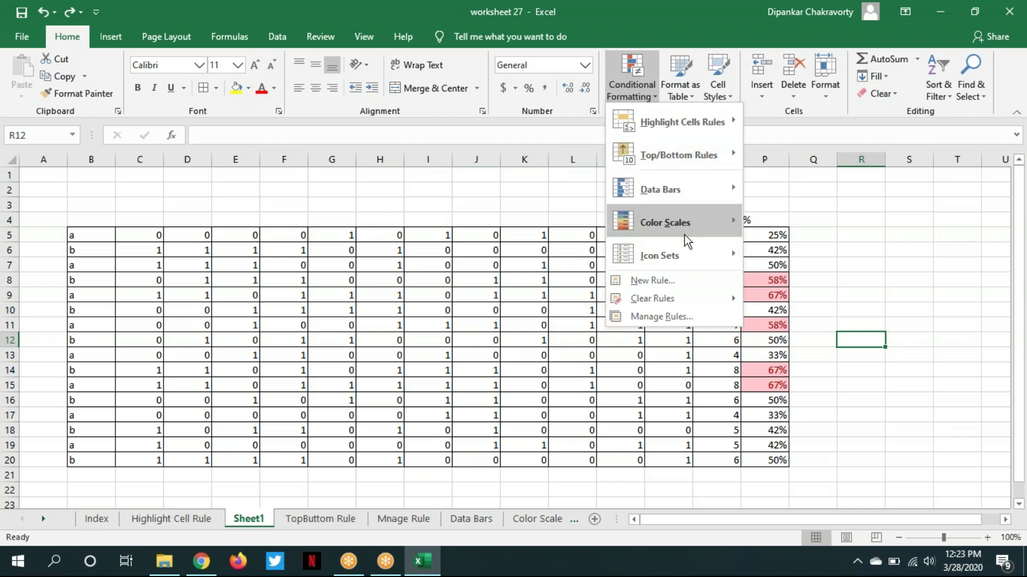
pyautogui.click(685, 317)
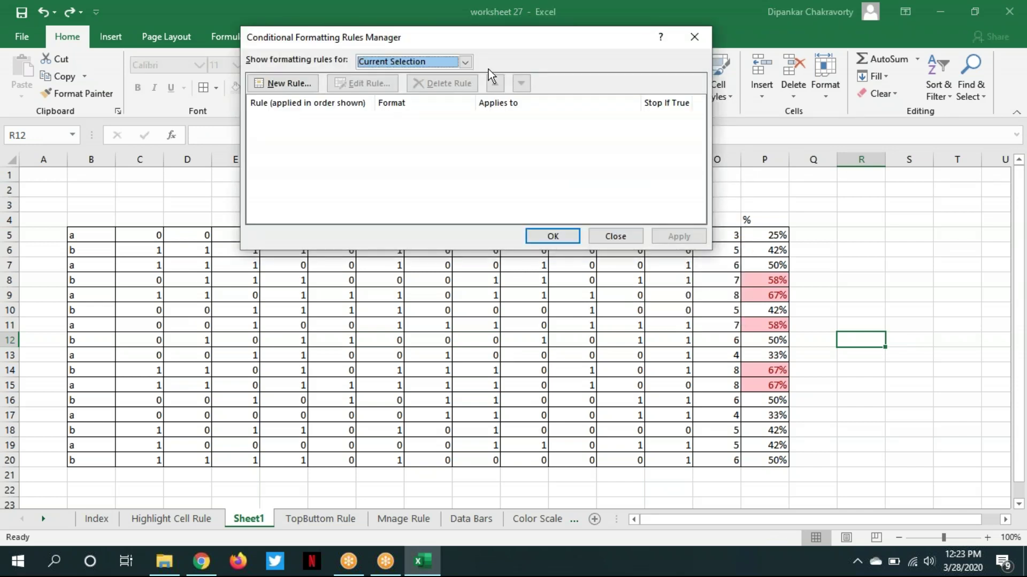
pyautogui.click(465, 62)
pyautogui.click(434, 86)
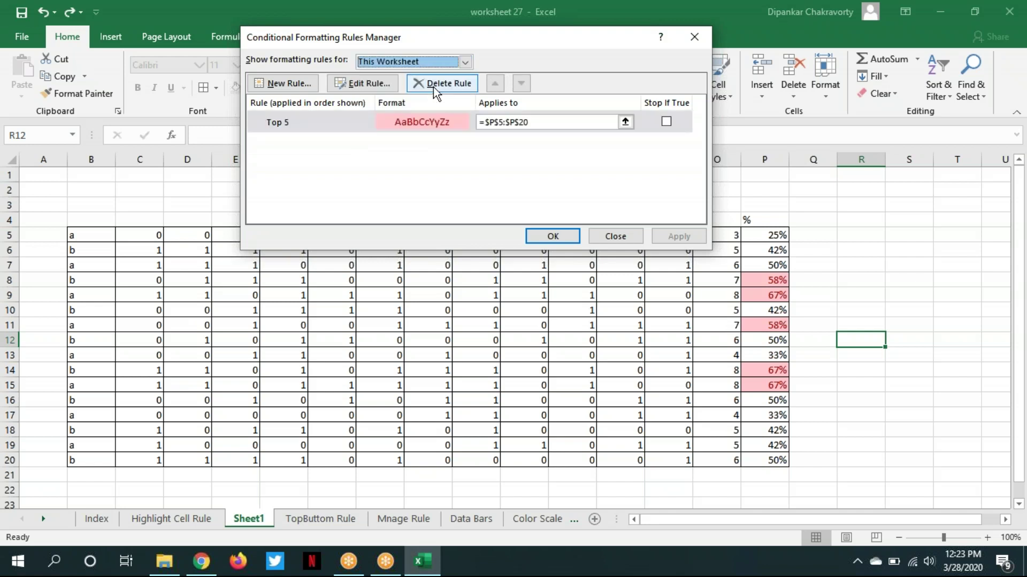
pyautogui.click(548, 237)
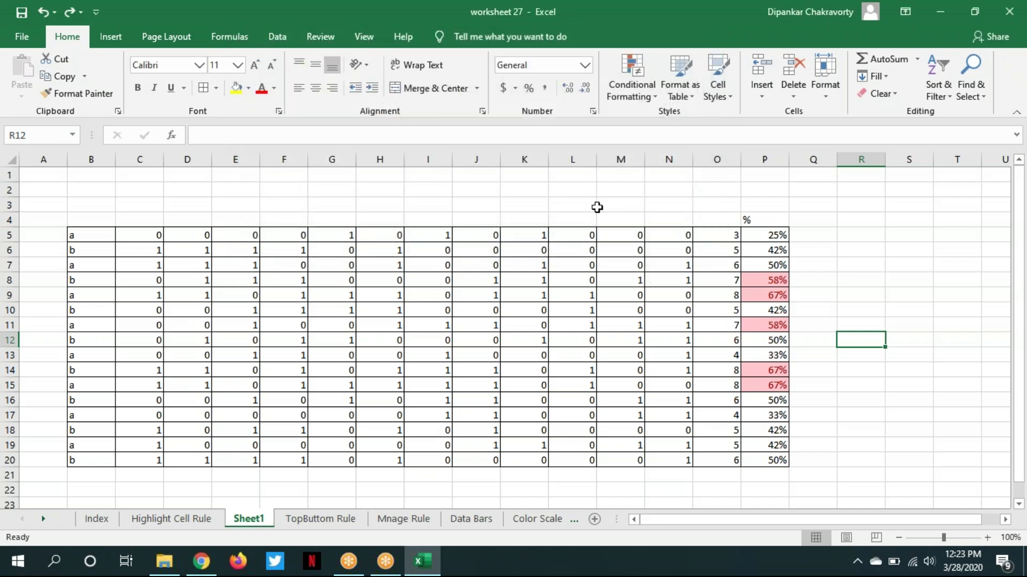
# Clear the conditional formatting rules from the entire sheet
pyautogui.click(654, 97)
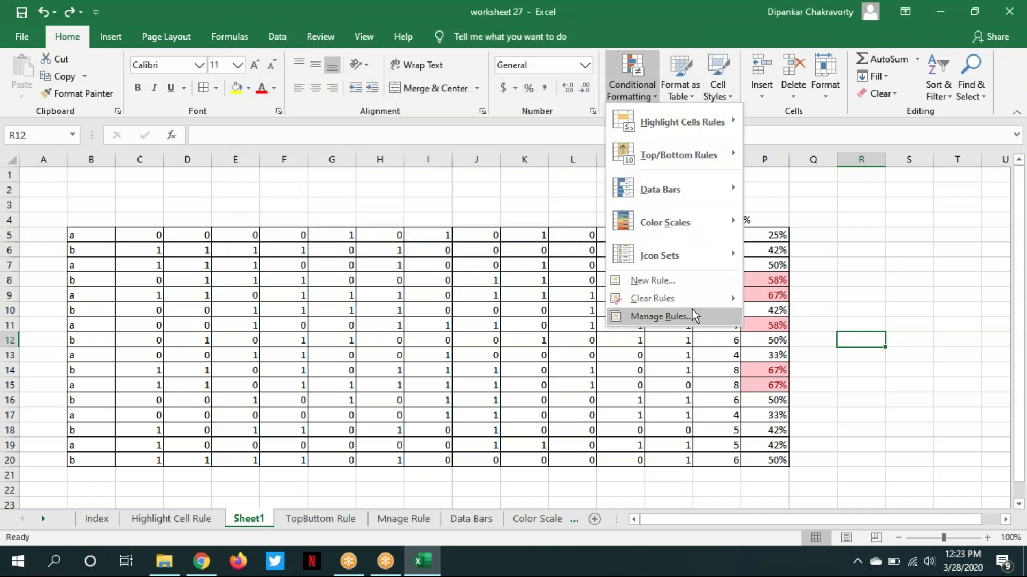
pyautogui.moveTo(695, 298)
pyautogui.click(808, 321)
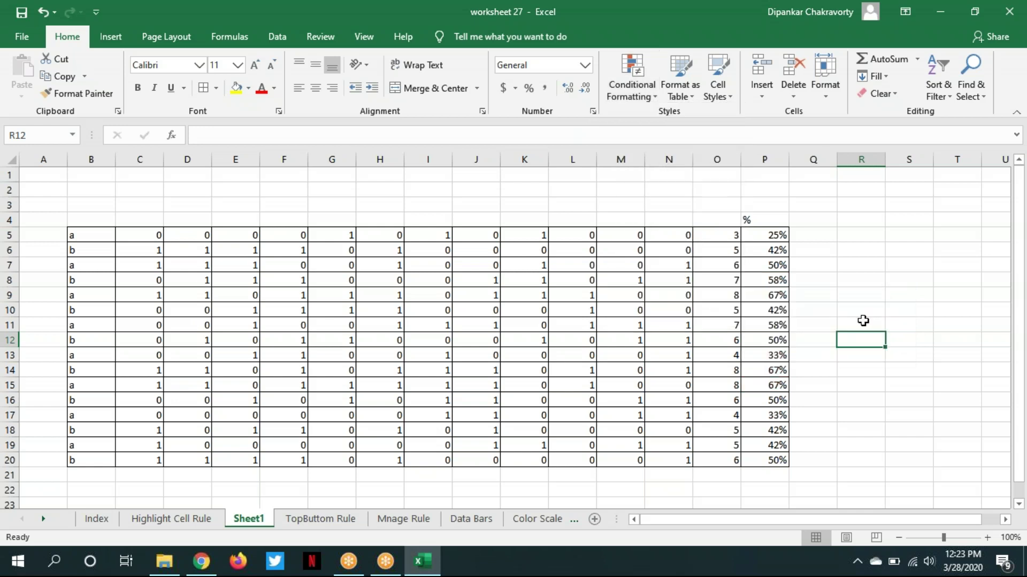
pyautogui.click(909, 326)
# Add a Top 10% rule to P5:P20 that highlights the top 10% in Light Red Fill with Dark Red Text
pyautogui.moveTo(759, 231); pyautogui.dragTo(774, 465)
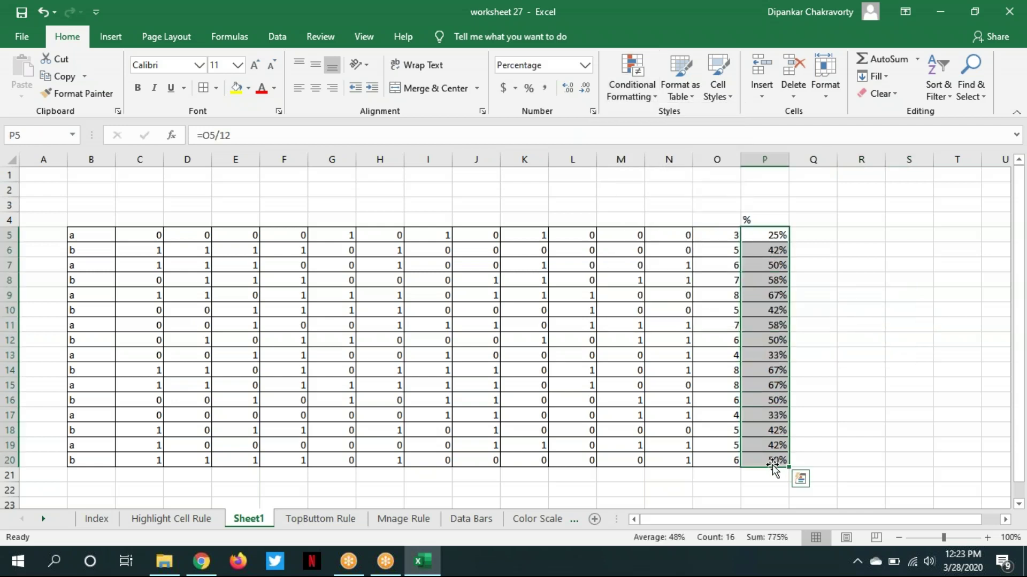
pyautogui.click(657, 101)
pyautogui.moveTo(691, 155)
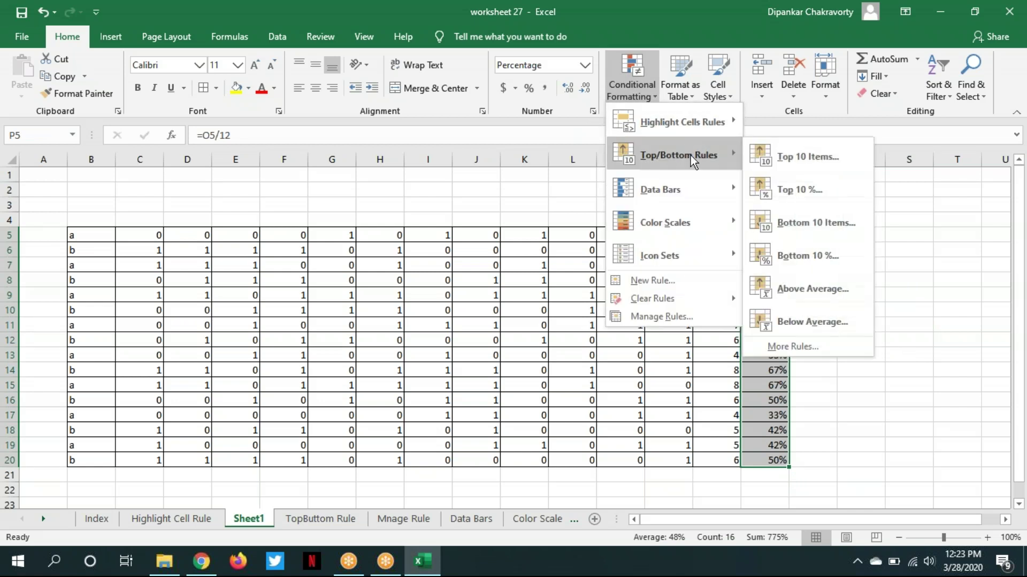
pyautogui.click(842, 188)
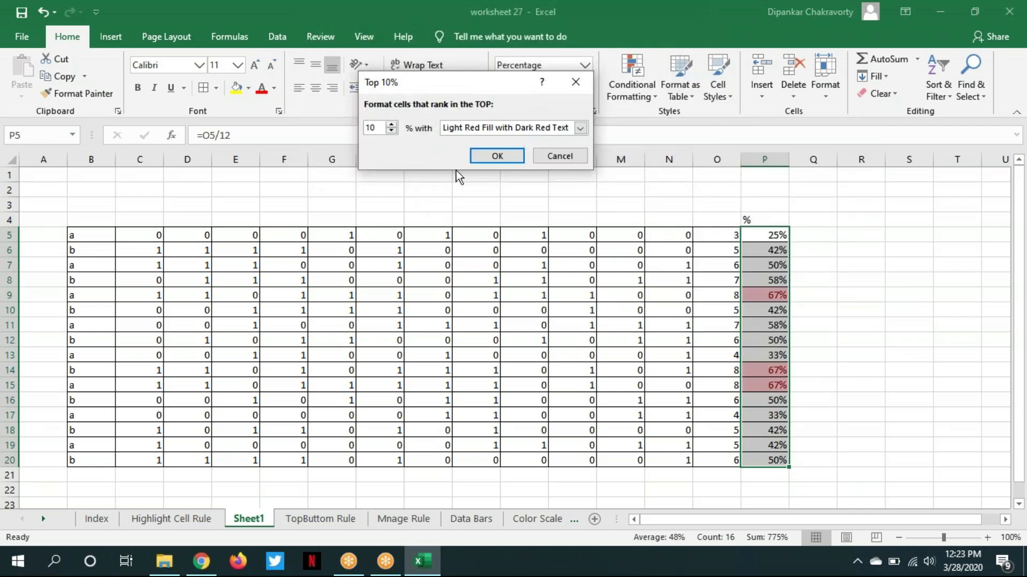
pyautogui.click(497, 156)
pyautogui.click(857, 283)
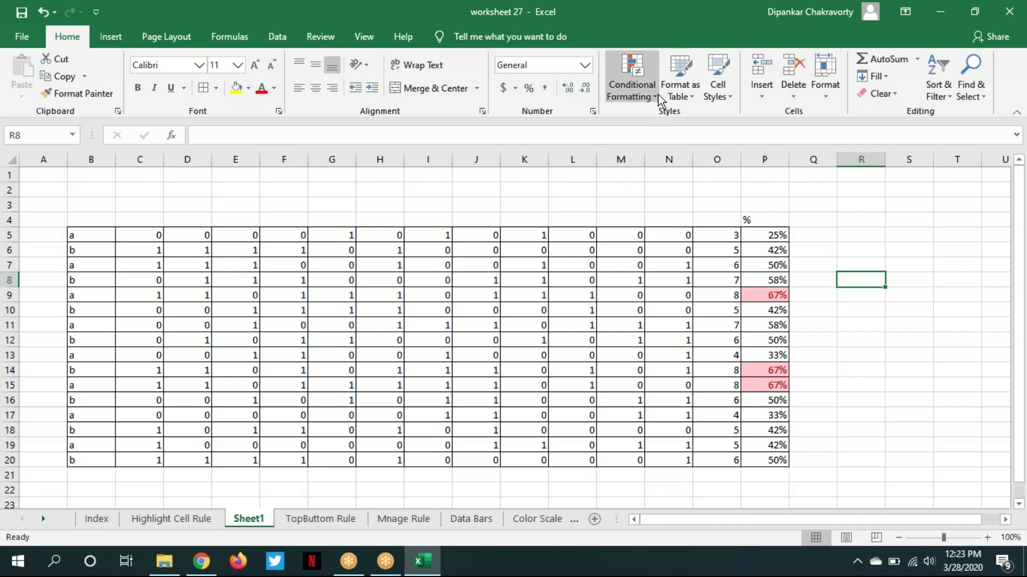
# Add another Top 10% rule to P5:P20, set to 25%, with Light Red Fill with Dark Red Text
pyautogui.moveTo(768, 235); pyautogui.dragTo(764, 468)
pyautogui.click(872, 312)
pyautogui.click(762, 236)
pyautogui.moveTo(763, 236); pyautogui.dragTo(770, 467)
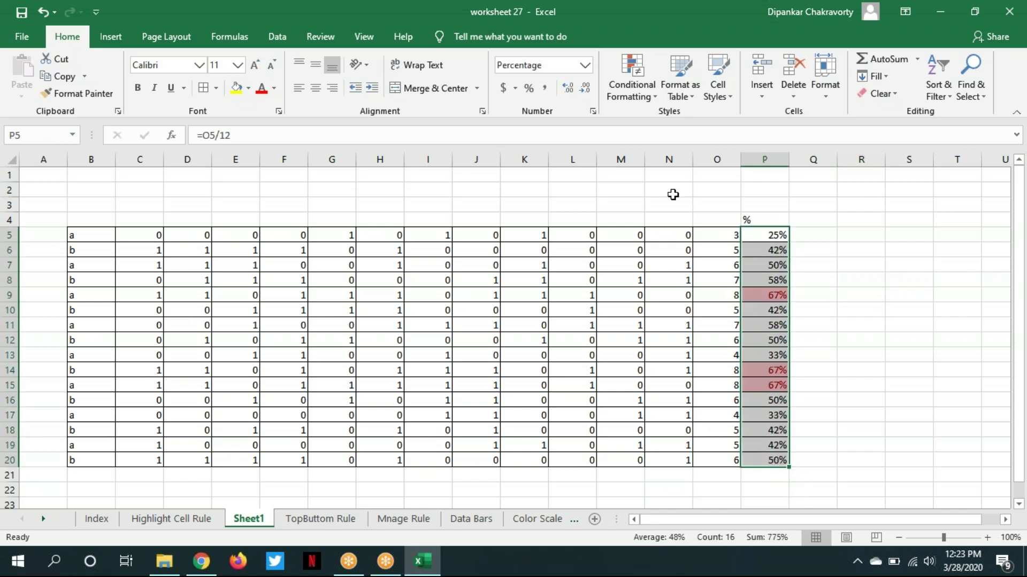
pyautogui.click(656, 95)
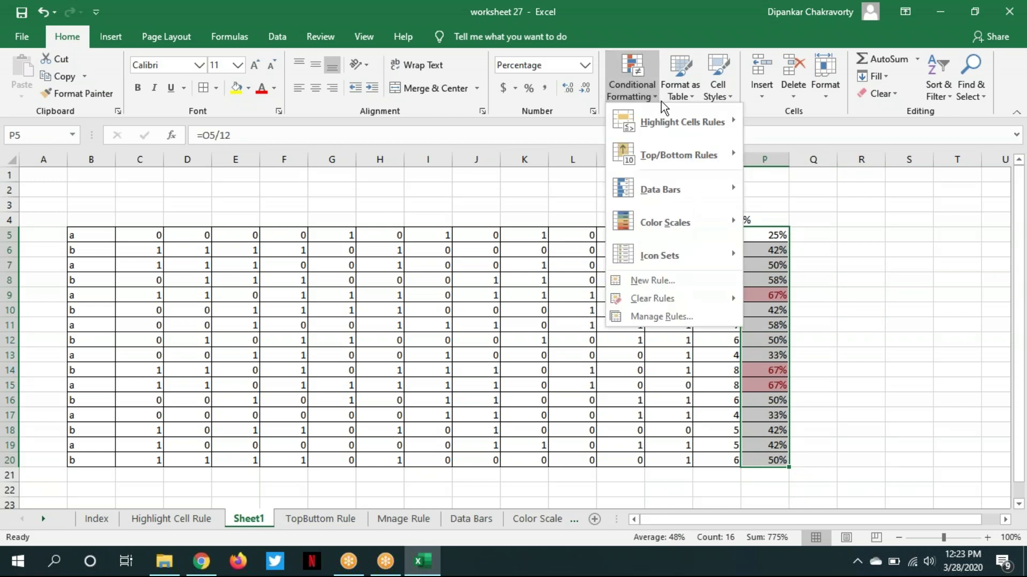
pyautogui.moveTo(703, 161)
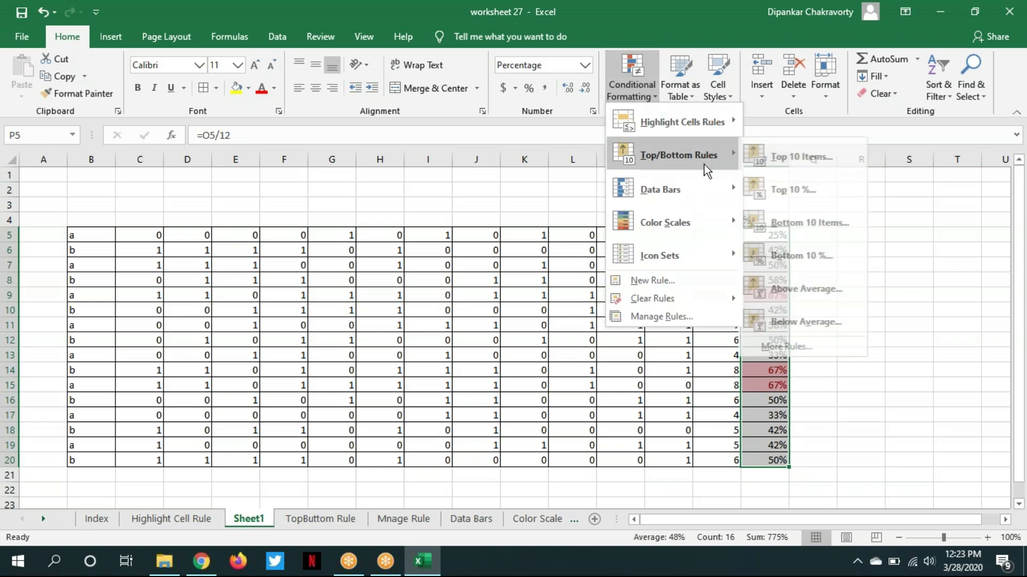
pyautogui.click(846, 199)
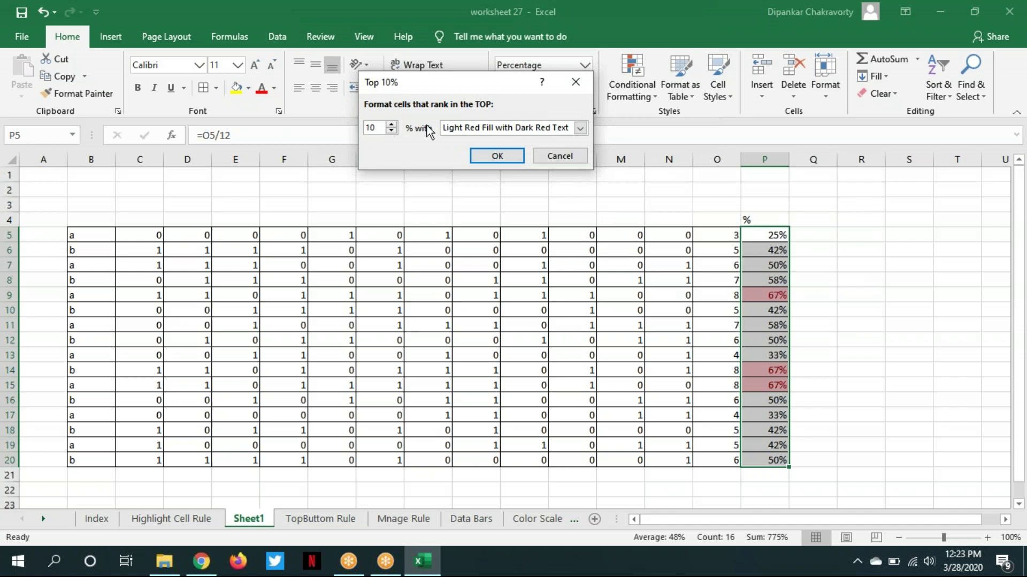
pyautogui.doubleClick(363, 127)
pyautogui.write('25')
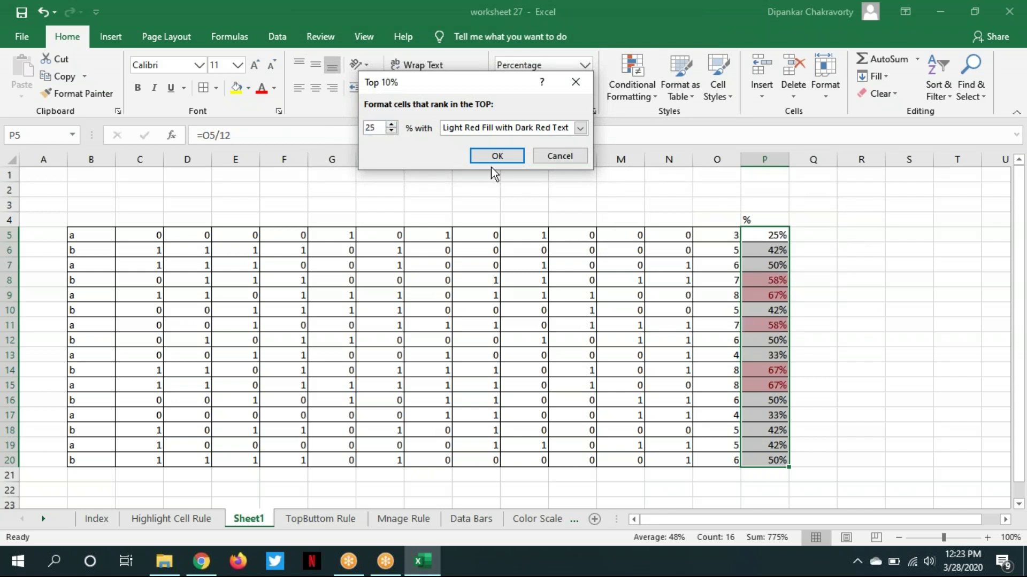
pyautogui.click(494, 156)
pyautogui.click(840, 335)
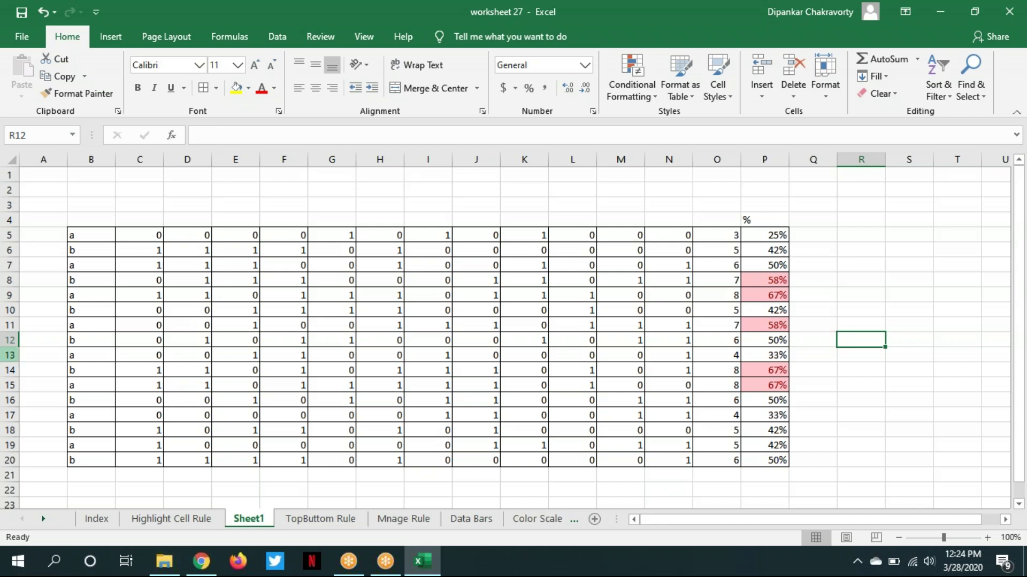
pyautogui.click(91, 235)
pyautogui.click(87, 255)
pyautogui.click(85, 272)
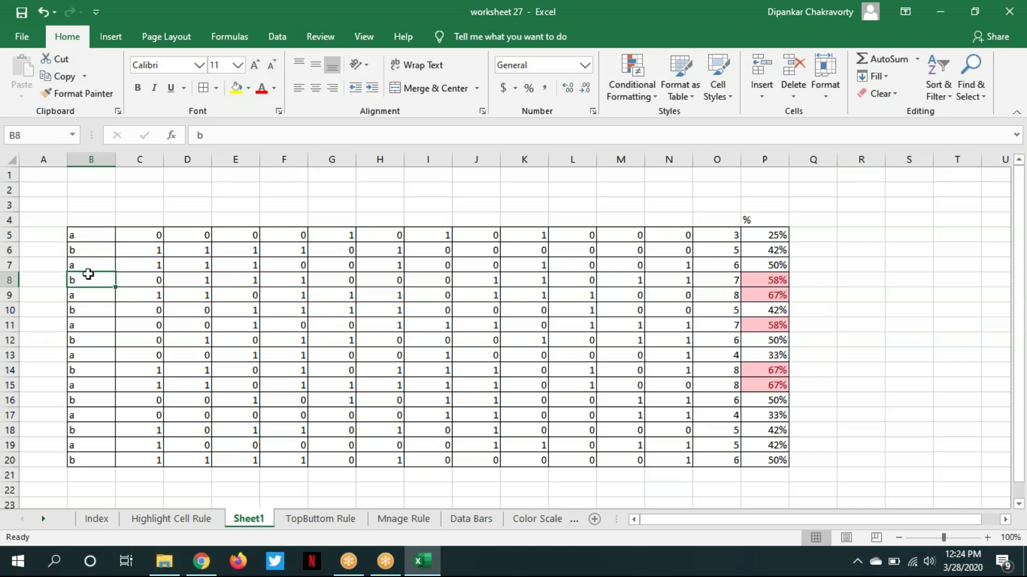
pyautogui.moveTo(77, 233); pyautogui.dragTo(83, 457)
pyautogui.click(83, 446)
# Number the table rows from 1 to 16 in cells A5:A20 by filling down a series
pyautogui.click(43, 234)
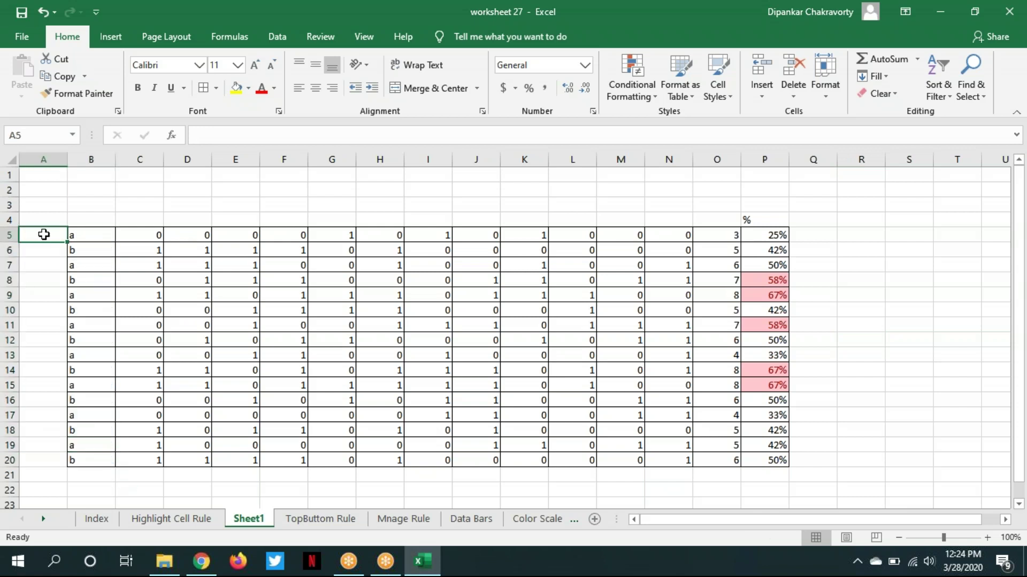
pyautogui.write('1')
pyautogui.press('Return')
pyautogui.write('2')
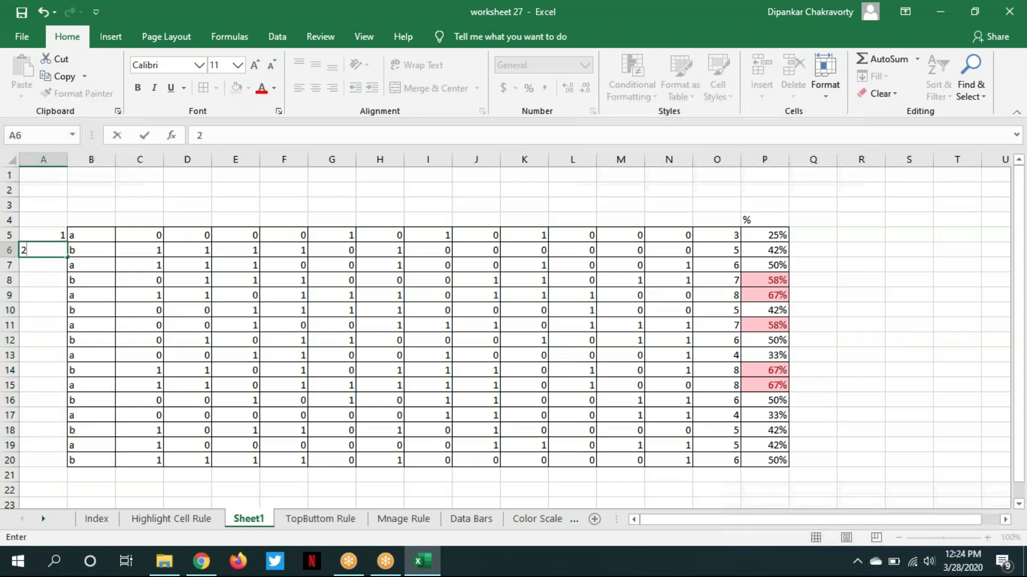
pyautogui.click(214, 369)
pyautogui.moveTo(40, 237); pyautogui.dragTo(69, 470)
pyautogui.click(118, 487)
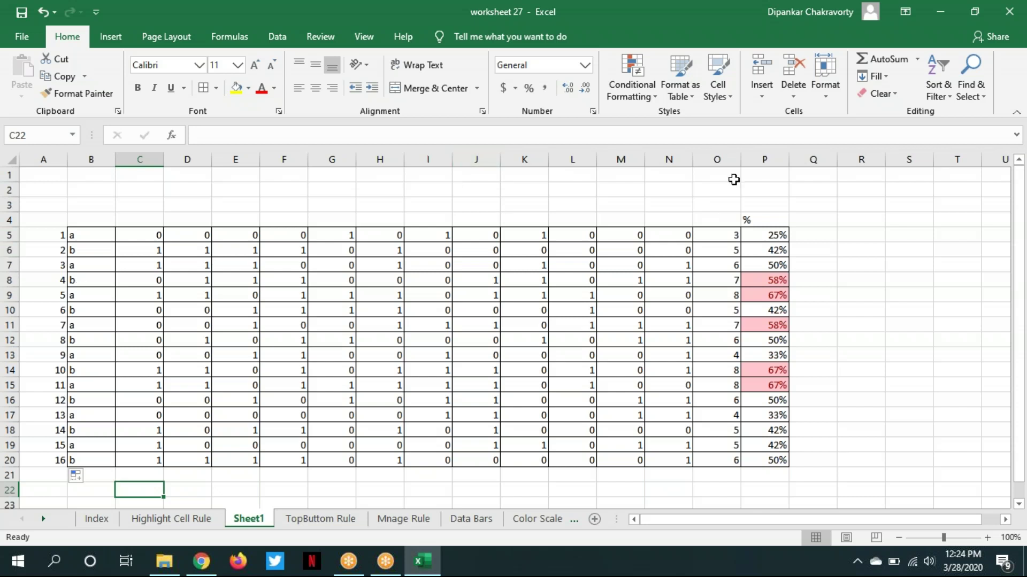
pyautogui.click(653, 92)
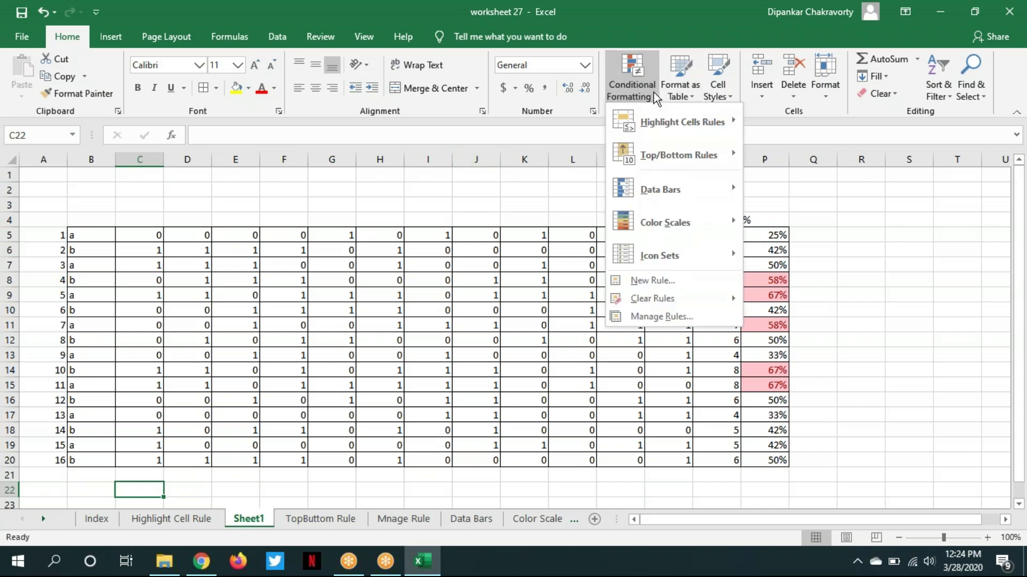
pyautogui.moveTo(684, 154)
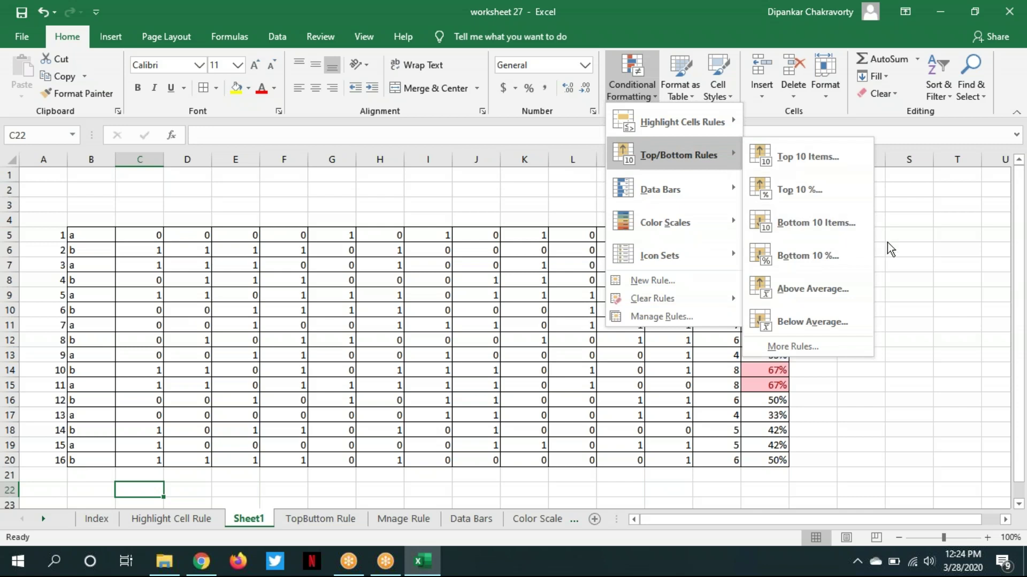
pyautogui.click(912, 282)
pyautogui.moveTo(768, 236); pyautogui.dragTo(836, 395)
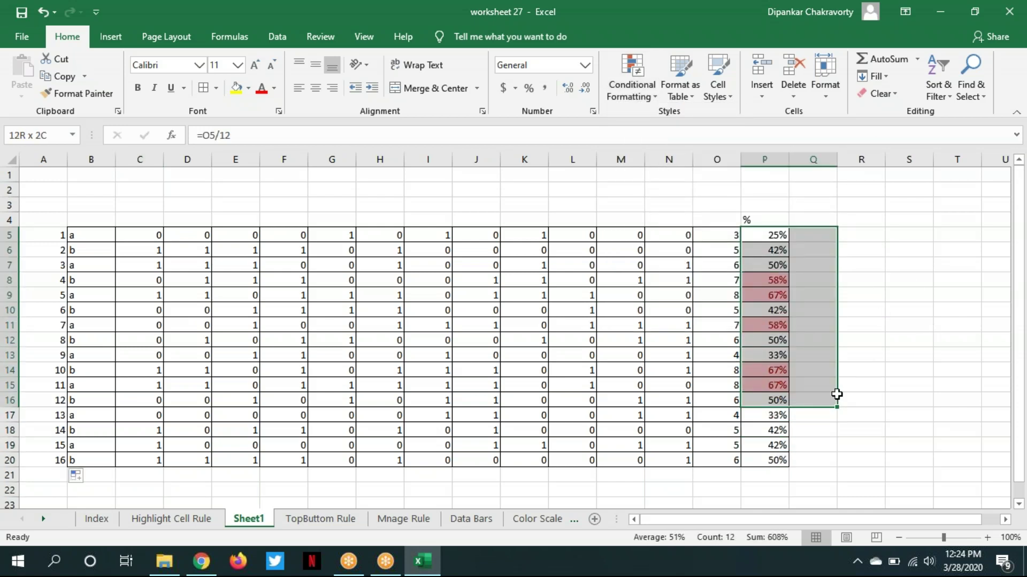
pyautogui.click(804, 366)
pyautogui.click(714, 235)
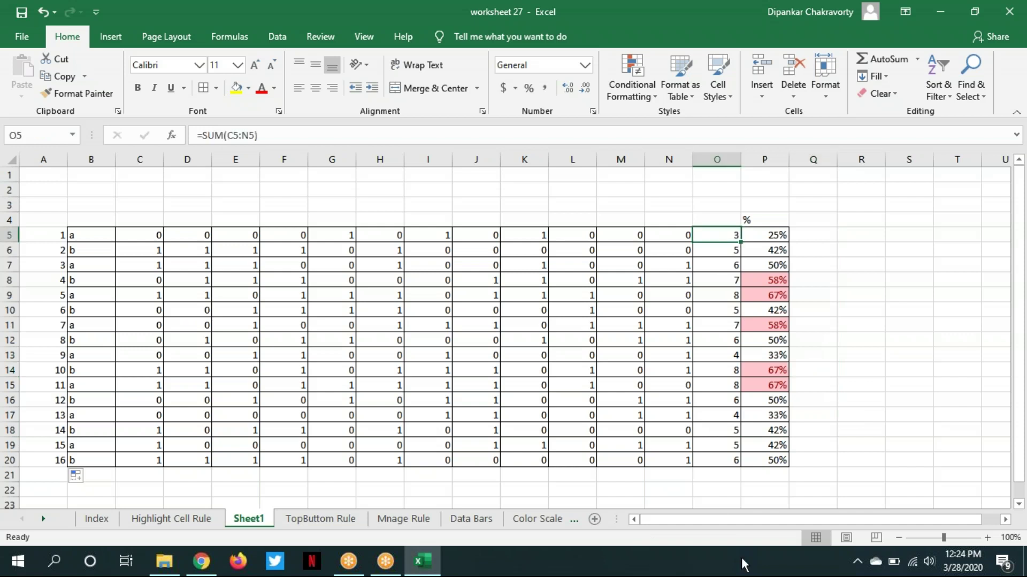
# Calculate the average of O5:O20 in cell O21 with the AVERAGE function
pyautogui.click(717, 476)
pyautogui.write('=')
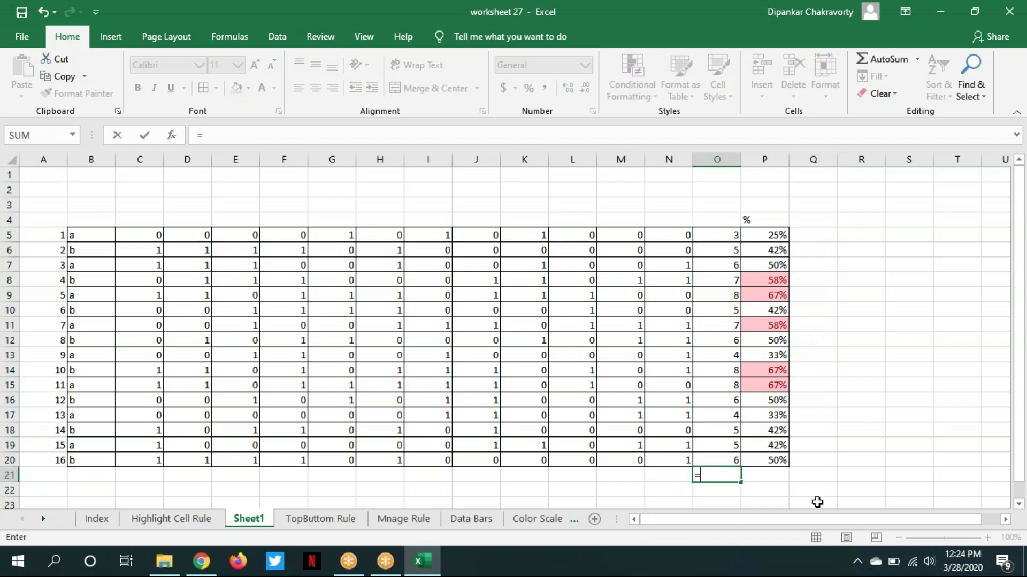
pyautogui.write('average')
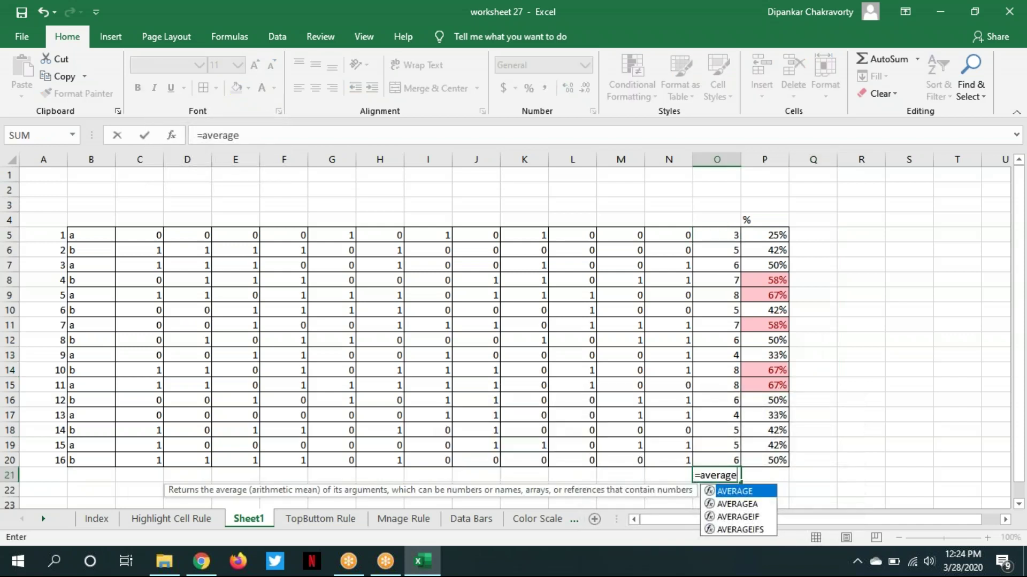
pyautogui.write('(')
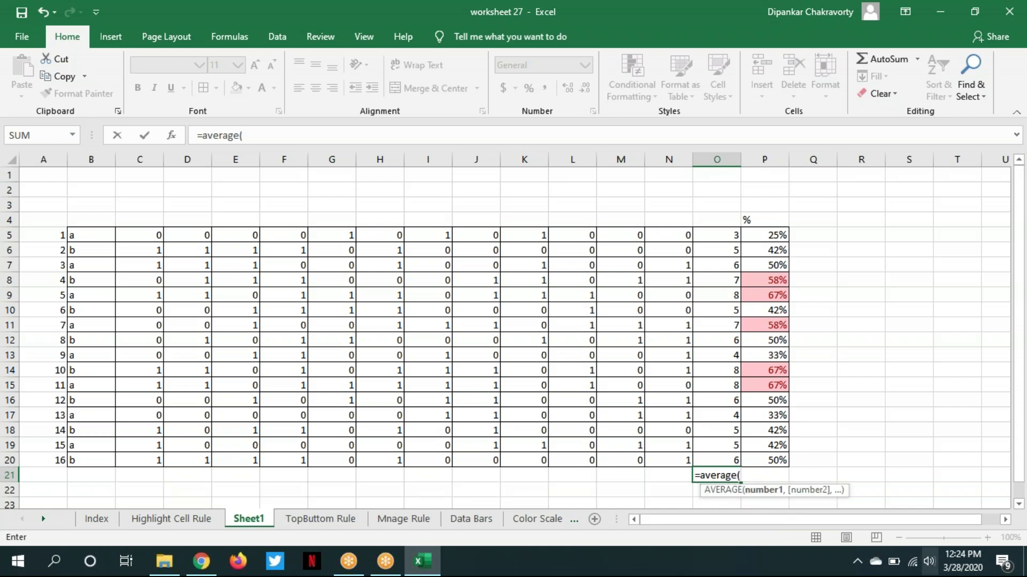
pyautogui.moveTo(717, 235); pyautogui.dragTo(719, 462)
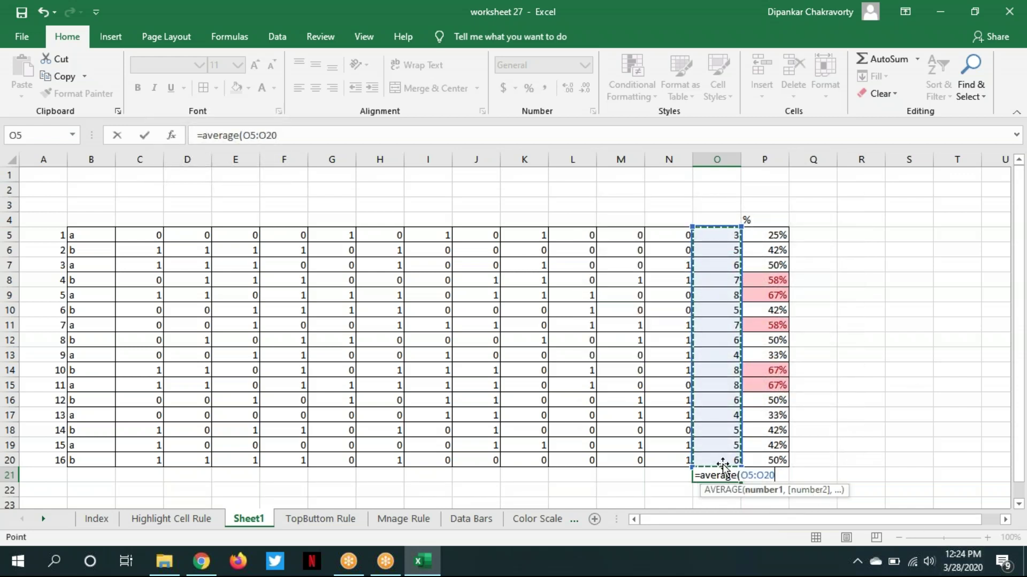
pyautogui.press('Return')
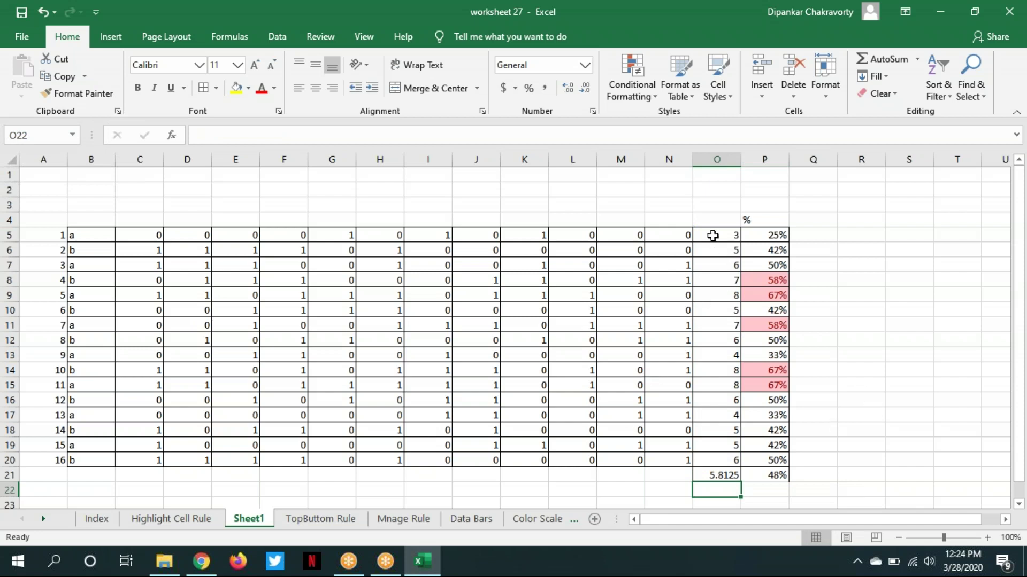
# Add an Above Average rule to the row totals in O5:O20 with Light Red Fill with Dark Red Text
pyautogui.click(712, 230)
pyautogui.moveTo(713, 230); pyautogui.dragTo(732, 468)
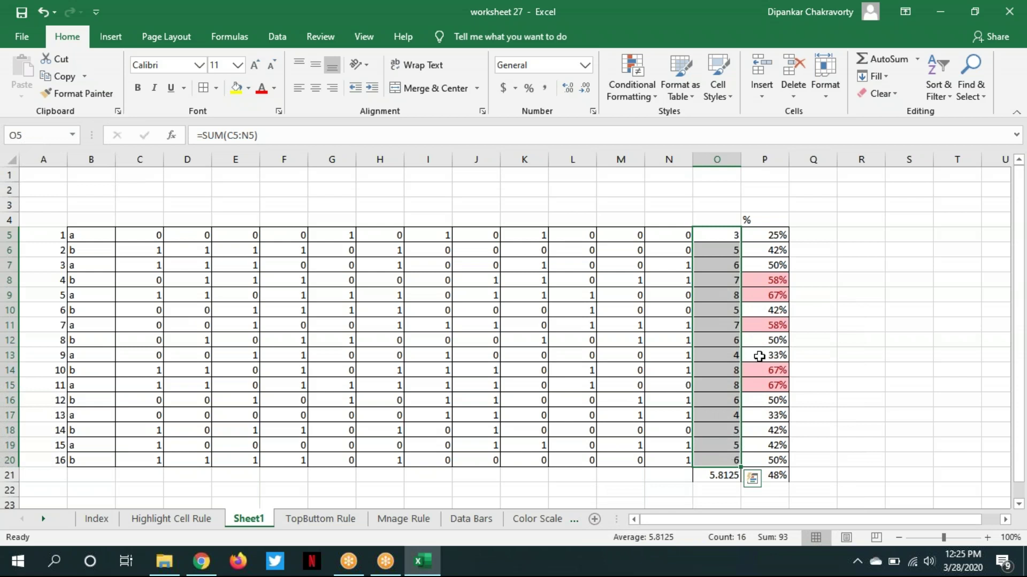
pyautogui.click(657, 99)
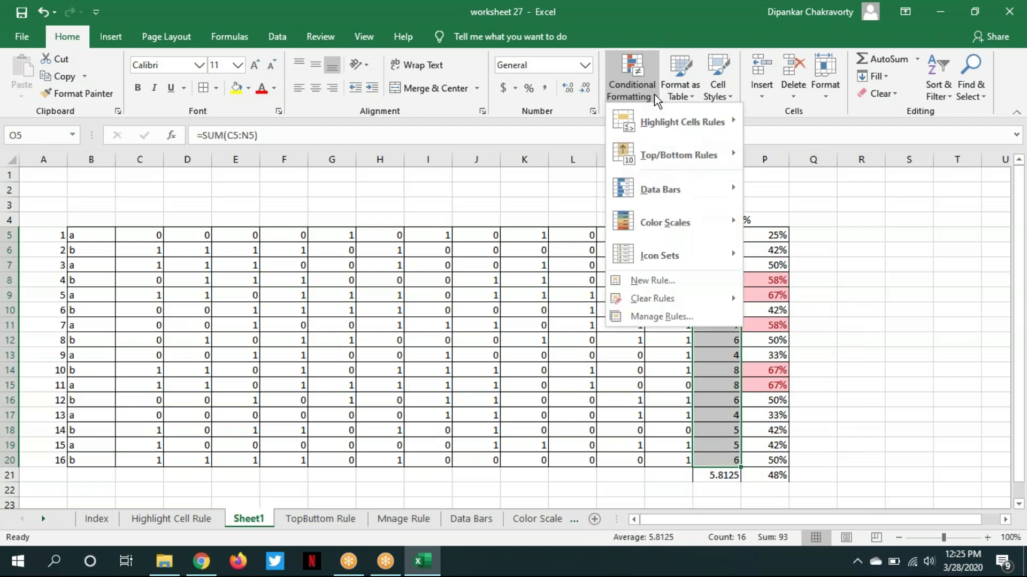
pyautogui.moveTo(731, 152)
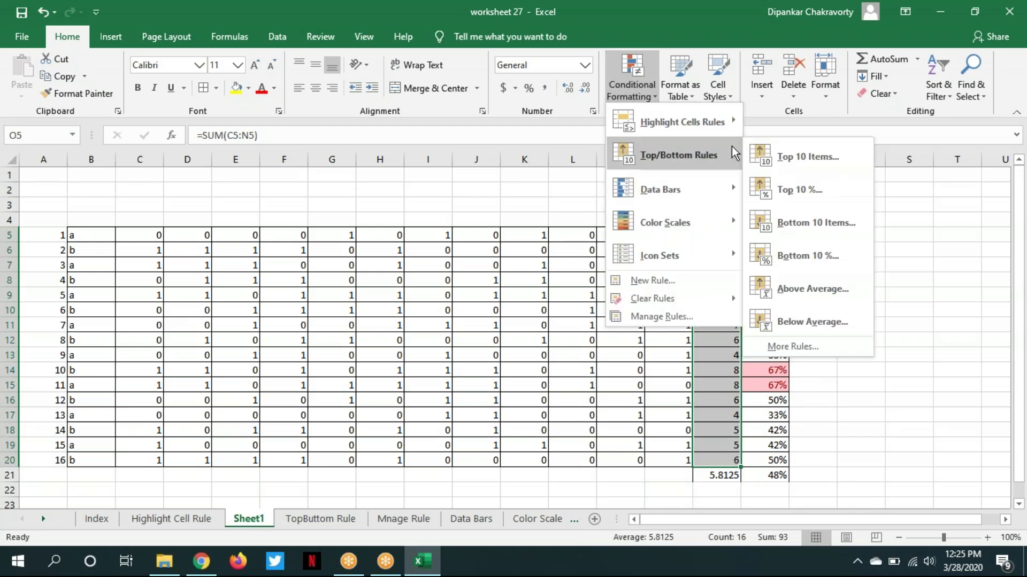
pyautogui.click(816, 299)
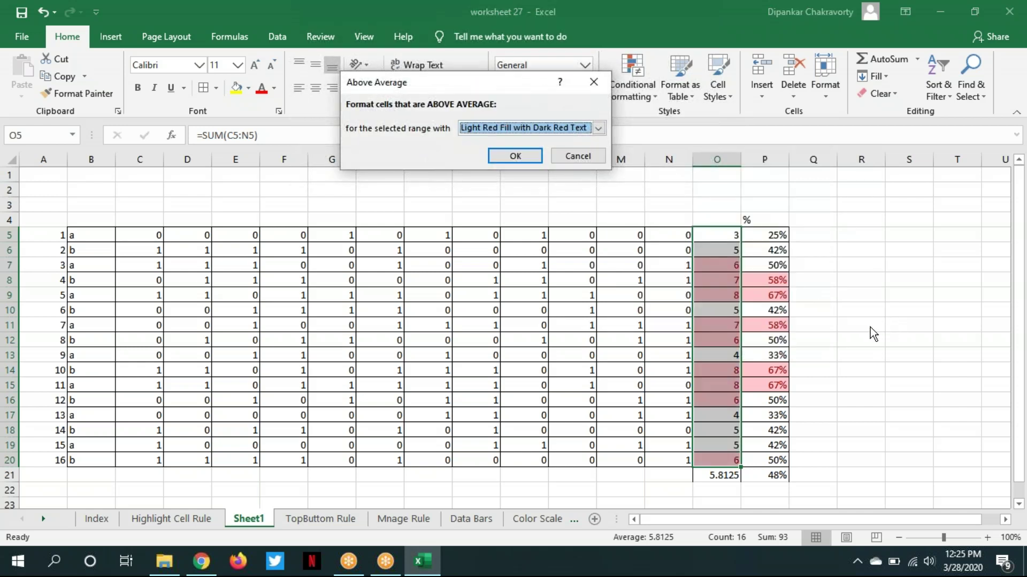
pyautogui.click(516, 159)
pyautogui.click(883, 340)
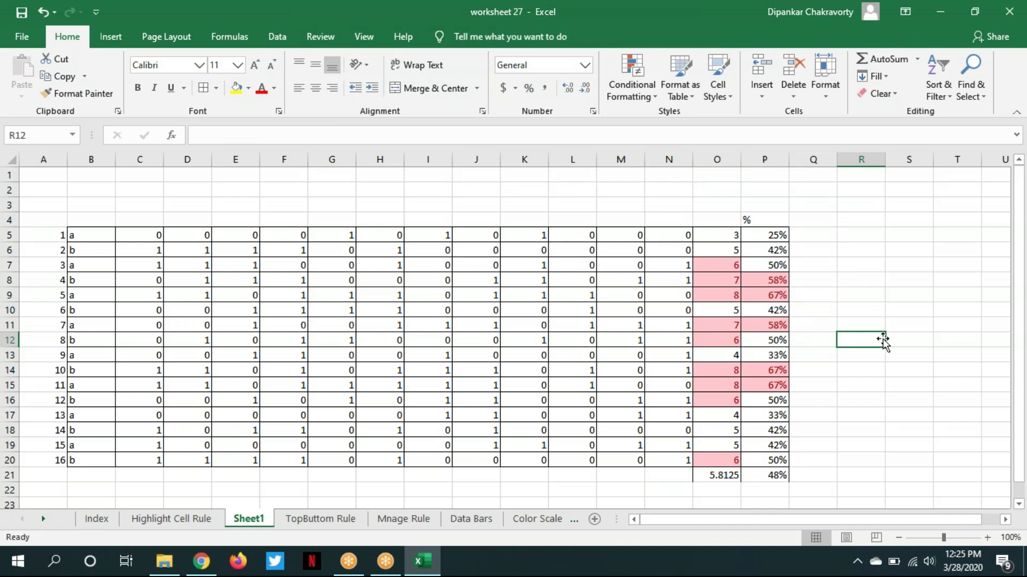
# Undo the Above Average rule and apply a Below Average rule to O5:O20 with Light Red Fill with Dark Red Text
pyautogui.hotkey('ctrl', 'z')
pyautogui.moveTo(717, 234); pyautogui.dragTo(722, 461)
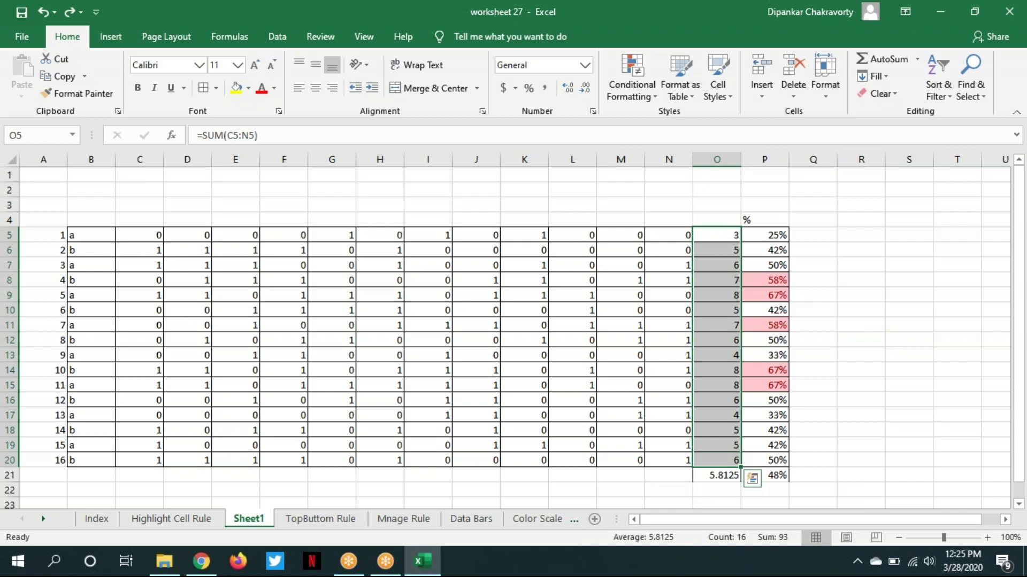
pyautogui.click(632, 88)
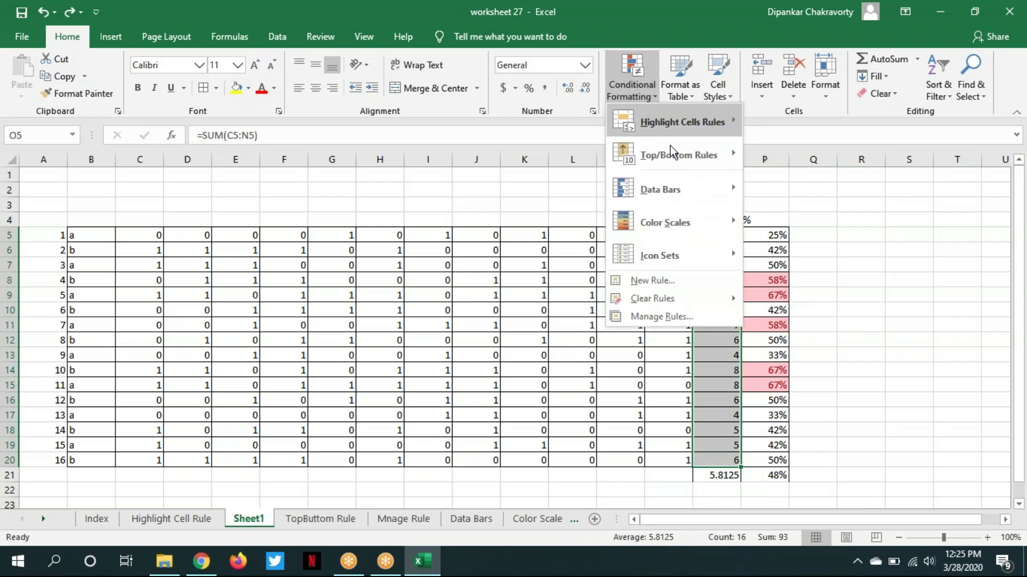
pyautogui.moveTo(699, 166)
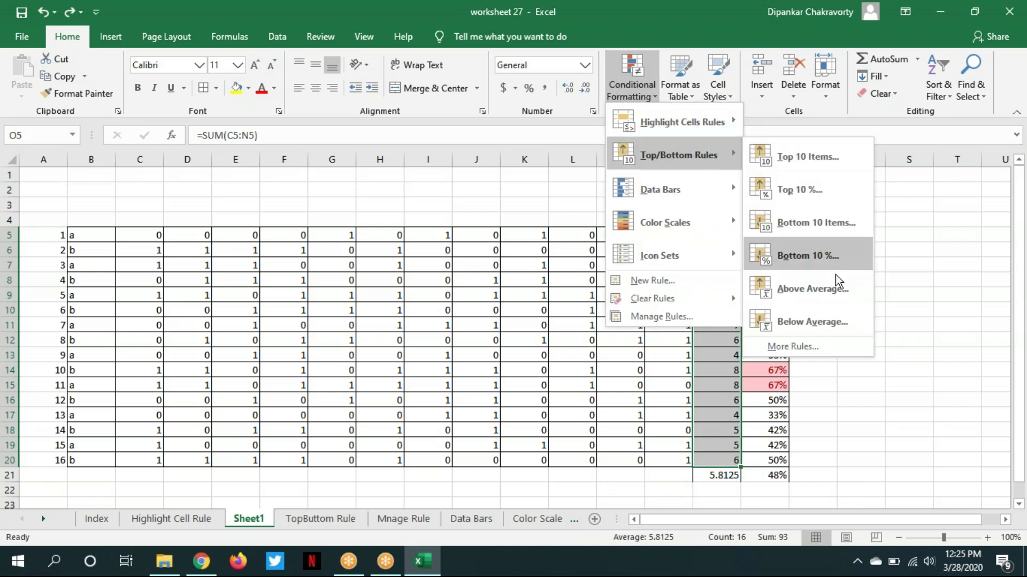
pyautogui.click(830, 326)
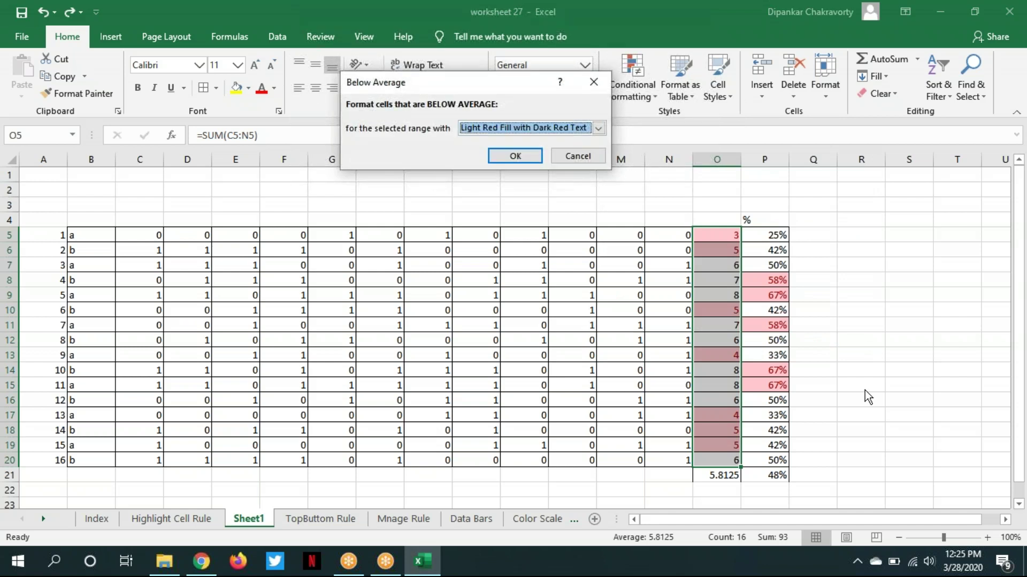
pyautogui.click(515, 156)
pyautogui.moveTo(946, 370); pyautogui.dragTo(903, 369)
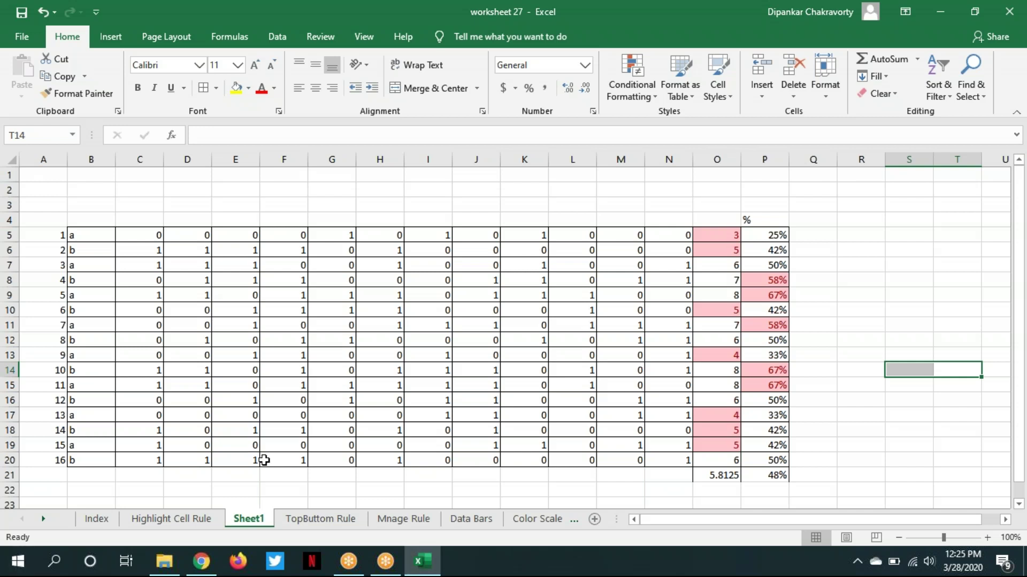
# Switch to the Data Bars sheet and widen column A
pyautogui.click(302, 522)
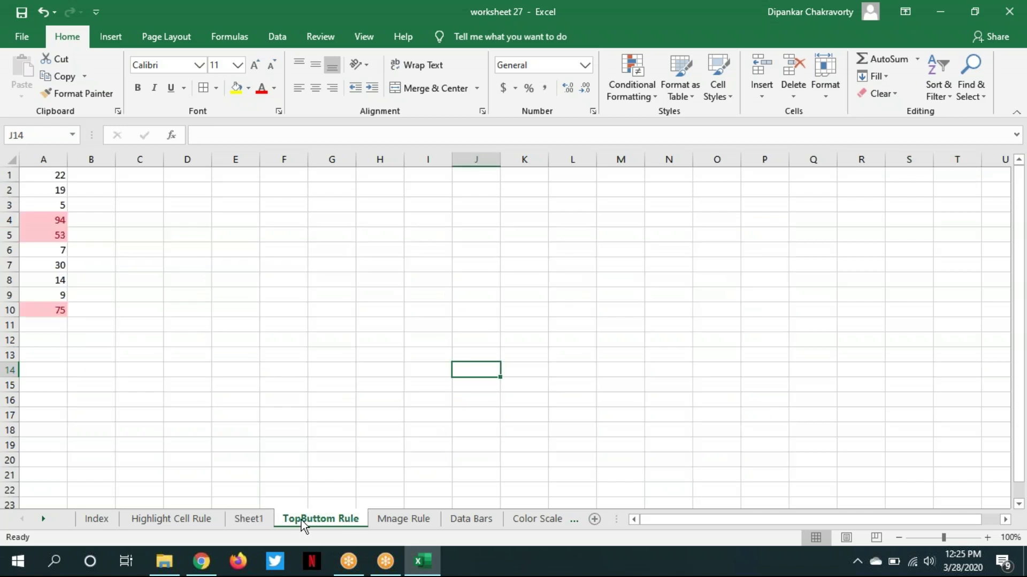
pyautogui.click(466, 520)
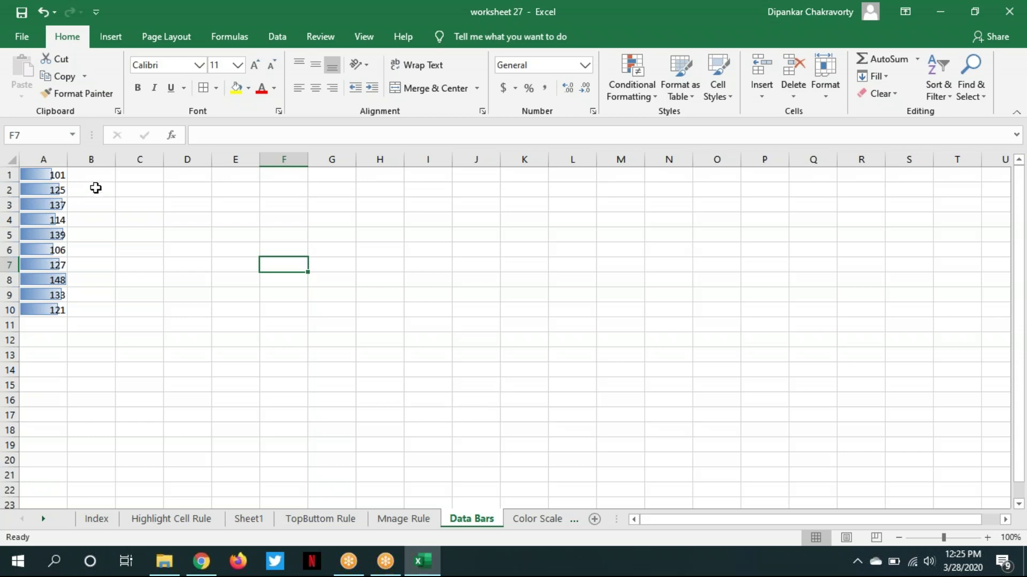
pyautogui.moveTo(67, 159); pyautogui.dragTo(95, 162)
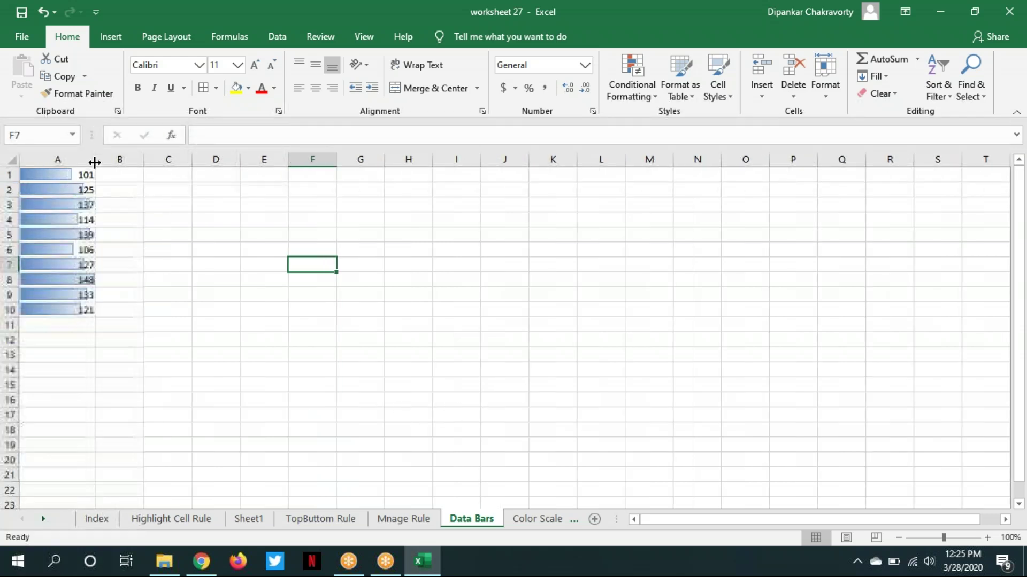
pyautogui.click(159, 237)
pyautogui.click(52, 175)
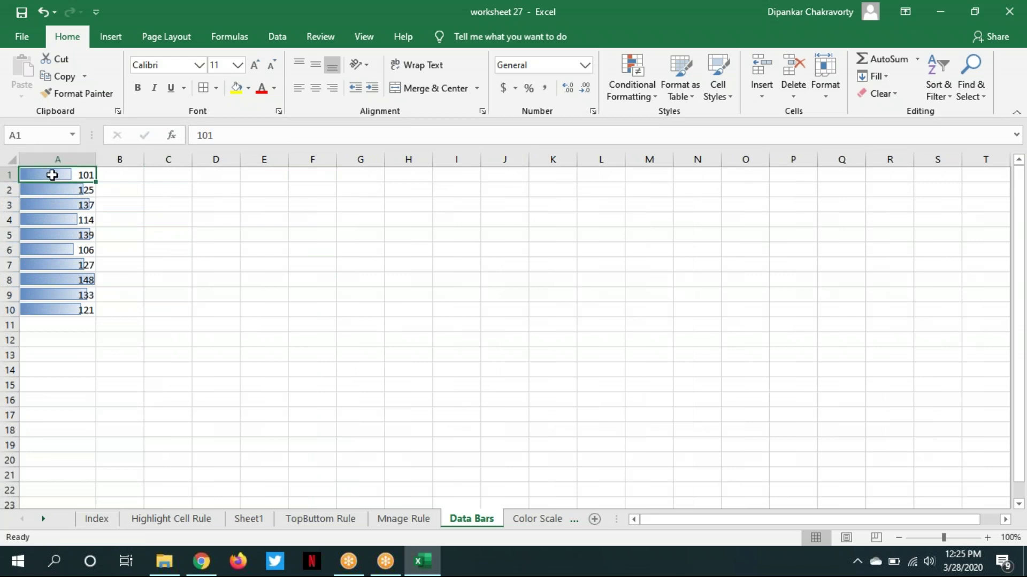
# Clear the conditional formatting rules from the entire Data Bars sheet
pyautogui.click(282, 297)
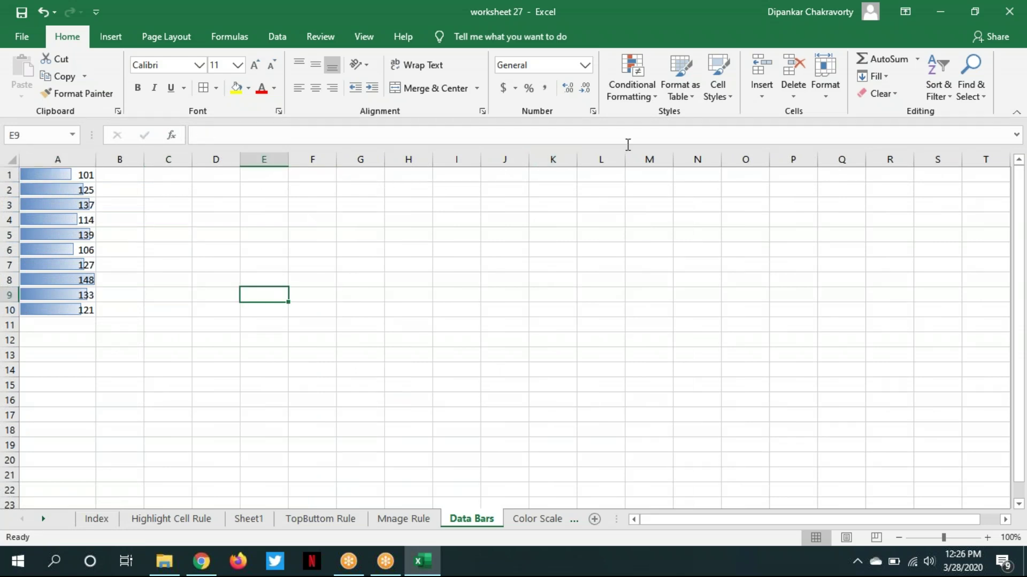
pyautogui.click(658, 98)
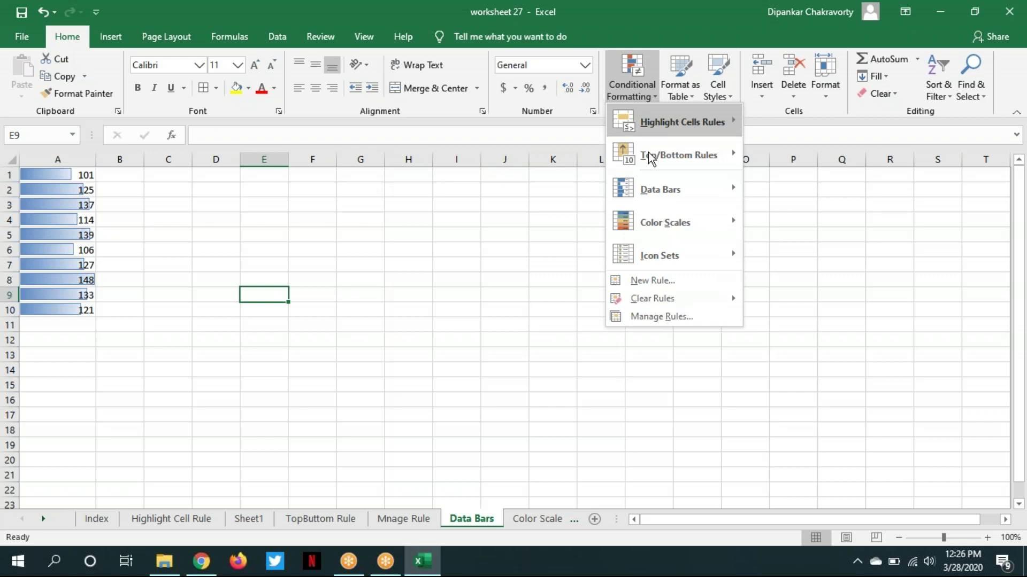
pyautogui.moveTo(659, 299)
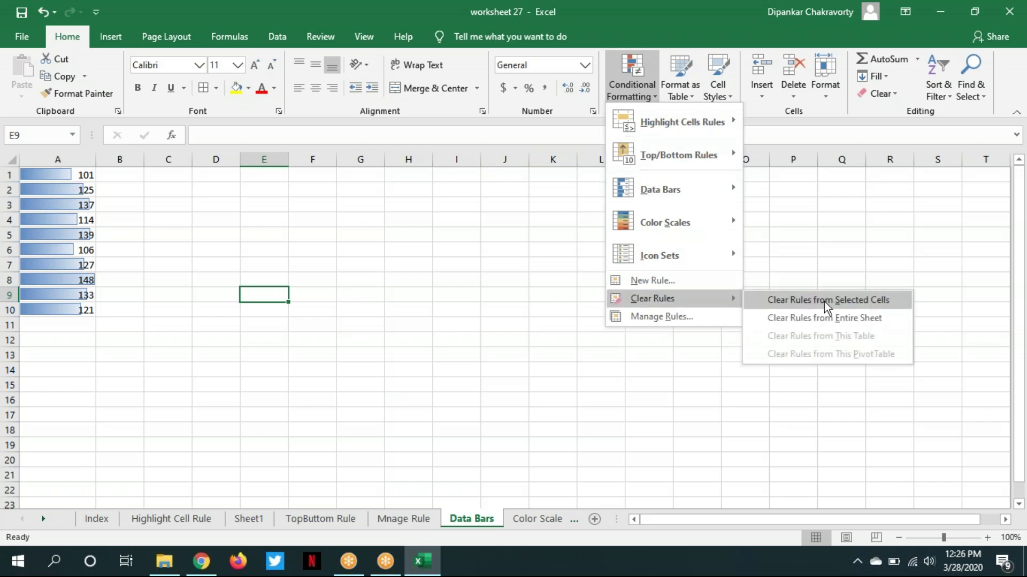
pyautogui.click(826, 318)
pyautogui.click(484, 338)
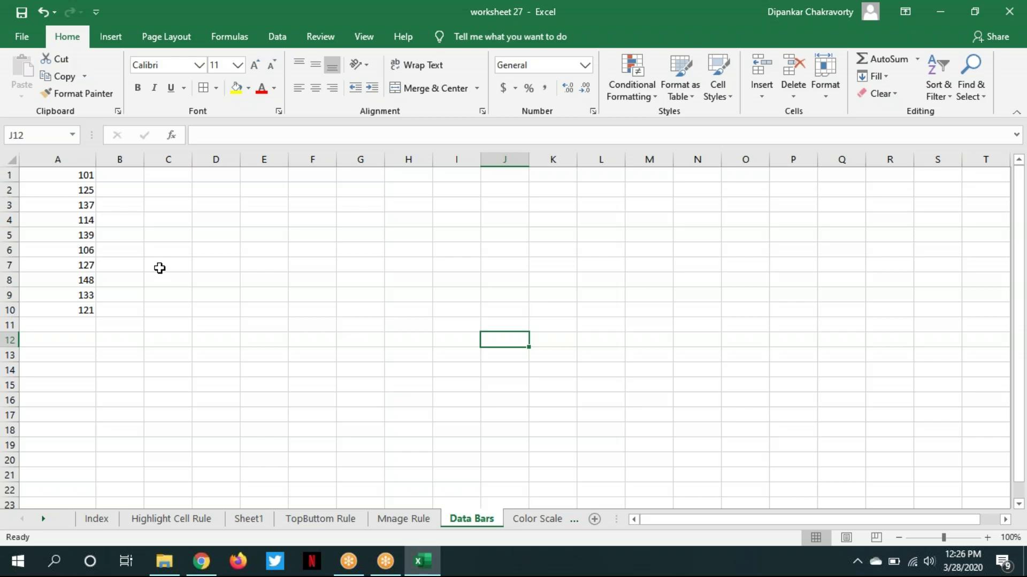
pyautogui.click(62, 280)
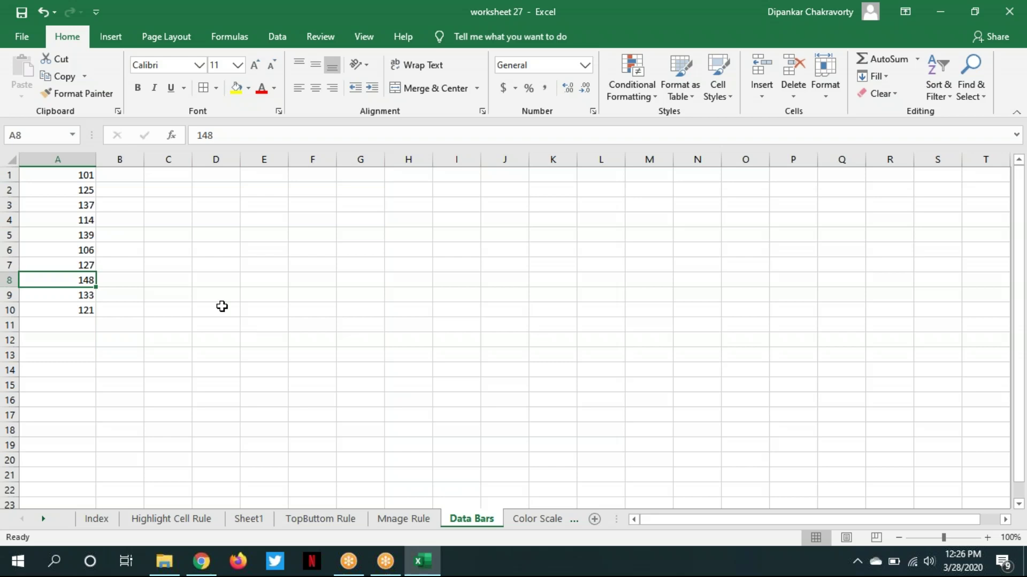
# Apply magenta solid-fill data bars to A1:A10 and widen column A to about twice its width
pyautogui.moveTo(56, 177); pyautogui.dragTo(71, 311)
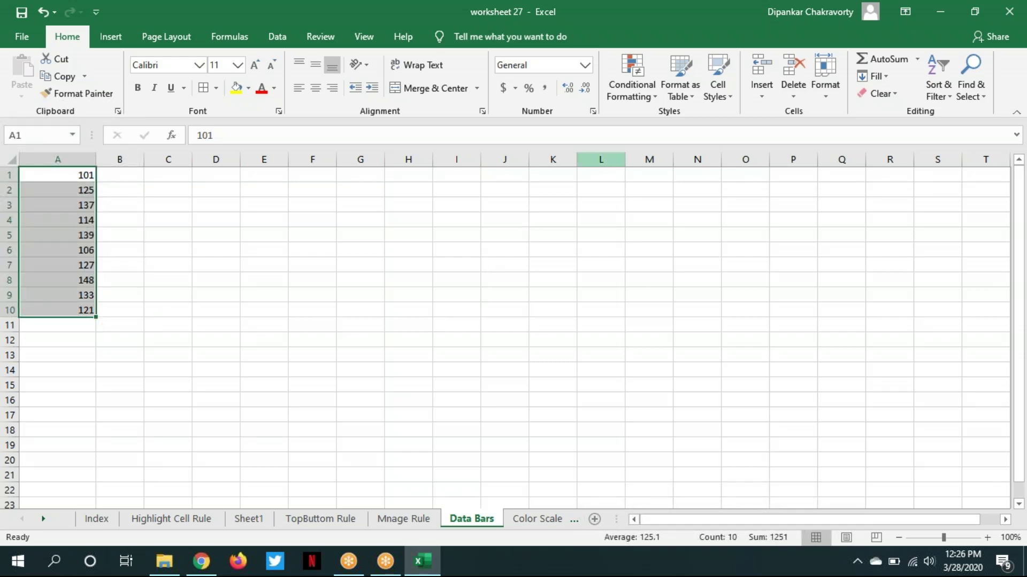
pyautogui.click(653, 99)
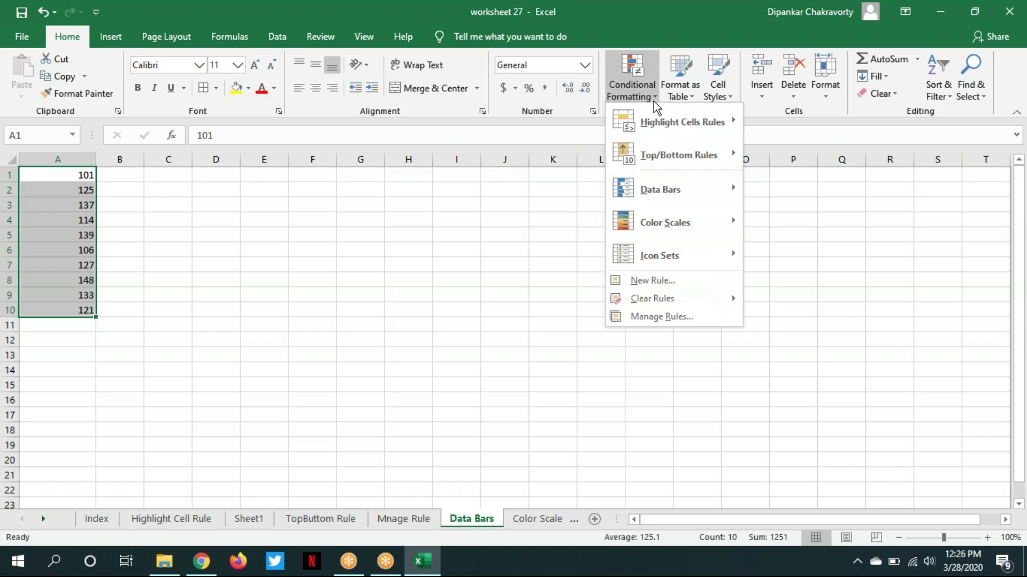
pyautogui.moveTo(682, 193)
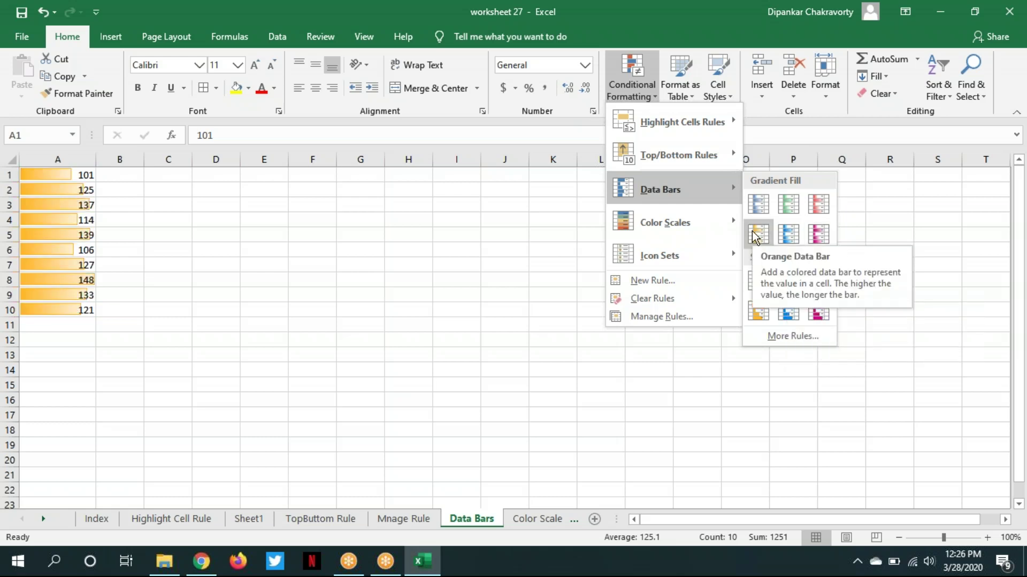
pyautogui.click(817, 313)
pyautogui.click(374, 319)
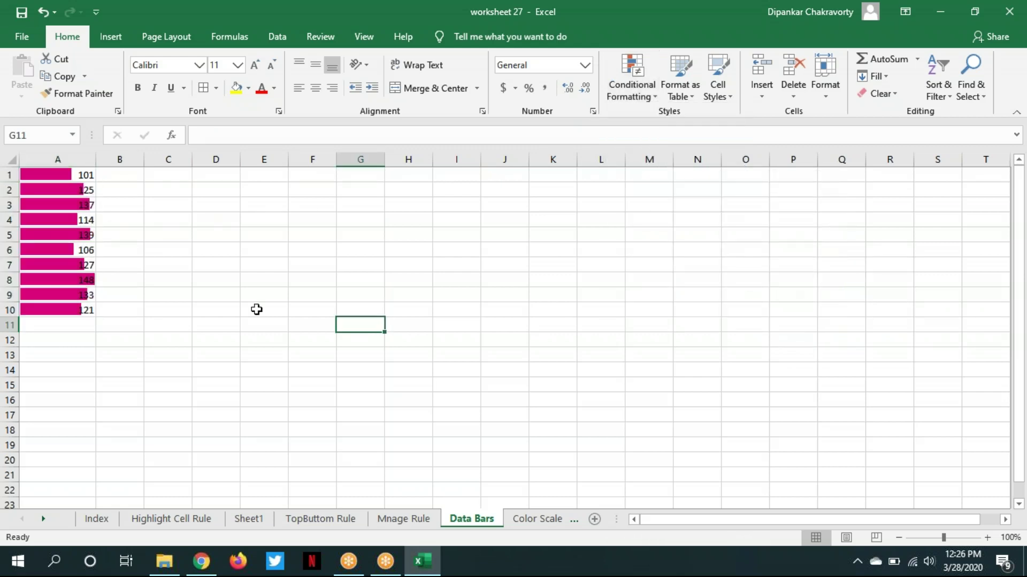
pyautogui.moveTo(95, 161); pyautogui.dragTo(178, 171)
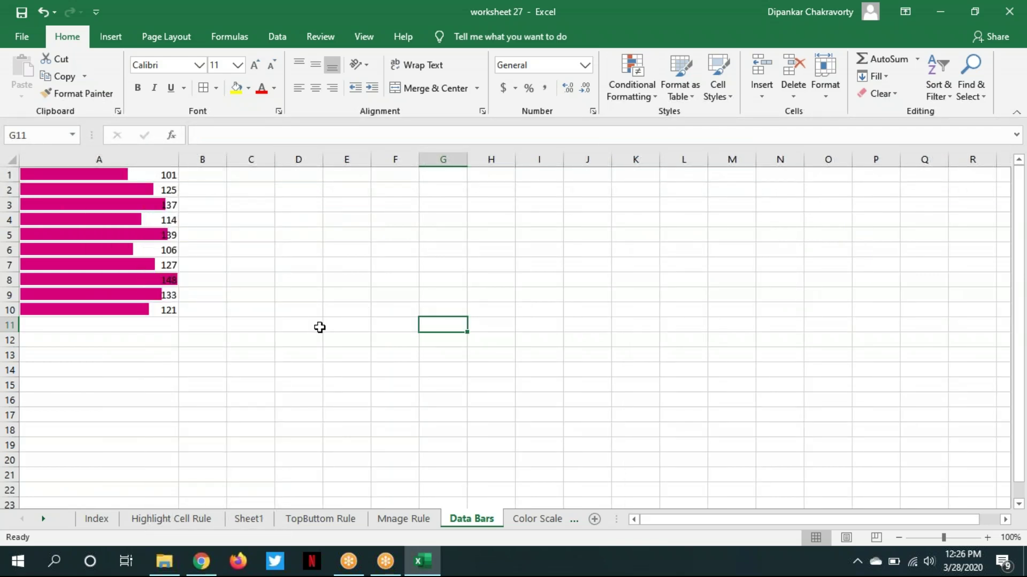
pyautogui.click(122, 280)
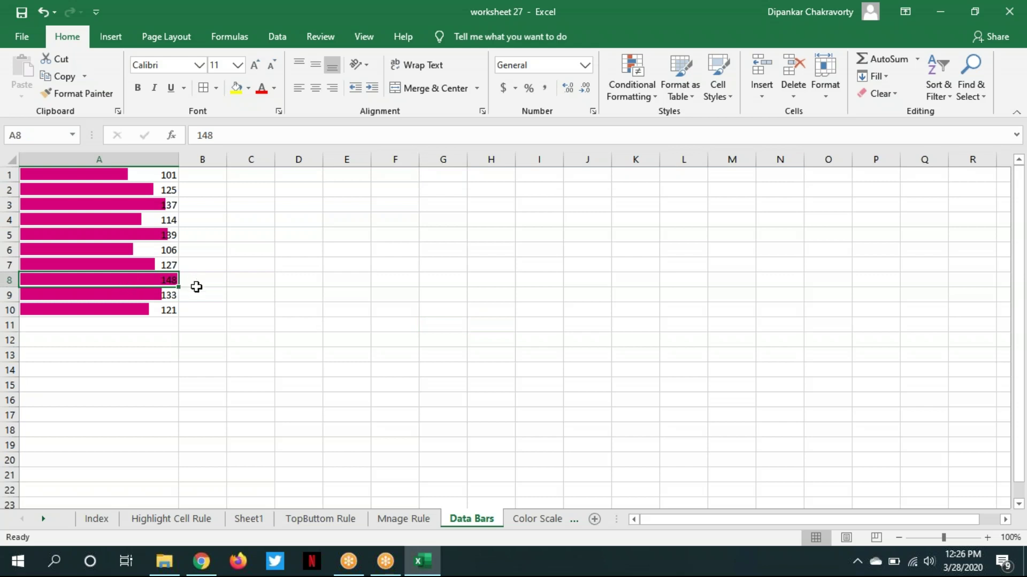
# Set the value in cell A1 to 0
pyautogui.click(167, 175)
pyautogui.write('0')
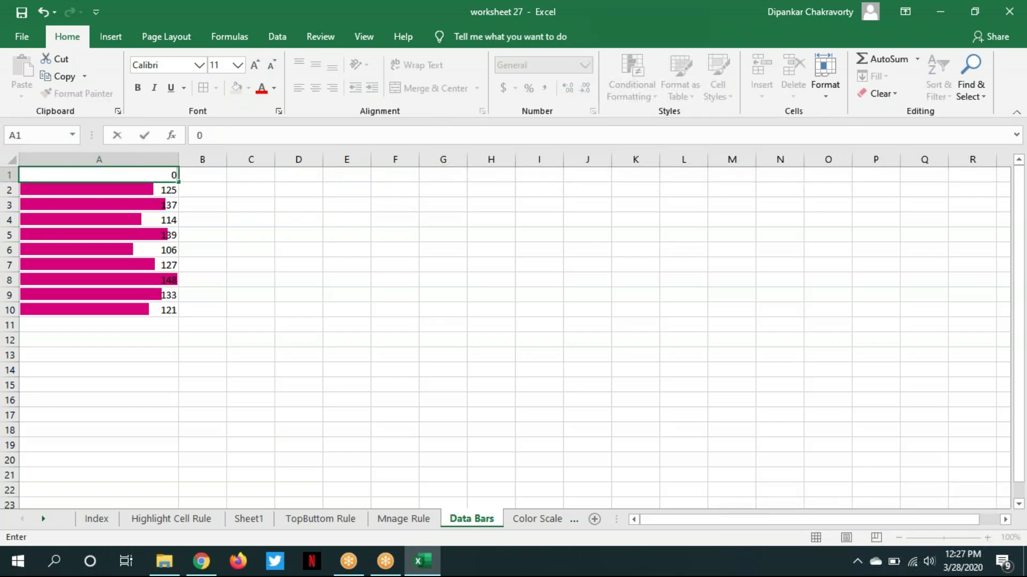
pyautogui.click(286, 344)
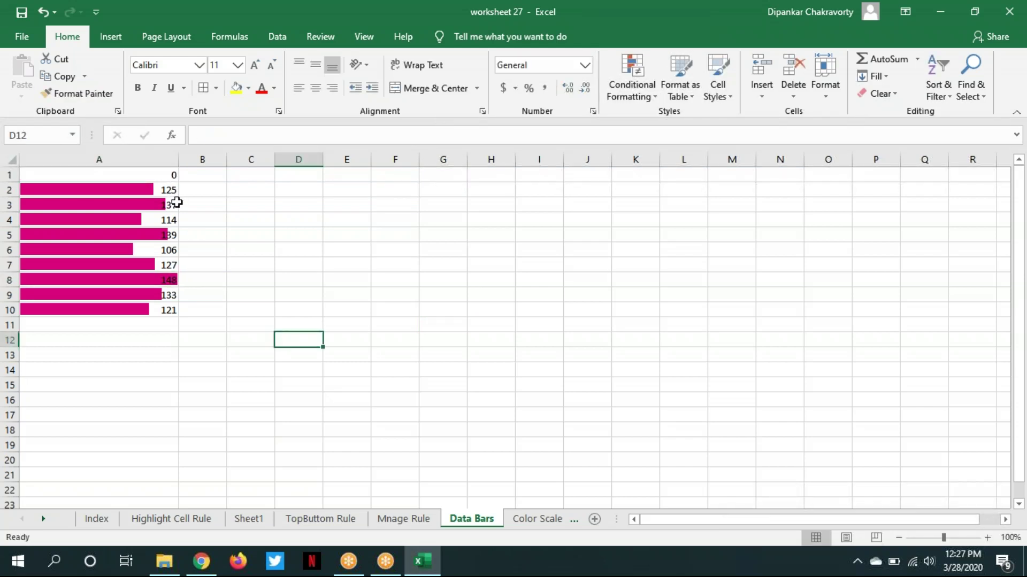
# Set the value in cell A1 to 4 and the value in A8 to 45
pyautogui.click(157, 175)
pyautogui.write('4')
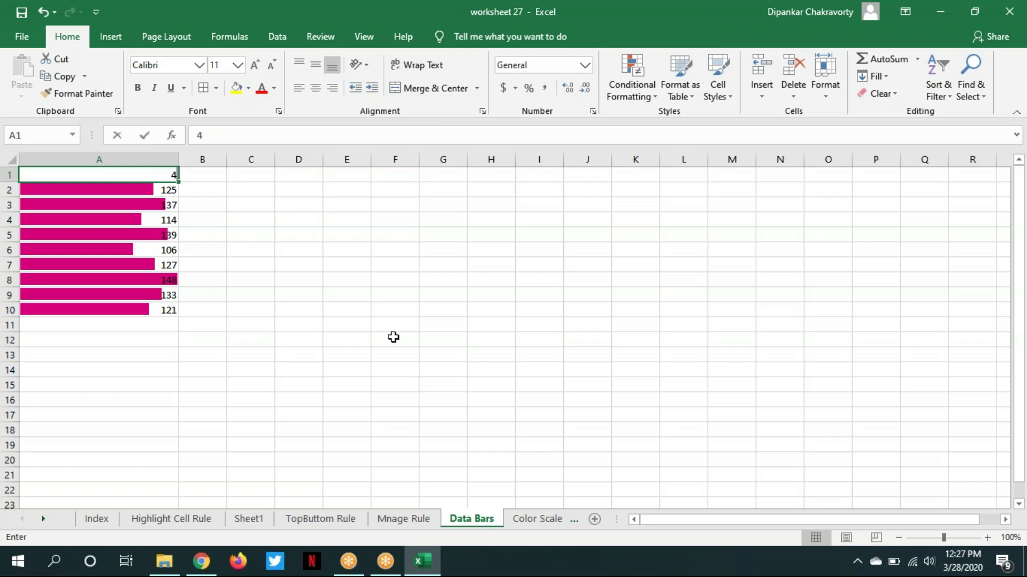
pyautogui.click(332, 432)
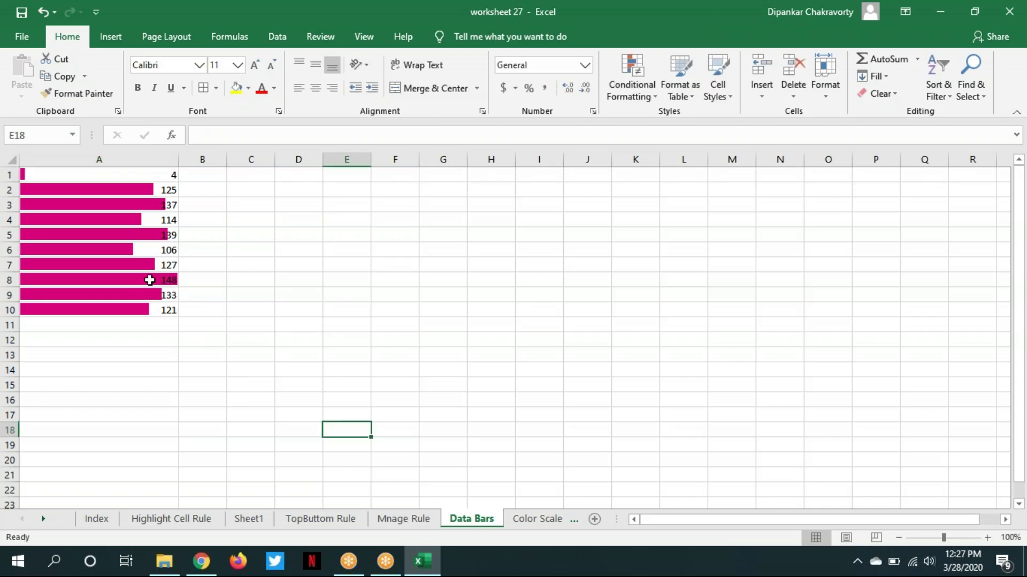
pyautogui.click(149, 280)
pyautogui.write('45')
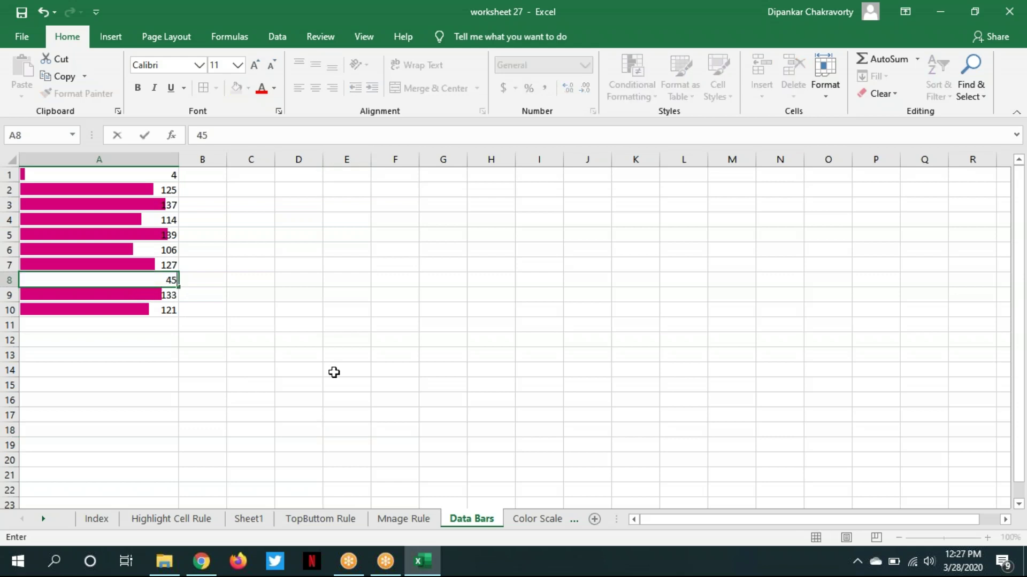
pyautogui.click(240, 404)
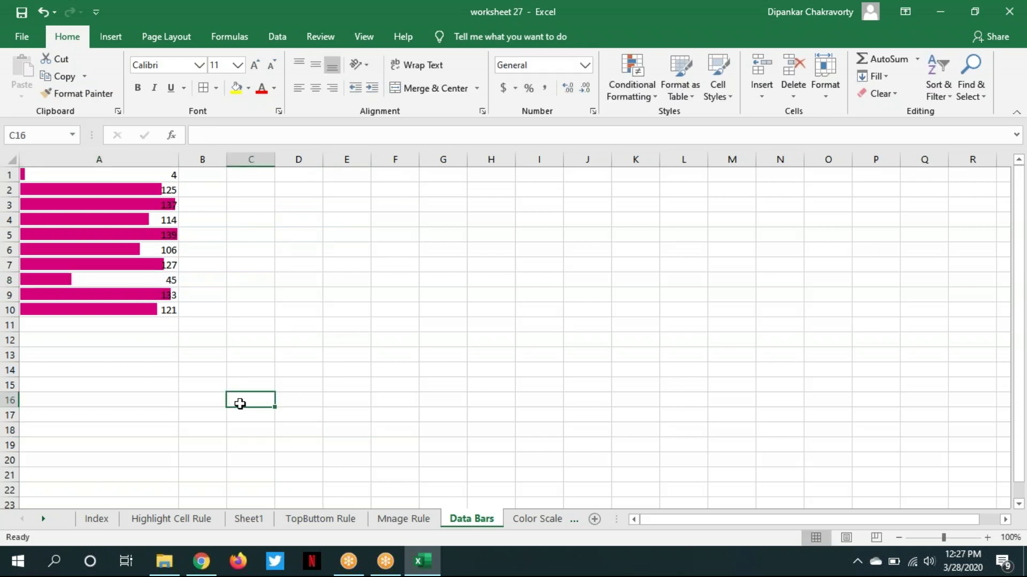
# Replace the values in A5 and A3 with 34 and the value in A9 with 45
pyautogui.click(165, 235)
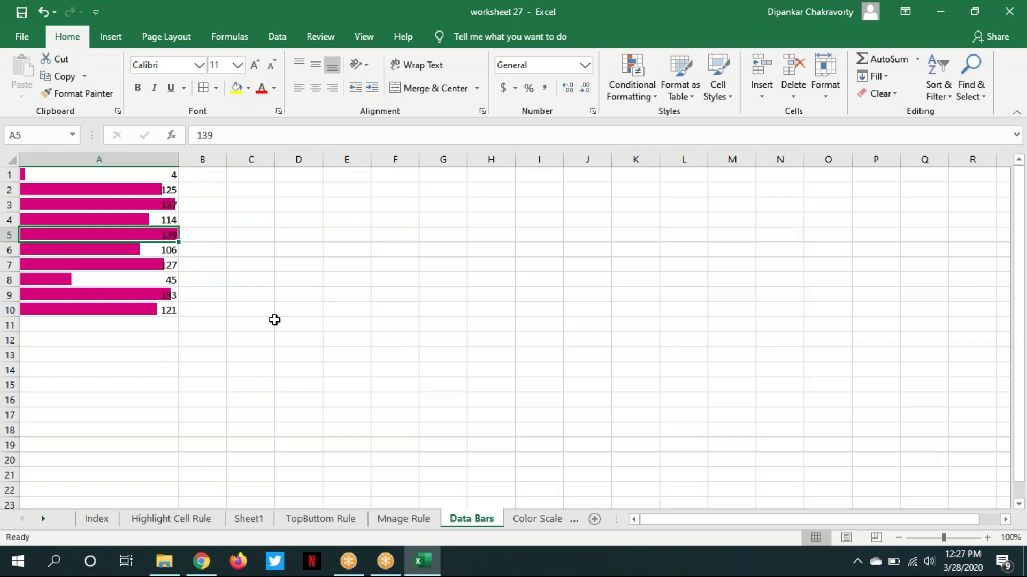
pyautogui.write('34')
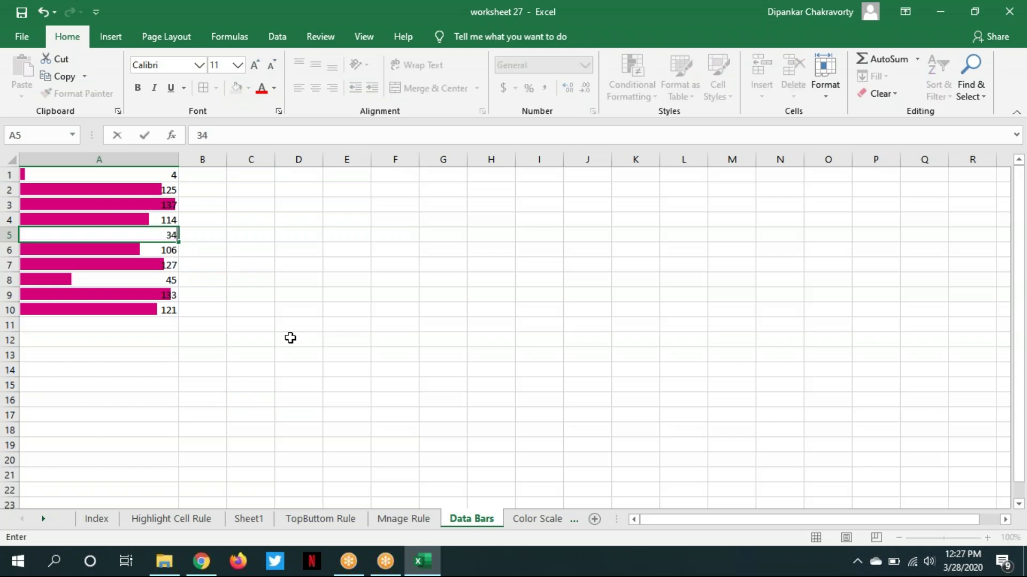
pyautogui.click(294, 367)
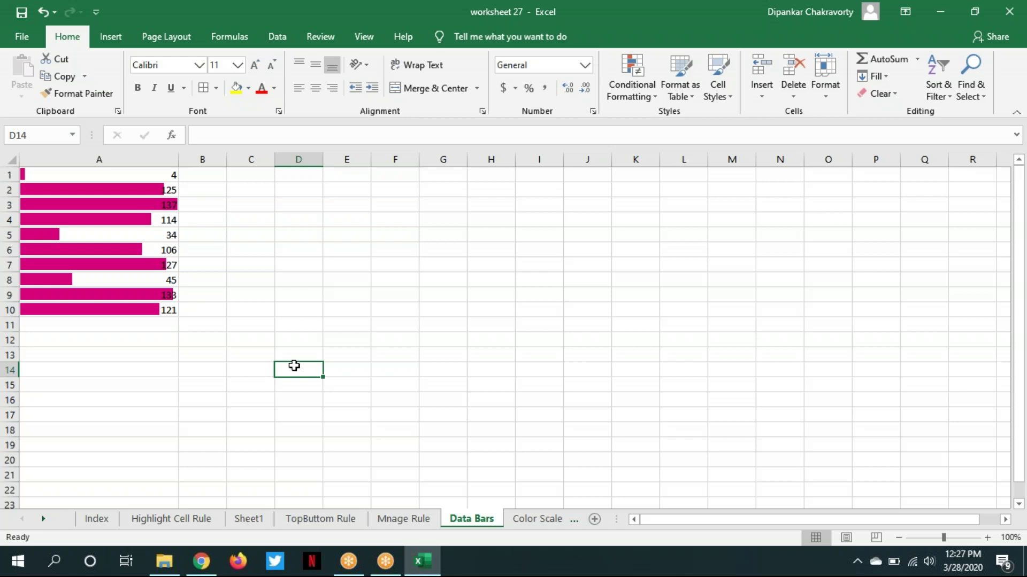
pyautogui.click(167, 205)
pyautogui.write('34')
pyautogui.click(239, 337)
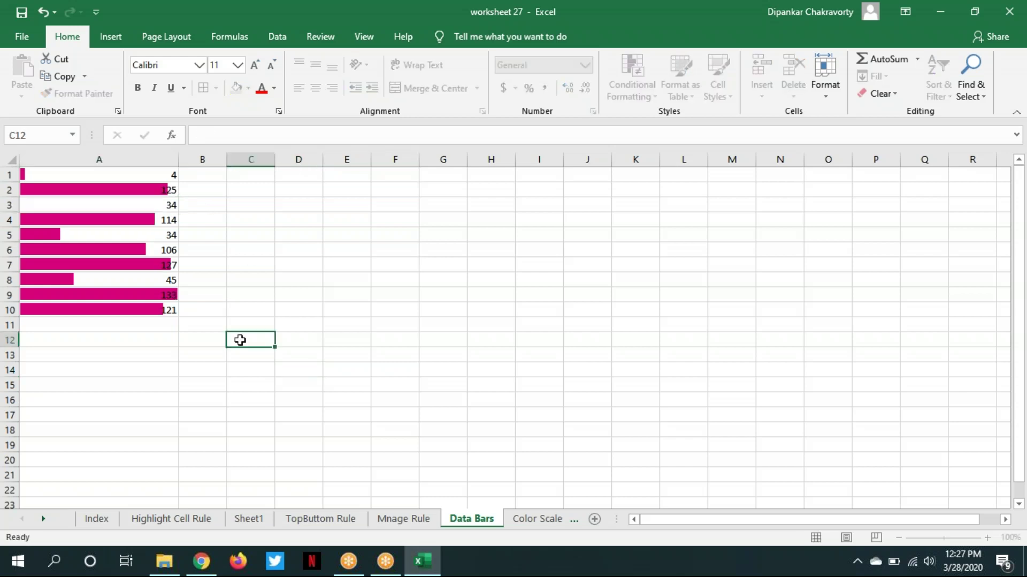
pyautogui.click(142, 293)
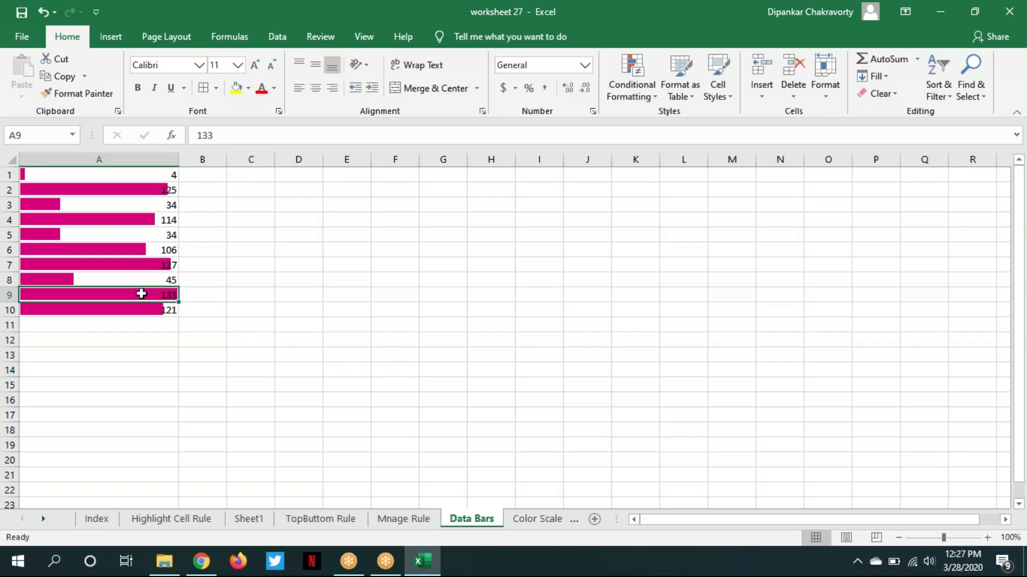
pyautogui.write('45')
pyautogui.click(215, 418)
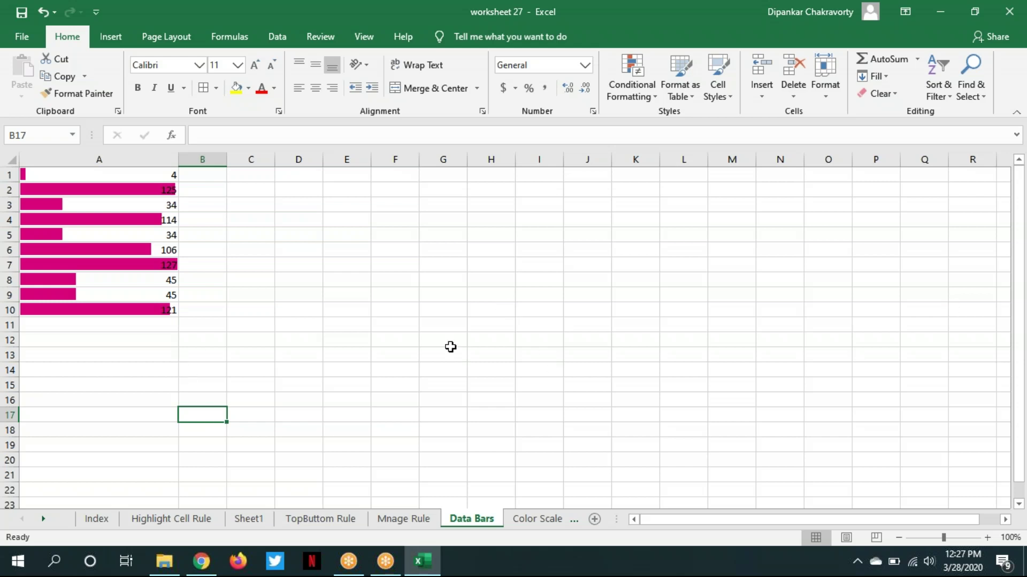
# Apply green gradient-fill data bars to cells A1:A10
pyautogui.moveTo(83, 174); pyautogui.dragTo(101, 311)
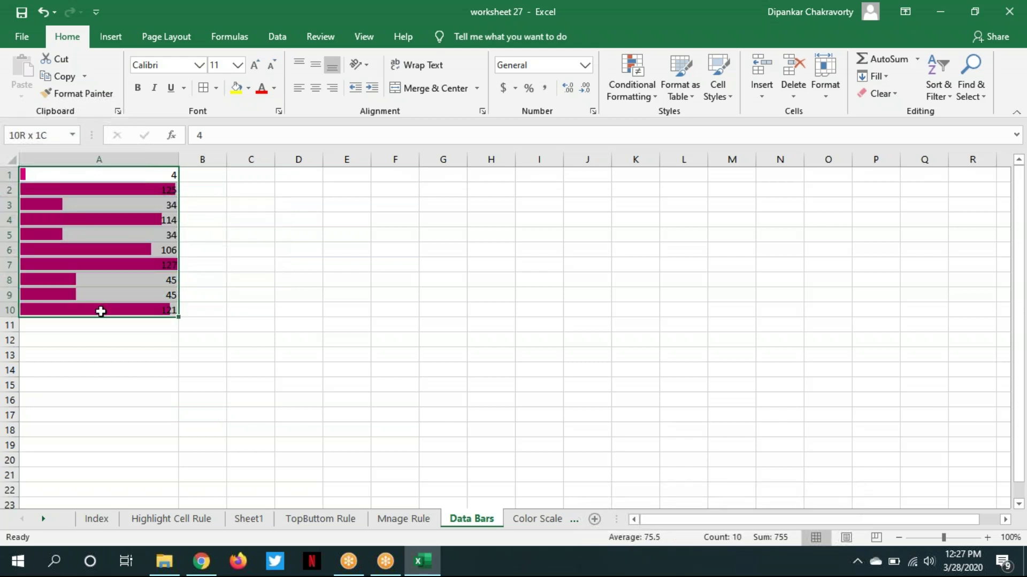
pyautogui.moveTo(101, 312); pyautogui.dragTo(154, 310)
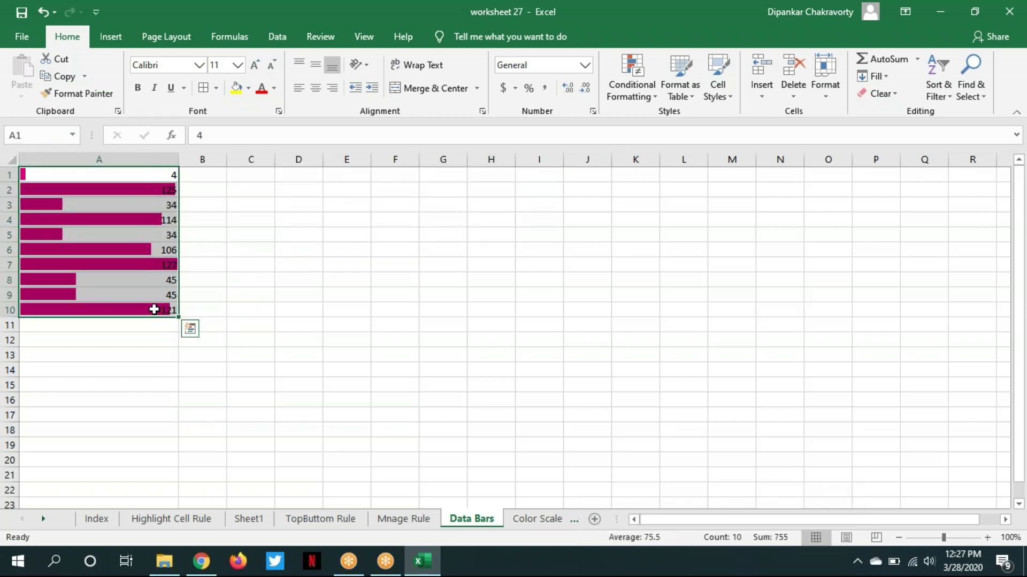
pyautogui.click(652, 96)
pyautogui.moveTo(678, 188)
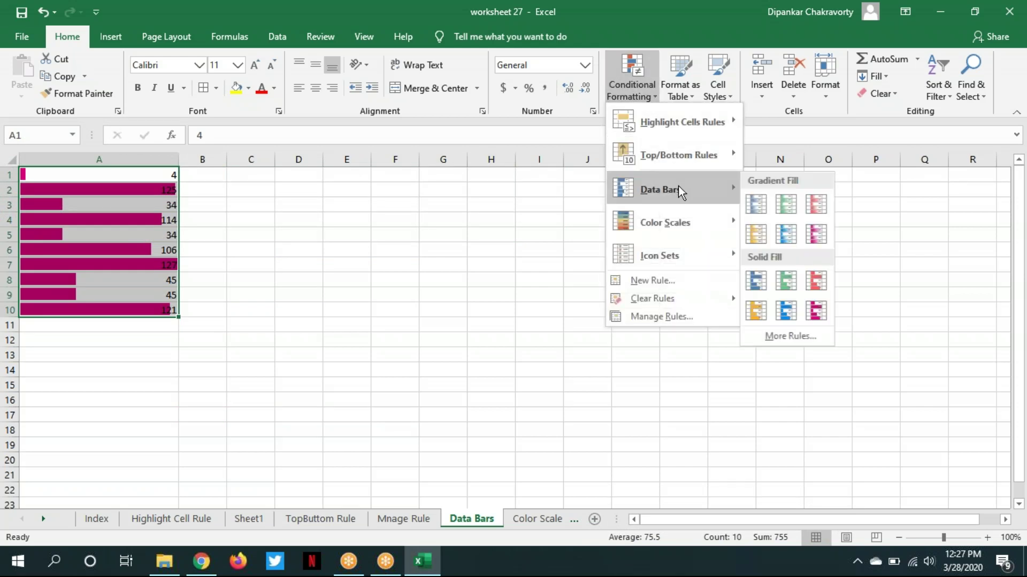
pyautogui.click(782, 203)
pyautogui.click(439, 320)
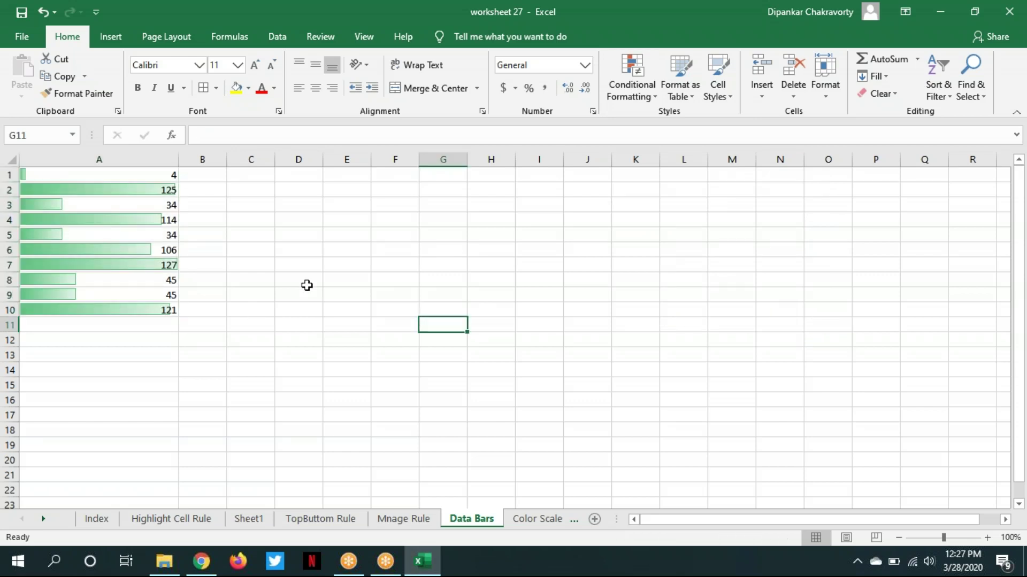
# List the conditional formatting rules for this worksheet and open the Data Bar rule for editing
pyautogui.click(656, 99)
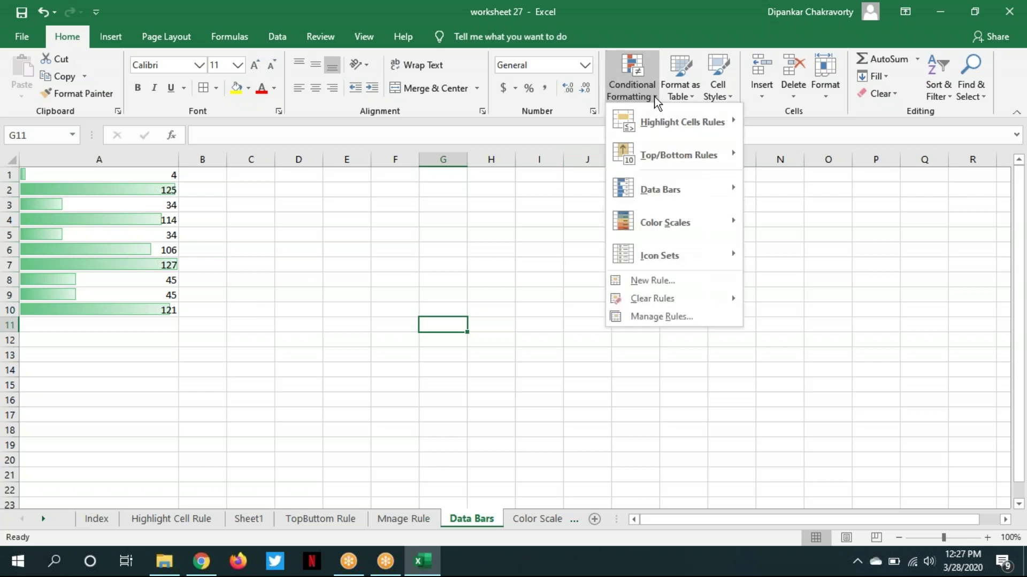
pyautogui.click(646, 317)
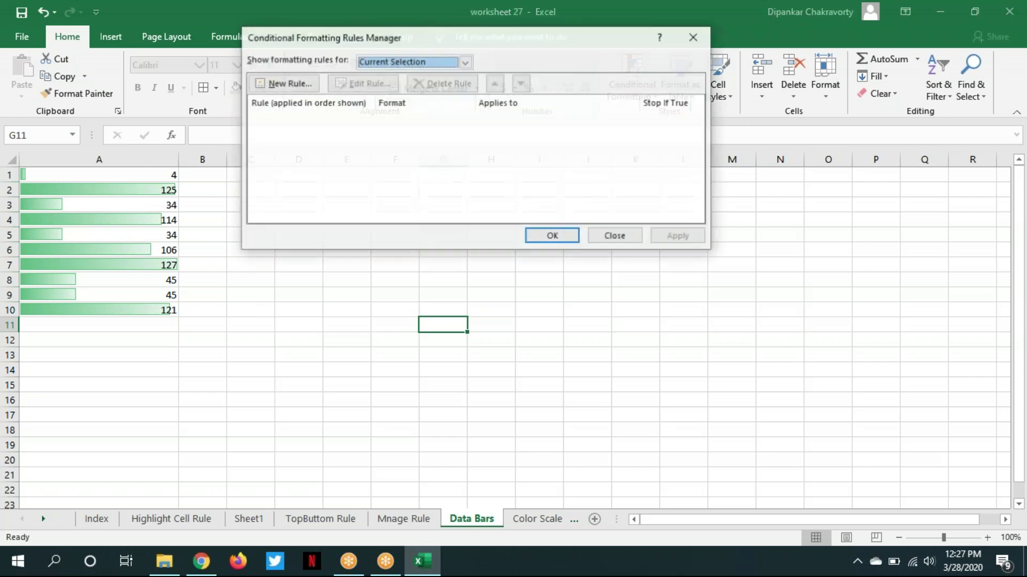
pyautogui.click(465, 63)
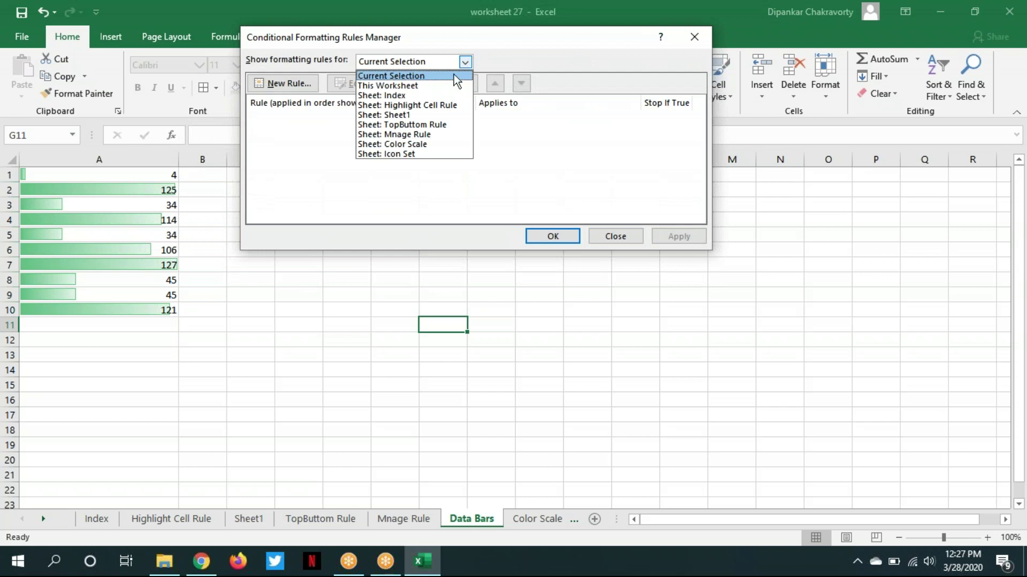
pyautogui.click(437, 87)
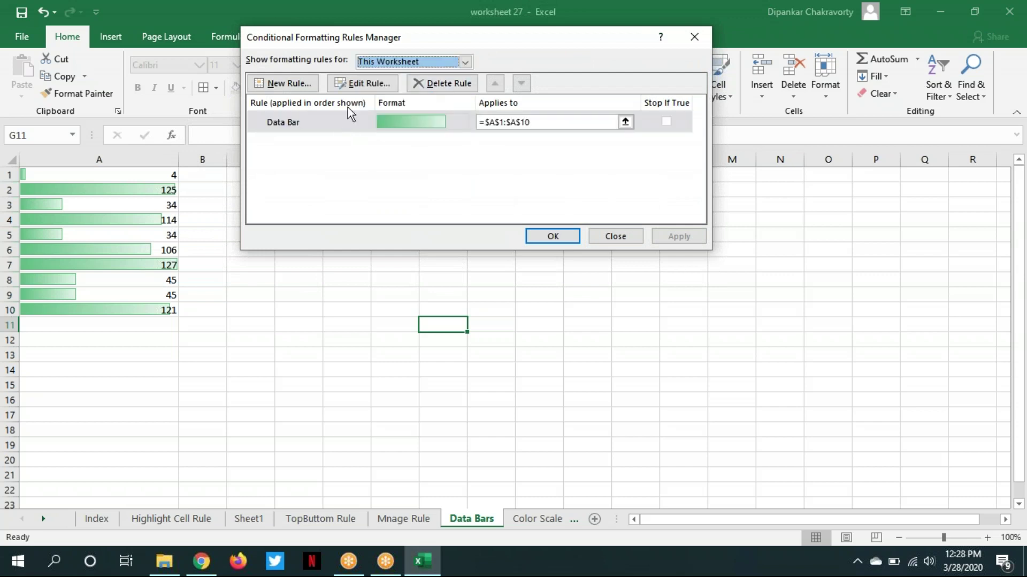
pyautogui.click(360, 85)
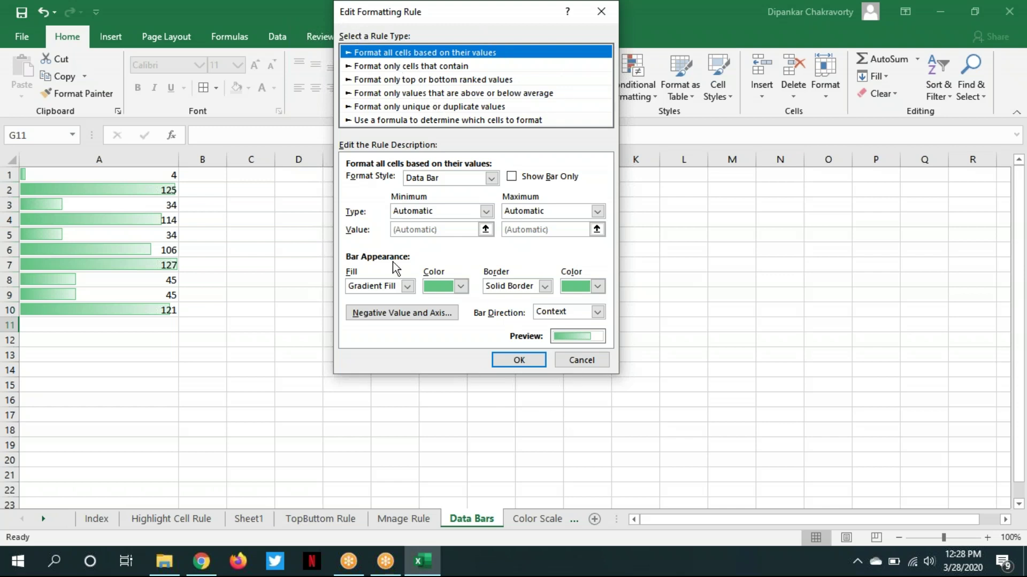
# Set the data bar rule's gradient fill colour to yellow and its solid border colour to orange, and apply the edited rule
pyautogui.click(407, 287)
pyautogui.click(418, 351)
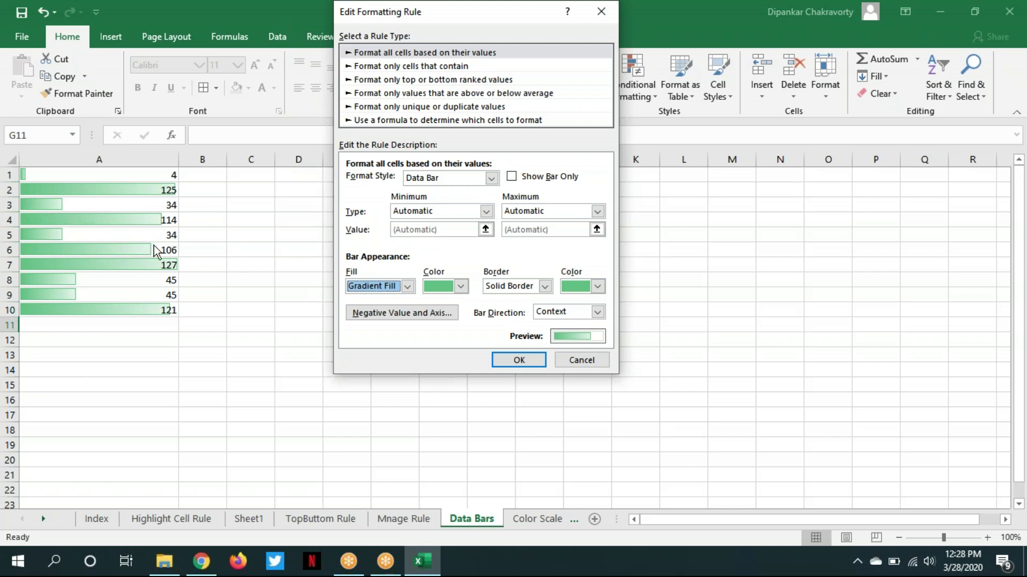
pyautogui.click(461, 287)
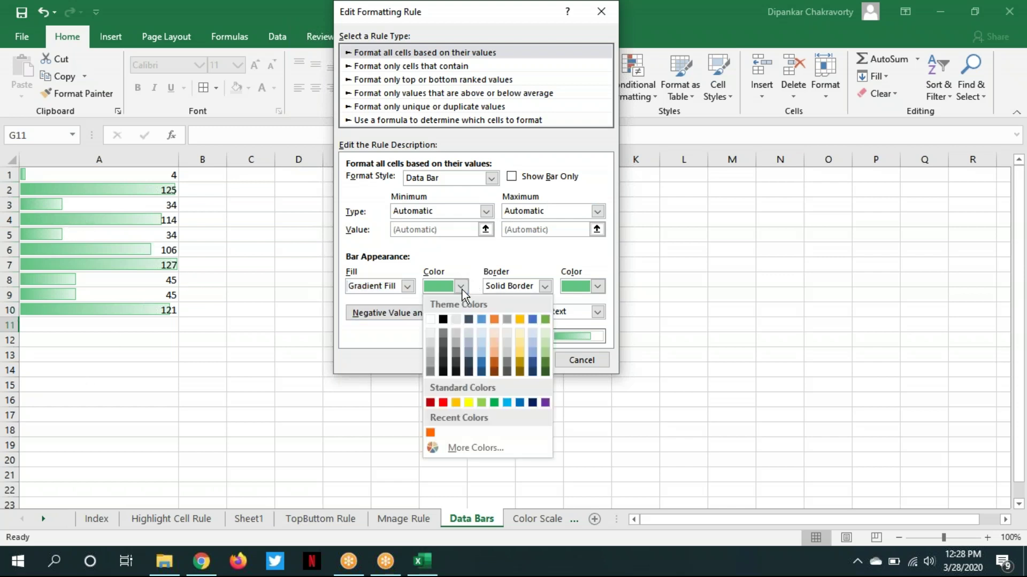
pyautogui.click(469, 404)
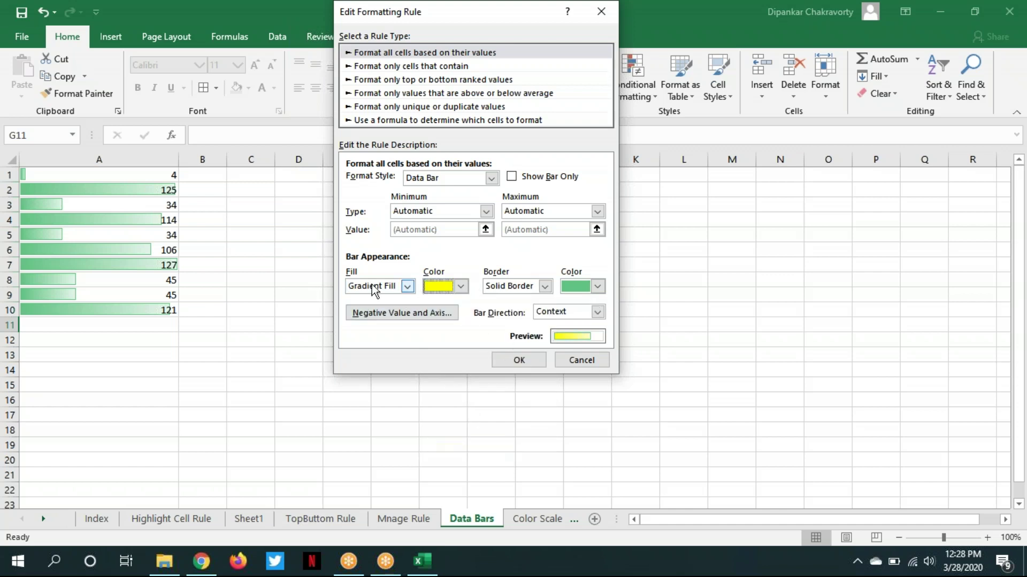
pyautogui.click(596, 287)
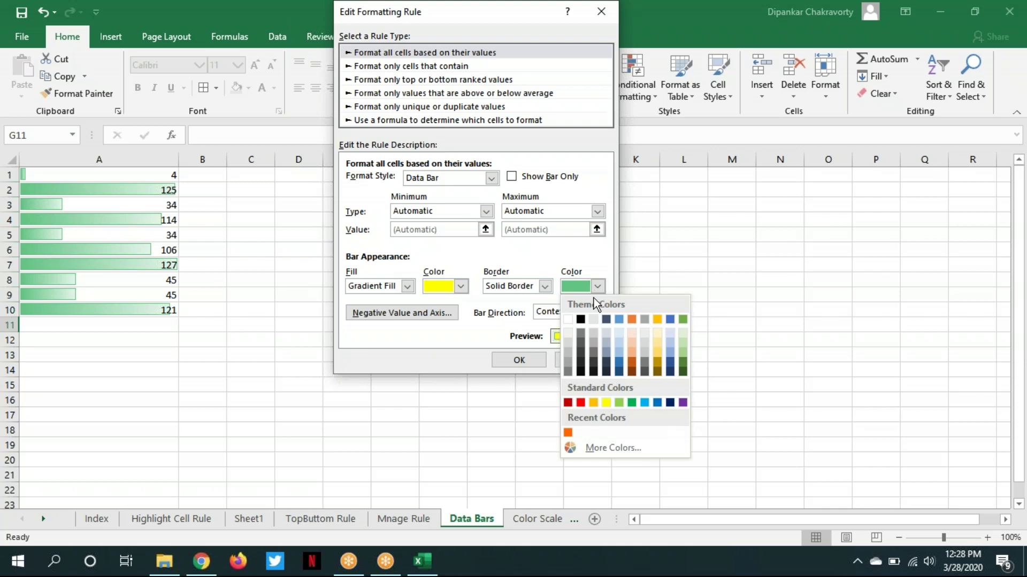
pyautogui.click(593, 403)
pyautogui.click(518, 358)
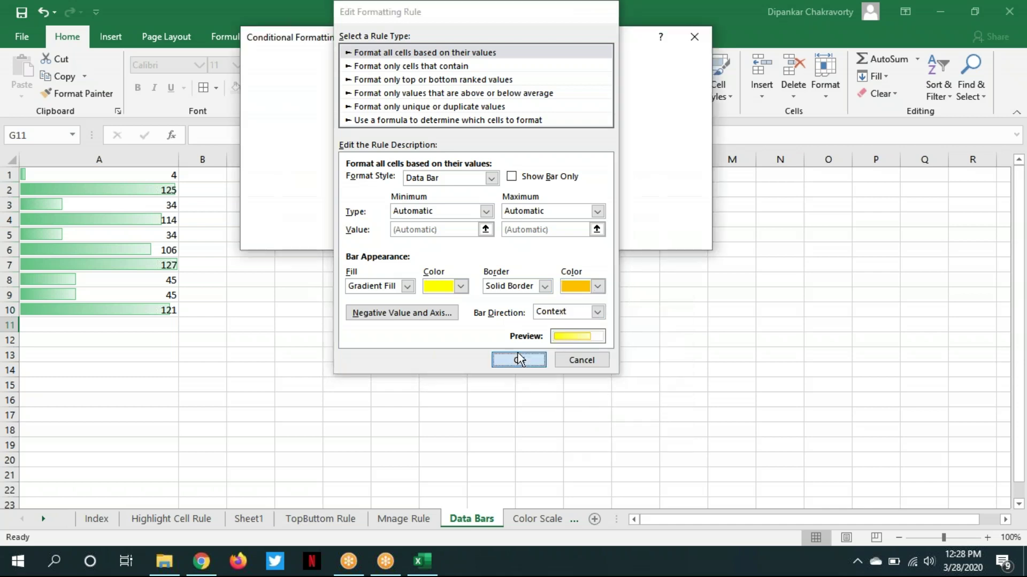
pyautogui.click(556, 235)
pyautogui.click(561, 384)
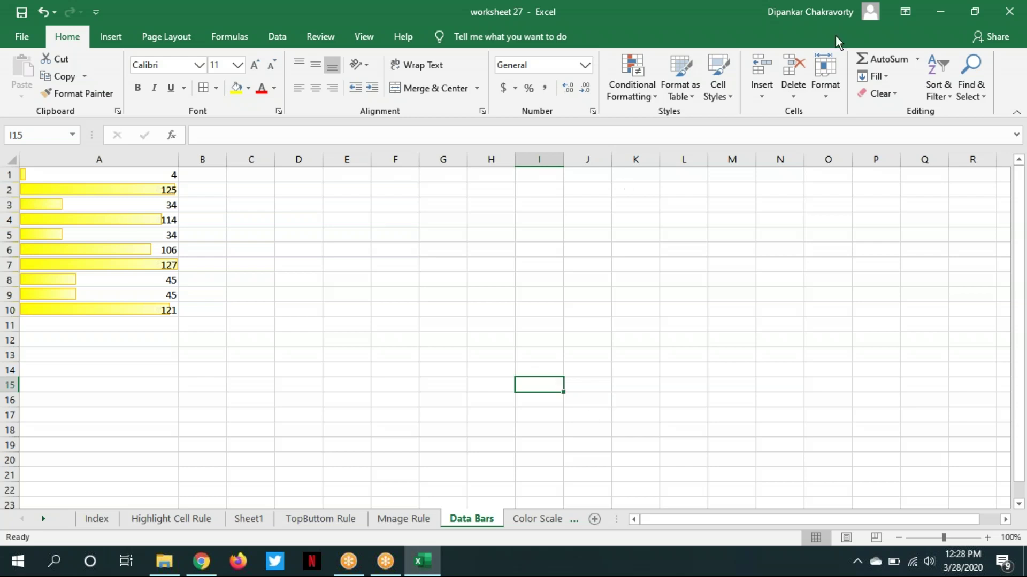
pyautogui.click(872, 88)
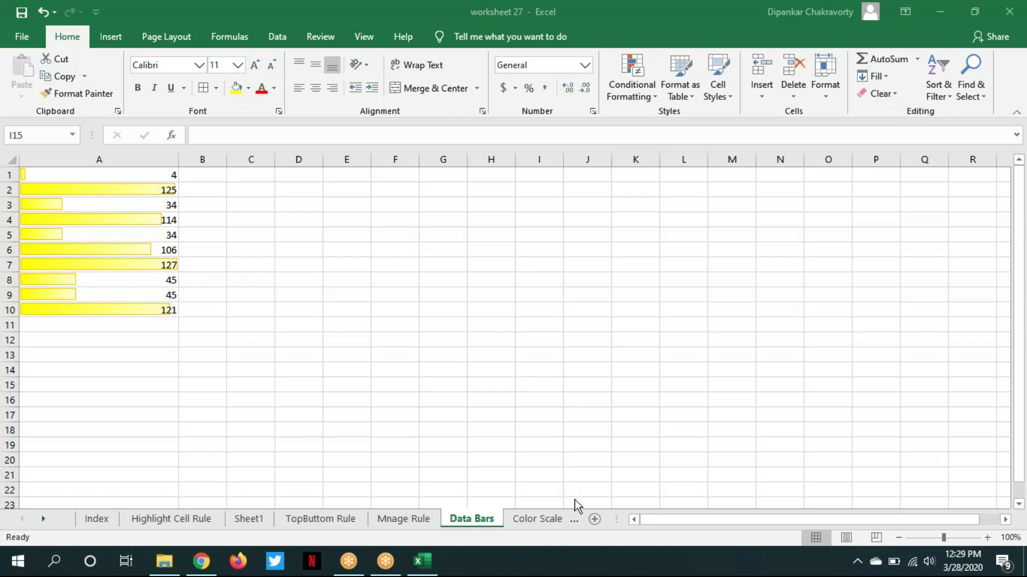
# Go to the Color Scale sheet and clear the conditional formatting rules from the entire sheet
pyautogui.click(551, 520)
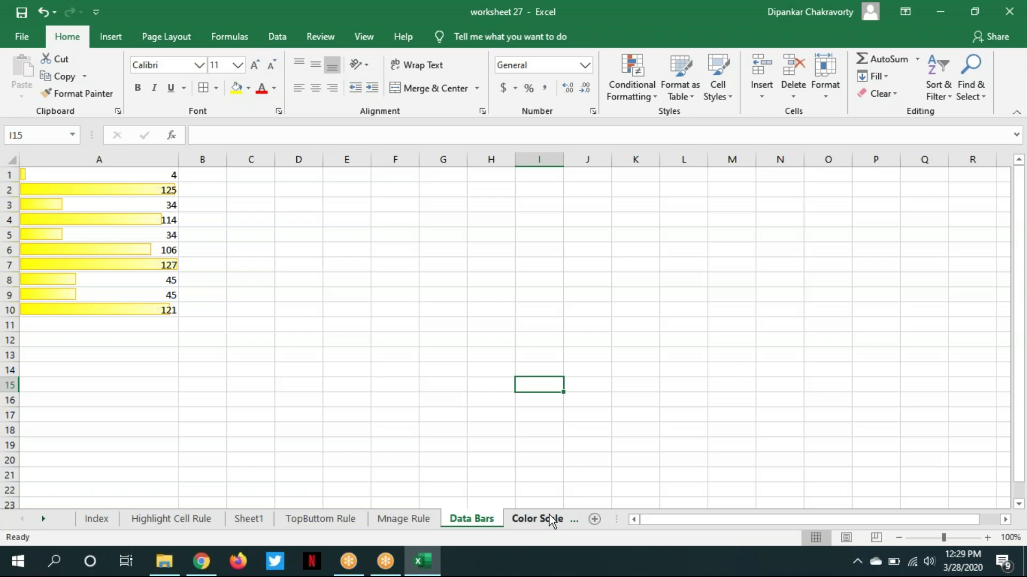
pyautogui.click(550, 516)
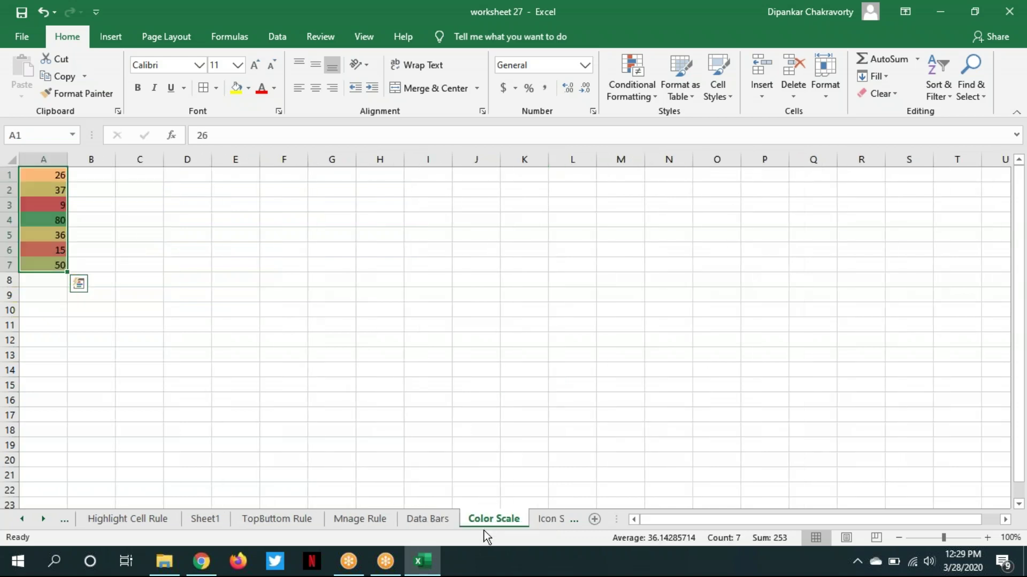
pyautogui.click(280, 307)
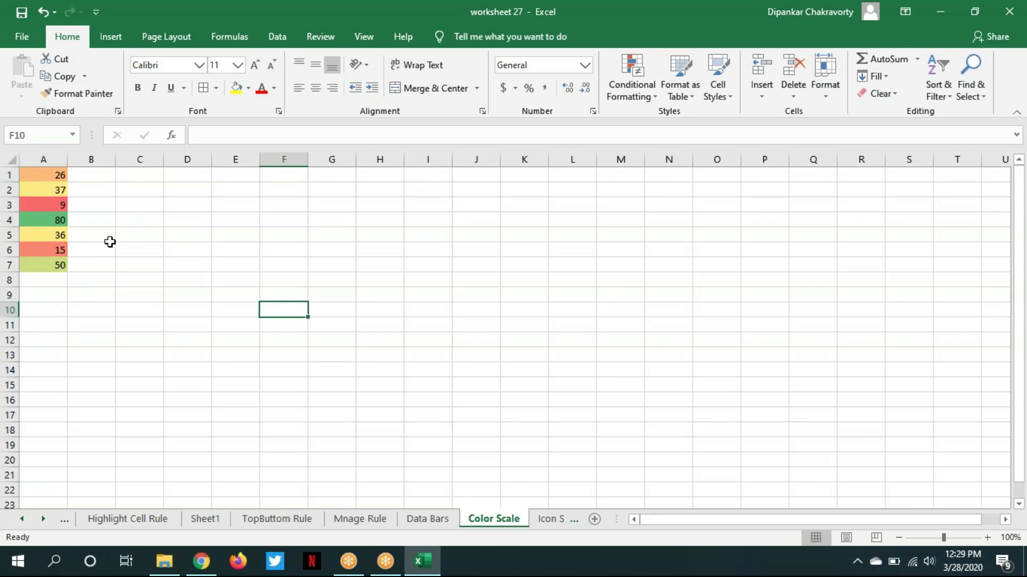
pyautogui.moveTo(51, 176); pyautogui.dragTo(63, 265)
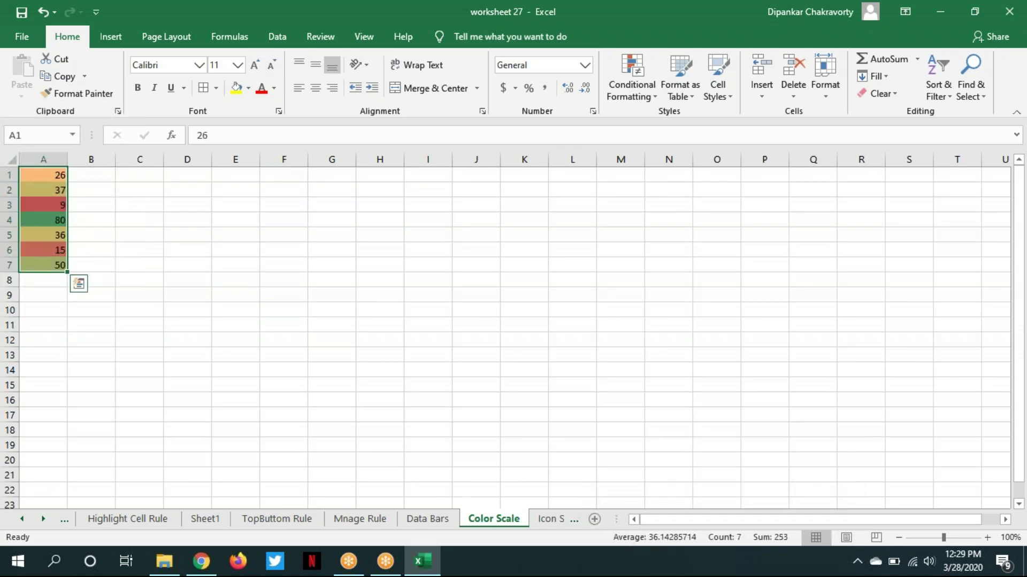
pyautogui.click(657, 97)
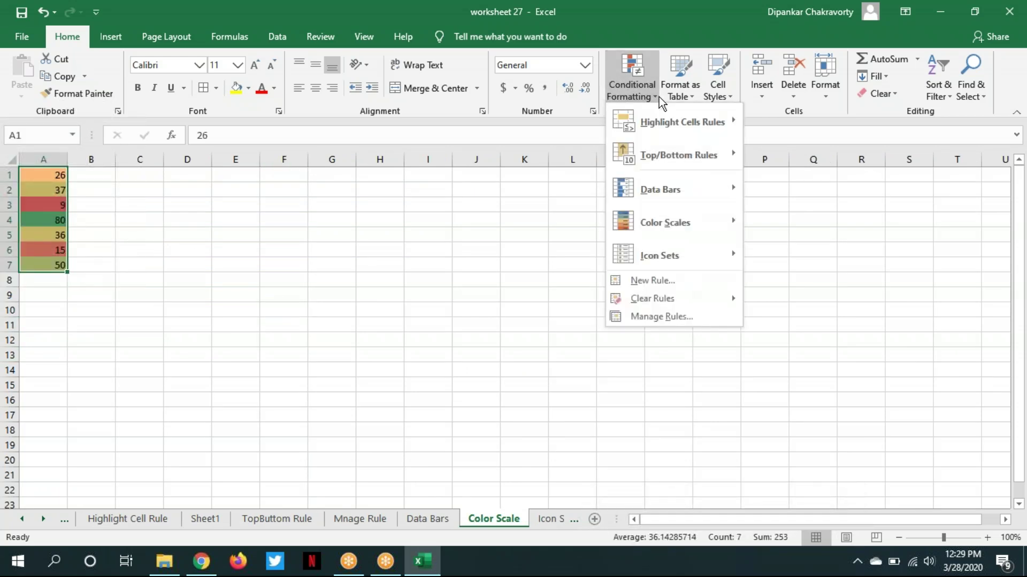
pyautogui.moveTo(714, 300)
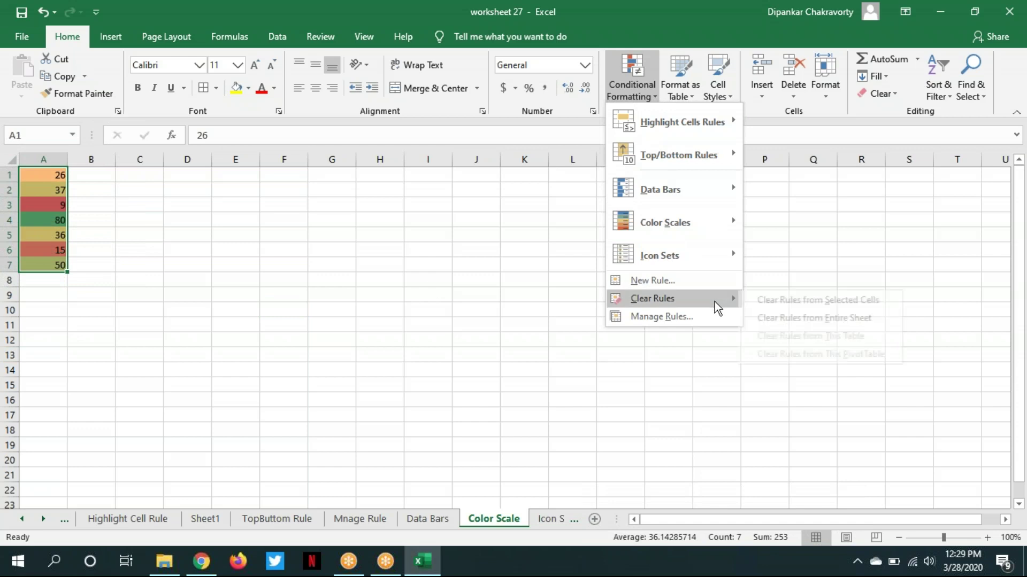
pyautogui.click(827, 319)
pyautogui.click(275, 346)
pyautogui.click(43, 175)
pyautogui.moveTo(43, 175); pyautogui.dragTo(40, 269)
pyautogui.click(475, 293)
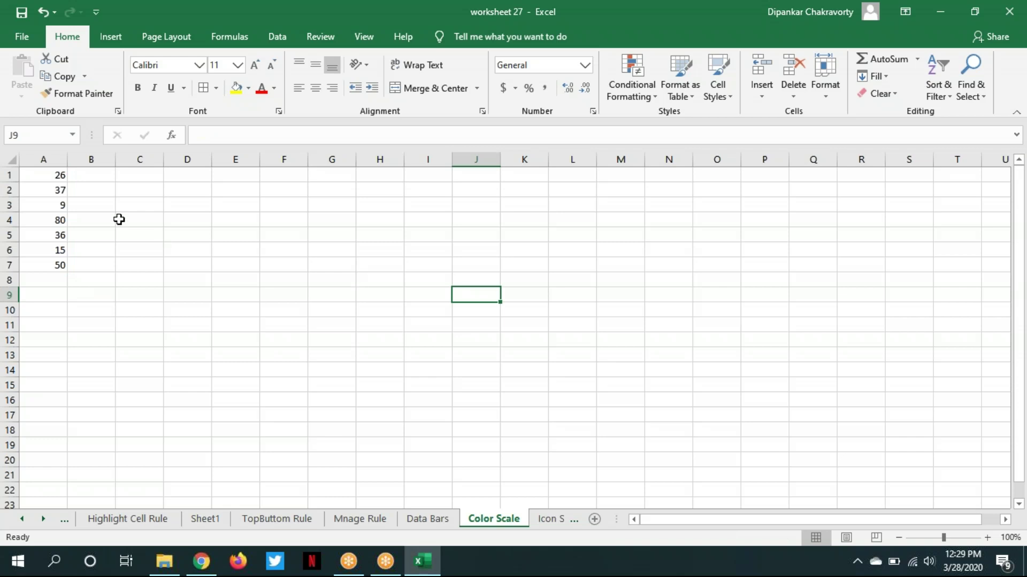
pyautogui.moveTo(50, 176); pyautogui.dragTo(52, 264)
pyautogui.click(52, 263)
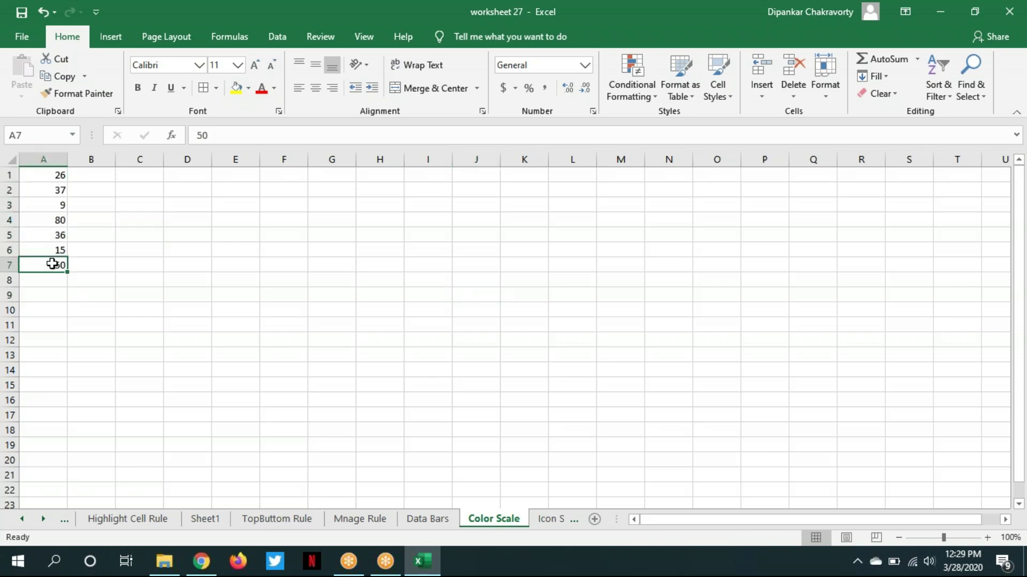
pyautogui.hotkey('ctrl', 'c')
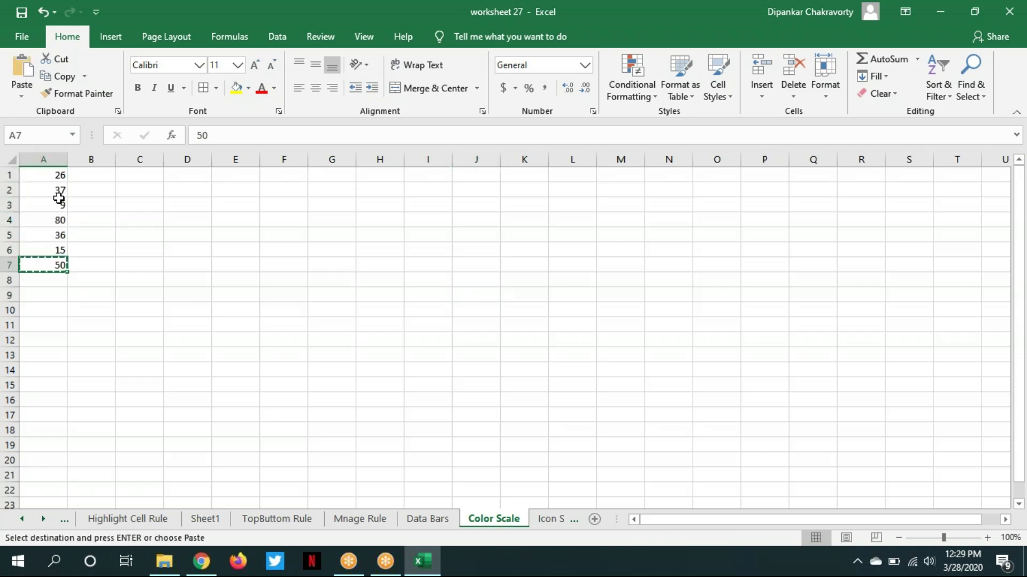
pyautogui.click(47, 173)
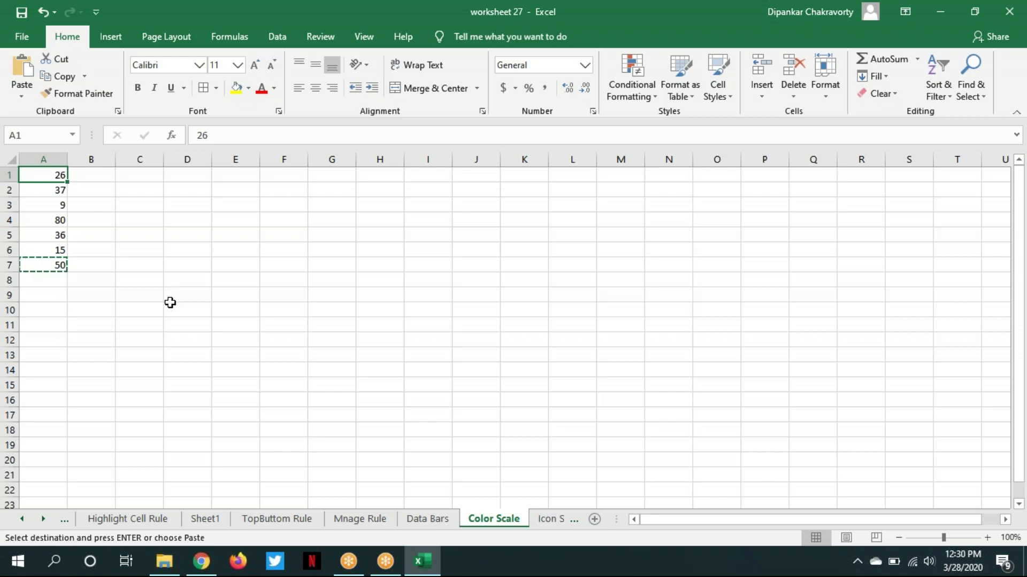
pyautogui.press('Escape')
# Move the values in A1:A7 to the range starting at cell I8
pyautogui.moveTo(45, 174); pyautogui.dragTo(55, 264)
pyautogui.click(55, 263)
pyautogui.moveTo(44, 173); pyautogui.dragTo(51, 266)
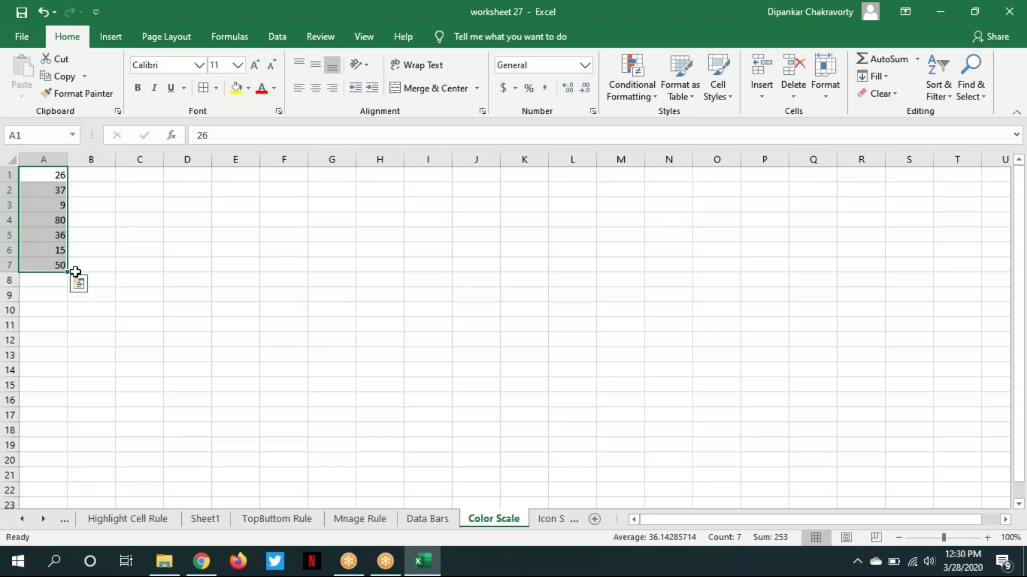
pyautogui.hotkey('ctrl', 'c')
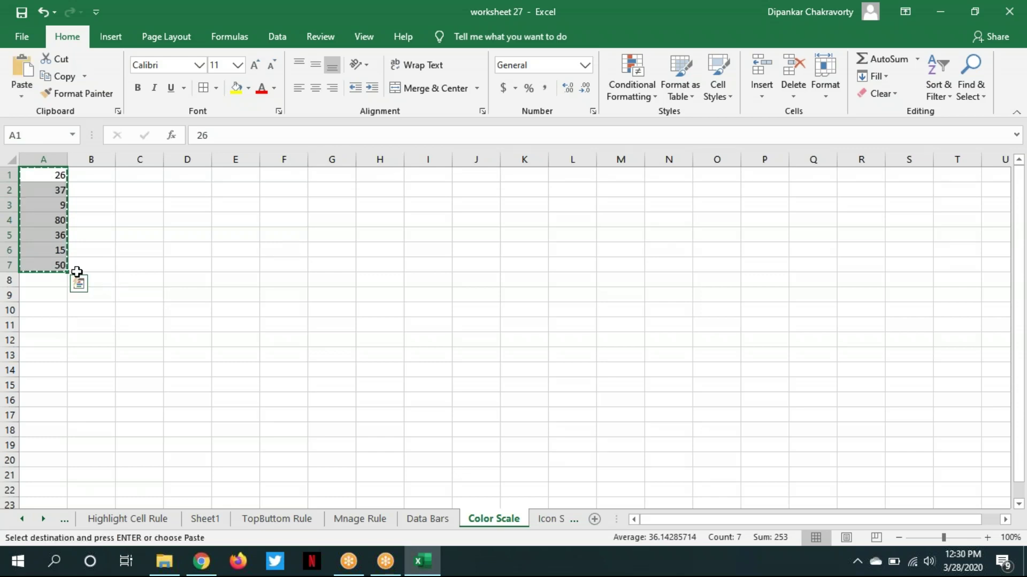
pyautogui.click(425, 277)
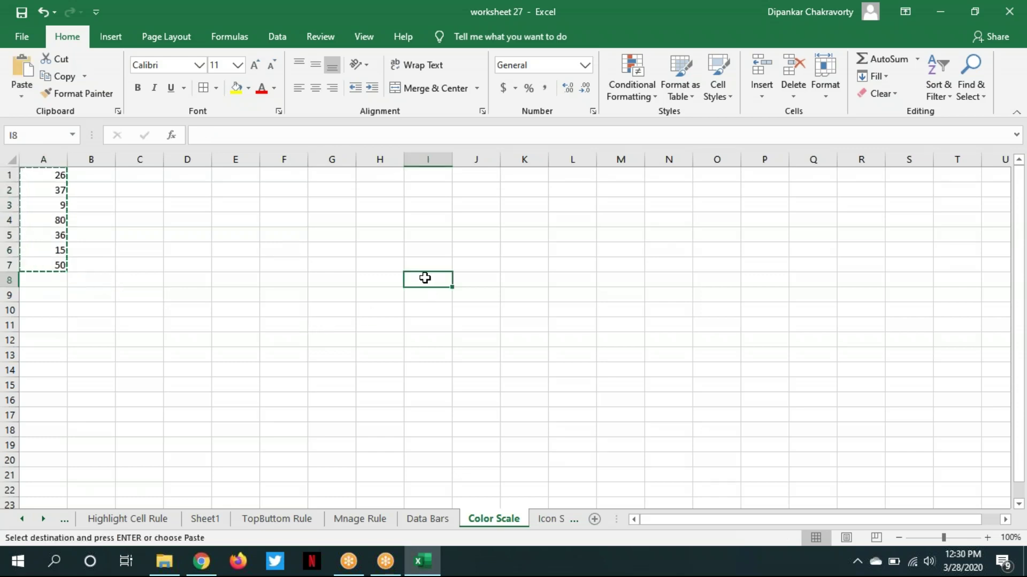
pyautogui.press('Return')
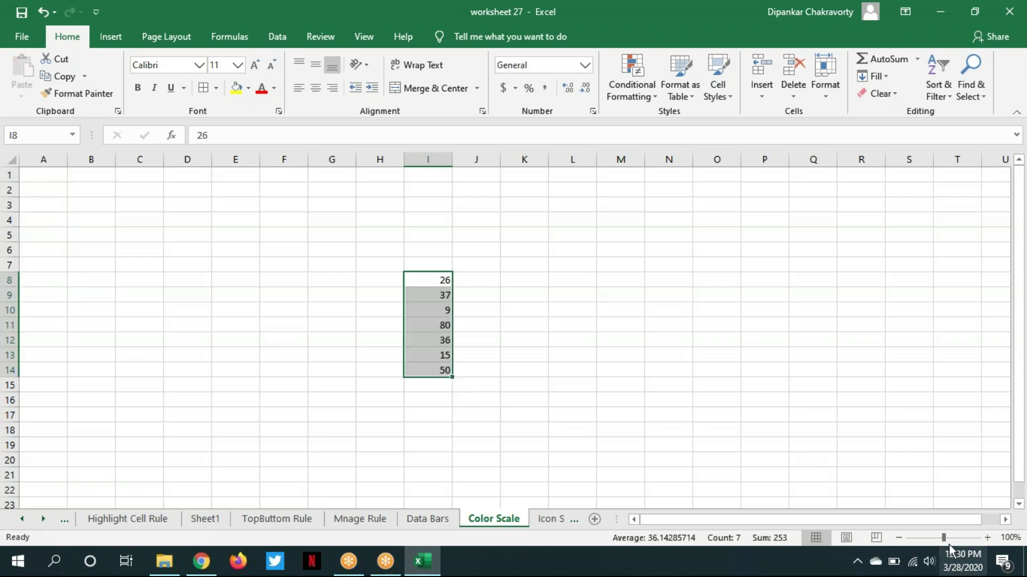
# Centre the values in I8:I14 horizontally in their cells
pyautogui.moveTo(943, 537); pyautogui.dragTo(951, 538)
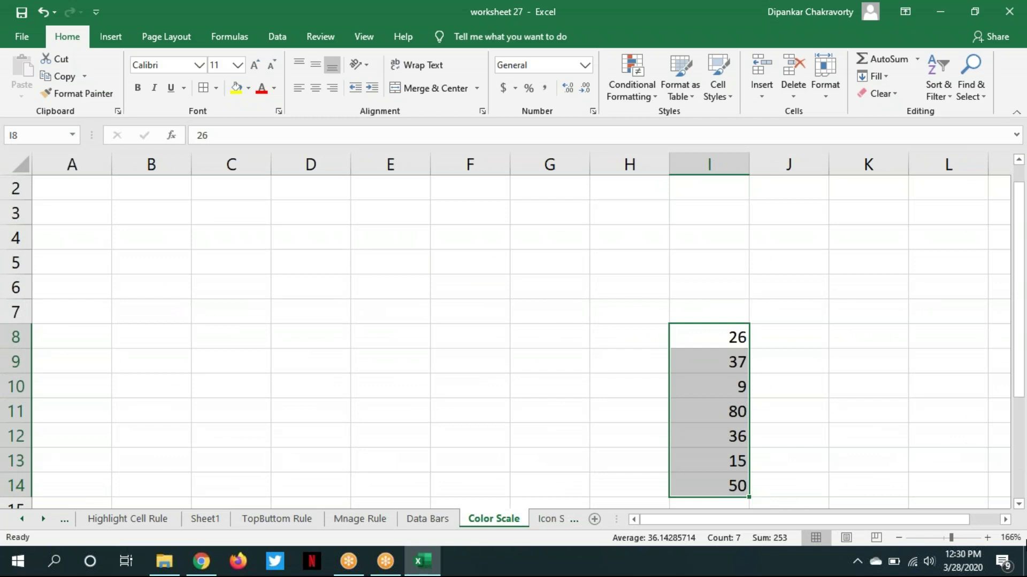
pyautogui.click(1019, 504)
pyautogui.click(1018, 505)
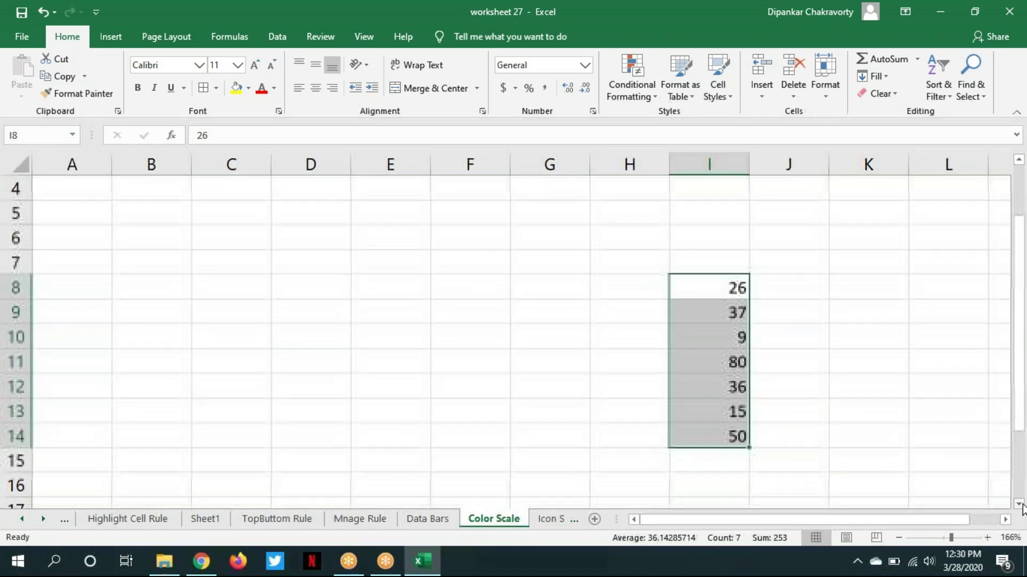
pyautogui.click(1018, 504)
pyautogui.click(999, 524)
pyautogui.moveTo(891, 520); pyautogui.dragTo(753, 523)
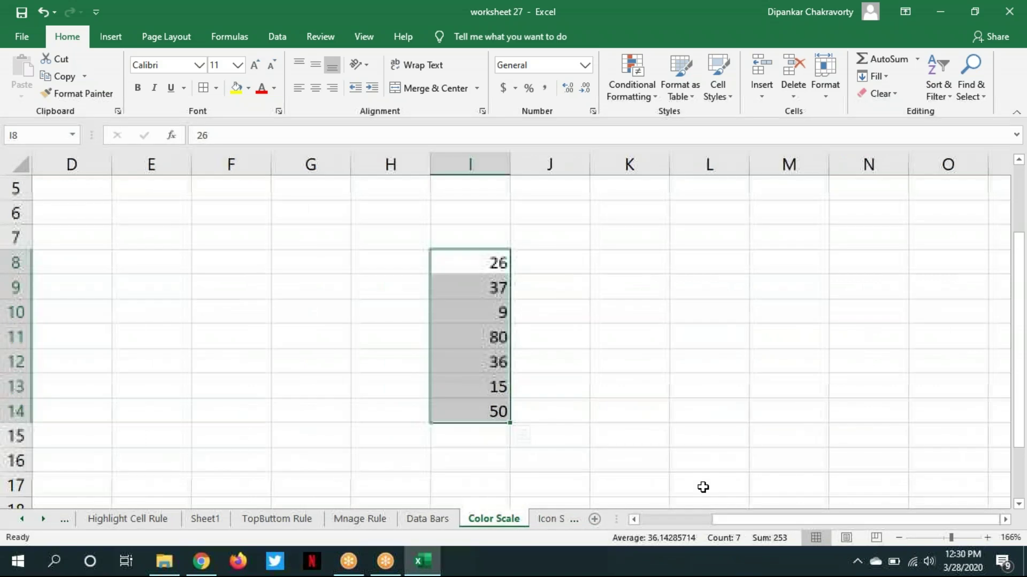
pyautogui.click(682, 427)
pyautogui.moveTo(476, 260); pyautogui.dragTo(477, 410)
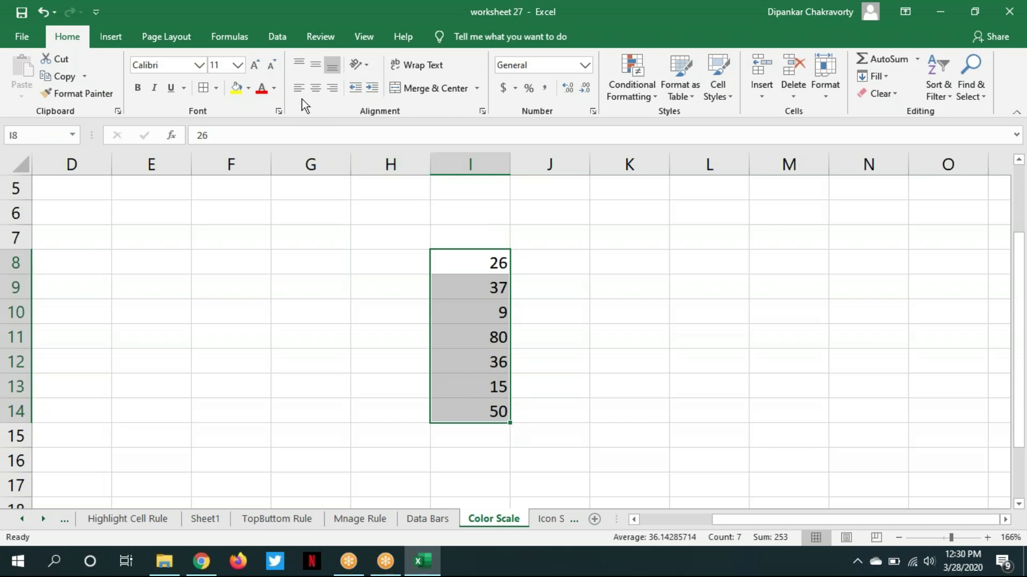
pyautogui.click(315, 88)
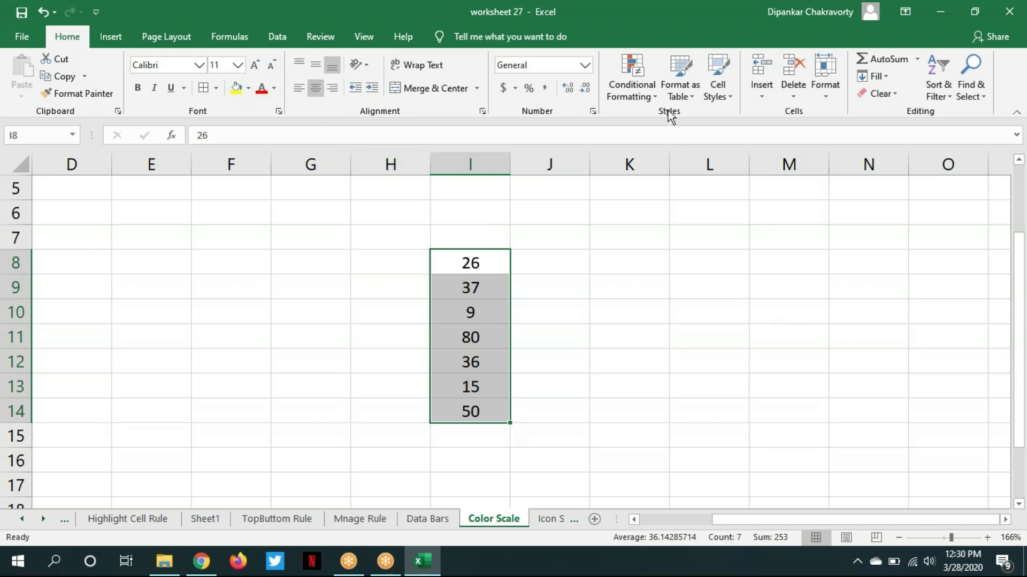
# Apply the three-colour Green-Yellow-Red color scale to the values in I8:I14
pyautogui.click(654, 98)
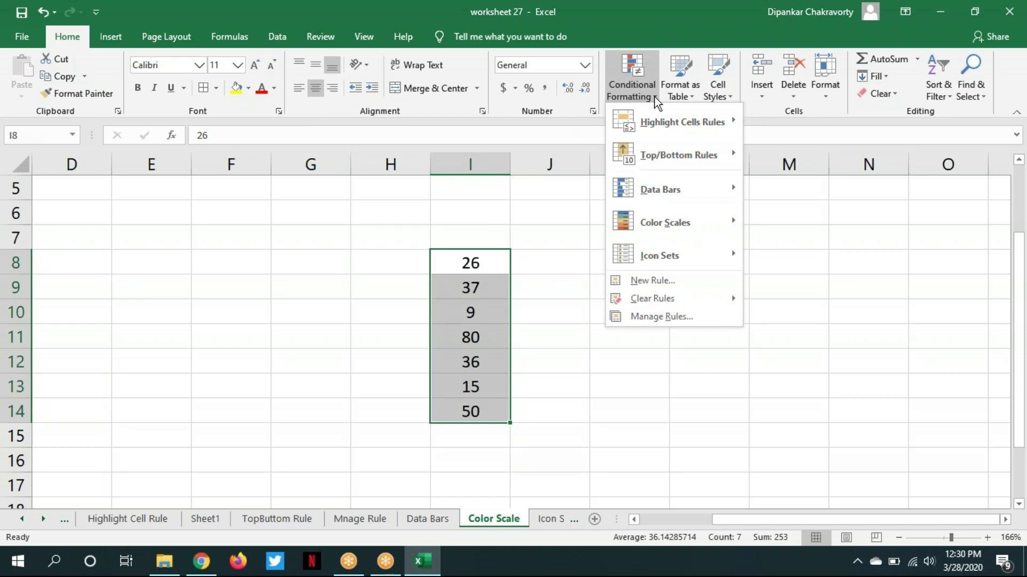
pyautogui.moveTo(695, 245)
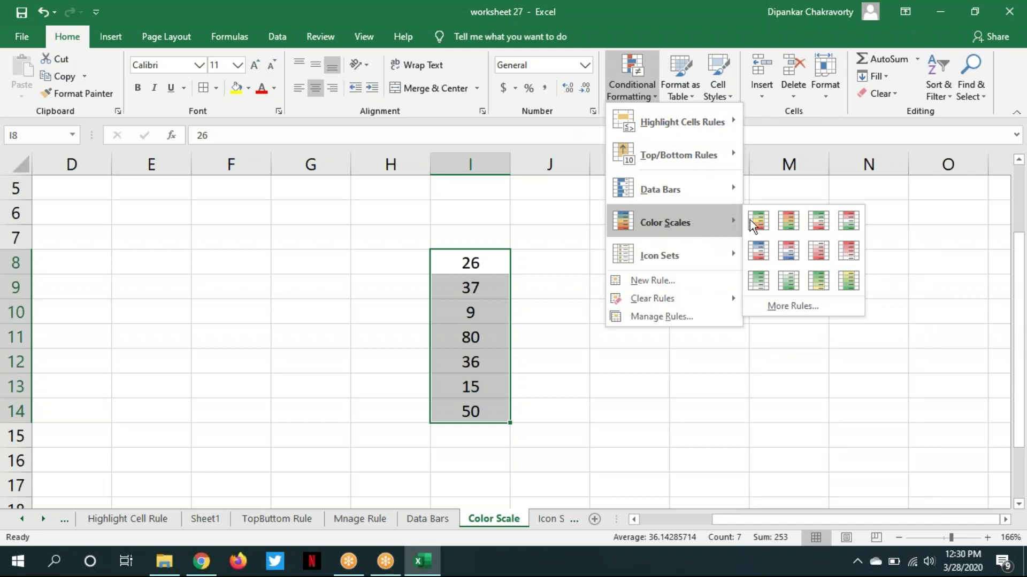
pyautogui.click(765, 219)
pyautogui.click(683, 355)
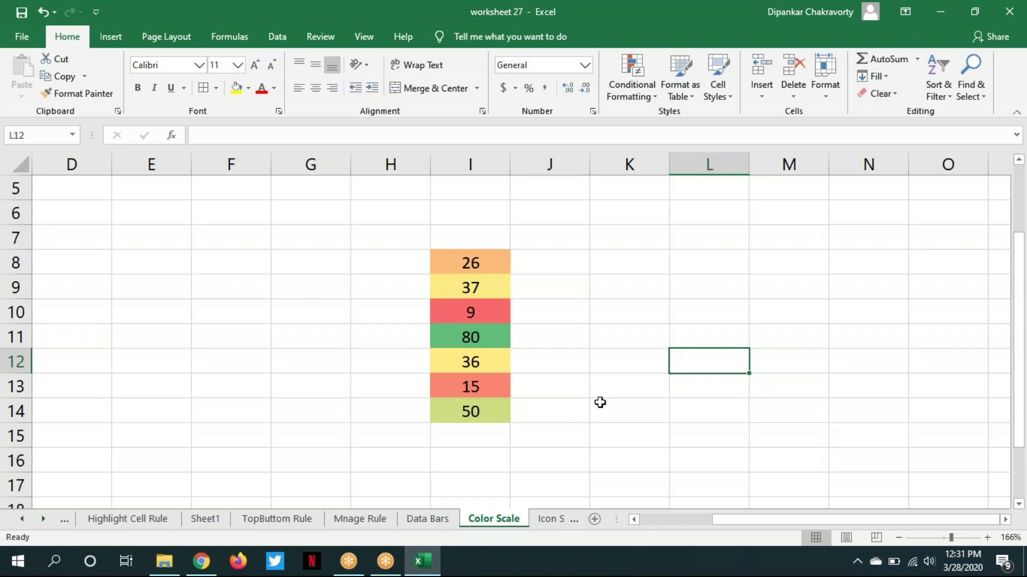
# Set the value in cell I8 to 100 and the value in cell I12 to 5
pyautogui.moveTo(466, 271); pyautogui.dragTo(548, 362)
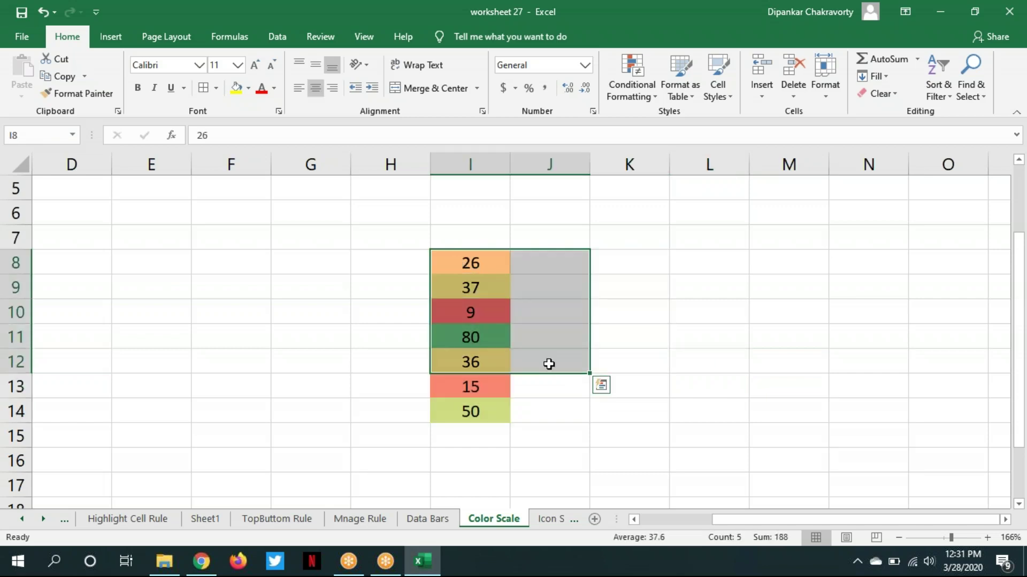
pyautogui.click(535, 274)
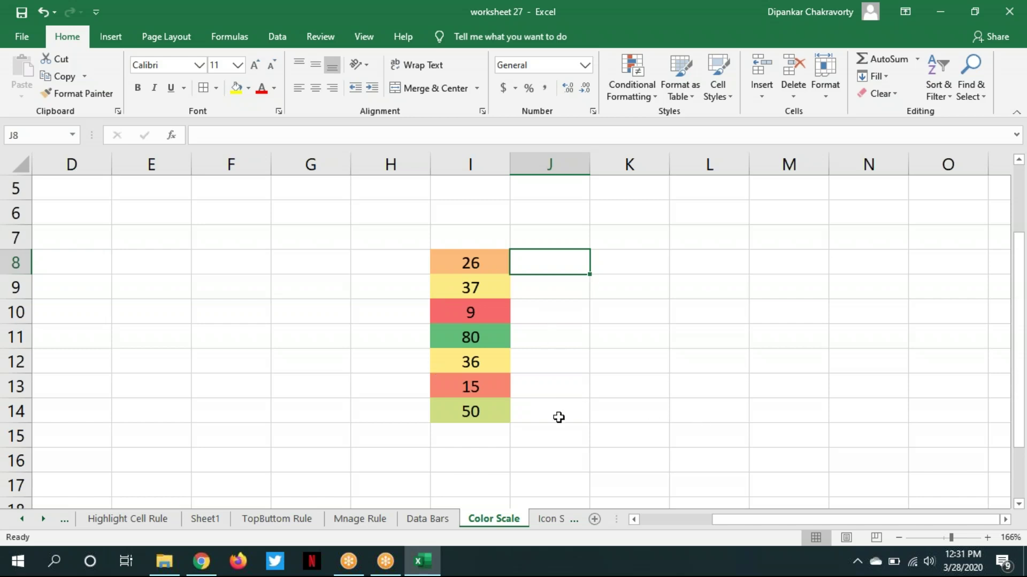
pyautogui.click(483, 413)
pyautogui.click(493, 268)
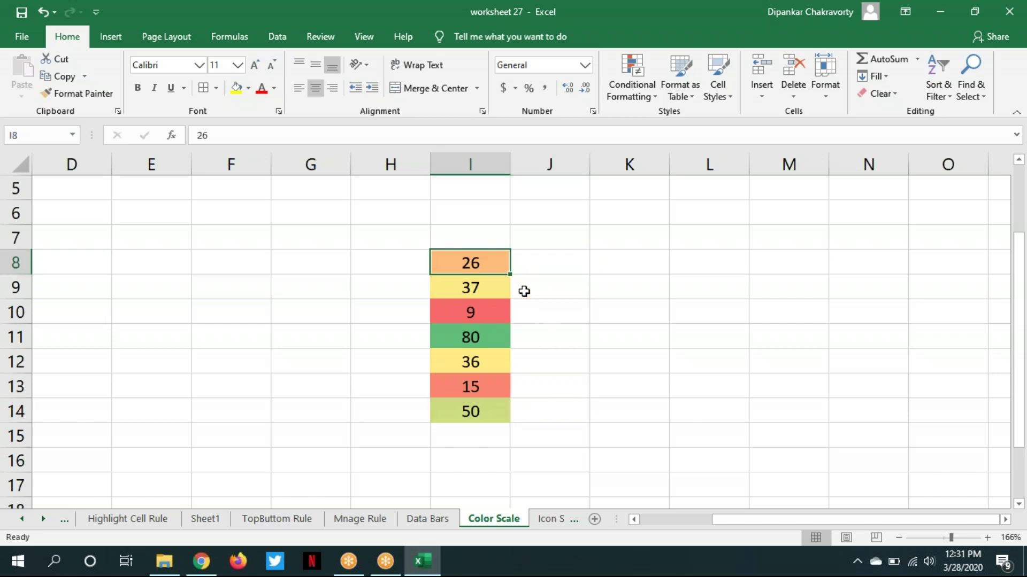
pyautogui.write('100')
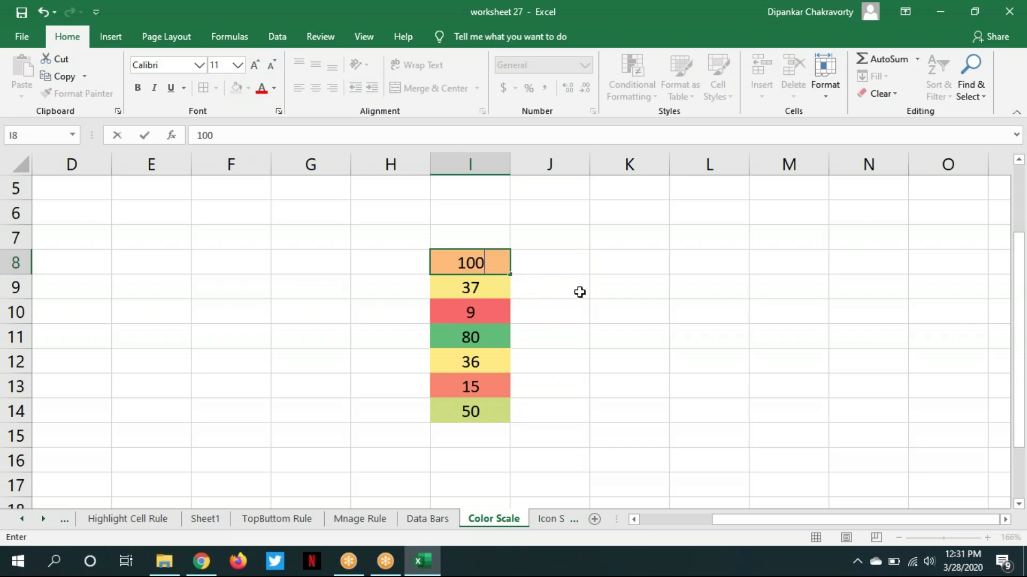
pyautogui.click(704, 431)
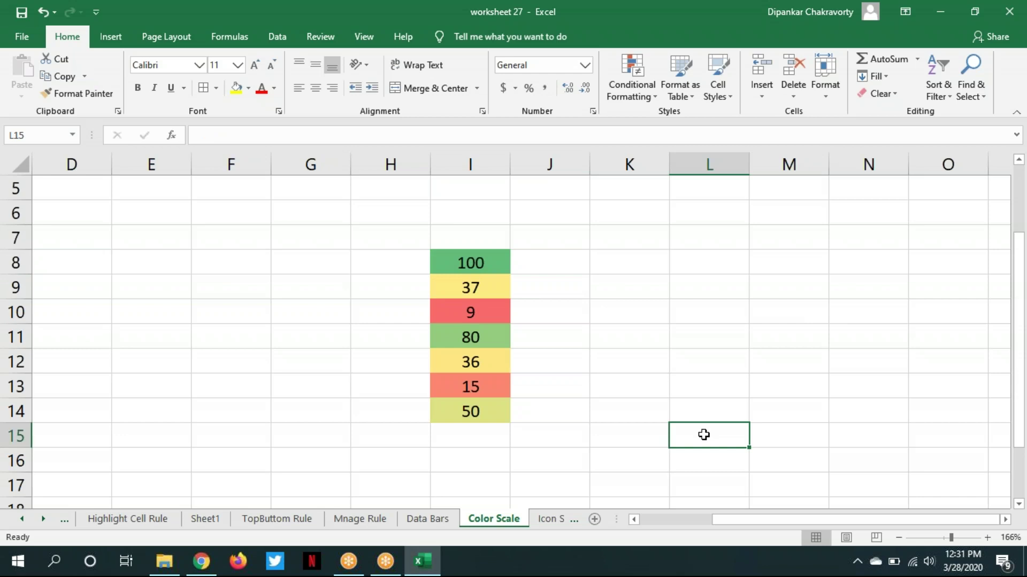
pyautogui.click(484, 362)
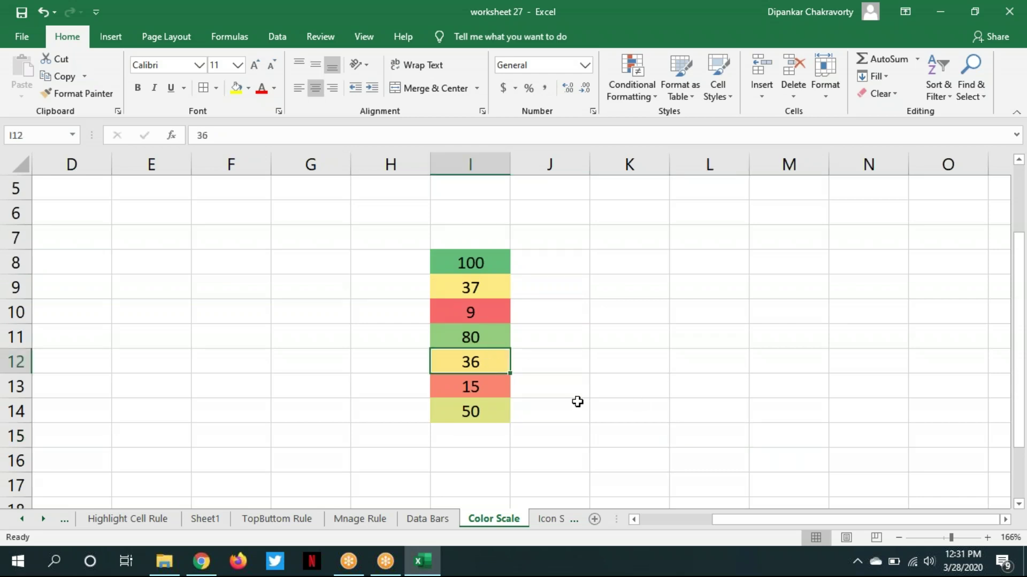
pyautogui.write('5')
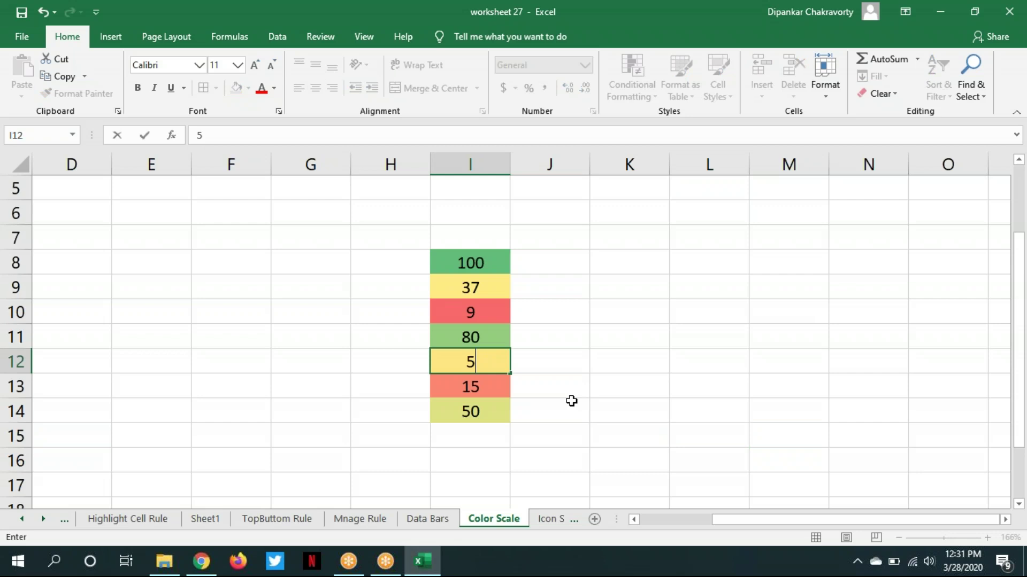
pyautogui.click(628, 437)
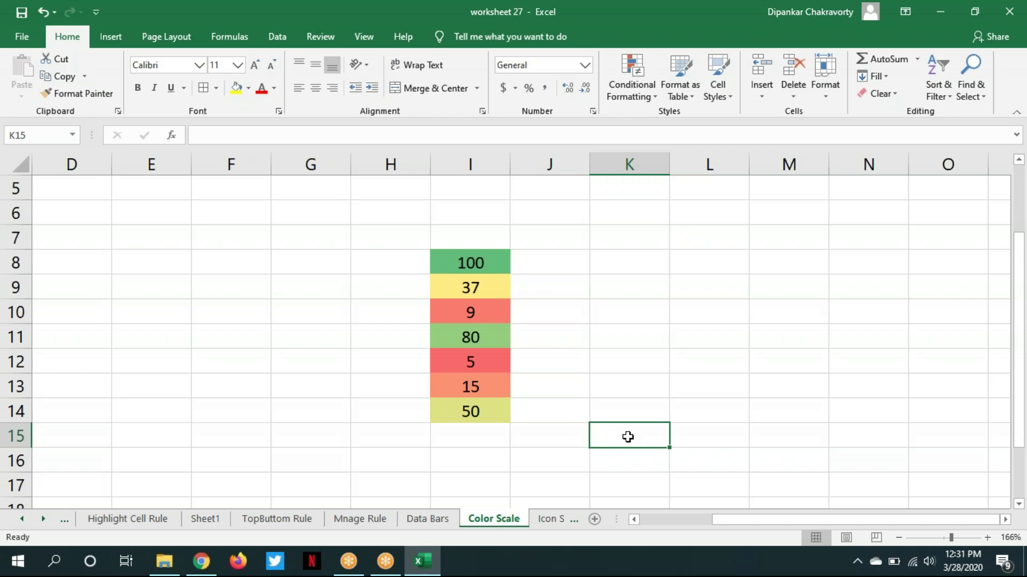
pyautogui.click(655, 96)
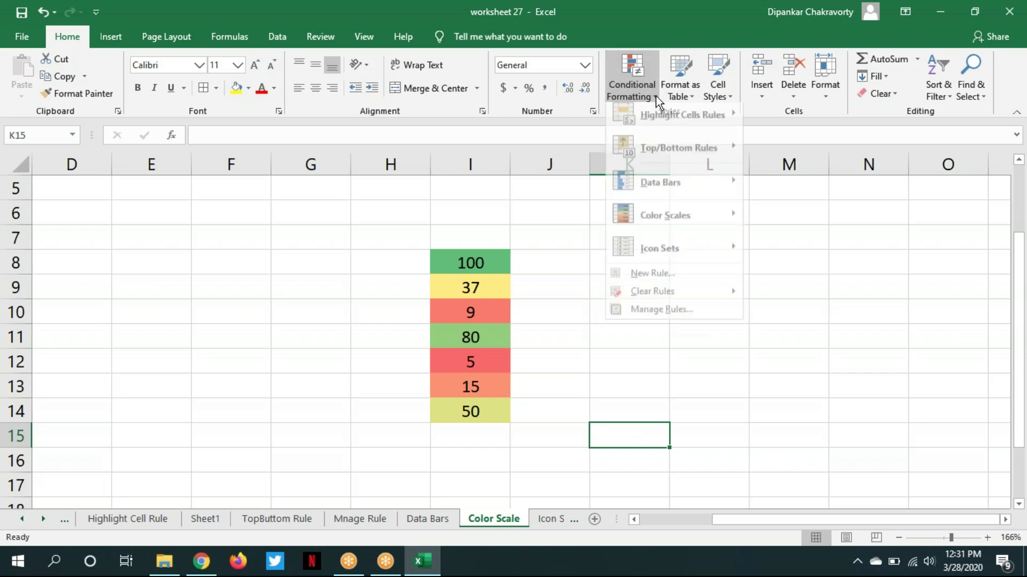
pyautogui.click(672, 317)
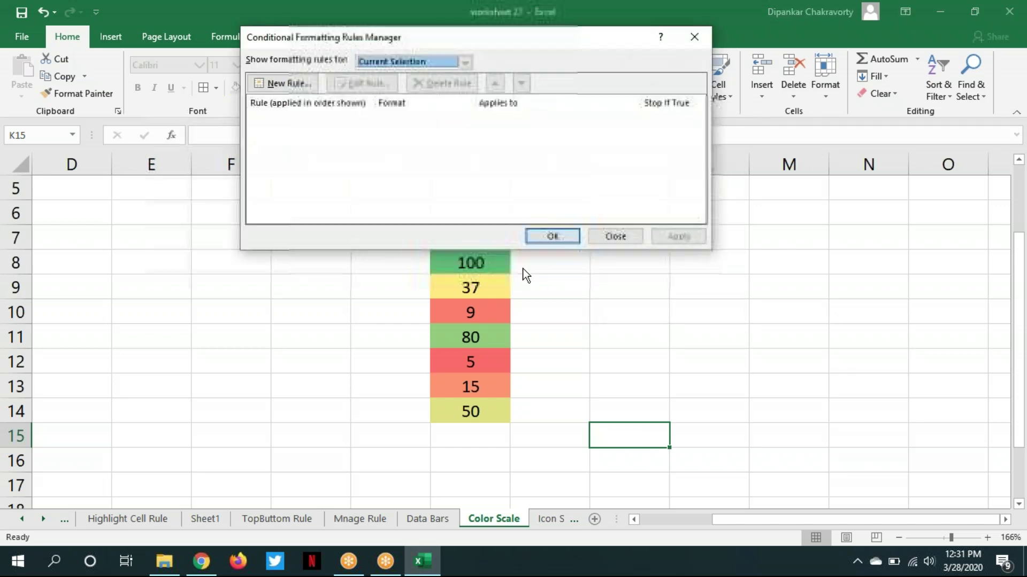
pyautogui.click(466, 62)
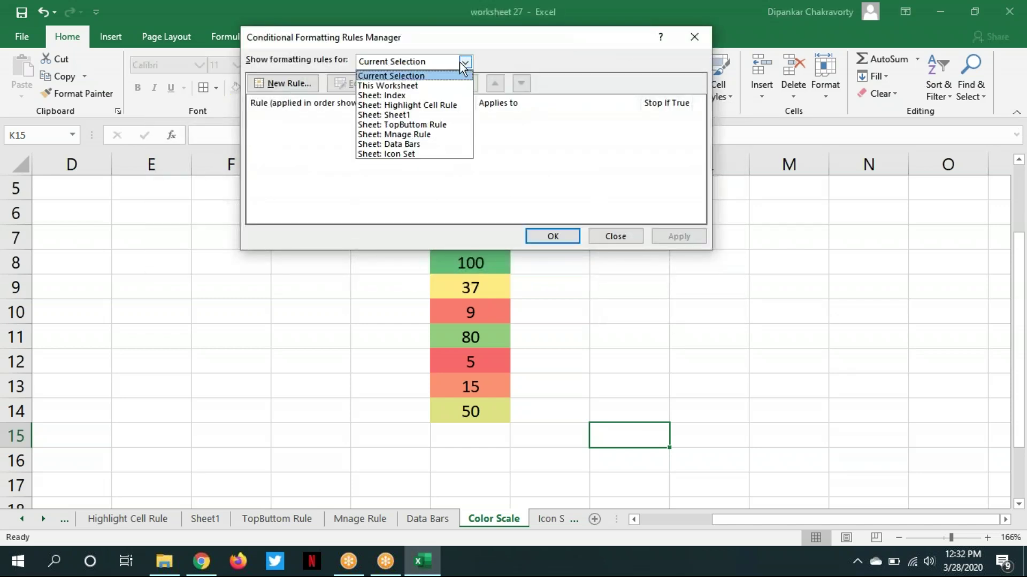
pyautogui.click(422, 84)
pyautogui.click(548, 237)
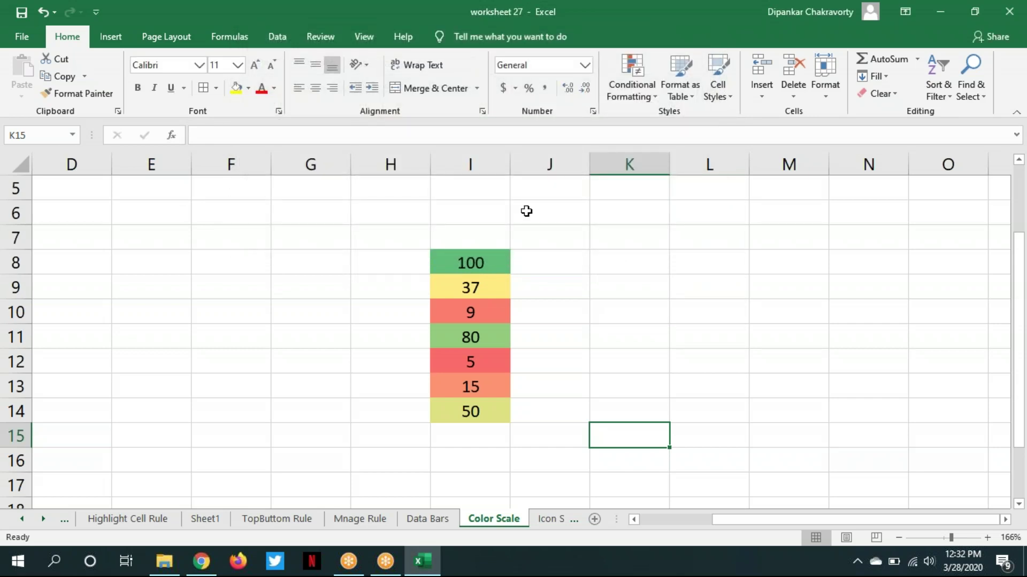
# List the conditional formatting rules for this worksheet and open the graded color scale rule for editing, keeping column I in view
pyautogui.click(655, 97)
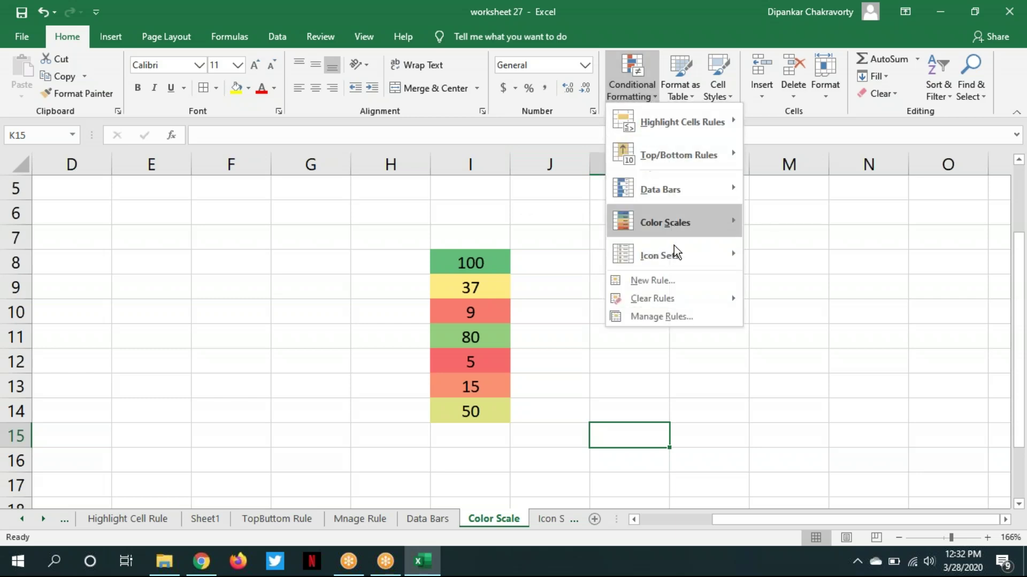
pyautogui.click(666, 317)
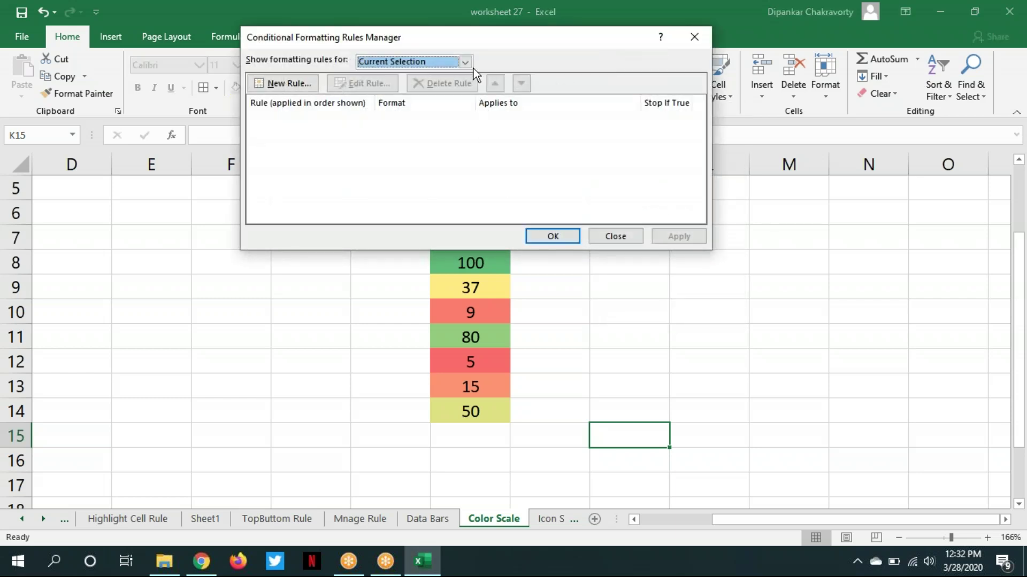
pyautogui.click(465, 62)
pyautogui.click(428, 84)
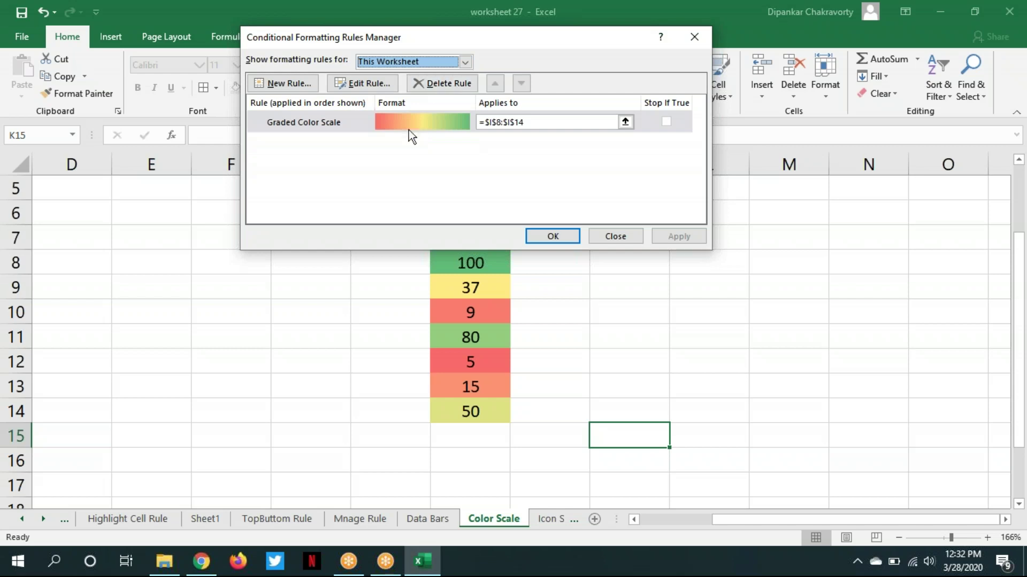
pyautogui.click(383, 87)
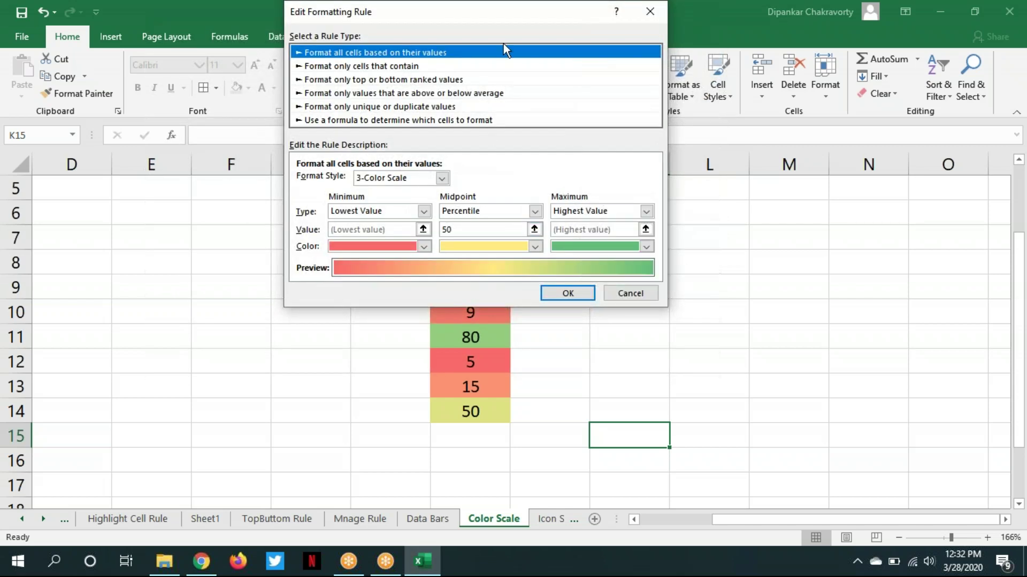
pyautogui.moveTo(300, 16); pyautogui.dragTo(161, 145)
pyautogui.moveTo(262, 134); pyautogui.dragTo(159, 162)
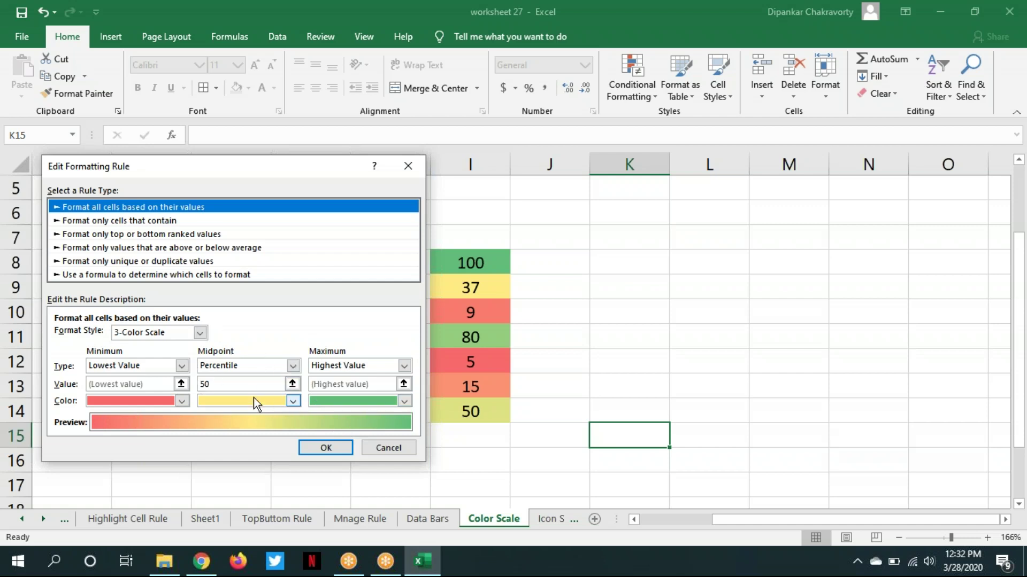
pyautogui.moveTo(246, 166); pyautogui.dragTo(775, 171)
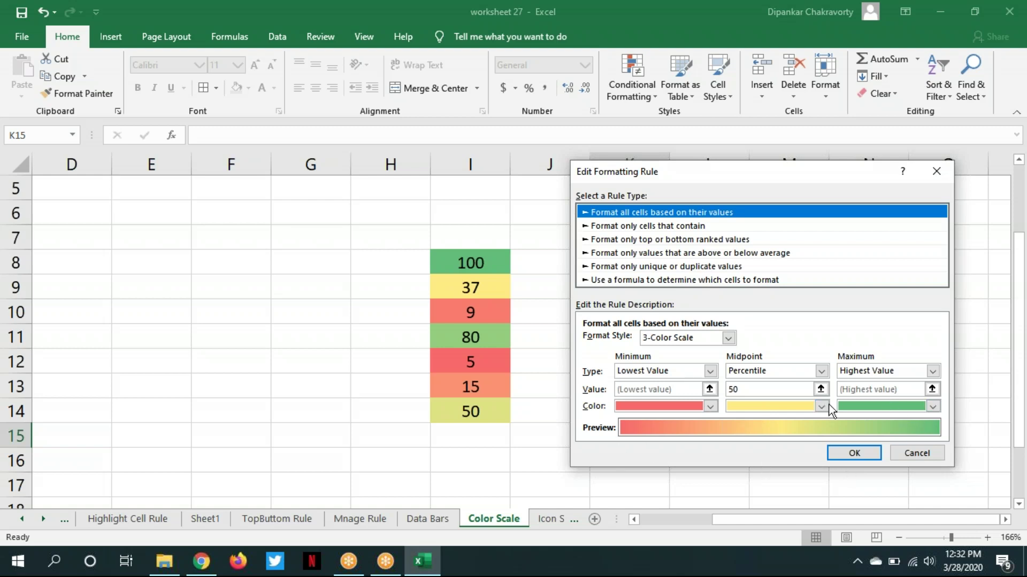
# Set the color scale's minimum colour to red, midpoint to yellow and maximum to light green, and apply the edited rule
pyautogui.click(935, 406)
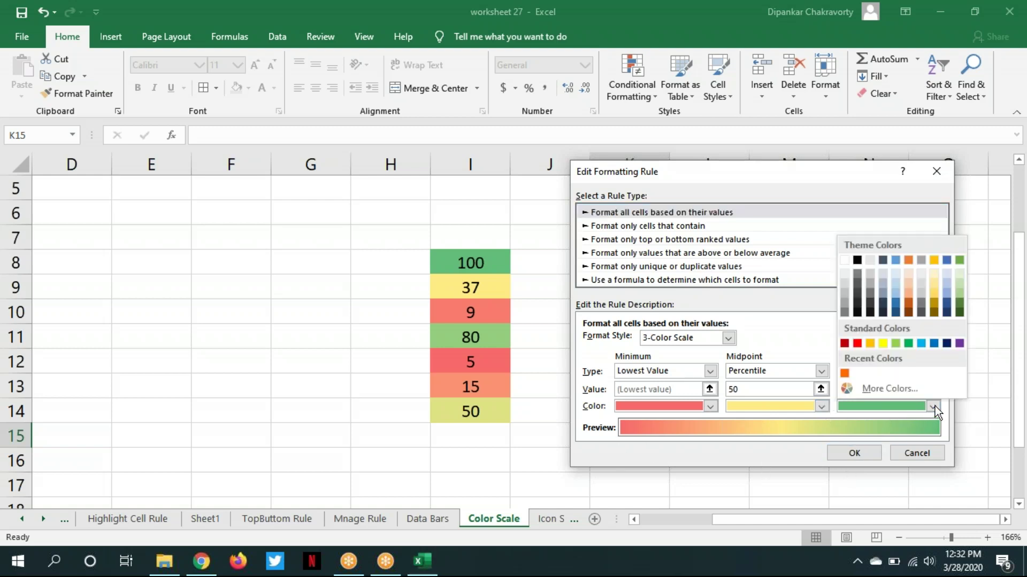
pyautogui.click(924, 344)
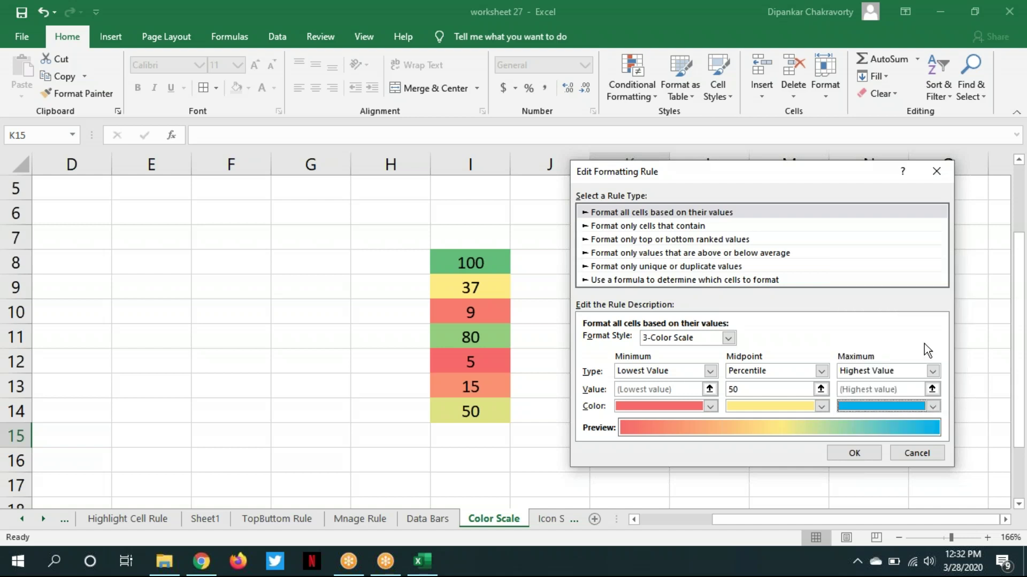
pyautogui.click(933, 407)
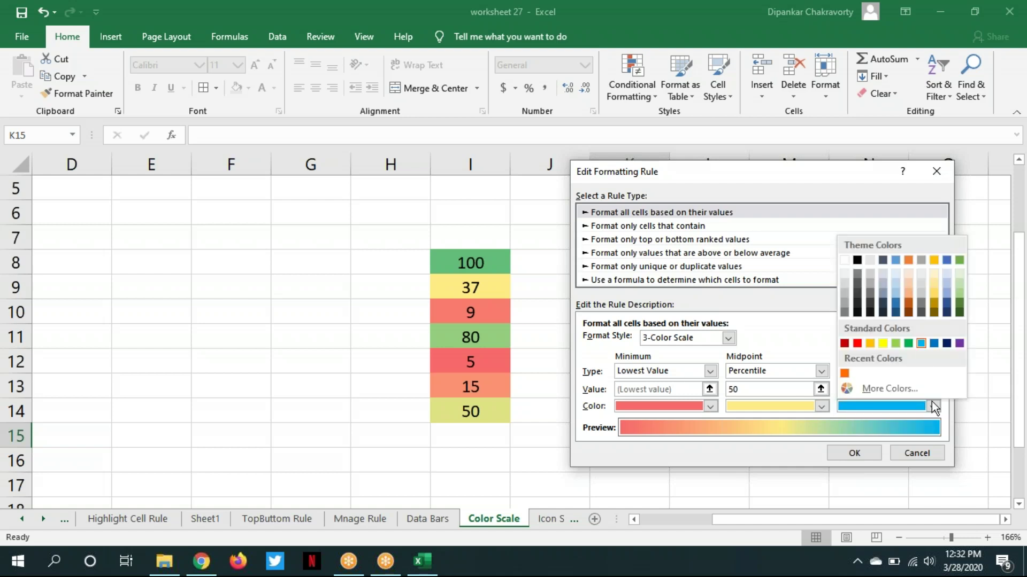
pyautogui.click(896, 344)
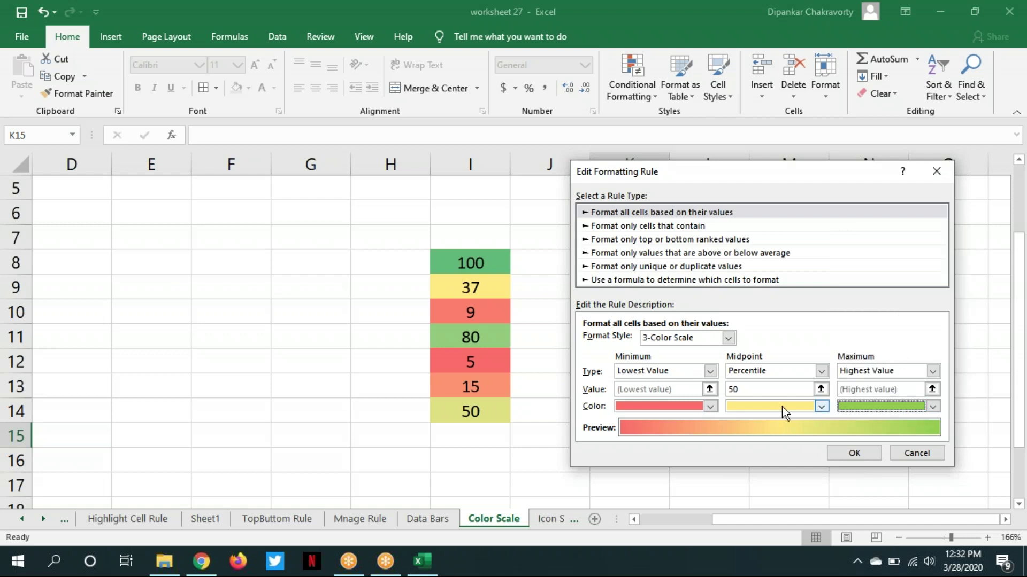
pyautogui.click(711, 408)
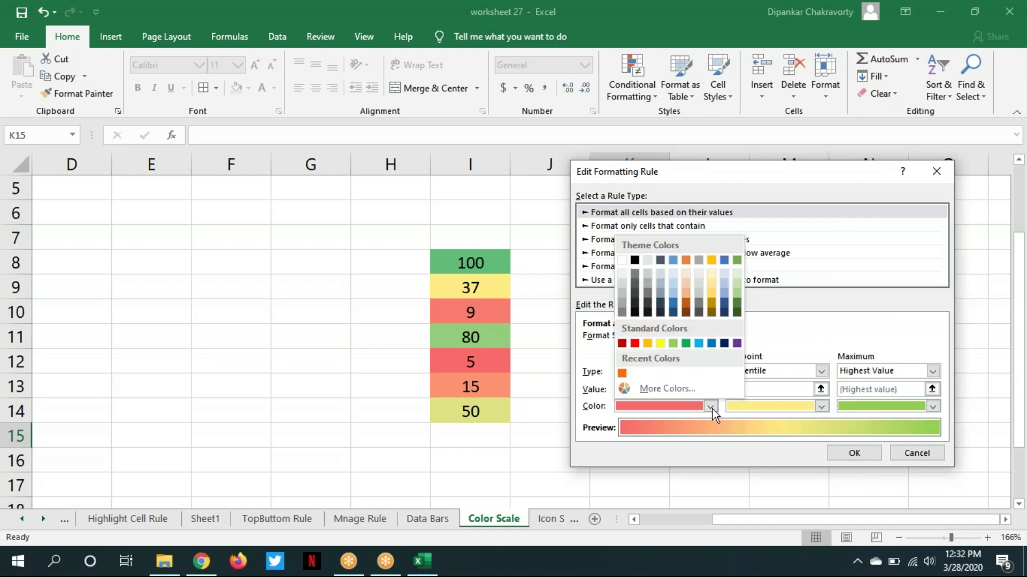
pyautogui.click(634, 343)
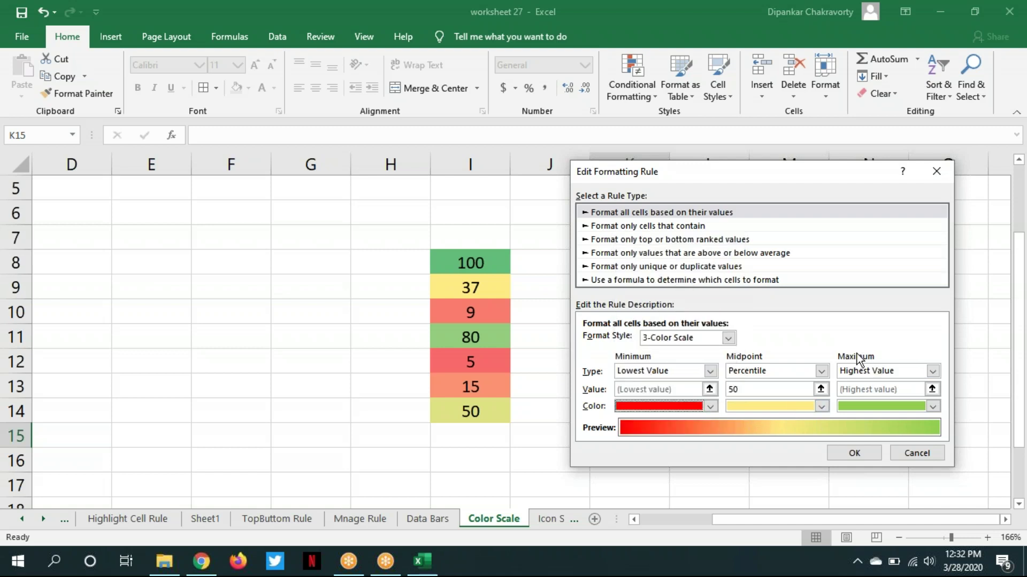
pyautogui.click(821, 406)
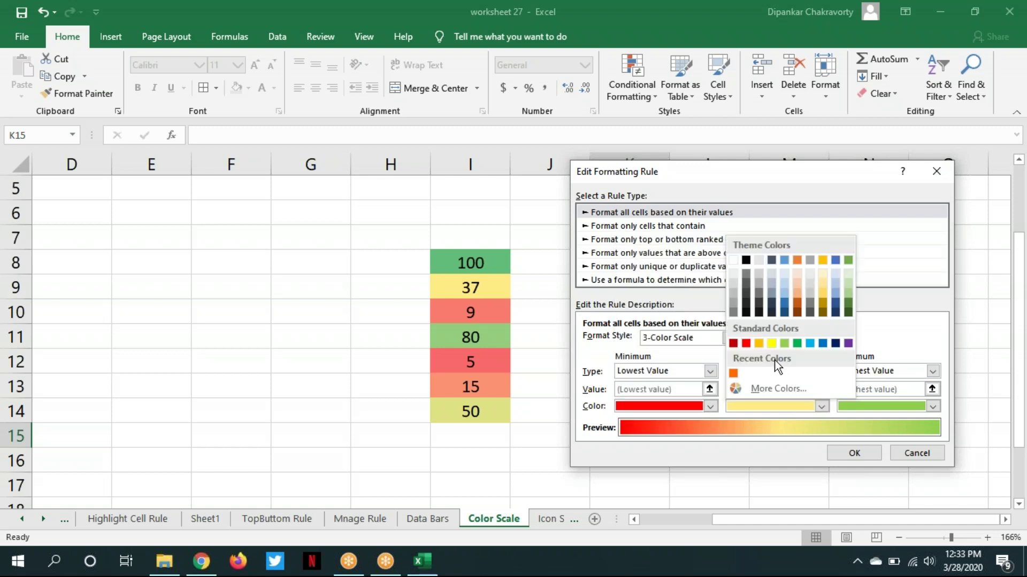
pyautogui.click(771, 343)
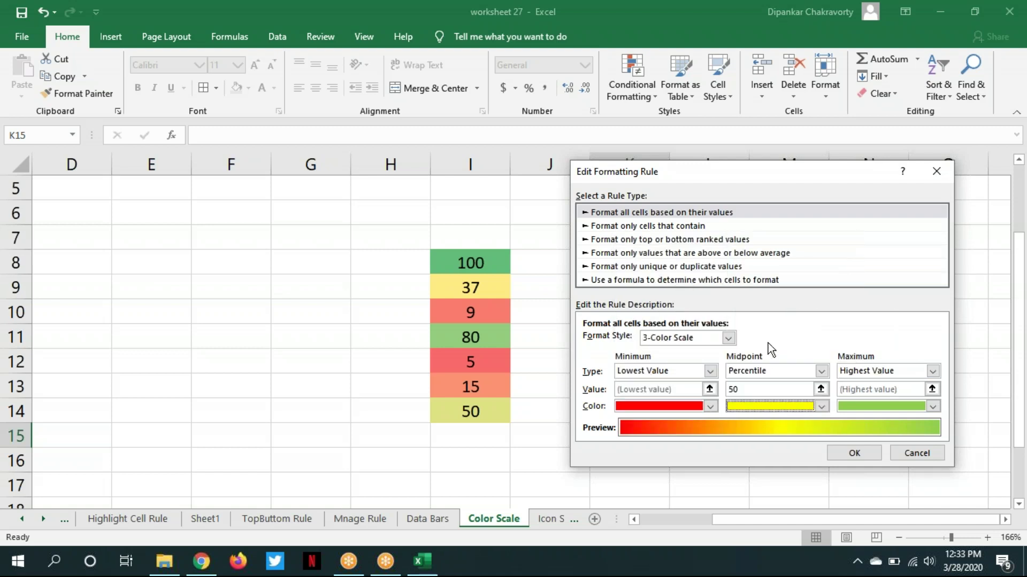
pyautogui.click(850, 452)
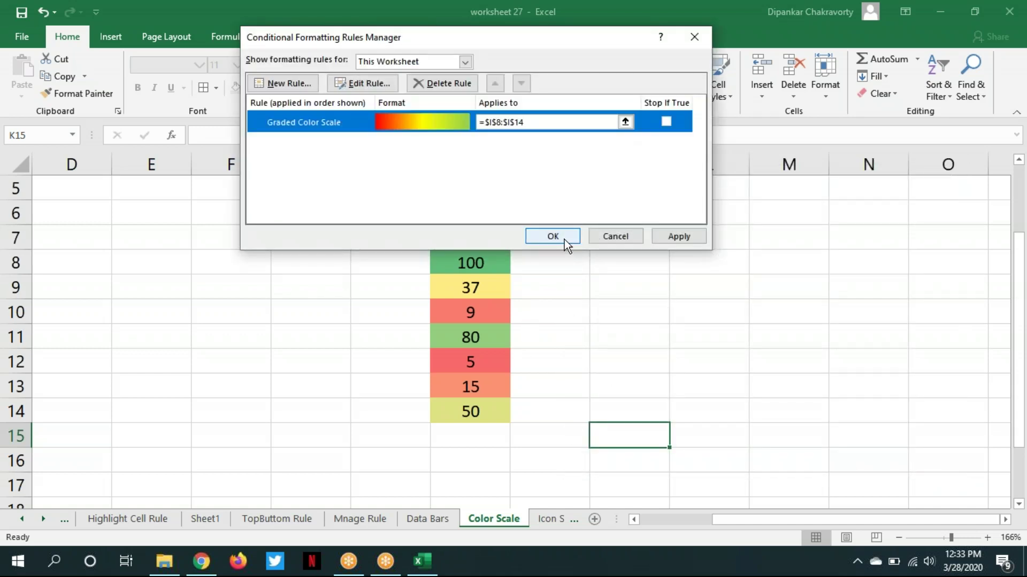
pyautogui.click(562, 239)
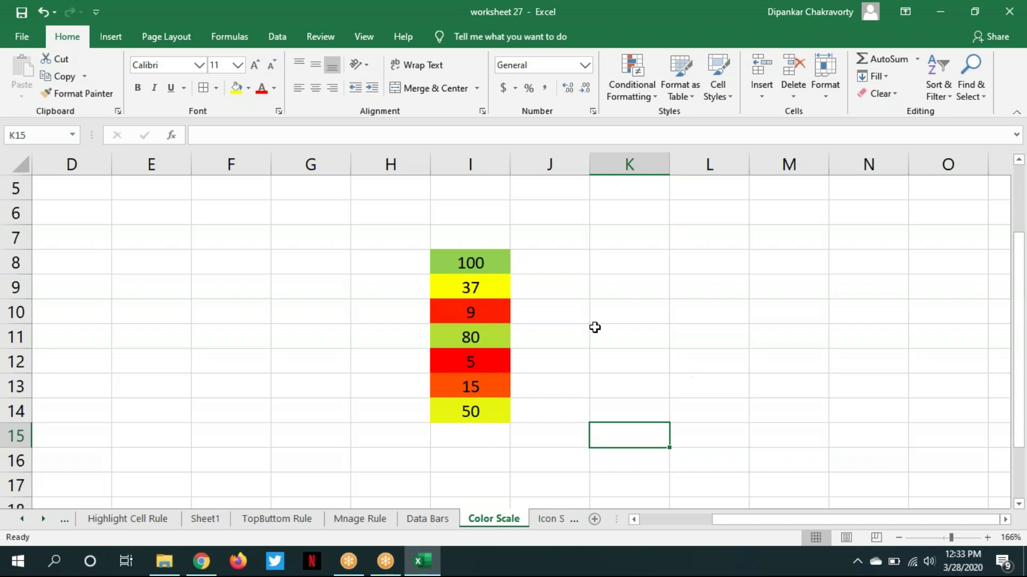
# Set the value in cell I9 to 250
pyautogui.click(493, 290)
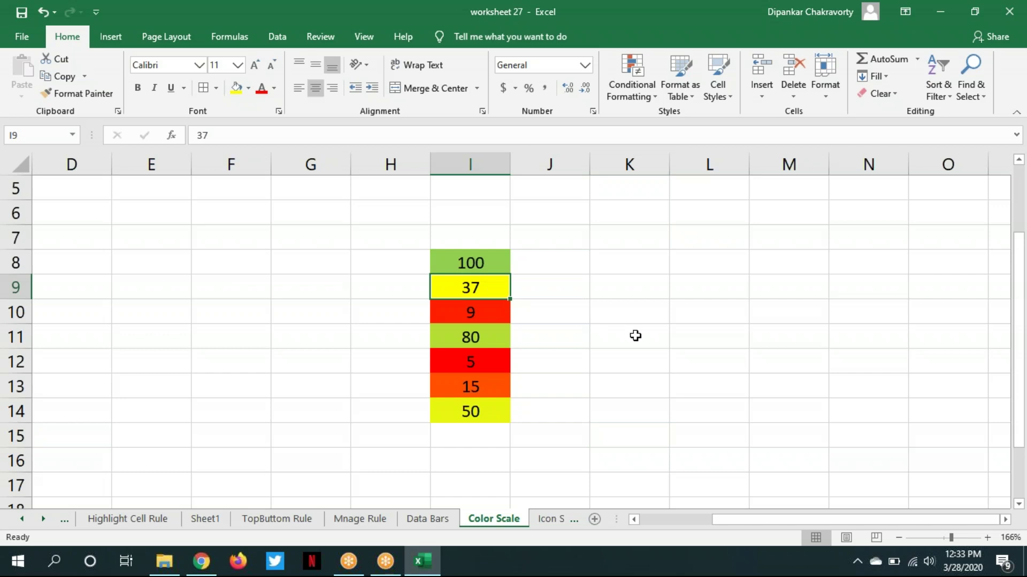
pyautogui.write('250')
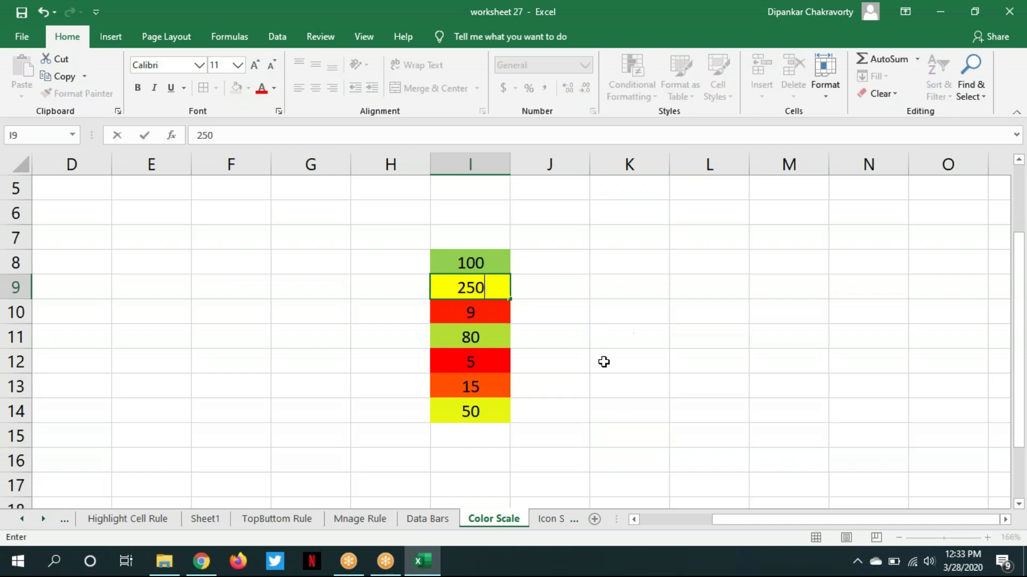
pyautogui.click(604, 385)
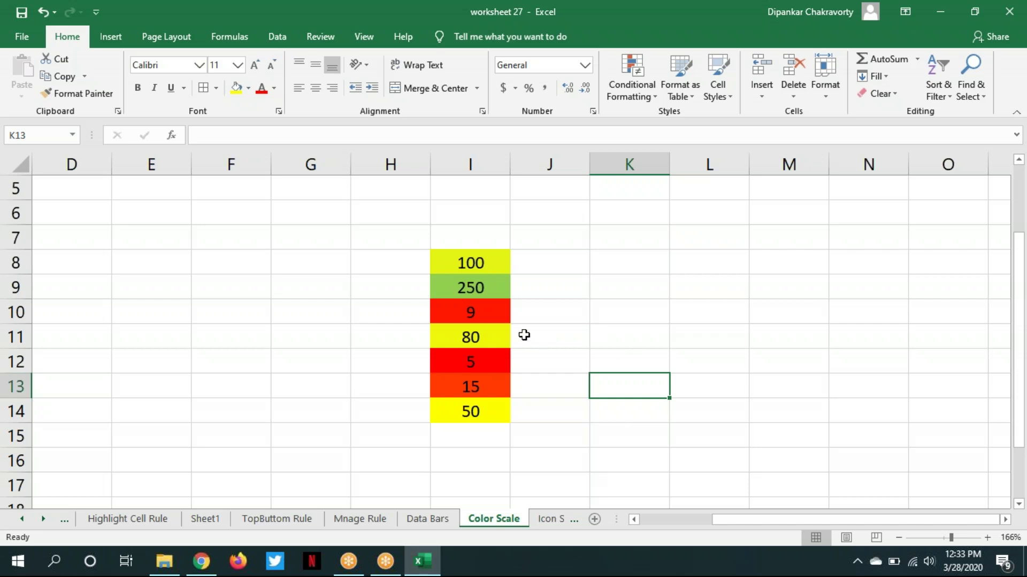
pyautogui.click(493, 338)
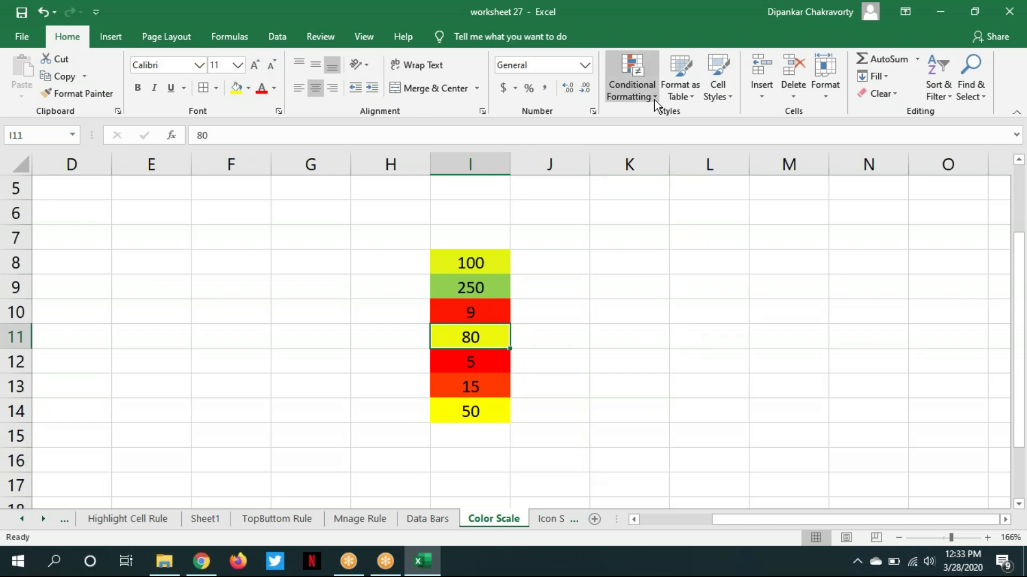
# Examine the graded color scale rule for I8:I14 and its available format styles, and close the rule list without applying changes
pyautogui.click(633, 89)
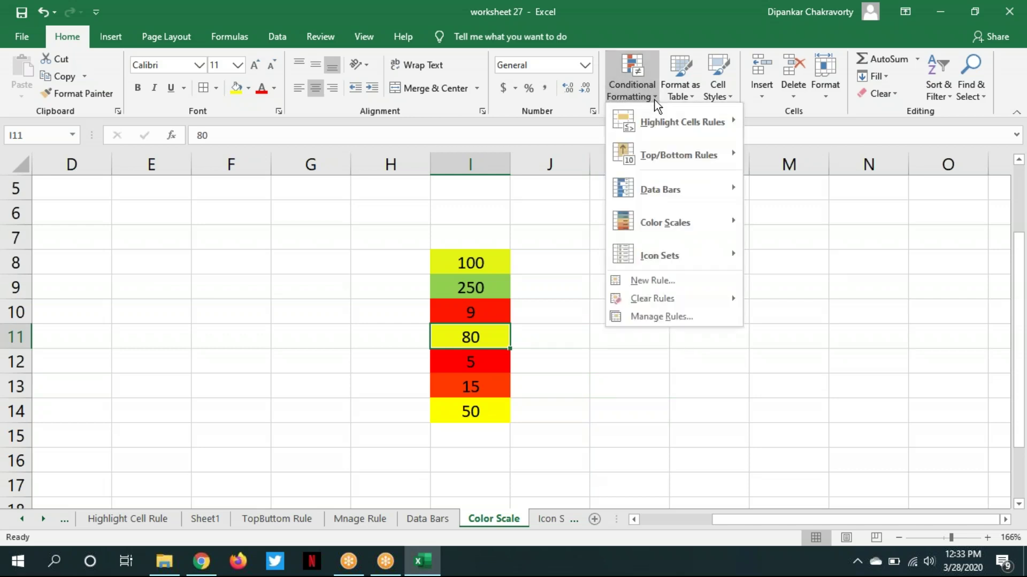
pyautogui.click(701, 316)
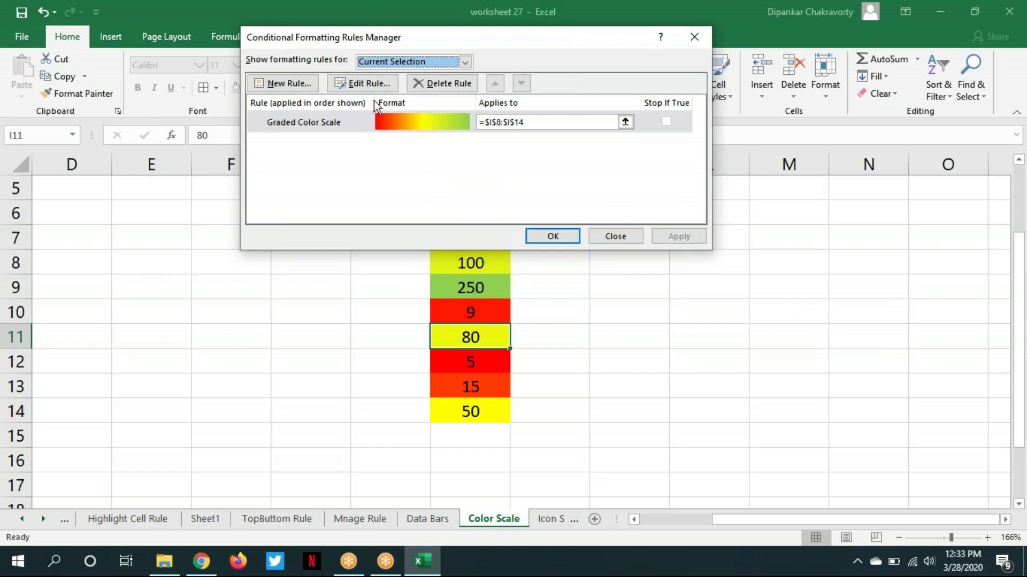
pyautogui.click(382, 84)
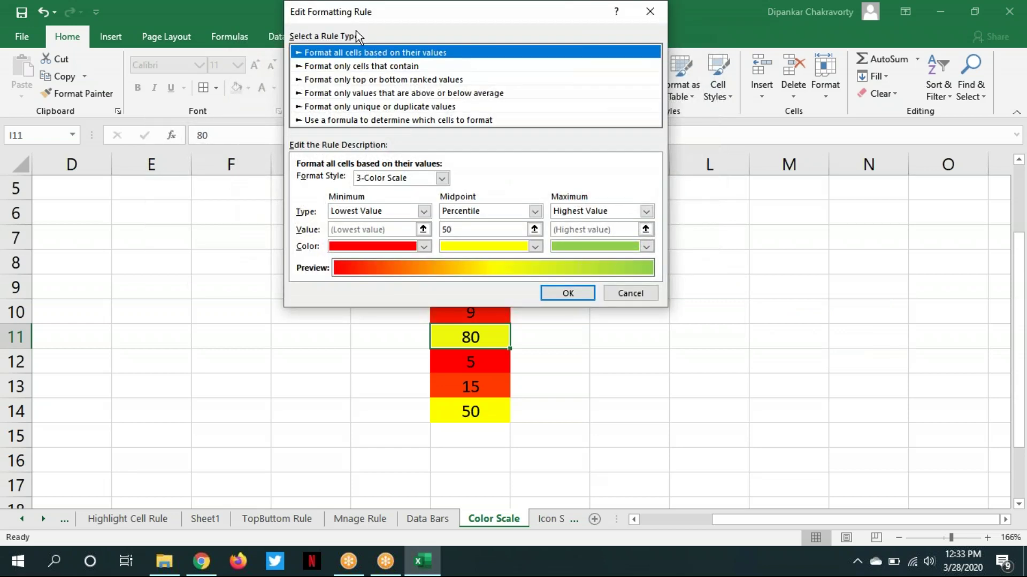
pyautogui.moveTo(302, 11); pyautogui.dragTo(388, 160)
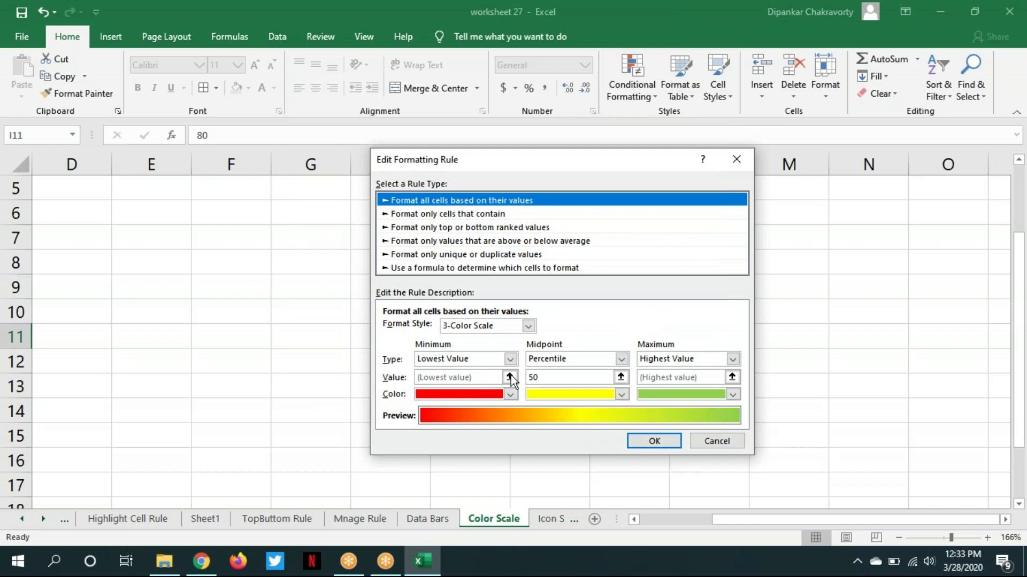
pyautogui.click(528, 328)
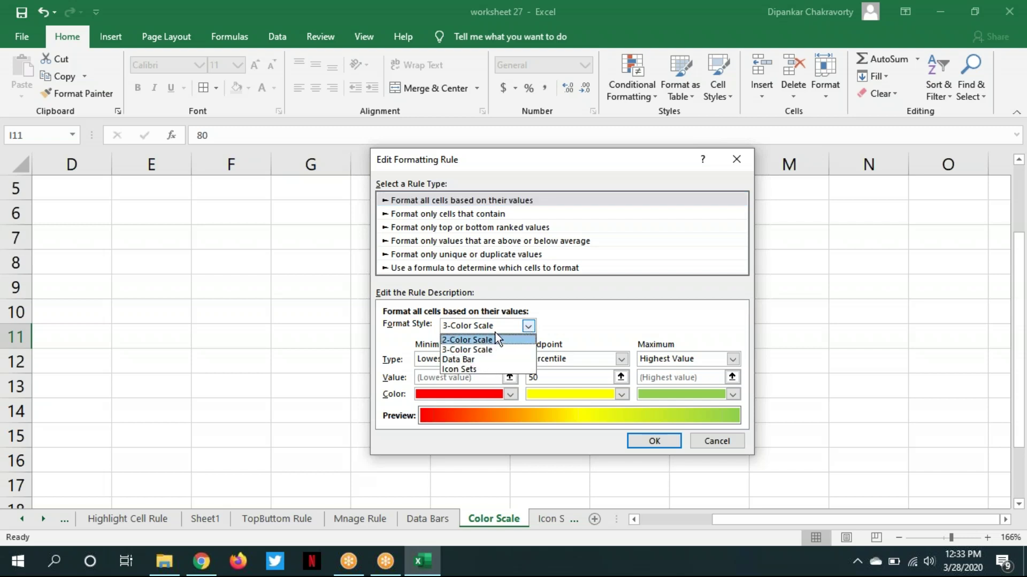
pyautogui.click(488, 350)
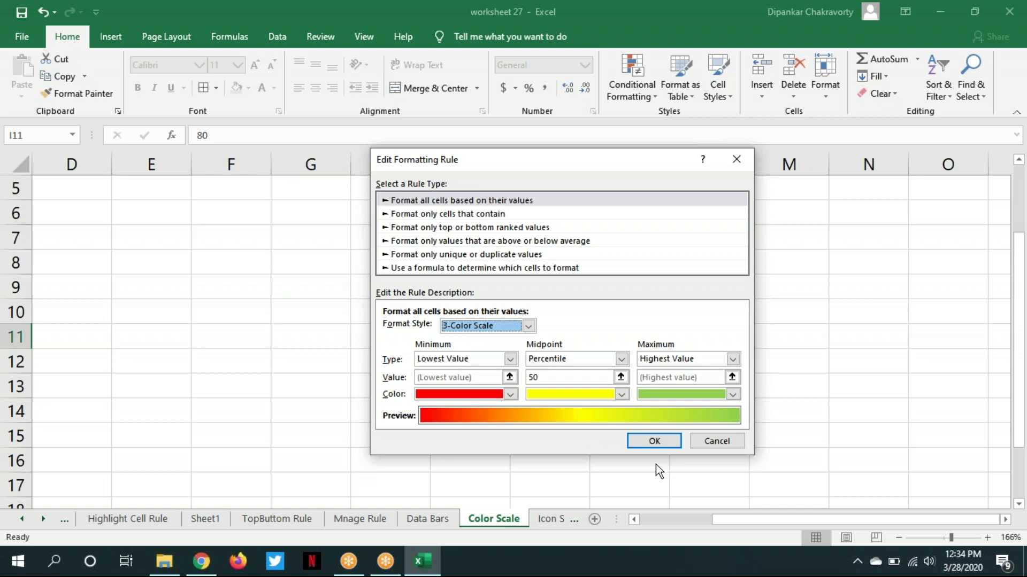
pyautogui.click(652, 444)
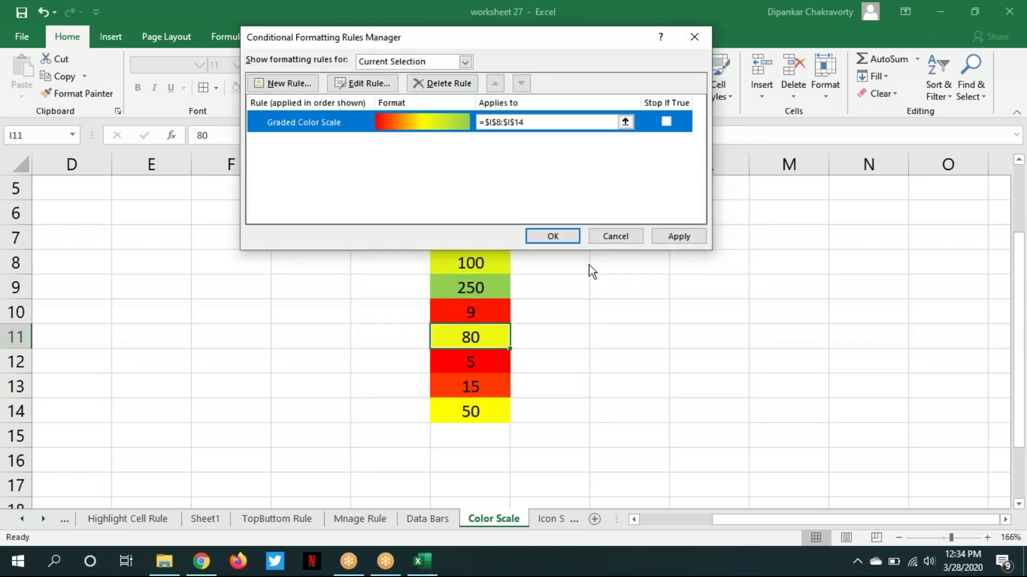
pyautogui.click(603, 236)
pyautogui.click(600, 393)
pyautogui.moveTo(470, 263); pyautogui.dragTo(470, 410)
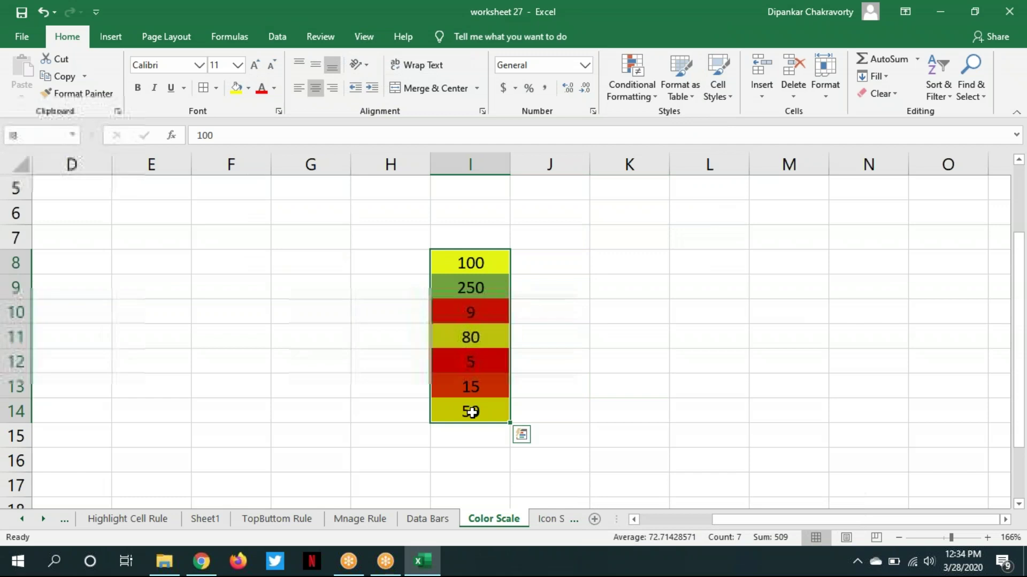
pyautogui.click(615, 444)
# Clear the conditional formatting rules from the entire Icon Set sheet
pyautogui.click(551, 521)
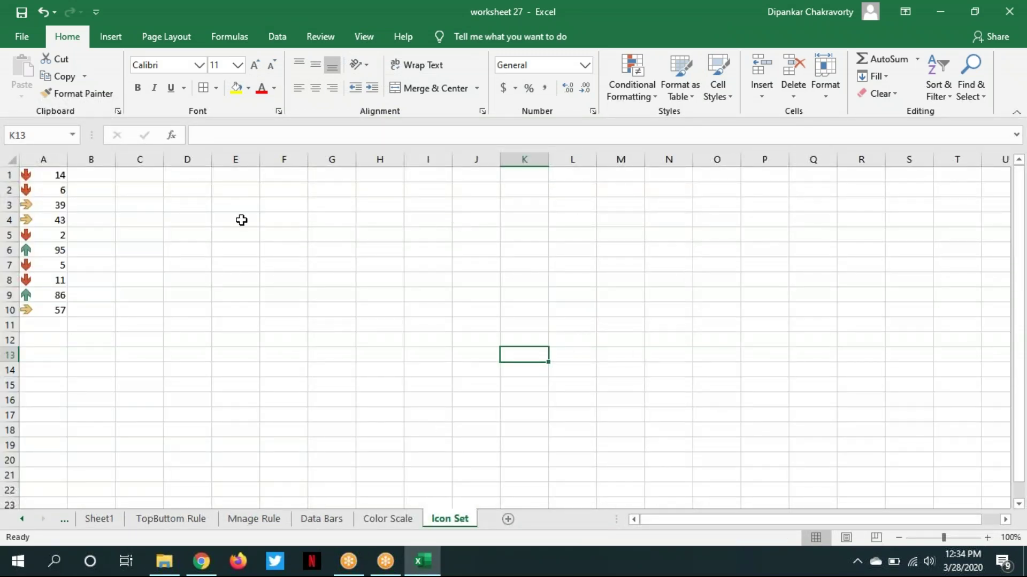
pyautogui.click(39, 180)
pyautogui.moveTo(37, 188); pyautogui.dragTo(50, 312)
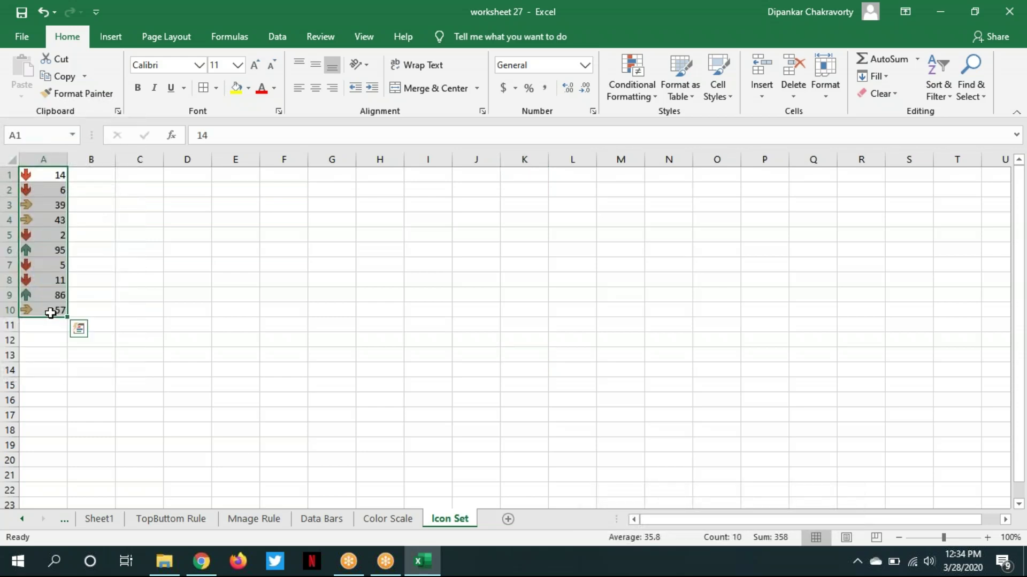
pyautogui.click(656, 94)
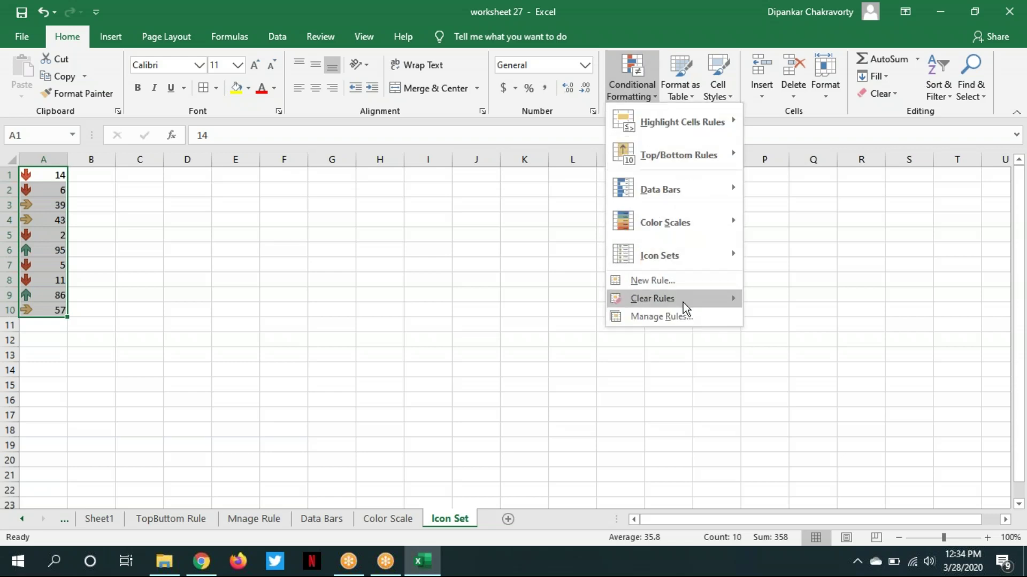
pyautogui.moveTo(682, 303)
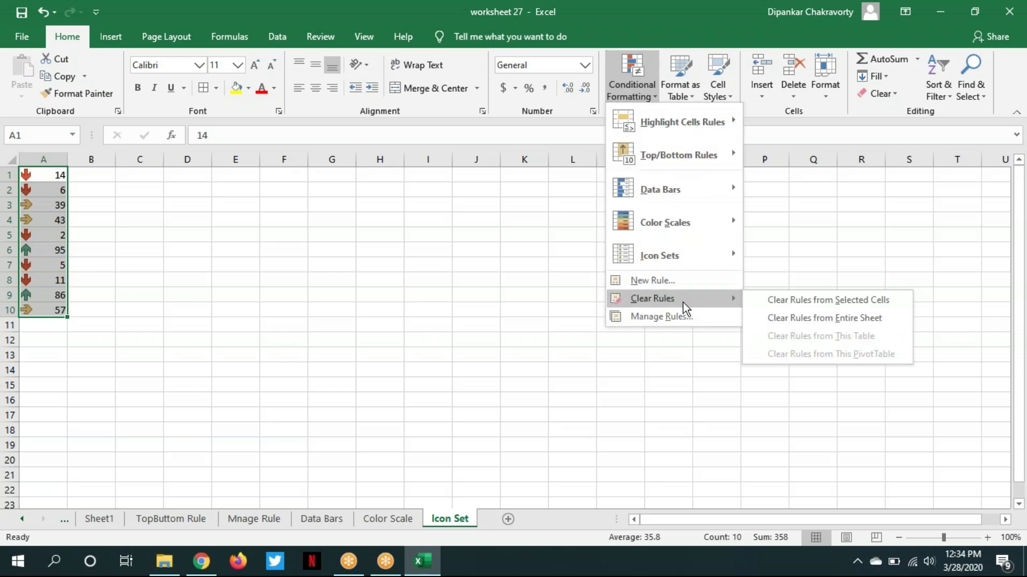
pyautogui.click(816, 316)
pyautogui.click(613, 306)
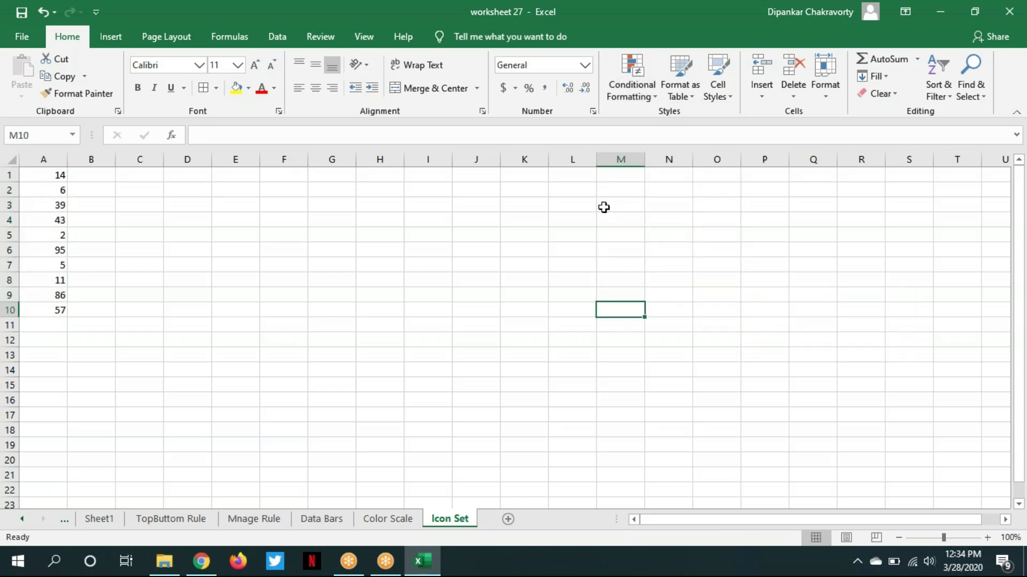
pyautogui.click(650, 96)
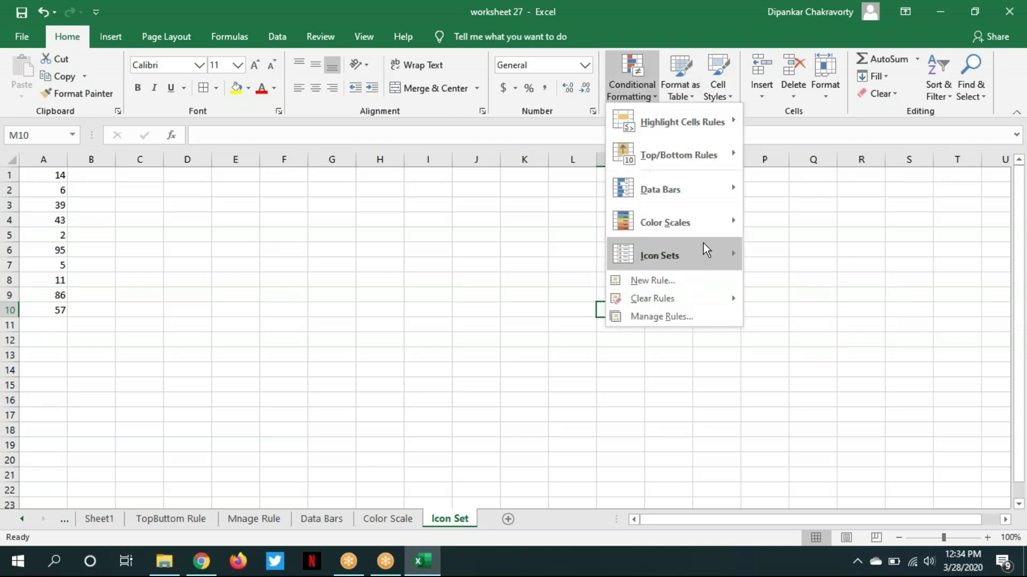
pyautogui.click(148, 266)
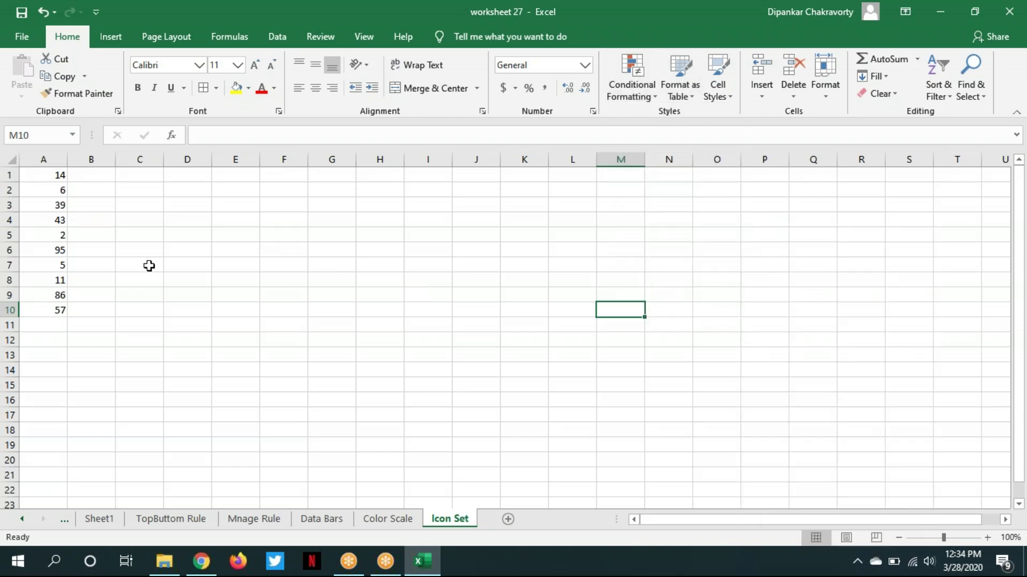
# Move the numbers in A1:A10 to the range starting at J7 and widen column J slightly
pyautogui.moveTo(40, 177); pyautogui.dragTo(52, 306)
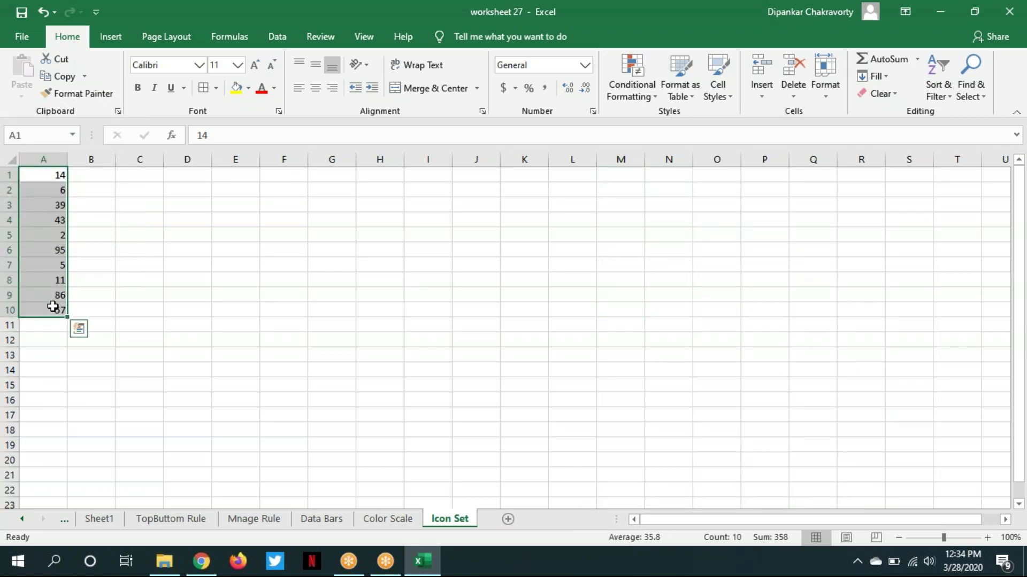
pyautogui.hotkey('ctrl', 'c')
pyautogui.click(466, 264)
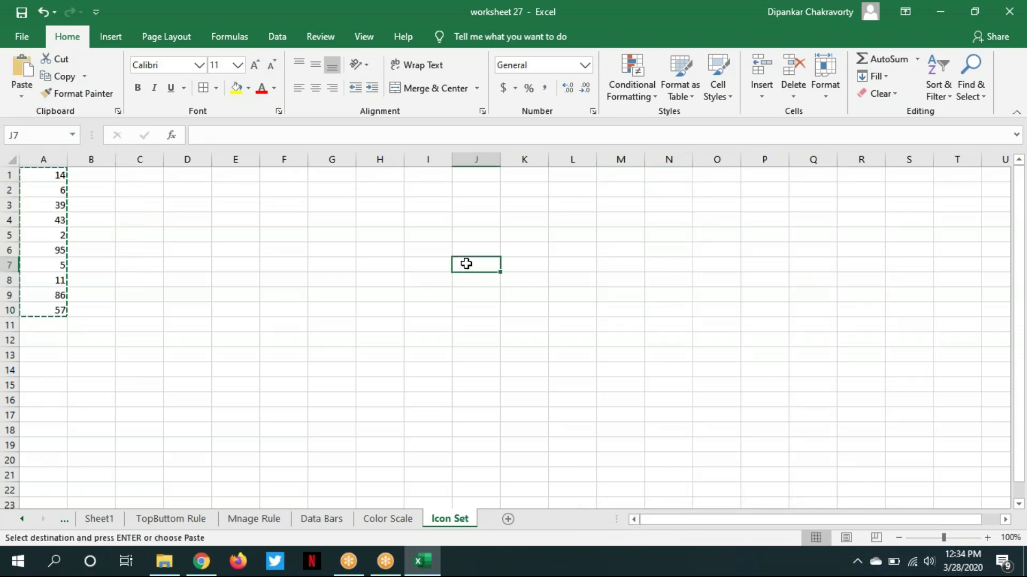
pyautogui.hotkey('ctrl', 'v')
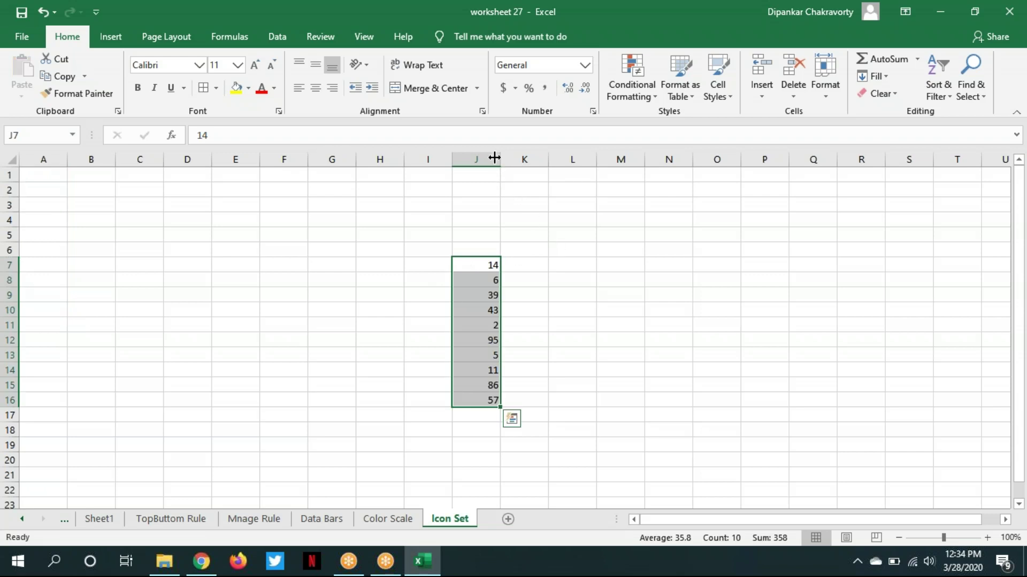
pyautogui.moveTo(499, 165); pyautogui.dragTo(525, 166)
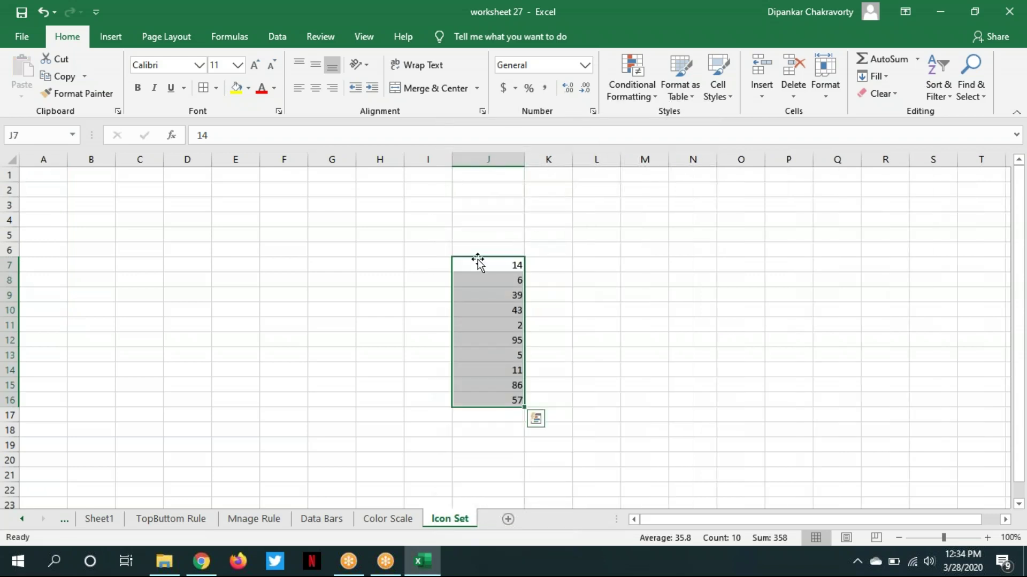
# Apply the directional icon set with three coloured arrows (green up, yellow sideways, red down) to the numbers in J7:J16
pyautogui.moveTo(473, 267); pyautogui.dragTo(483, 408)
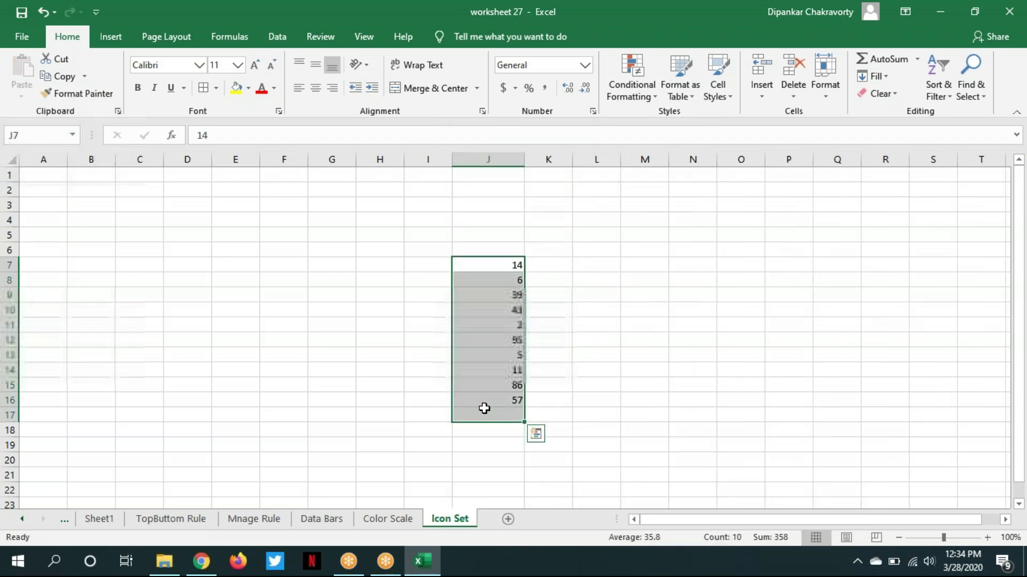
pyautogui.click(483, 414)
pyautogui.moveTo(490, 267); pyautogui.dragTo(496, 401)
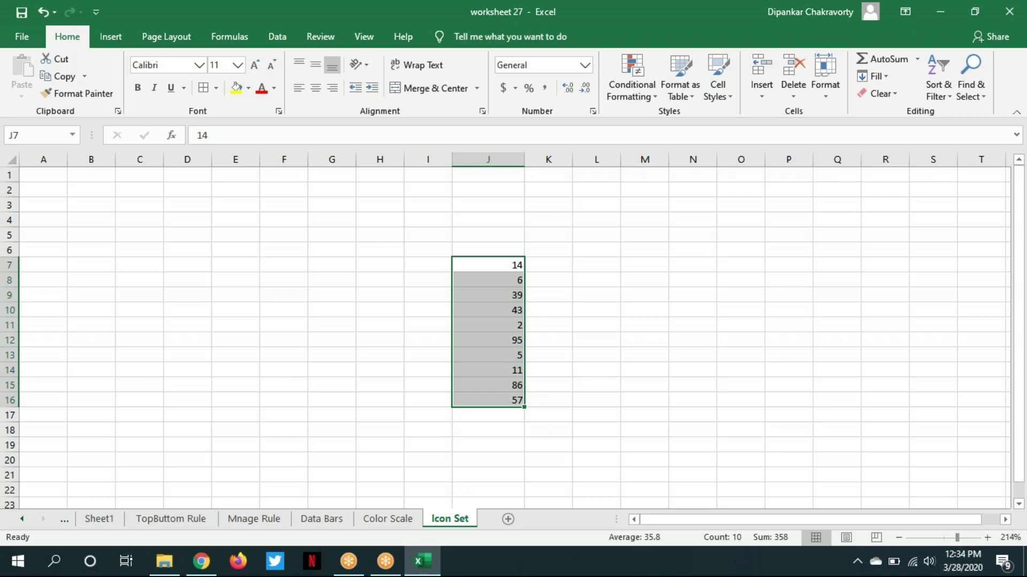
pyautogui.click(957, 538)
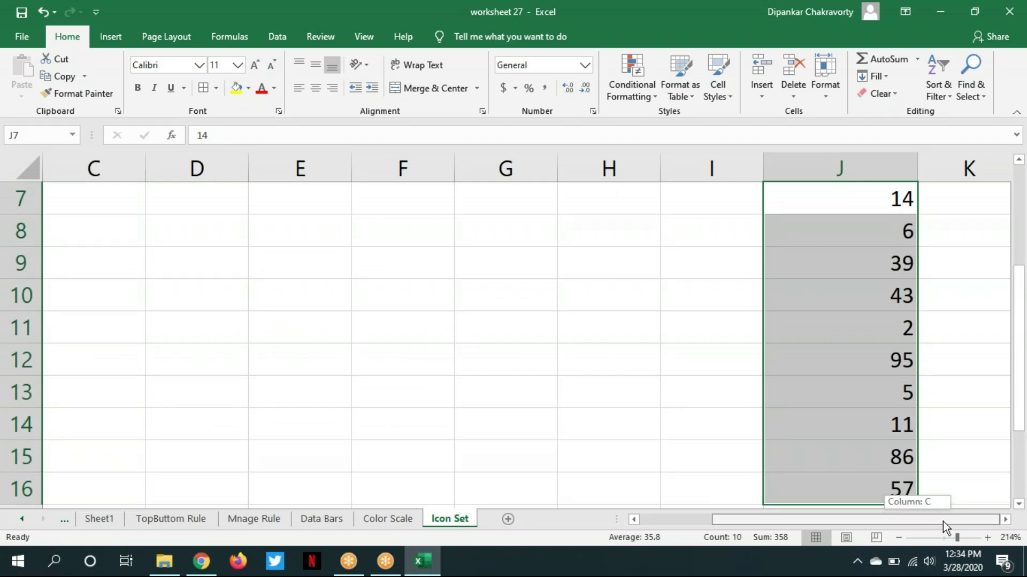
pyautogui.click(1004, 520)
pyautogui.click(1004, 520)
pyautogui.click(1004, 520)
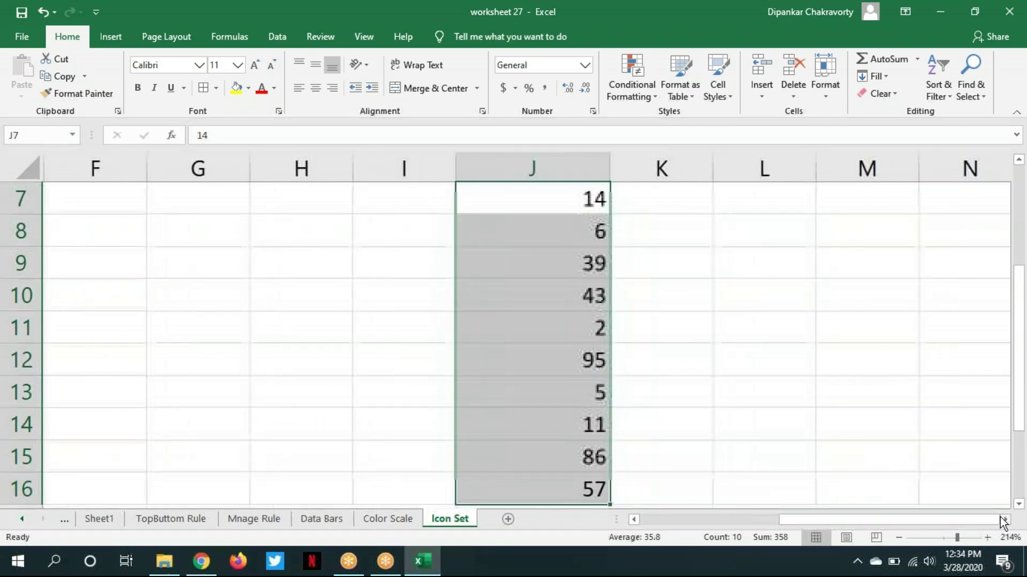
pyautogui.click(1003, 519)
pyautogui.click(1004, 520)
pyautogui.click(713, 396)
pyautogui.moveTo(344, 202); pyautogui.dragTo(384, 489)
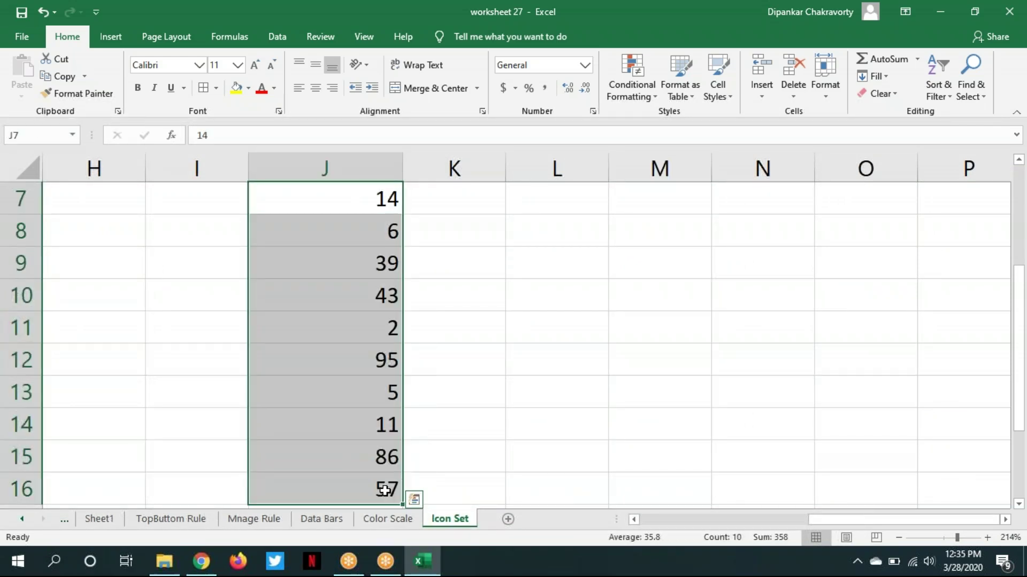
pyautogui.click(656, 98)
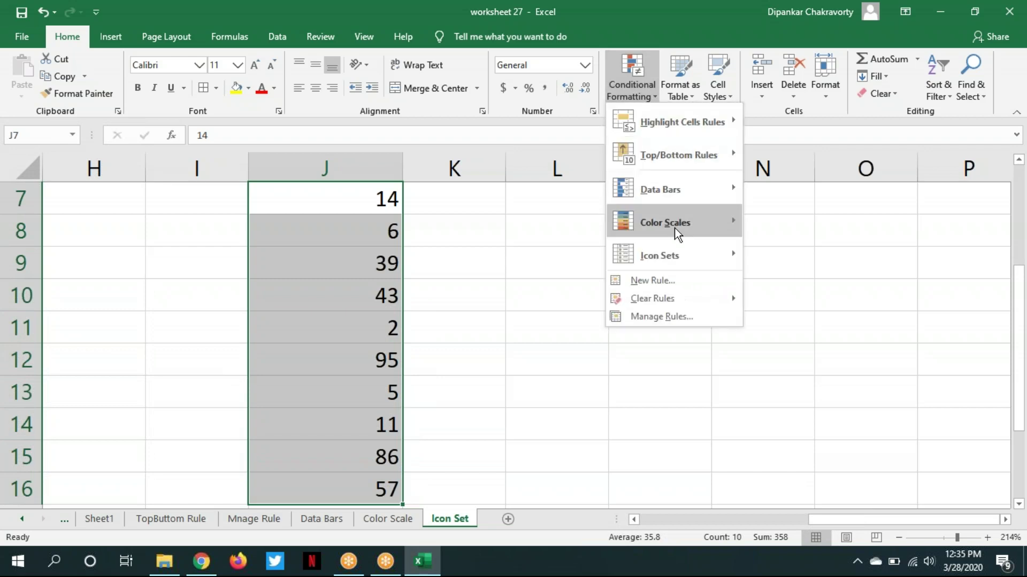
pyautogui.moveTo(710, 262)
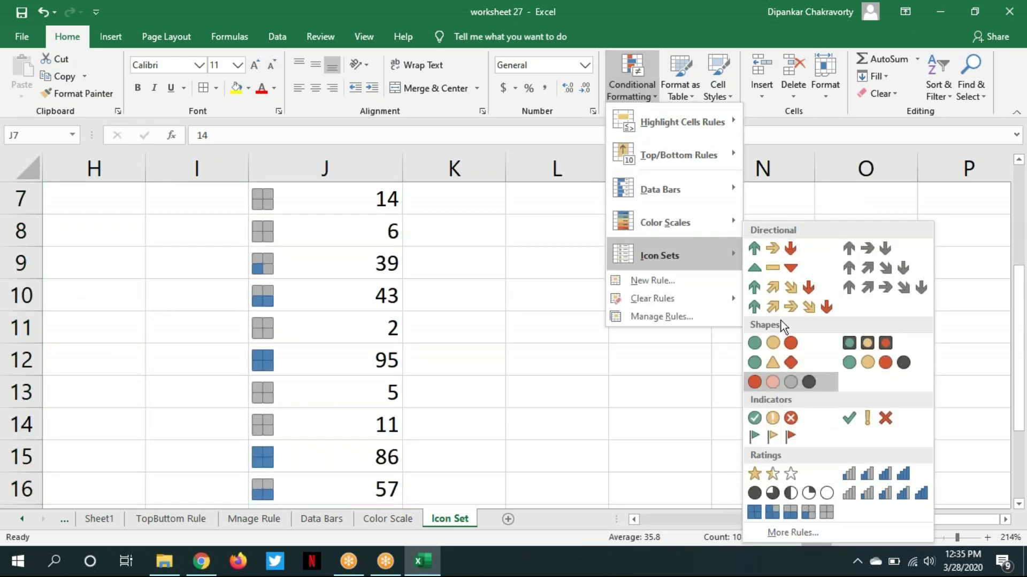
pyautogui.click(762, 247)
pyautogui.click(632, 333)
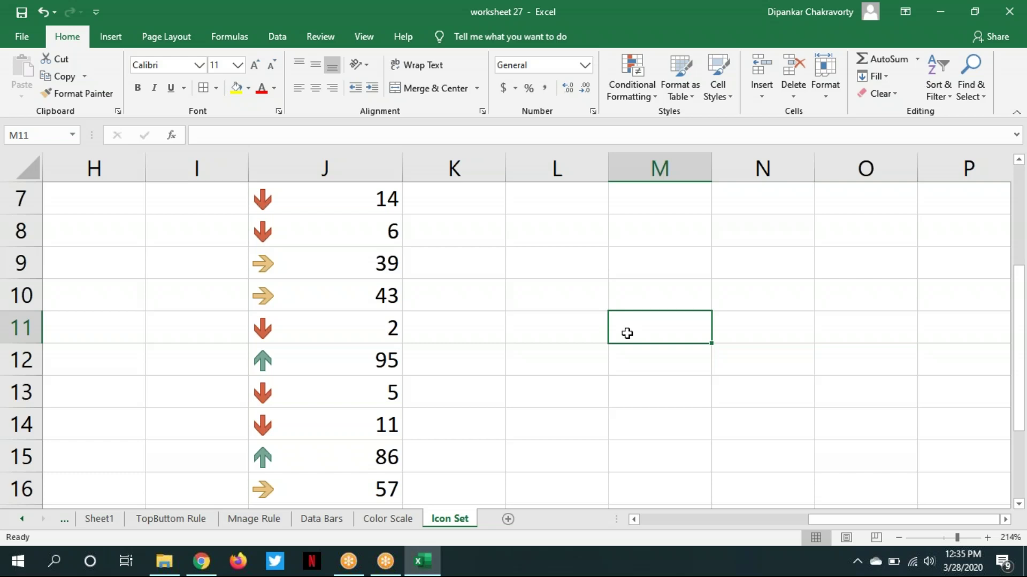
# Examine which arrow icon is assigned to the high, low and middle values in J7:J16
pyautogui.click(314, 357)
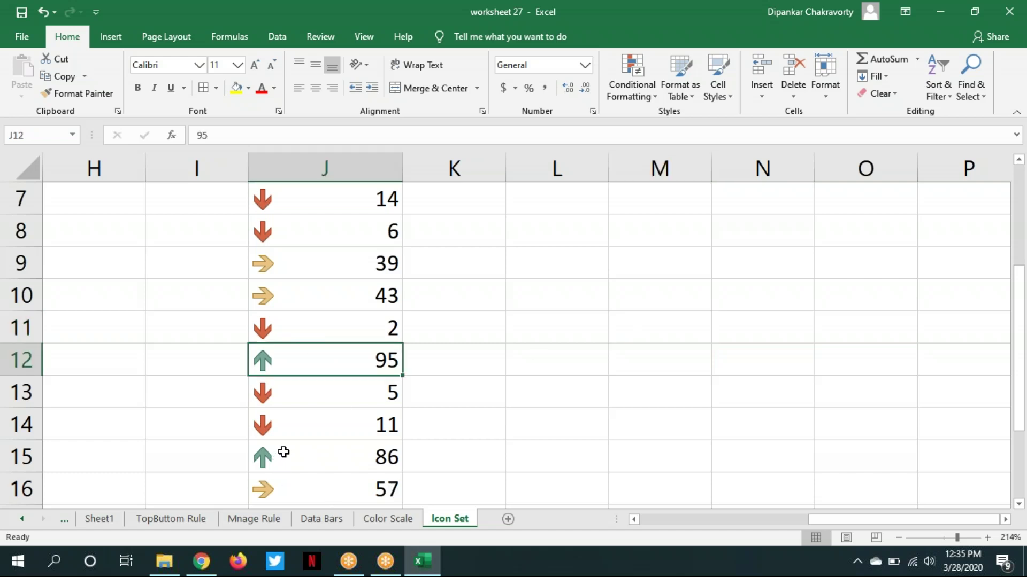
pyautogui.click(284, 452)
pyautogui.click(307, 420)
pyautogui.click(295, 385)
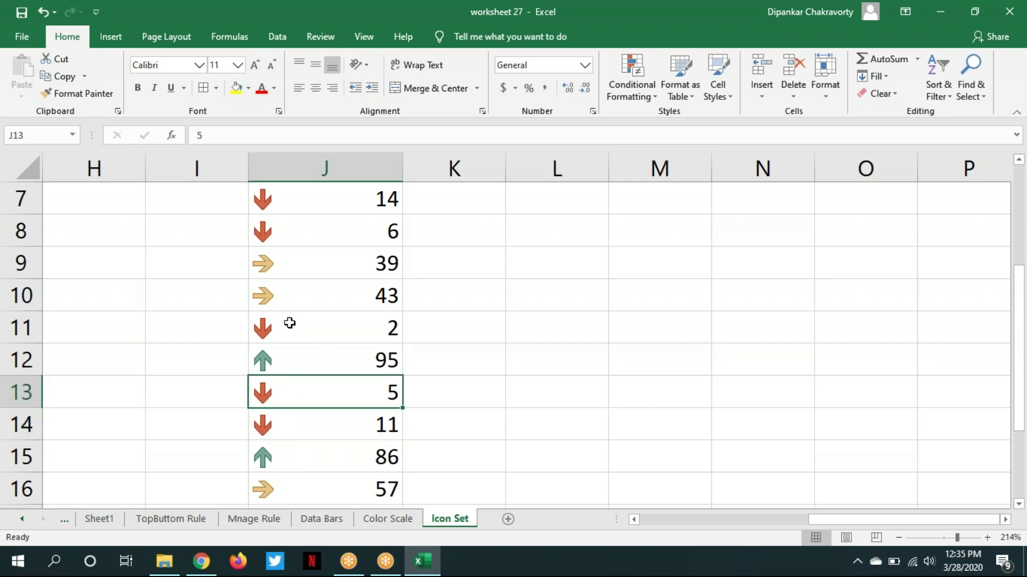
pyautogui.click(289, 323)
pyautogui.click(293, 221)
pyautogui.click(297, 195)
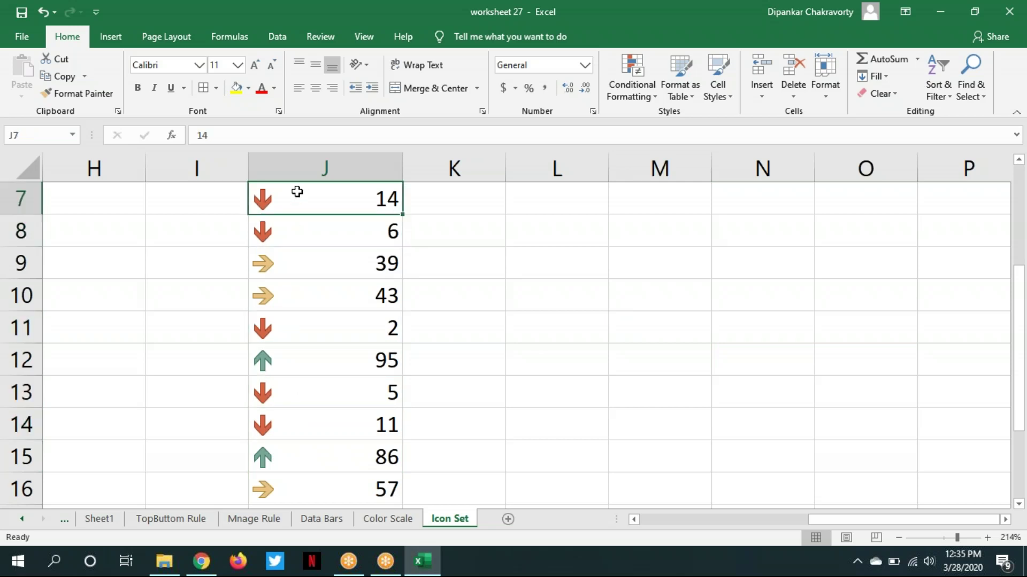
pyautogui.click(298, 255)
pyautogui.click(313, 297)
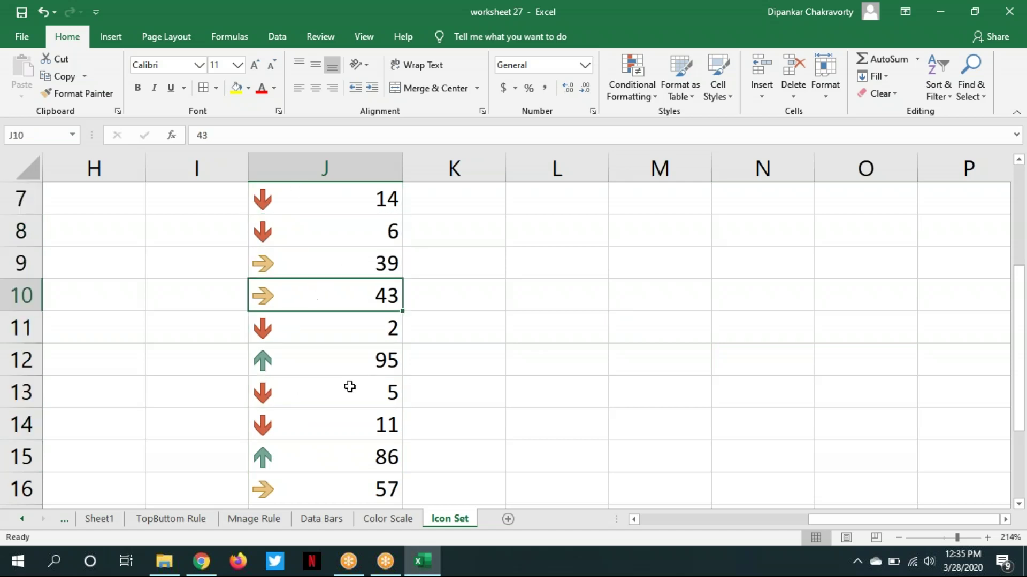
pyautogui.click(326, 496)
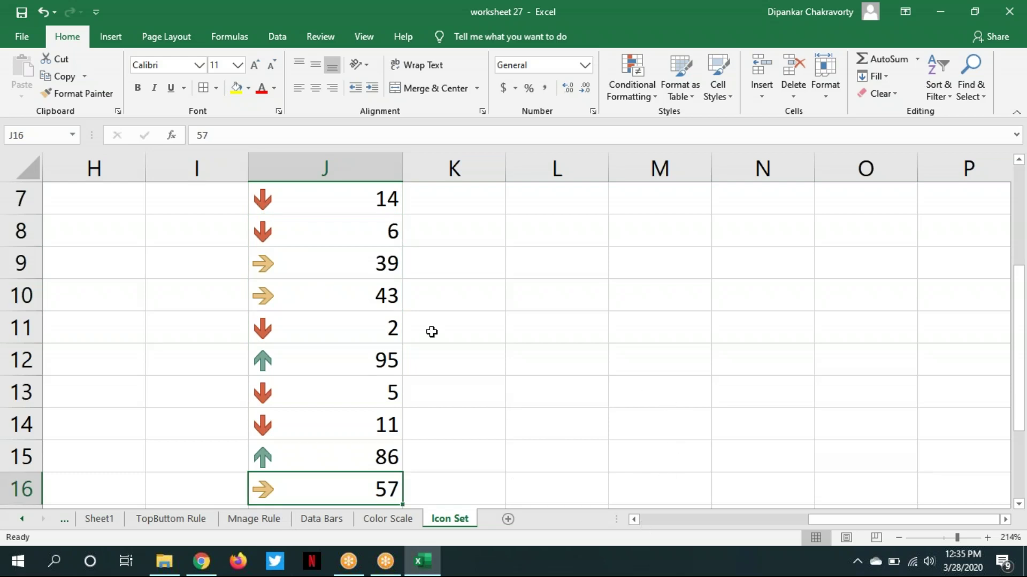
# Edit the icon set rule on J7:J16 so the green arrow starts at 80 percent and the yellow arrow at 20 percent
pyautogui.click(655, 97)
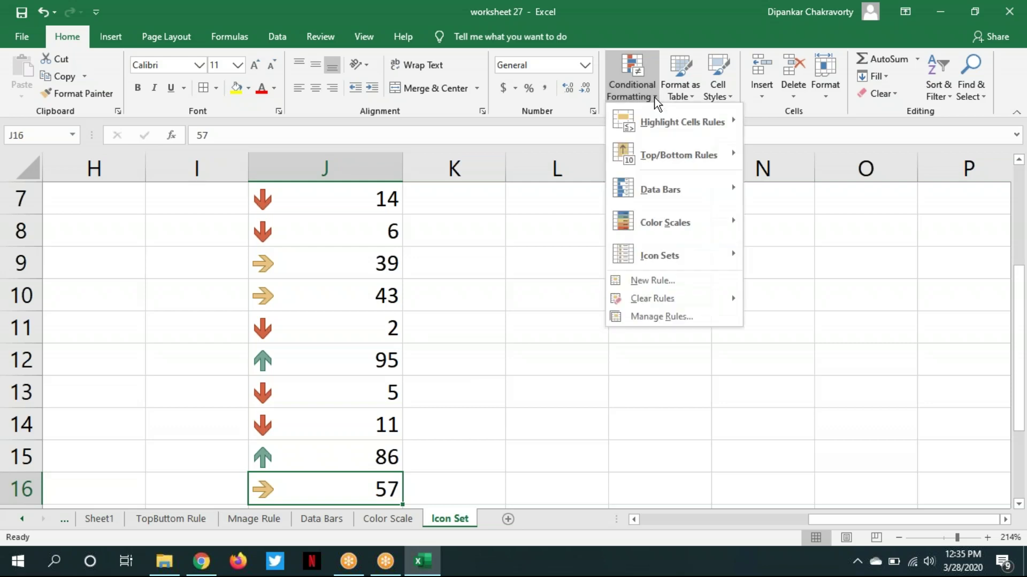
pyautogui.click(680, 320)
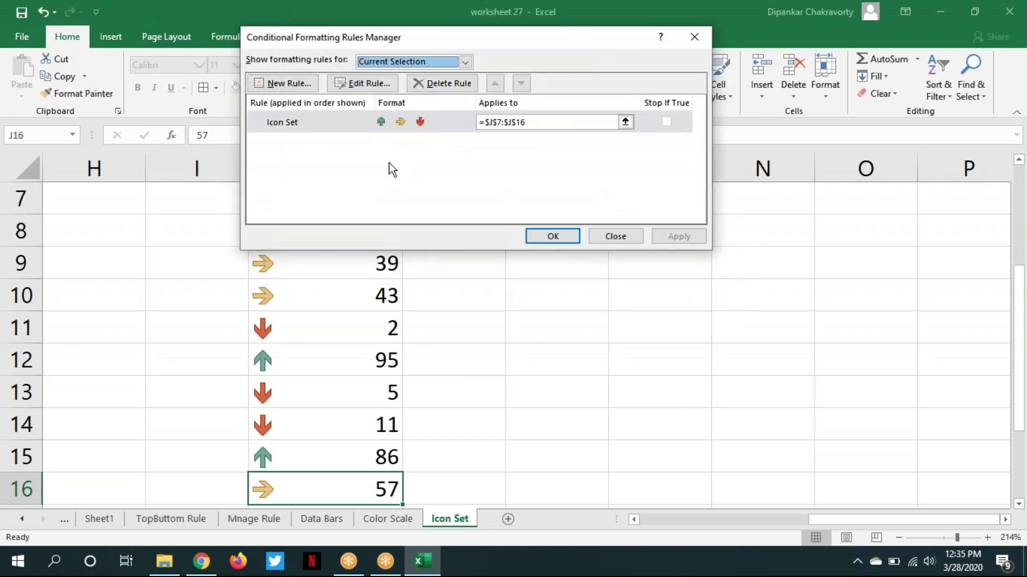
pyautogui.click(370, 84)
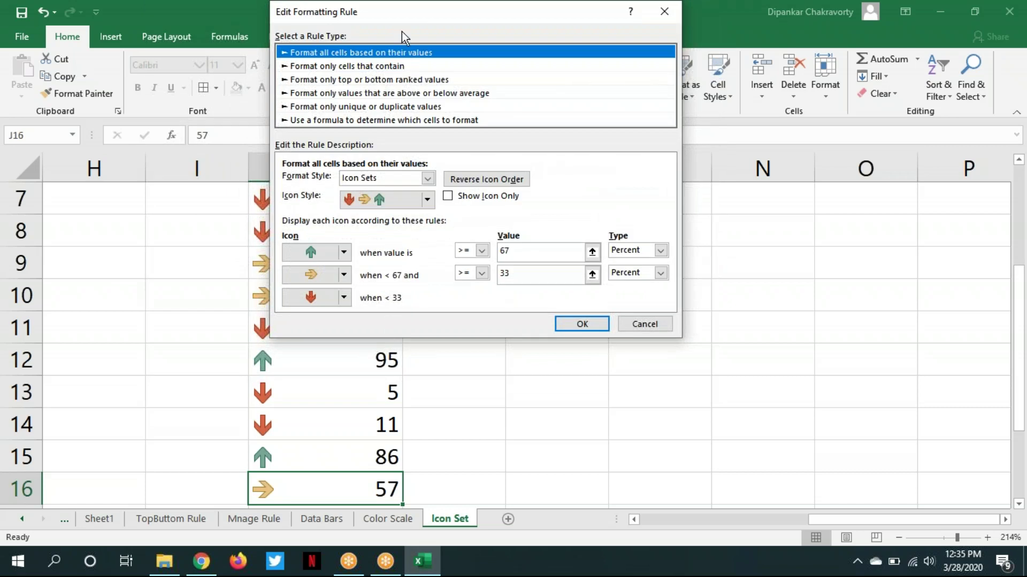
pyautogui.moveTo(298, 14); pyautogui.dragTo(486, 111)
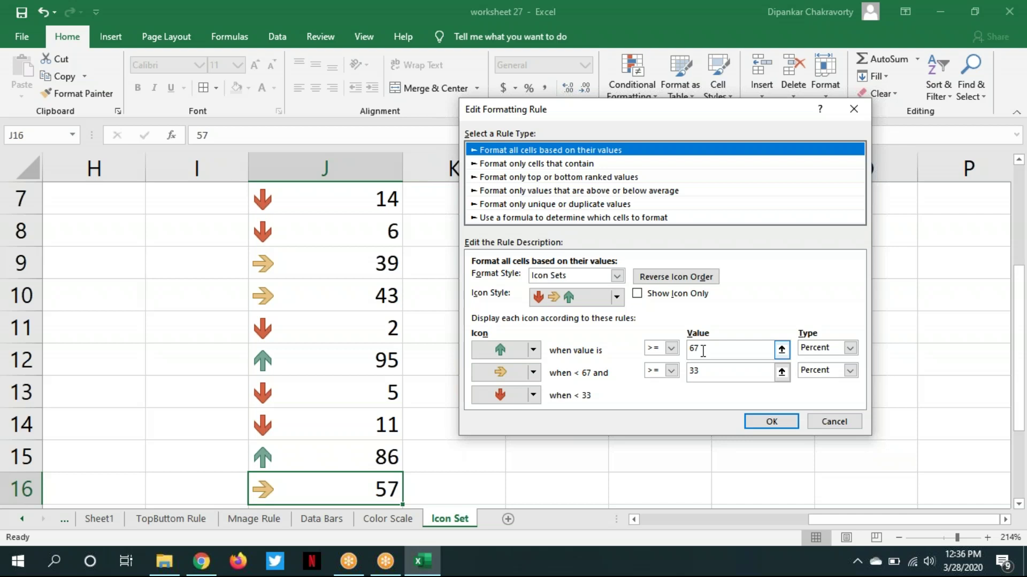
pyautogui.click(849, 348)
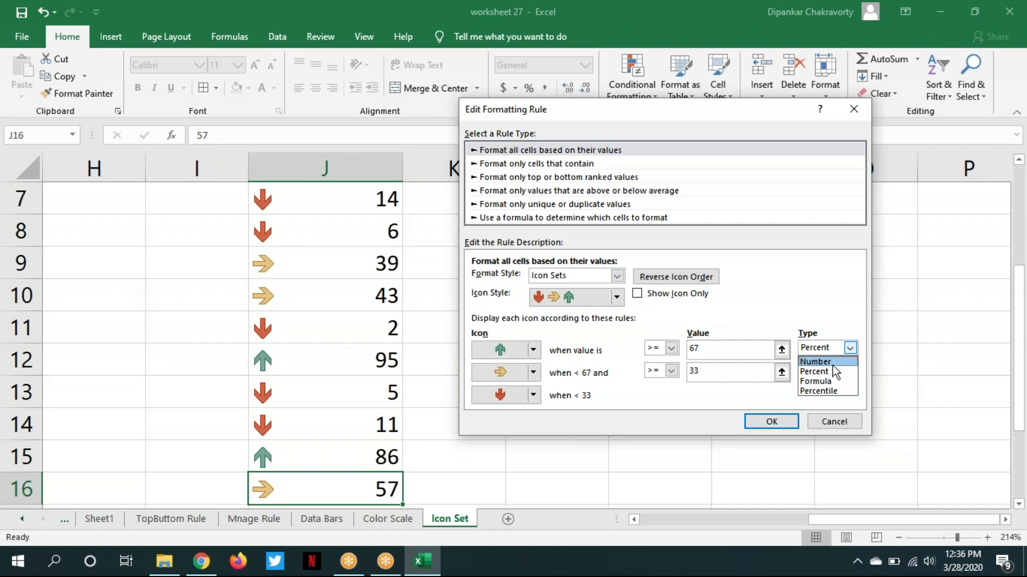
pyautogui.click(836, 317)
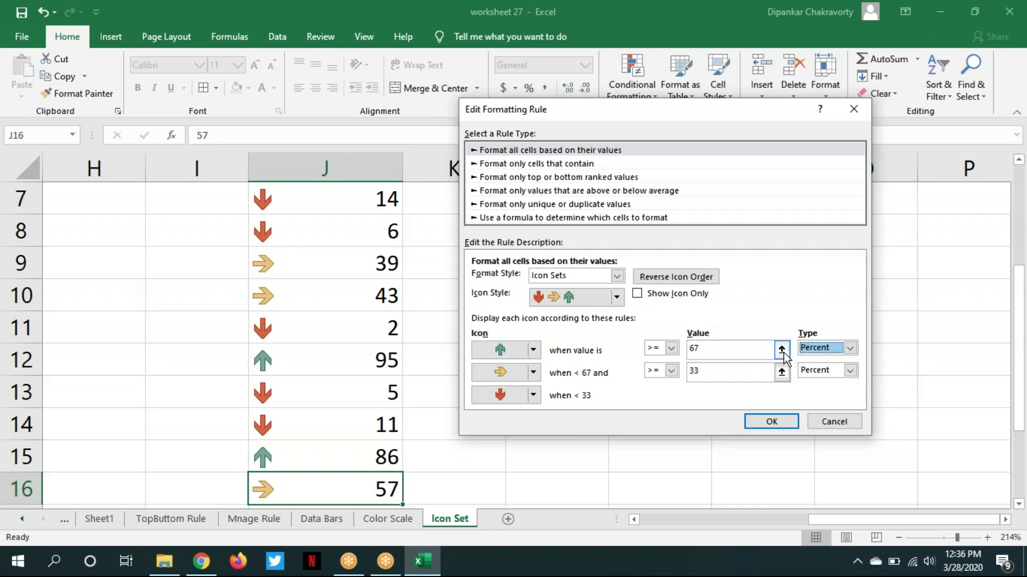
pyautogui.click(781, 349)
pyautogui.click(859, 135)
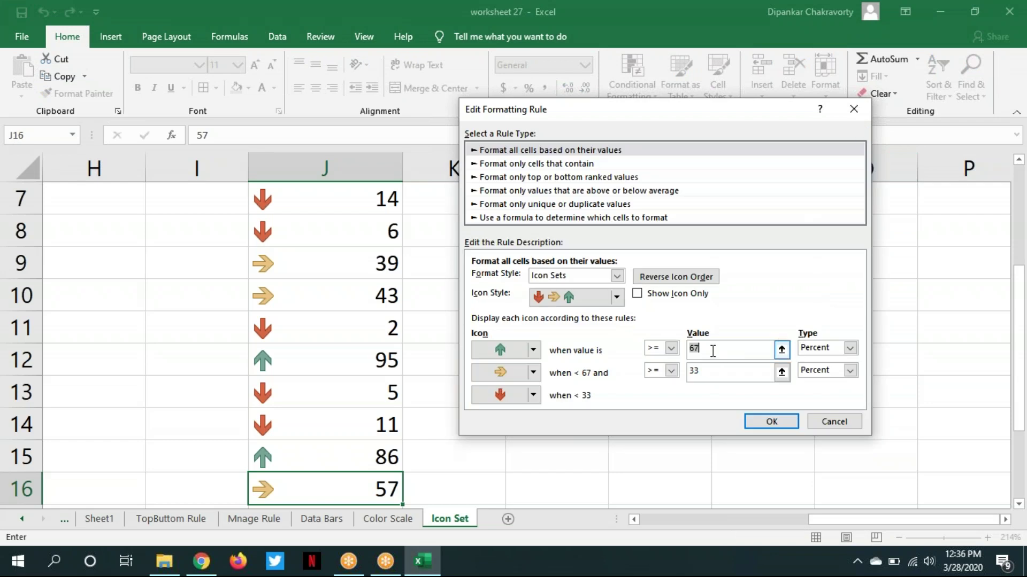
pyautogui.write('80')
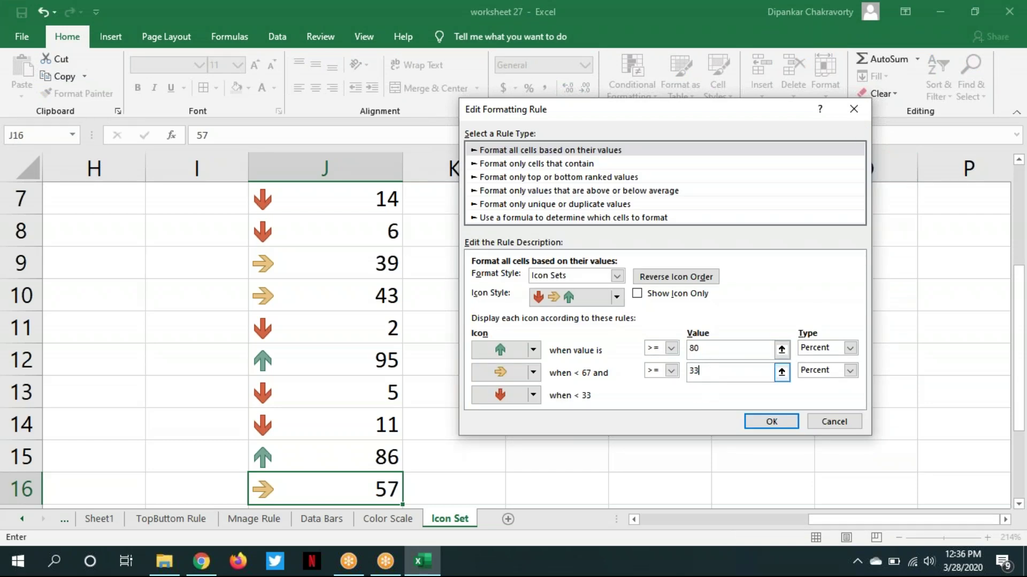
pyautogui.doubleClick(710, 371)
pyautogui.write('20')
pyautogui.click(772, 421)
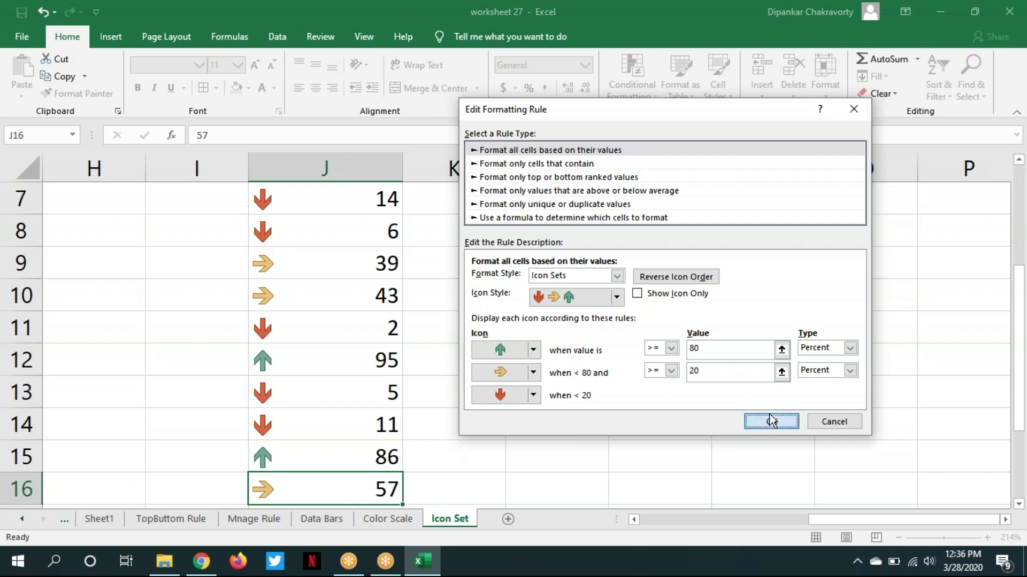
pyautogui.click(552, 237)
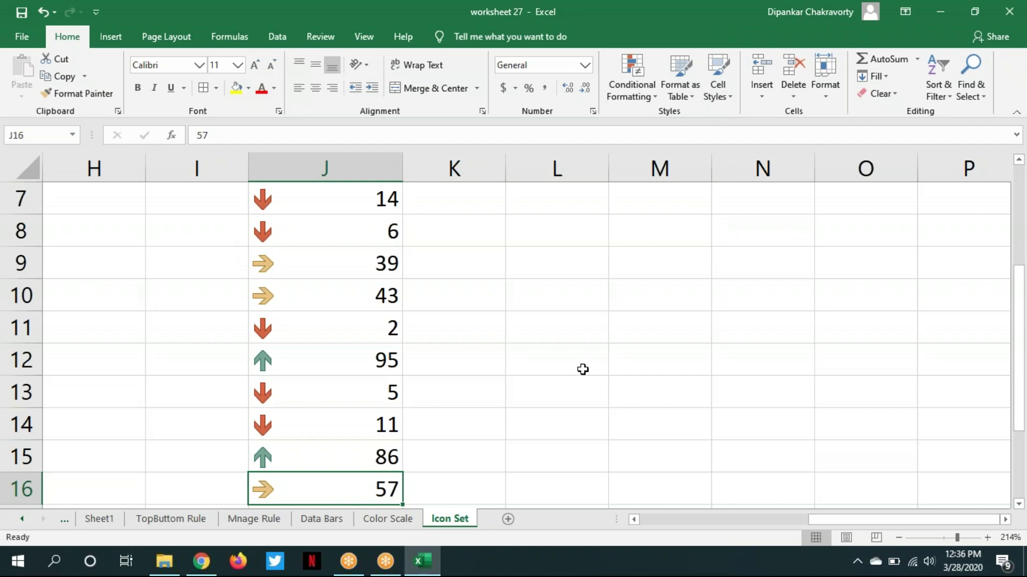
# Reopen the J7:J16 icon set rule and set the green arrow's threshold to 95 and the yellow arrow's to 30
pyautogui.scroll(2, 589, 376)
pyautogui.scroll(-2, 589, 375)
pyautogui.scroll(2, 574, 431)
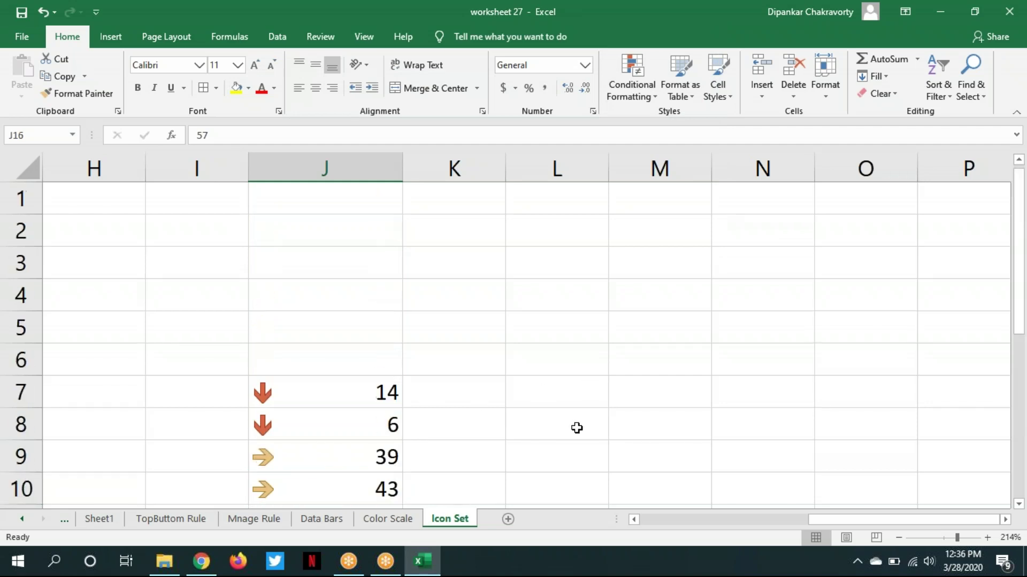
pyautogui.scroll(-2, 617, 328)
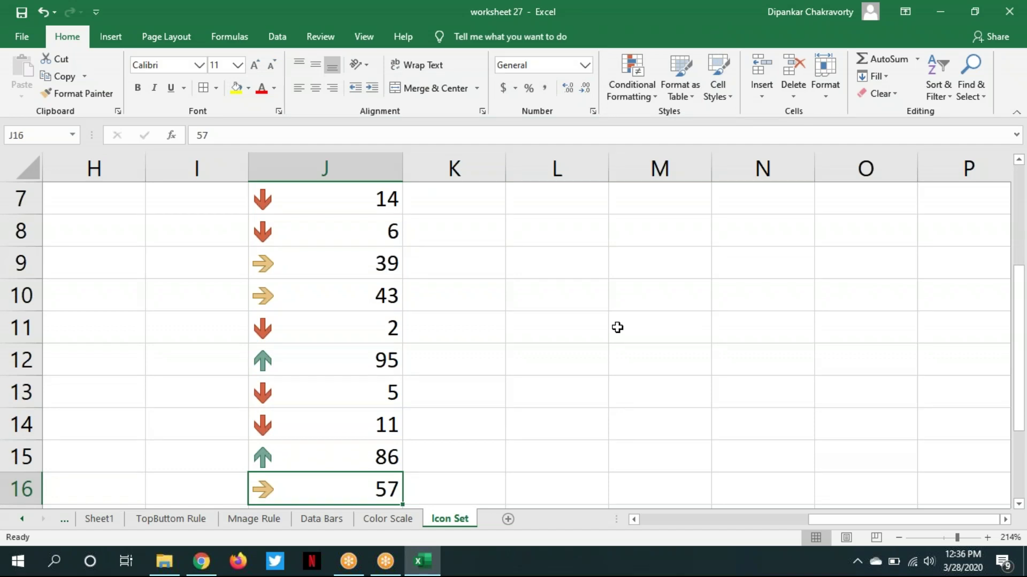
pyautogui.click(658, 97)
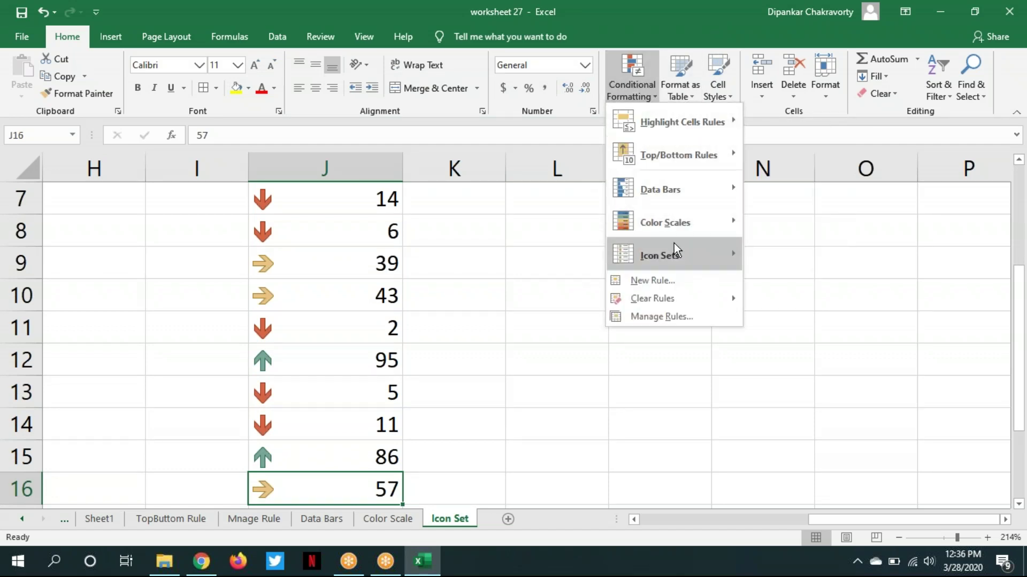
pyautogui.click(662, 316)
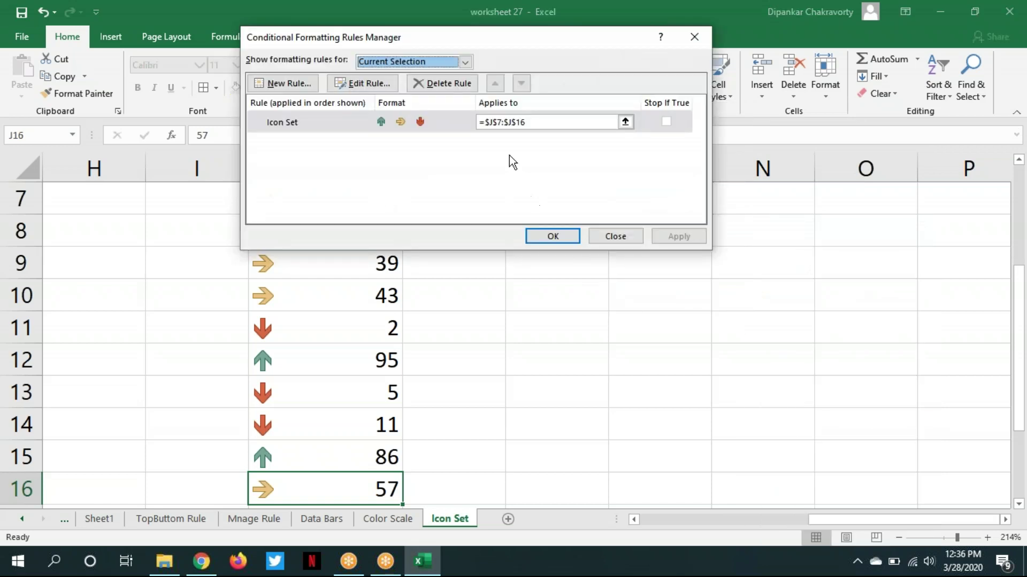
pyautogui.click(366, 84)
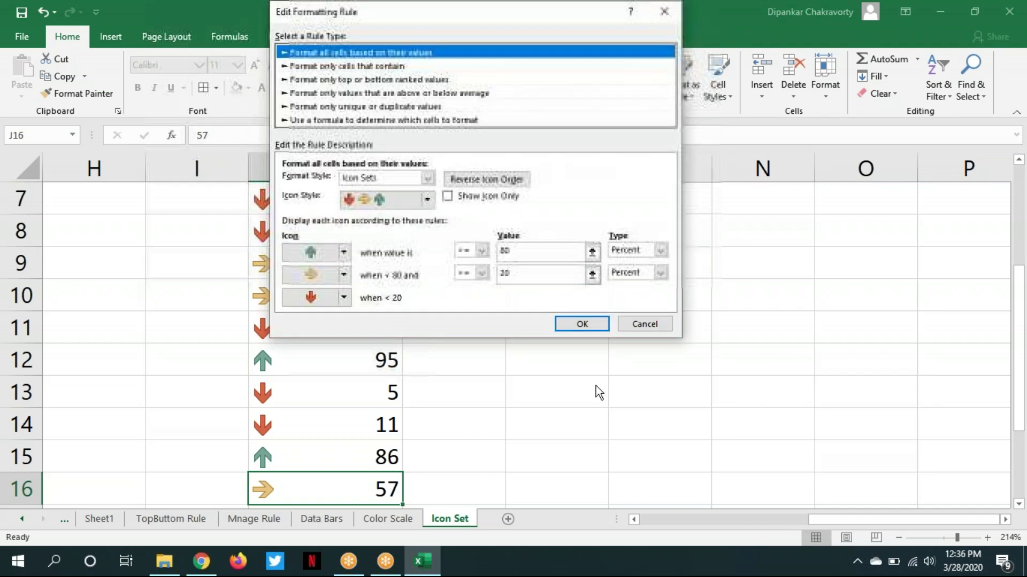
pyautogui.moveTo(292, 14); pyautogui.dragTo(402, 170)
pyautogui.moveTo(624, 412); pyautogui.dragTo(597, 405)
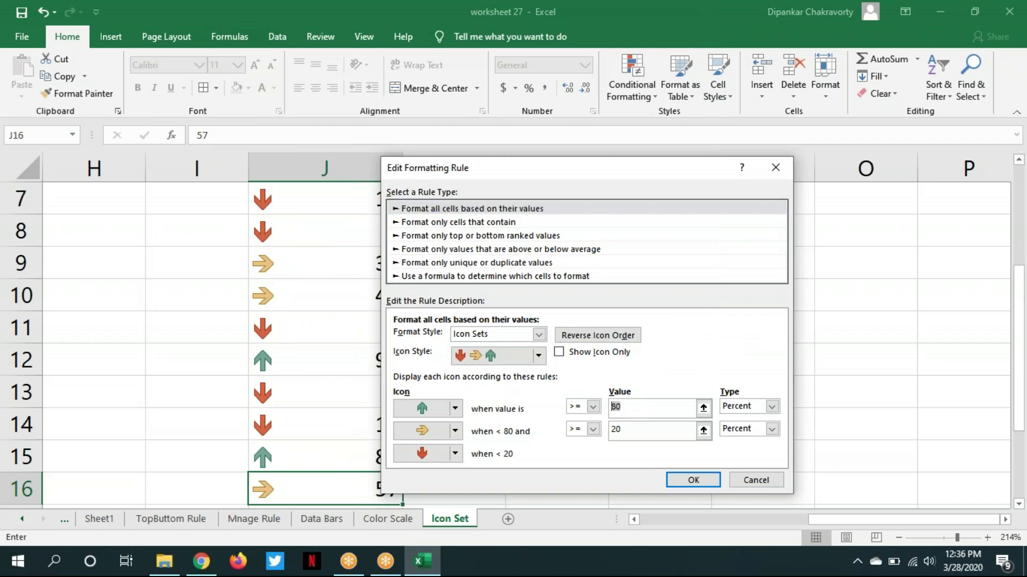
pyautogui.write('95')
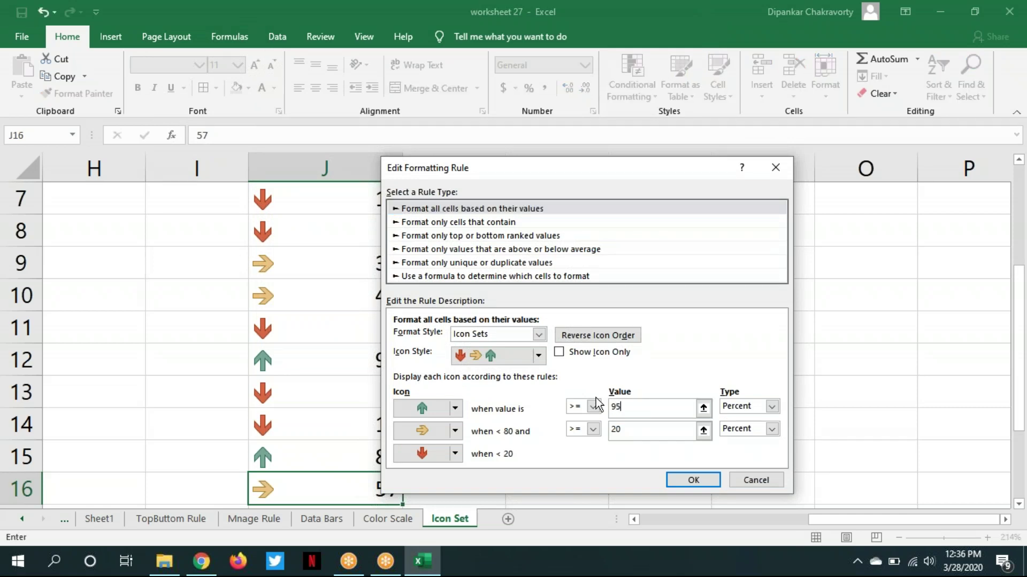
pyautogui.click(627, 429)
pyautogui.moveTo(621, 428); pyautogui.dragTo(592, 430)
pyautogui.write('30')
# Change the type of both icon thresholds to Number and apply the rule to the cells
pyautogui.click(771, 407)
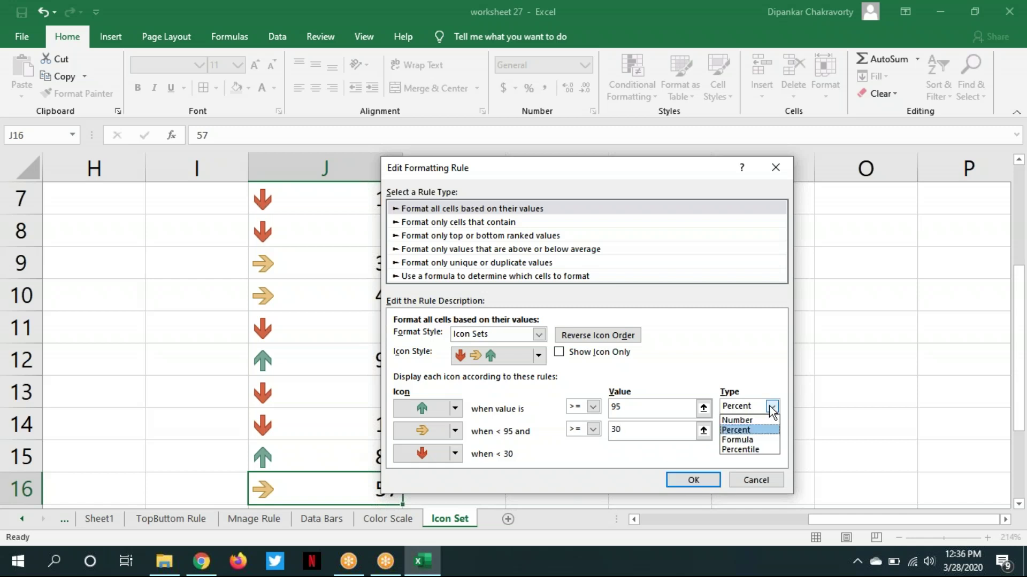
pyautogui.click(756, 422)
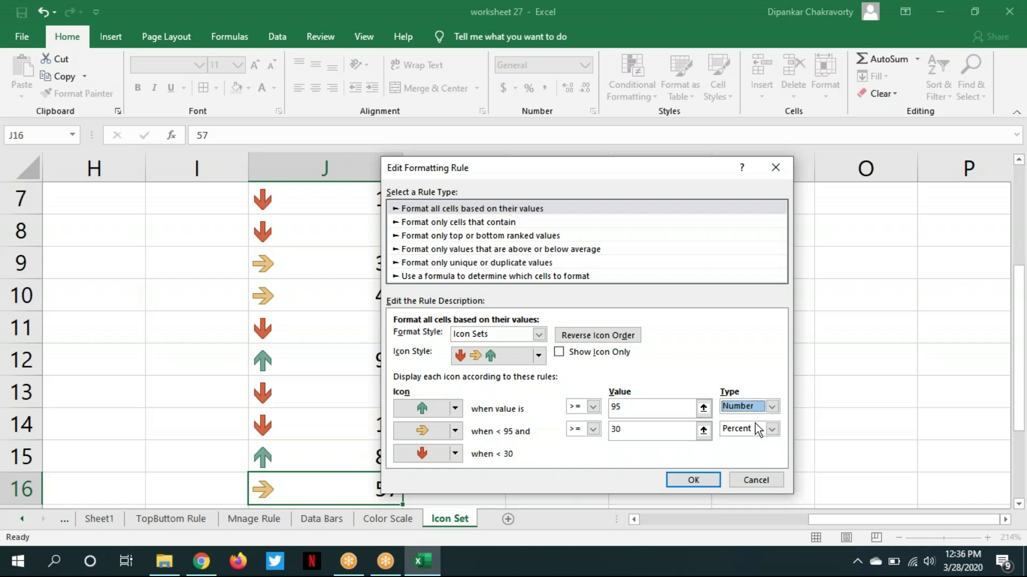
pyautogui.click(771, 430)
pyautogui.click(757, 443)
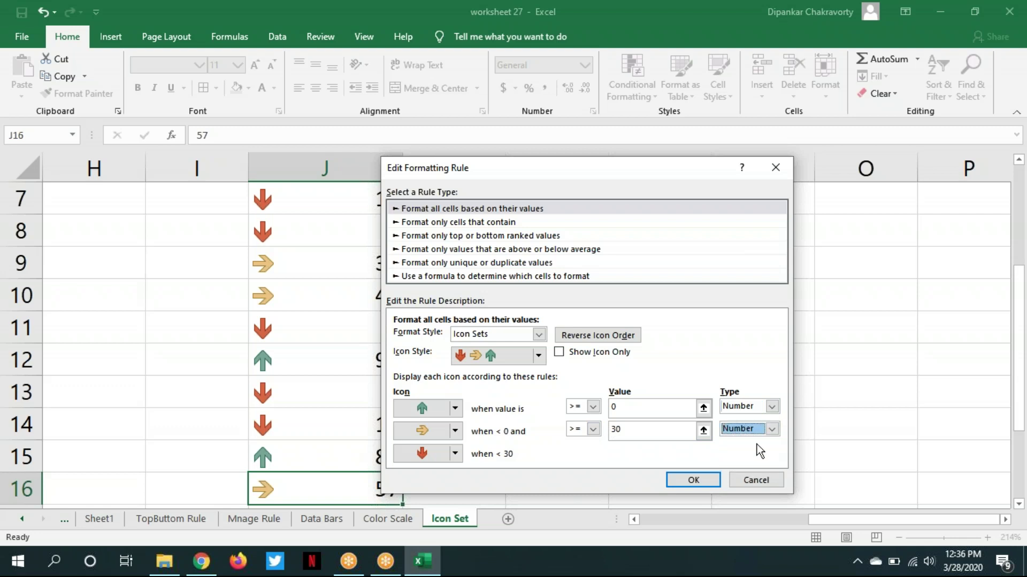
pyautogui.click(676, 478)
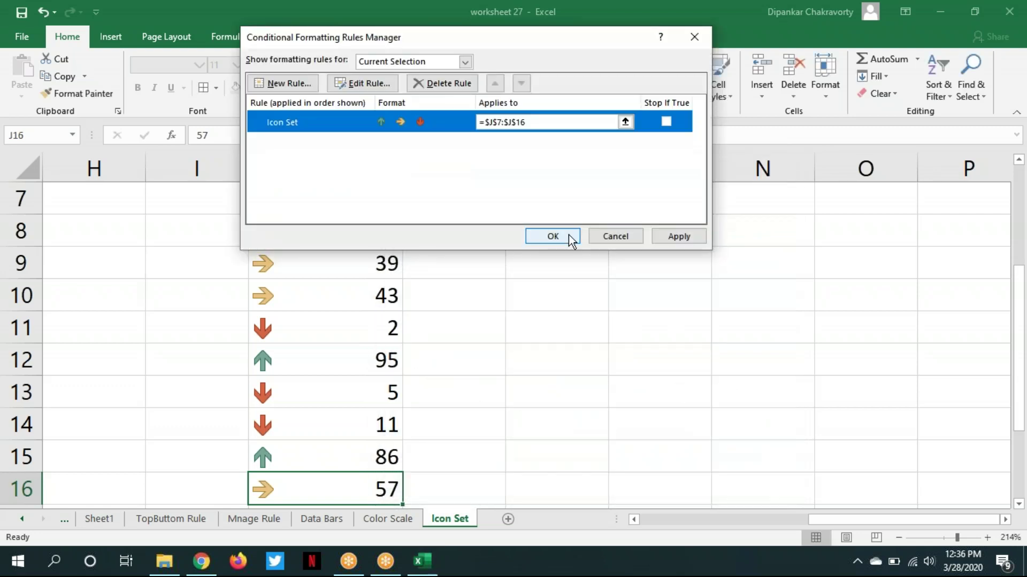
pyautogui.click(569, 236)
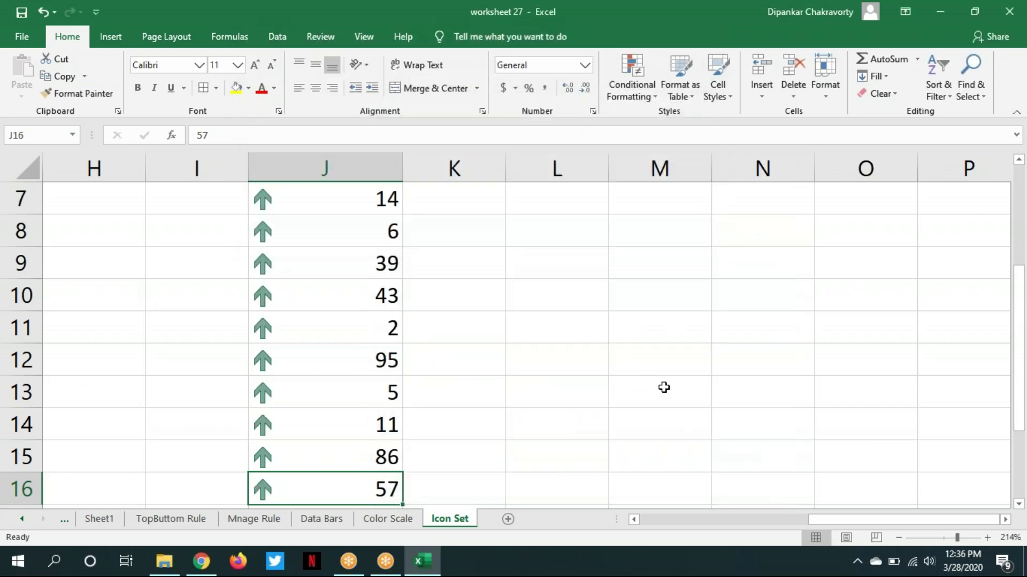
# Edit the icon set rule to use number thresholds of 95 for the green arrow and 30 for the yellow arrow, and apply it
pyautogui.scroll(-5, 663, 387)
pyautogui.scroll(7, 663, 386)
pyautogui.scroll(-3, 663, 386)
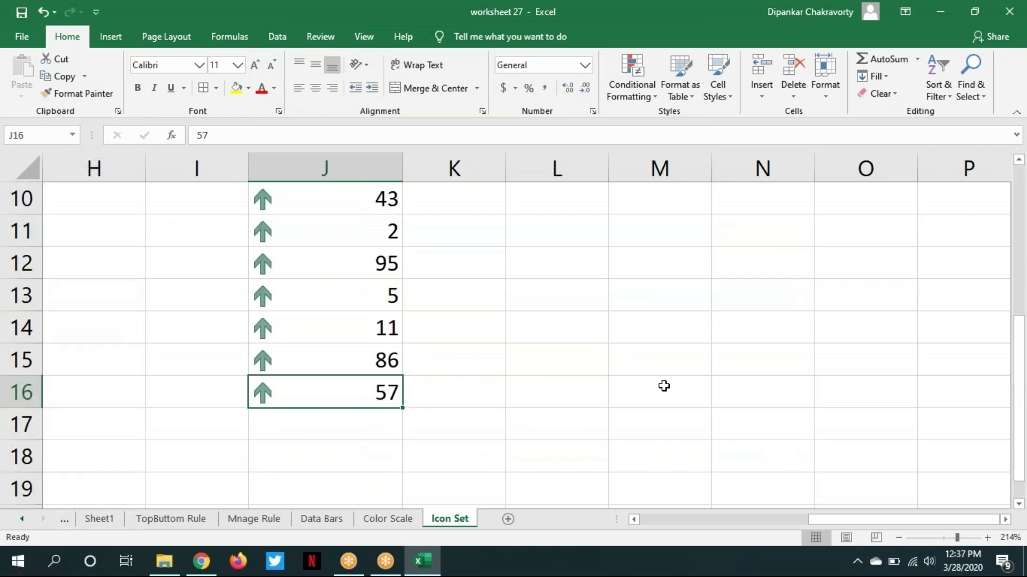
pyautogui.scroll(2, 664, 386)
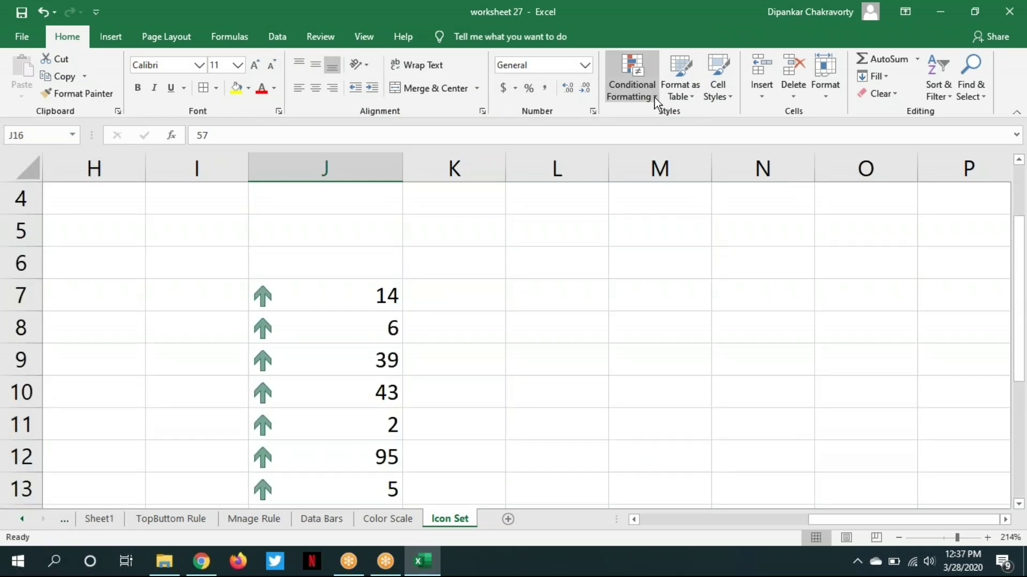
pyautogui.click(632, 91)
pyautogui.click(675, 317)
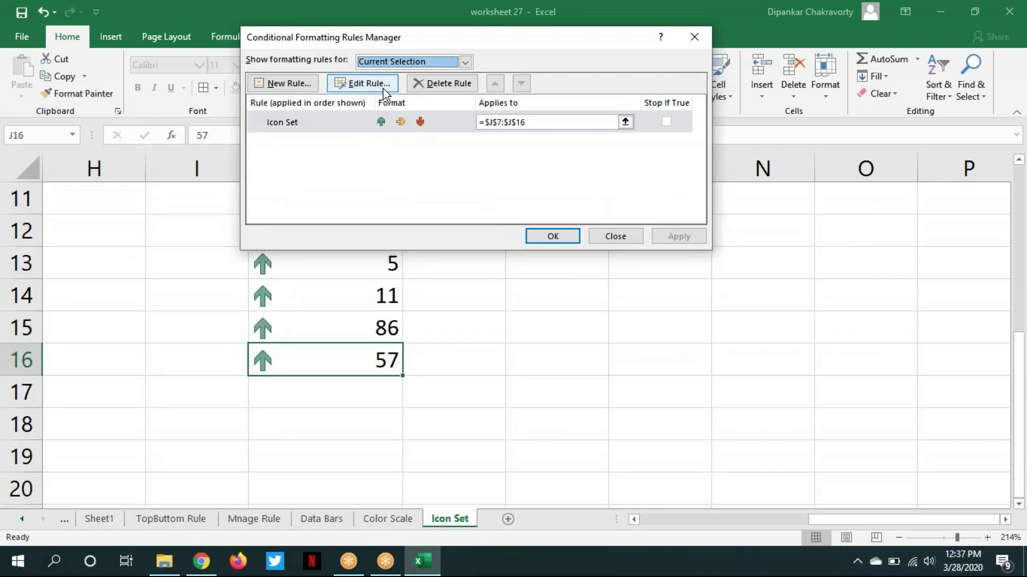
pyautogui.click(363, 83)
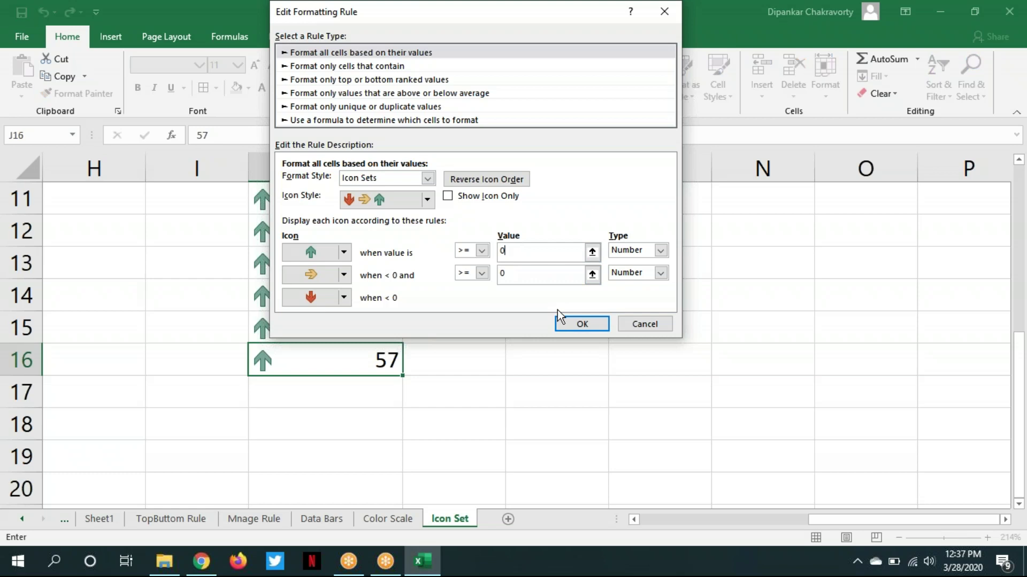
pyautogui.press('BackSpace')
pyautogui.write('95')
pyautogui.click(528, 274)
pyautogui.press('BackSpace')
pyautogui.write('30')
pyautogui.click(582, 324)
pyautogui.click(552, 236)
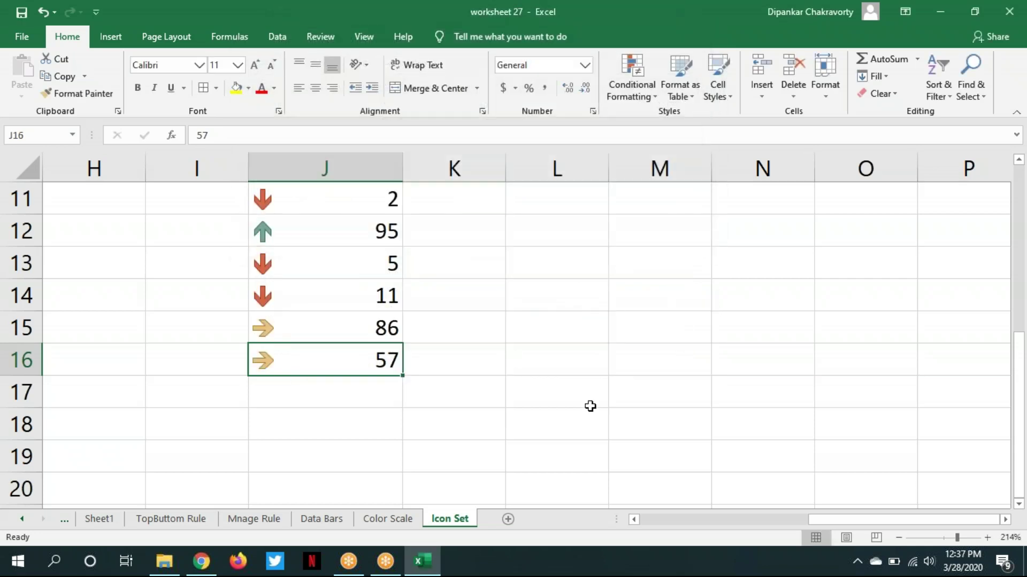
pyautogui.scroll(3, 587, 405)
pyautogui.scroll(-3, 584, 404)
pyautogui.scroll(1, 584, 404)
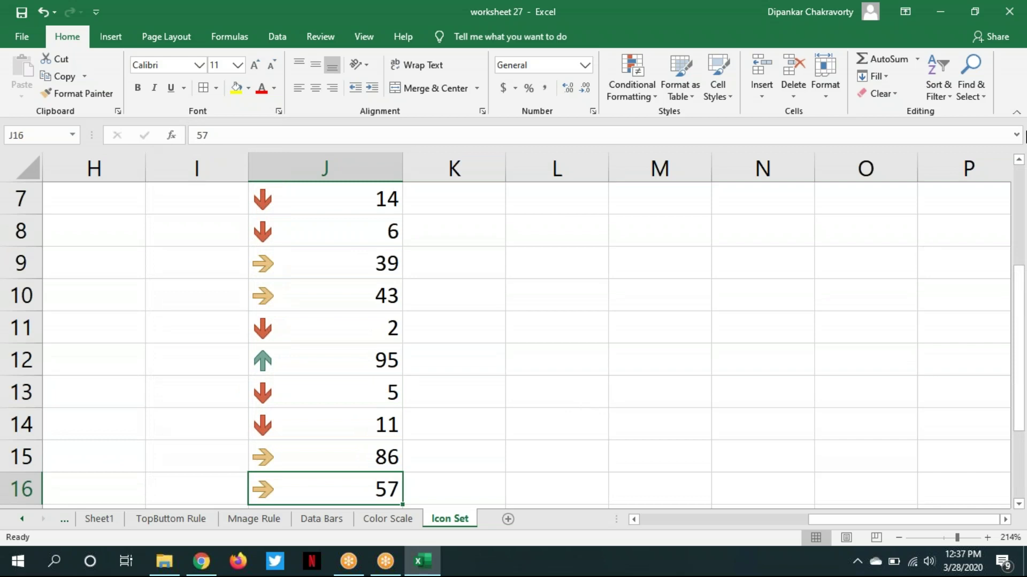
pyautogui.click(933, 88)
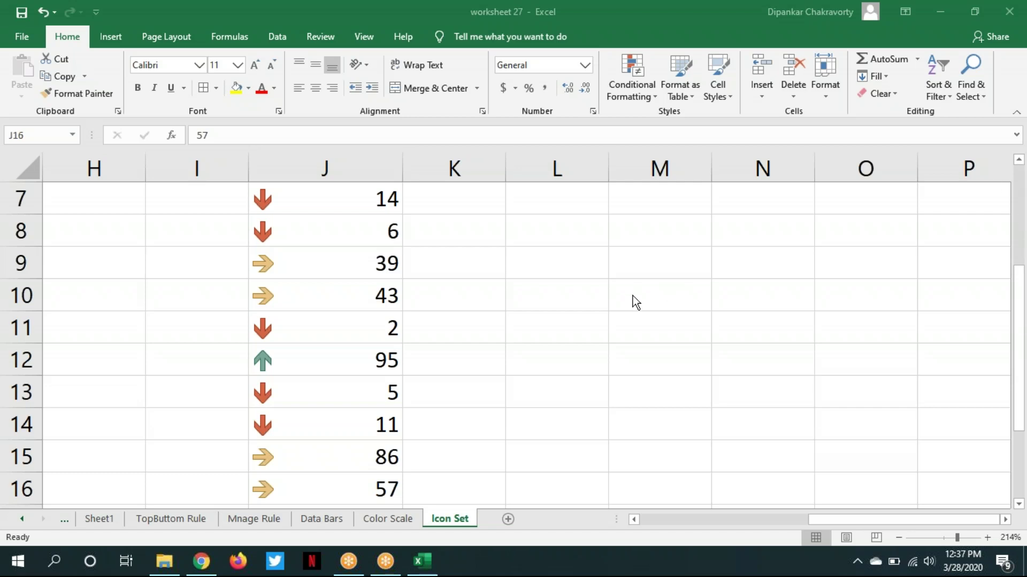
pyautogui.click(605, 350)
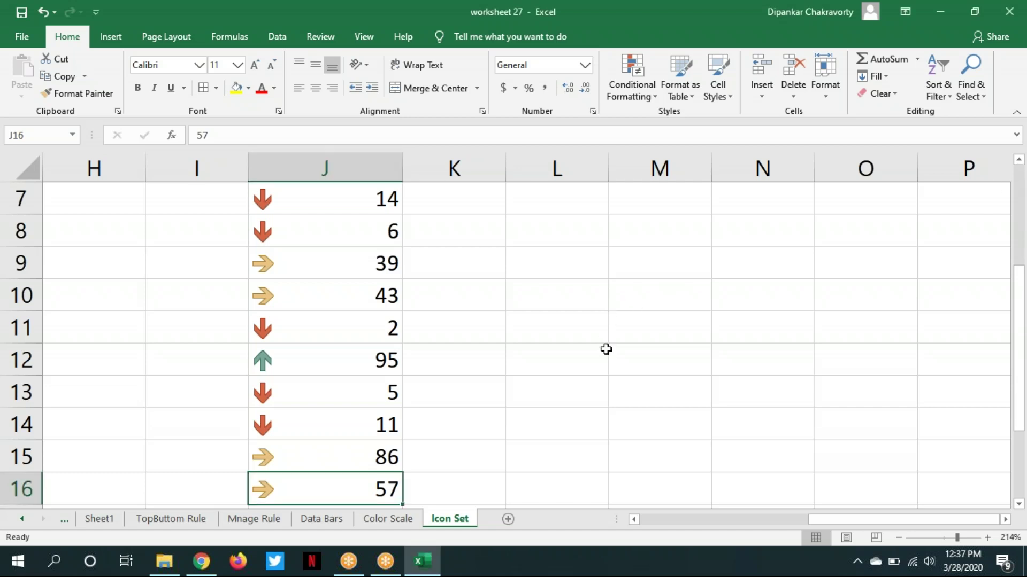
# With empty cell L10 selected, list the conditional formatting rules for This Worksheet and open the Icon Set rule for editing
pyautogui.click(584, 298)
pyautogui.click(656, 93)
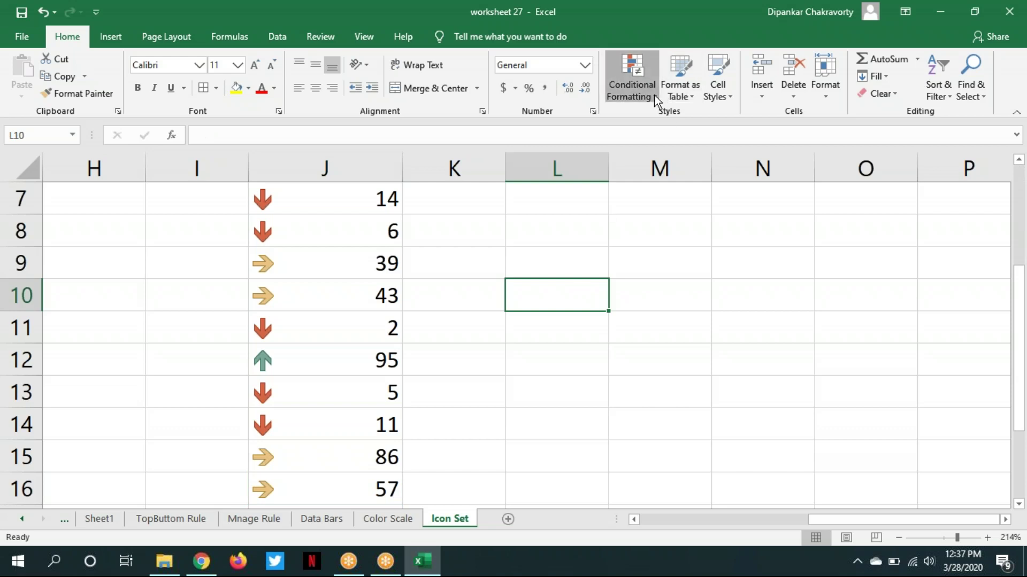
pyautogui.click(692, 320)
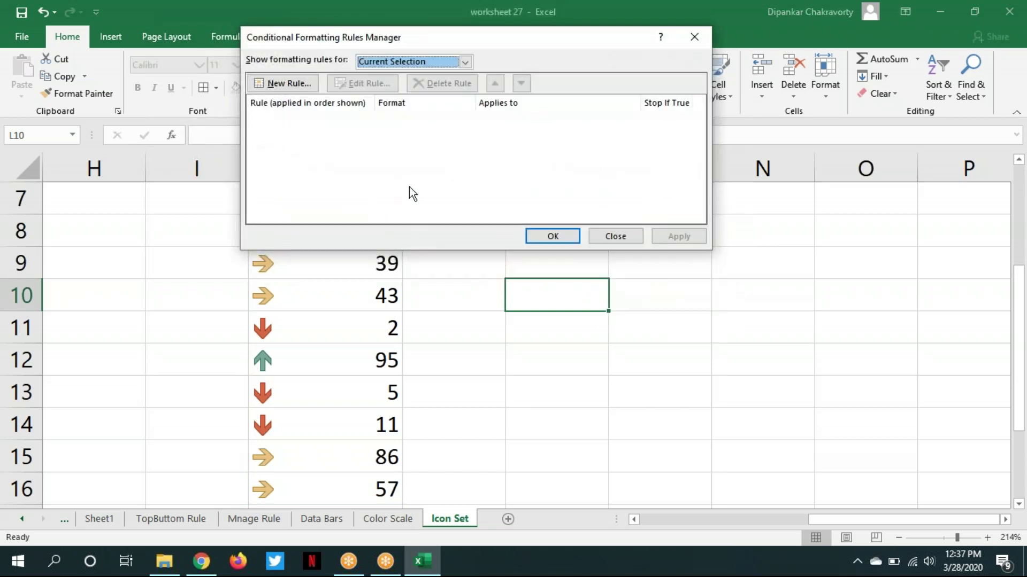
pyautogui.click(469, 65)
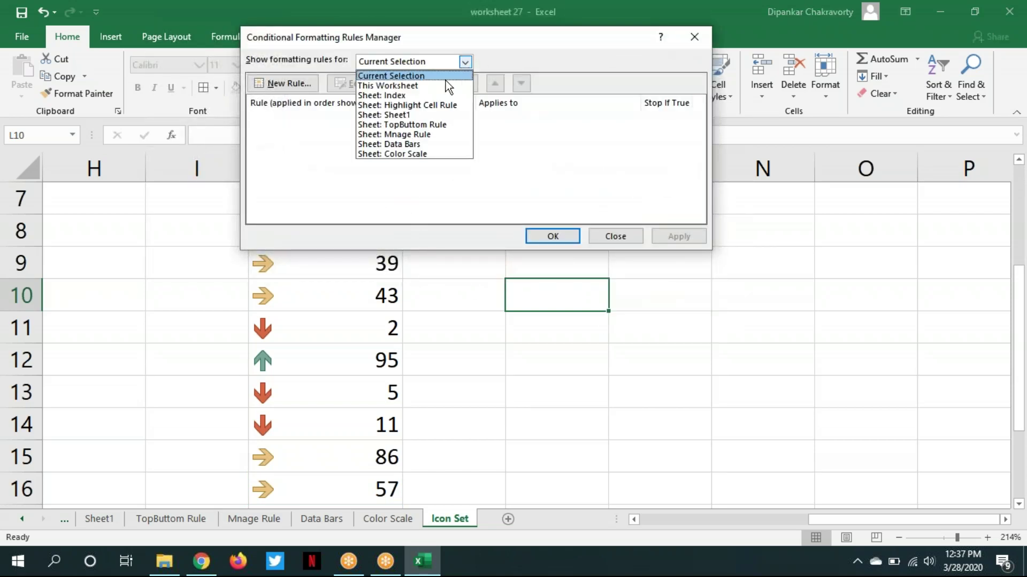
pyautogui.click(438, 85)
pyautogui.doubleClick(322, 125)
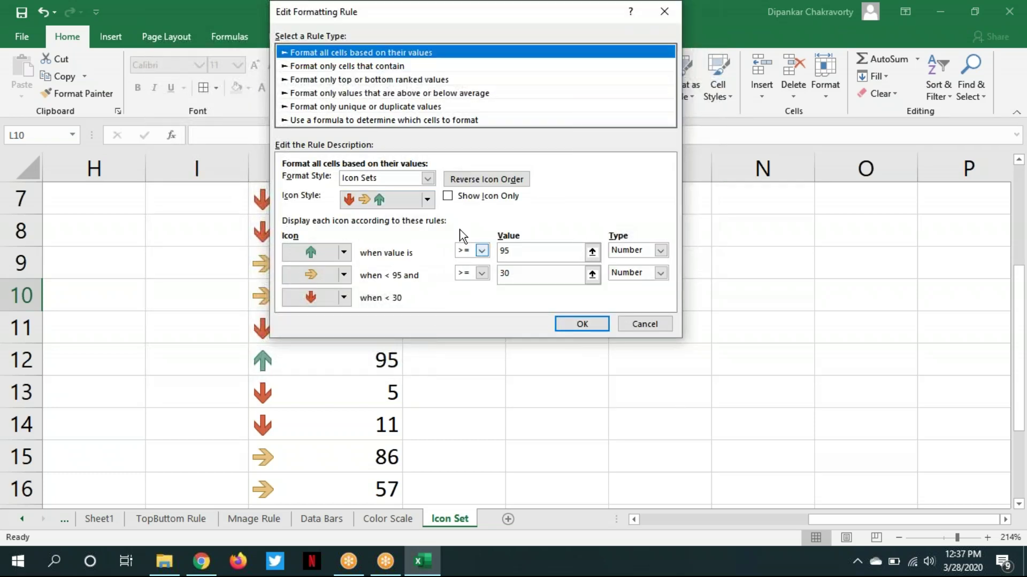
pyautogui.moveTo(294, 16); pyautogui.dragTo(297, 117)
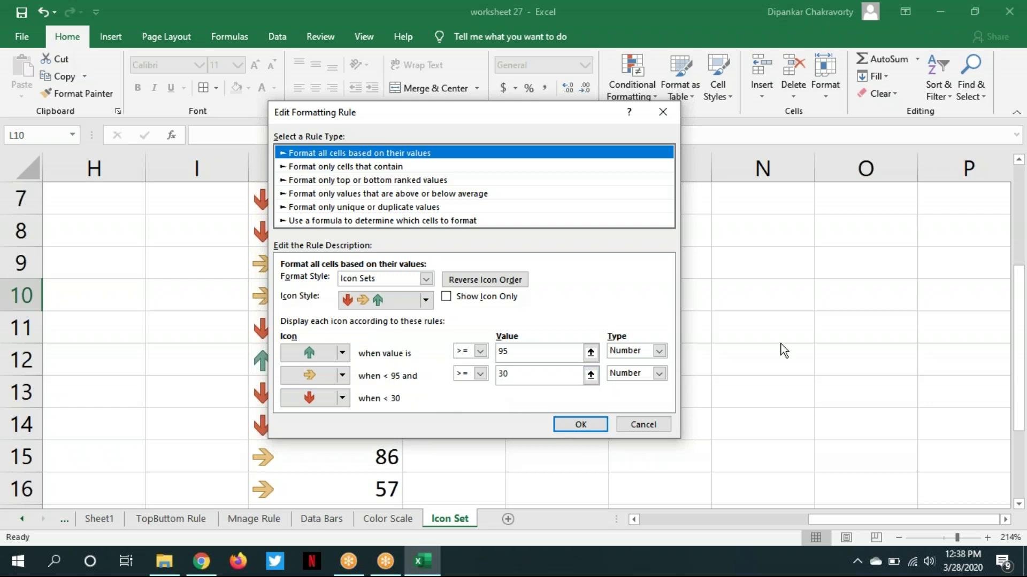
# Try the Number, Percent, Formula and Percentile types on the green arrow's threshold, then return it to Number
pyautogui.click(659, 351)
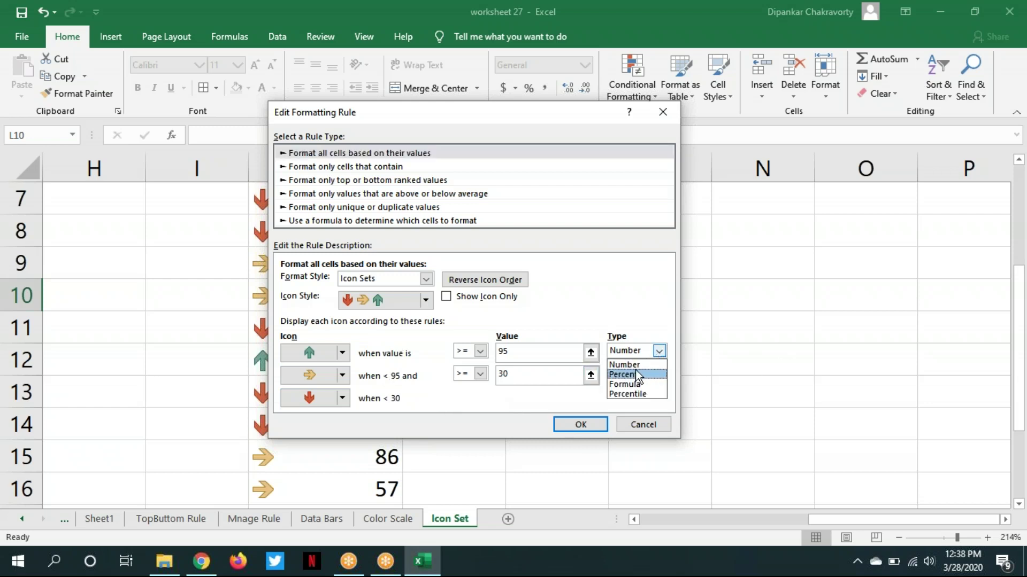
pyautogui.click(635, 364)
pyautogui.click(657, 352)
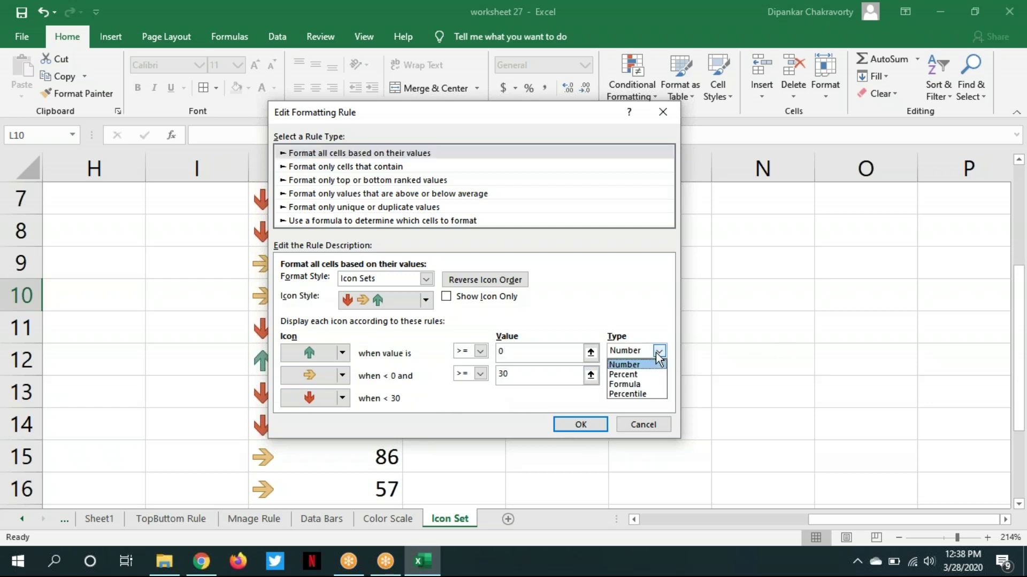
pyautogui.click(642, 375)
pyautogui.click(658, 351)
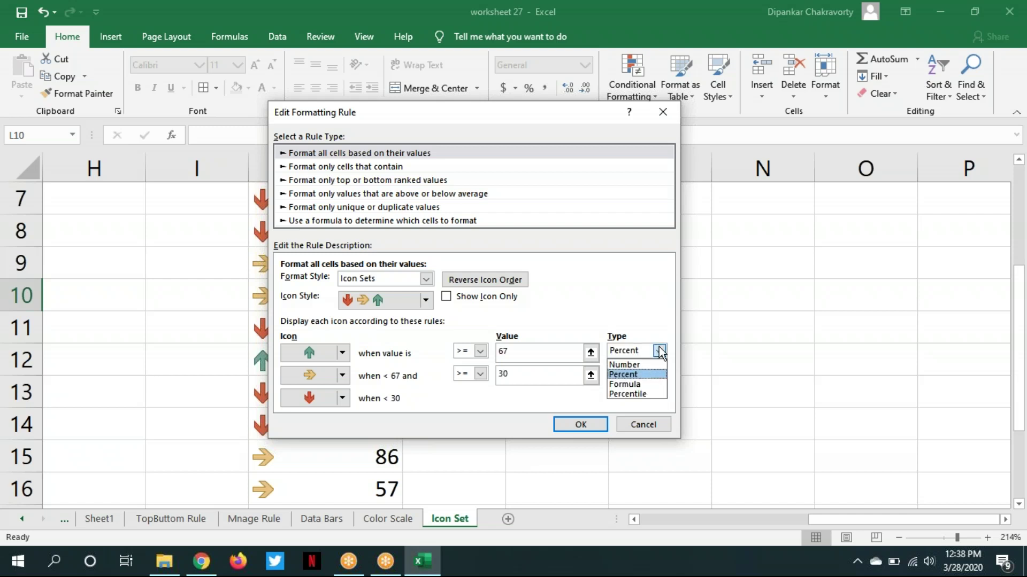
pyautogui.click(639, 385)
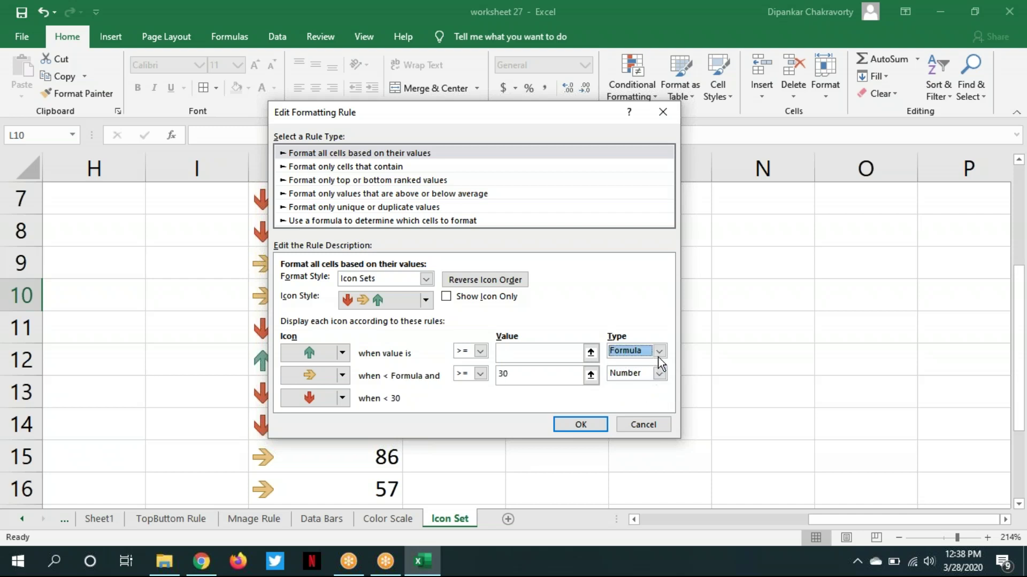
pyautogui.click(659, 352)
pyautogui.click(647, 395)
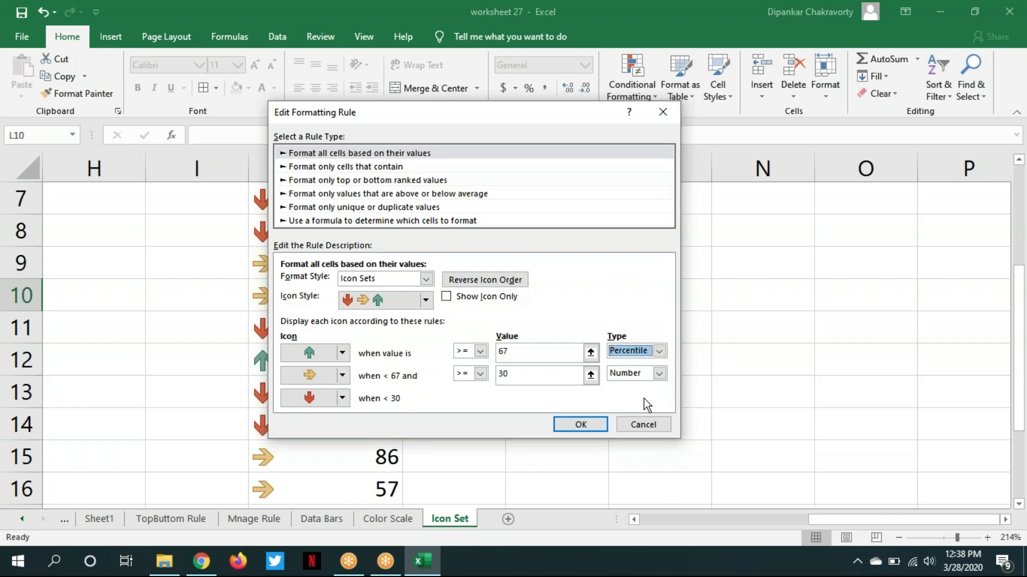
pyautogui.click(659, 351)
pyautogui.click(648, 367)
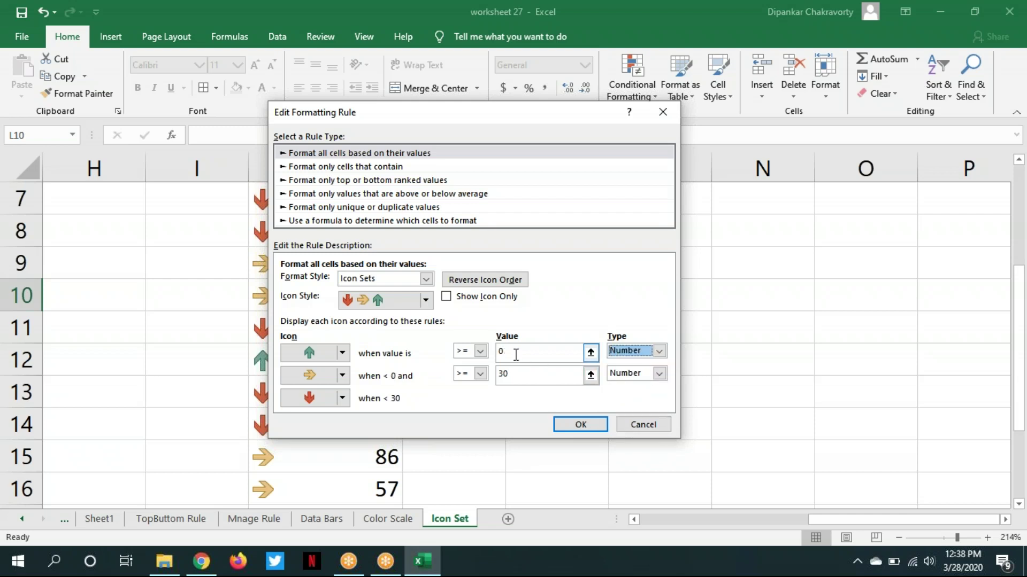
# Try a green arrow threshold of 90 plus a reference to cell L15, remove the reference, and leave the rules manager without applying changes
pyautogui.click(500, 353)
pyautogui.write('90')
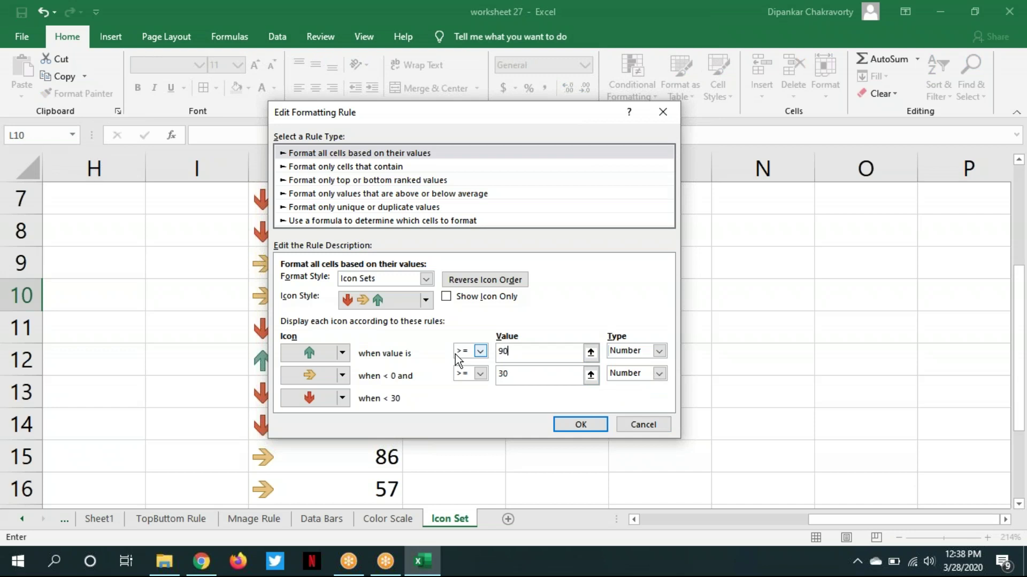
pyautogui.write('+')
pyautogui.click(596, 468)
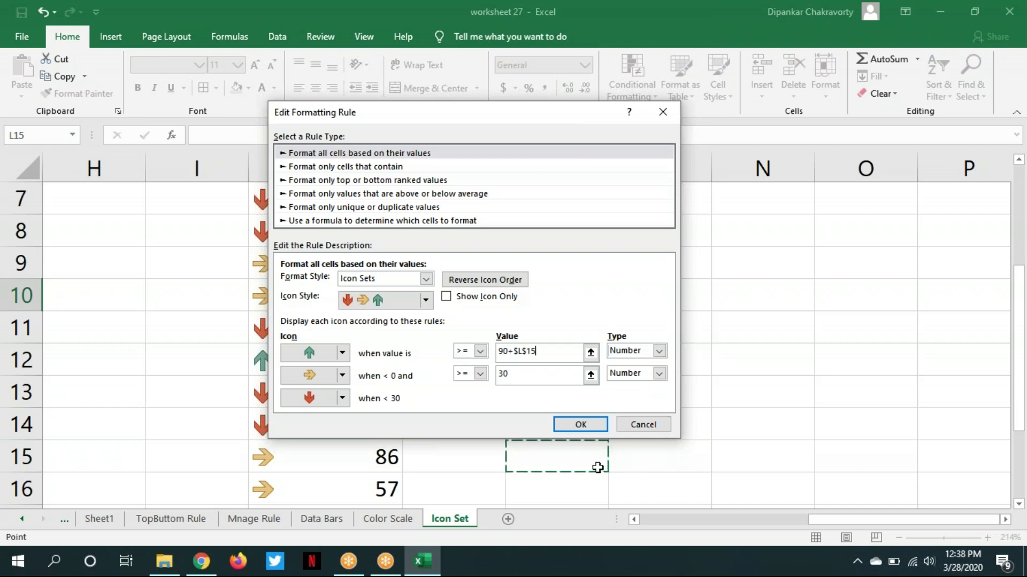
pyautogui.press('BackSpace')
pyautogui.press('BackSpace')
pyautogui.press('BackSpace')
pyautogui.press('BackSpace')
pyautogui.press('BackSpace')
pyautogui.press('BackSpace')
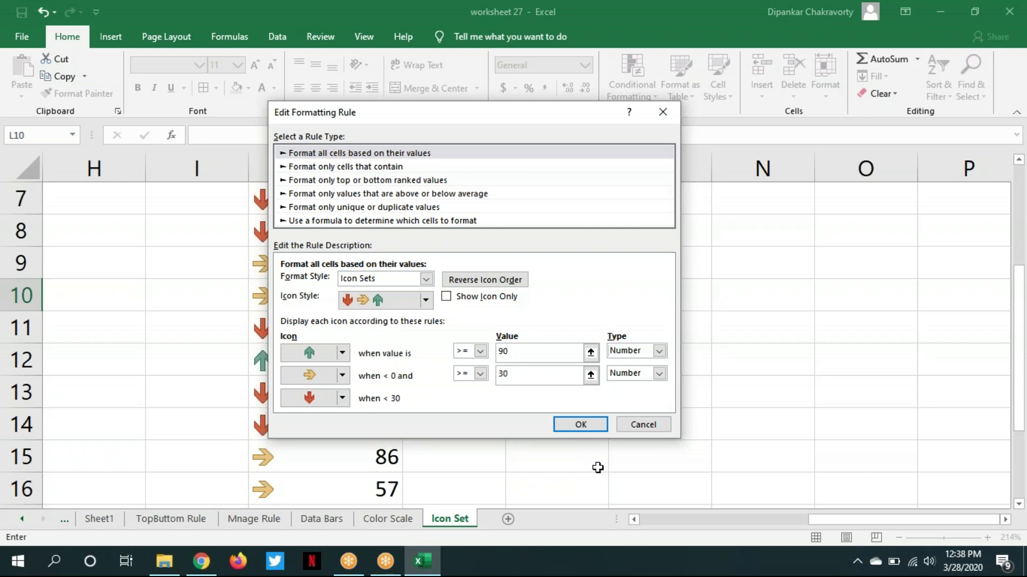
pyautogui.press('Return')
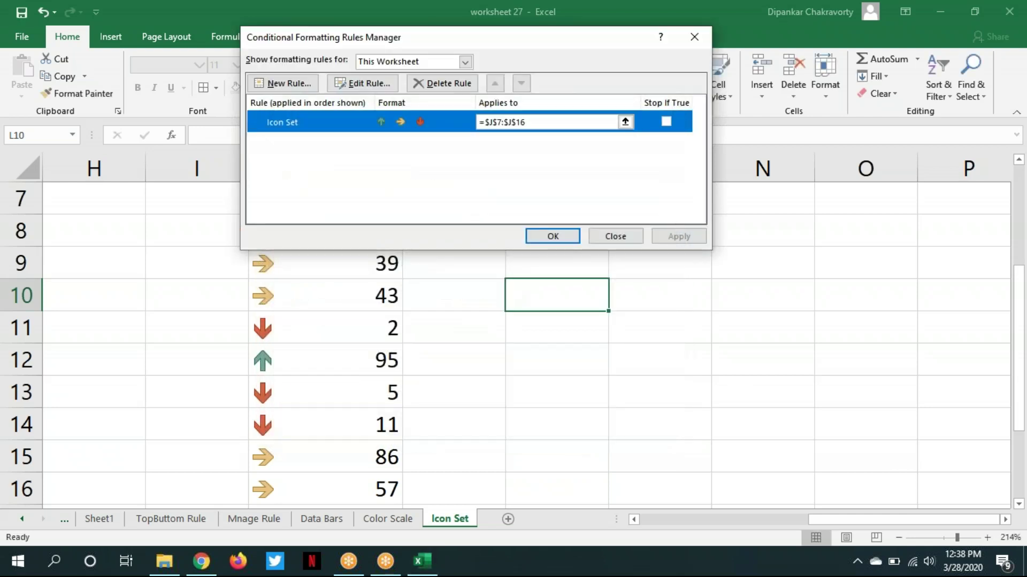
pyautogui.click(631, 238)
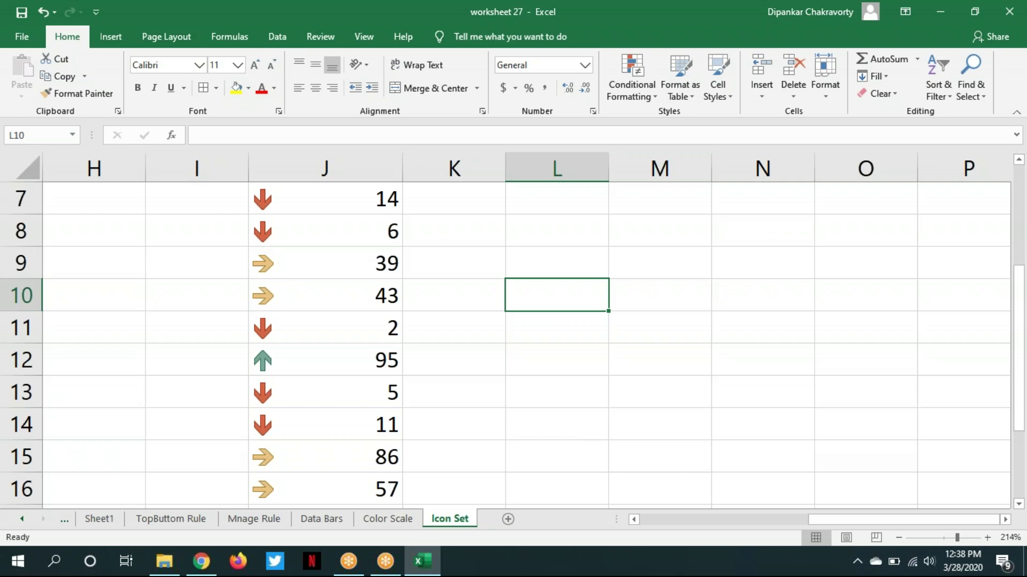
# List the rules for This Worksheet, review the Icon Set rule's thresholds and types, and confirm out of the rules manager
pyautogui.click(656, 93)
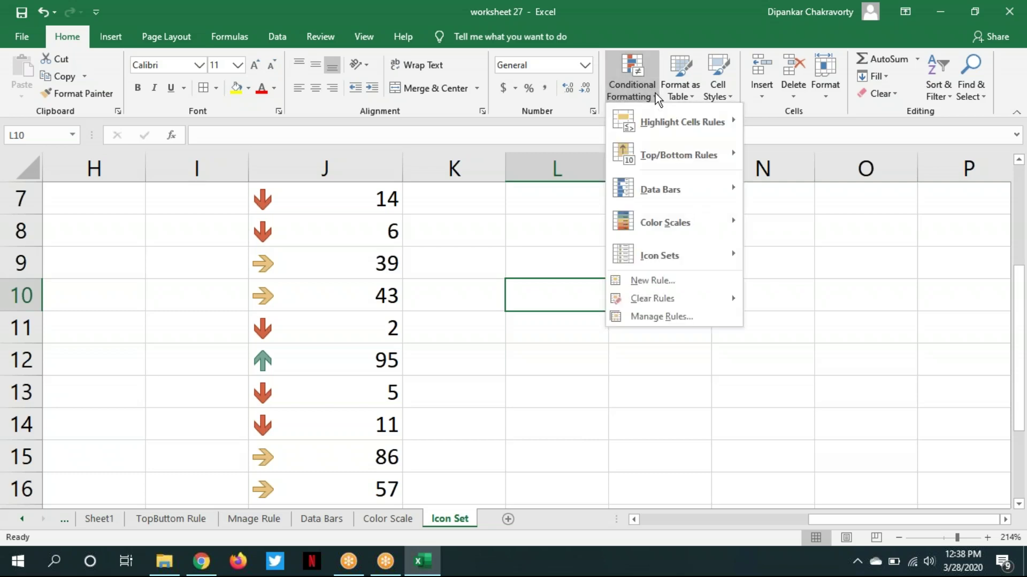
pyautogui.click(682, 318)
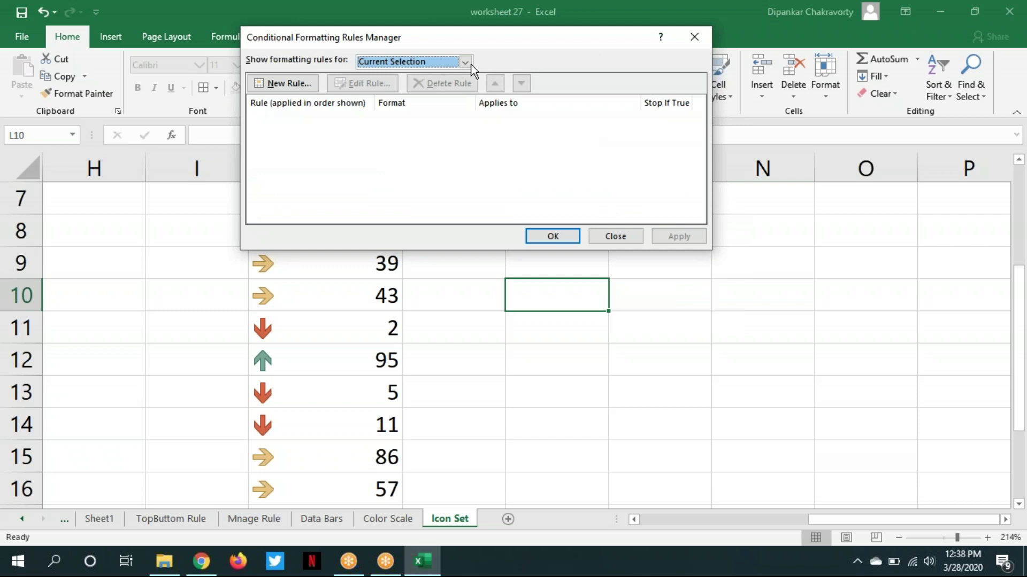
pyautogui.click(471, 65)
pyautogui.click(434, 87)
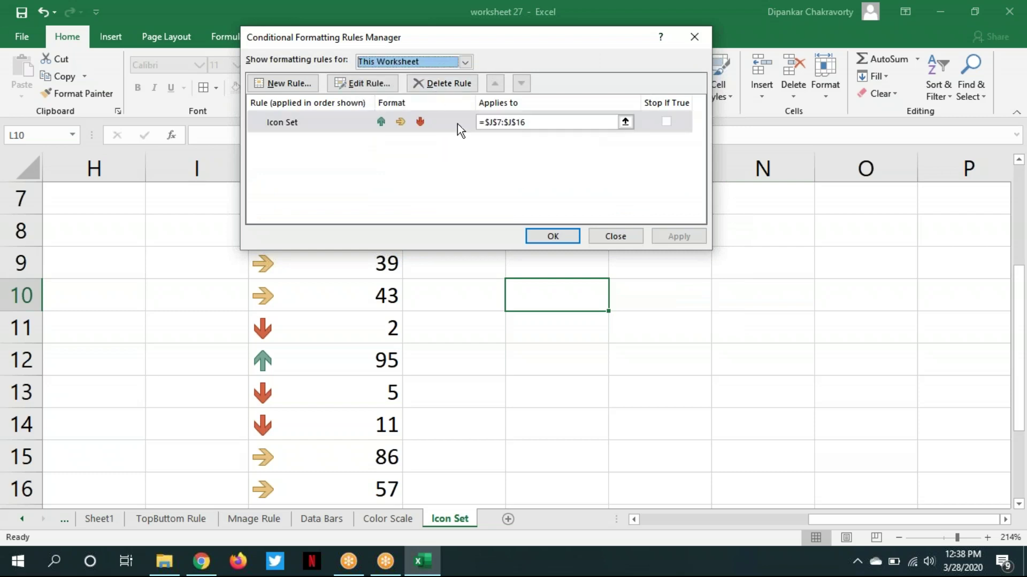
pyautogui.click(380, 83)
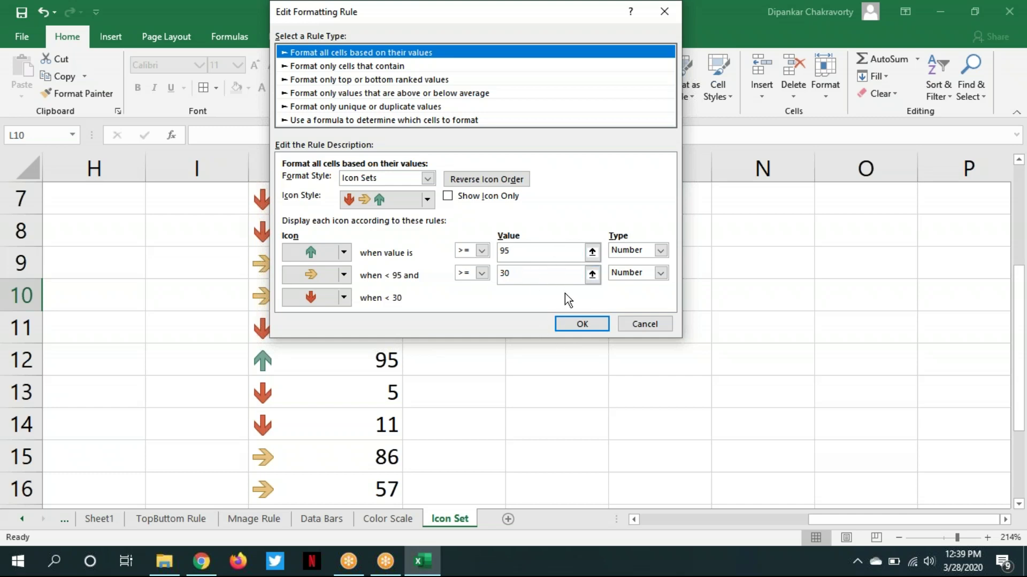
pyautogui.click(575, 330)
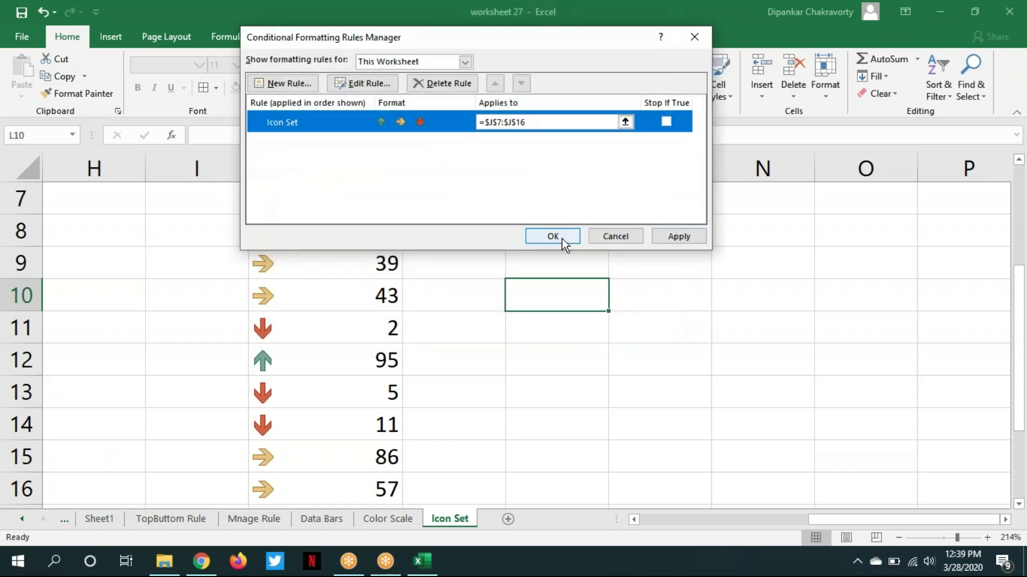
pyautogui.press('Return')
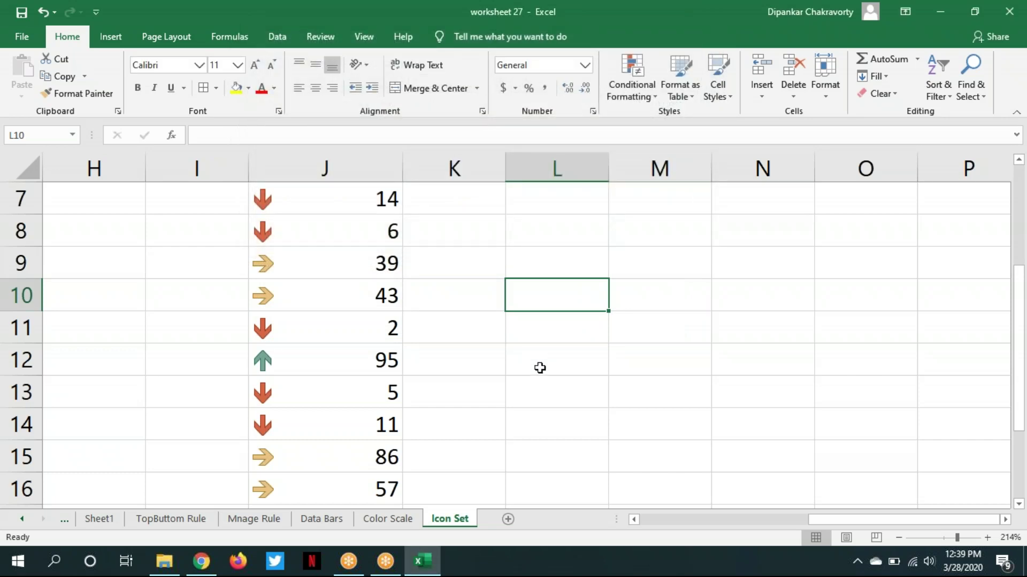
pyautogui.scroll(2, 543, 381)
pyautogui.scroll(-2, 542, 382)
pyautogui.scroll(1, 543, 380)
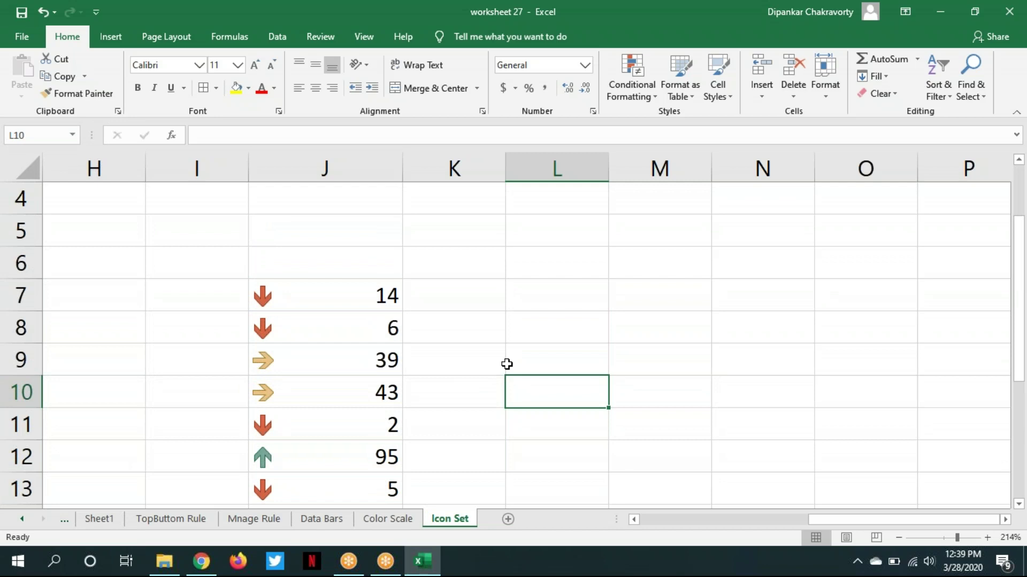
pyautogui.scroll(-3, 507, 365)
pyautogui.scroll(3, 506, 366)
pyautogui.scroll(-3, 525, 283)
pyautogui.scroll(3, 525, 283)
# Close the worksheet 27 workbook without saving its changes
pyautogui.click(1017, 51)
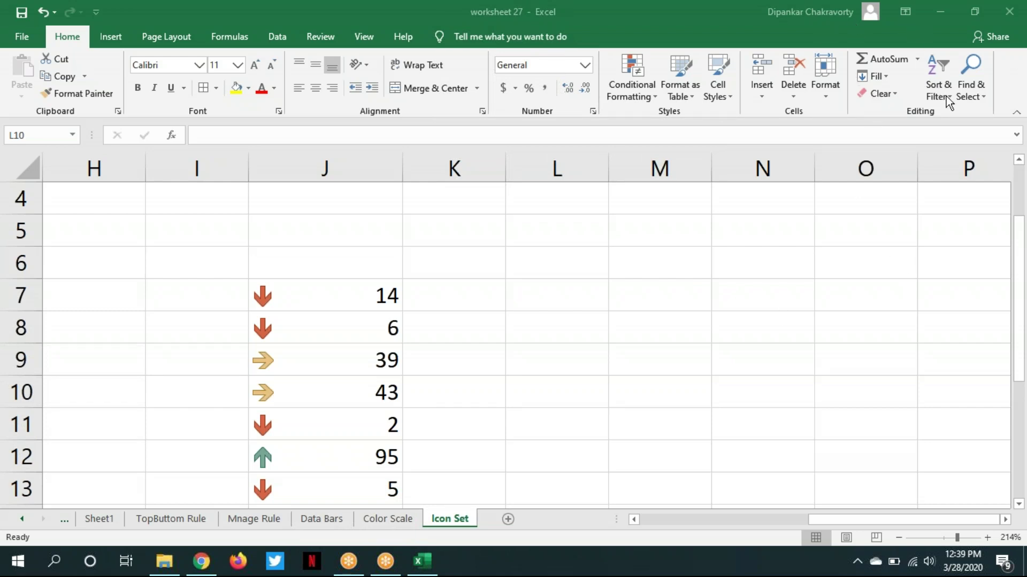
pyautogui.click(1010, 12)
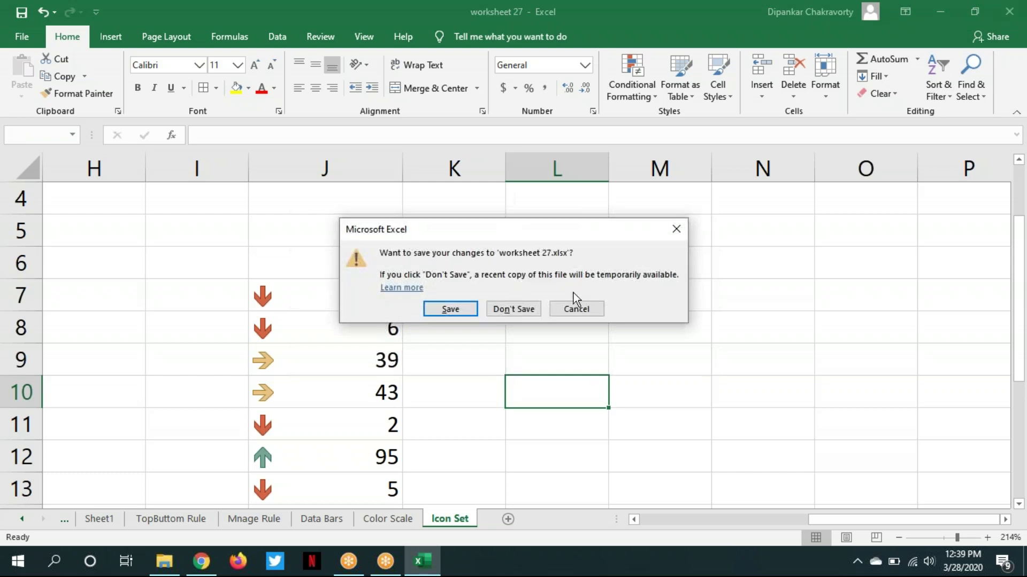
pyautogui.click(521, 310)
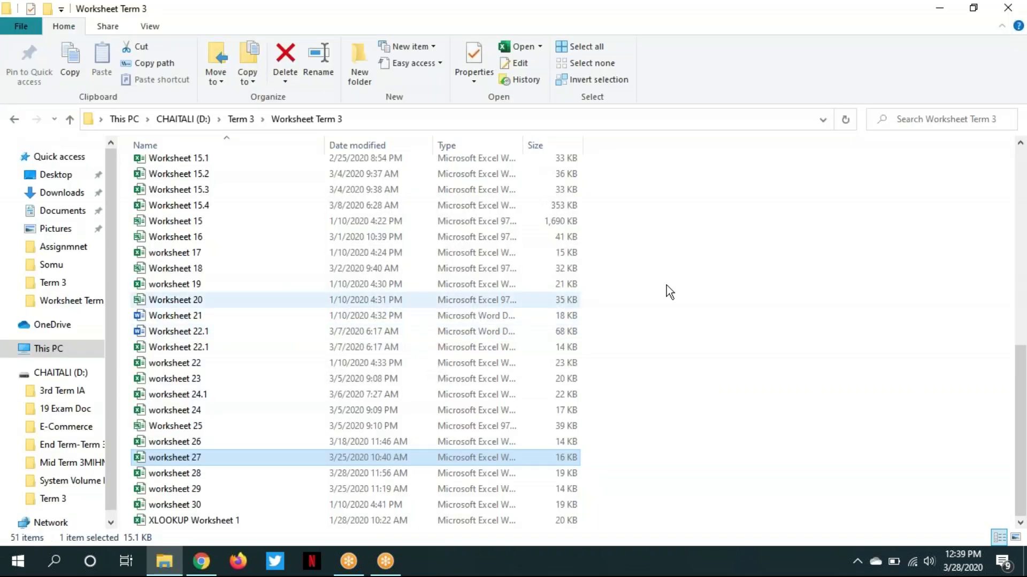
# Open the worksheet 28 workbook from the Worksheet Term 3 folder and show its New Rule 1 sheet
pyautogui.click(197, 477)
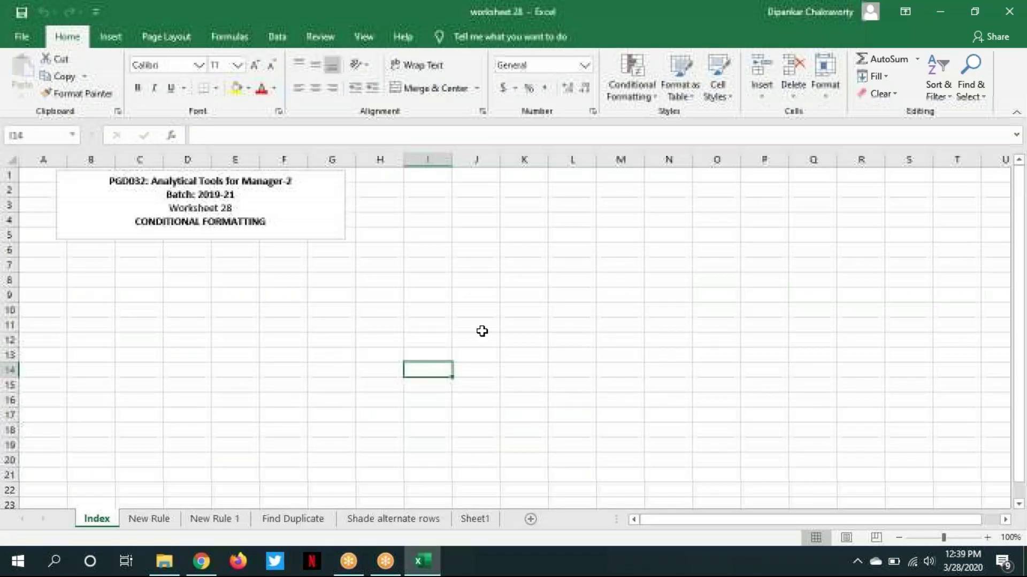
pyautogui.click(211, 518)
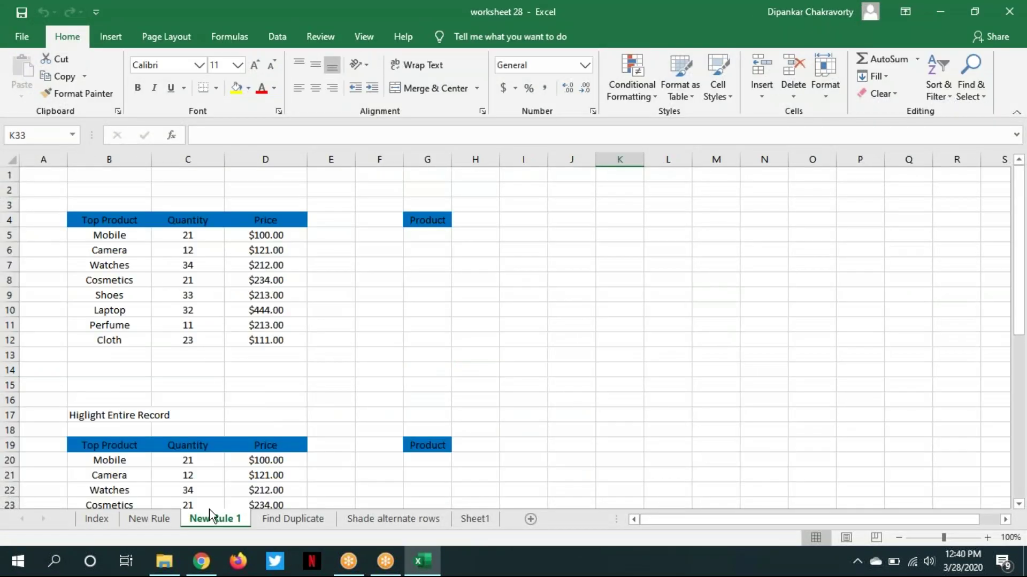
pyautogui.scroll(-2, 572, 387)
pyautogui.scroll(2, 572, 387)
pyautogui.click(483, 286)
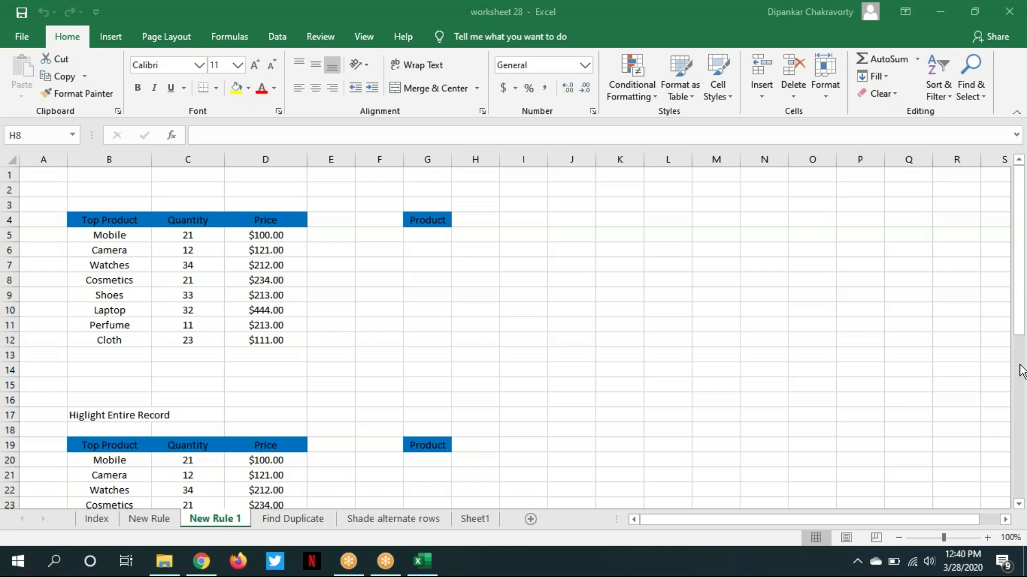
pyautogui.click(580, 424)
pyautogui.click(491, 277)
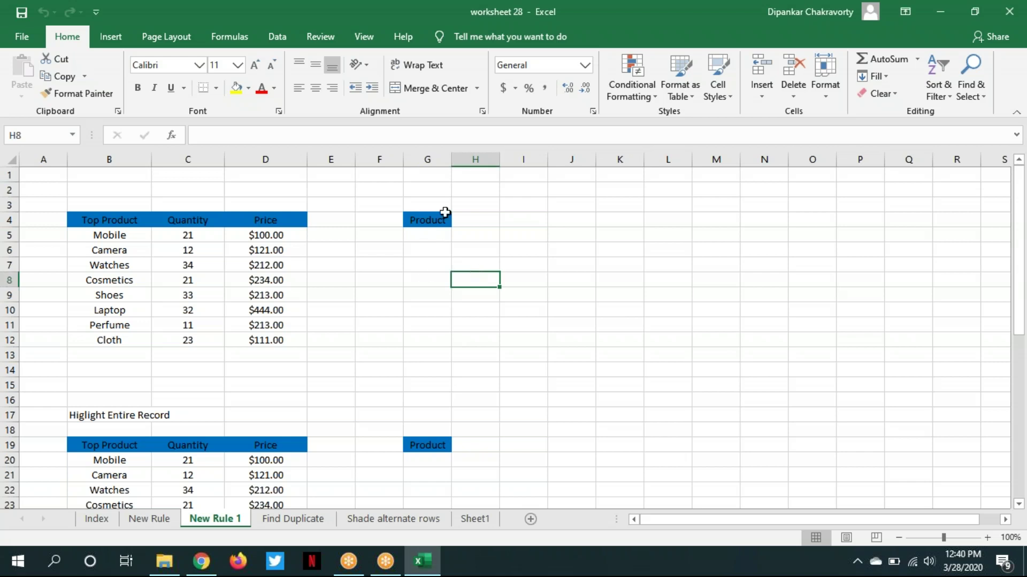
pyautogui.click(433, 233)
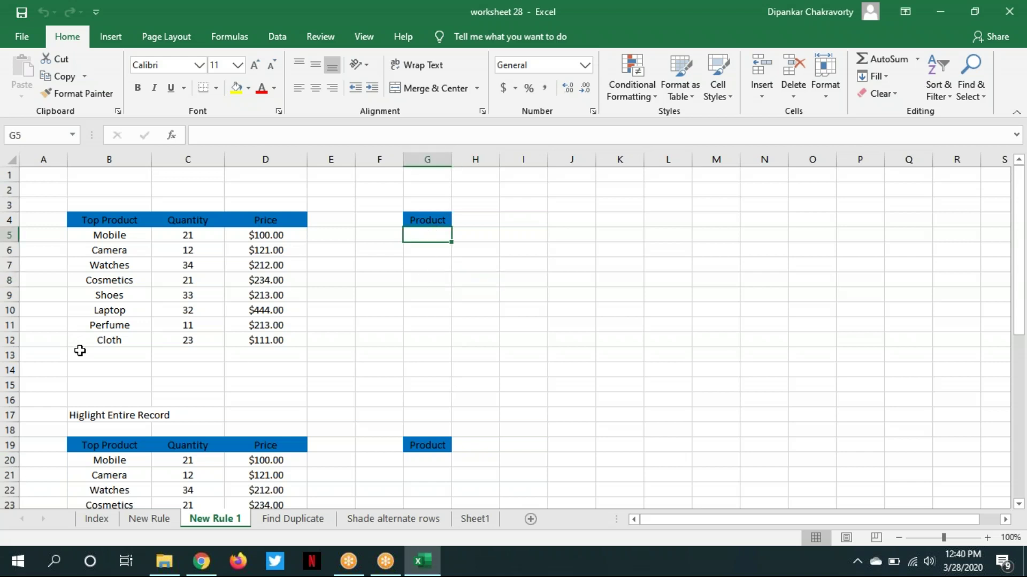
pyautogui.moveTo(109, 239); pyautogui.dragTo(267, 326)
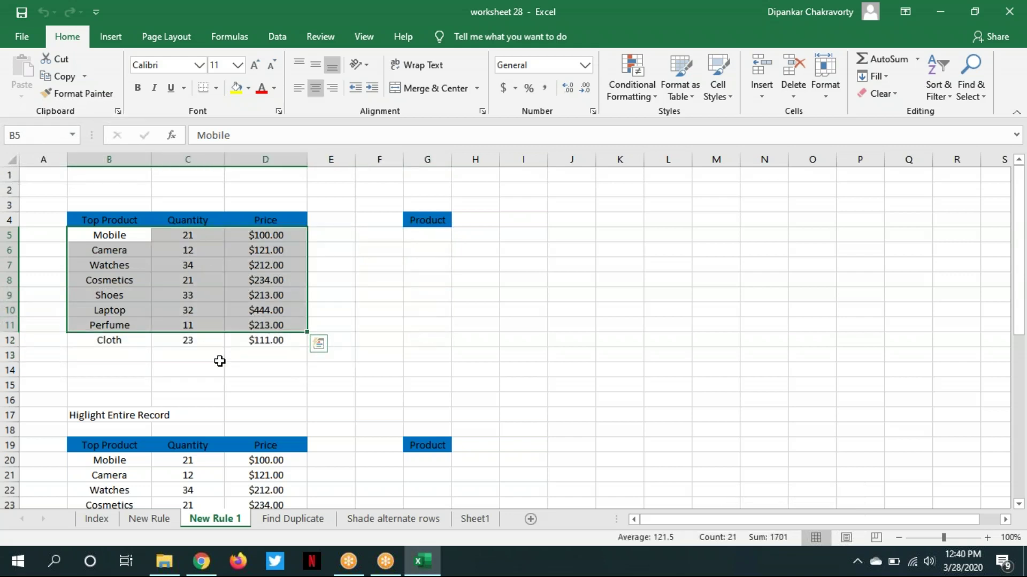
pyautogui.click(435, 338)
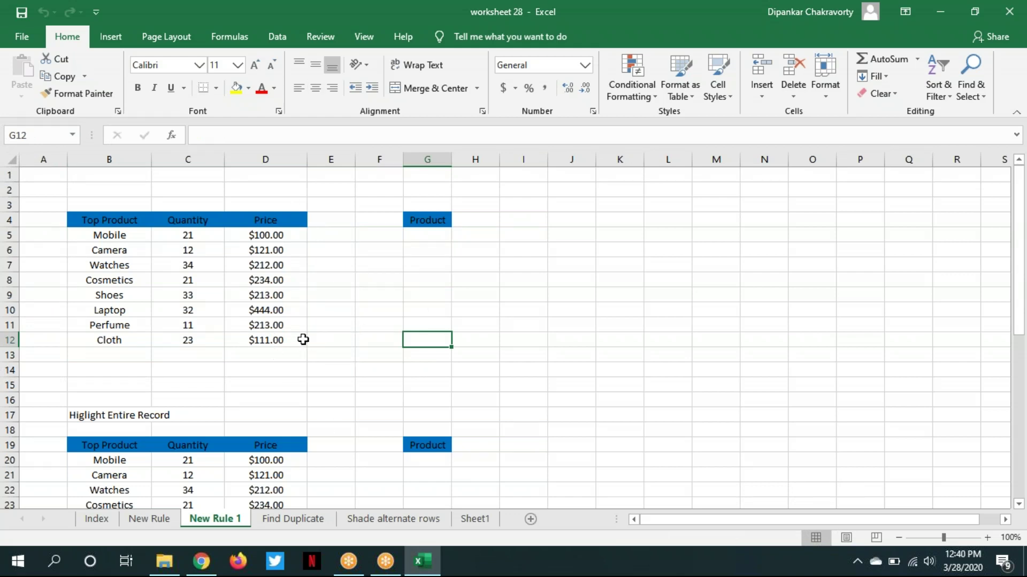
# Add list data validation to cell G5 under the upper Product heading, using the product names in B5:B12 as the source
pyautogui.click(432, 232)
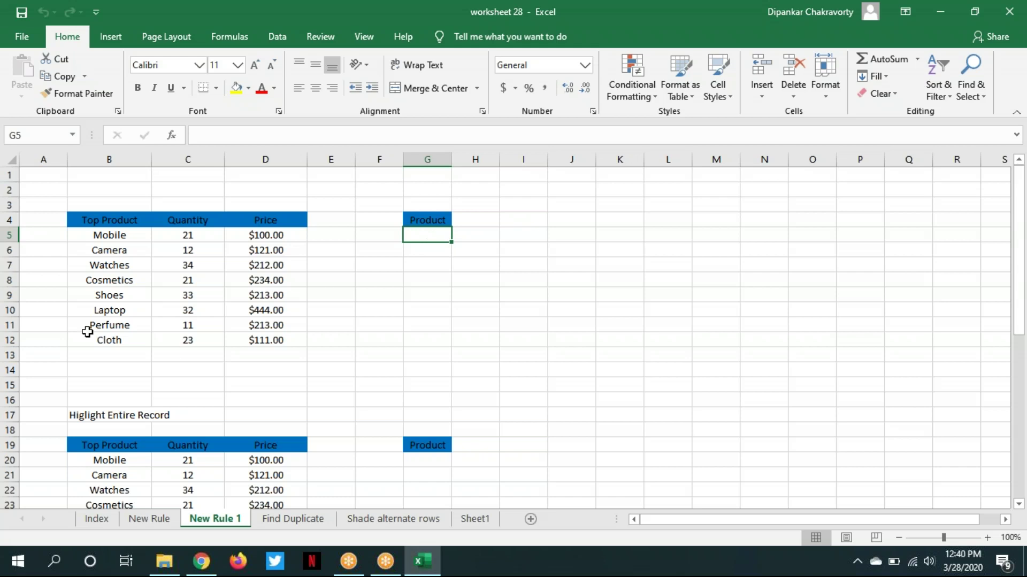
pyautogui.click(277, 38)
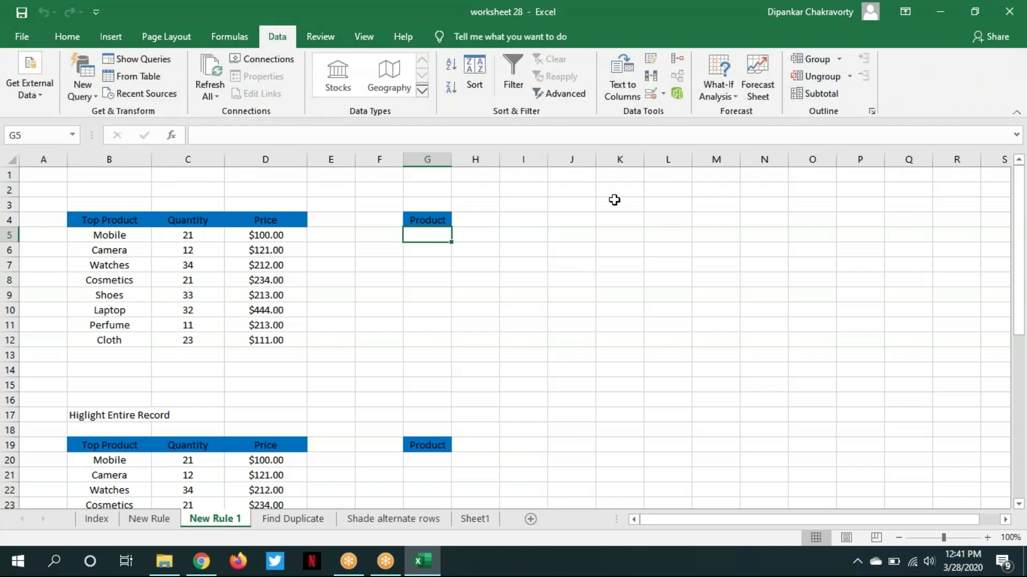
pyautogui.click(662, 94)
pyautogui.click(667, 110)
pyautogui.click(456, 87)
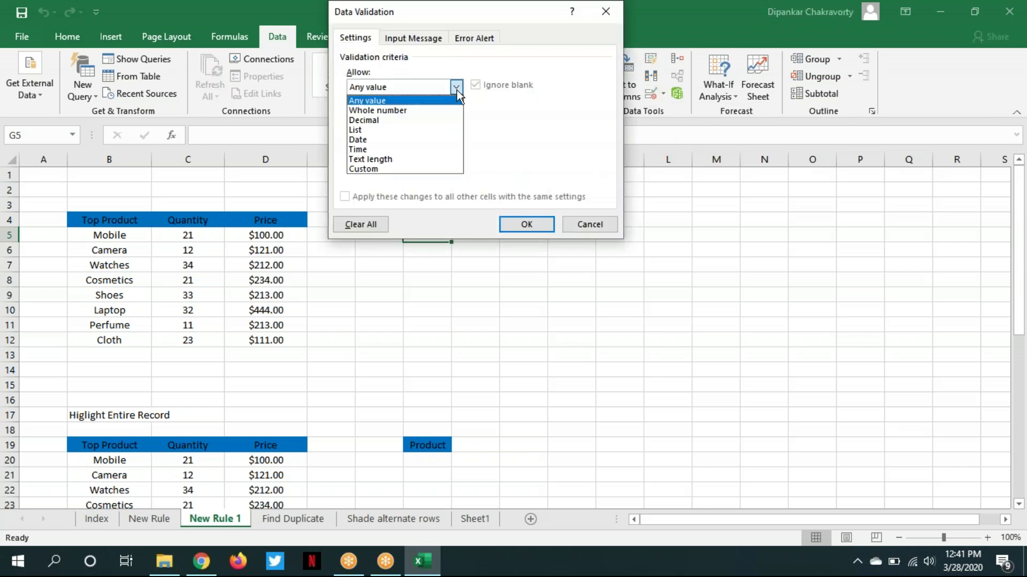
pyautogui.click(394, 130)
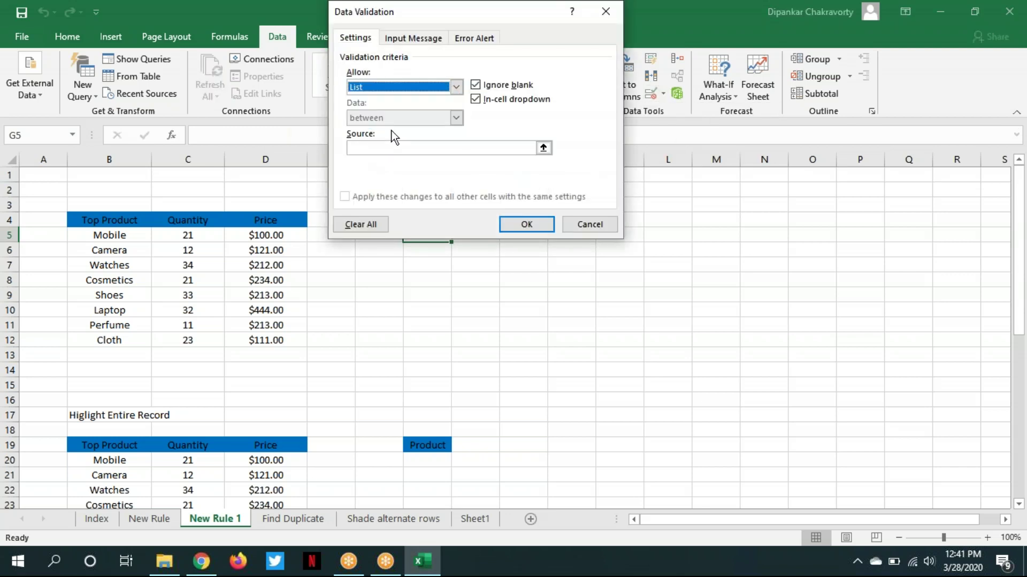
pyautogui.click(544, 148)
pyautogui.moveTo(96, 236); pyautogui.dragTo(108, 340)
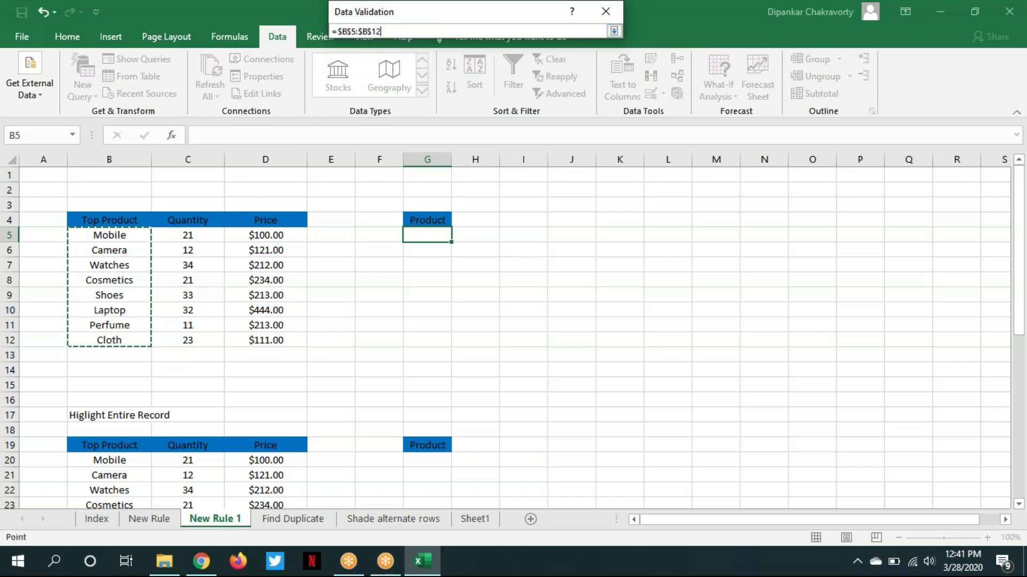
pyautogui.click(615, 31)
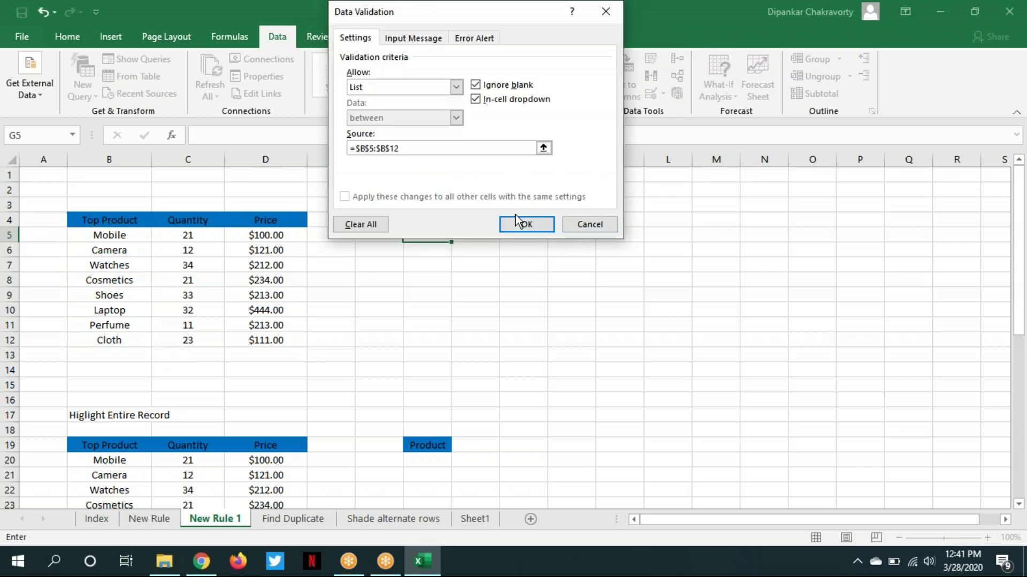
pyautogui.click(516, 221)
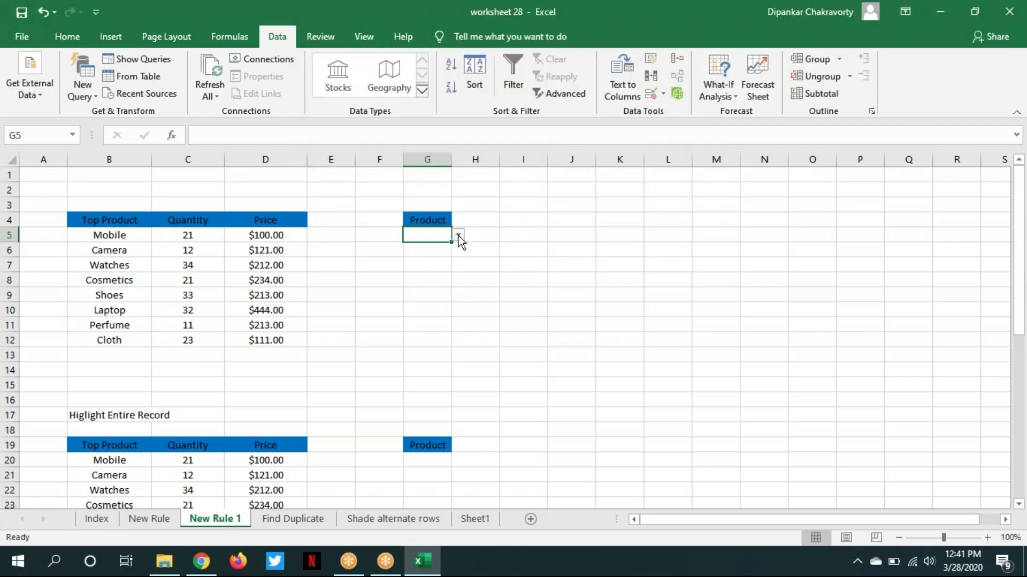
# Try the product dropdown in cell G5 with different products, including Shoes, and set it to Watches
pyautogui.click(458, 236)
pyautogui.click(441, 253)
pyautogui.click(460, 235)
pyautogui.click(441, 284)
pyautogui.click(536, 307)
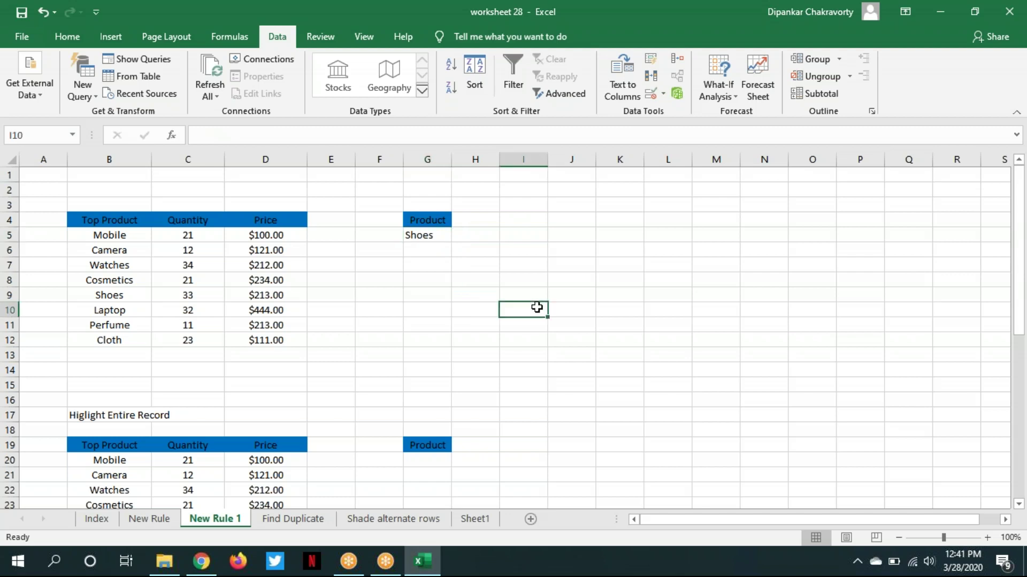
pyautogui.click(442, 238)
pyautogui.click(457, 236)
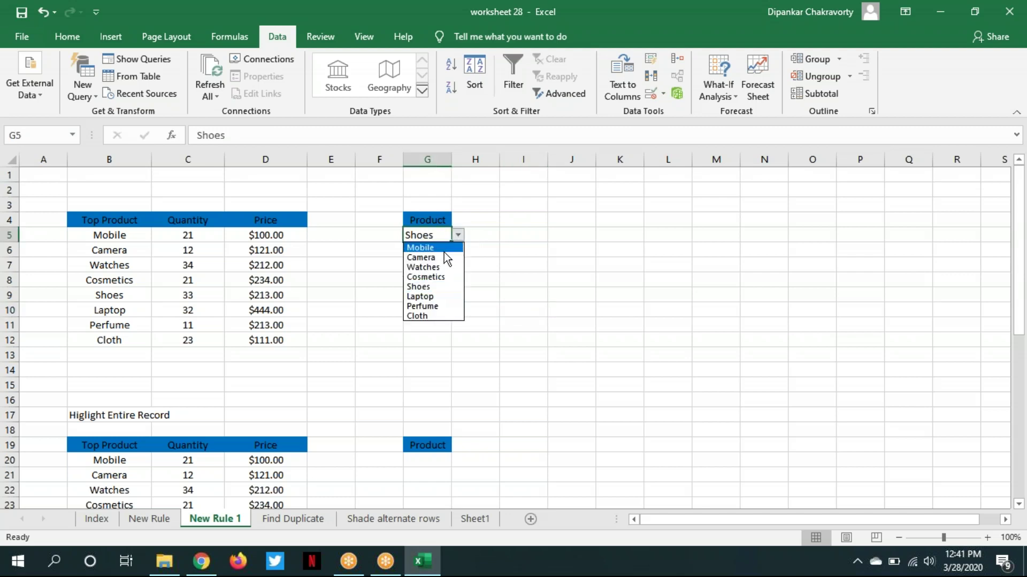
pyautogui.click(431, 267)
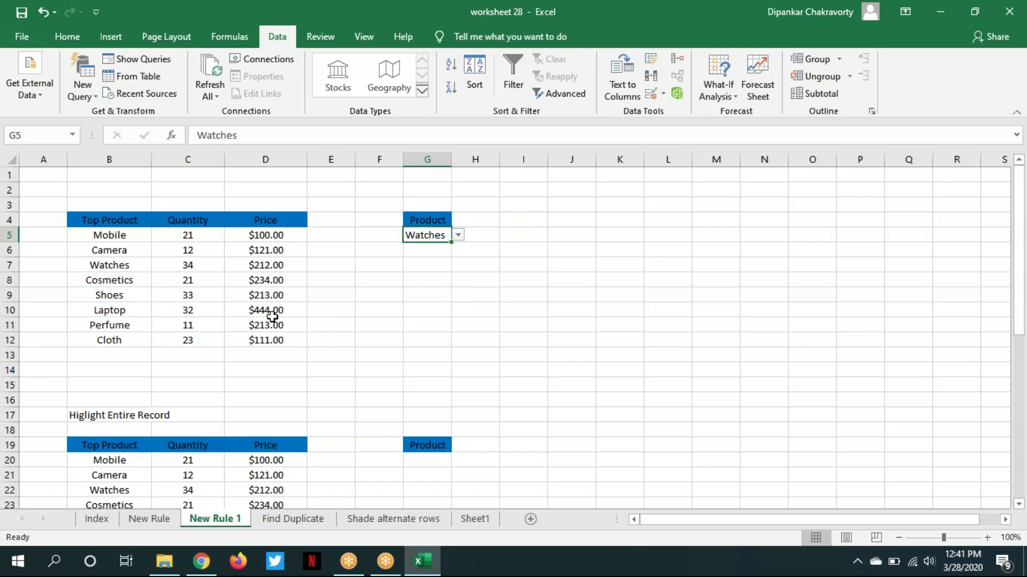
# Fill the matching Watches cell B7 in the upper product table with yellow
pyautogui.click(136, 265)
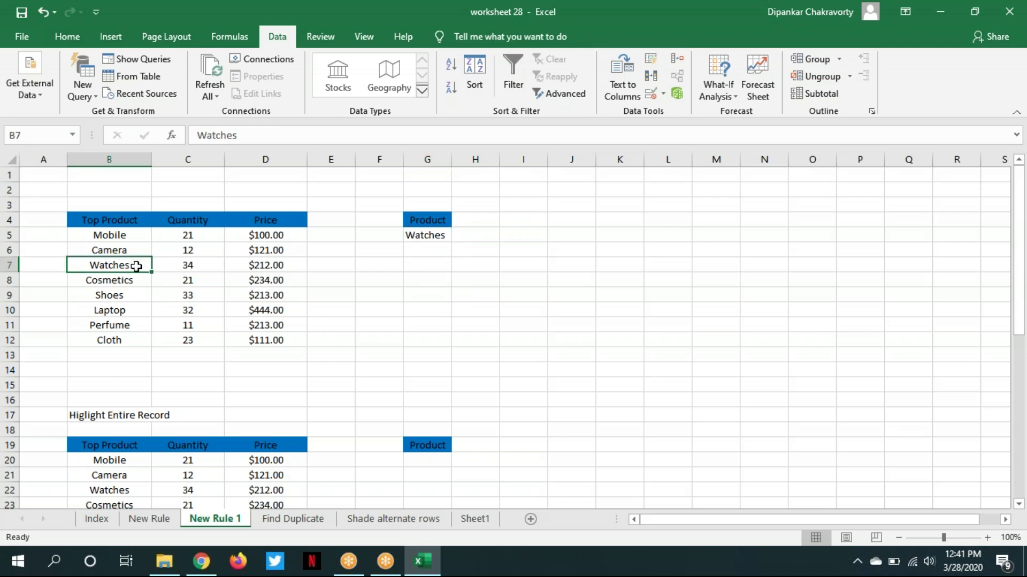
pyautogui.click(64, 36)
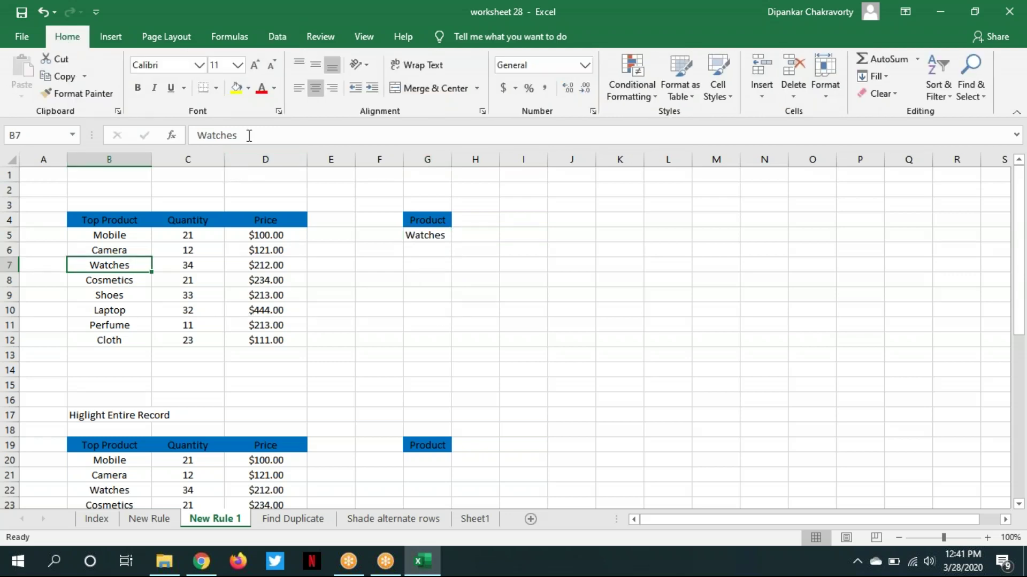
pyautogui.click(241, 87)
pyautogui.click(550, 357)
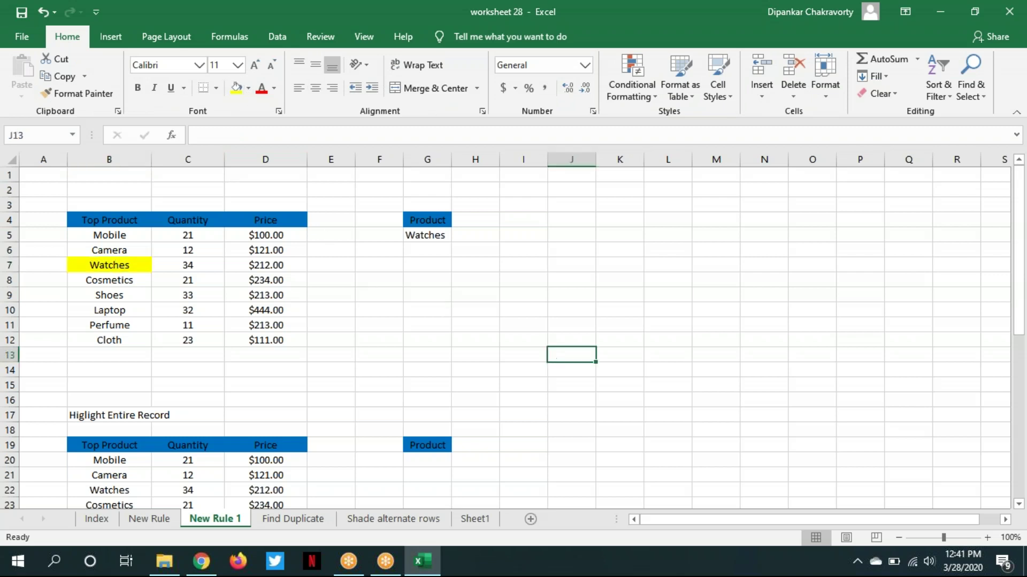
# Choose Perfume from the G5 product dropdown, and undo both that choice and the yellow fill on Watches
pyautogui.click(430, 237)
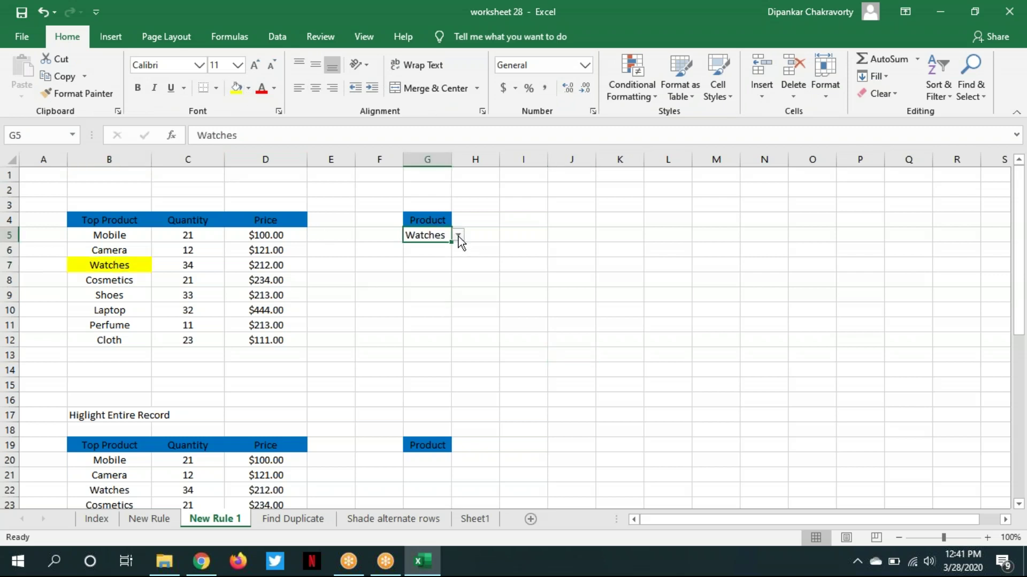
pyautogui.click(458, 236)
pyautogui.click(454, 307)
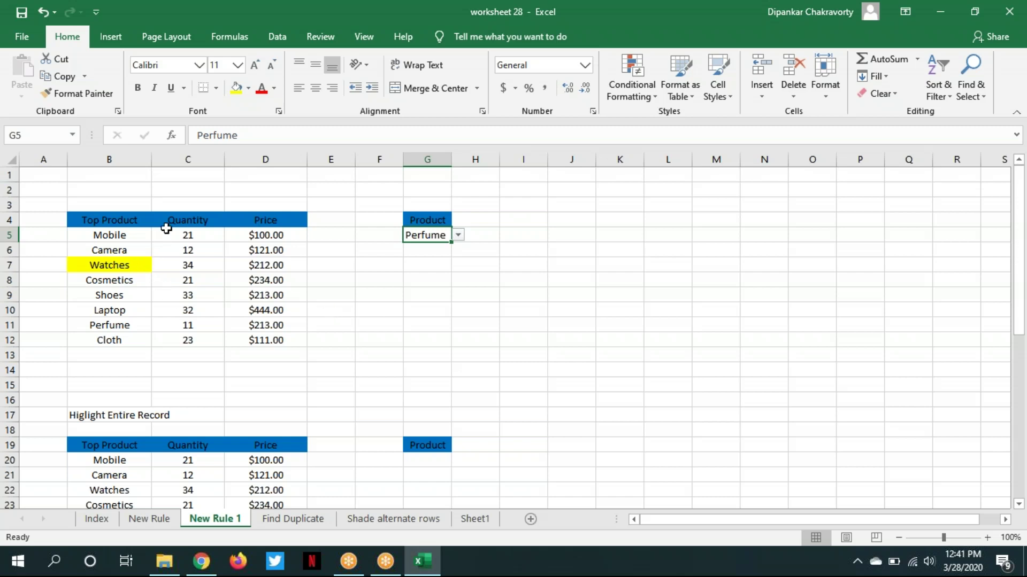
pyautogui.hotkey('ctrl', 'z')
pyautogui.hotkey('ctrl', 'z')
# Fill the Perfume cell B11 with yellow and undo that fill
pyautogui.click(119, 325)
pyautogui.click(238, 94)
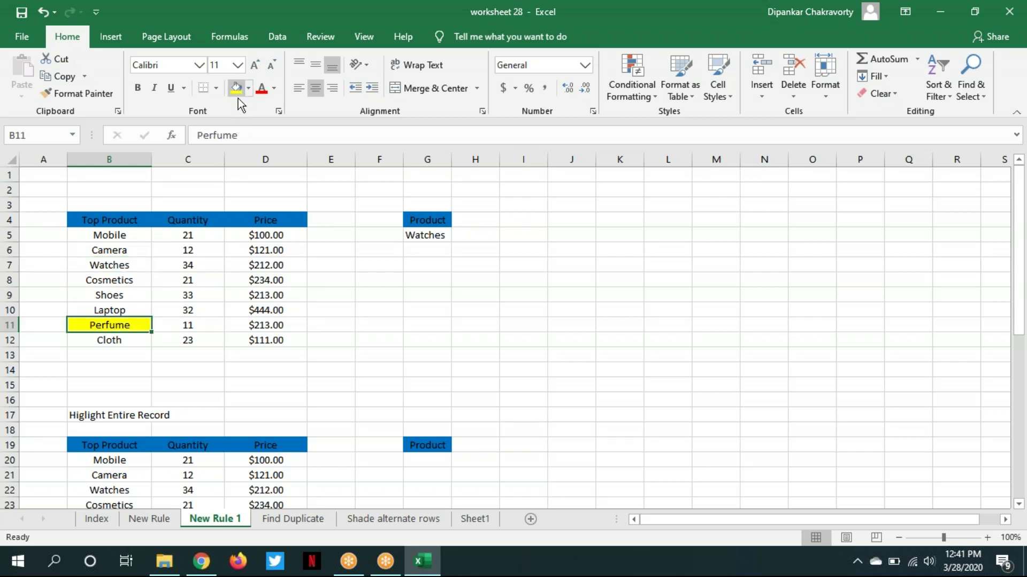
pyautogui.click(501, 347)
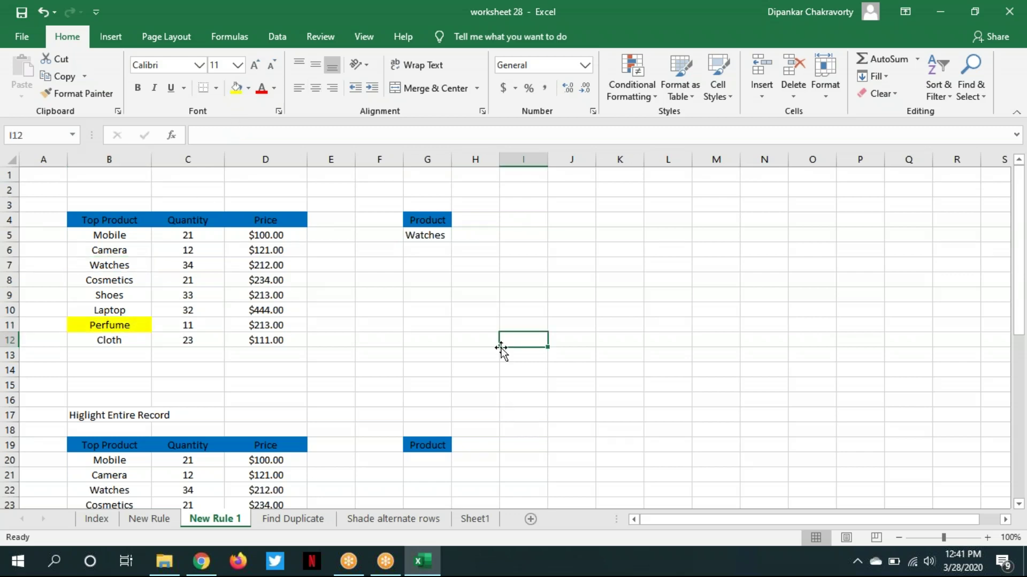
pyautogui.hotkey('ctrl', 'z')
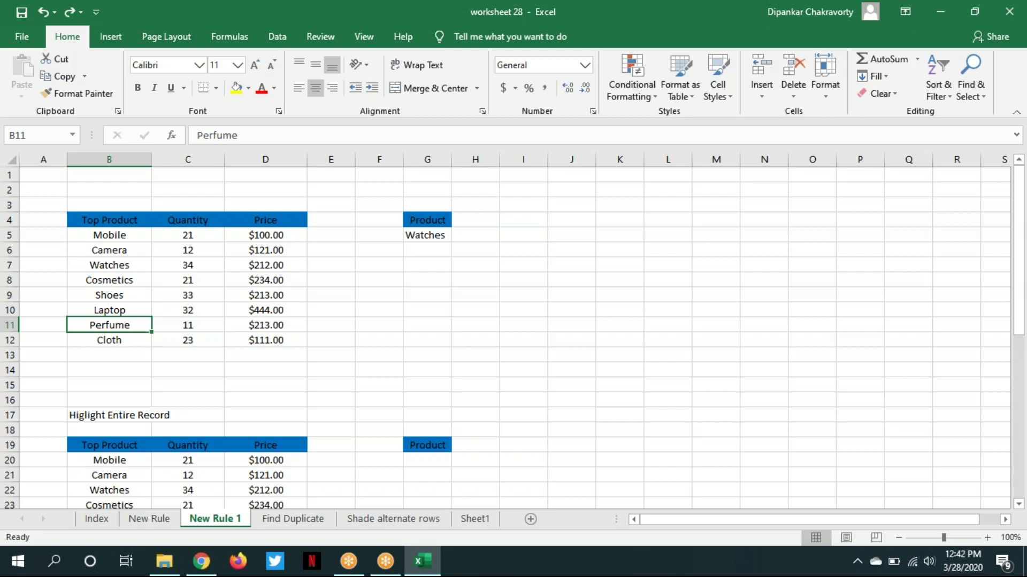
pyautogui.click(485, 357)
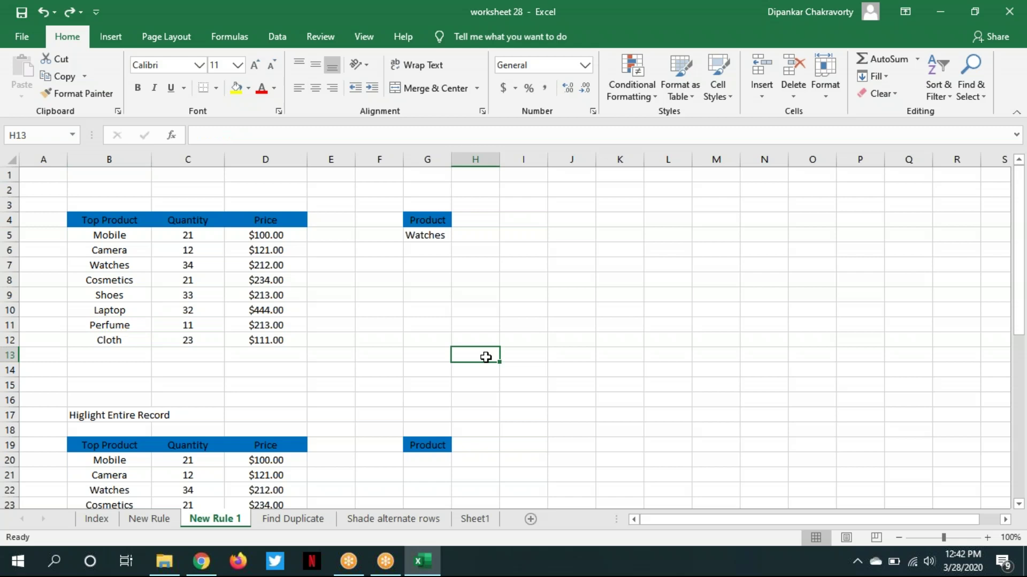
pyautogui.moveTo(112, 235); pyautogui.dragTo(127, 343)
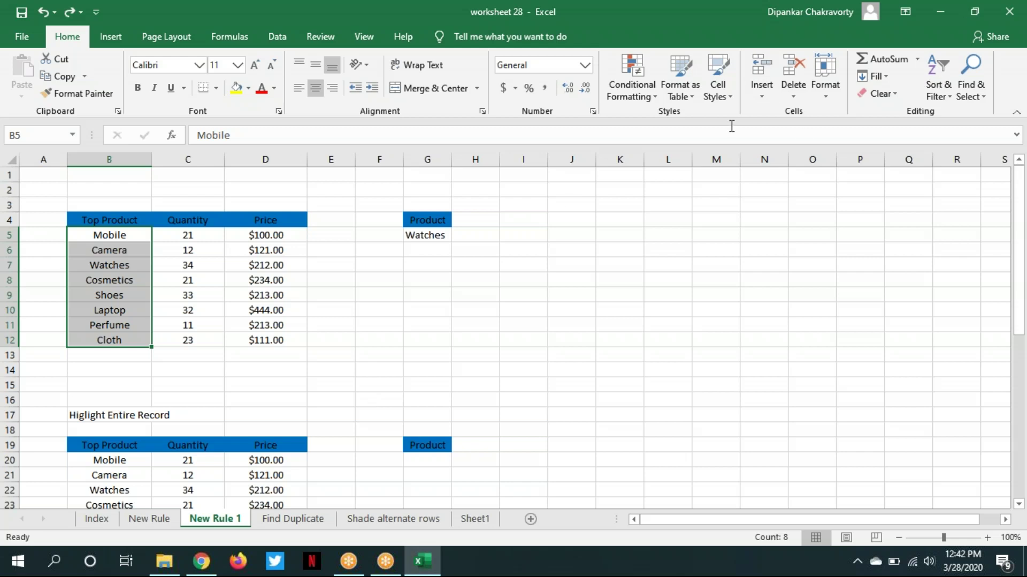
pyautogui.click(655, 92)
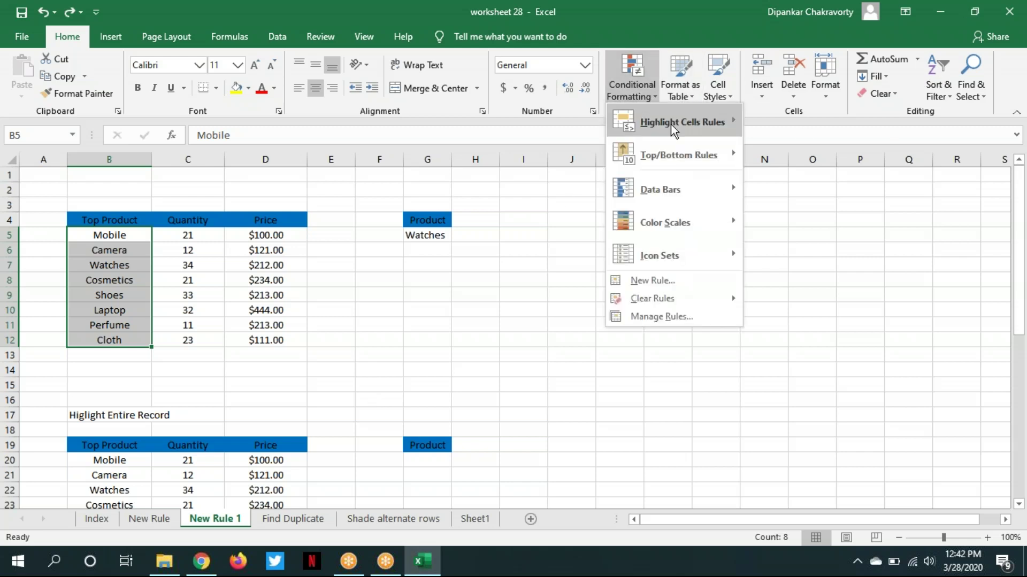
pyautogui.moveTo(671, 124)
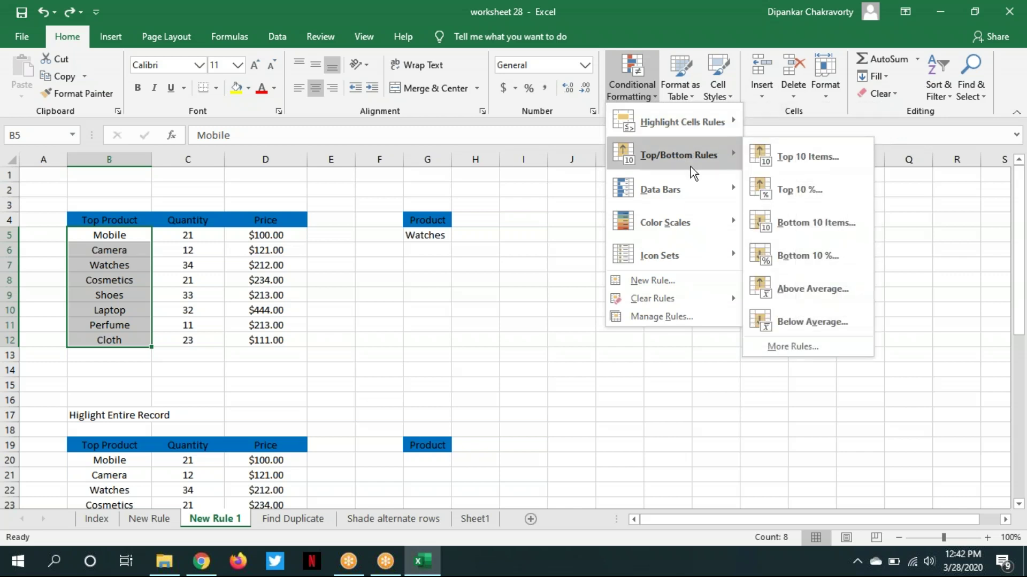
pyautogui.click(679, 284)
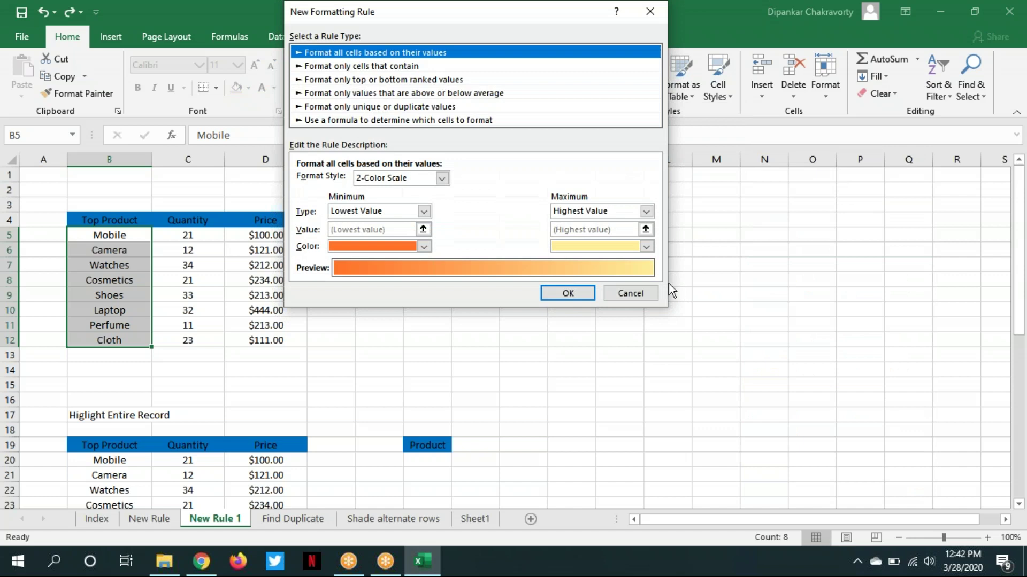
pyautogui.moveTo(310, 13); pyautogui.dragTo(586, 123)
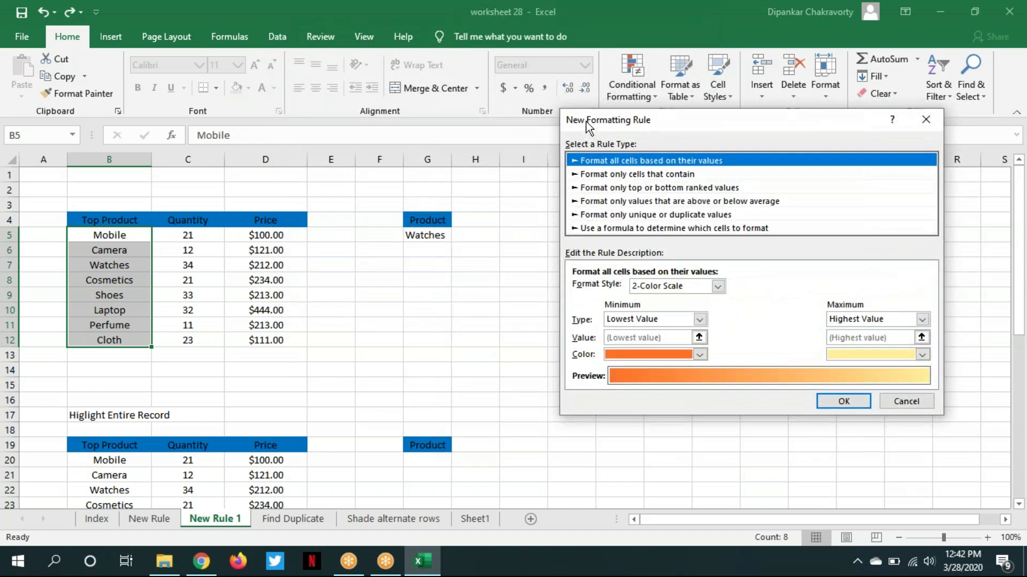
pyautogui.click(933, 119)
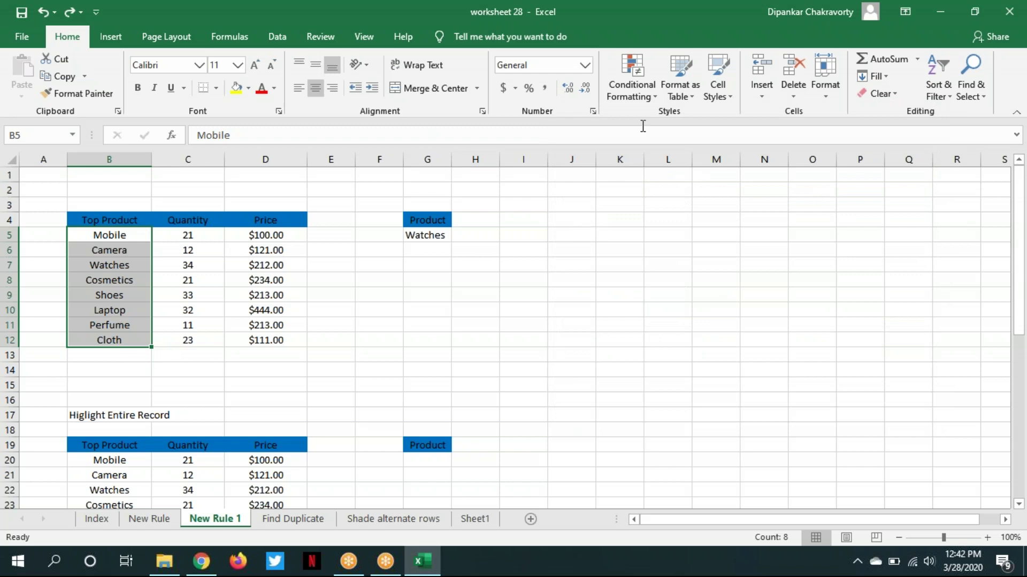
pyautogui.click(656, 92)
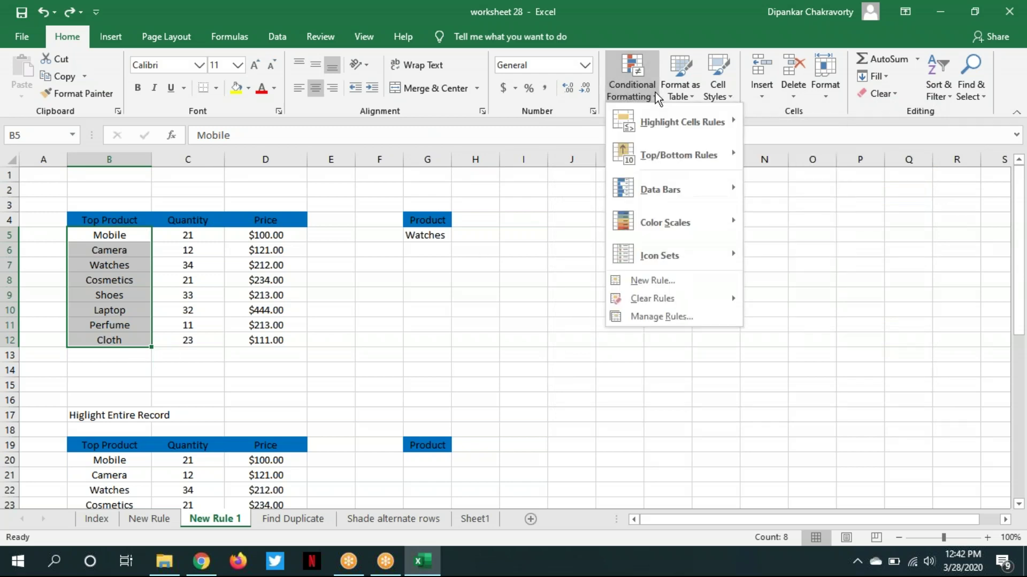
pyautogui.click(679, 284)
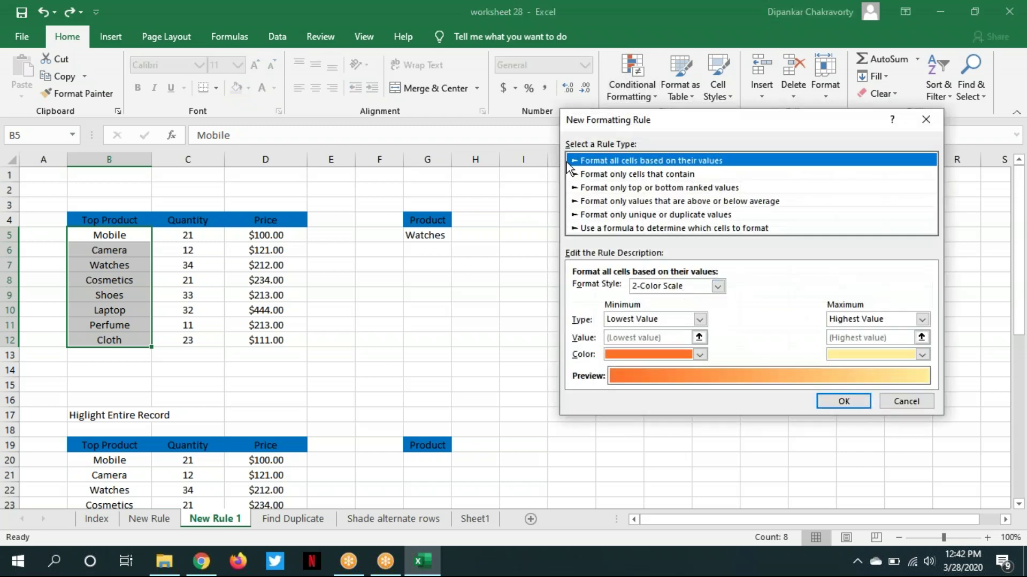
pyautogui.moveTo(669, 121); pyautogui.dragTo(683, 142)
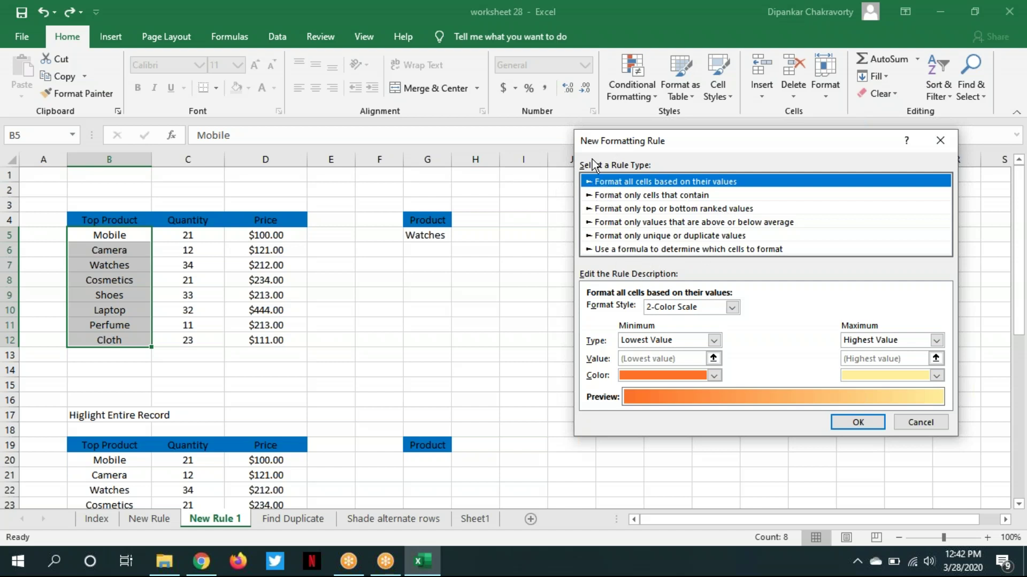
pyautogui.click(605, 251)
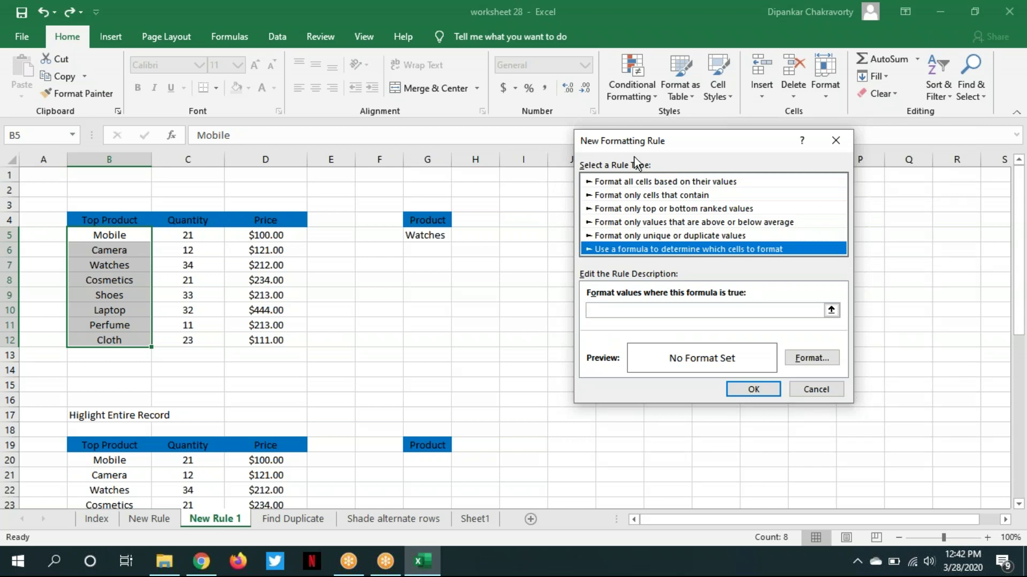
pyautogui.moveTo(655, 136)
pyautogui.mouseDown()
pyautogui.moveTo(483, 93)
pyautogui.moveTo(638, 111)
pyautogui.moveTo(657, 175)
pyautogui.moveTo(647, 144)
pyautogui.mouseUp()
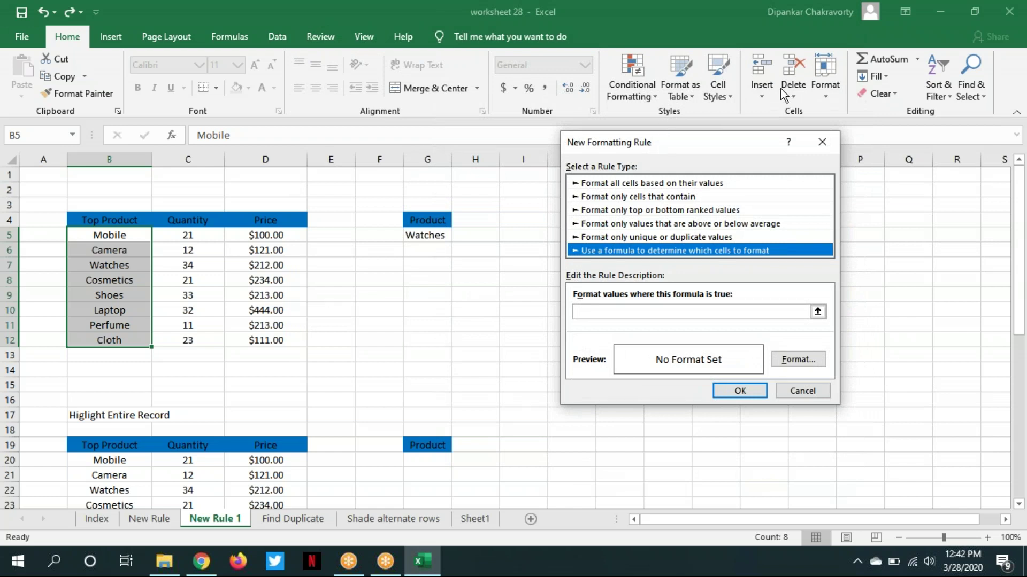
pyautogui.click(820, 28)
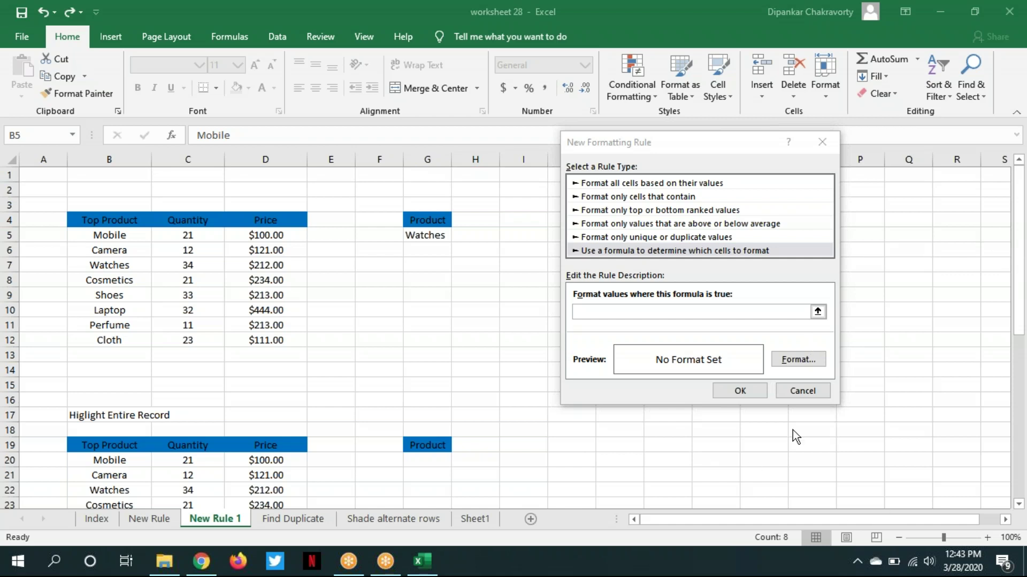
pyautogui.click(822, 141)
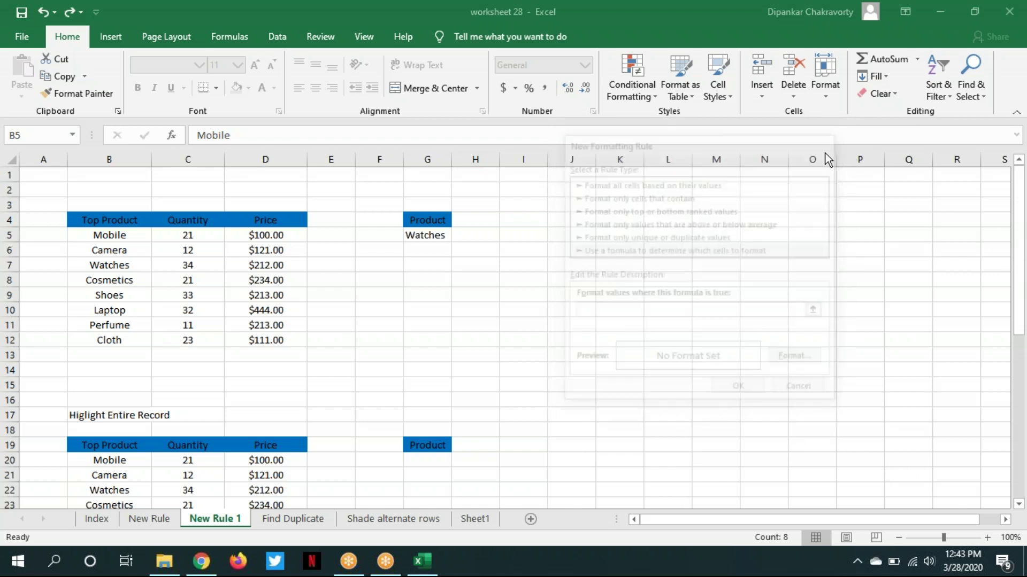
# Select the product names in B5:B12 of the upper table
pyautogui.moveTo(121, 235); pyautogui.dragTo(127, 345)
pyautogui.click(126, 345)
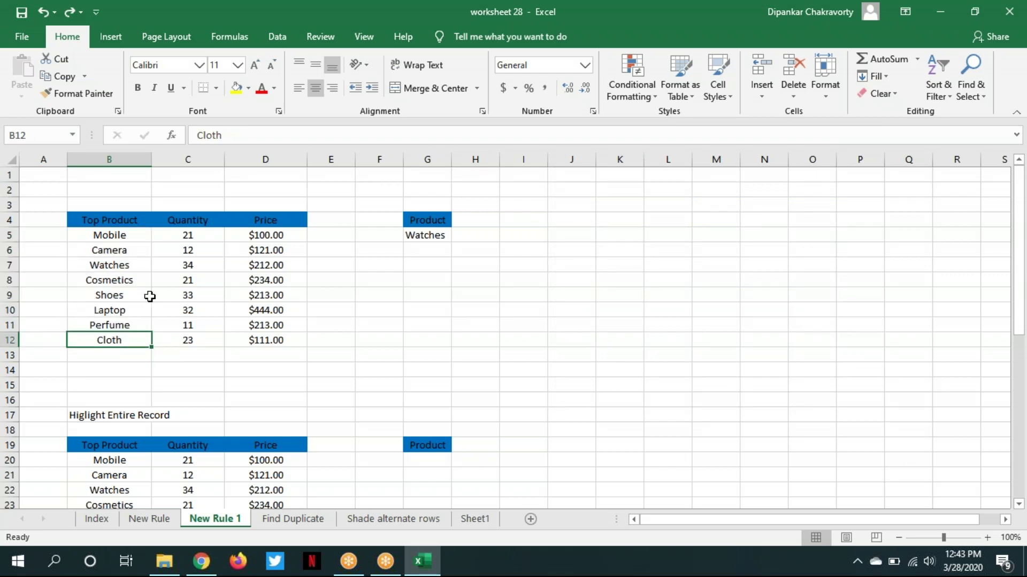
pyautogui.moveTo(129, 232); pyautogui.dragTo(155, 345)
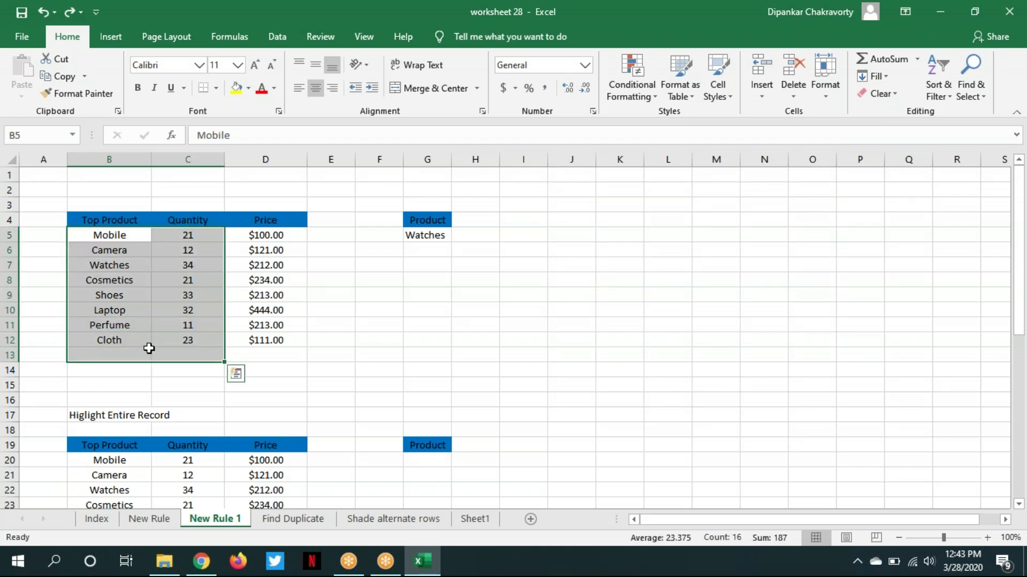
pyautogui.click(146, 354)
pyautogui.moveTo(120, 233); pyautogui.dragTo(125, 341)
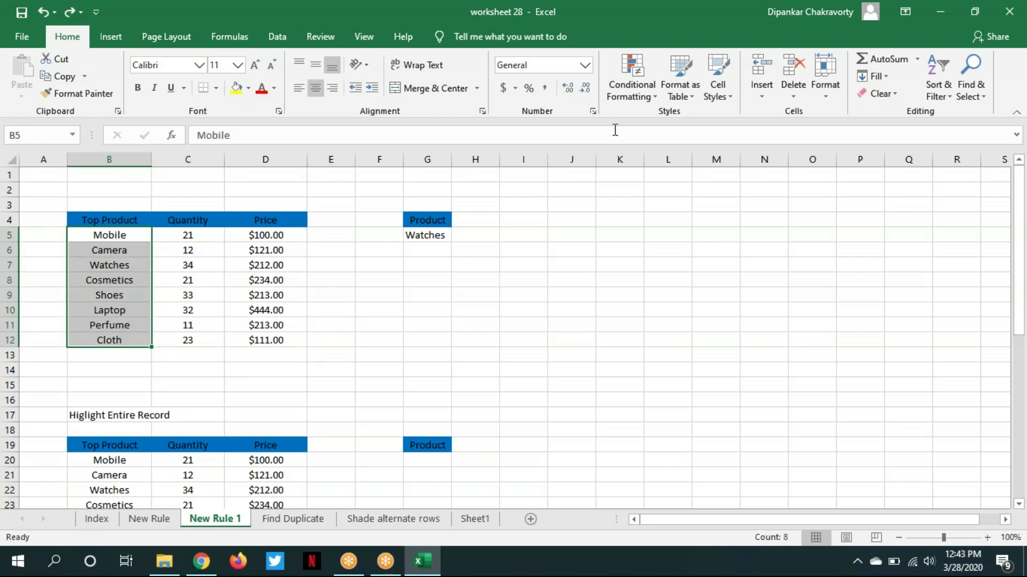
pyautogui.click(691, 187)
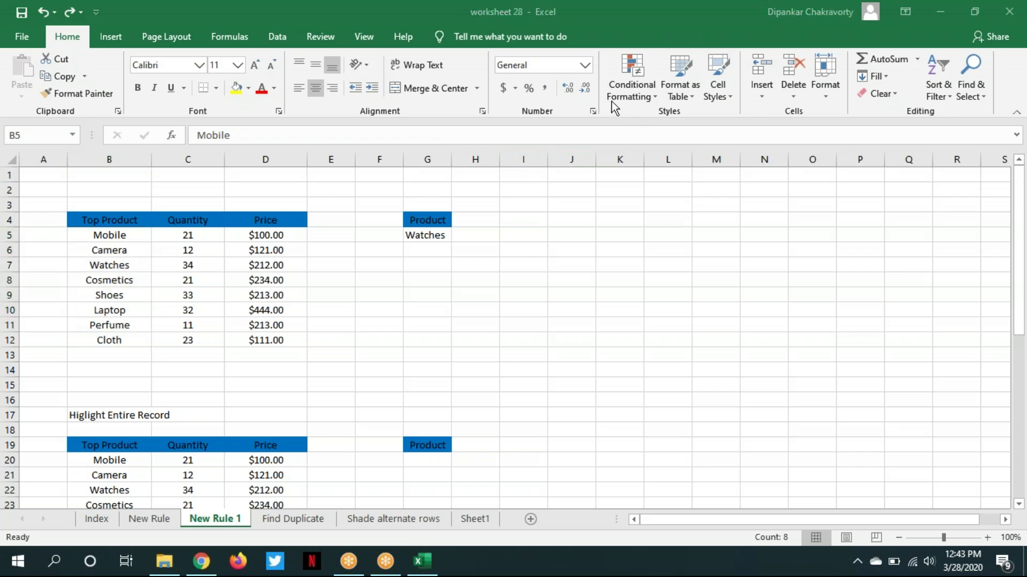
pyautogui.hotkey('ctrl', 'shift', 'Down')
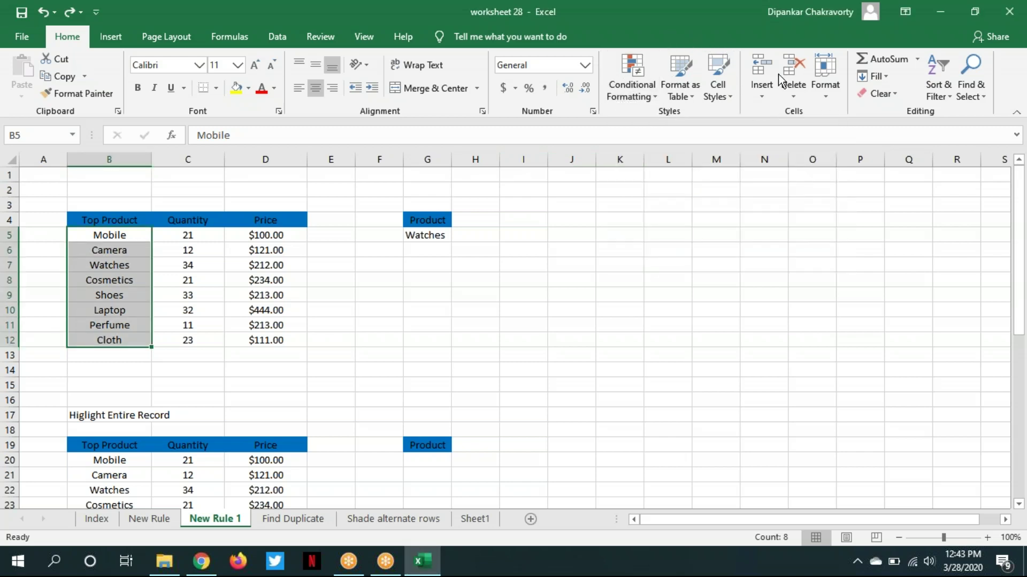
pyautogui.click(778, 24)
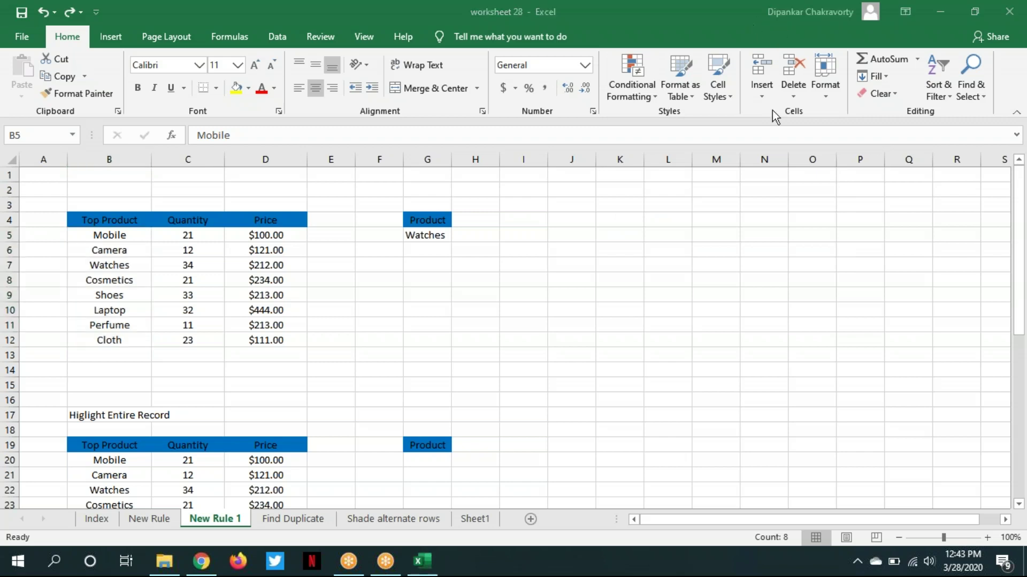
pyautogui.click(655, 98)
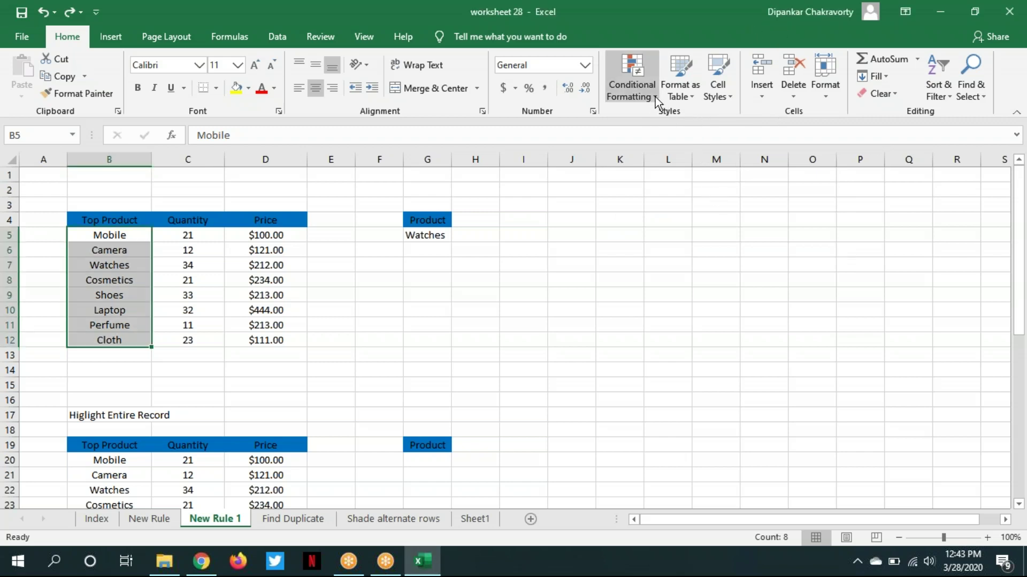
pyautogui.click(656, 98)
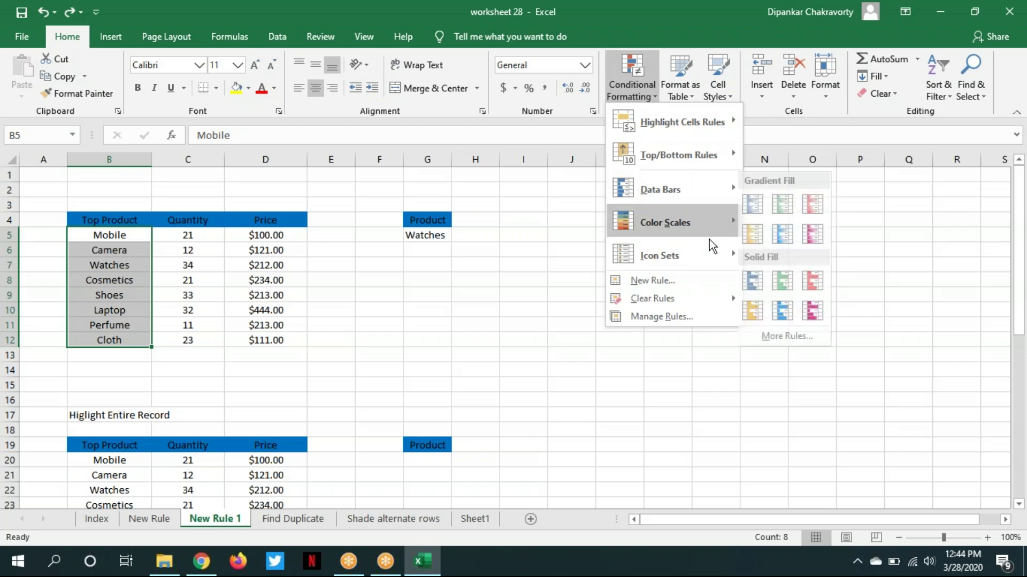
pyautogui.click(692, 286)
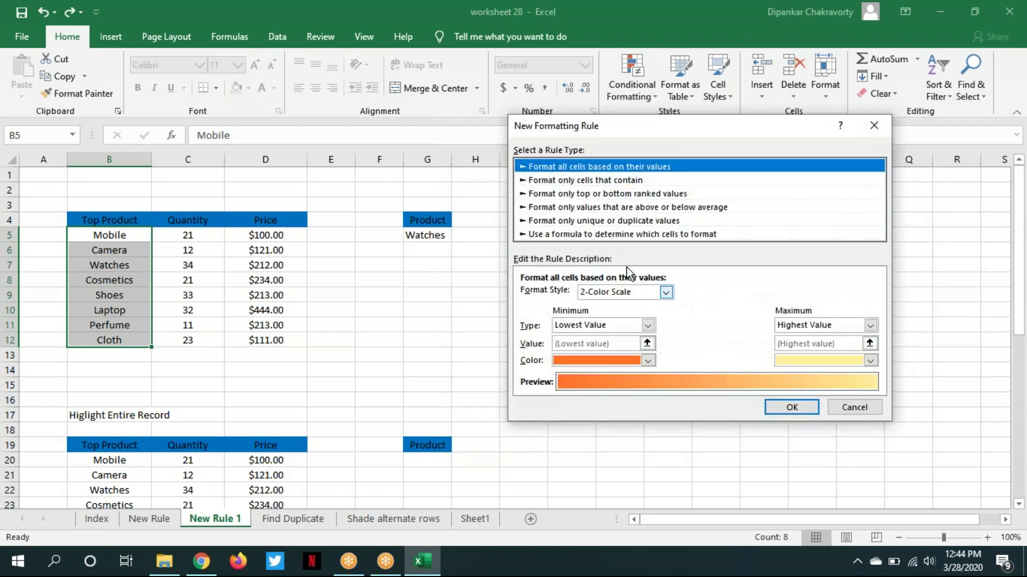
pyautogui.moveTo(476, 159)
pyautogui.mouseDown()
pyautogui.moveTo(439, 174)
pyautogui.moveTo(470, 174)
pyautogui.mouseUp()
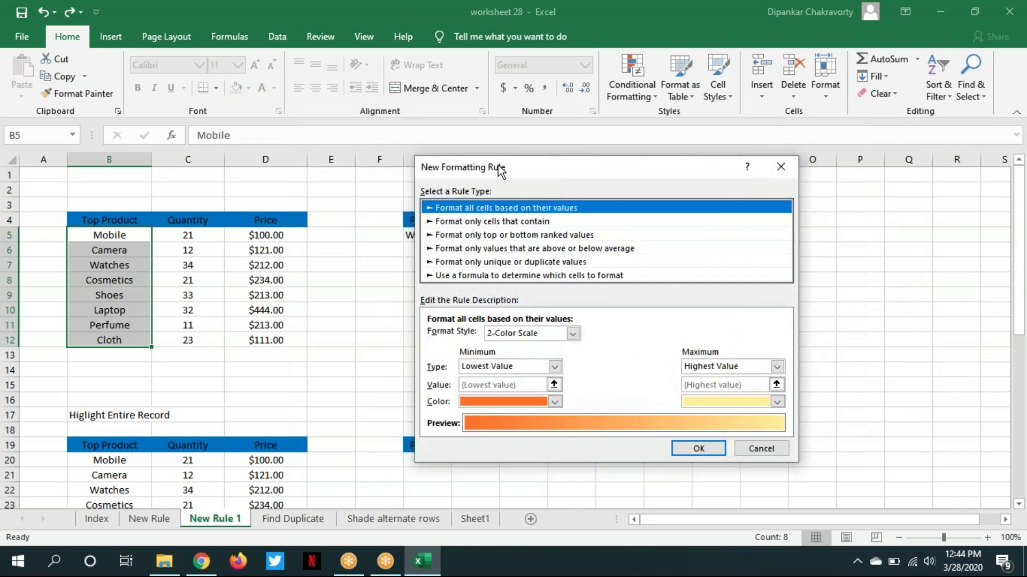
pyautogui.click(486, 274)
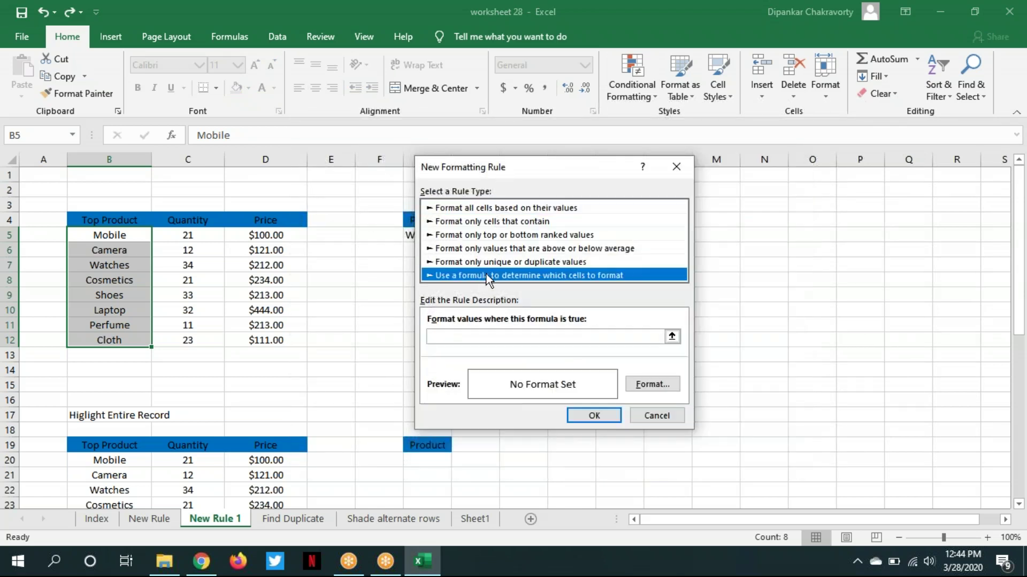
pyautogui.click(762, 126)
pyautogui.moveTo(554, 165); pyautogui.dragTo(753, 192)
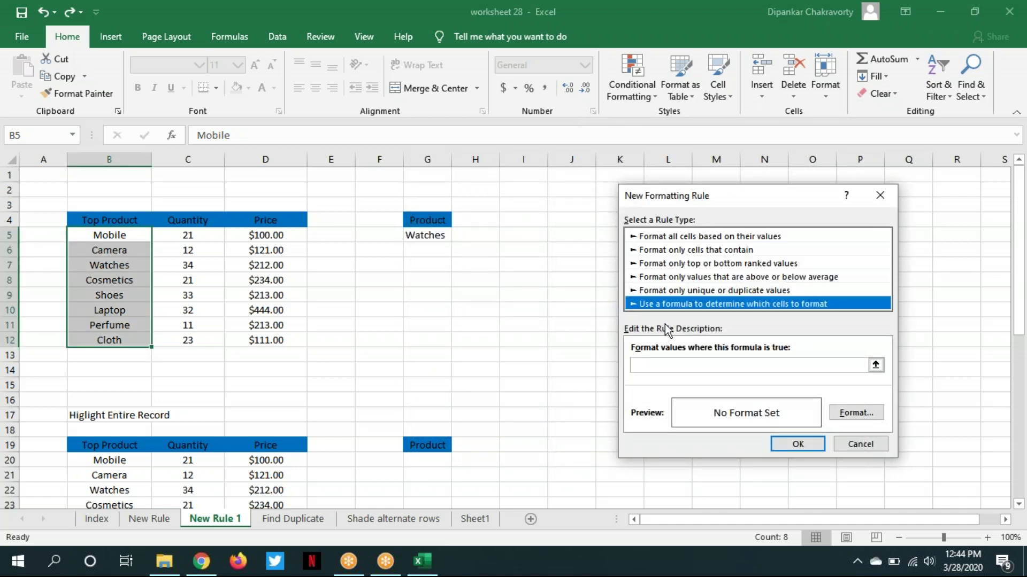
pyautogui.click(653, 365)
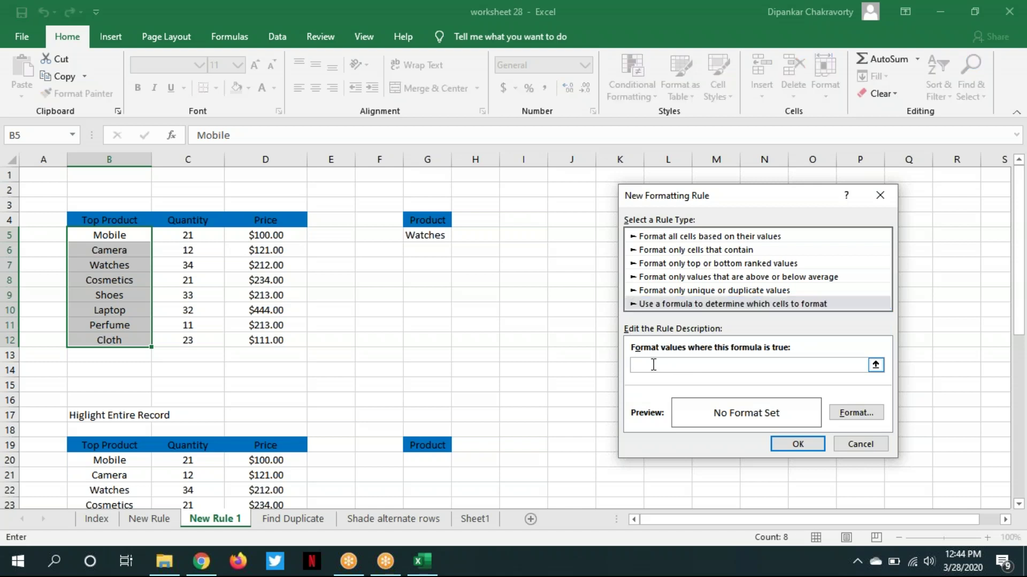
pyautogui.write('=')
pyautogui.click(438, 236)
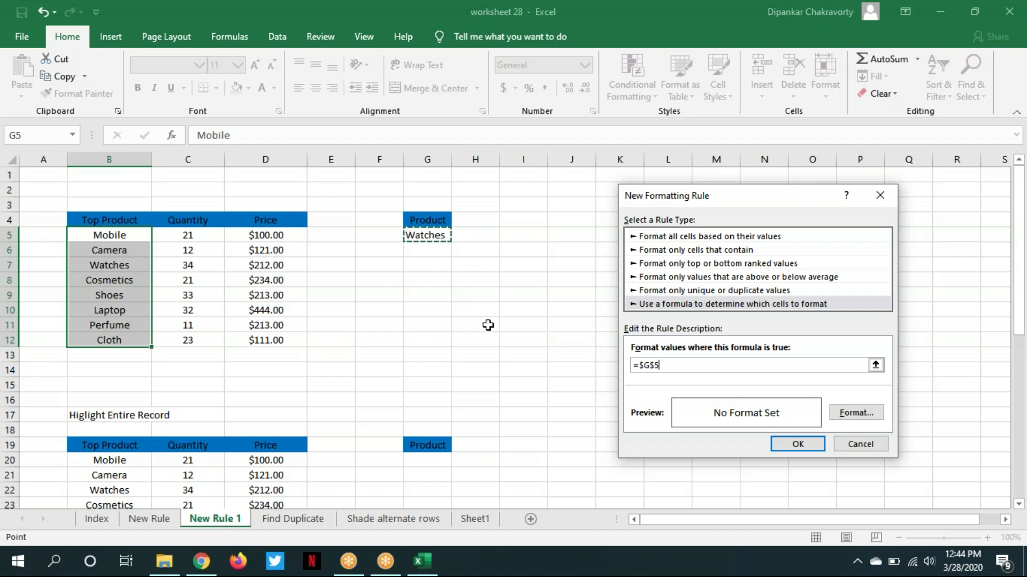
pyautogui.write('=')
pyautogui.click(116, 235)
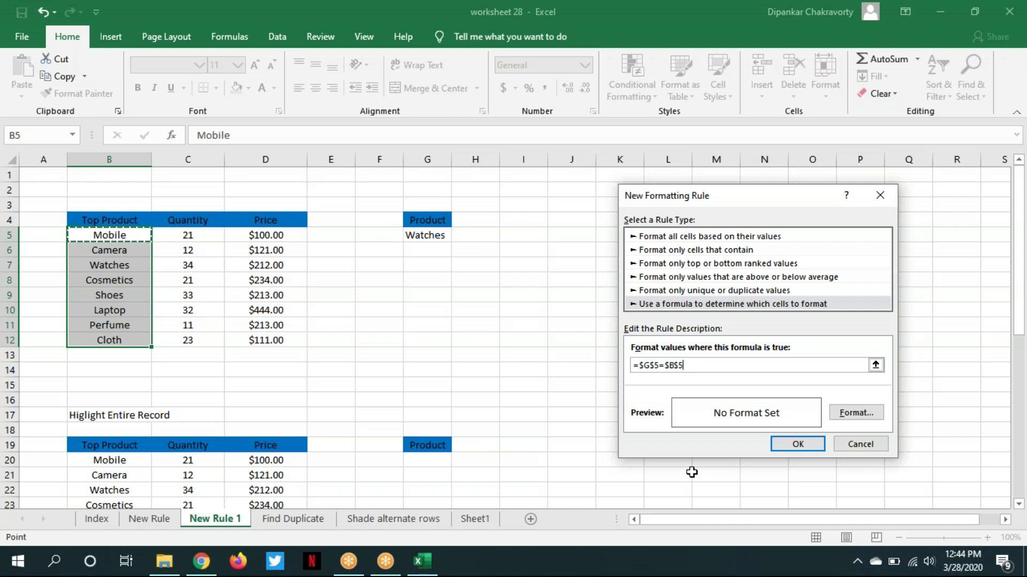
pyautogui.click(669, 366)
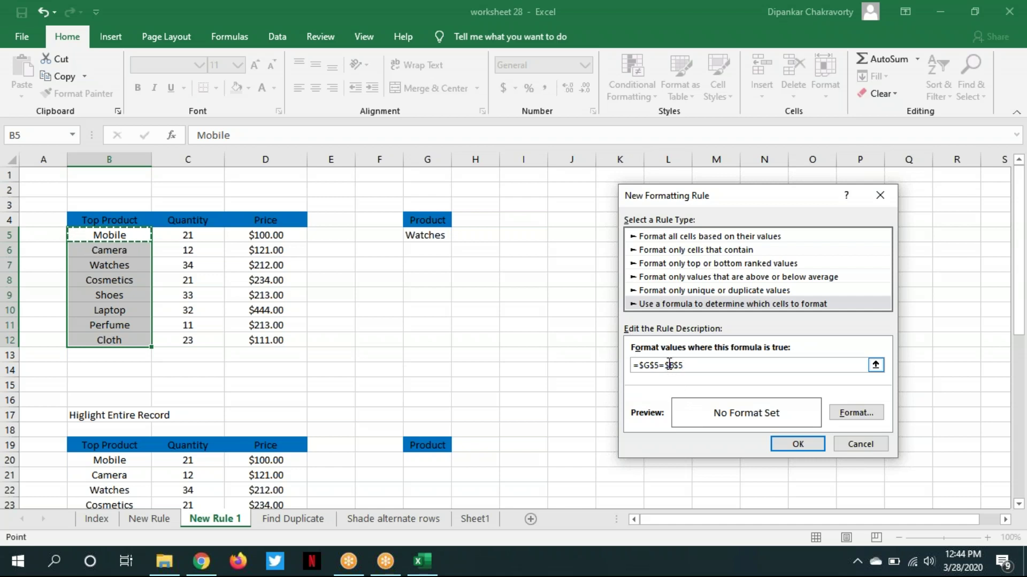
pyautogui.press('BackSpace')
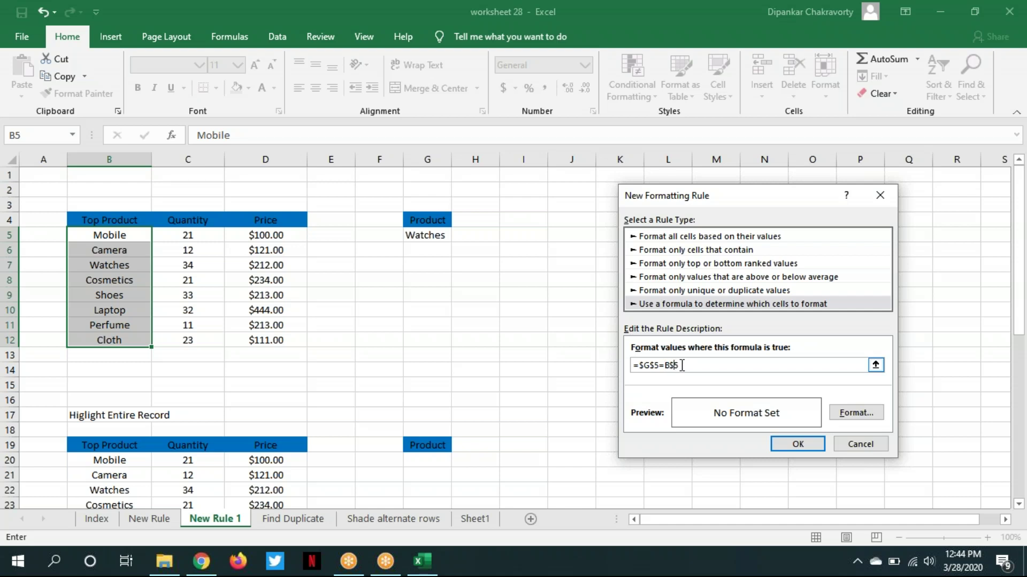
pyautogui.press('BackSpace')
pyautogui.click(824, 23)
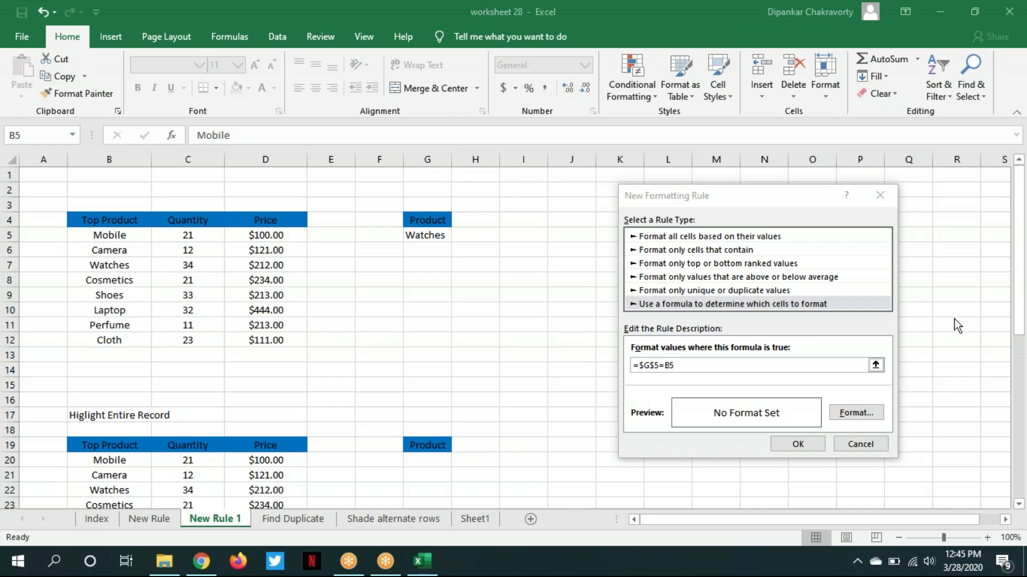
pyautogui.click(861, 447)
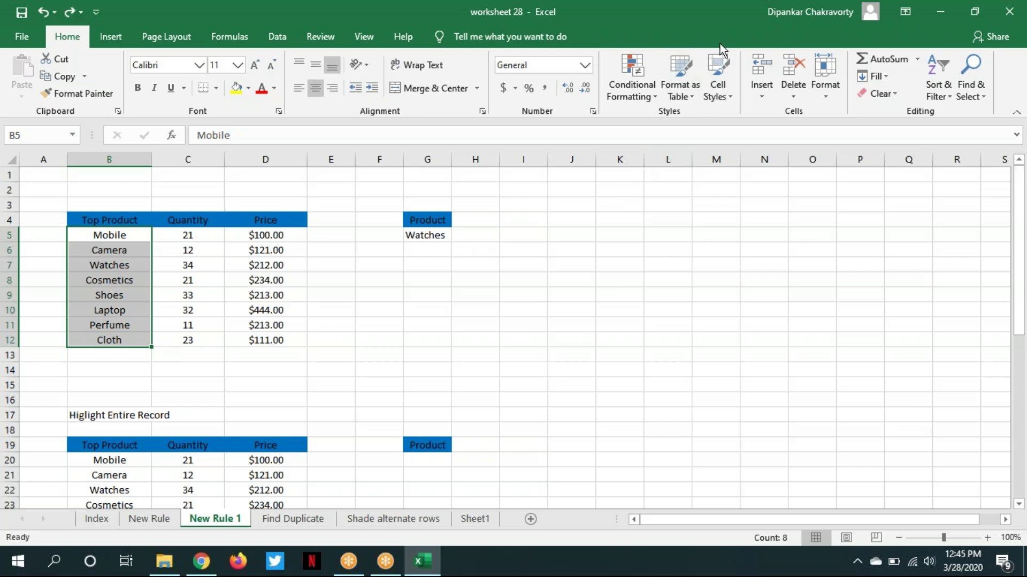
pyautogui.click(724, 24)
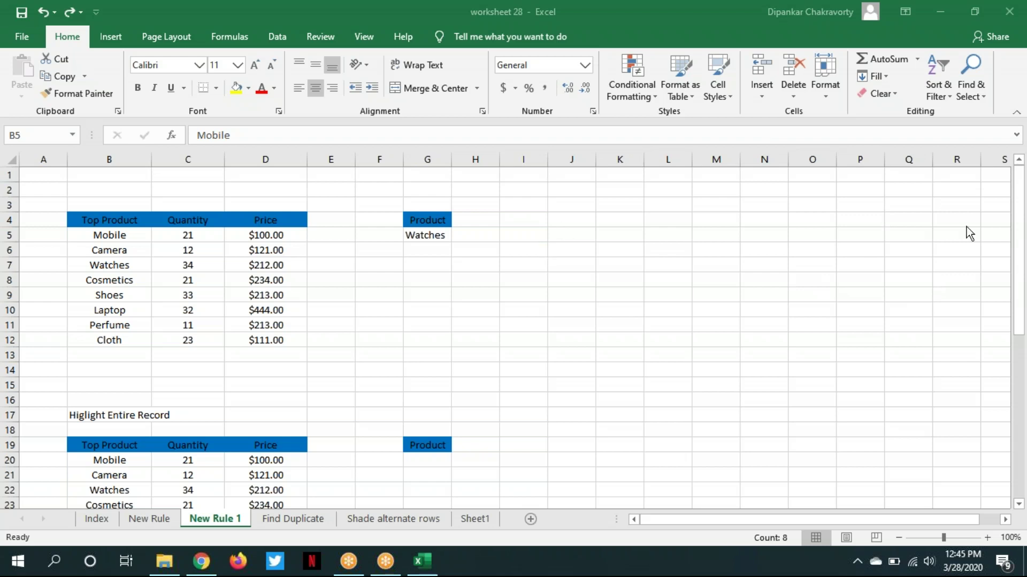
# Start a new conditional formatting rule for B5:B12 that uses a formula to determine which cells to format
pyautogui.click(139, 239)
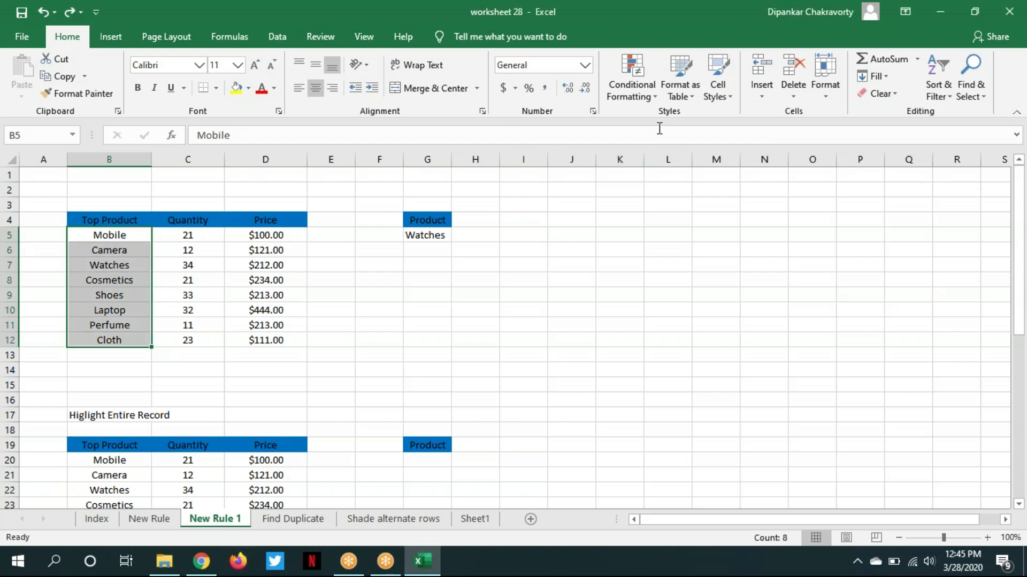
pyautogui.click(655, 95)
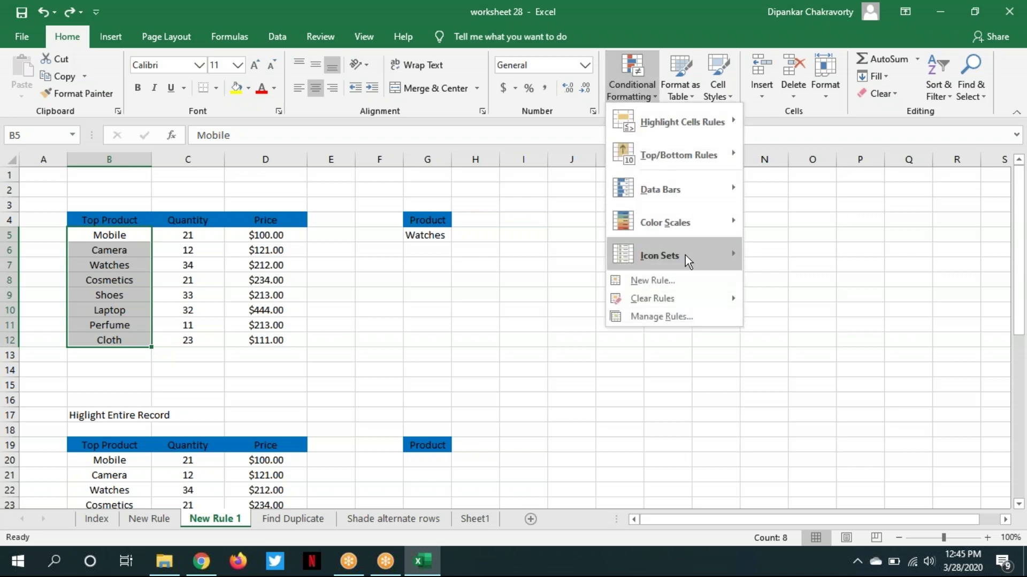
pyautogui.click(674, 287)
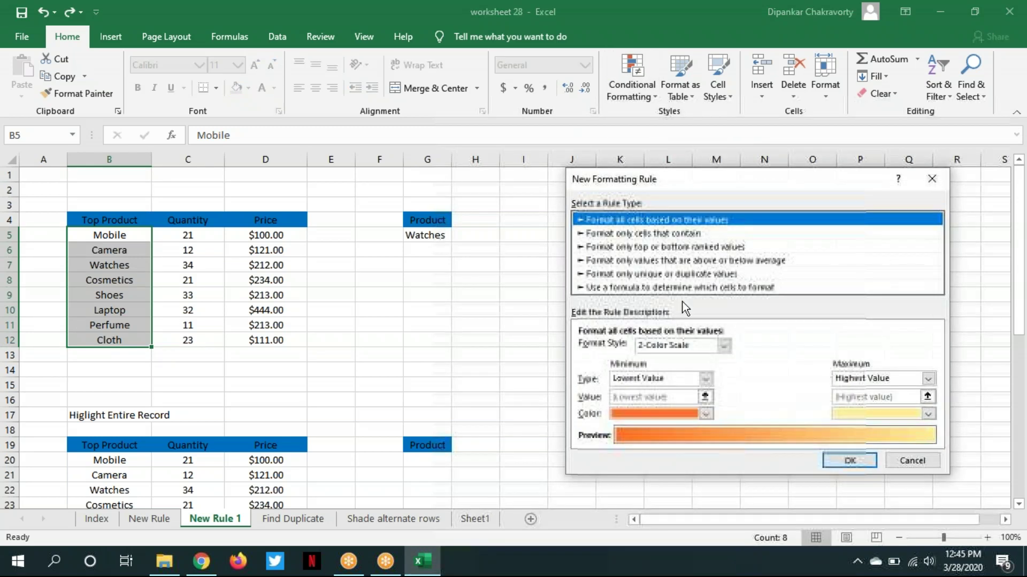
pyautogui.click(615, 289)
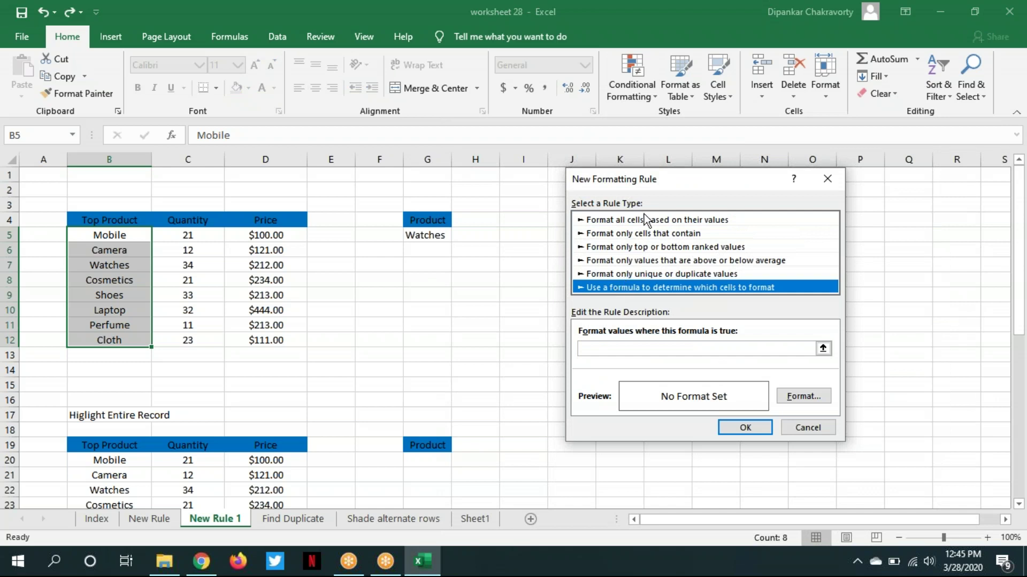
pyautogui.moveTo(676, 183); pyautogui.dragTo(665, 117)
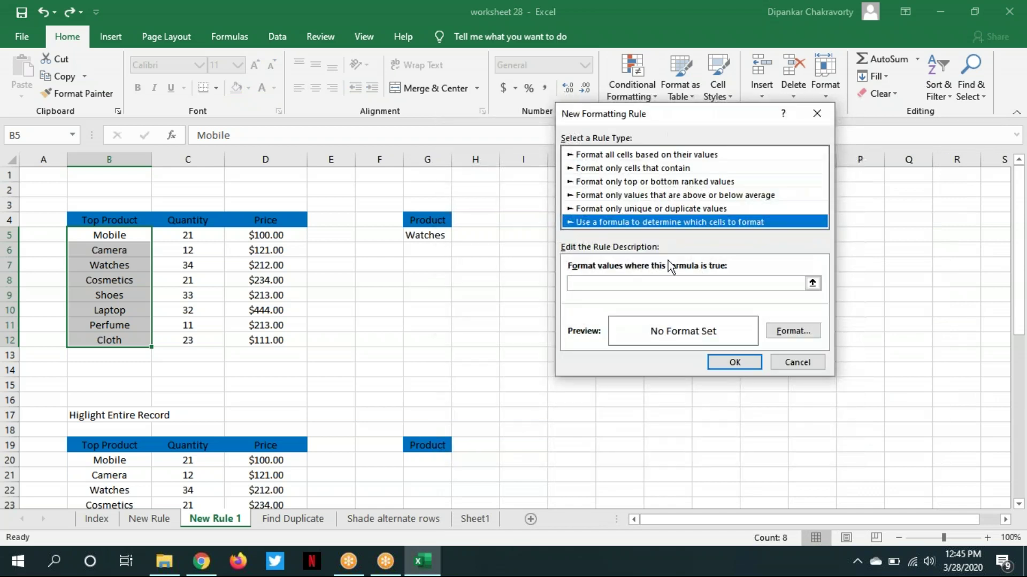
# Enter the rule formula =$G$5=B5, with an absolute reference to G5 and a relative reference to B5
pyautogui.click(598, 285)
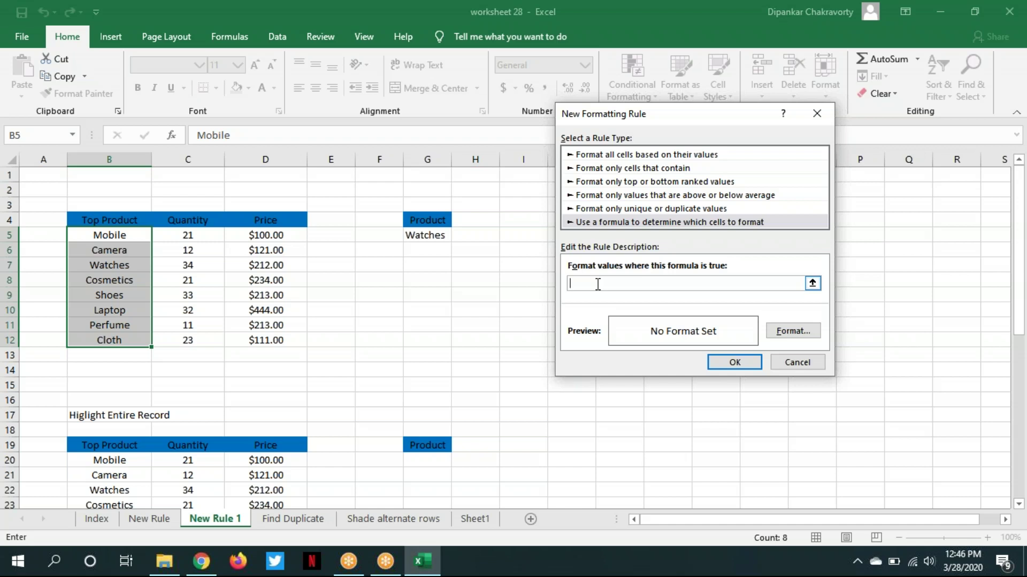
pyautogui.write('=')
pyautogui.click(432, 234)
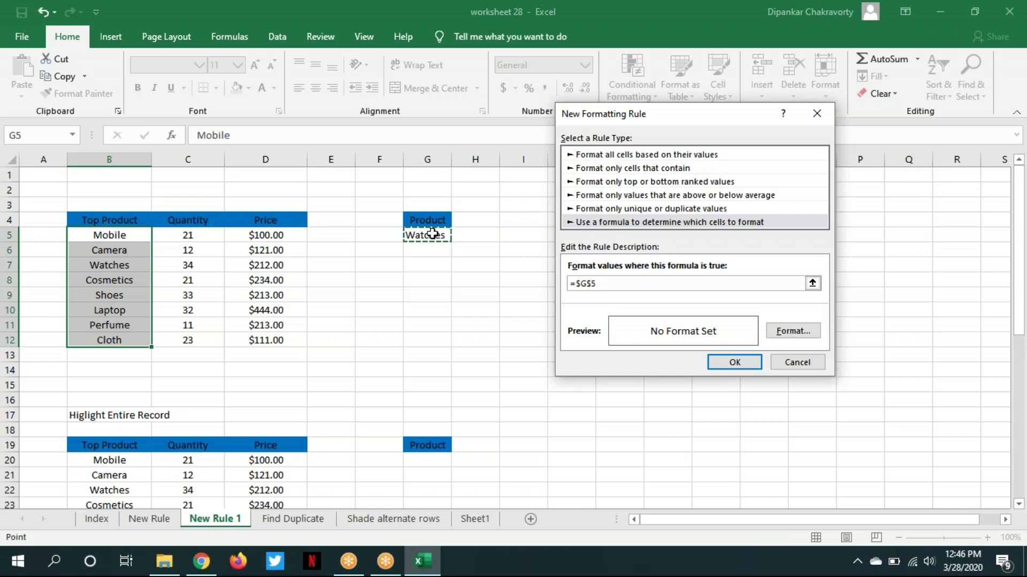
pyautogui.write('=')
pyautogui.click(118, 236)
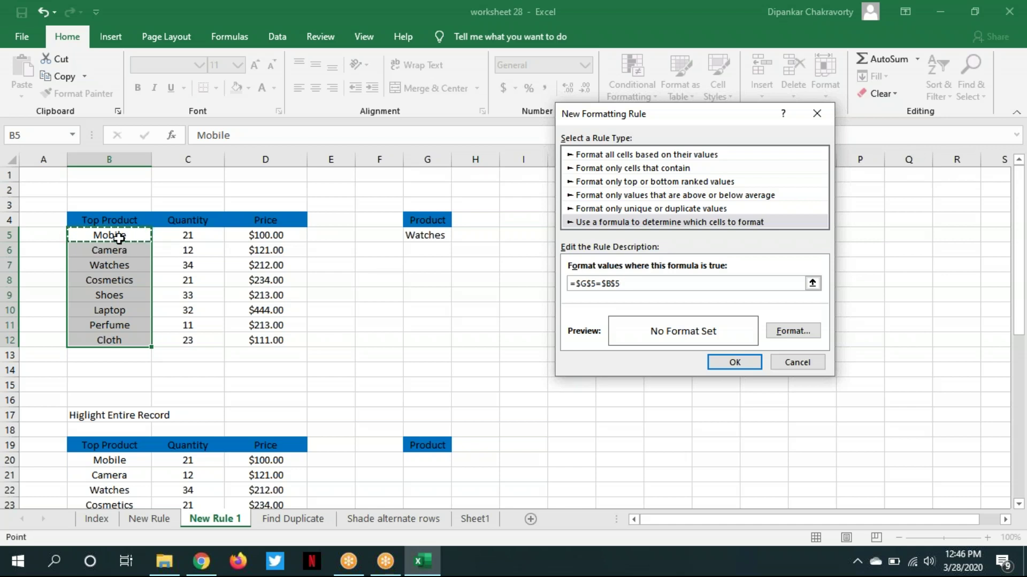
pyautogui.click(609, 283)
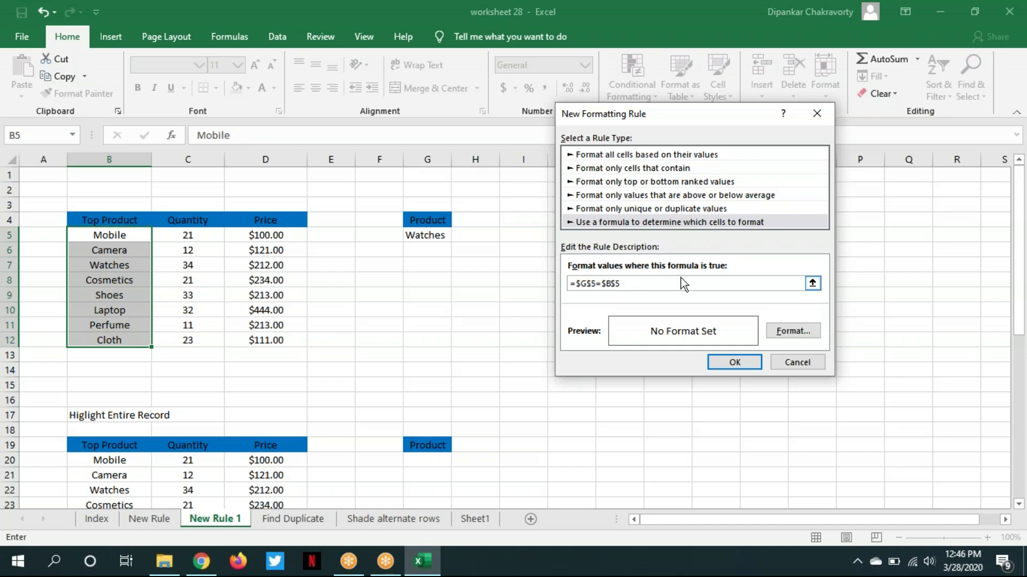
pyautogui.press('BackSpace')
pyautogui.press('BackSpace')
# Give the rule a yellow background fill and apply it to the selected product names
pyautogui.click(802, 331)
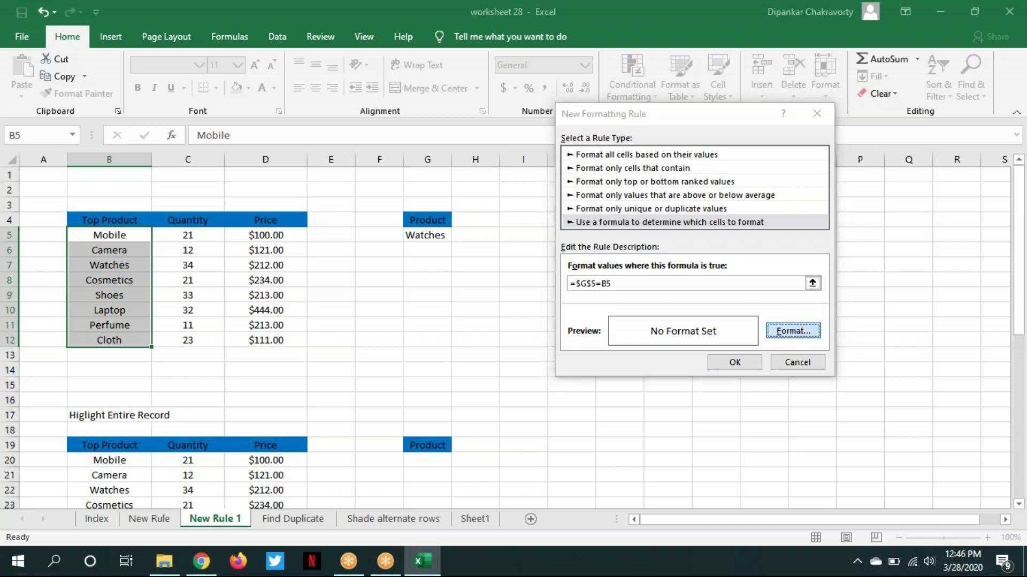
pyautogui.click(714, 141)
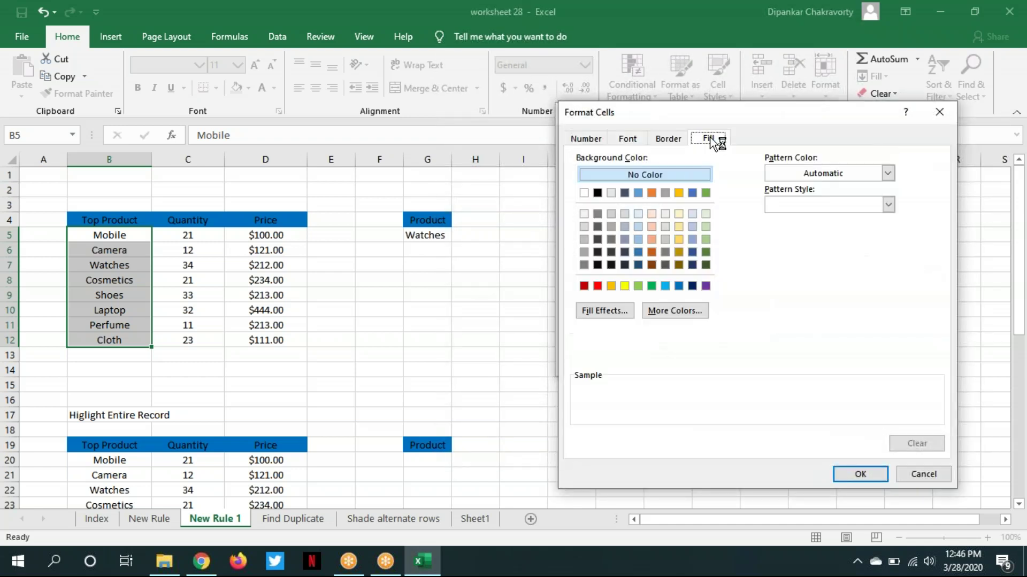
pyautogui.click(625, 287)
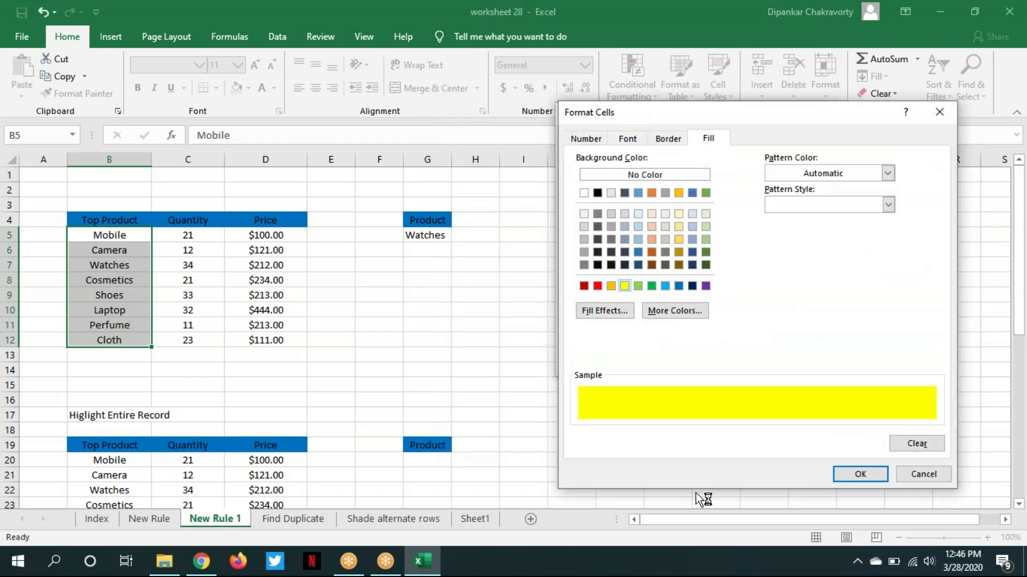
pyautogui.click(847, 474)
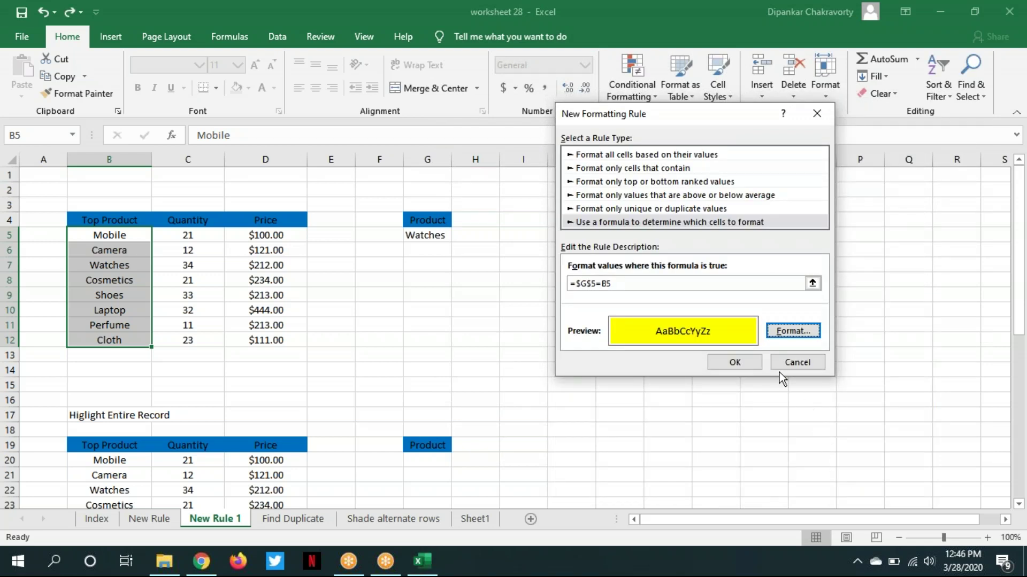
pyautogui.click(735, 362)
pyautogui.click(643, 369)
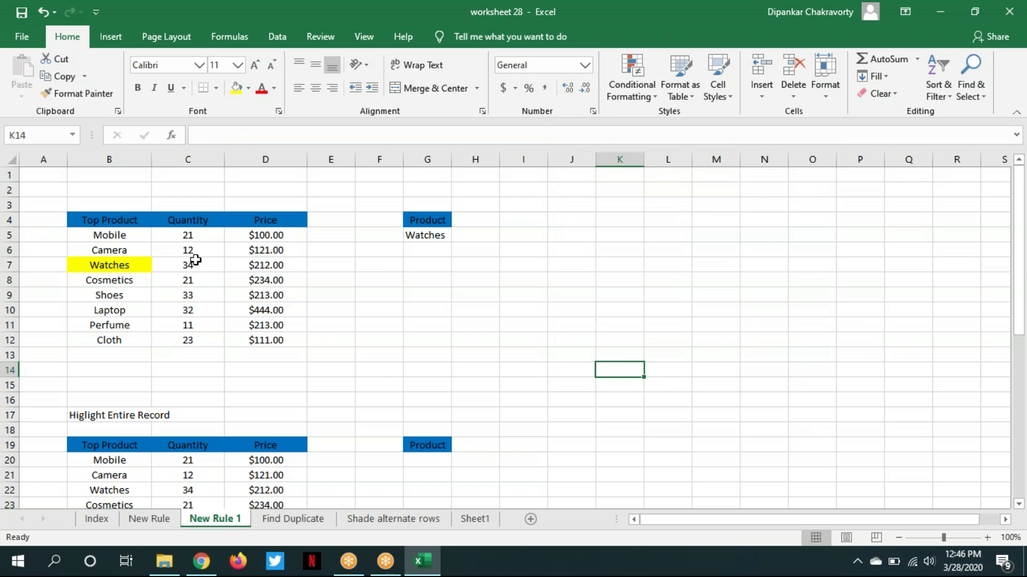
# Test the highlighting rule by choosing Mobile and after it Cloth in the G5 product dropdown
pyautogui.click(434, 236)
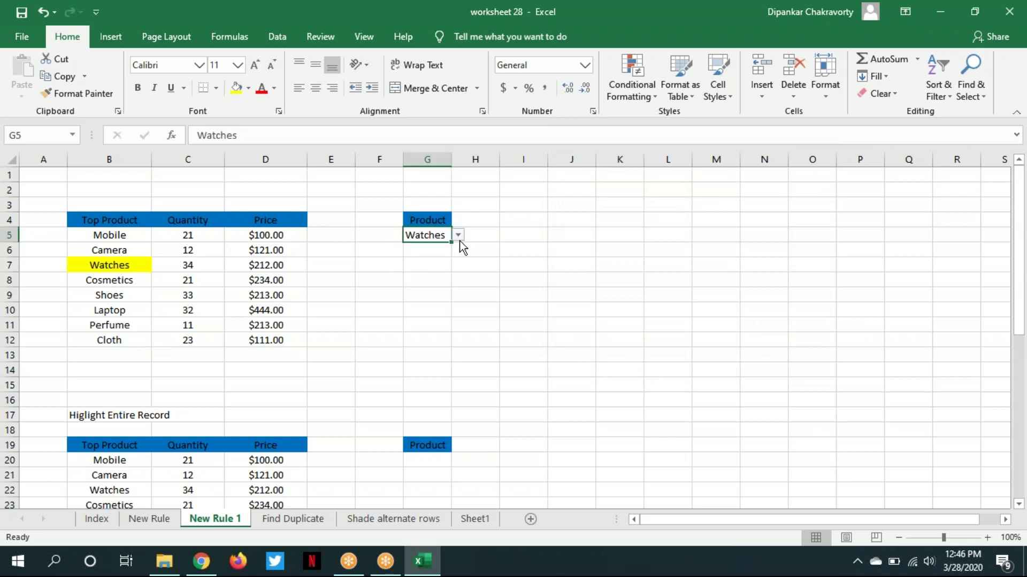
pyautogui.click(458, 235)
pyautogui.click(439, 246)
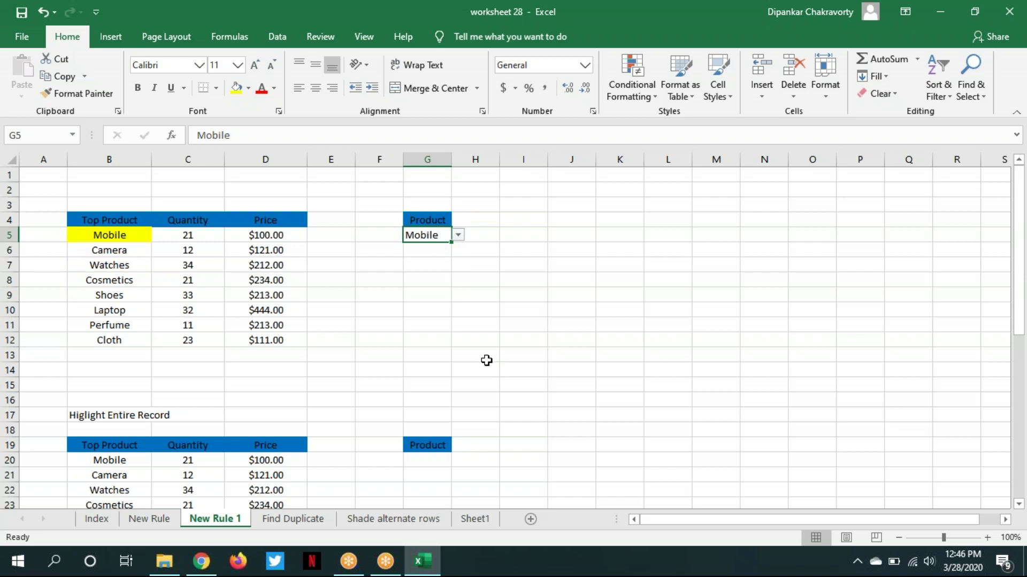
pyautogui.click(458, 235)
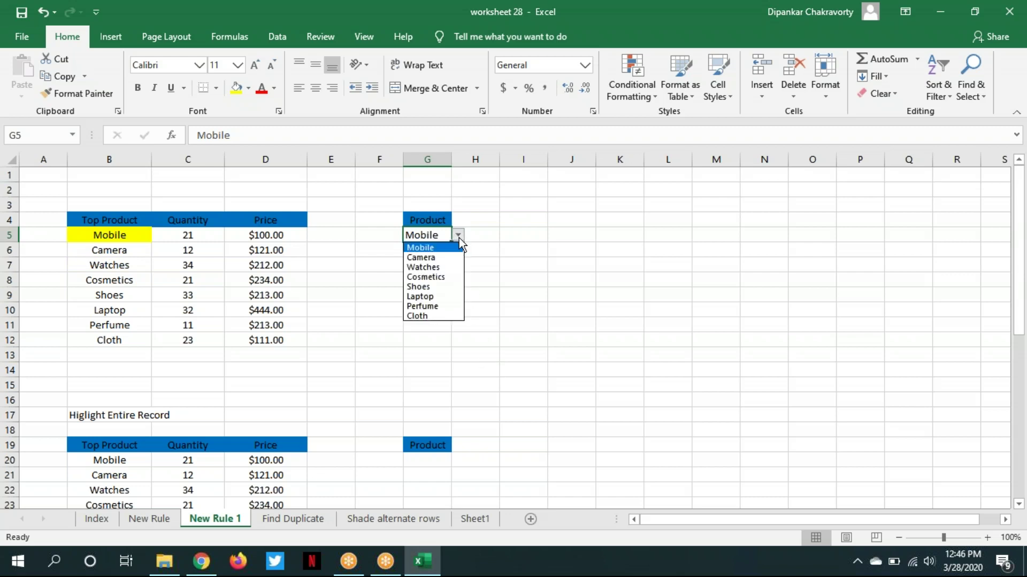
pyautogui.click(439, 316)
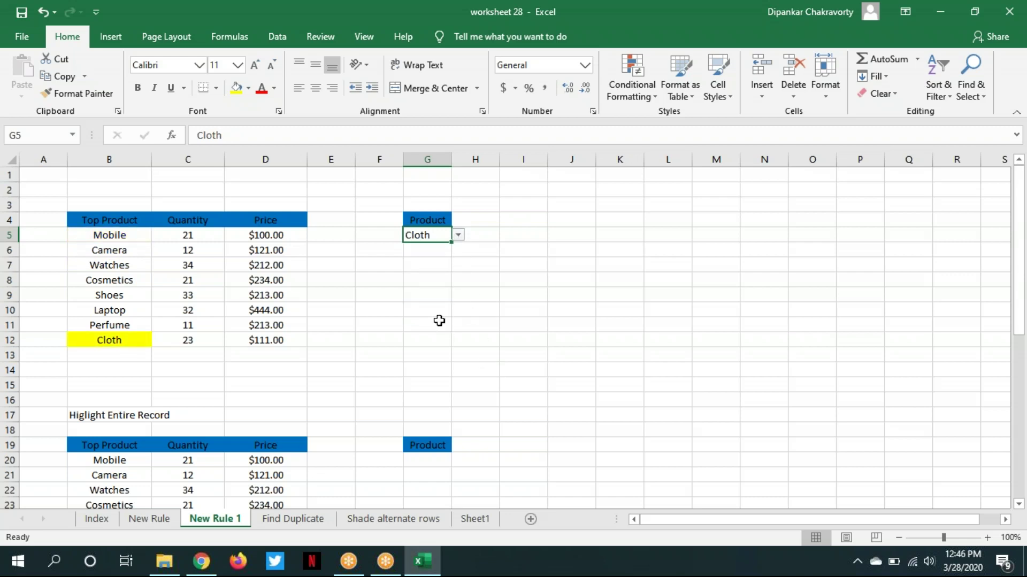
# Test the rule with Shoes, Camera and Laptop in the G5 product dropdown, and undo the last choice
pyautogui.click(950, 538)
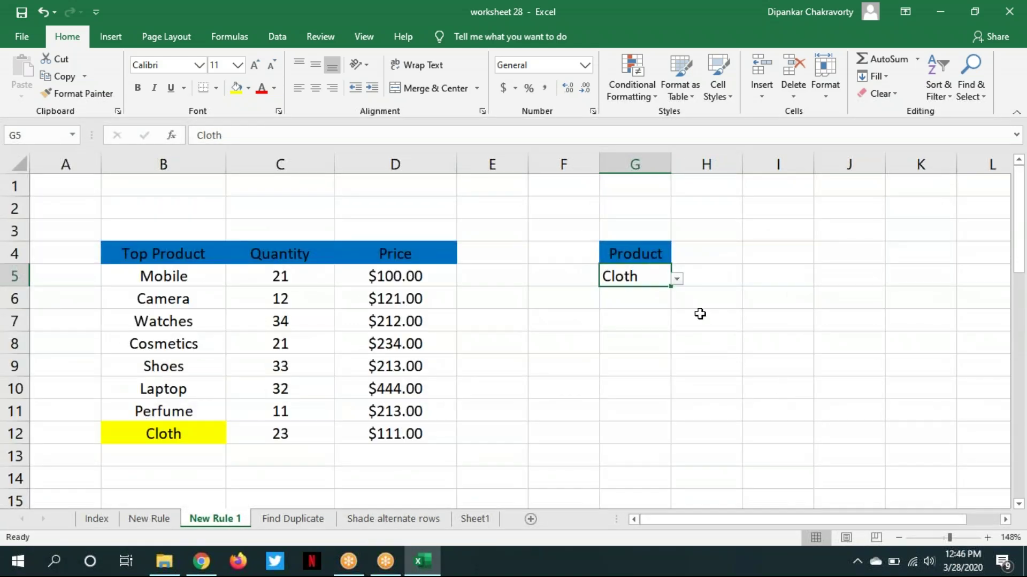
pyautogui.click(678, 279)
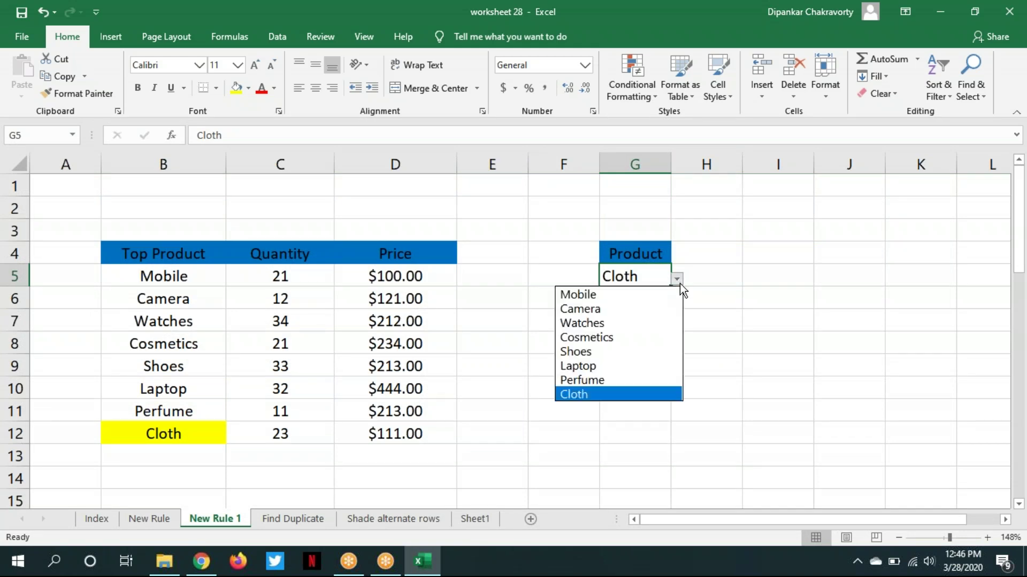
pyautogui.click(621, 353)
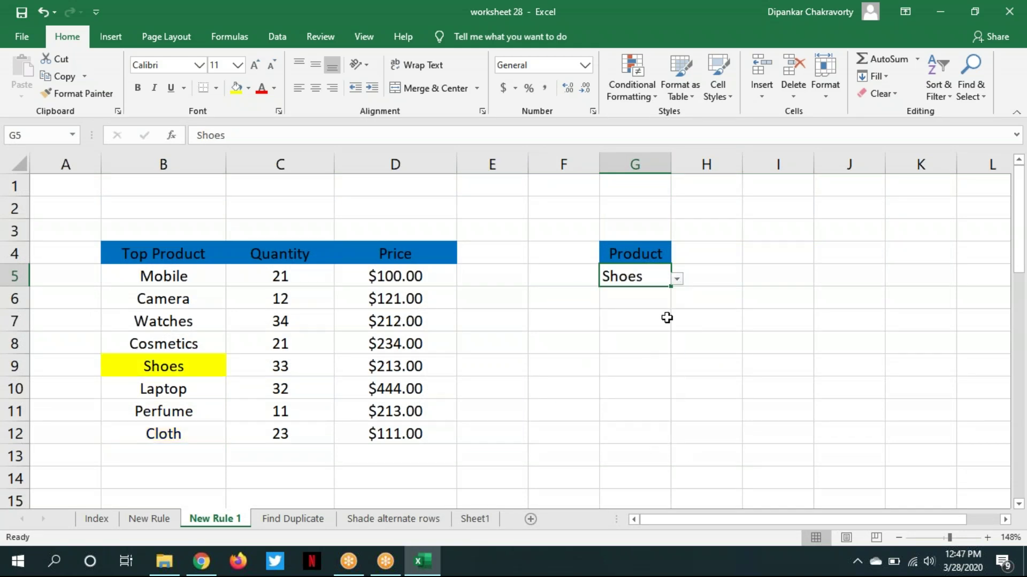
pyautogui.click(677, 278)
pyautogui.click(631, 309)
pyautogui.click(677, 279)
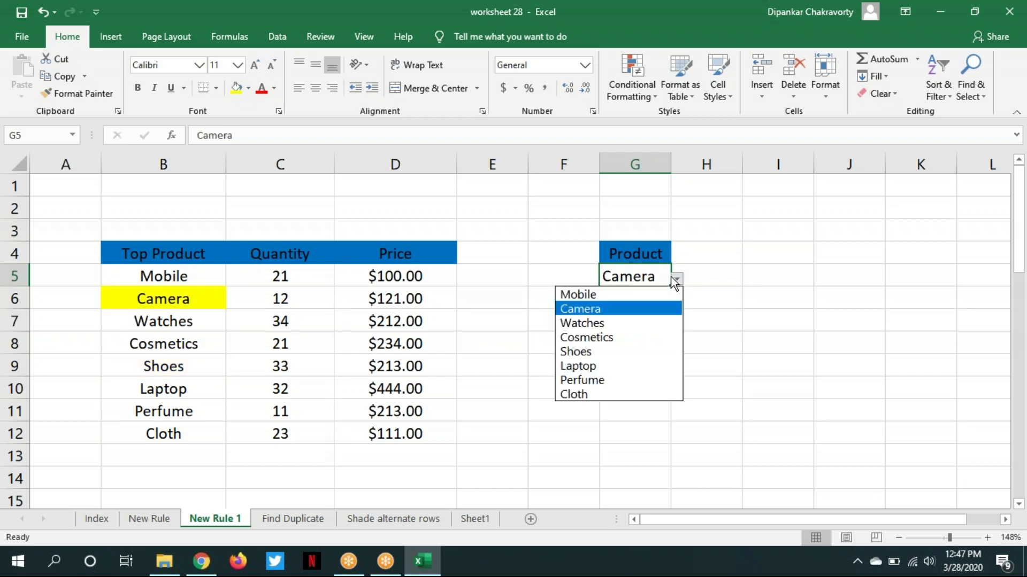
pyautogui.click(588, 366)
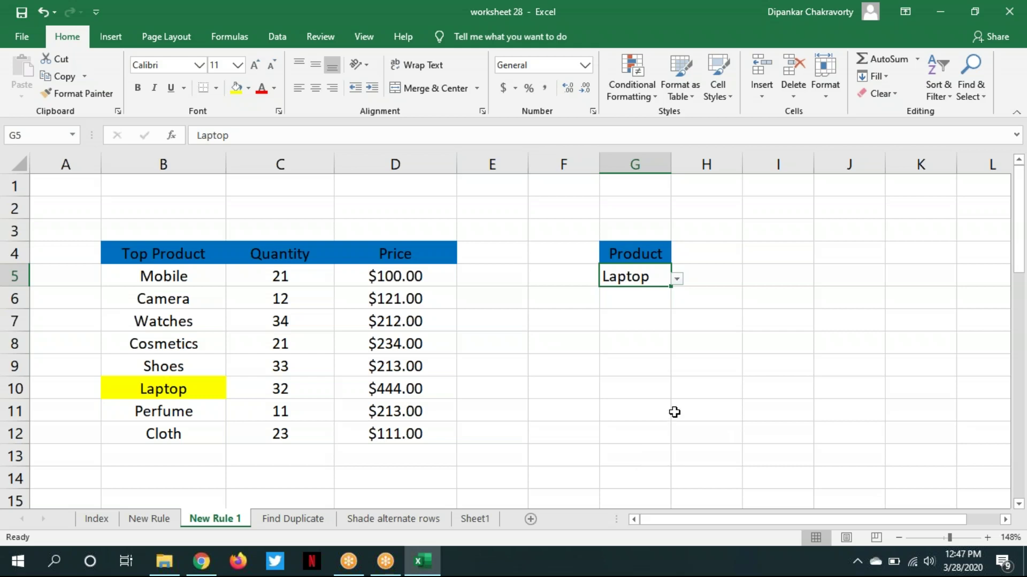
pyautogui.hotkey('ctrl', 'z')
# Clear the conditional formatting rules from the entire New Rule 1 sheet
pyautogui.click(667, 388)
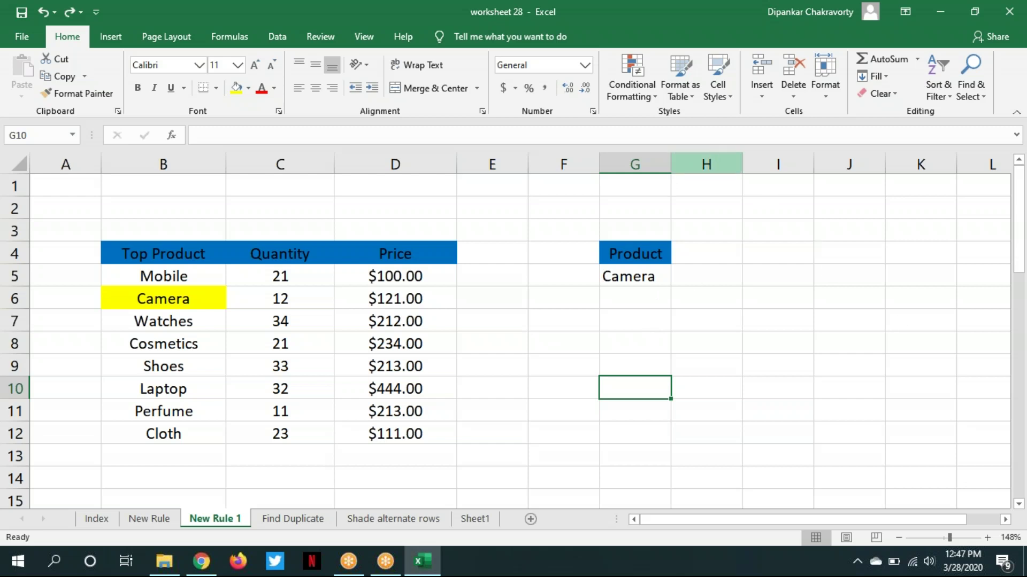
pyautogui.click(649, 95)
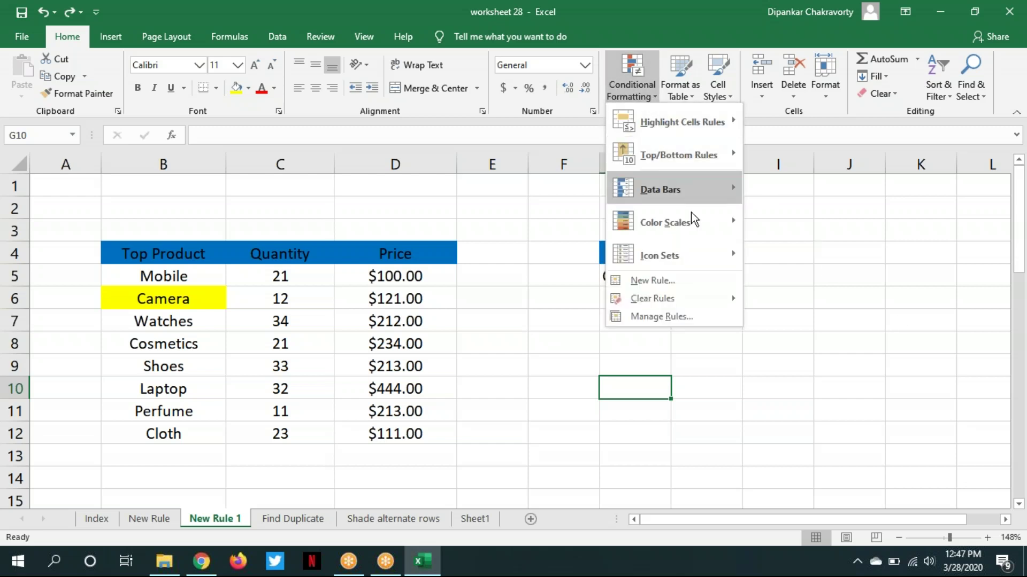
pyautogui.moveTo(688, 294)
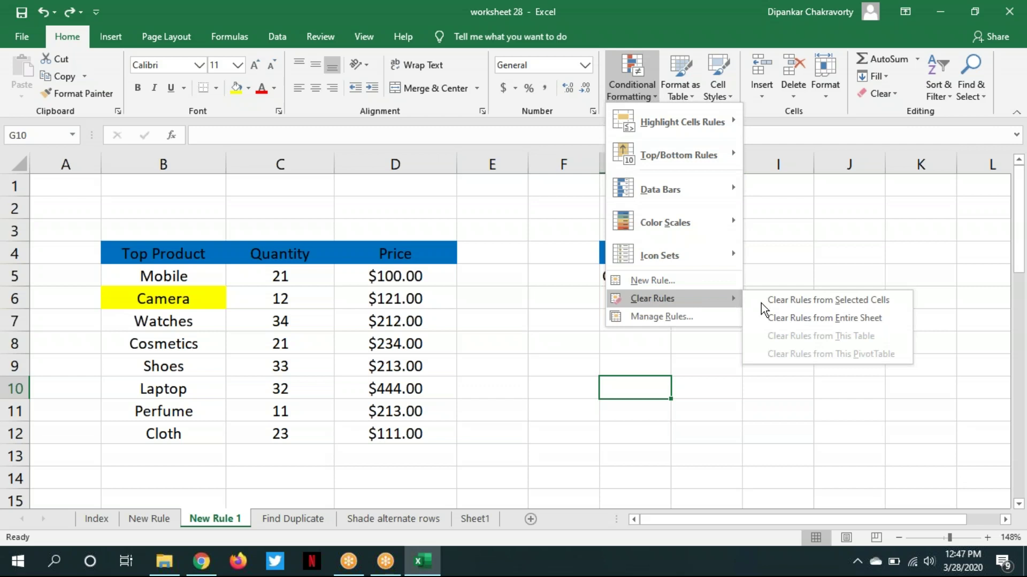
pyautogui.click(807, 319)
pyautogui.click(761, 356)
# Compare the product chosen in G5 with the product names in B5:B12 of the upper table
pyautogui.click(651, 269)
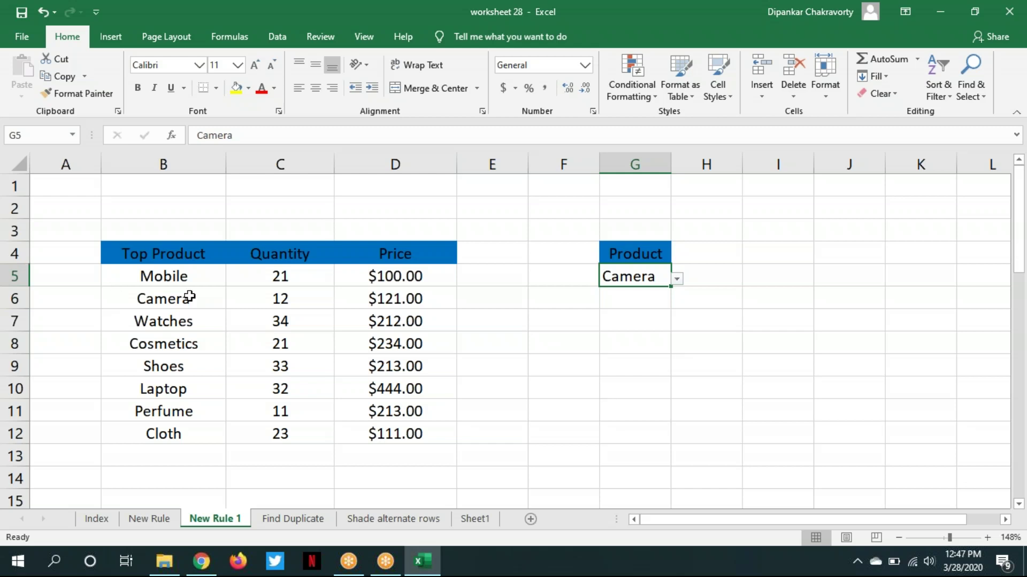
pyautogui.click(189, 275)
pyautogui.moveTo(188, 275); pyautogui.dragTo(165, 433)
pyautogui.click(535, 426)
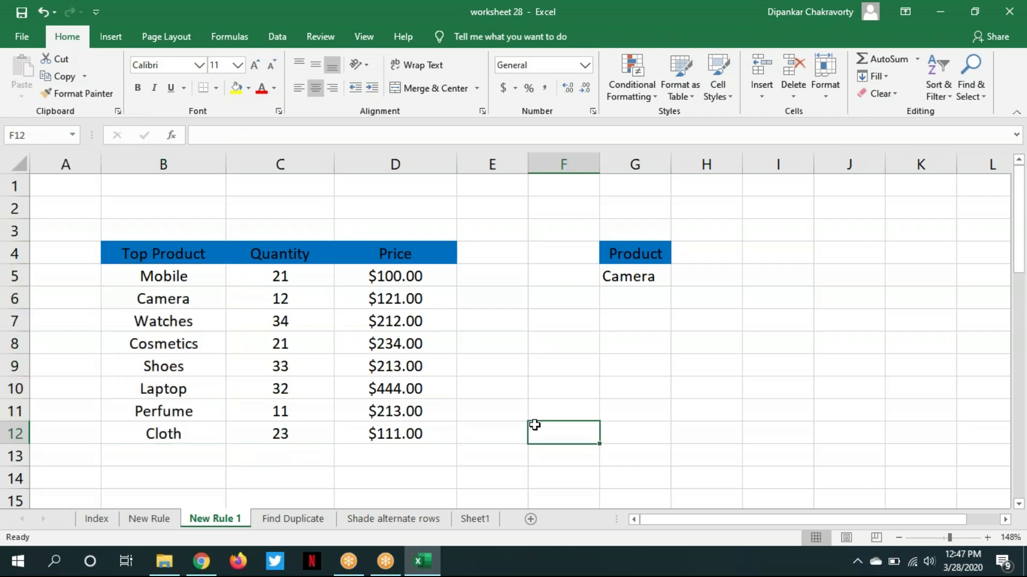
pyautogui.click(642, 276)
pyautogui.click(184, 274)
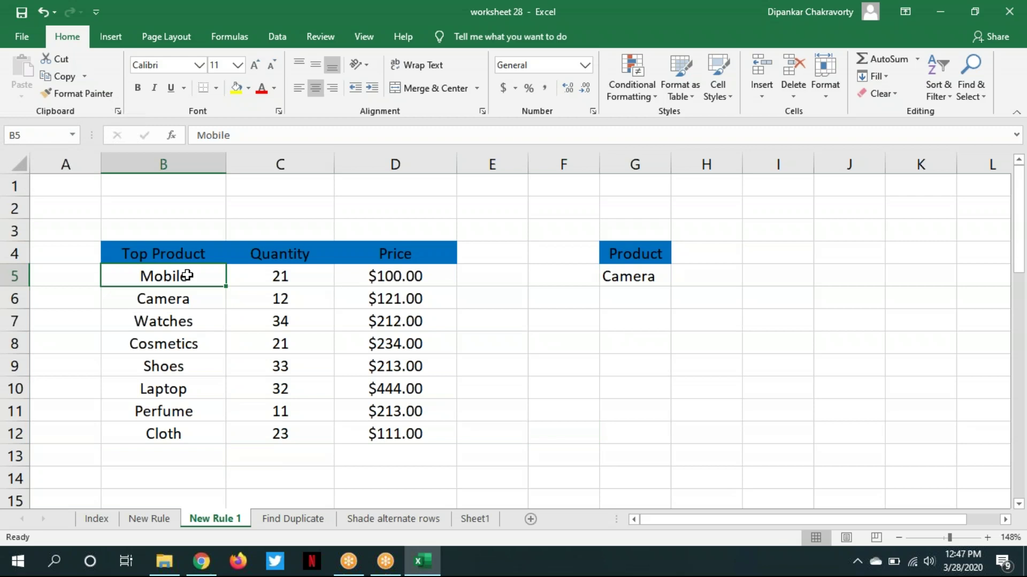
pyautogui.click(198, 297)
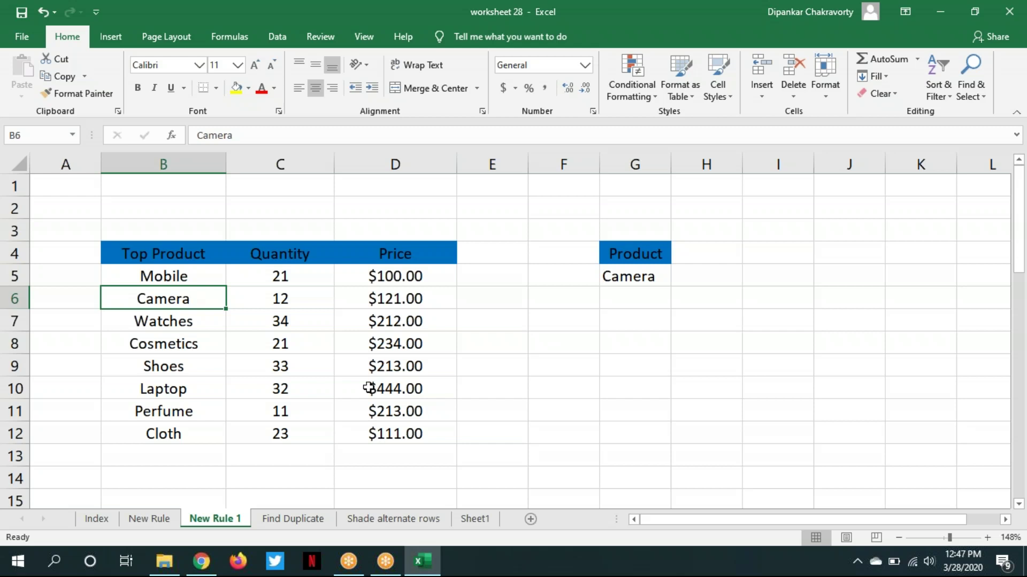
pyautogui.click(533, 370)
# Start a new conditional formatting rule for the product names in B5:B12, using a formula to determine which cells to format
pyautogui.moveTo(197, 277); pyautogui.dragTo(205, 433)
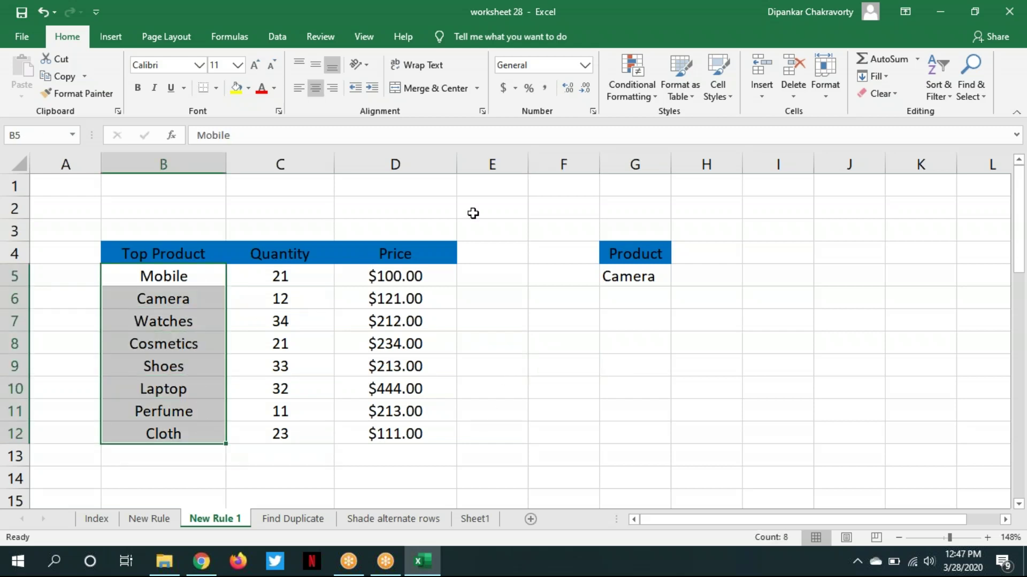
pyautogui.click(656, 96)
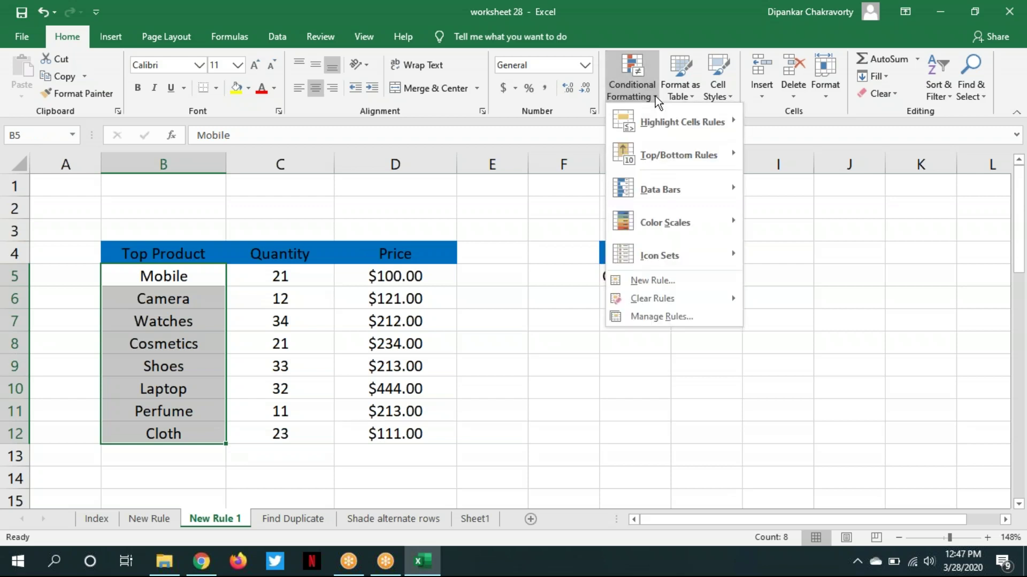
pyautogui.click(680, 283)
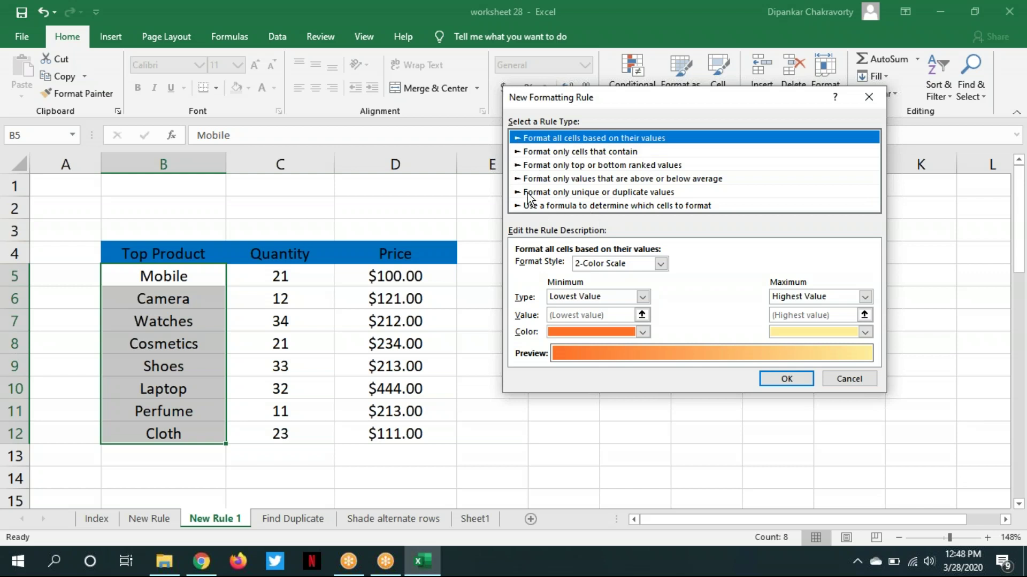
pyautogui.click(540, 207)
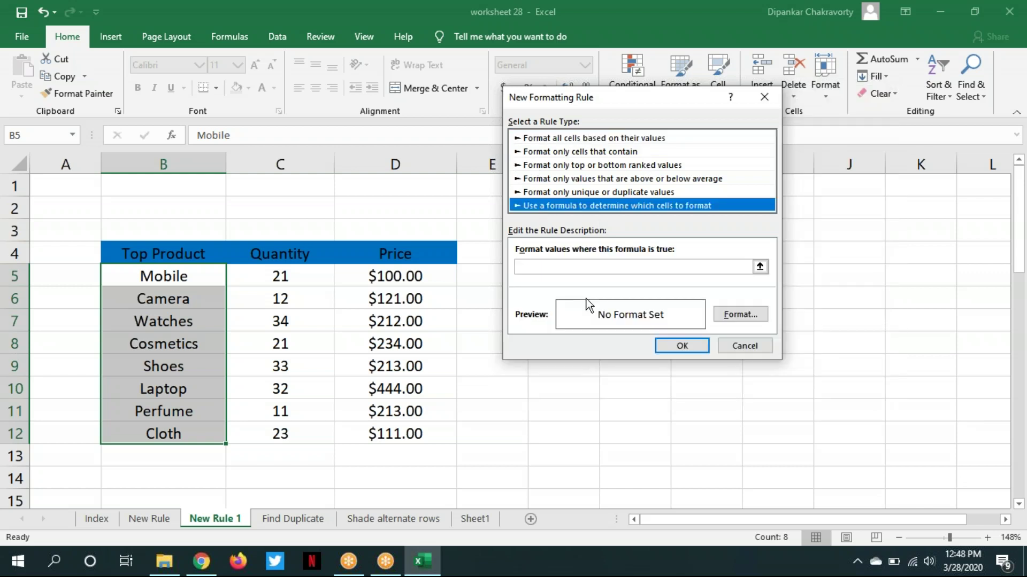
pyautogui.moveTo(615, 100); pyautogui.dragTo(801, 158)
# Enter the rule formula =B5=$G$5, with a relative reference to B5 and an absolute reference to G5
pyautogui.click(727, 327)
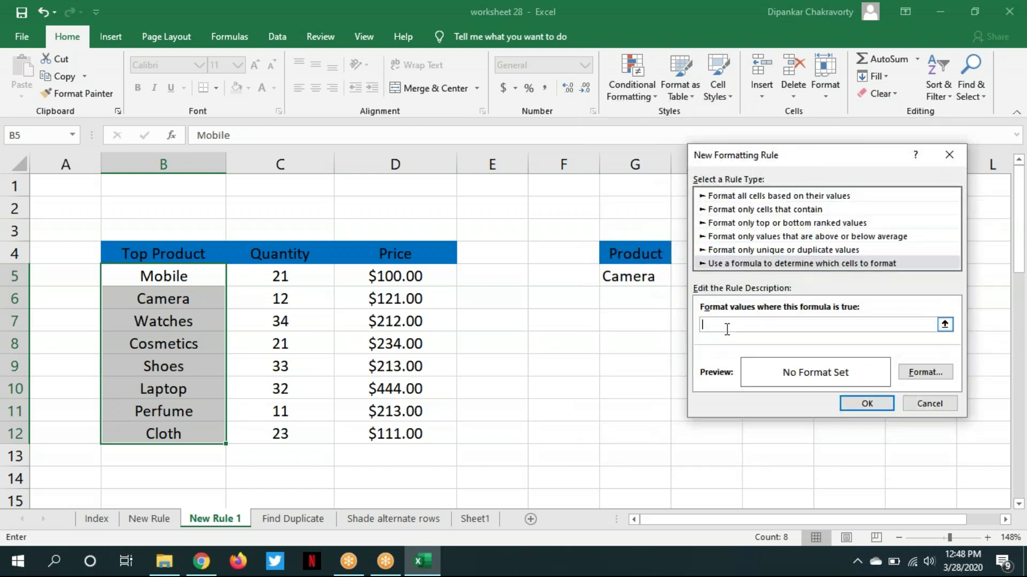
pyautogui.write('=')
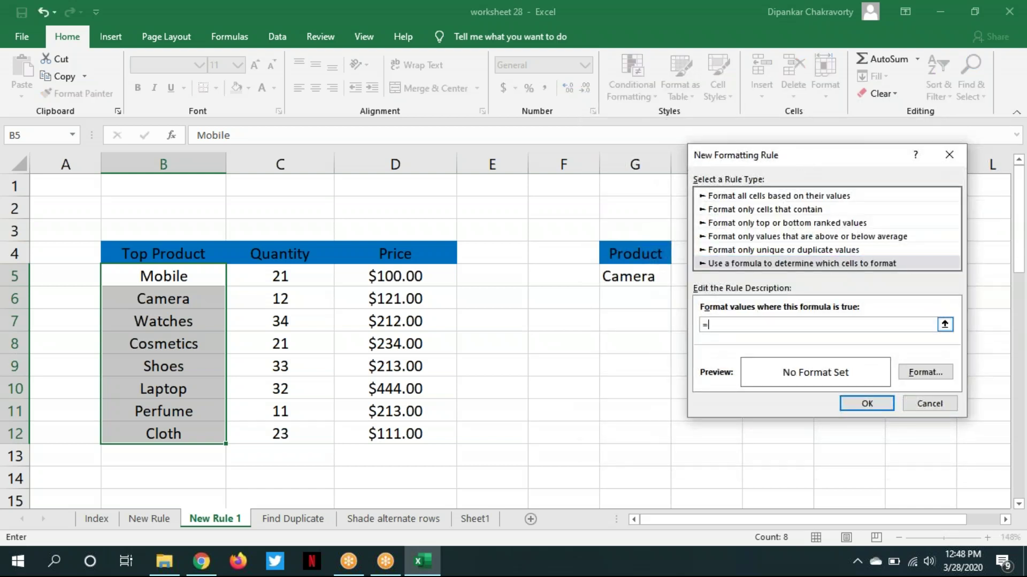
pyautogui.click(184, 274)
pyautogui.write('=')
pyautogui.click(632, 279)
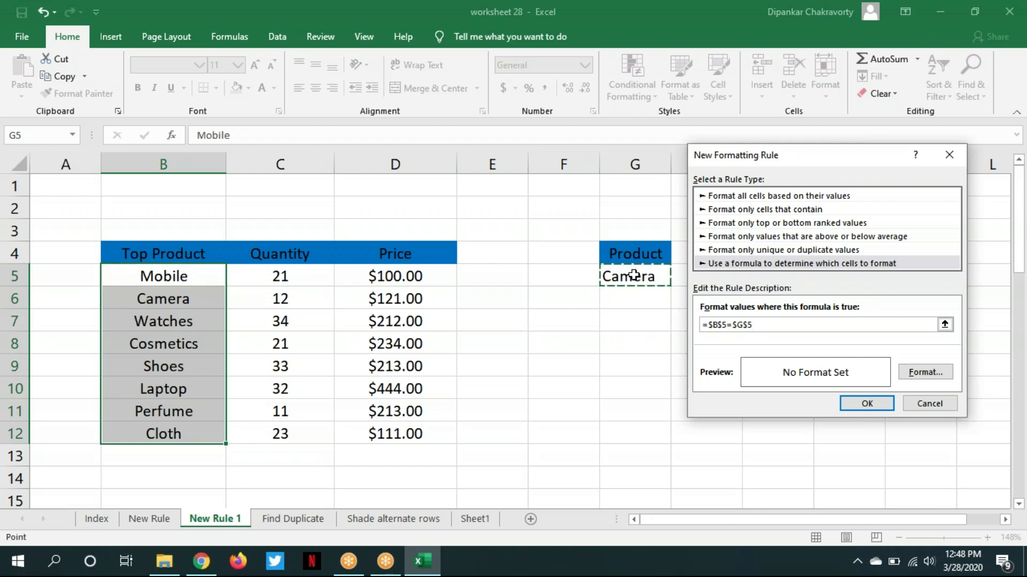
pyautogui.click(716, 330)
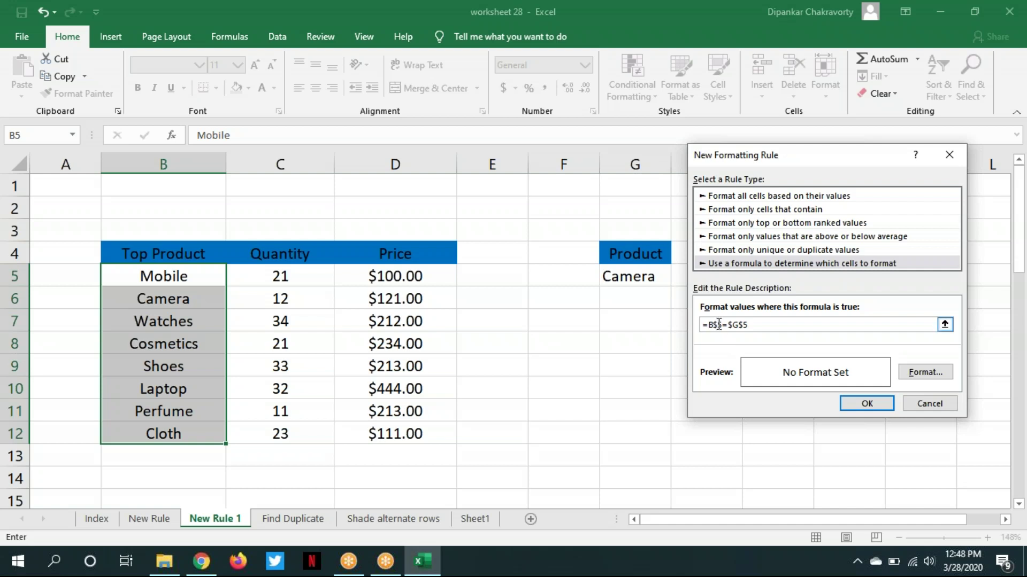
pyautogui.click(718, 324)
pyautogui.press('BackSpace')
# Give the formula rule a yellow background fill and apply it to B5:B12
pyautogui.click(926, 374)
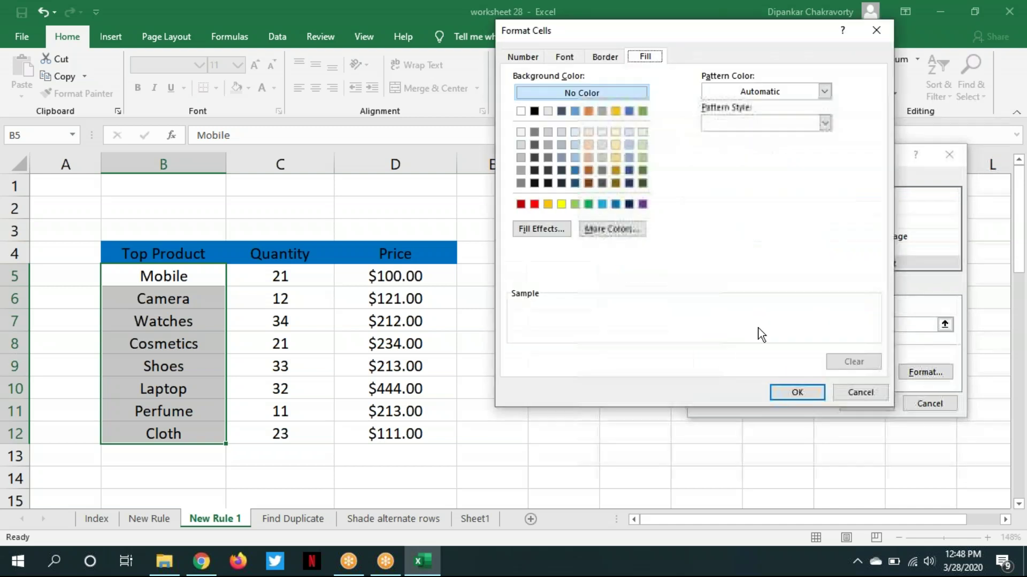
pyautogui.click(561, 204)
pyautogui.click(792, 390)
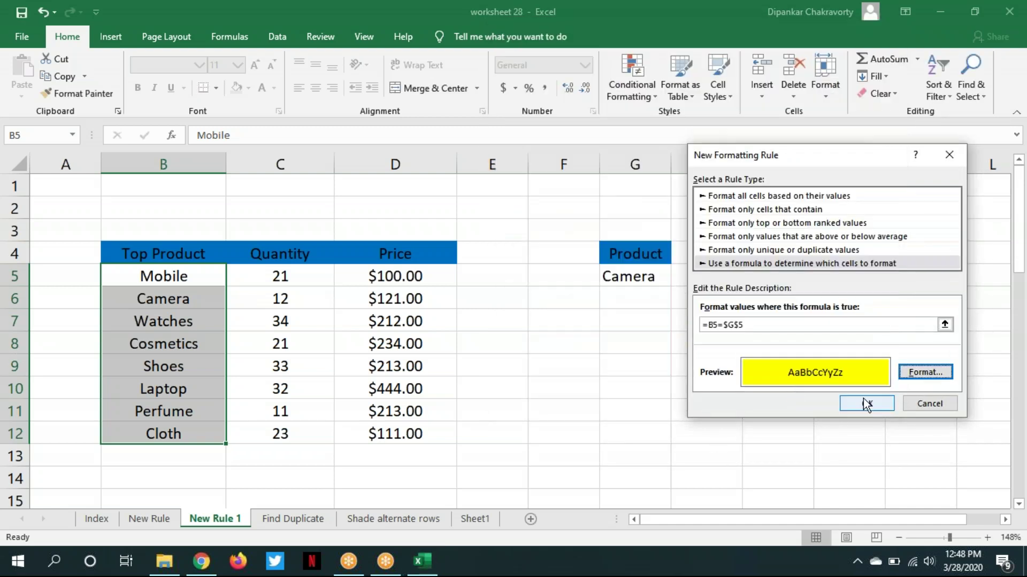
pyautogui.click(865, 403)
pyautogui.click(646, 368)
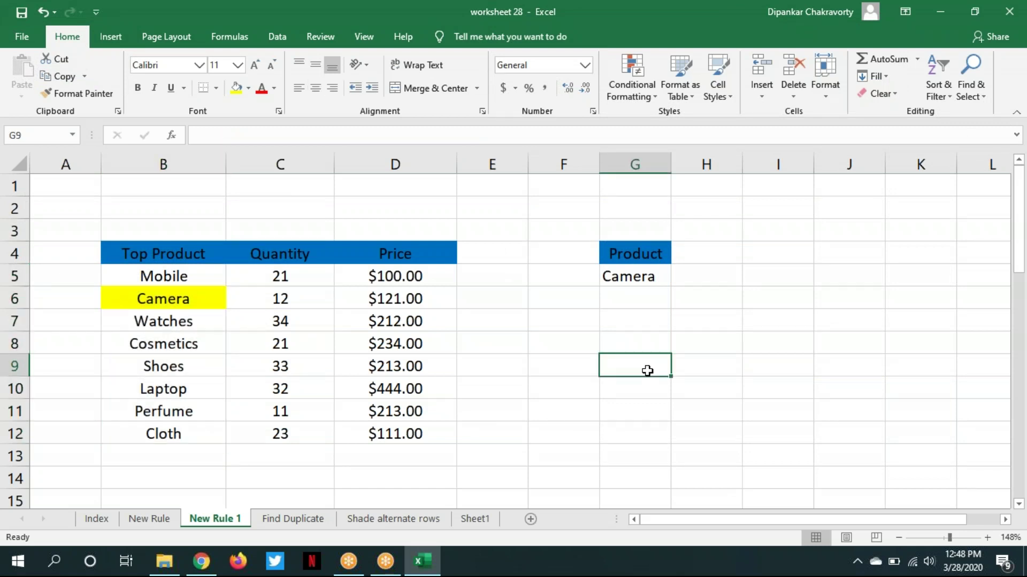
# Test the recreated rule by choosing Cosmetics and finally Perfume in the G5 product dropdown
pyautogui.click(652, 276)
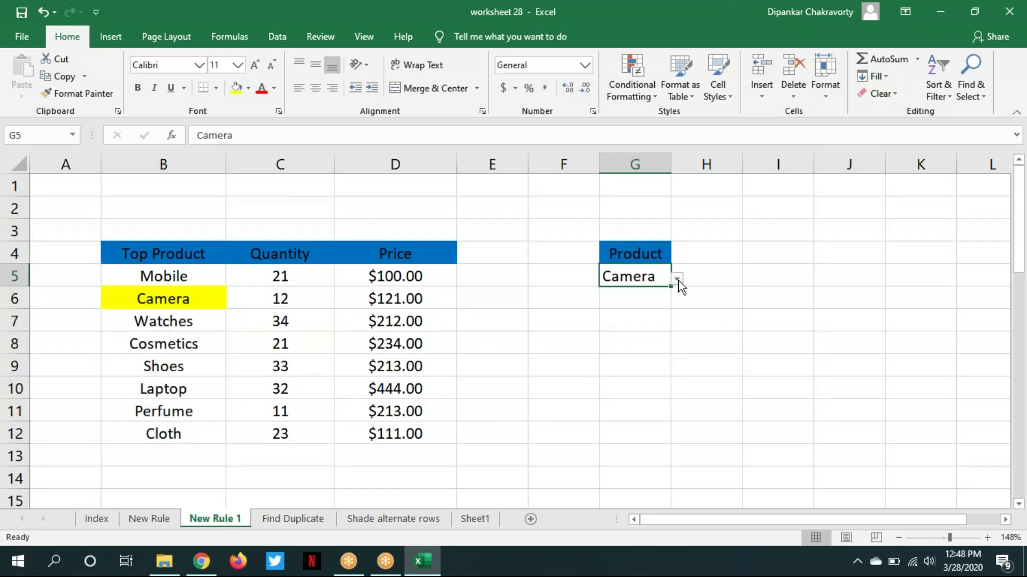
pyautogui.click(677, 278)
pyautogui.click(635, 339)
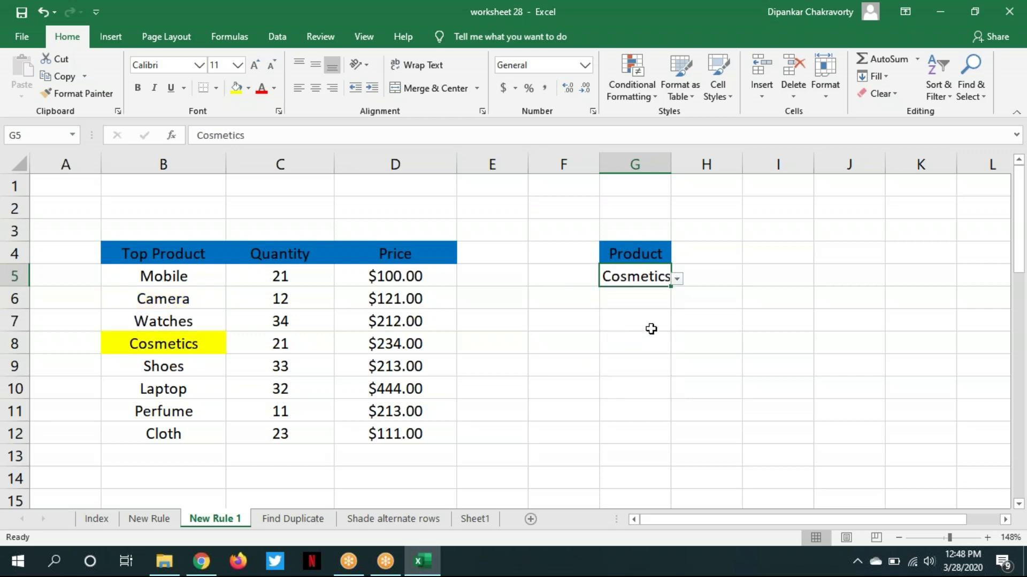
pyautogui.click(676, 284)
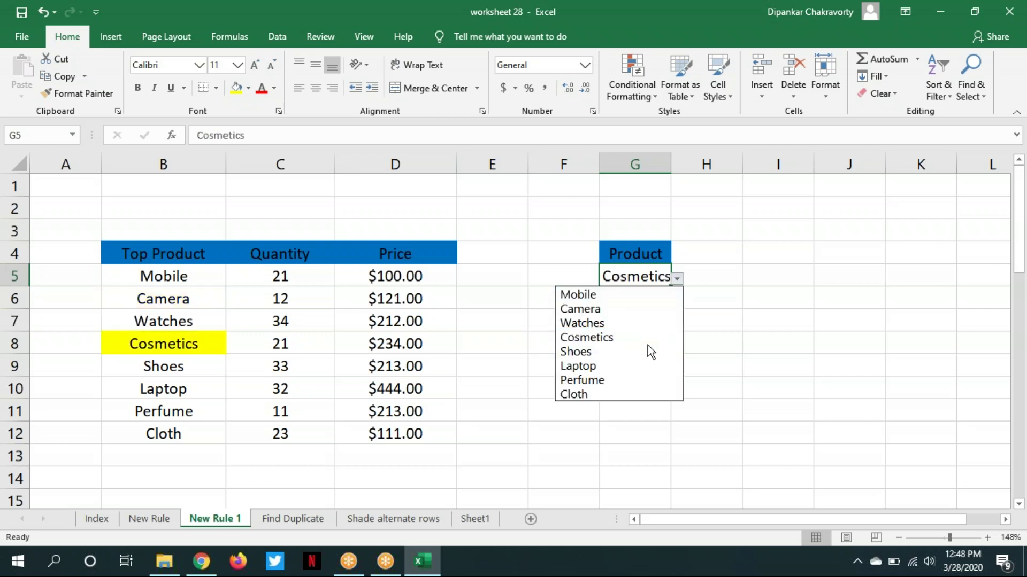
pyautogui.click(638, 376)
pyautogui.click(714, 385)
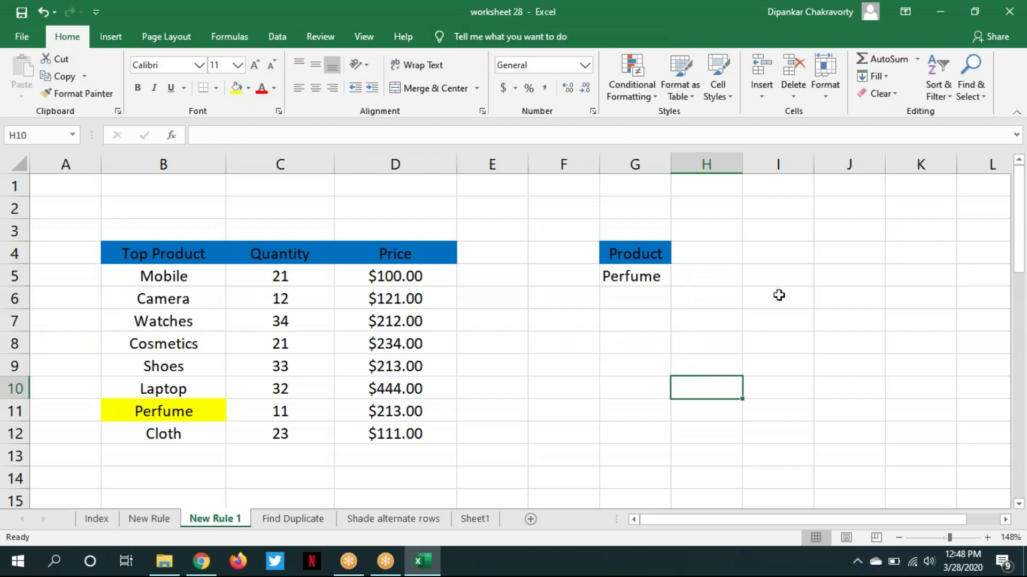
pyautogui.moveTo(750, 291); pyautogui.dragTo(750, 284)
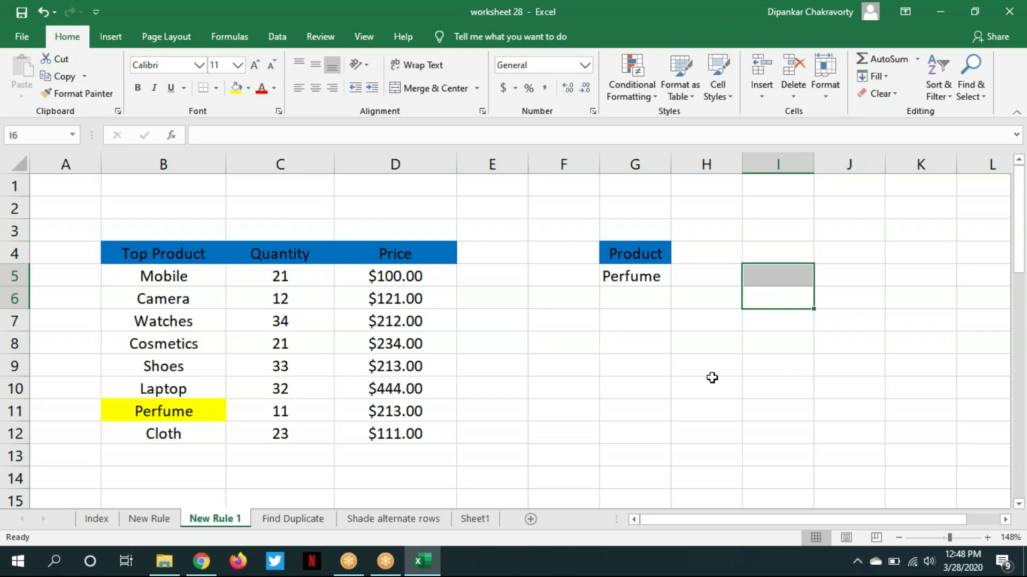
pyautogui.scroll(-6, 712, 378)
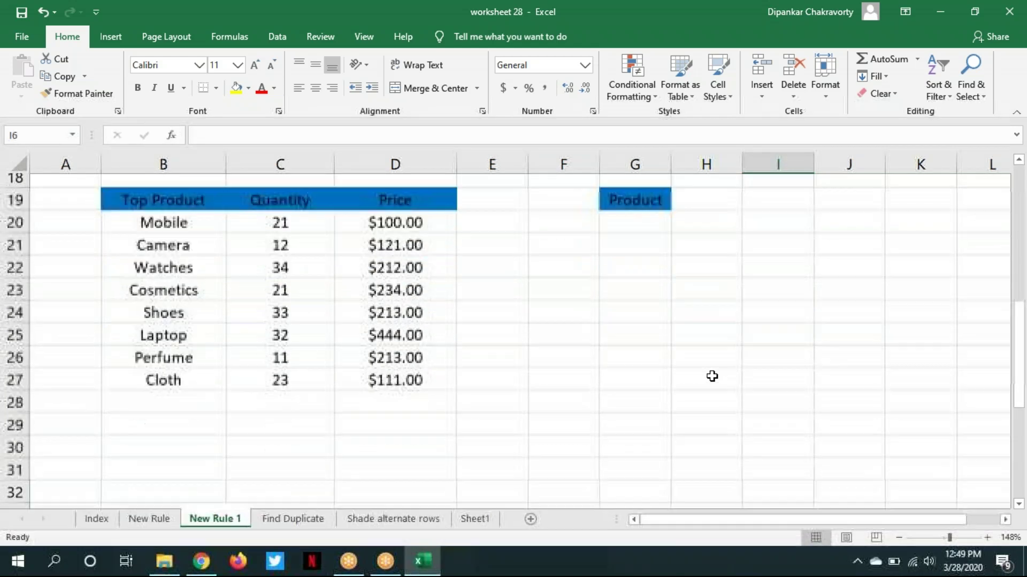
pyautogui.scroll(1, 712, 377)
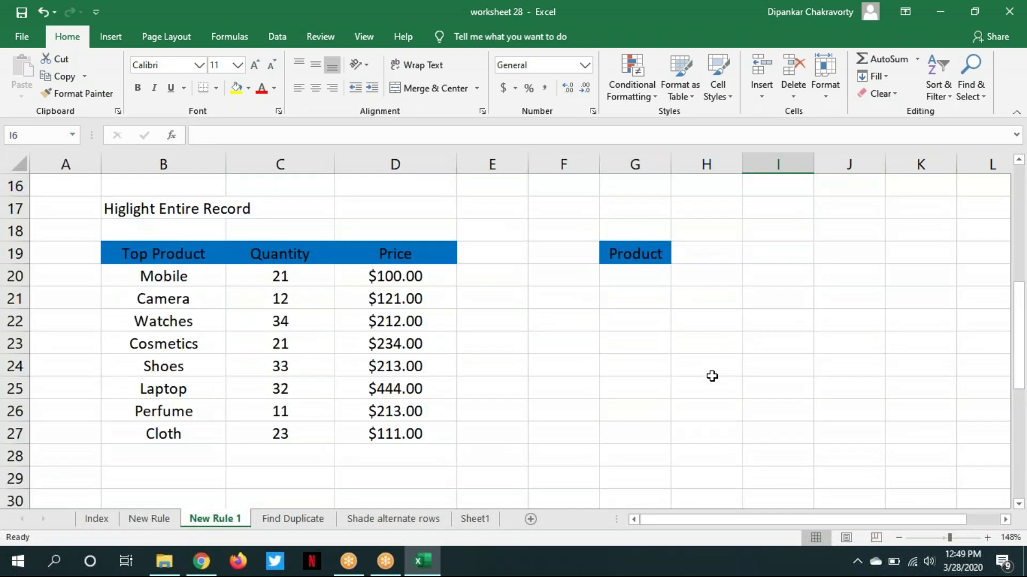
pyautogui.scroll(5, 711, 377)
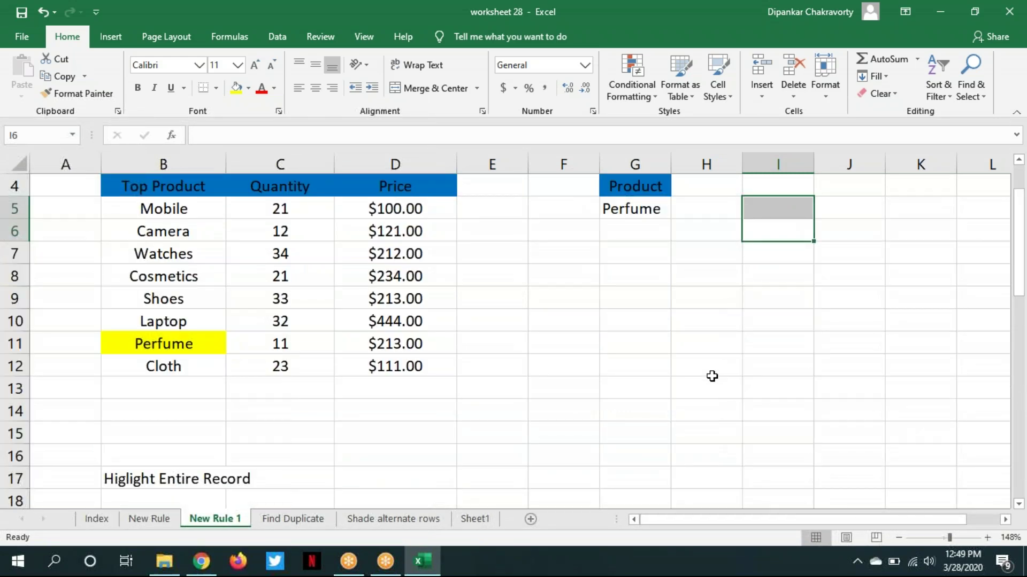
# Choose Watches in the G5 product dropdown
pyautogui.scroll(1, 712, 377)
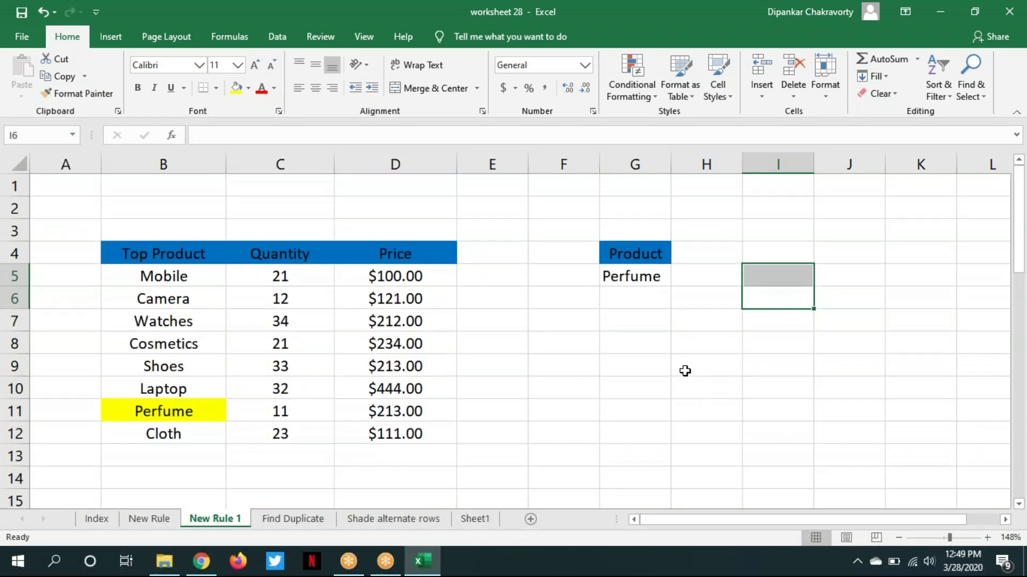
pyautogui.click(655, 273)
pyautogui.click(677, 278)
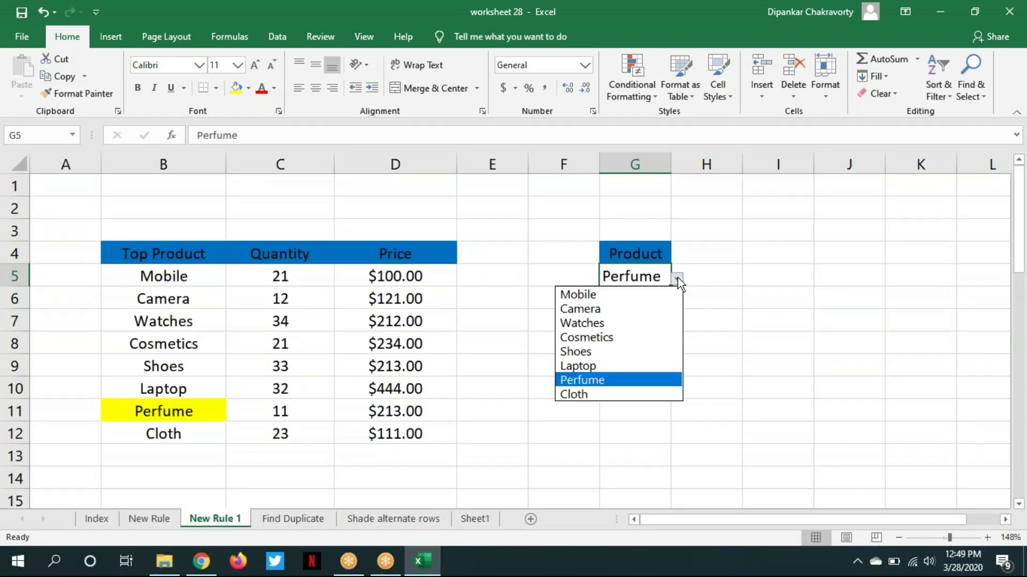
pyautogui.click(627, 322)
# Try a yellow fill on the Watches record's quantity and price in C7:D7, and undo it
pyautogui.moveTo(262, 323); pyautogui.dragTo(400, 321)
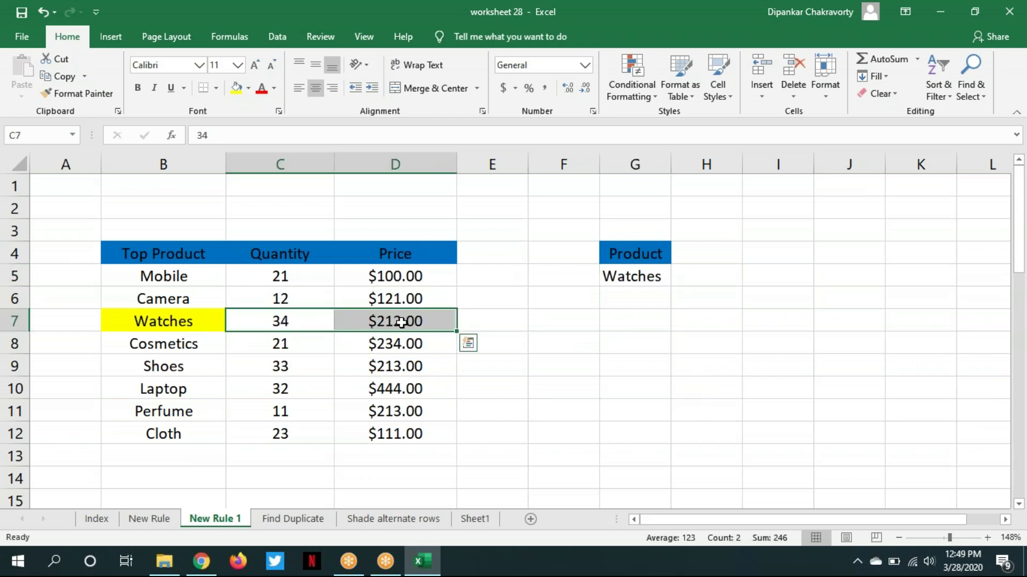
pyautogui.click(237, 90)
pyautogui.click(585, 386)
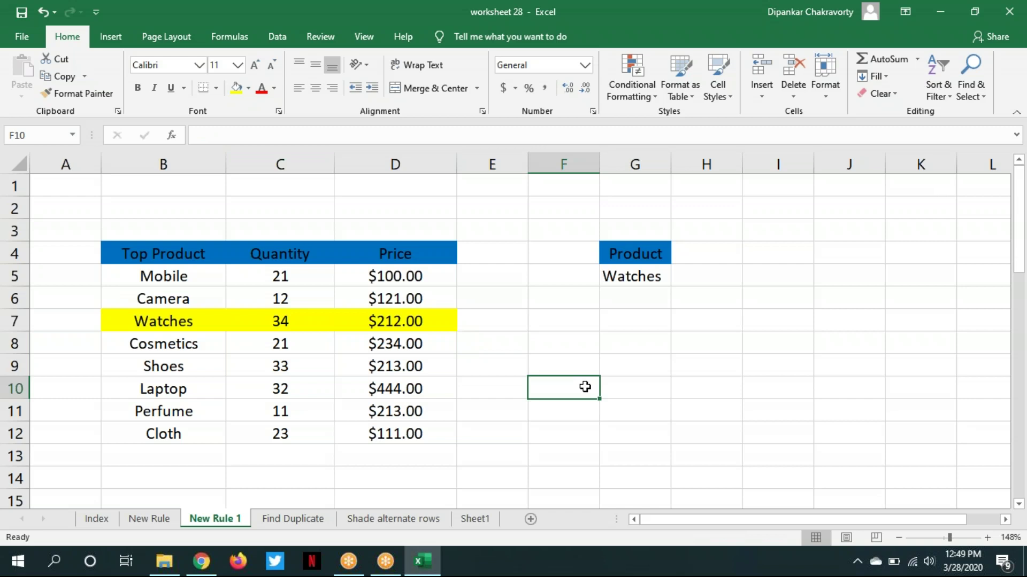
pyautogui.hotkey('ctrl', 'z')
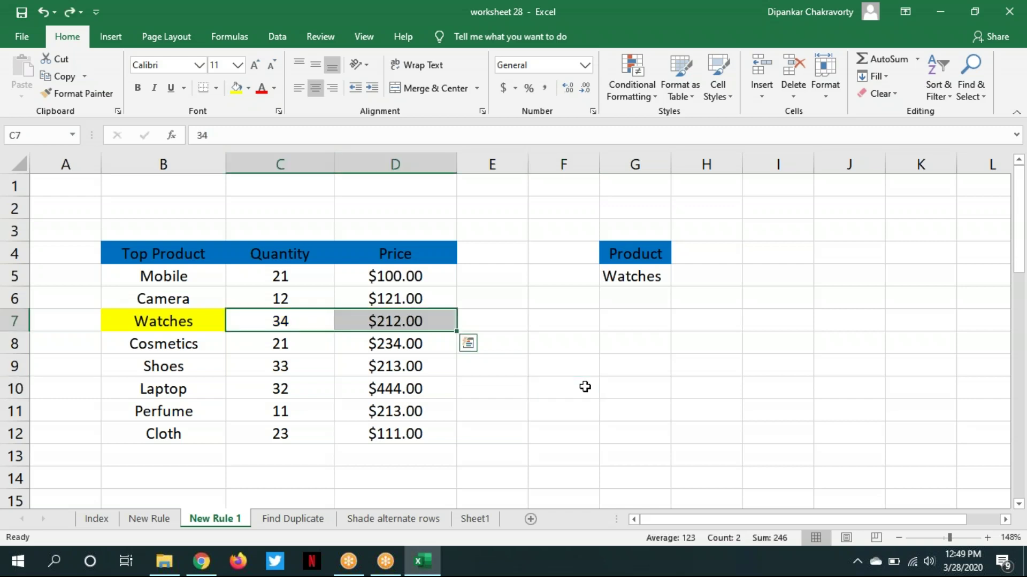
# Switch the G5 product dropdown to Laptop
pyautogui.click(654, 273)
pyautogui.click(676, 279)
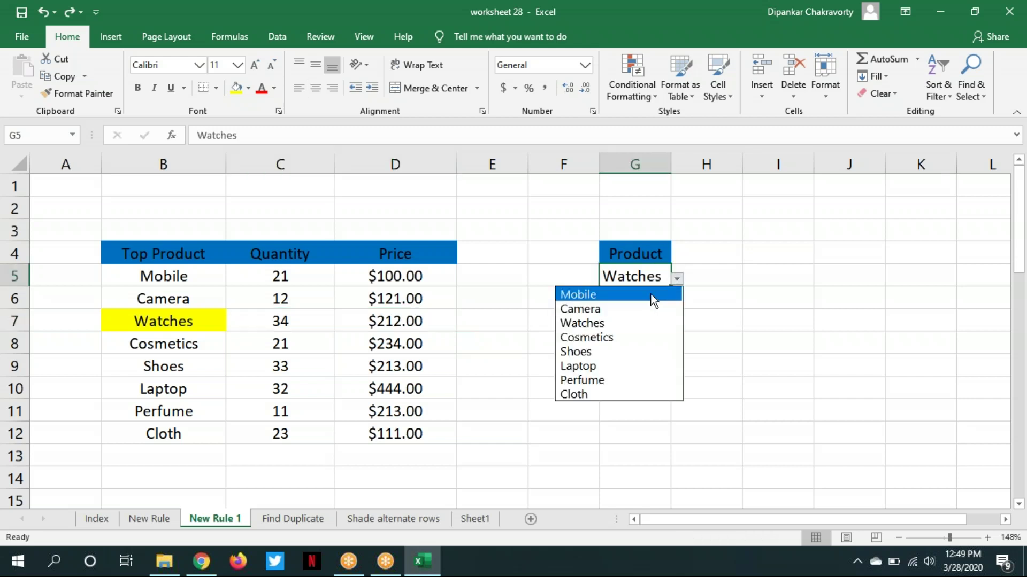
pyautogui.click(603, 368)
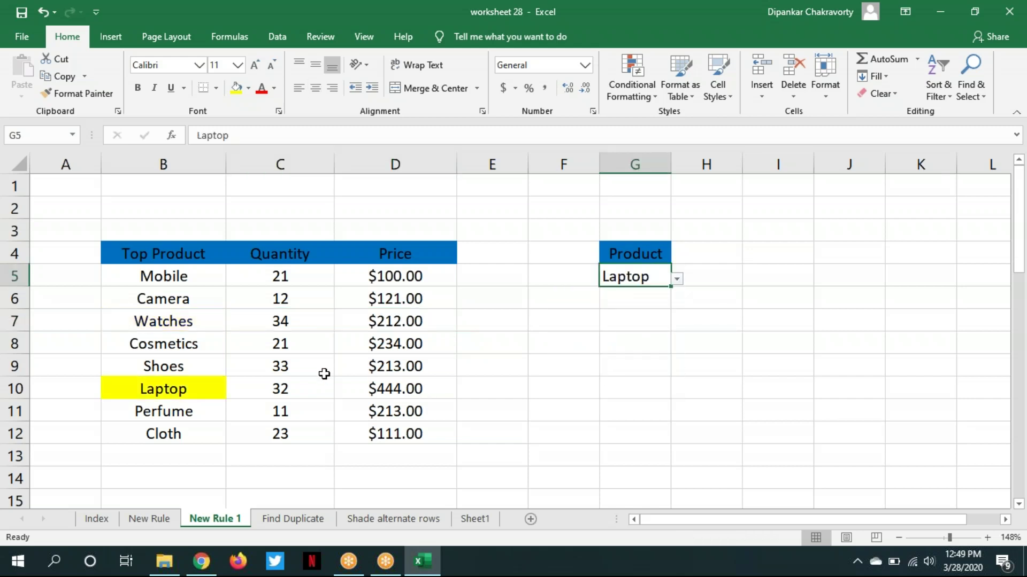
# Try a yellow fill on the Laptop record's quantity and price in C10:D10, and undo it
pyautogui.moveTo(275, 386); pyautogui.dragTo(412, 390)
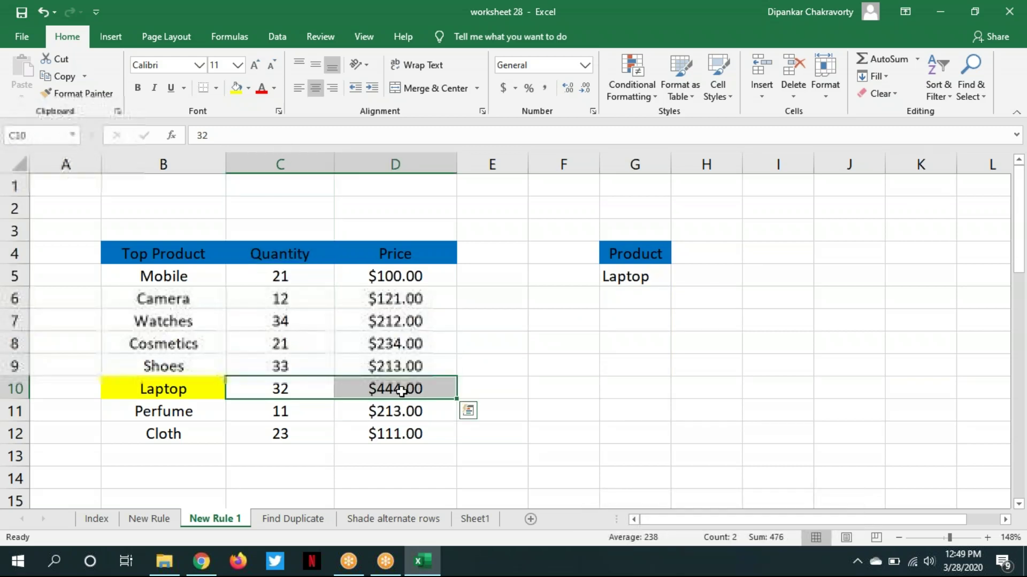
pyautogui.click(236, 89)
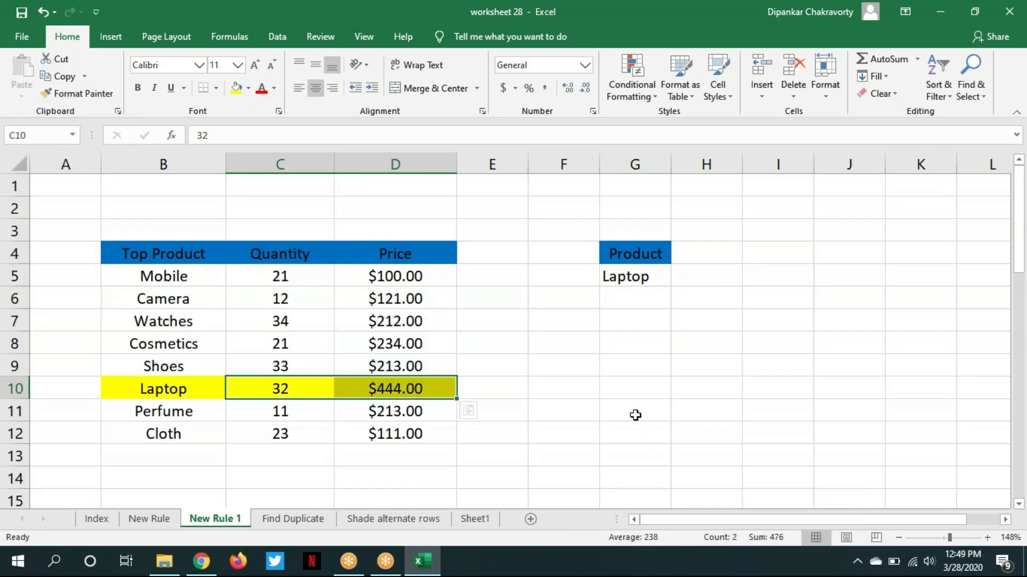
pyautogui.click(635, 413)
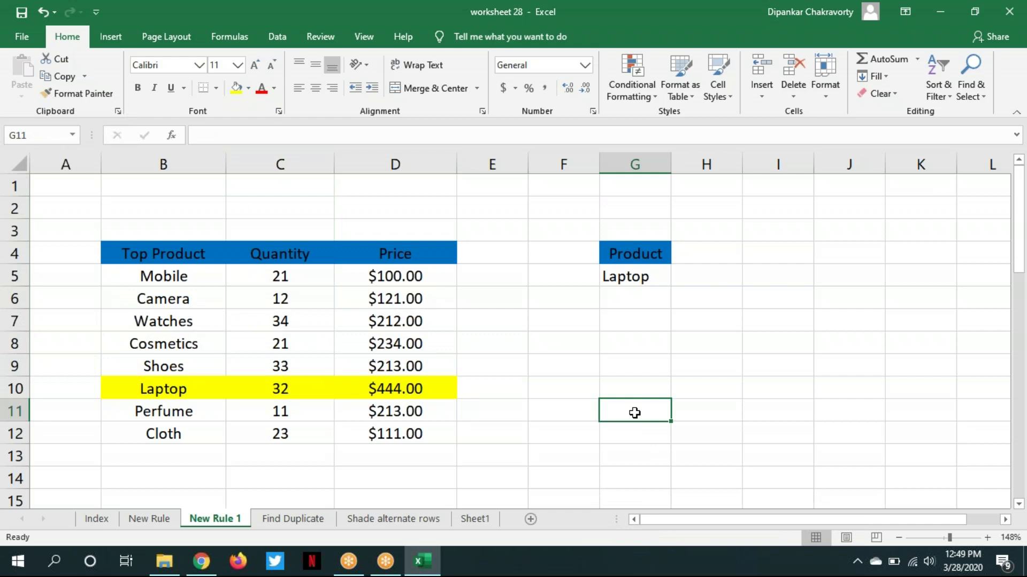
pyautogui.hotkey('ctrl', 'z')
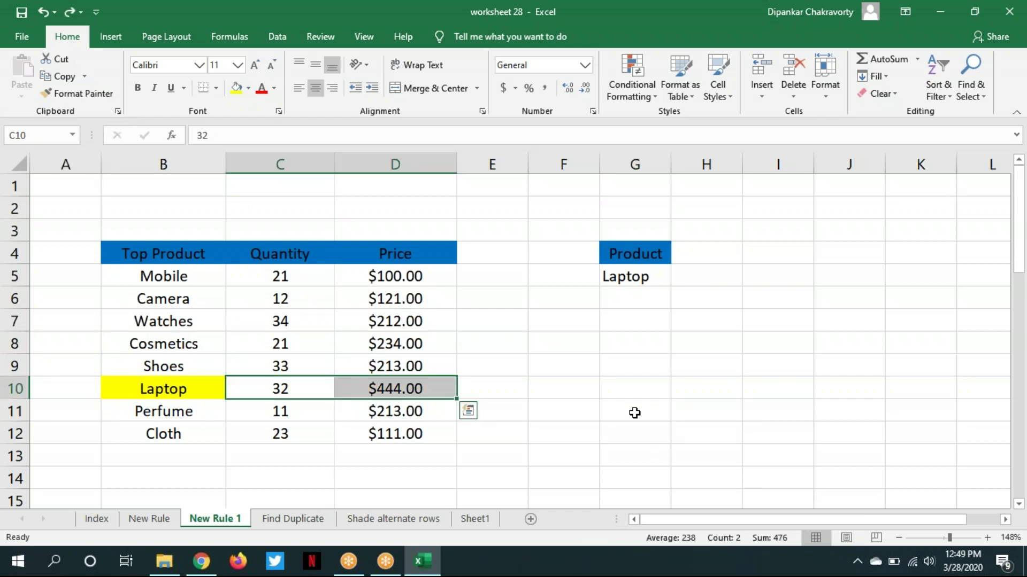
pyautogui.click(683, 374)
# Test the rule by choosing Watches, Laptop and finally Watches again in the G5 product dropdown
pyautogui.click(625, 274)
pyautogui.click(677, 278)
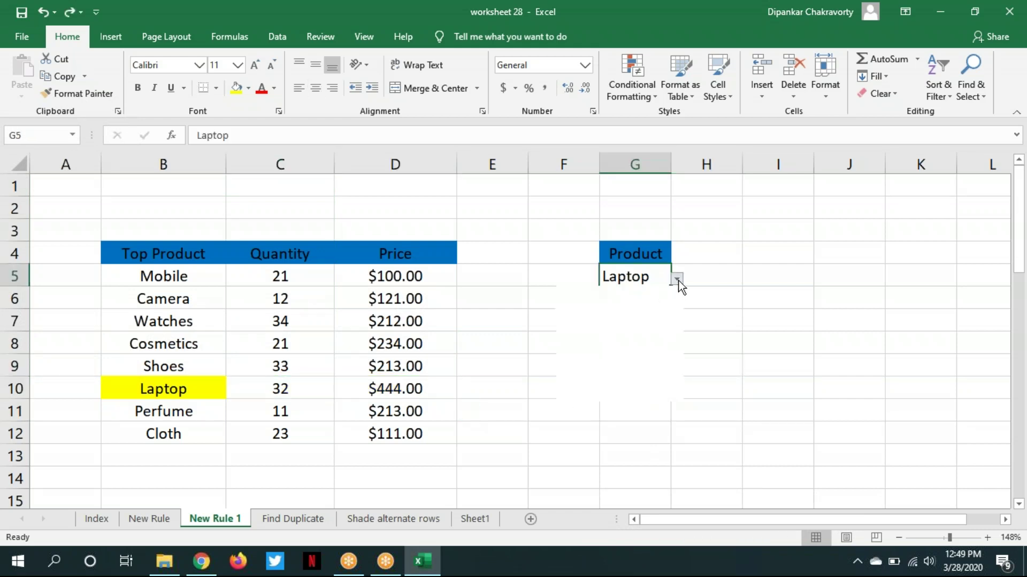
pyautogui.click(608, 324)
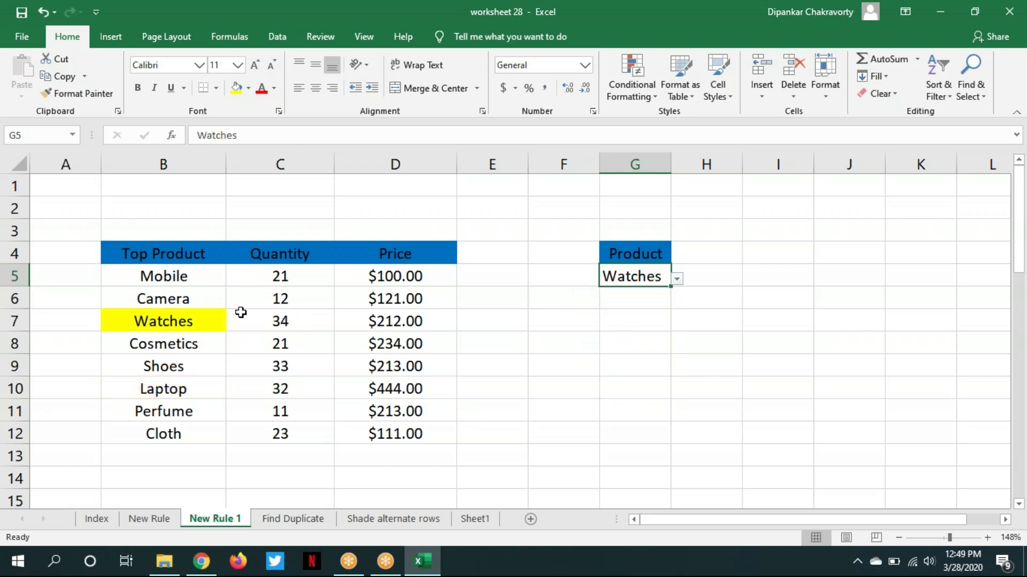
pyautogui.click(677, 279)
pyautogui.click(628, 366)
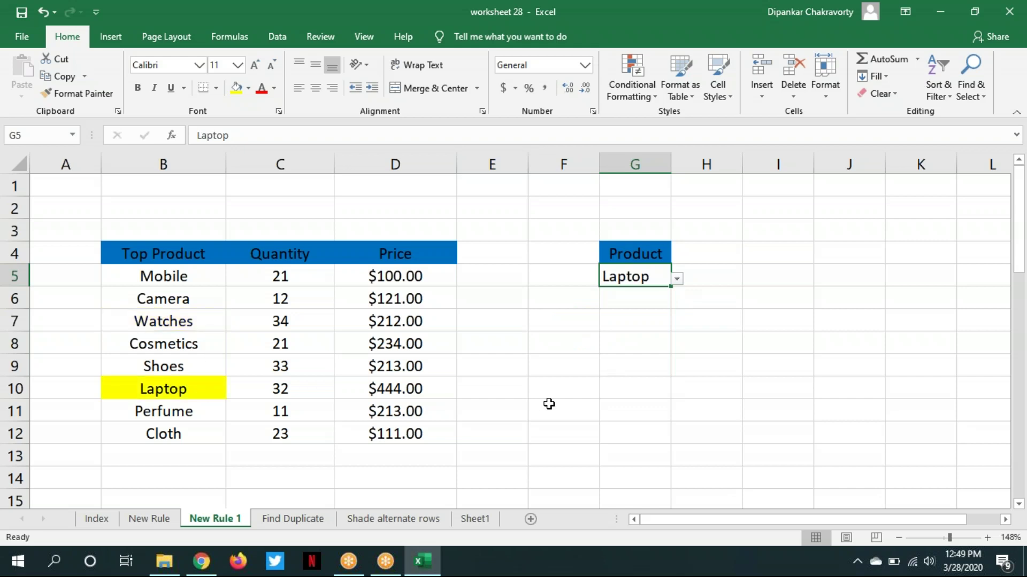
pyautogui.click(677, 279)
pyautogui.click(602, 324)
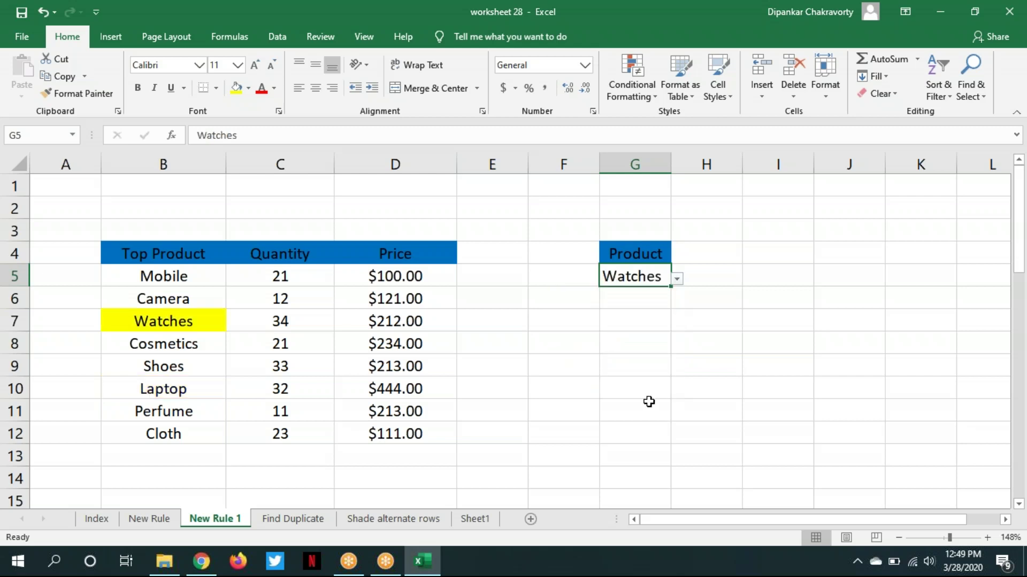
# Review the formula and format of this worksheet's conditional formatting rule in the Rules Manager, and close it
pyautogui.click(649, 402)
pyautogui.click(655, 89)
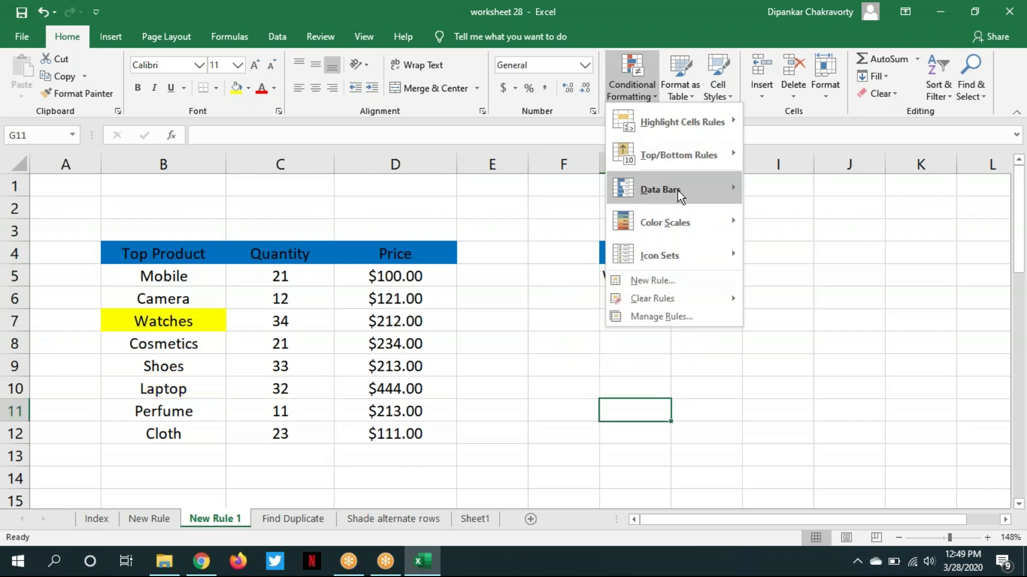
pyautogui.click(657, 317)
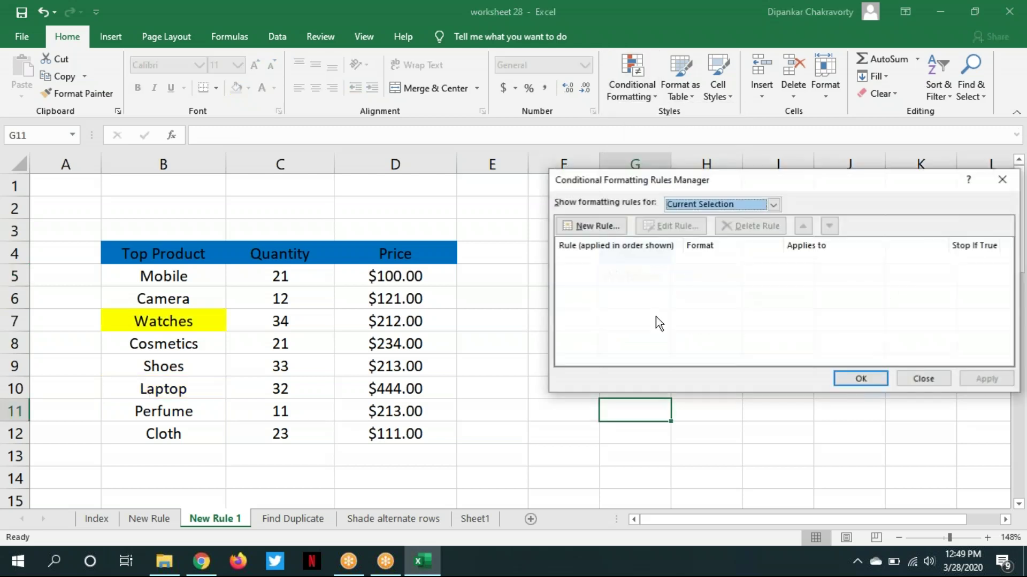
pyautogui.click(774, 205)
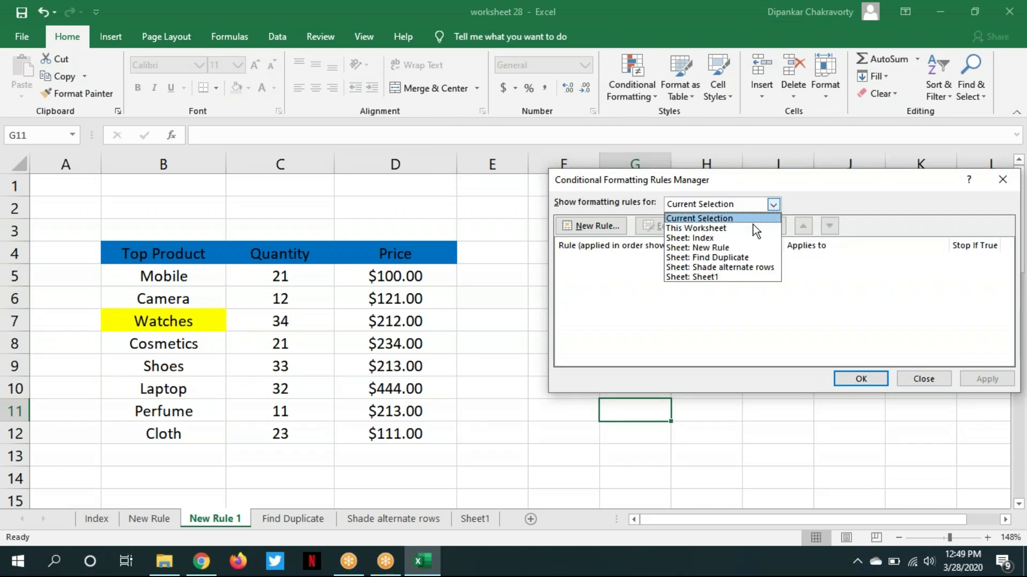
pyautogui.click(743, 229)
pyautogui.doubleClick(631, 266)
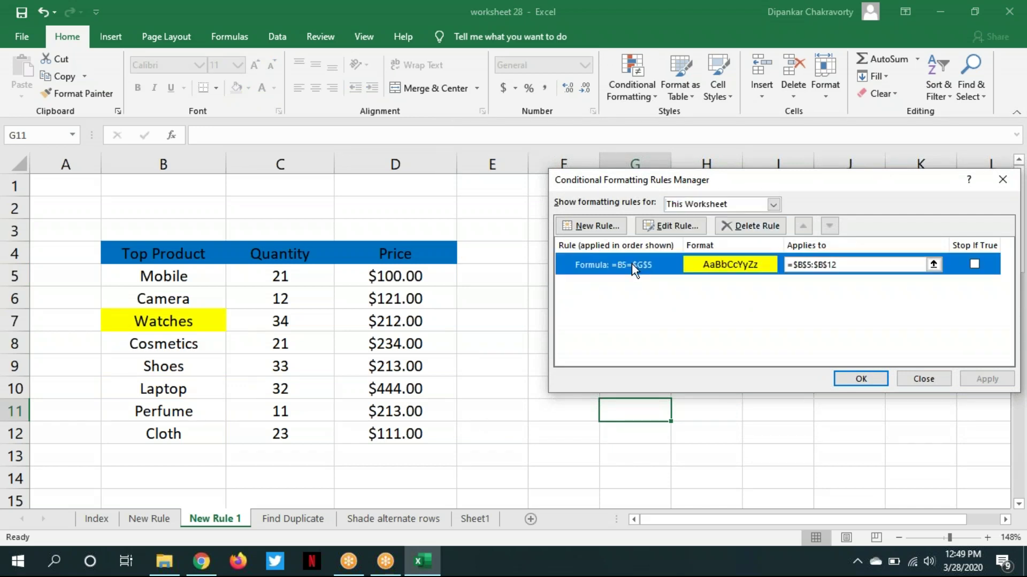
pyautogui.moveTo(749, 156); pyautogui.dragTo(534, 113)
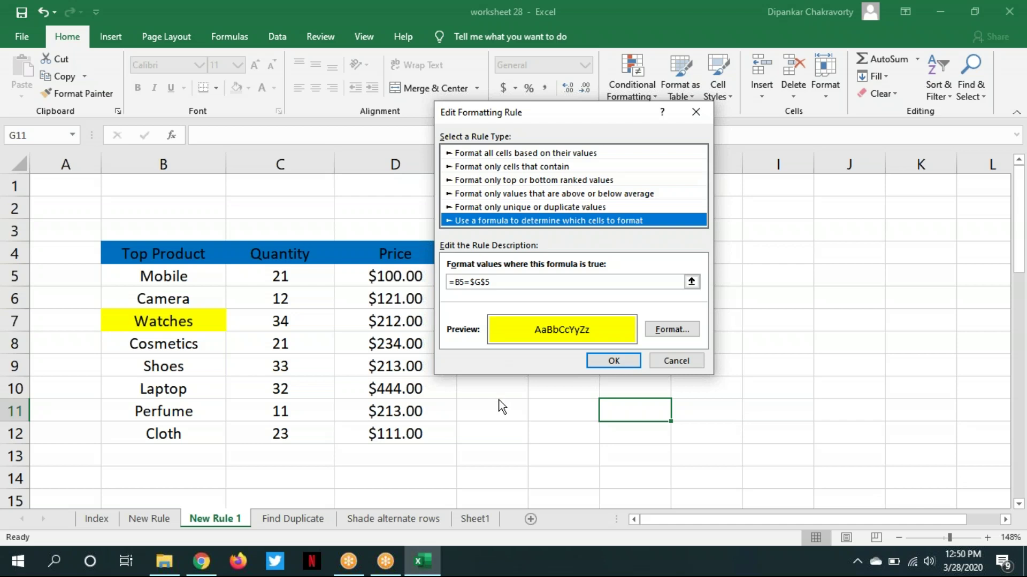
pyautogui.click(614, 363)
pyautogui.click(859, 380)
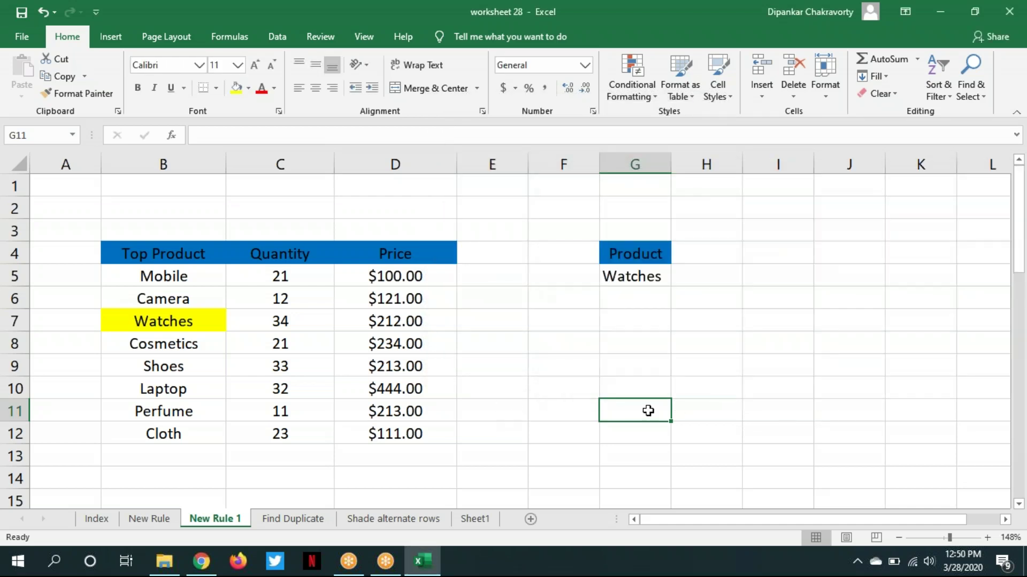
# Correct the spelling of the title in B17 to read Highlight Entire Record
pyautogui.scroll(-6, 648, 410)
pyautogui.scroll(1, 648, 410)
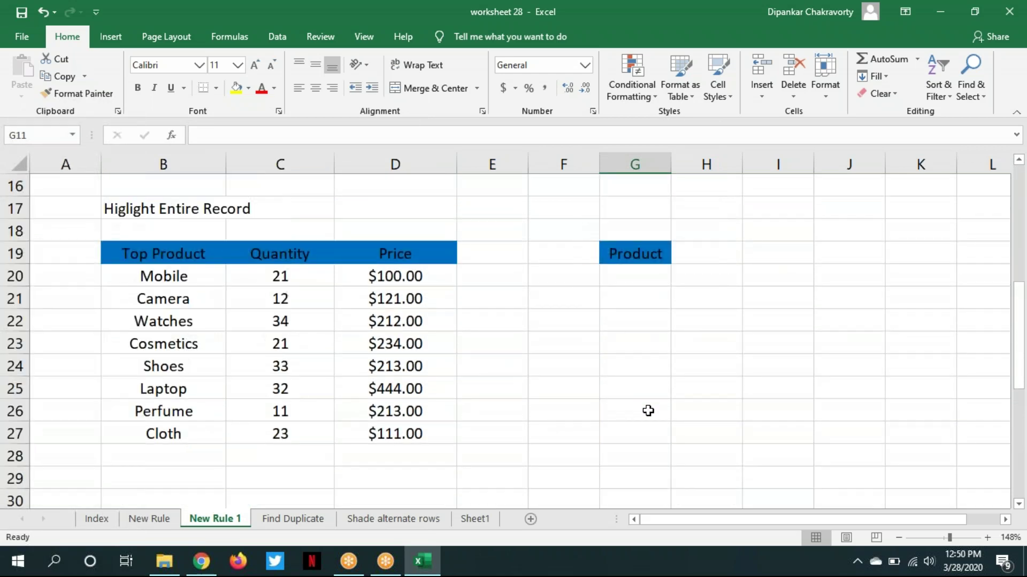
pyautogui.doubleClick(128, 209)
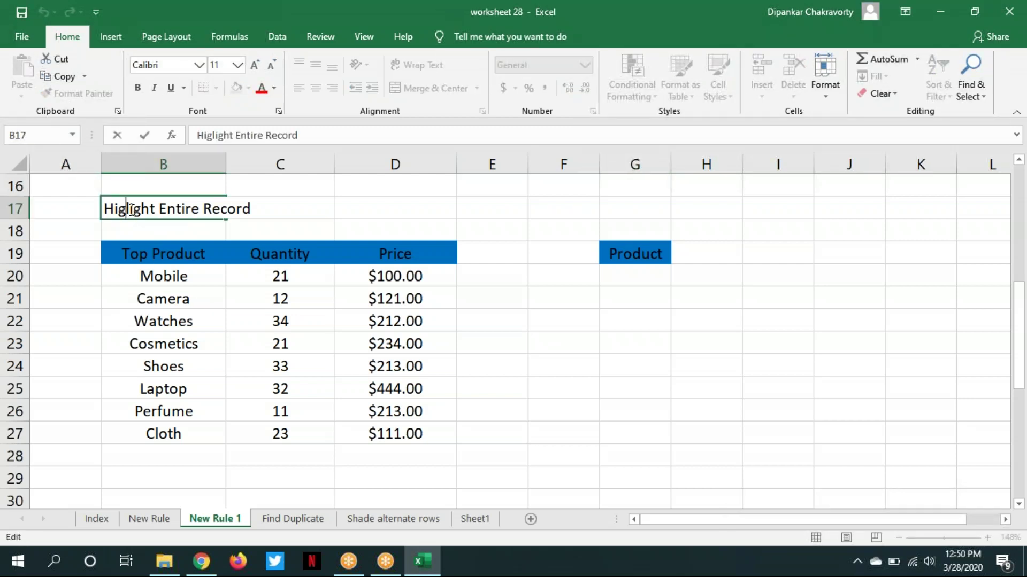
pyautogui.write('h')
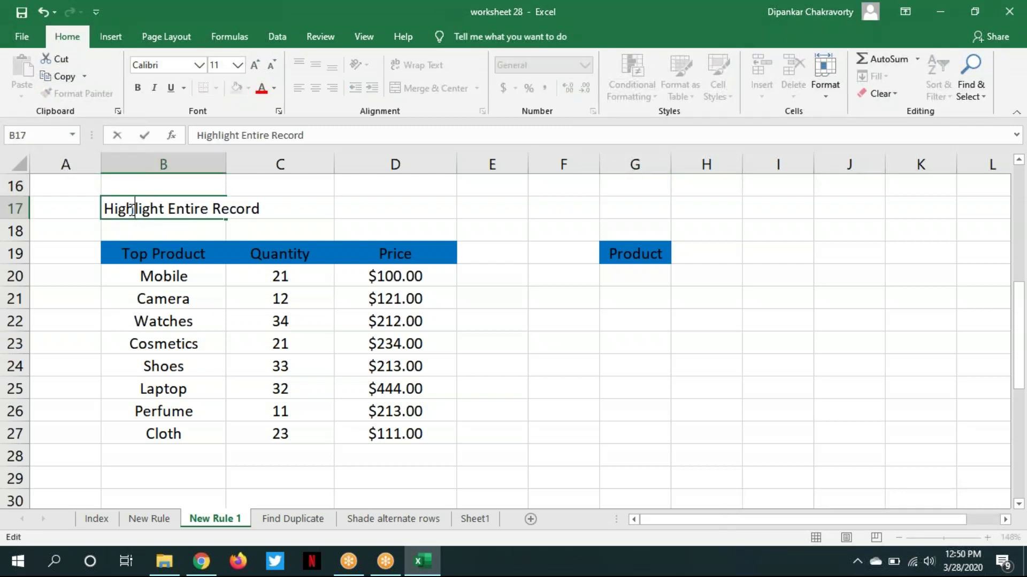
pyautogui.click(564, 381)
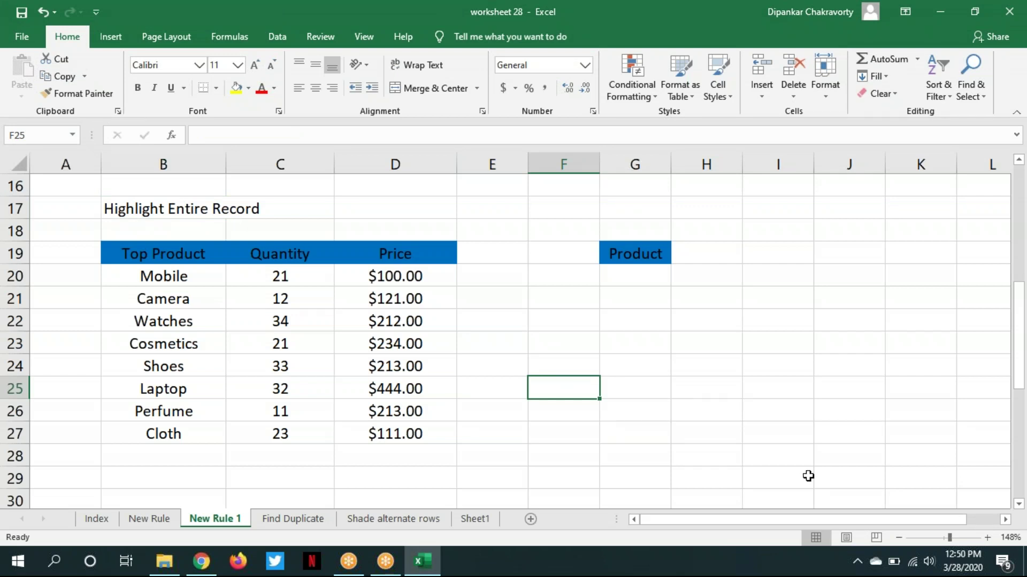
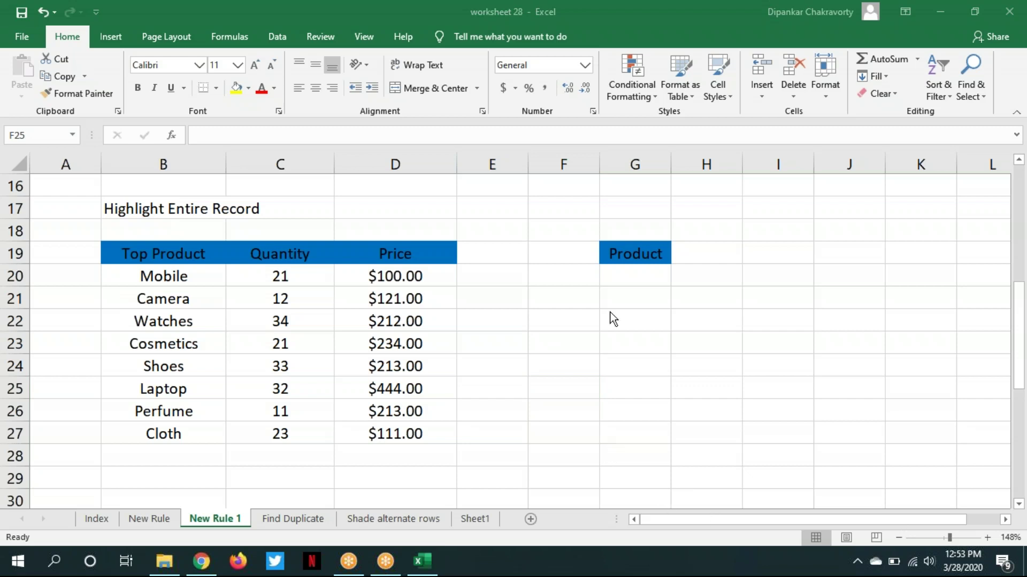
pyautogui.click(421, 561)
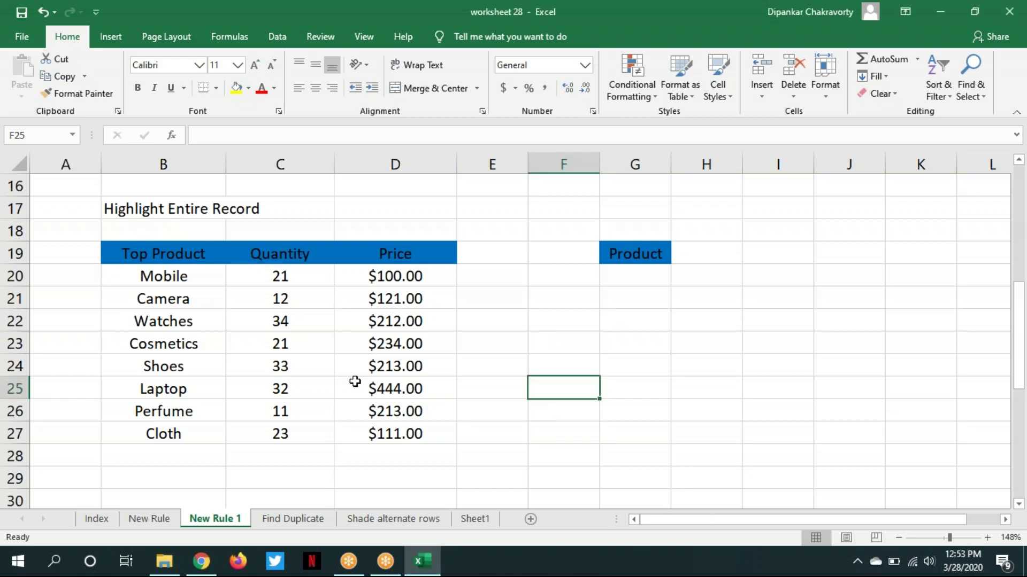
pyautogui.moveTo(152, 276); pyautogui.dragTo(433, 433)
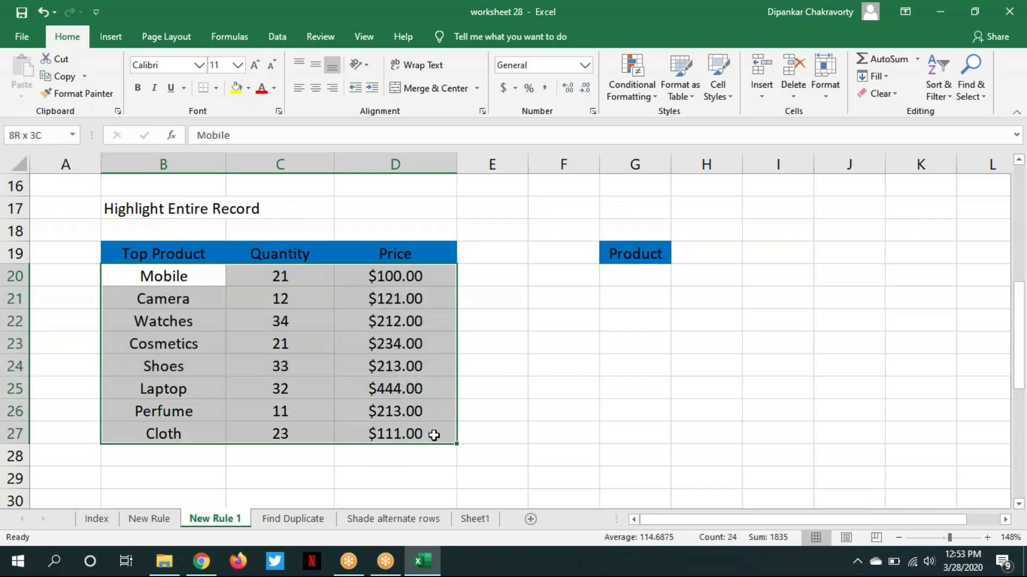
pyautogui.moveTo(434, 435); pyautogui.dragTo(534, 424)
pyautogui.click(460, 406)
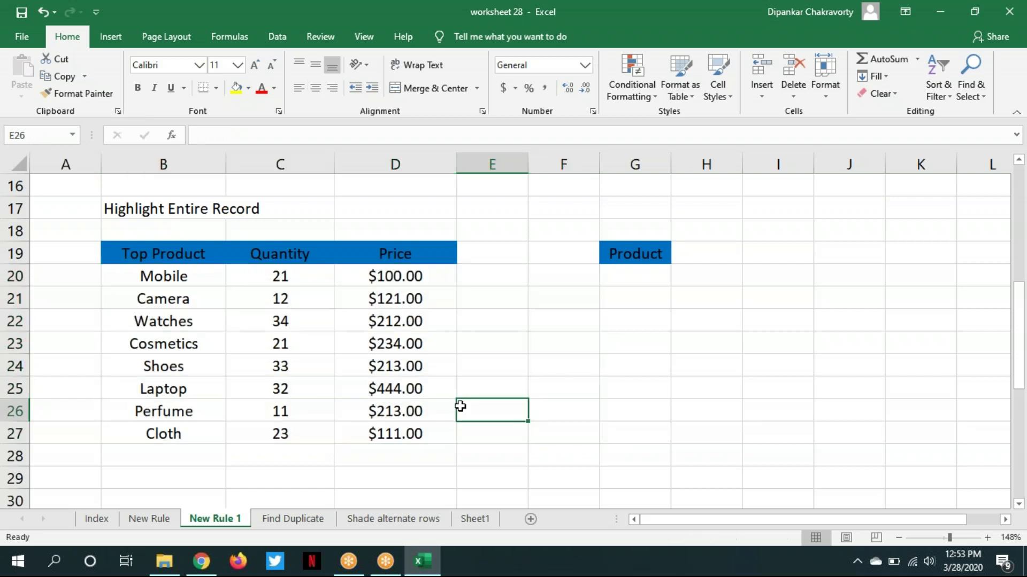
pyautogui.moveTo(140, 343); pyautogui.dragTo(357, 346)
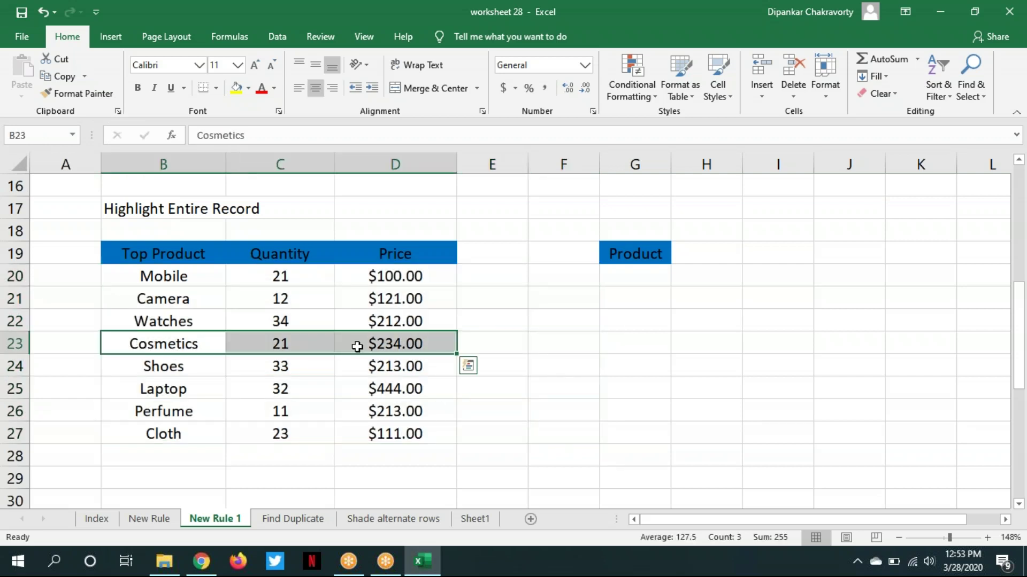
pyautogui.click(515, 389)
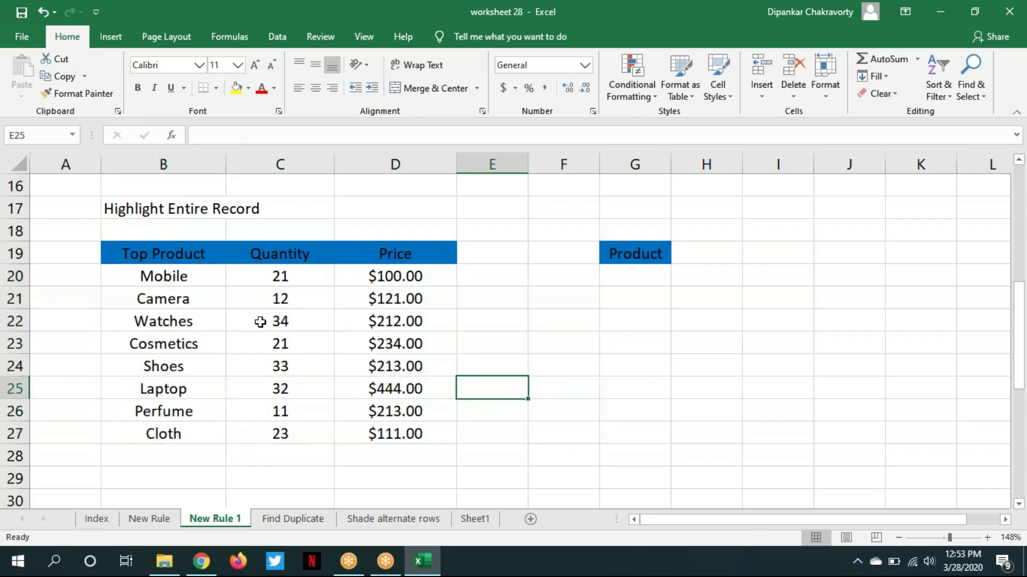
pyautogui.moveTo(127, 282); pyautogui.dragTo(377, 433)
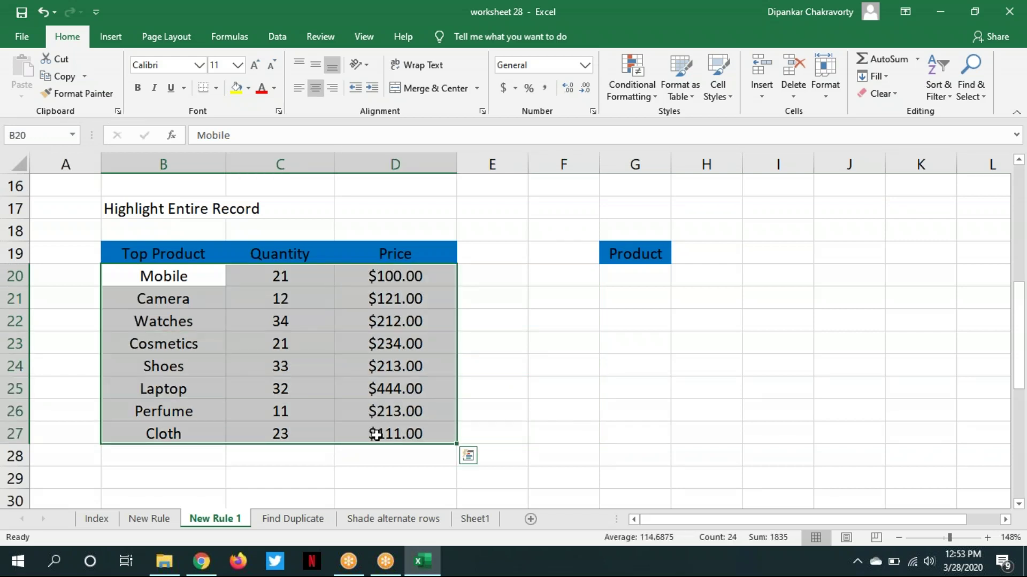
pyautogui.click(555, 399)
# Start a data validation rule for the product cell G20 that allows a List
pyautogui.click(626, 277)
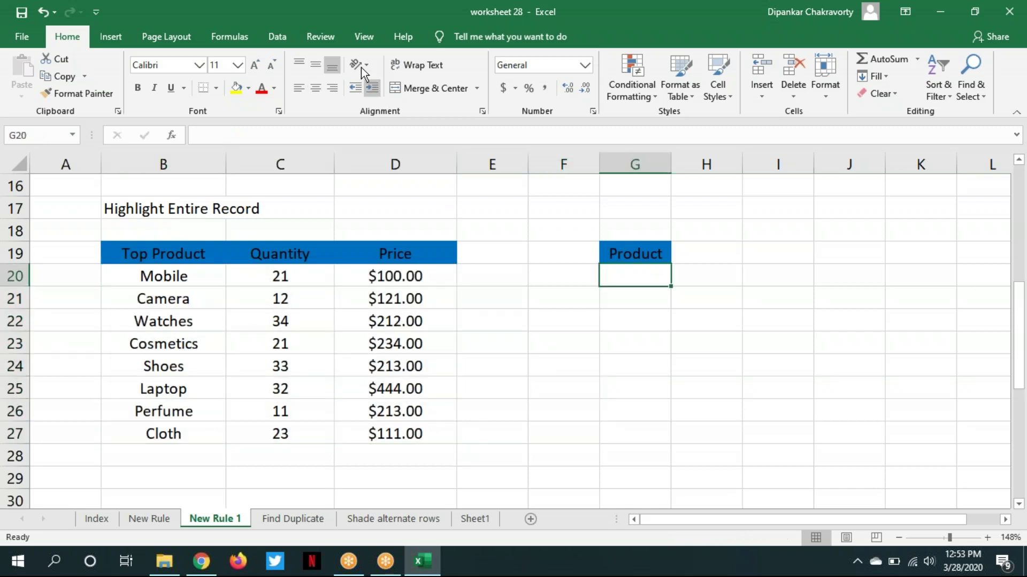
pyautogui.click(273, 36)
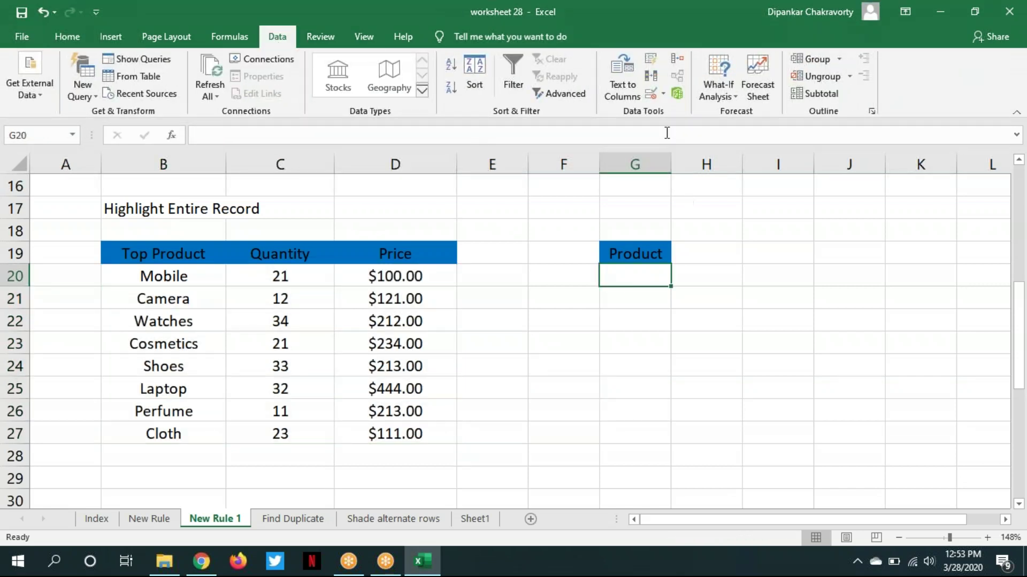
pyautogui.click(662, 95)
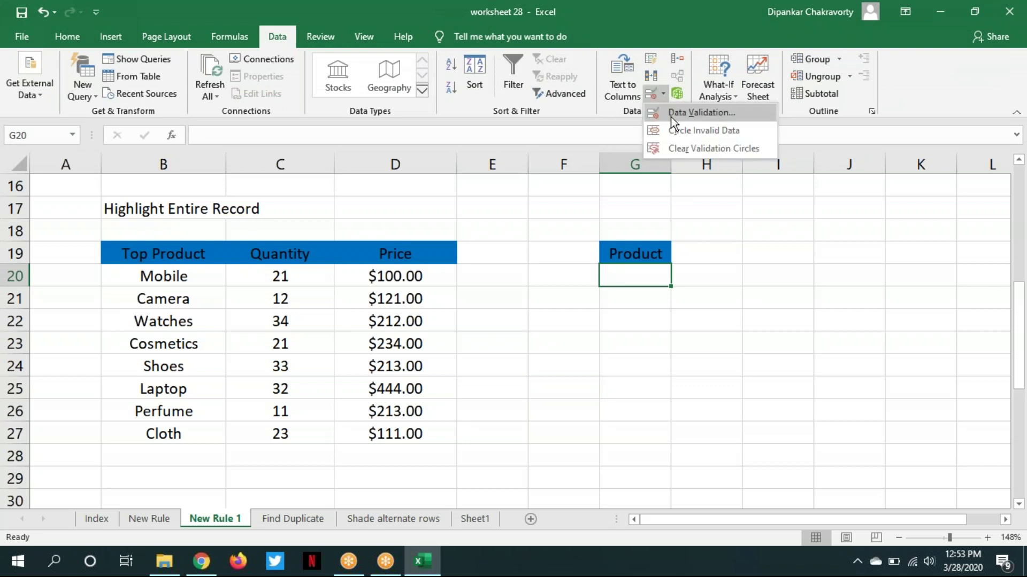
pyautogui.click(671, 117)
pyautogui.click(764, 223)
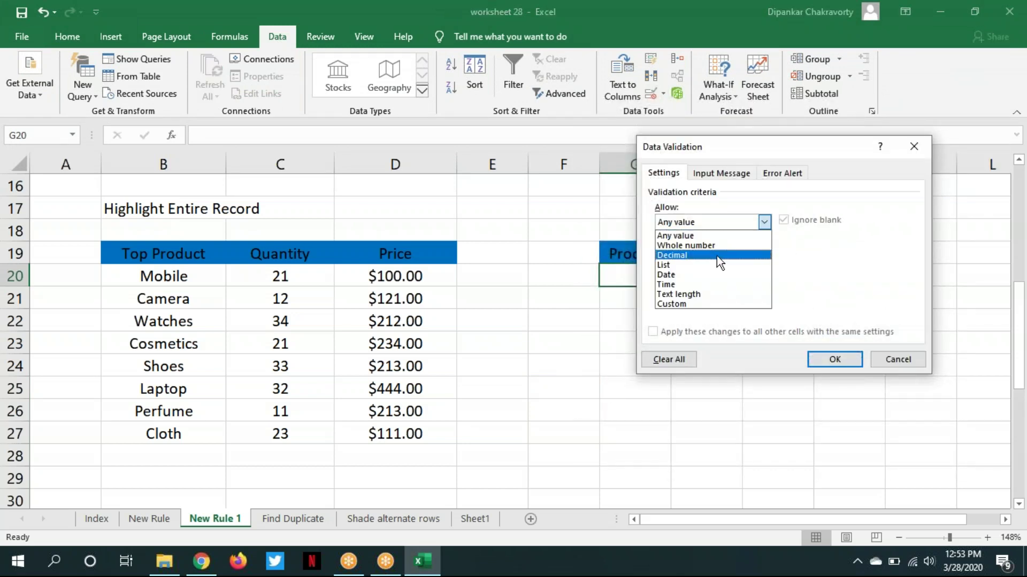
pyautogui.click(705, 265)
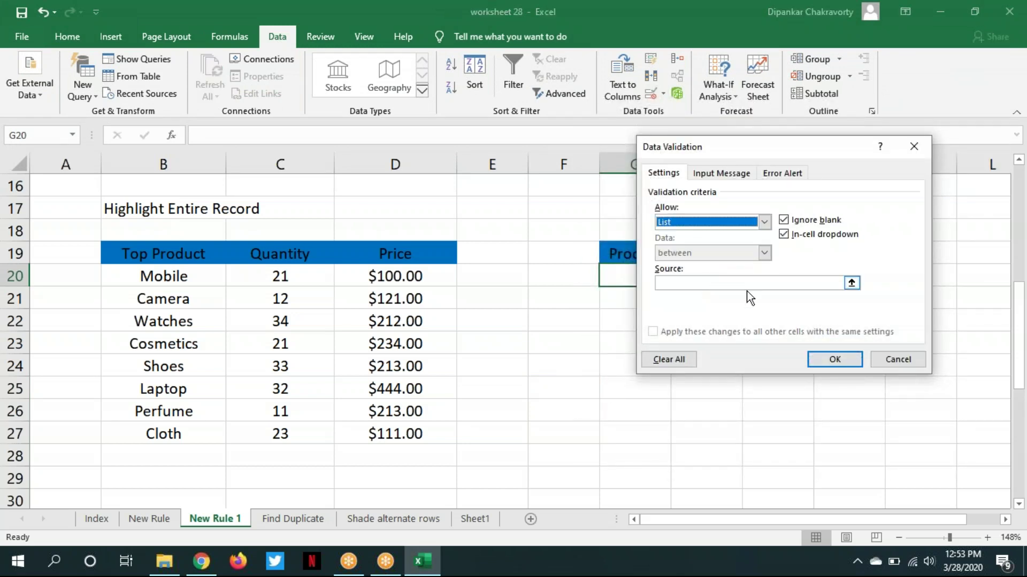
# Apply the validation list with source =$B$20:$B$27, and check the options in the G20 dropdown
pyautogui.click(852, 284)
pyautogui.moveTo(145, 275); pyautogui.dragTo(165, 432)
pyautogui.click(164, 432)
pyautogui.click(159, 280)
pyautogui.moveTo(159, 280); pyautogui.dragTo(204, 438)
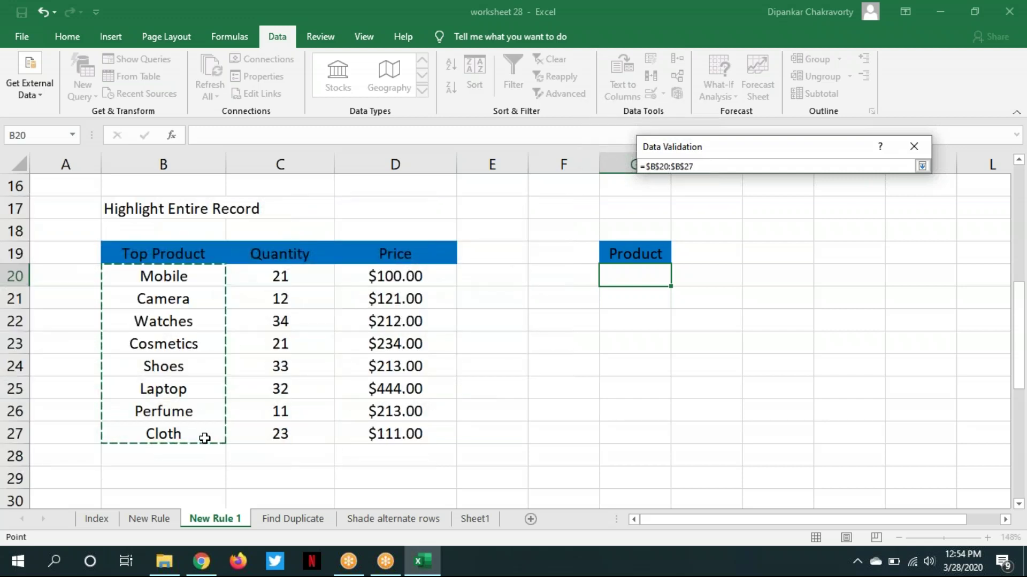
pyautogui.click(922, 166)
pyautogui.click(830, 369)
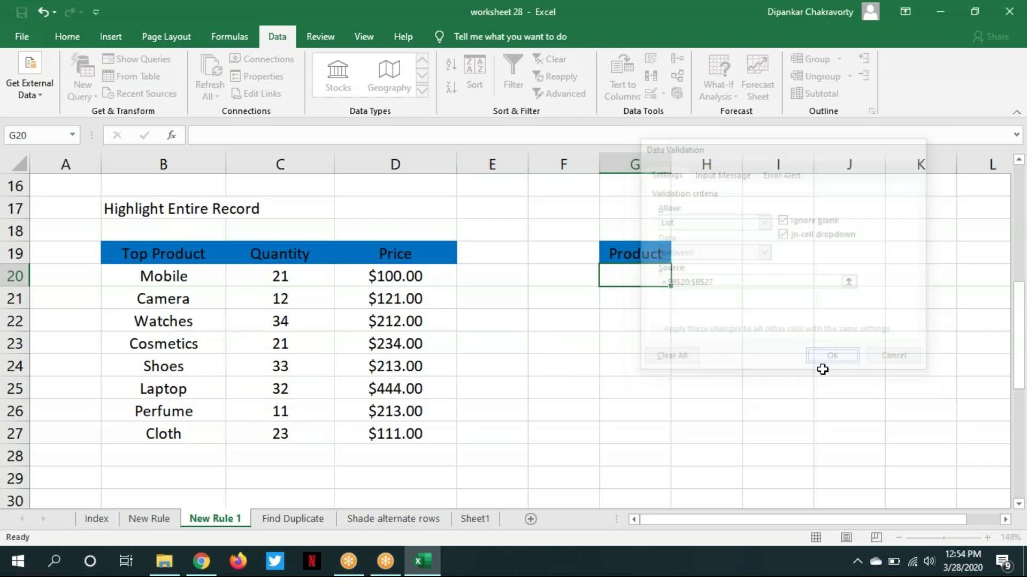
pyautogui.click(676, 279)
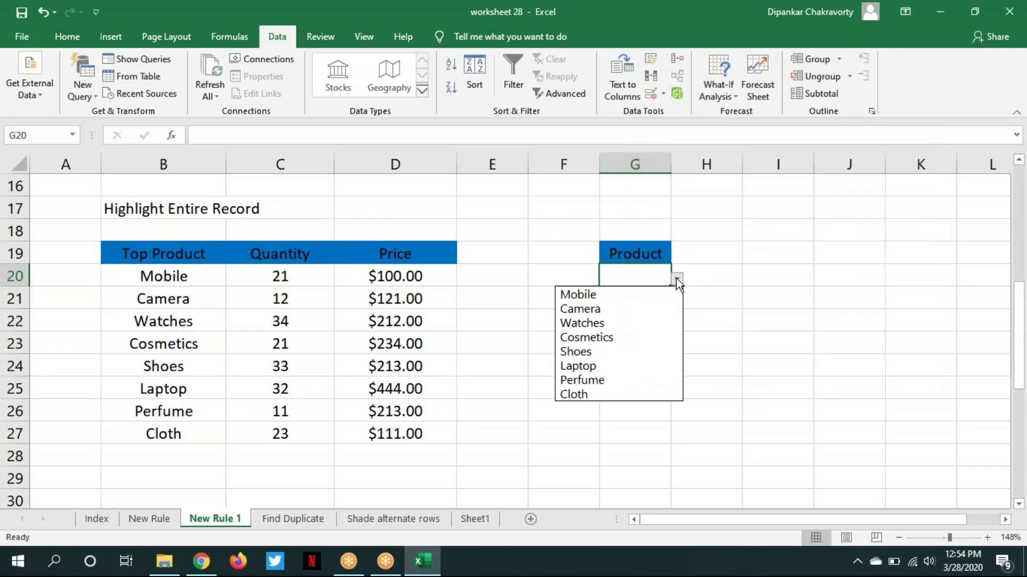
pyautogui.click(676, 280)
pyautogui.click(642, 373)
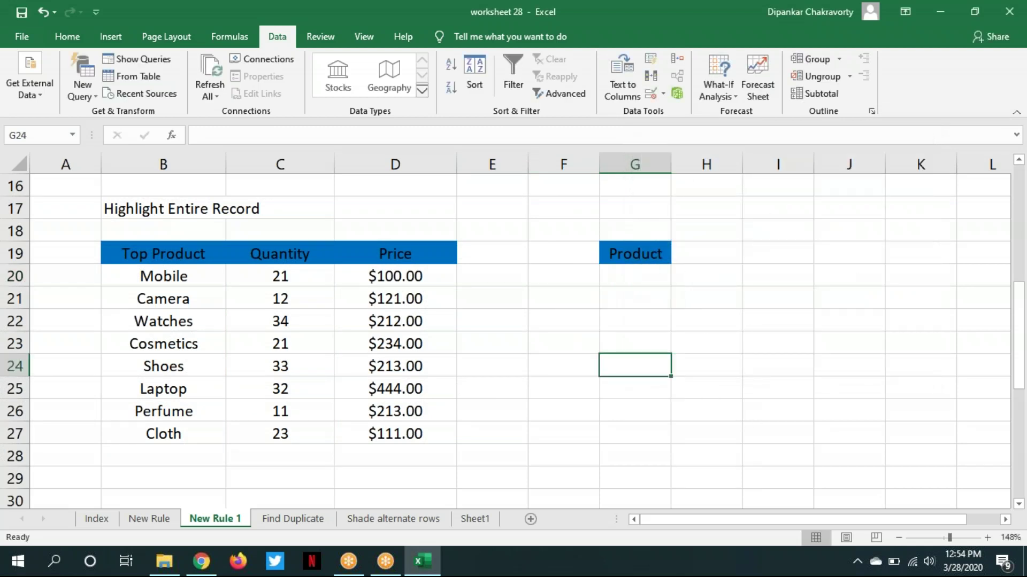
# Start a new conditional formatting rule for the records in B20:D27 that uses a formula to determine which cells to format
pyautogui.moveTo(145, 275); pyautogui.dragTo(372, 434)
pyautogui.click(372, 433)
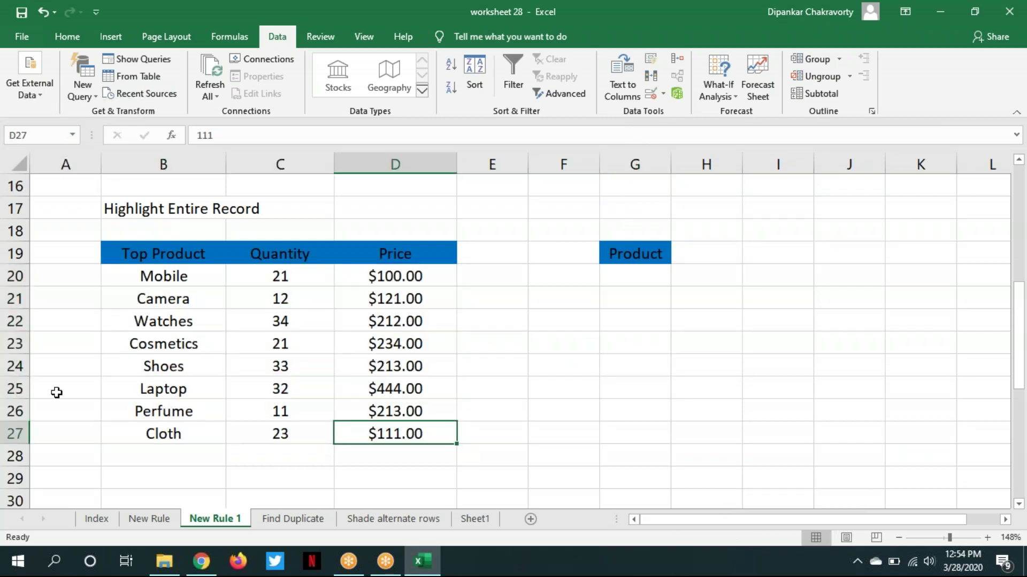
pyautogui.moveTo(164, 276); pyautogui.dragTo(369, 439)
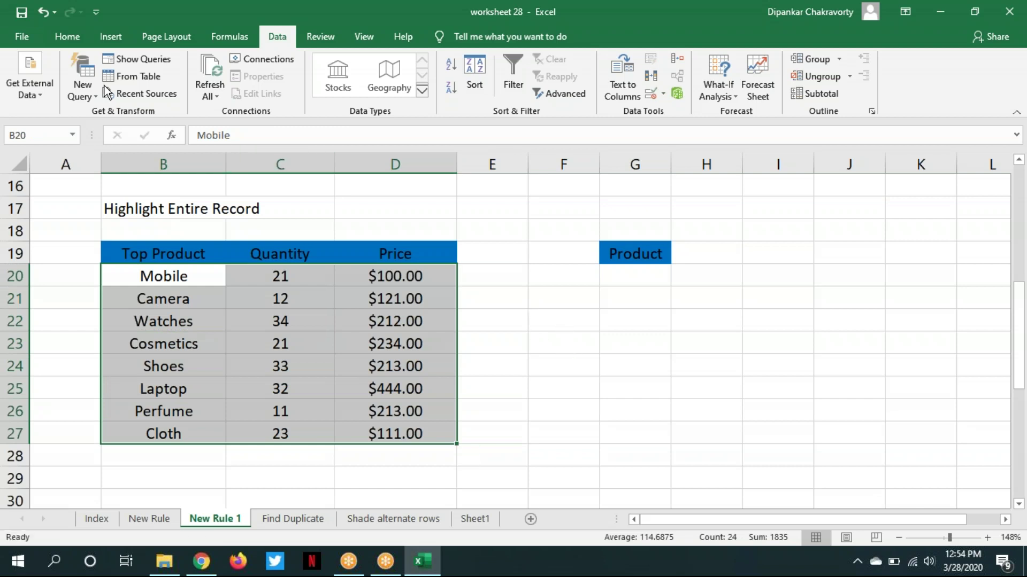
pyautogui.click(67, 43)
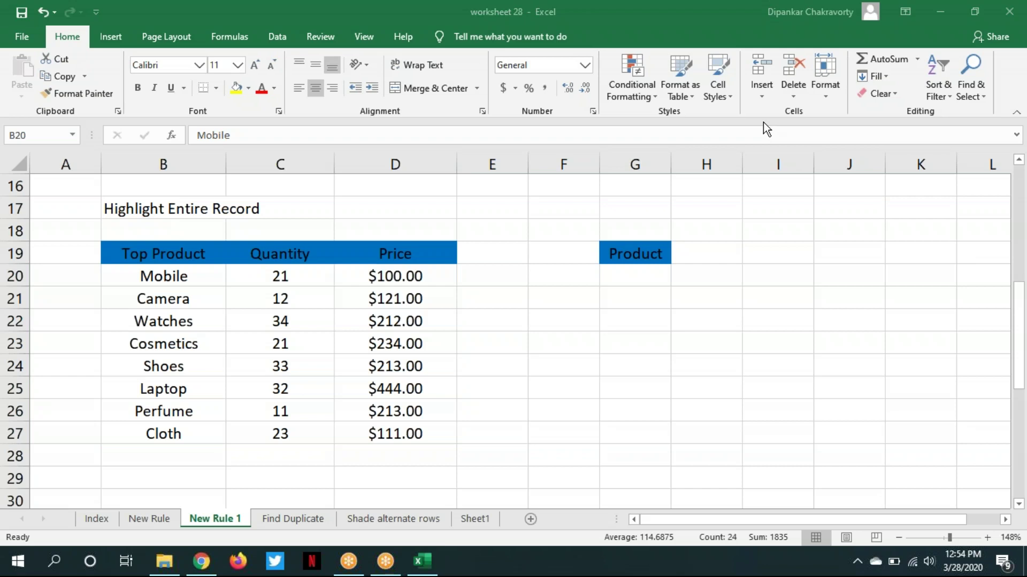
pyautogui.click(653, 95)
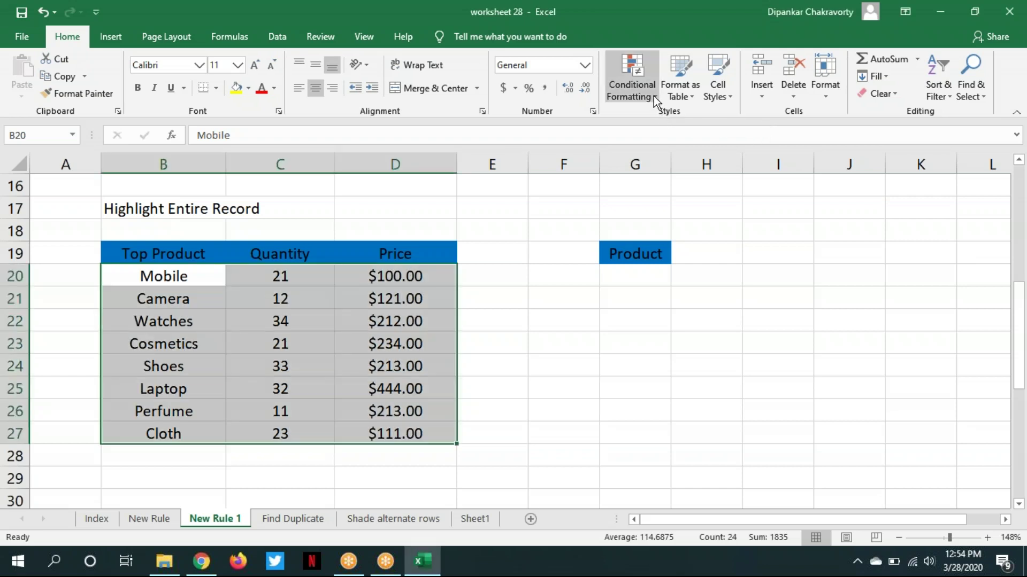
pyautogui.click(653, 95)
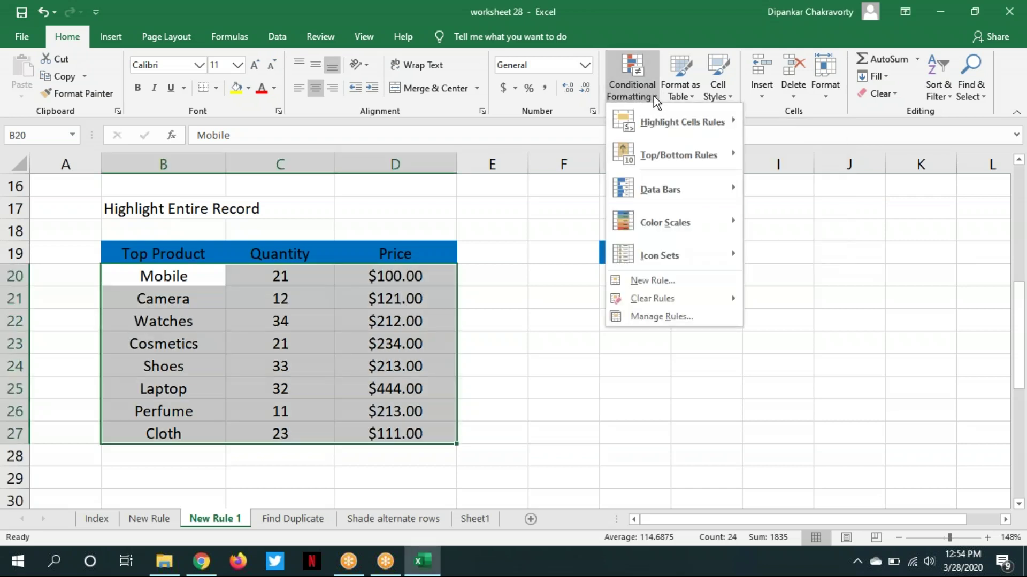
pyautogui.click(702, 282)
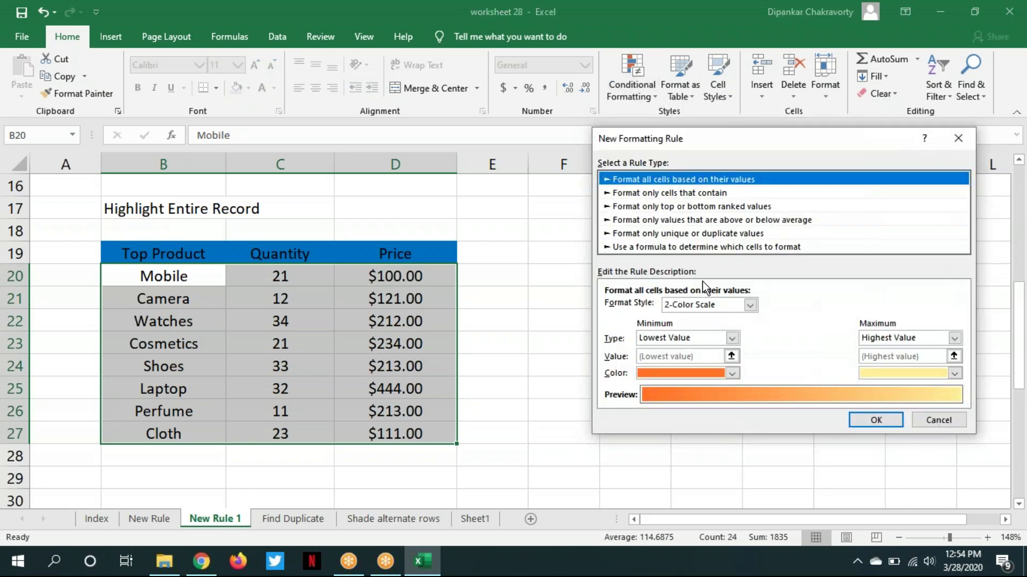
pyautogui.click(667, 247)
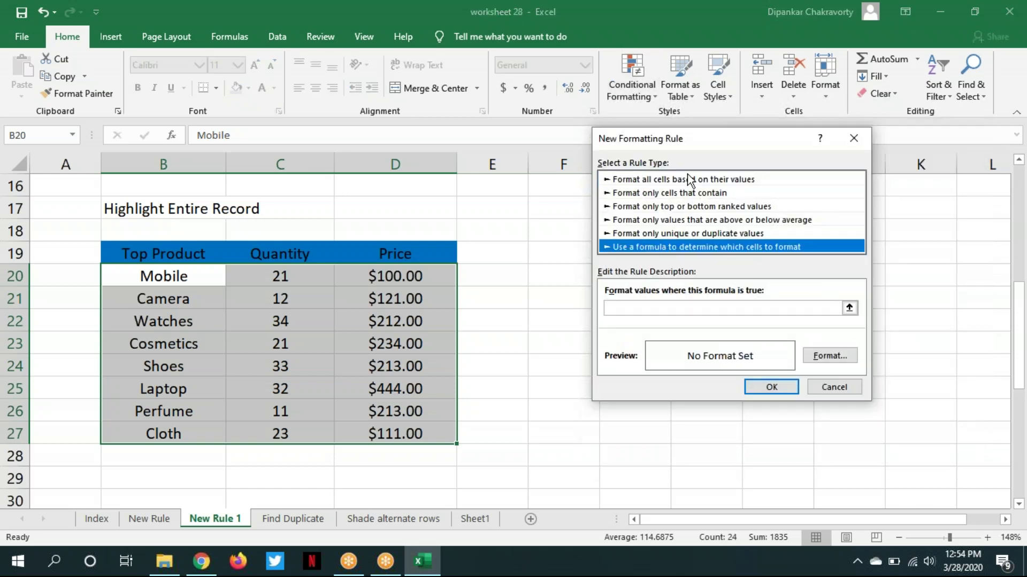
pyautogui.moveTo(695, 143); pyautogui.dragTo(842, 166)
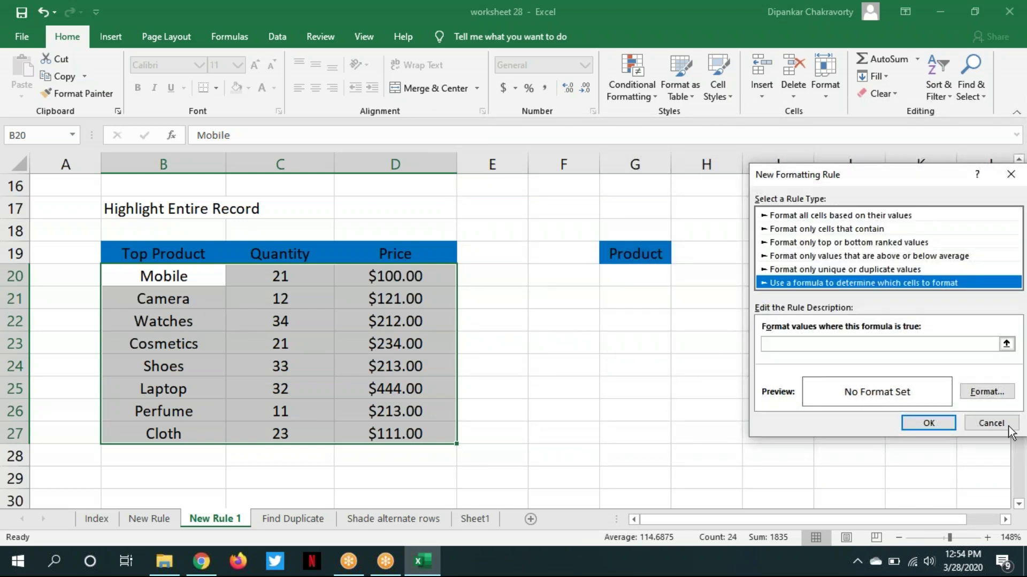
# Enter =$B20=$G$20 as the rule's formula, with only the column of the B reference locked
pyautogui.click(778, 345)
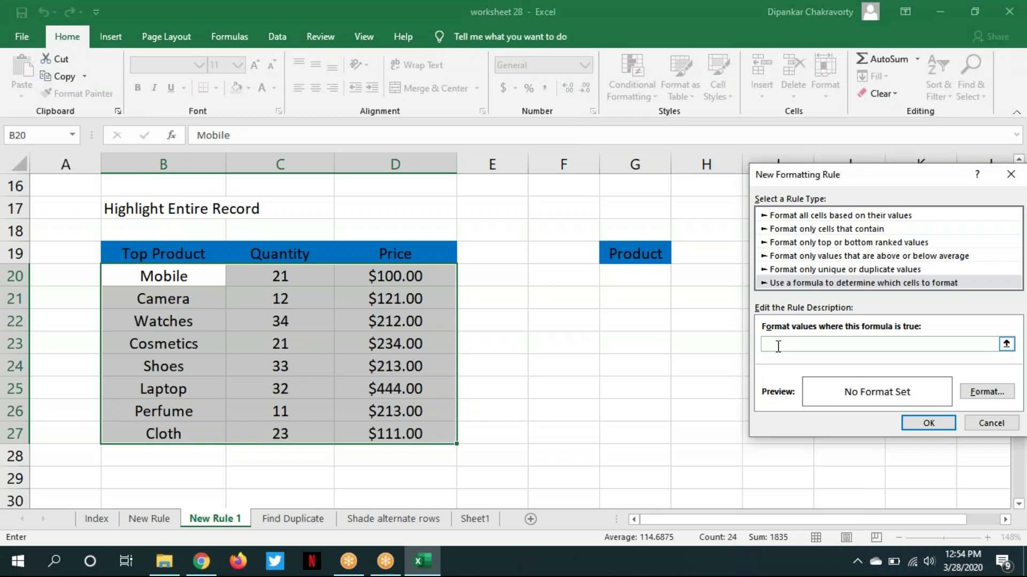
pyautogui.write('=')
pyautogui.click(168, 282)
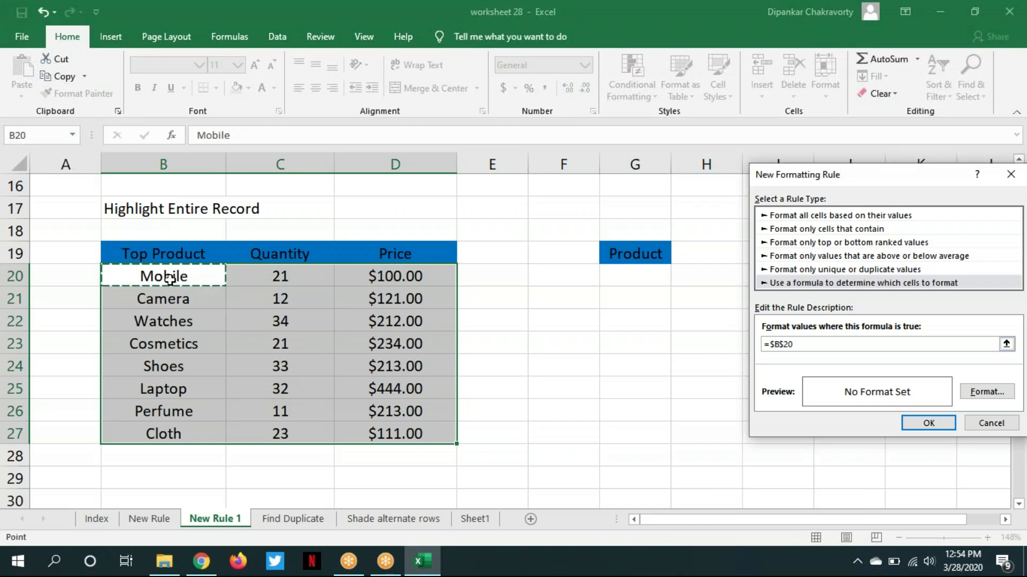
pyautogui.write('=')
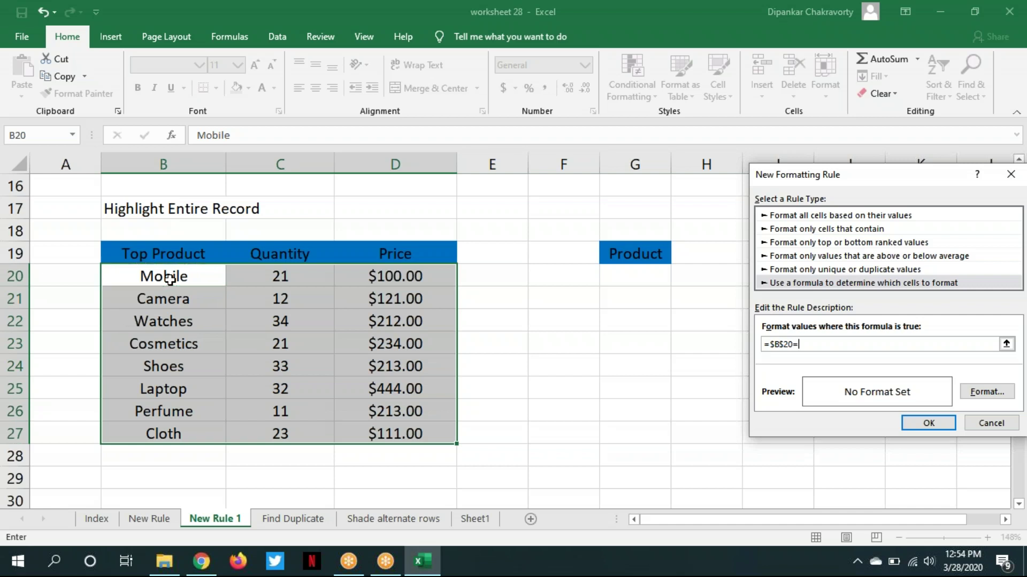
pyautogui.click(626, 277)
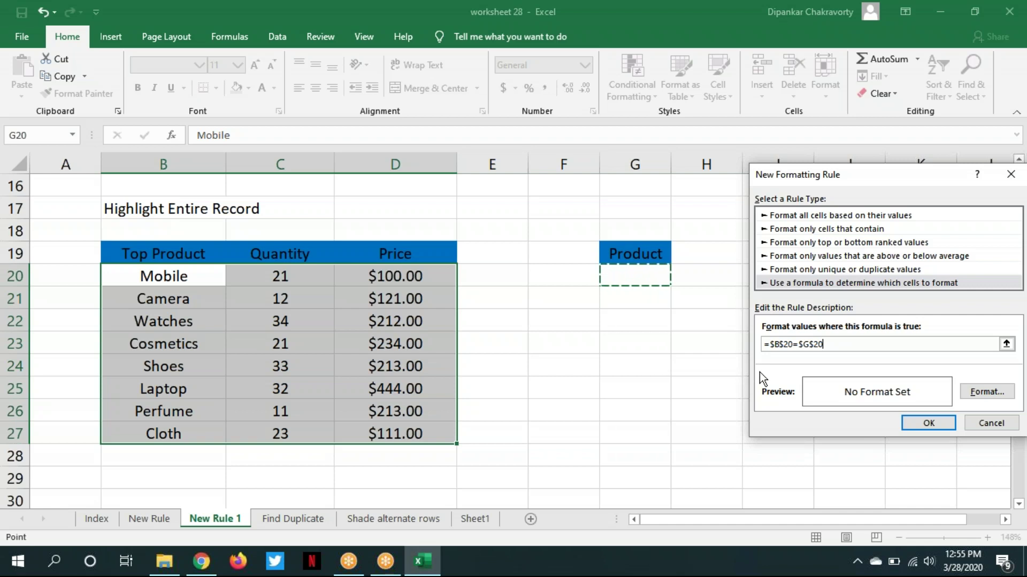
pyautogui.click(786, 346)
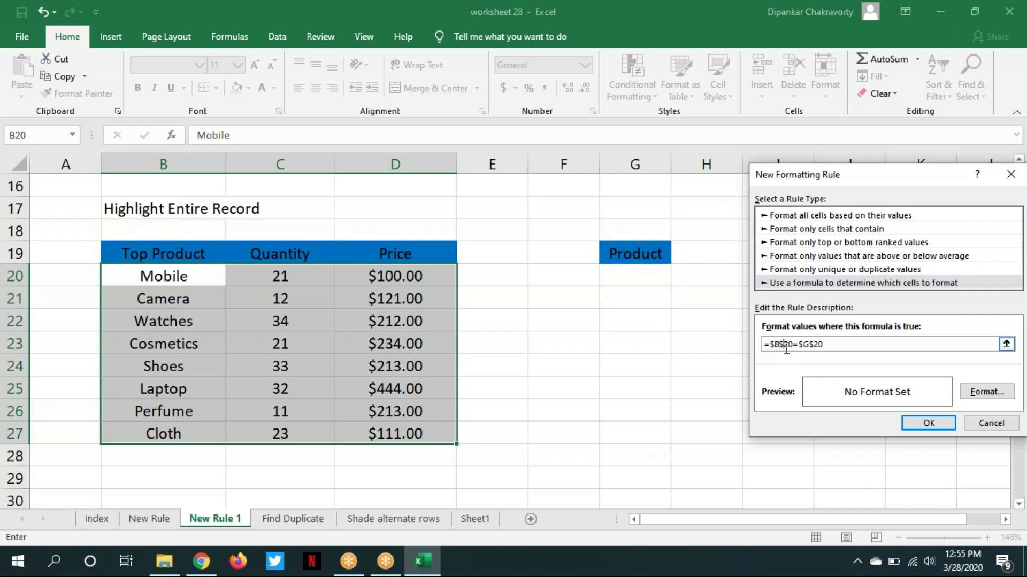
pyautogui.press('BackSpace')
# Give the rule a yellow fill and apply it to the selected records
pyautogui.click(992, 395)
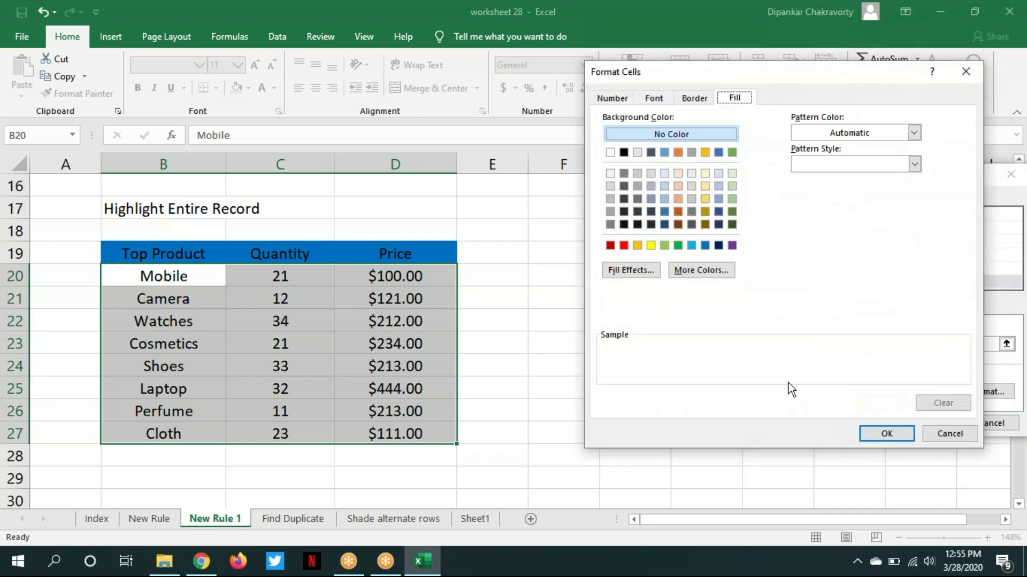
pyautogui.click(651, 246)
pyautogui.click(894, 431)
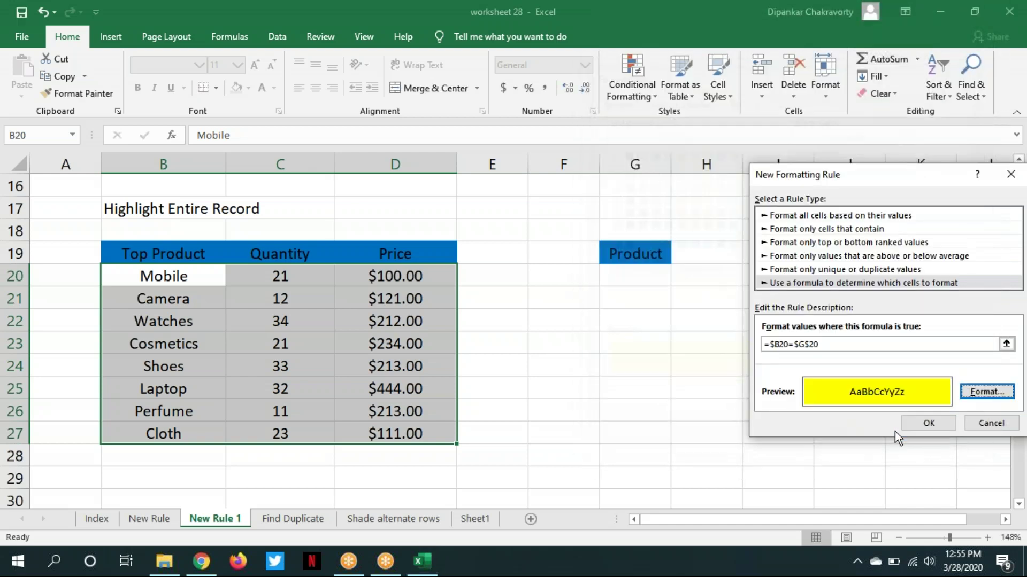
pyautogui.click(925, 423)
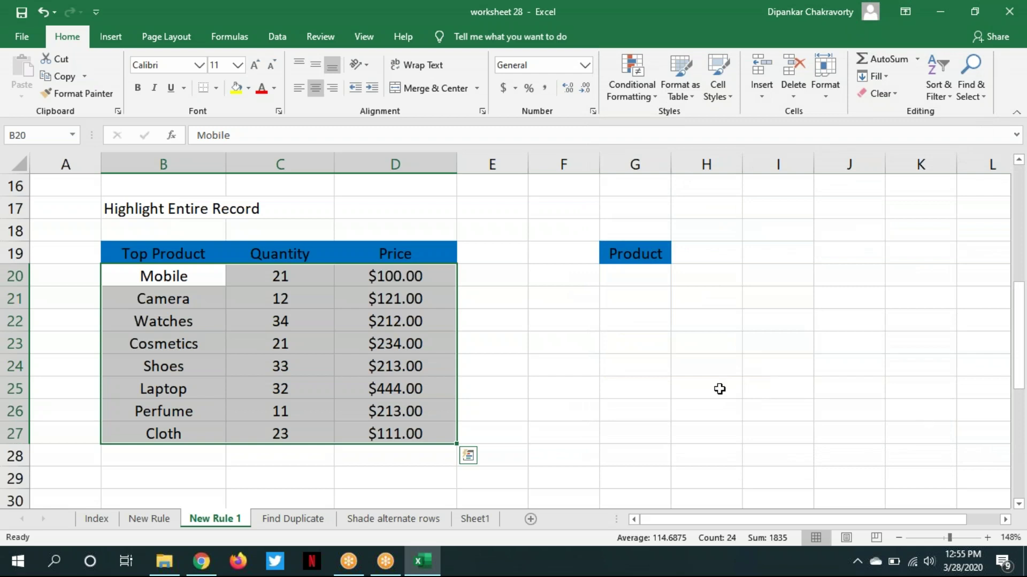
pyautogui.click(684, 384)
# Test the record highlighting by choosing Camera, Perfume and Cosmetics in the G20 product dropdown
pyautogui.click(653, 269)
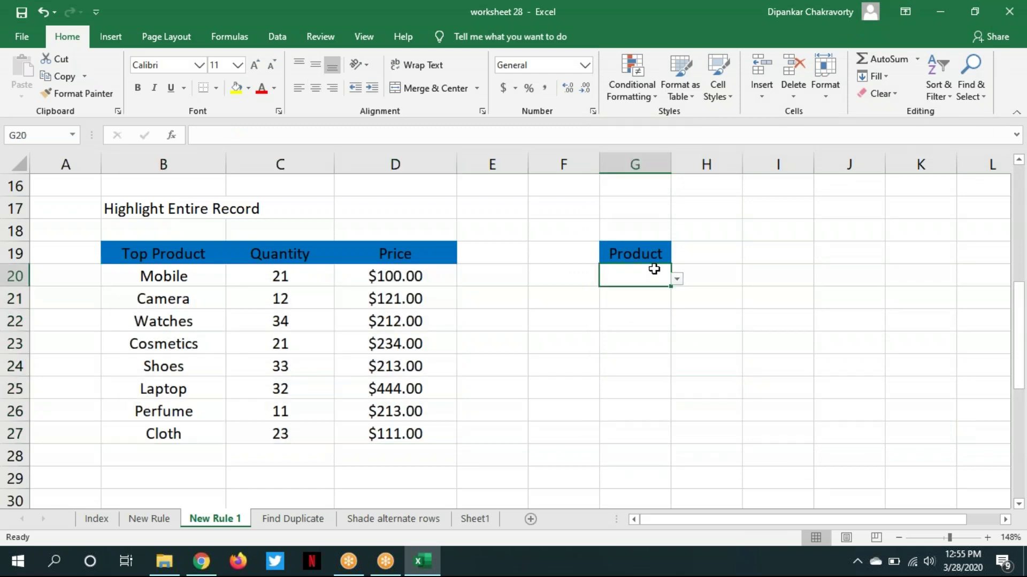
pyautogui.click(677, 281)
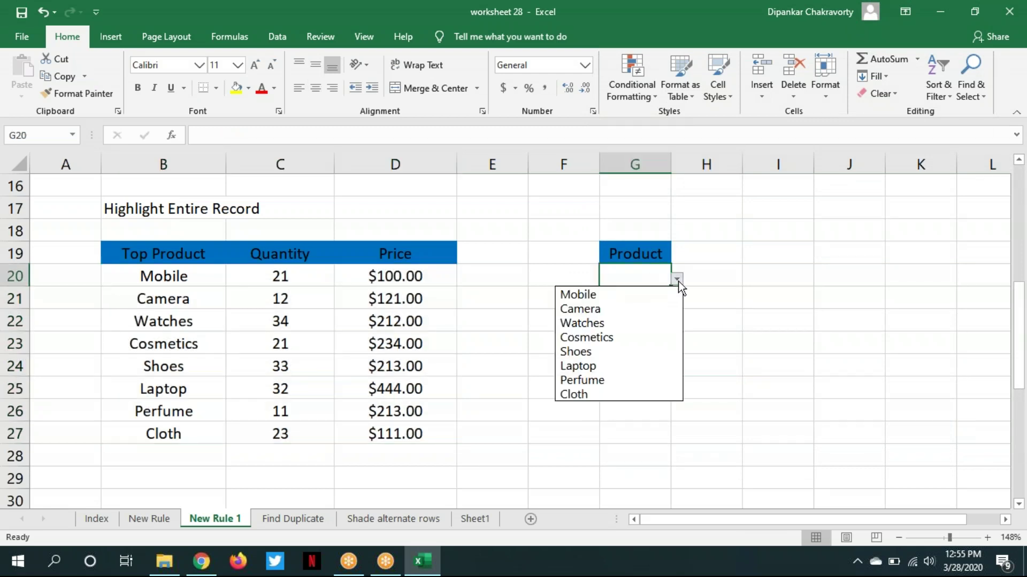
pyautogui.click(628, 310)
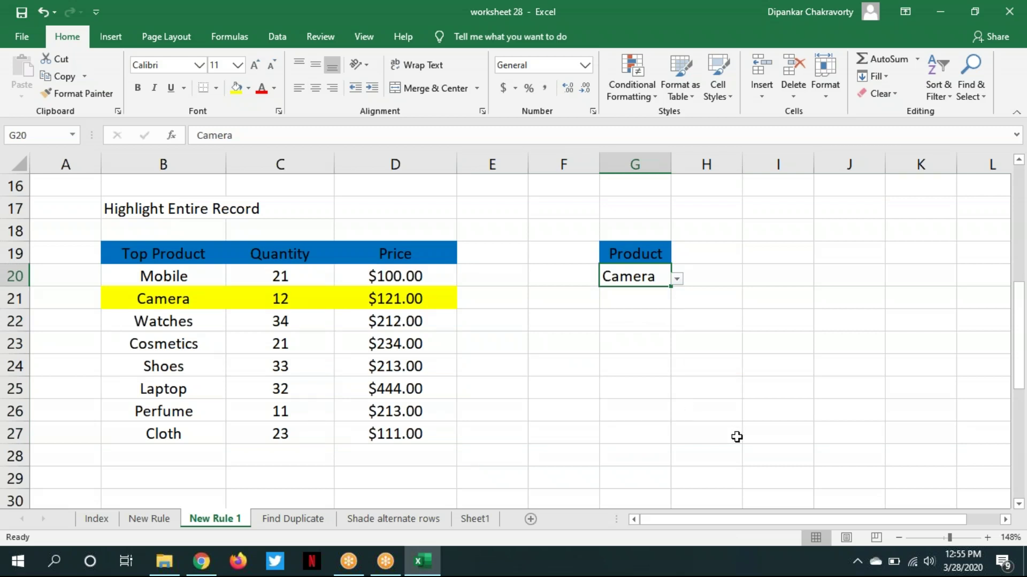
pyautogui.click(677, 279)
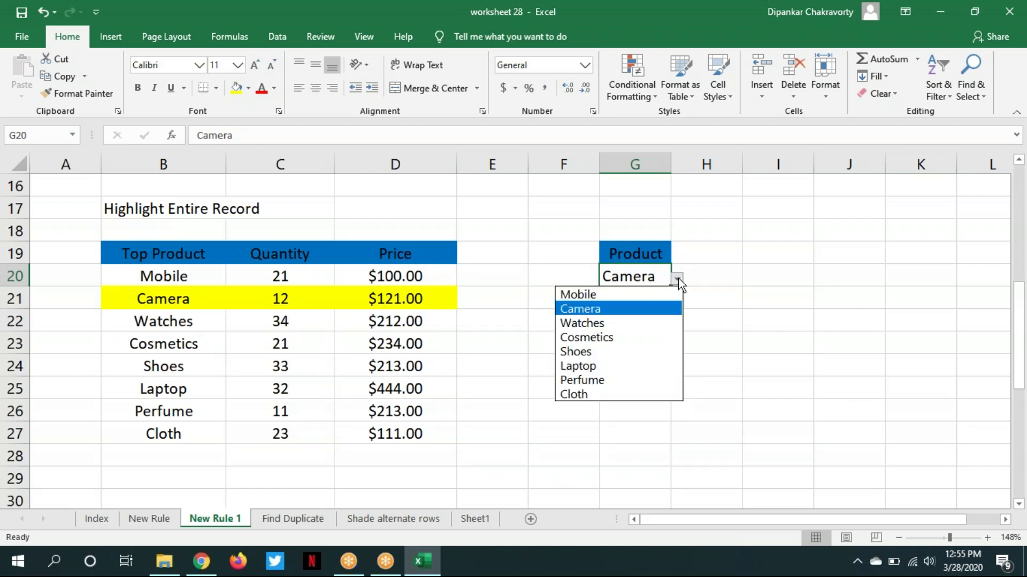
pyautogui.click(630, 383)
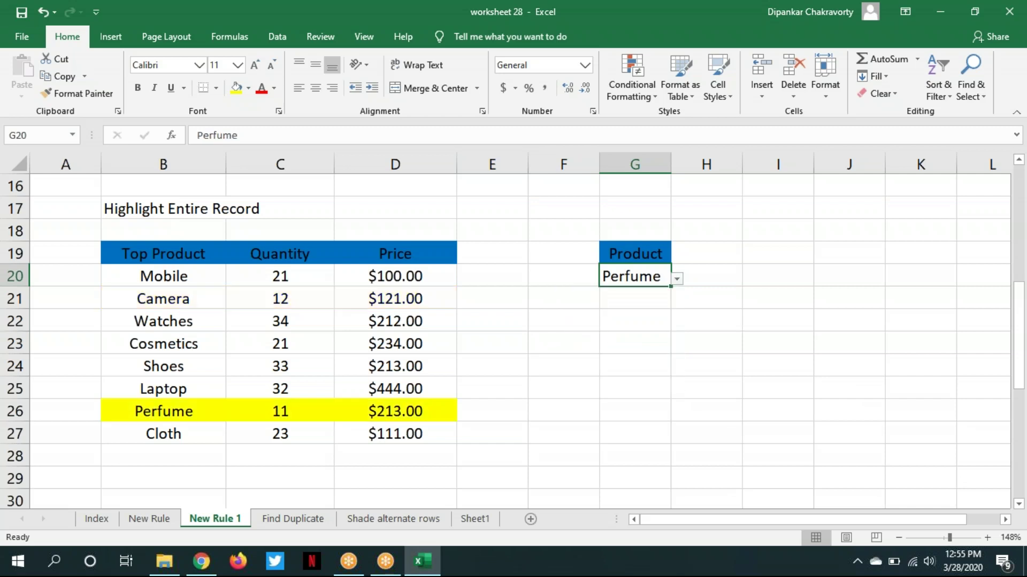
pyautogui.click(677, 280)
pyautogui.click(639, 338)
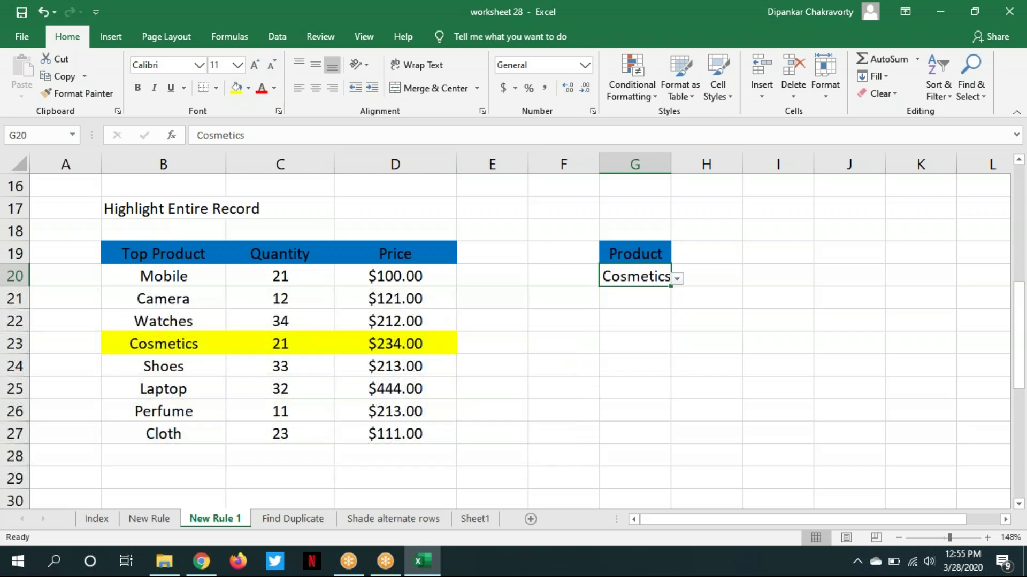
# Undo the three product choices made in G20, and reselect that cell
pyautogui.hotkey('ctrl', 'z')
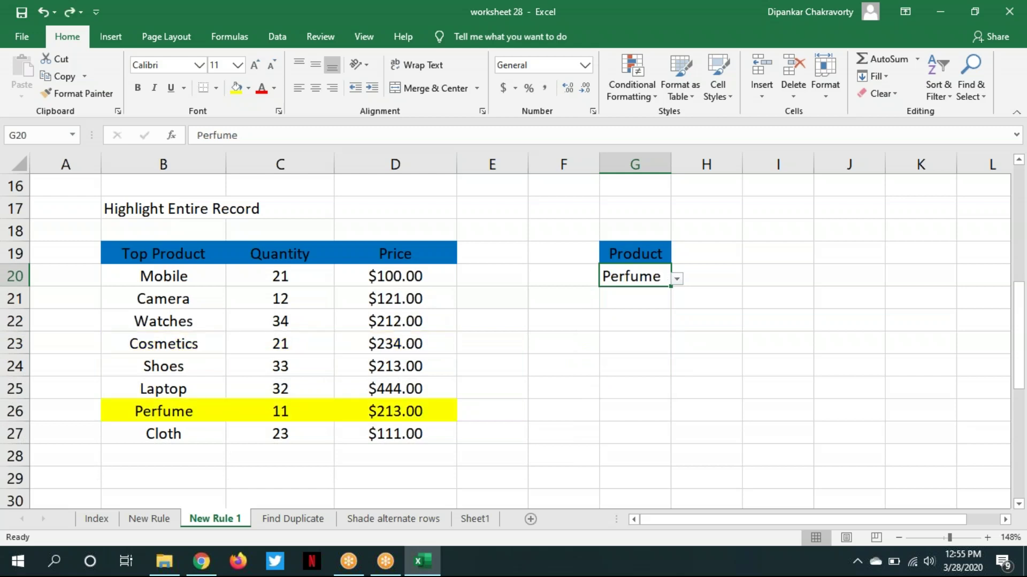
pyautogui.hotkey('ctrl', 'z')
pyautogui.hotkey('ctrl', 'z')
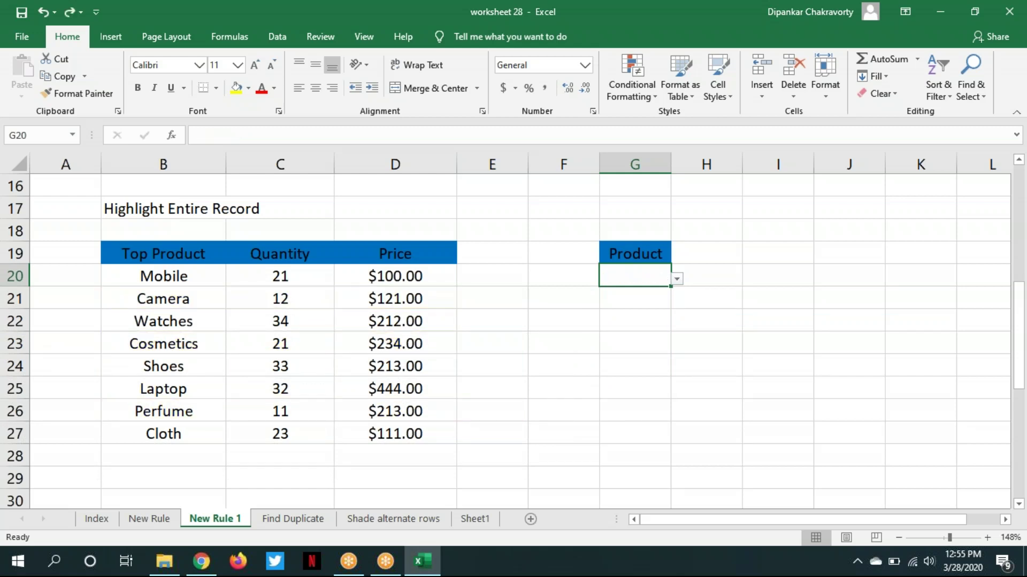
pyautogui.click(630, 389)
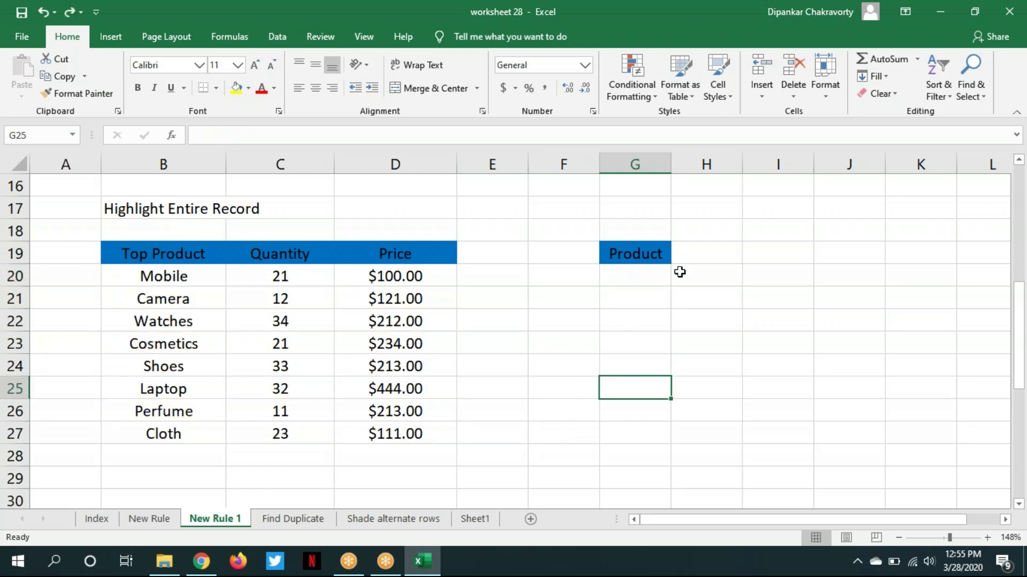
pyautogui.click(625, 273)
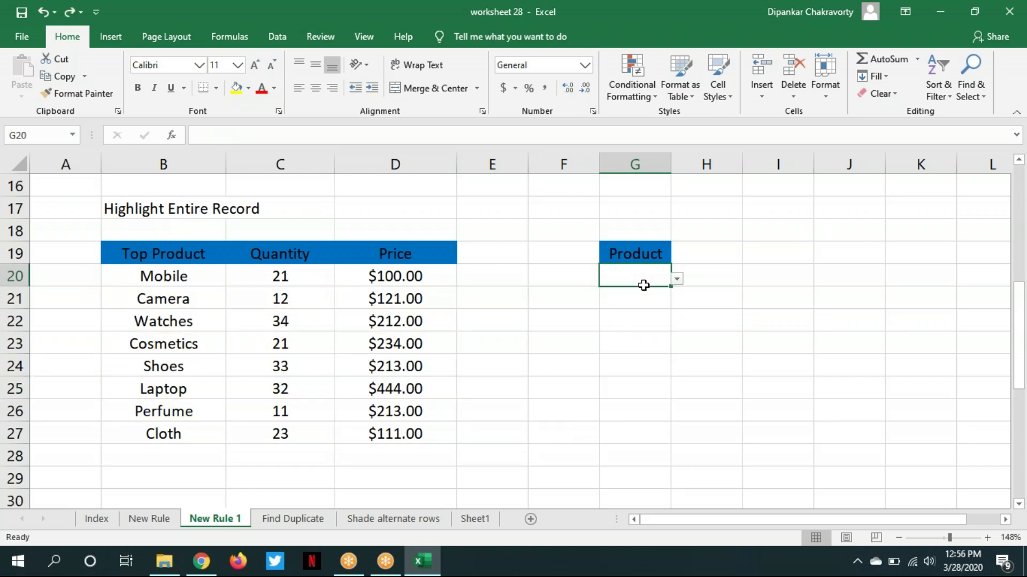
pyautogui.click(677, 279)
pyautogui.press('Escape')
pyautogui.click(657, 102)
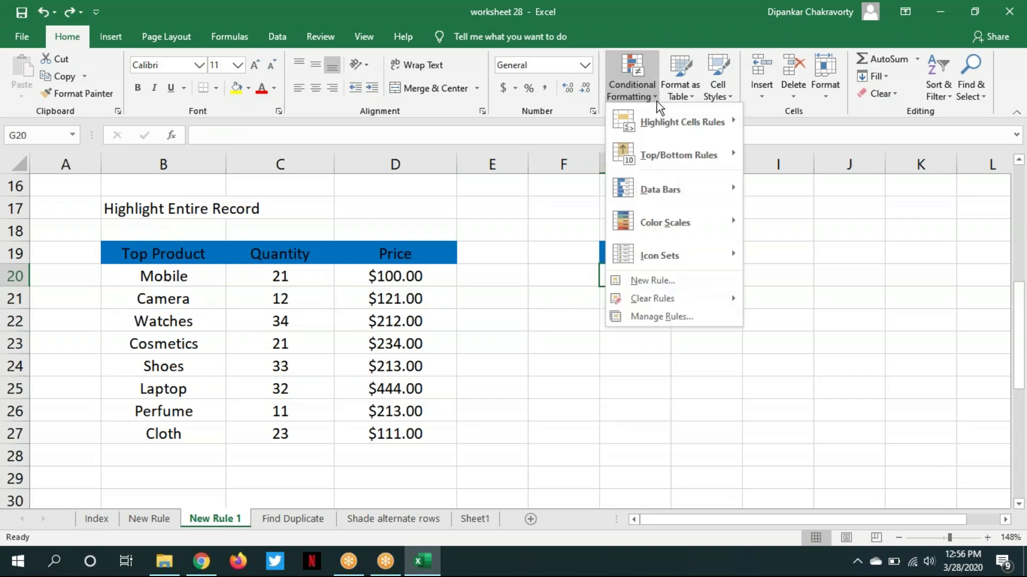
pyautogui.click(698, 282)
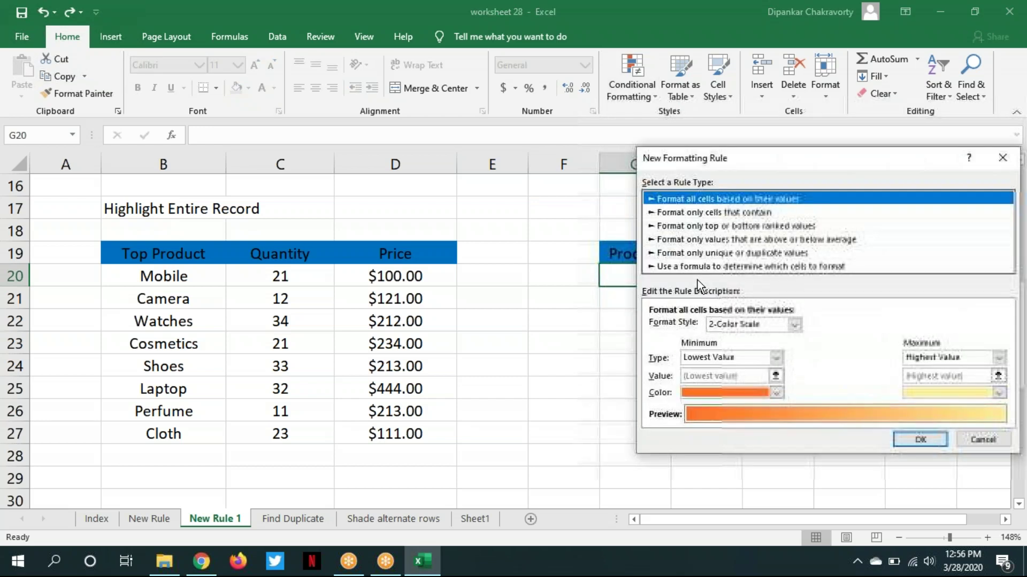
pyautogui.click(689, 266)
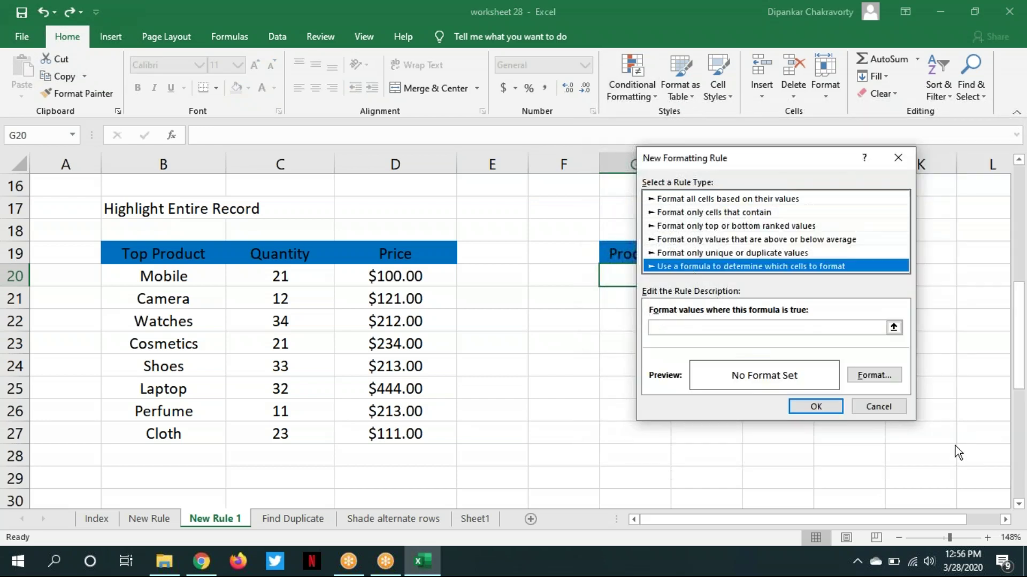
pyautogui.click(873, 407)
# List all conditional formatting rules of this worksheet and delete the =$B20=$G$20 rule
pyautogui.click(656, 100)
pyautogui.click(697, 325)
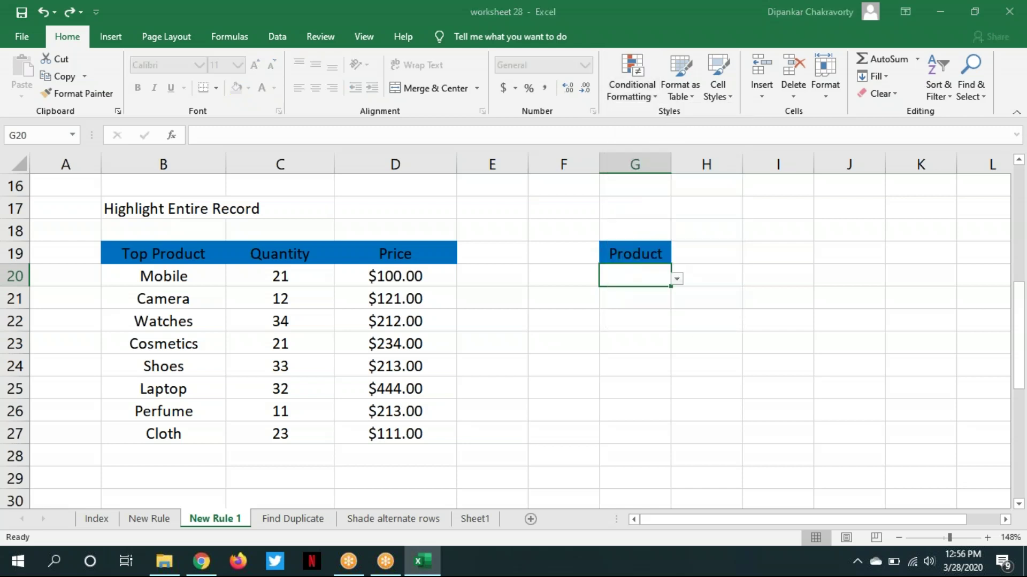
pyautogui.click(765, 207)
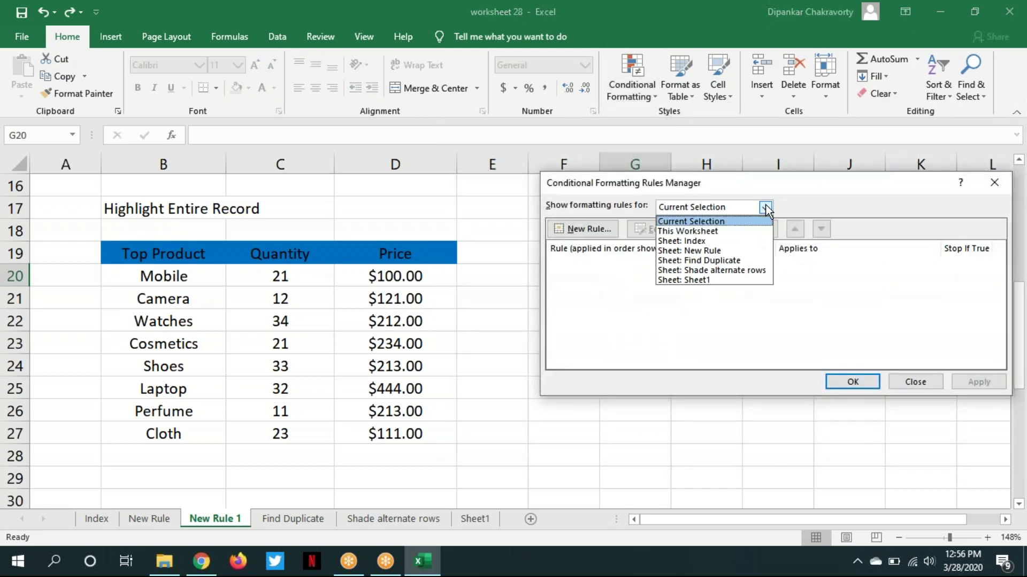
pyautogui.click(744, 232)
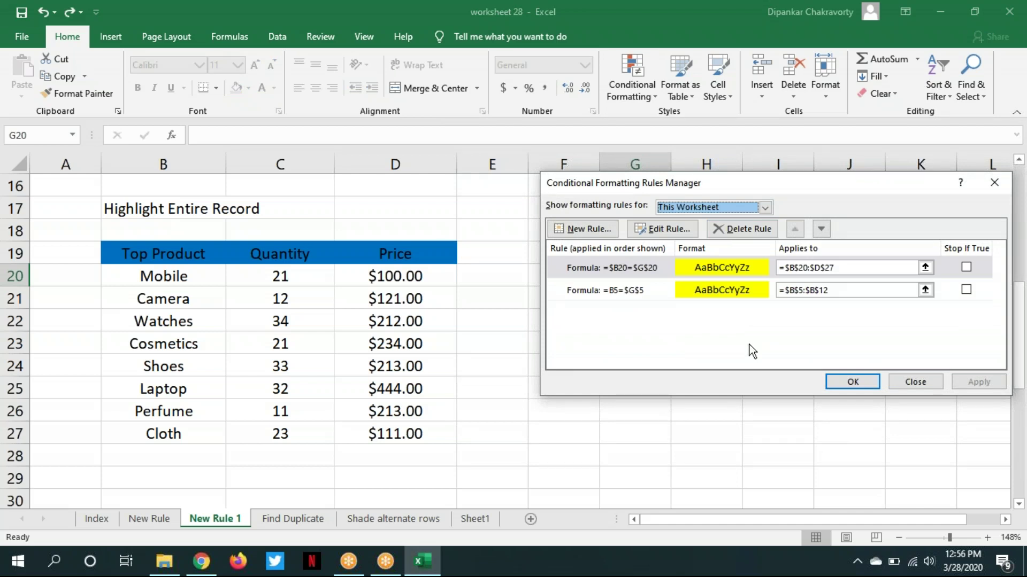
pyautogui.click(604, 273)
pyautogui.click(739, 225)
pyautogui.click(852, 382)
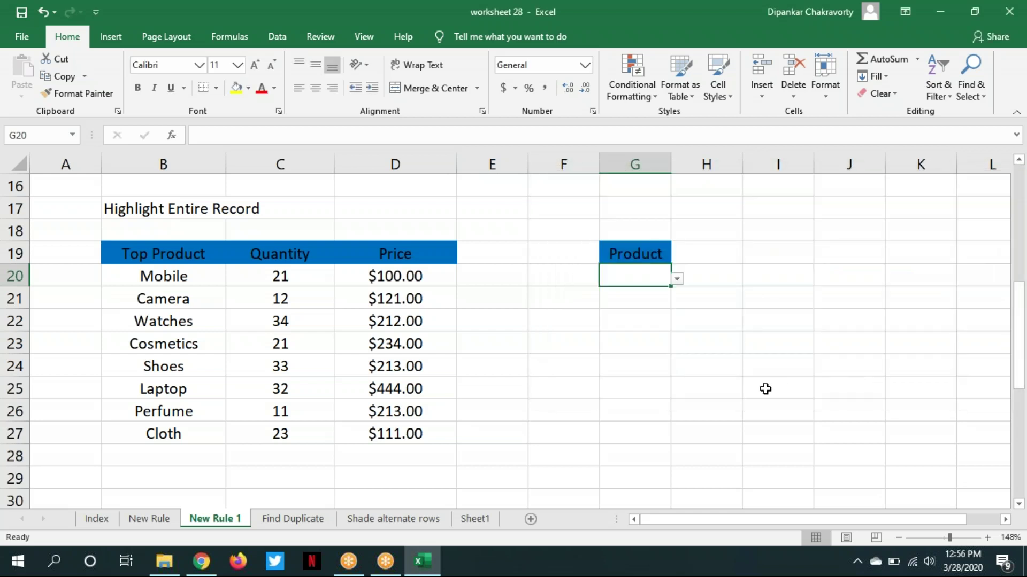
pyautogui.click(765, 389)
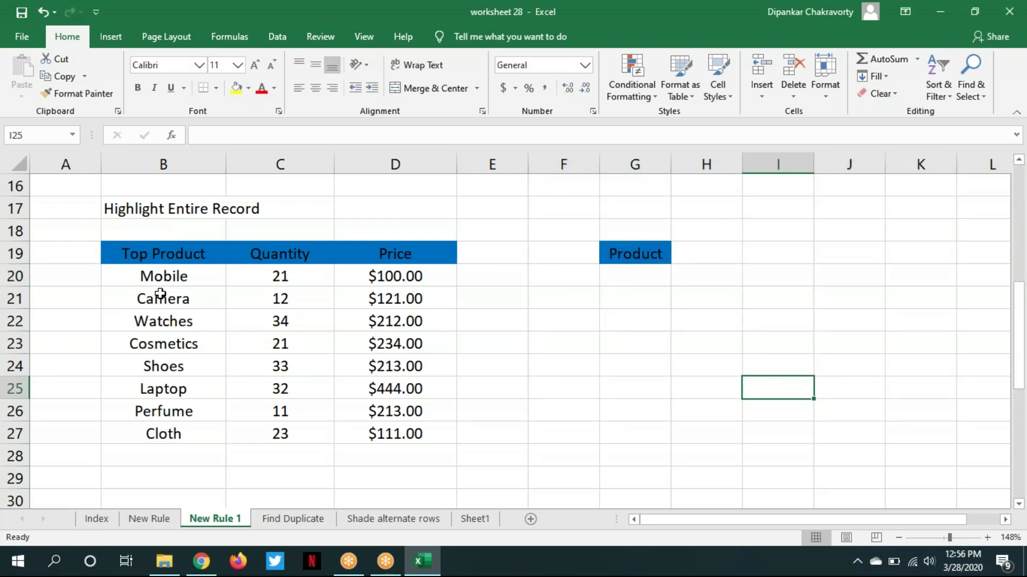
# Select the records in B20:D27 and start a new conditional formatting rule that uses a formula
pyautogui.moveTo(155, 276); pyautogui.dragTo(386, 433)
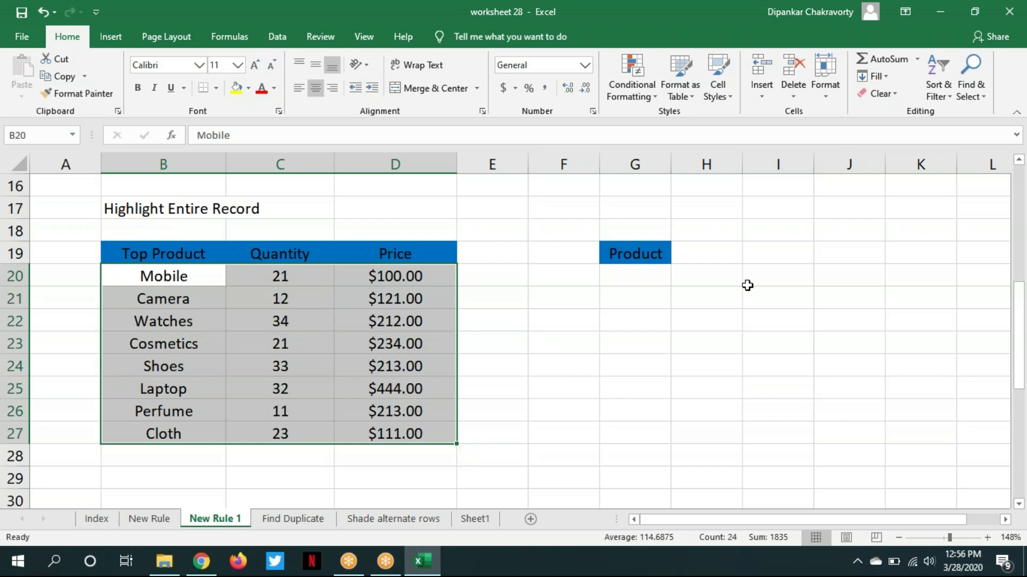
pyautogui.click(655, 99)
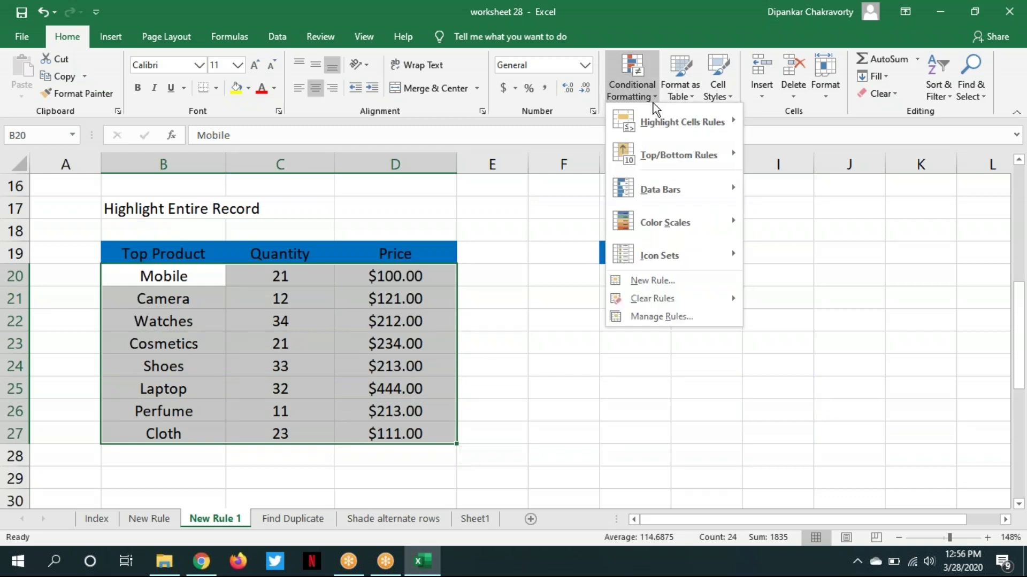
pyautogui.click(695, 279)
pyautogui.click(668, 250)
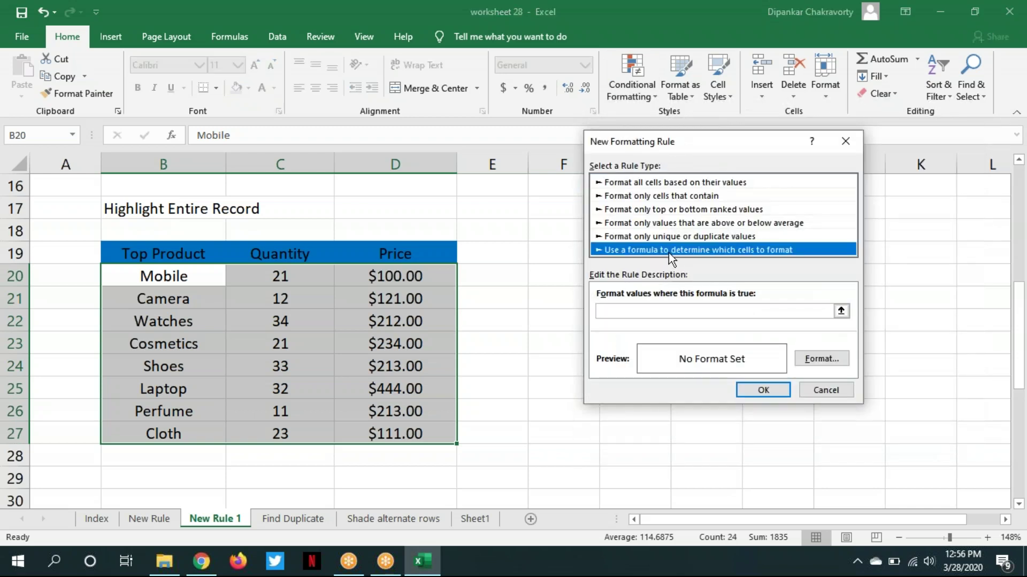
pyautogui.moveTo(662, 142); pyautogui.dragTo(792, 208)
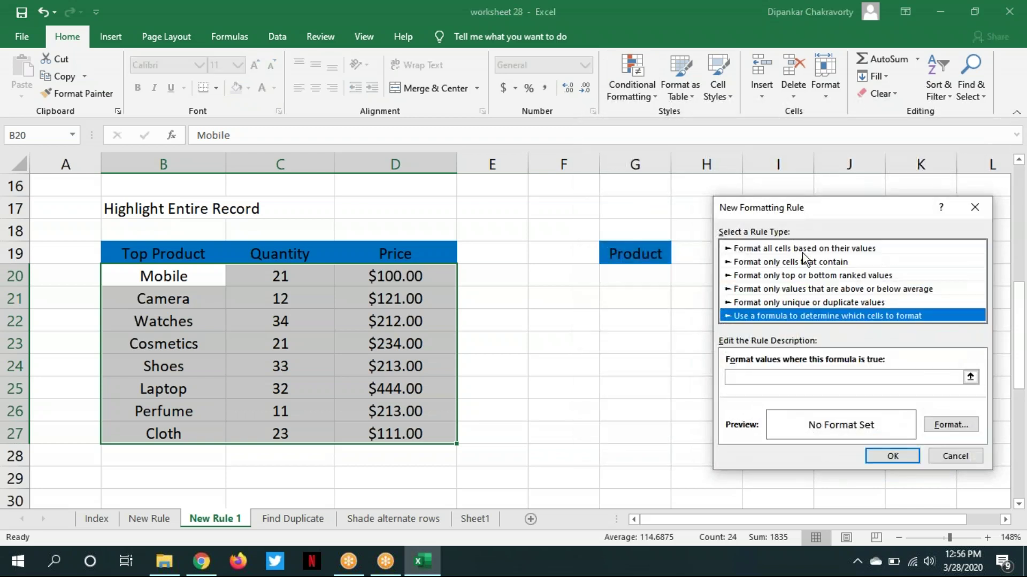
# Enter =$B20=$G$20 as the new rule's formula, locking only the column of B20, and save the rule without a format
pyautogui.click(741, 378)
pyautogui.write('=')
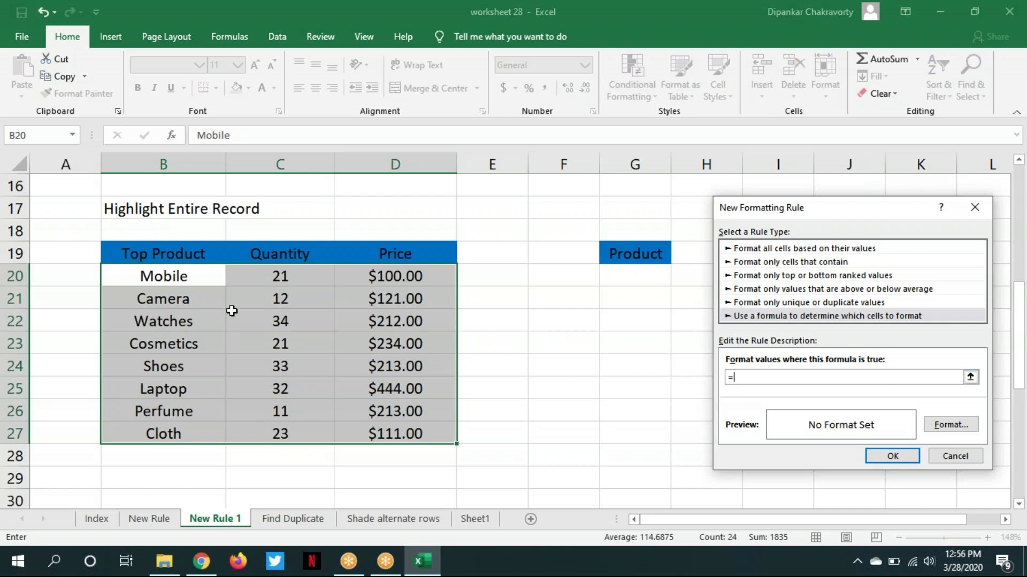
pyautogui.click(182, 276)
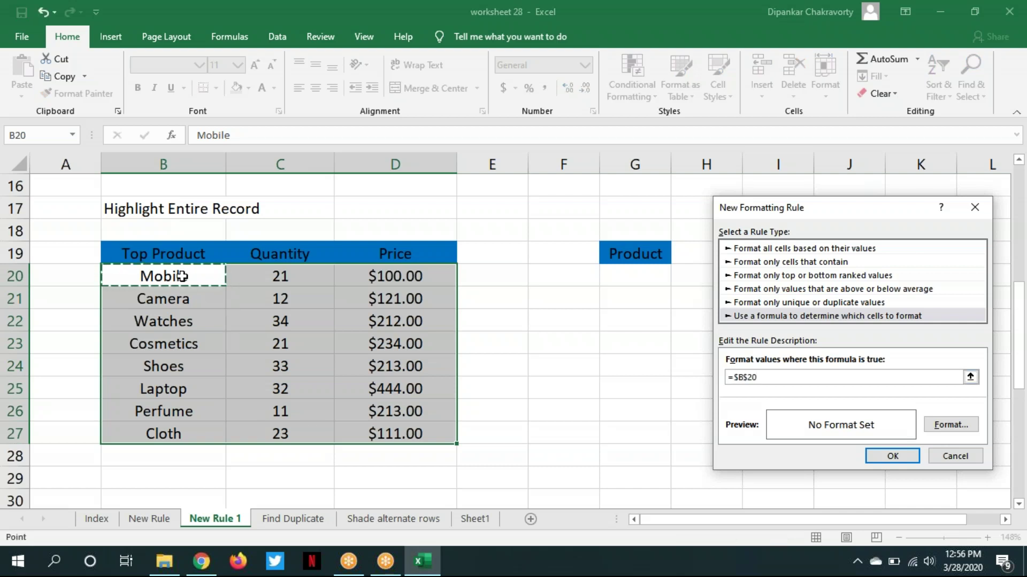
pyautogui.write('=')
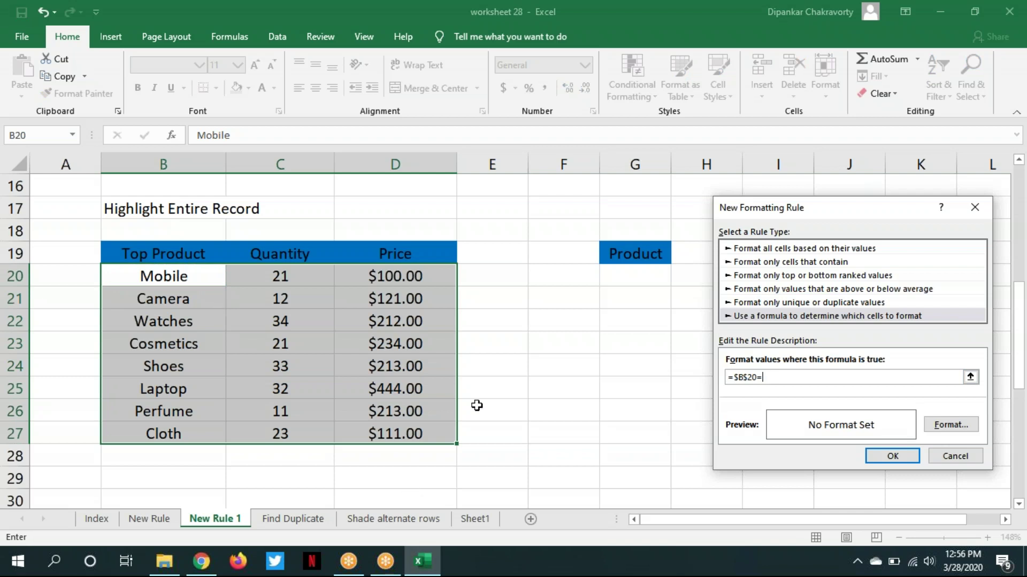
pyautogui.click(644, 281)
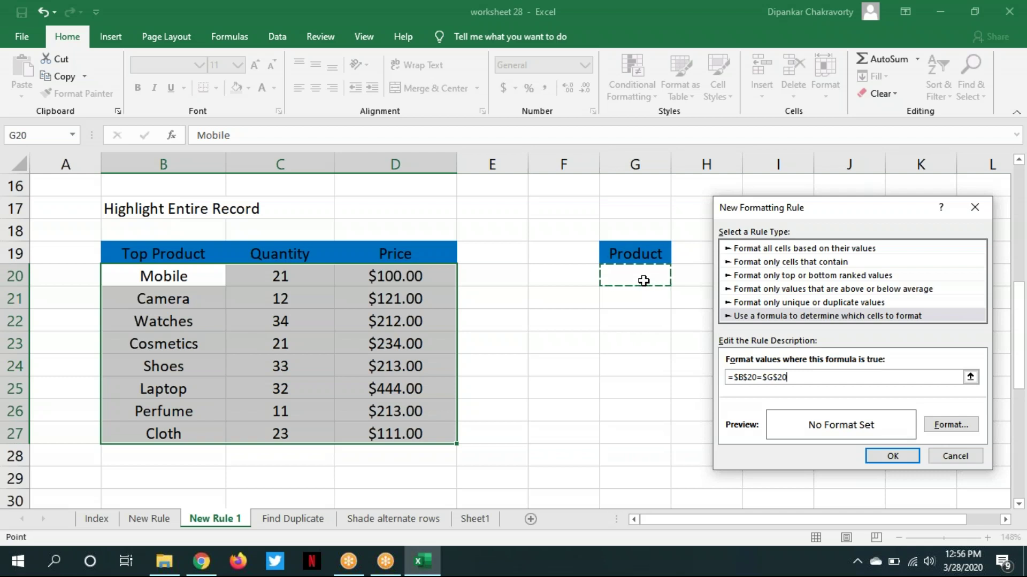
pyautogui.click(747, 378)
pyautogui.press('BackSpace')
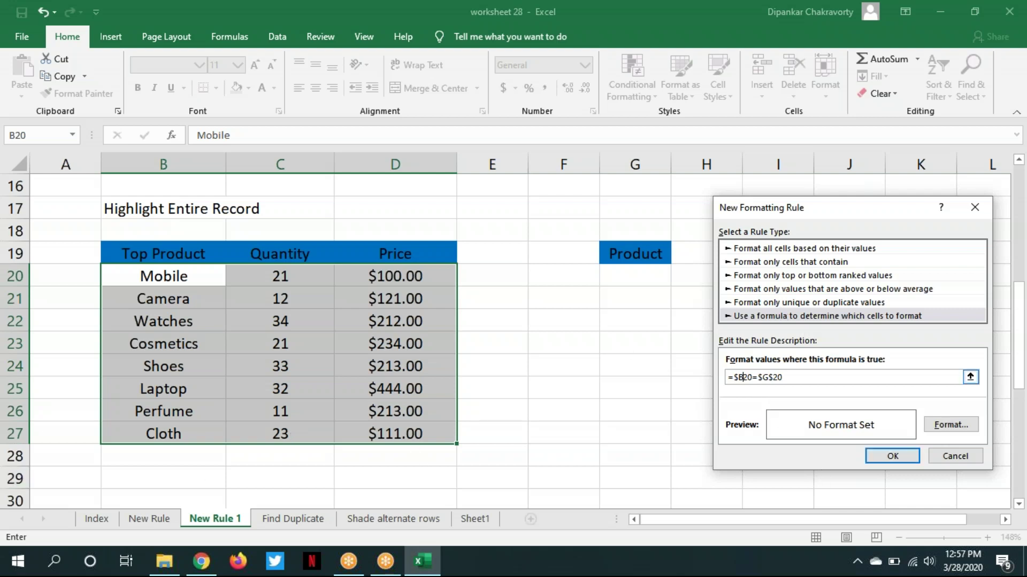
pyautogui.click(892, 457)
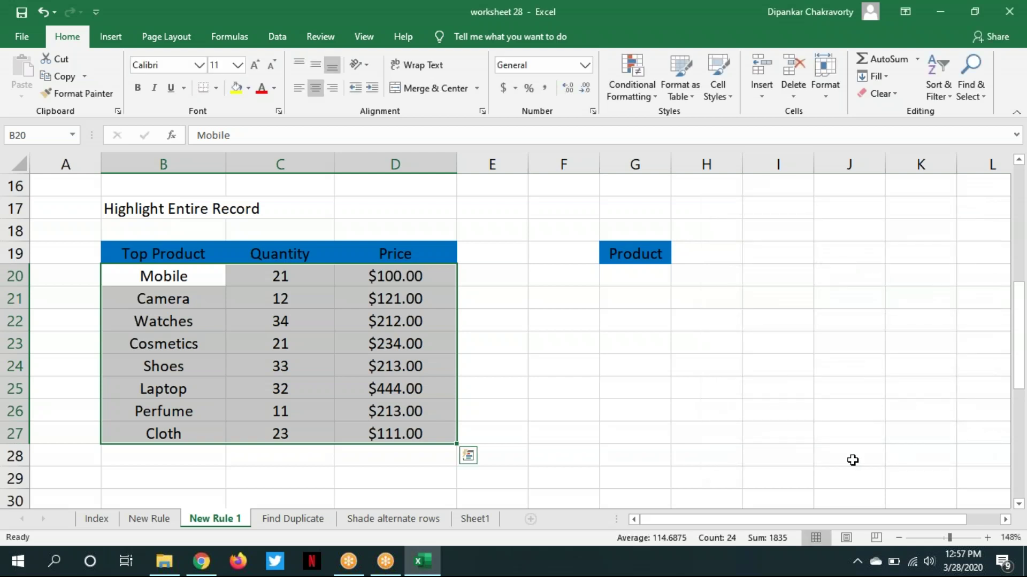
# Edit the saved =$B20=$G$20 rule to use a yellow fill and apply it to B20:D27
pyautogui.click(657, 99)
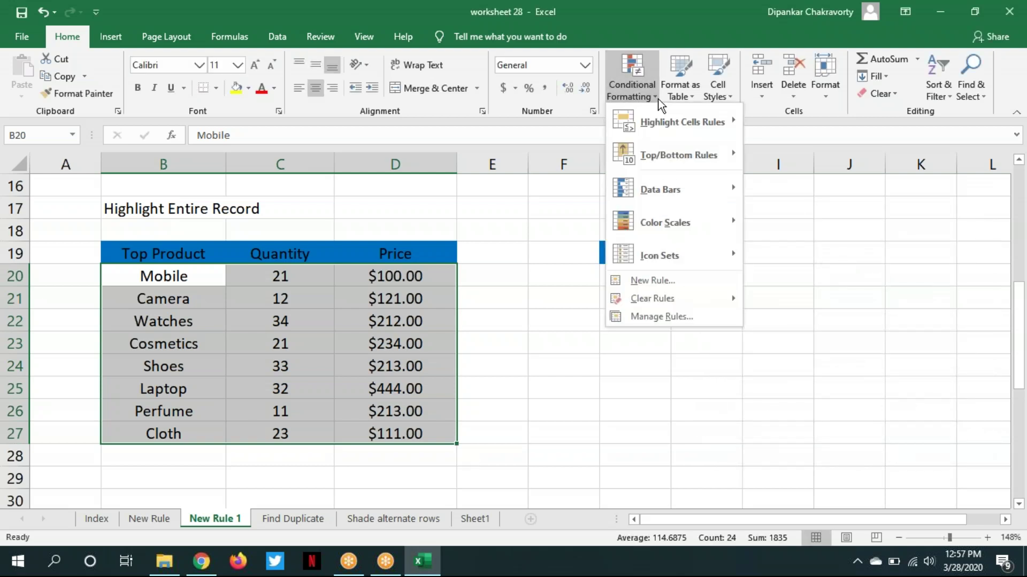
pyautogui.click(681, 322)
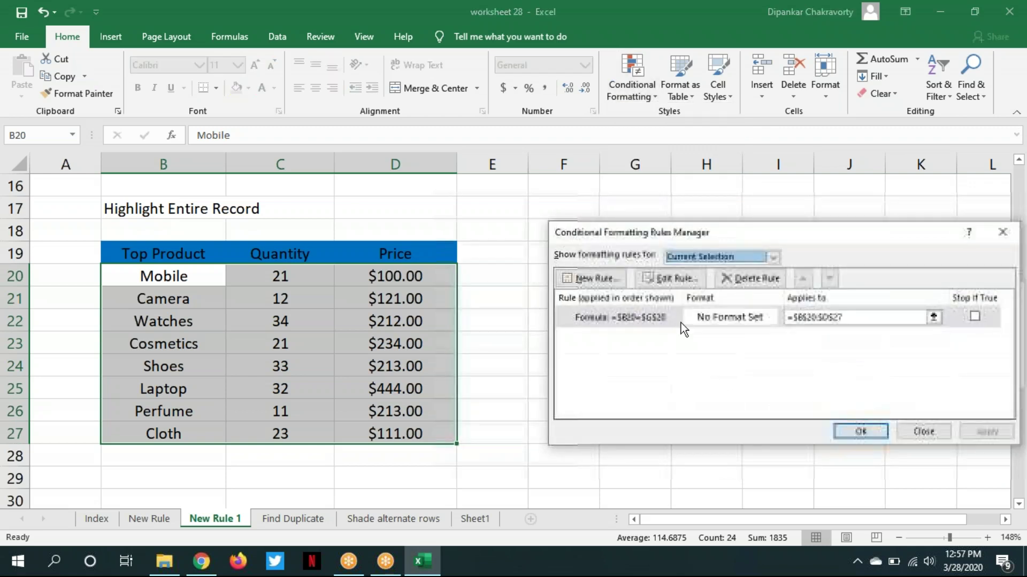
pyautogui.doubleClick(602, 317)
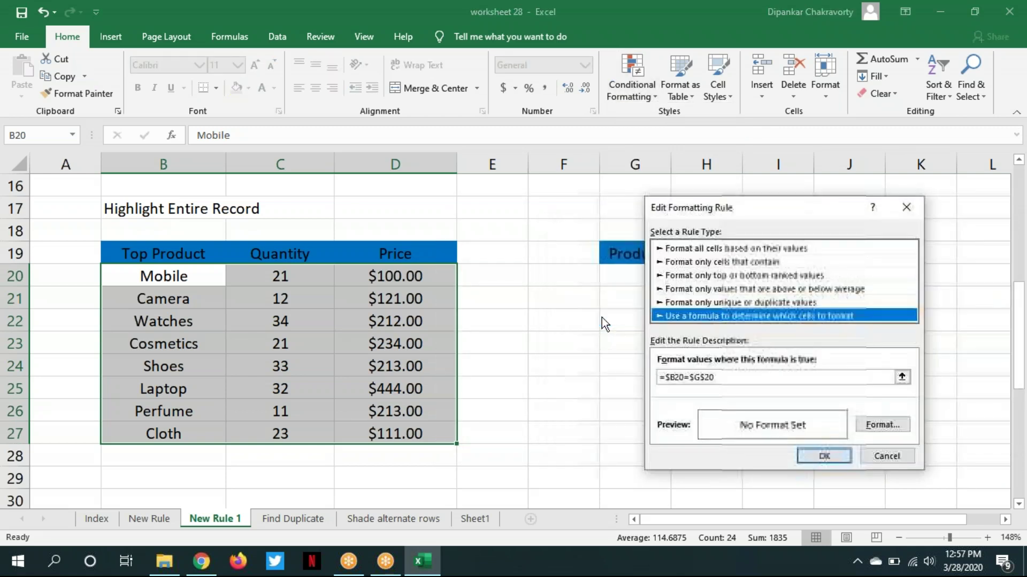
pyautogui.click(883, 423)
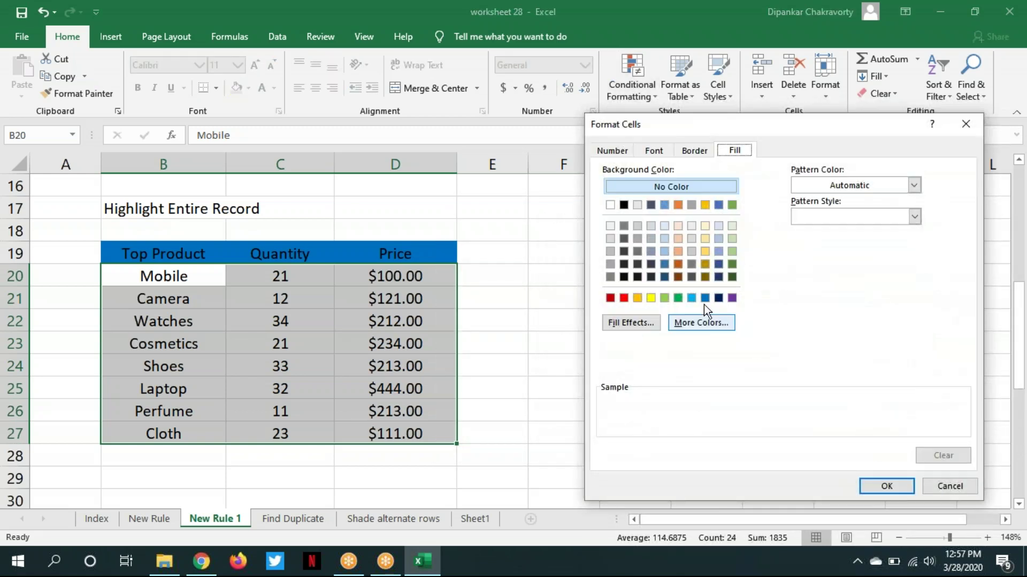
pyautogui.click(650, 299)
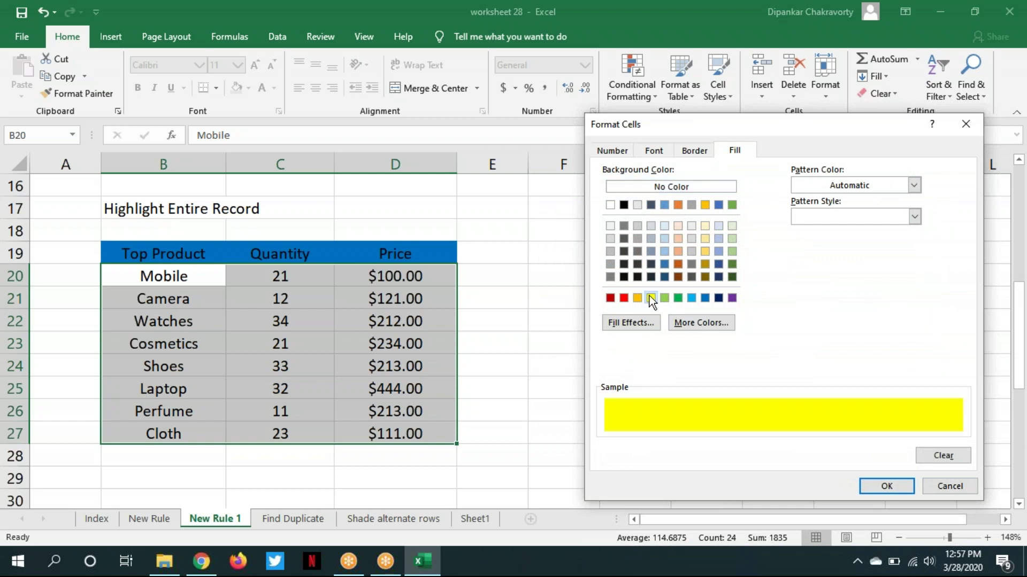
pyautogui.click(887, 489)
pyautogui.click(833, 460)
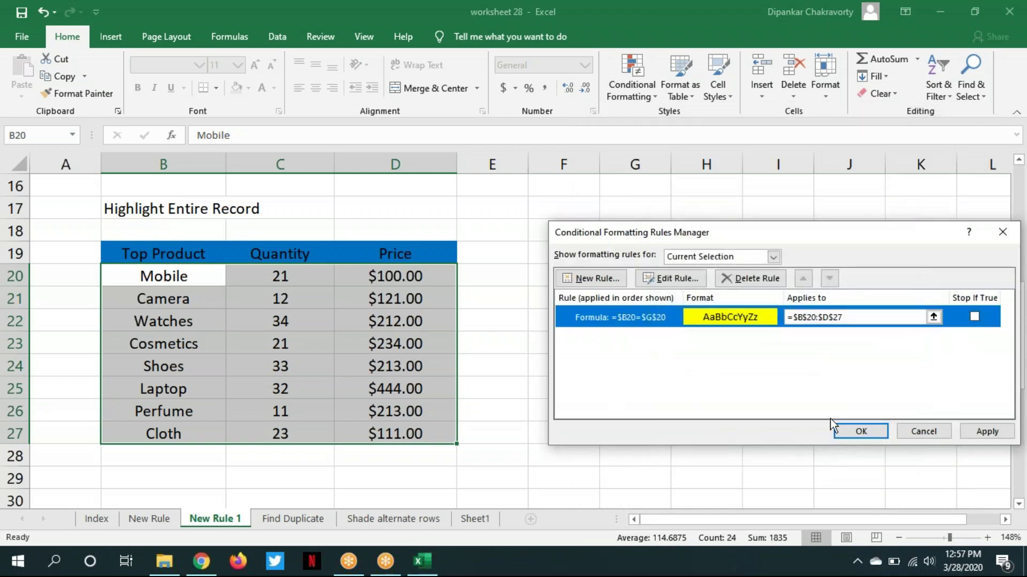
pyautogui.click(870, 433)
# Test the recreated rule by choosing Shoes in the G20 product dropdown
pyautogui.click(687, 350)
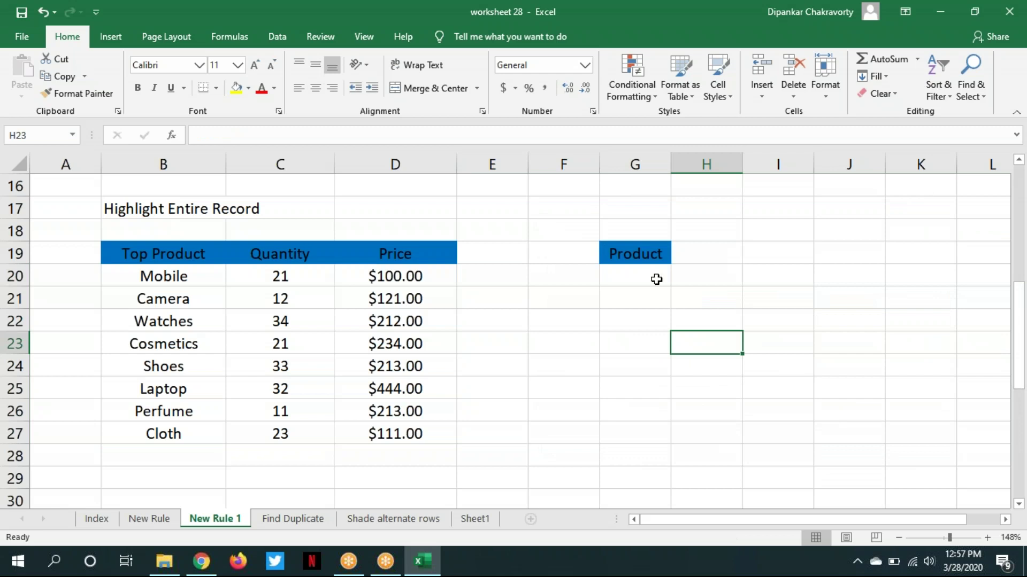
pyautogui.click(657, 279)
pyautogui.click(677, 278)
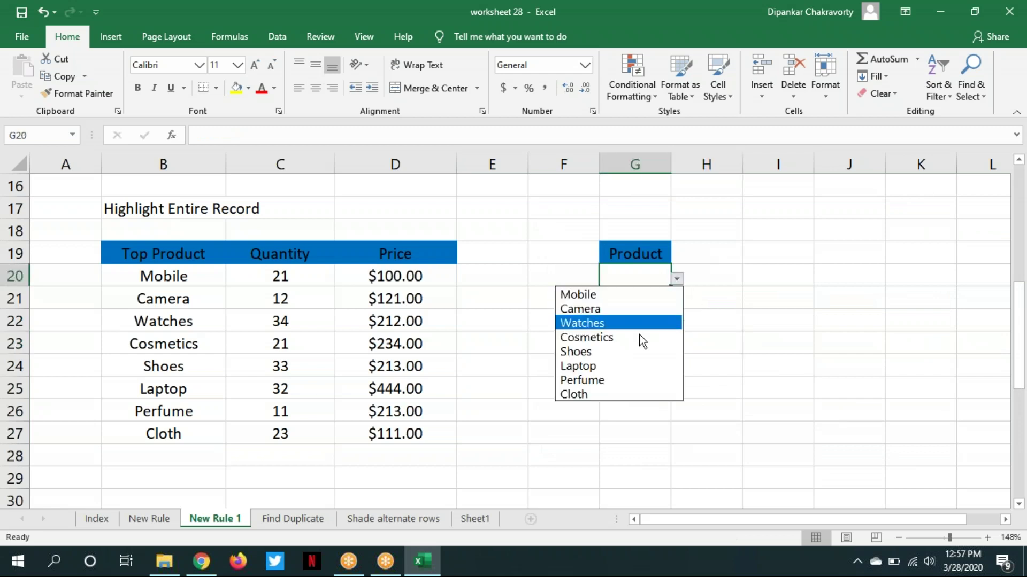
pyautogui.click(631, 352)
pyautogui.click(701, 433)
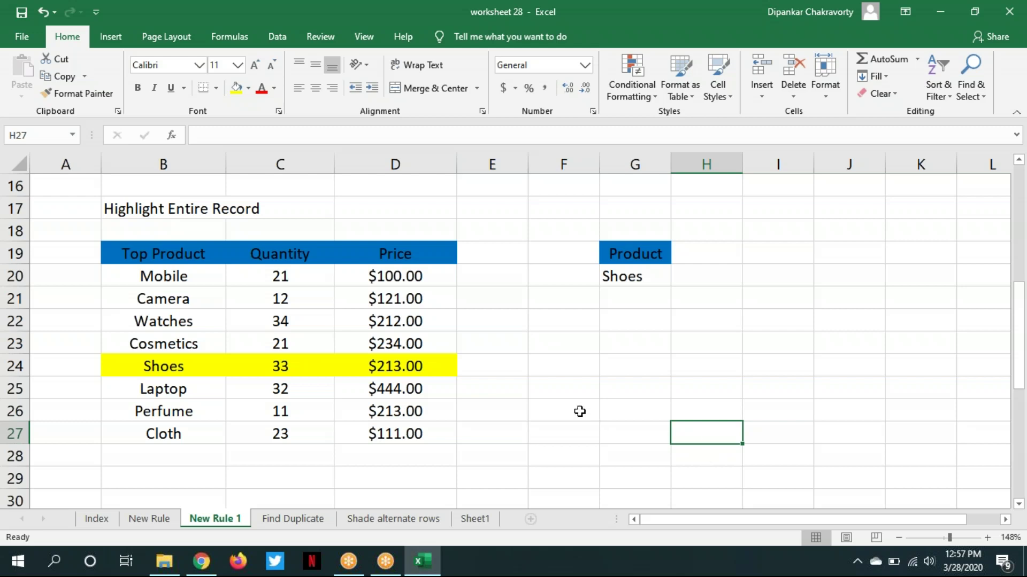
# Examine the product-by-country price table in B35:E43 together with its Product and Country selection cells in G35:H36
pyautogui.scroll(-6, 580, 411)
pyautogui.scroll(1, 599, 396)
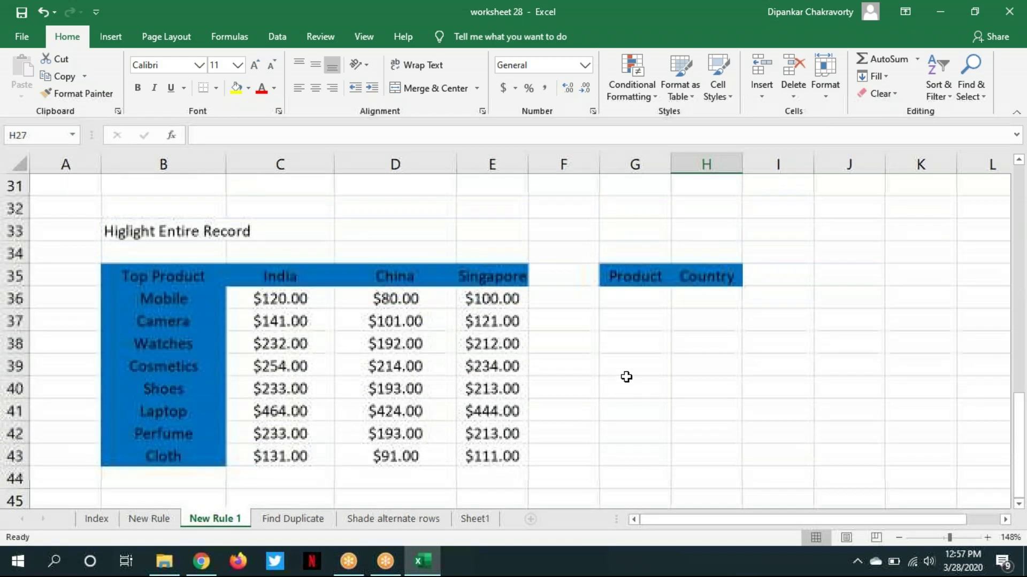
pyautogui.click(621, 294)
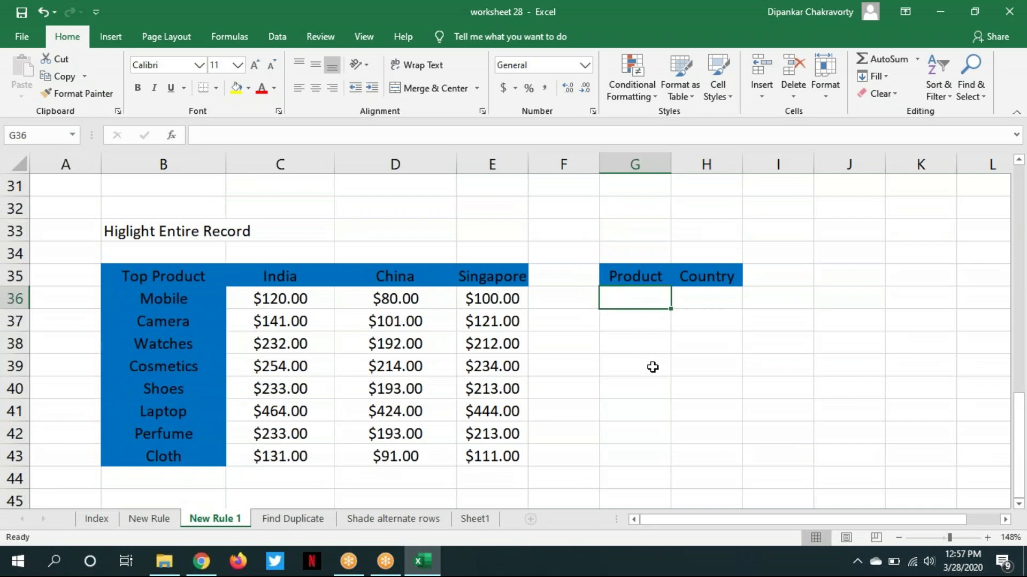
pyautogui.click(702, 290)
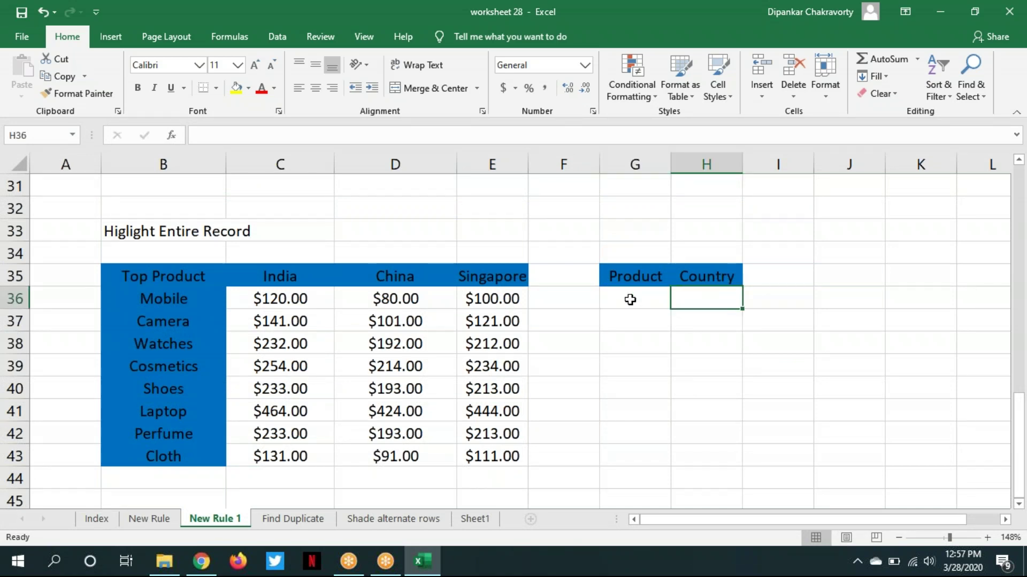
pyautogui.click(630, 298)
pyautogui.moveTo(137, 361); pyautogui.dragTo(609, 368)
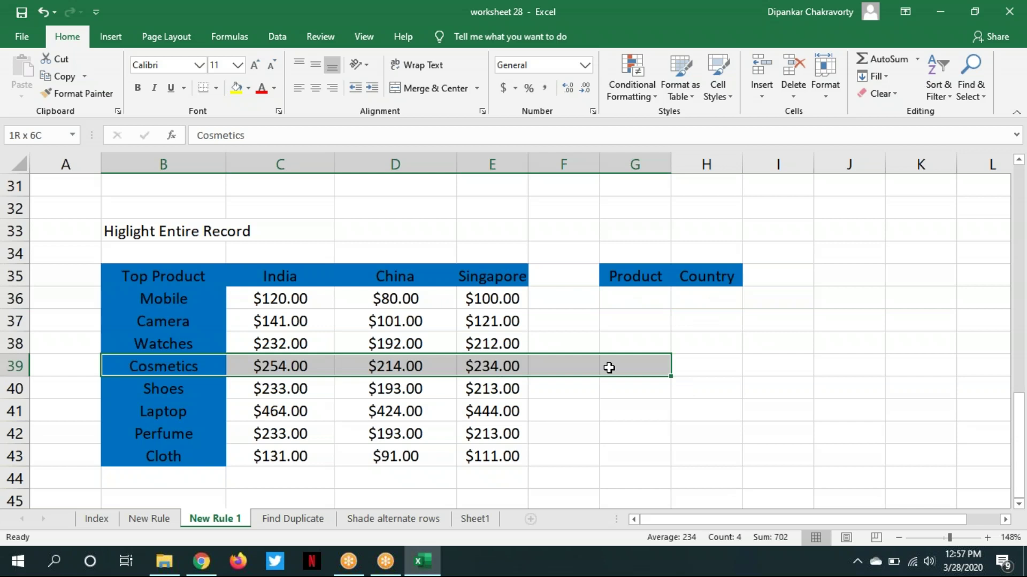
pyautogui.click(717, 277)
pyautogui.moveTo(393, 267); pyautogui.dragTo(389, 454)
pyautogui.click(620, 411)
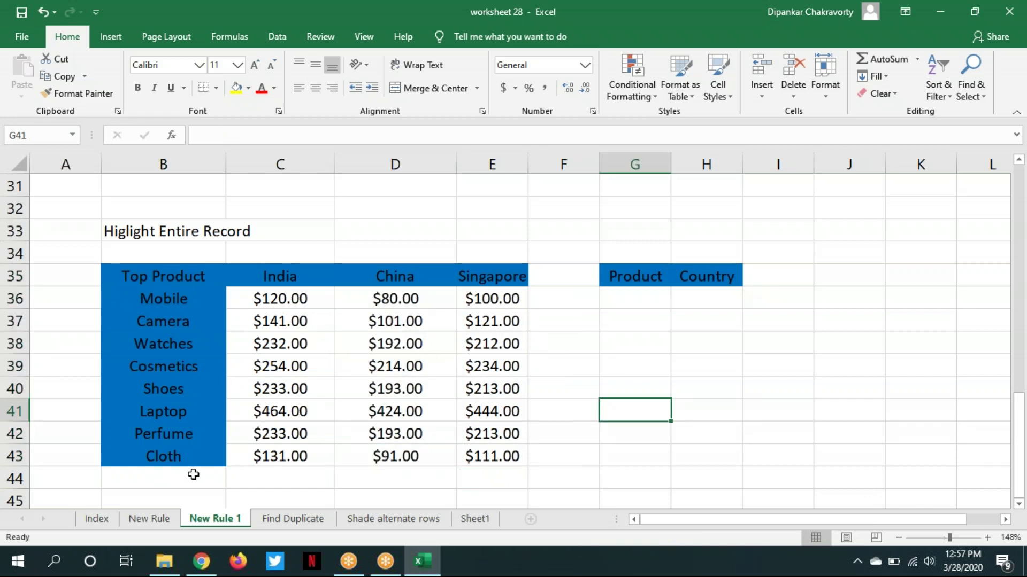
# Move the Code and Score table from A1:B10 of the New Rule sheet to start at G5
pyautogui.click(127, 519)
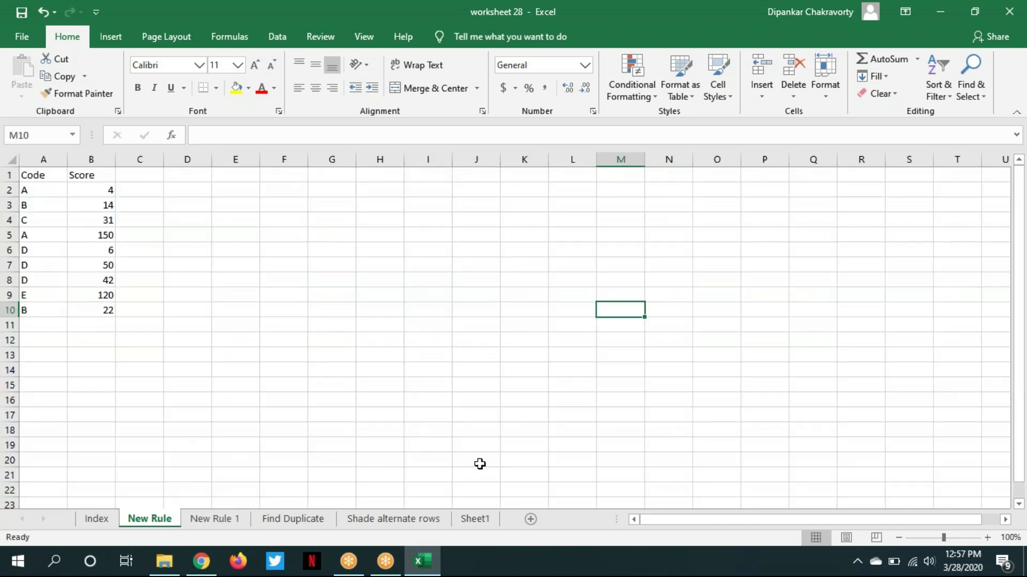
pyautogui.click(327, 417)
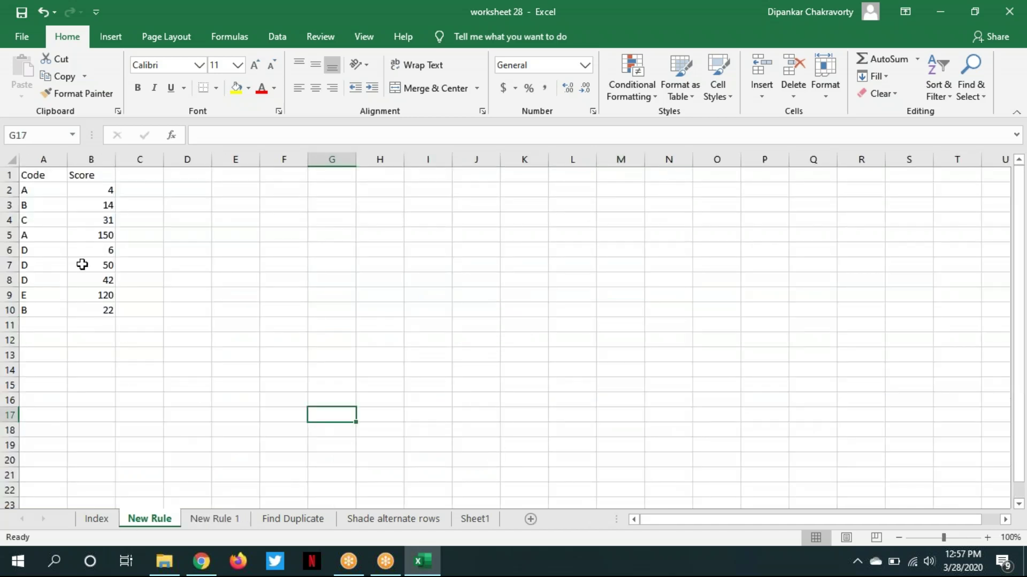
pyautogui.moveTo(32, 173); pyautogui.dragTo(107, 310)
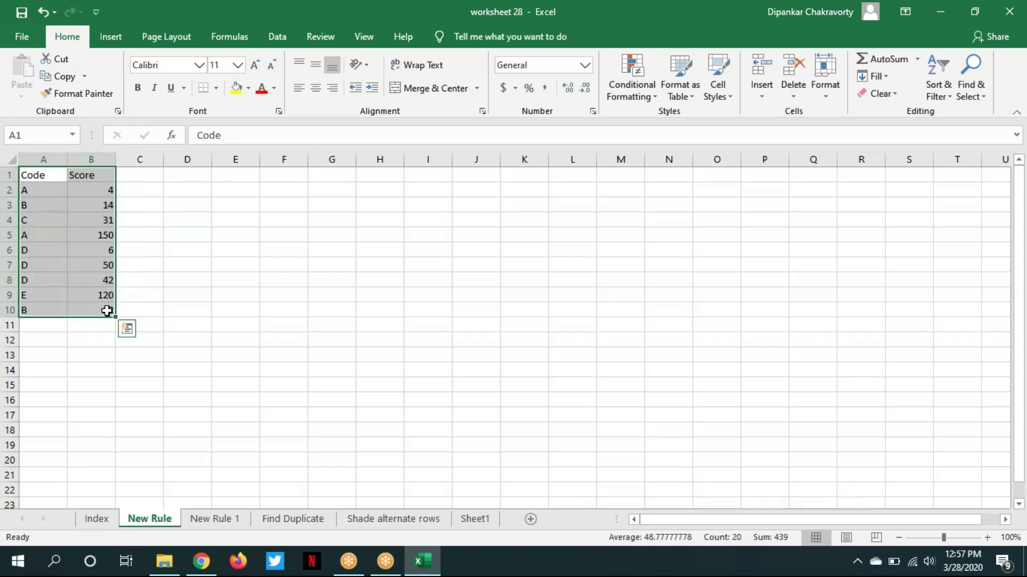
pyautogui.hotkey('ctrl', 'c')
pyautogui.click(337, 236)
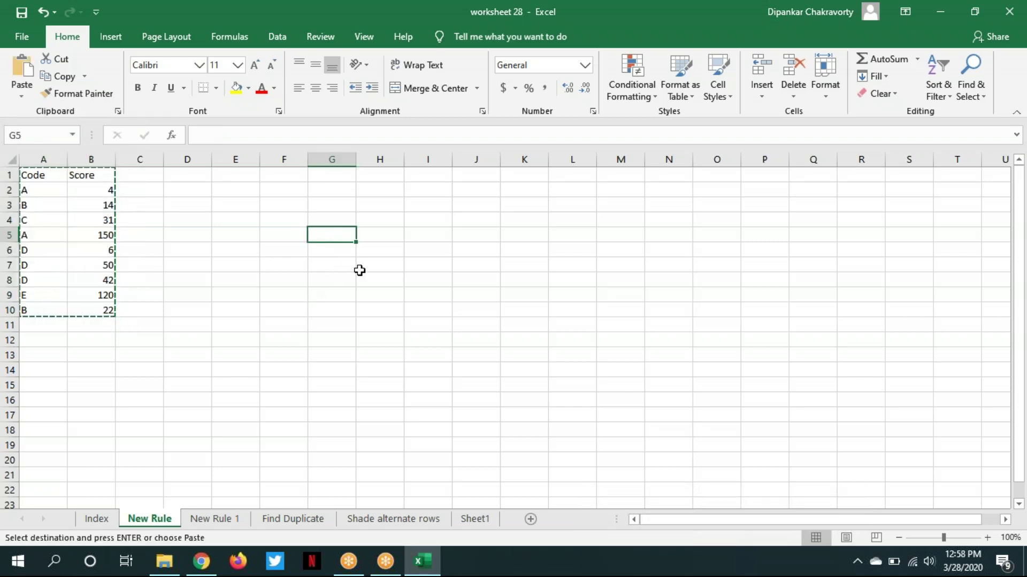
pyautogui.hotkey('ctrl', 'v')
pyautogui.click(470, 368)
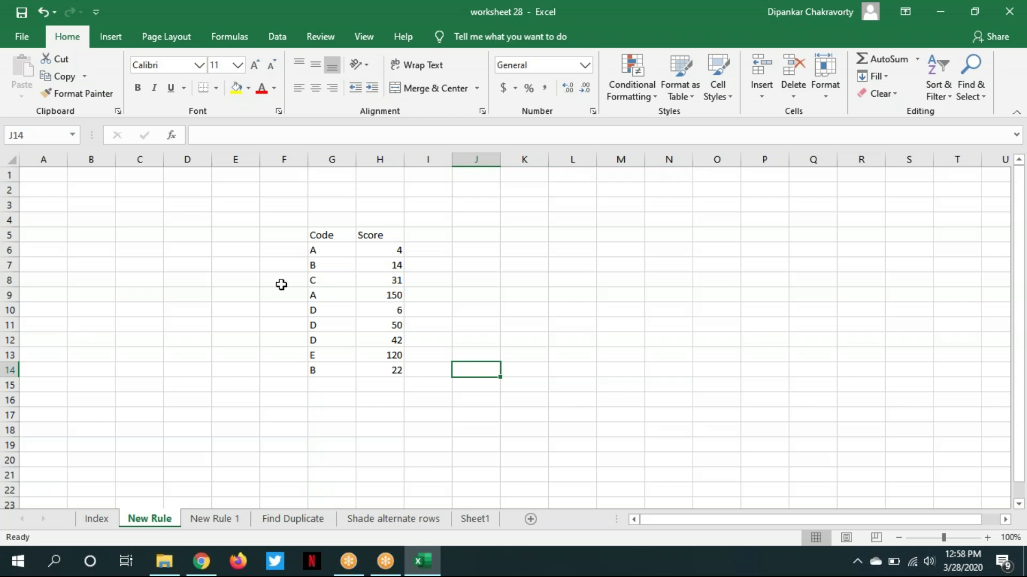
# Examine the codes and scores in the relocated table in G5:H14
pyautogui.click(341, 236)
pyautogui.moveTo(341, 236); pyautogui.dragTo(384, 365)
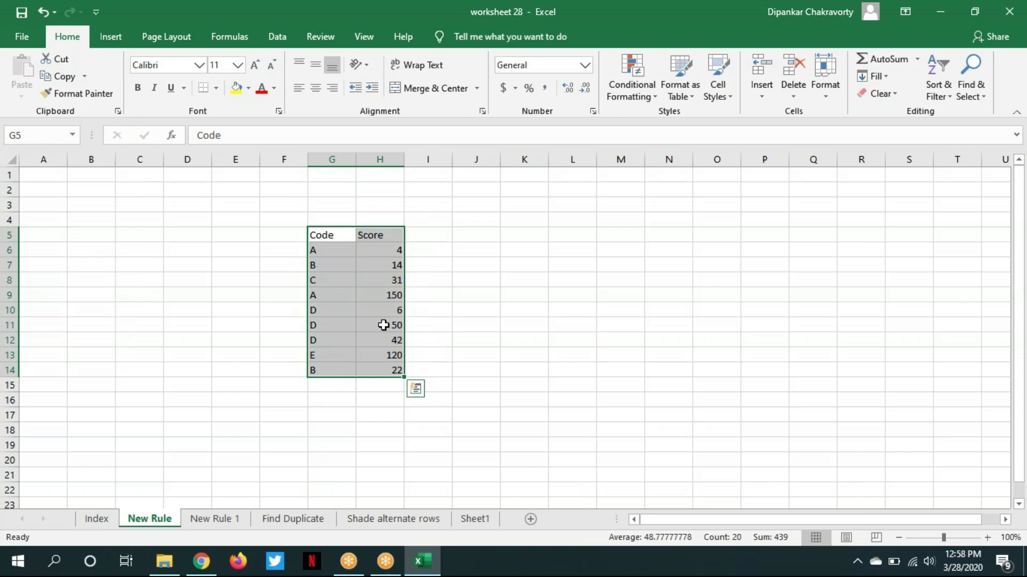
pyautogui.click(465, 263)
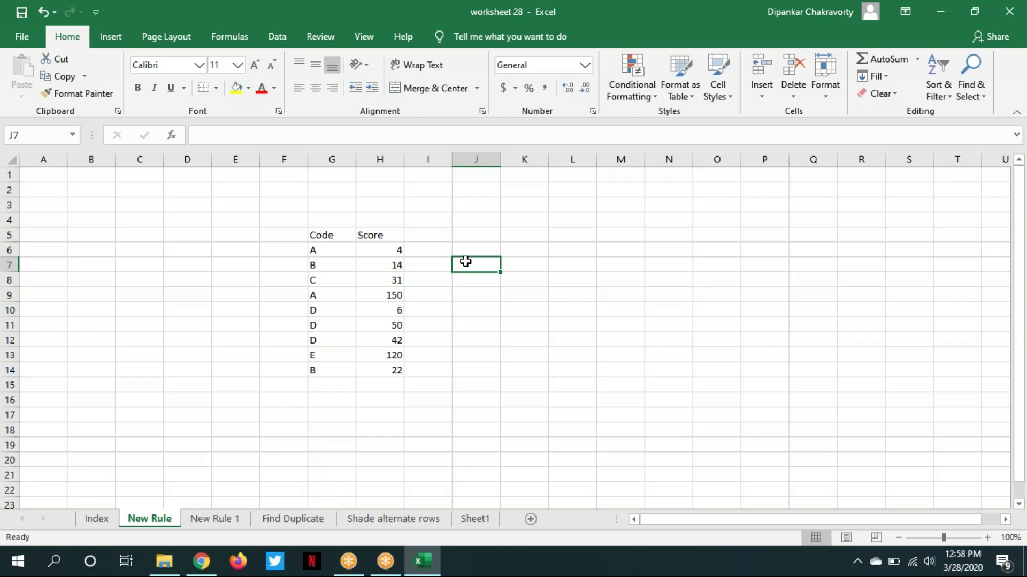
pyautogui.click(331, 248)
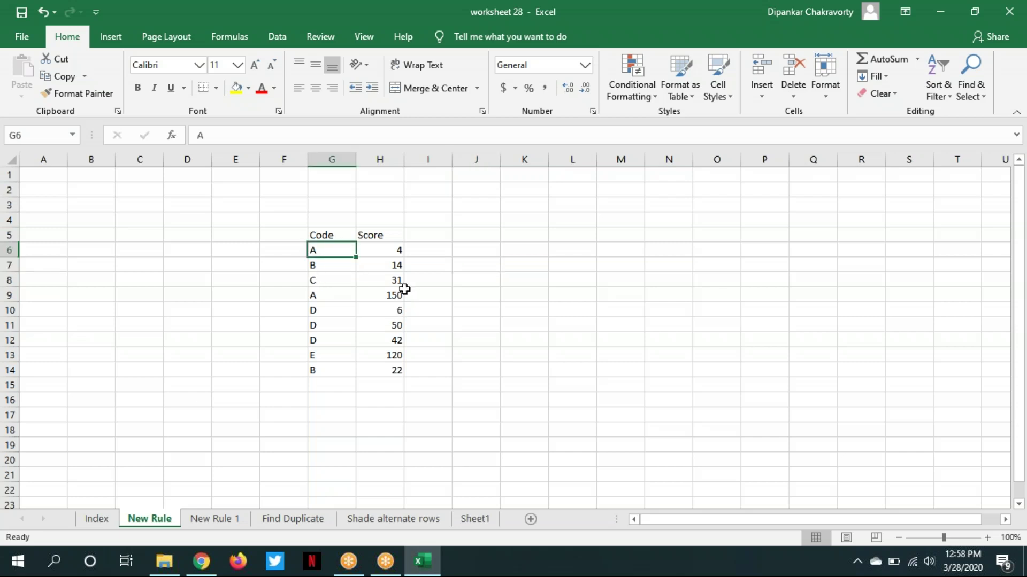
pyautogui.click(401, 293)
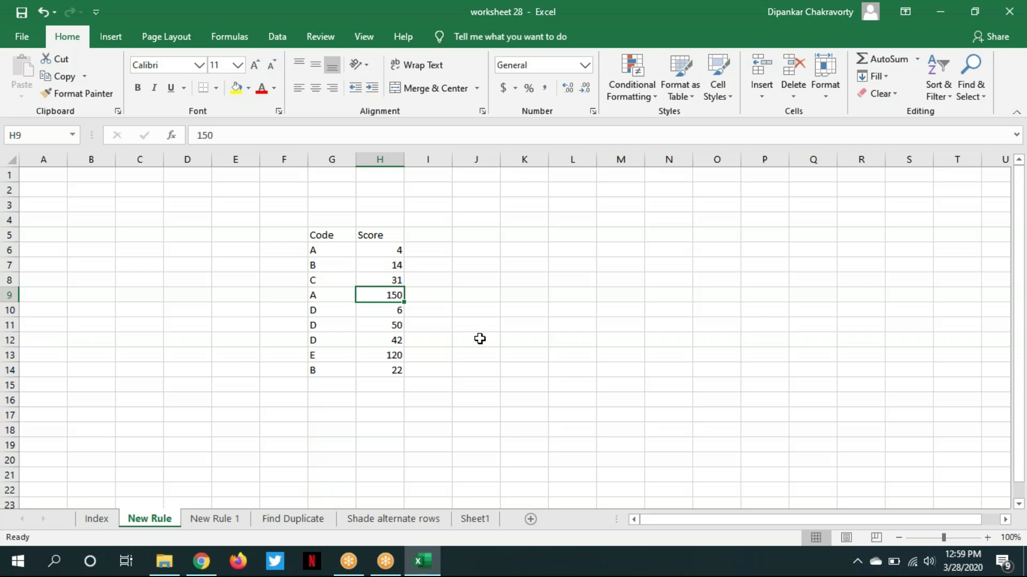
# Highlight duplicate values in A1:C10 of the Find Duplicate sheet with Light Red Fill with Dark Red Text, and undo the formatting
pyautogui.click(317, 521)
pyautogui.moveTo(34, 175); pyautogui.dragTo(159, 314)
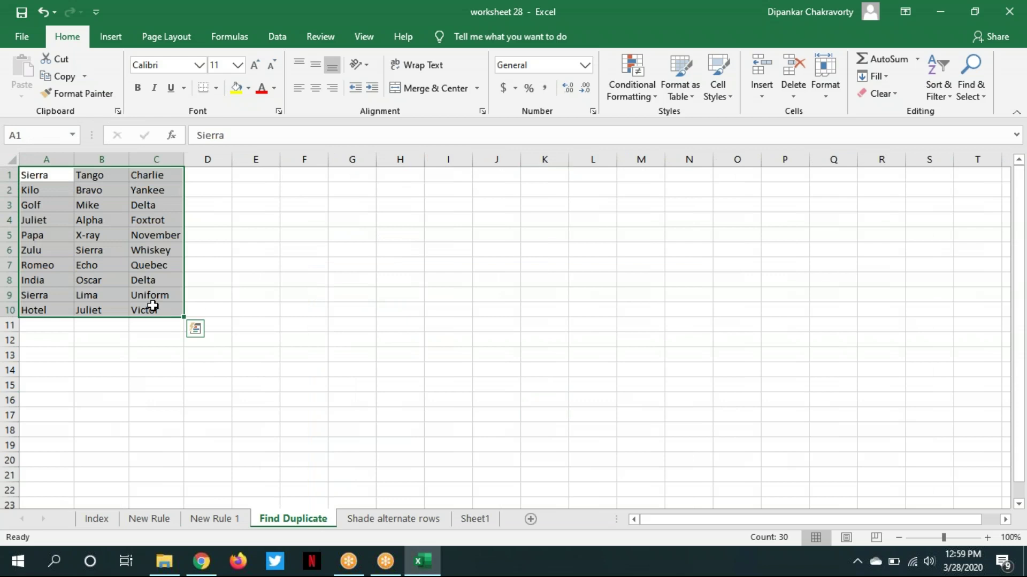
pyautogui.click(656, 99)
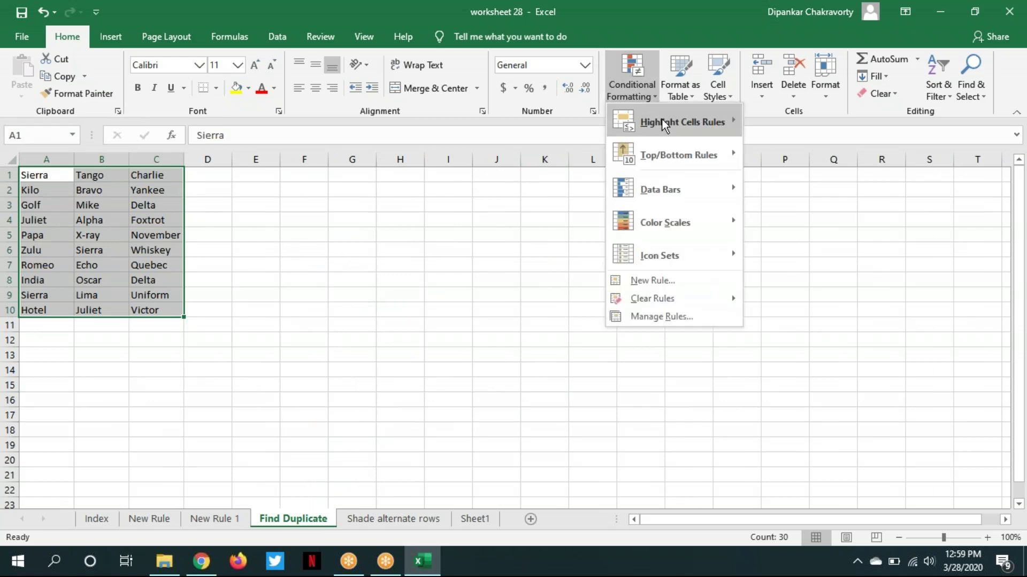
pyautogui.moveTo(662, 119)
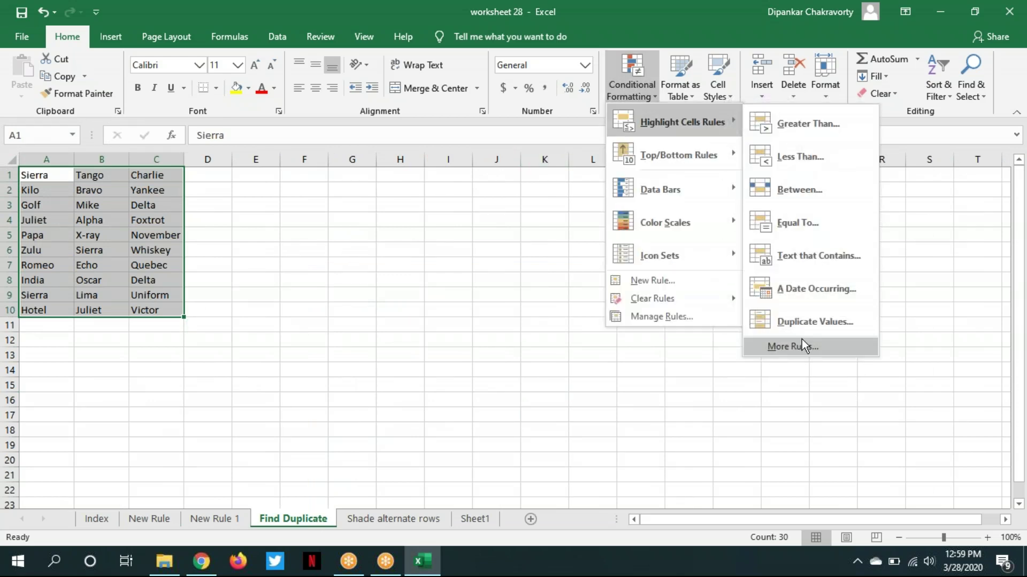
pyautogui.click(804, 324)
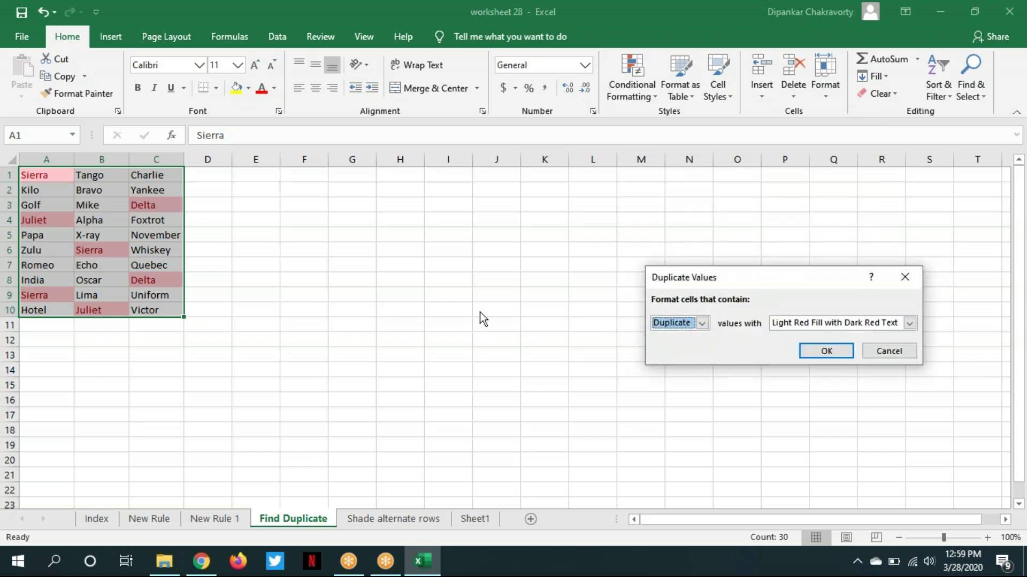
pyautogui.click(827, 351)
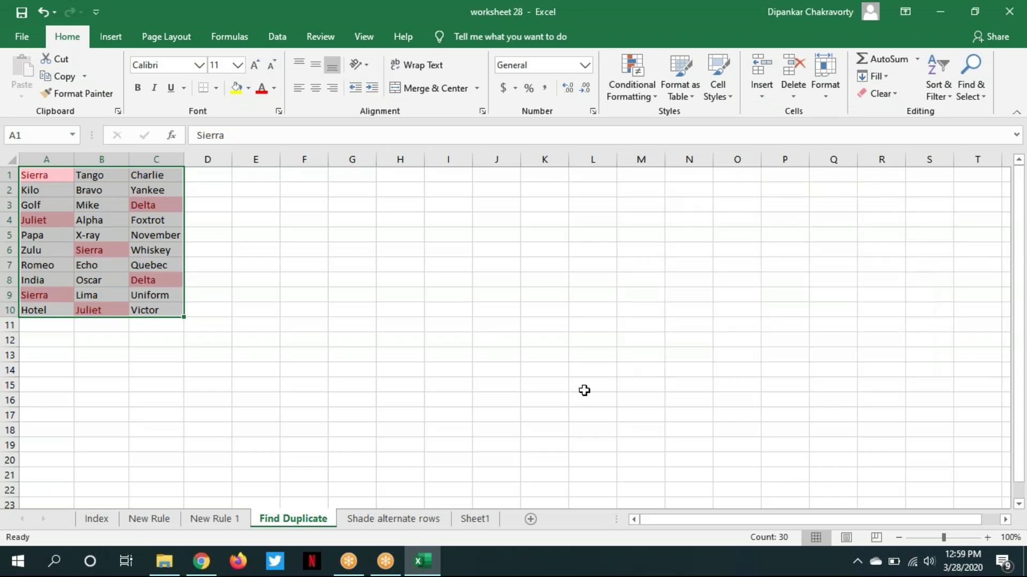
pyautogui.hotkey('ctrl', 'z')
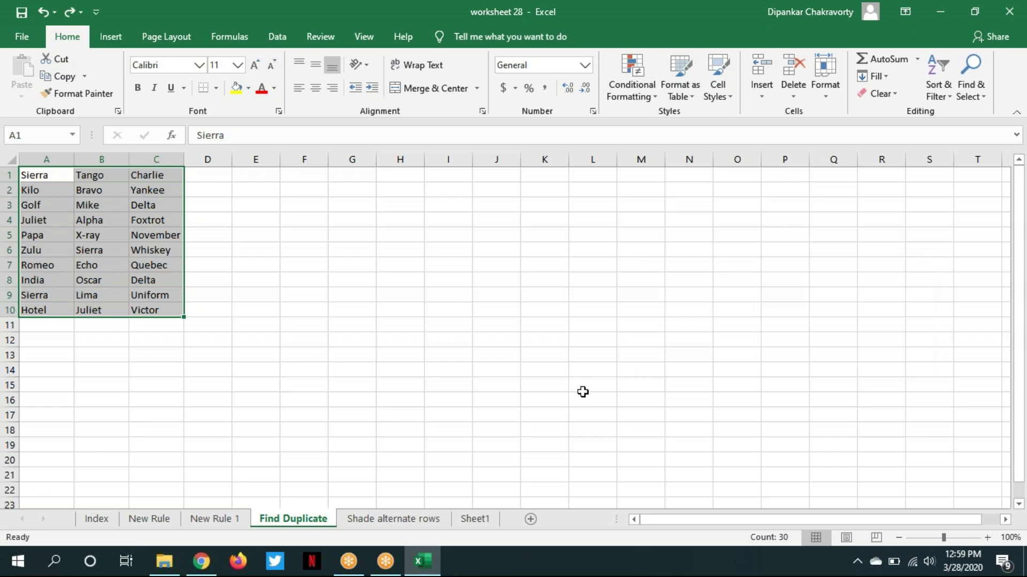
# Reapply the light red duplicate-value highlighting to A1:C10 and undo it again
pyautogui.click(656, 98)
pyautogui.moveTo(714, 131)
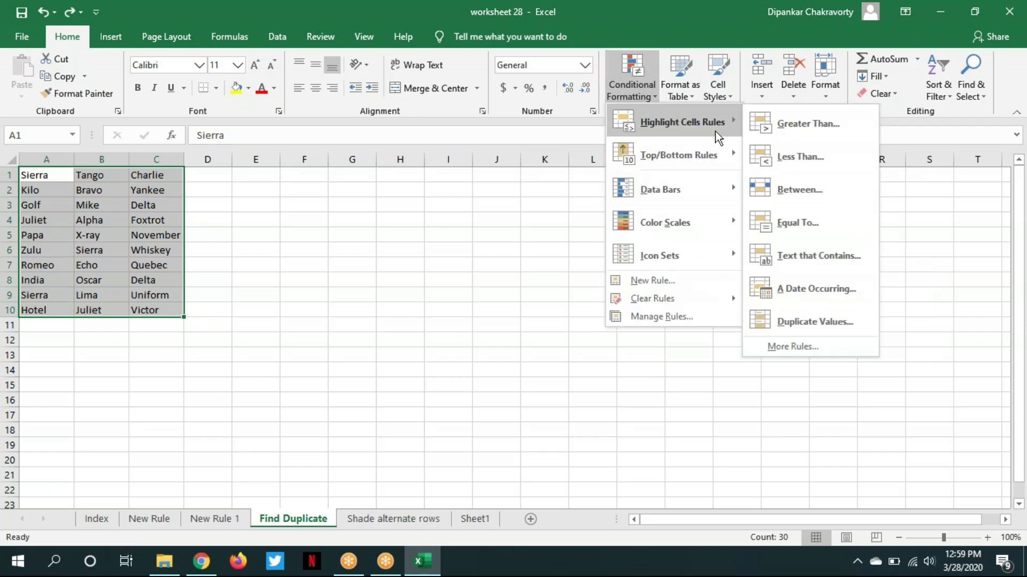
pyautogui.click(822, 323)
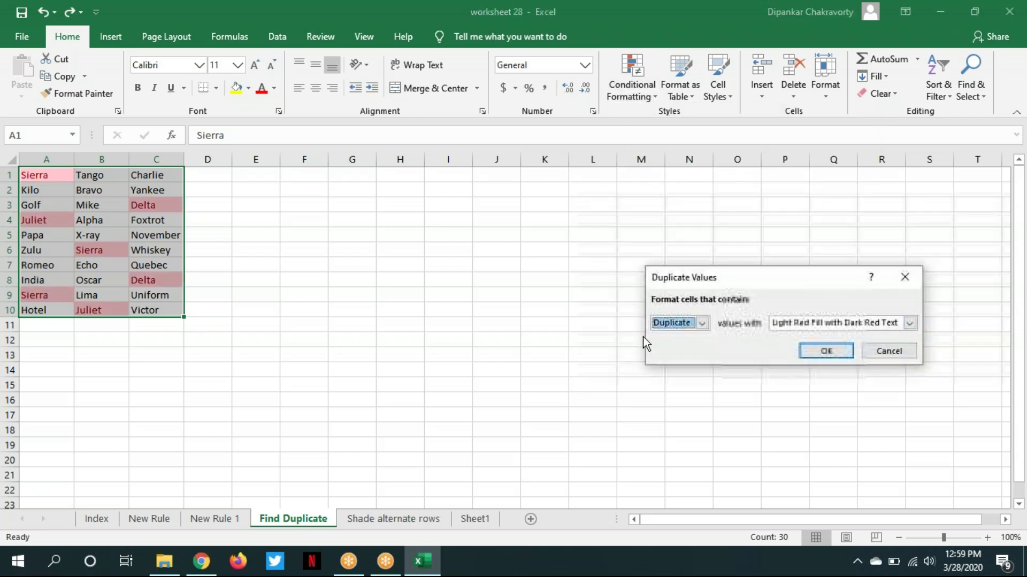
pyautogui.click(824, 351)
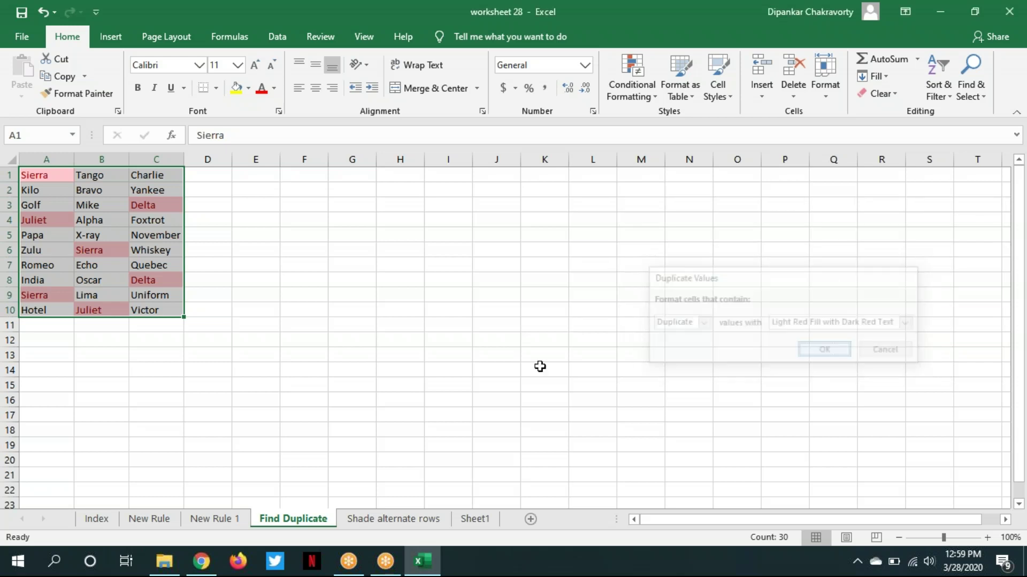
pyautogui.hotkey('ctrl', 'z')
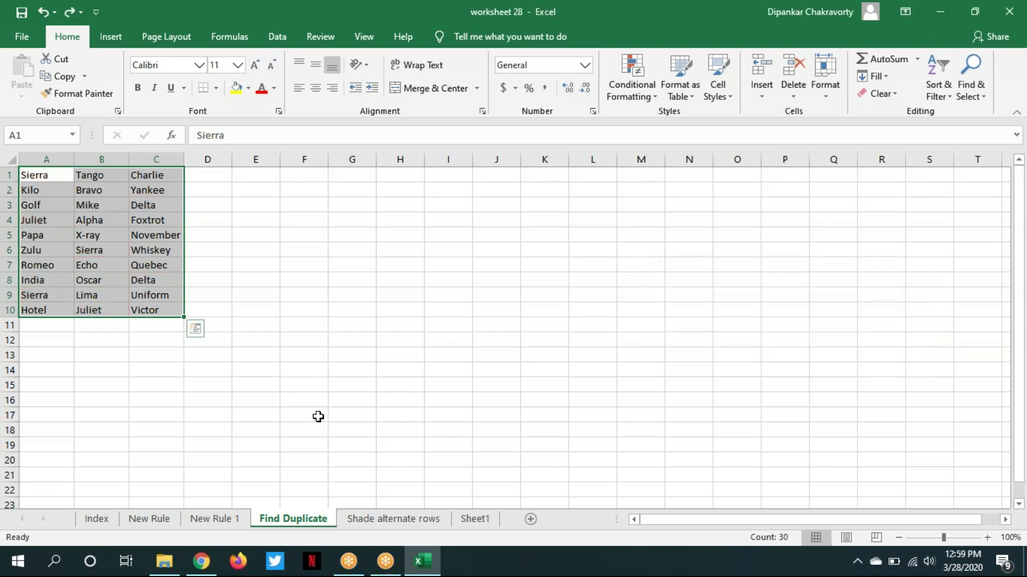
# Start a formula-based conditional formatting rule for the codes in G6:G14 of the New Rule sheet
pyautogui.click(140, 521)
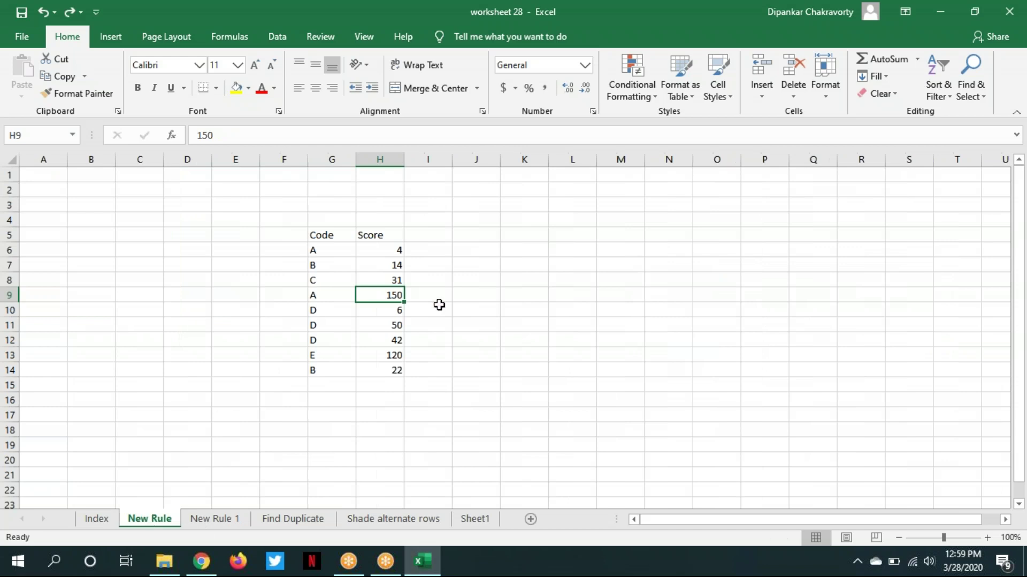
pyautogui.click(490, 324)
pyautogui.moveTo(337, 250); pyautogui.dragTo(331, 371)
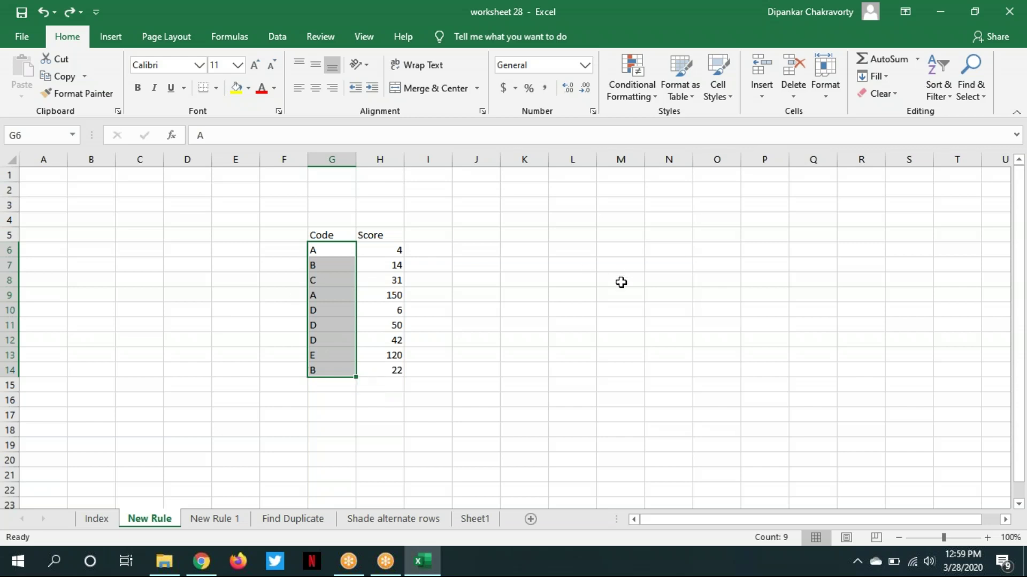
pyautogui.click(655, 97)
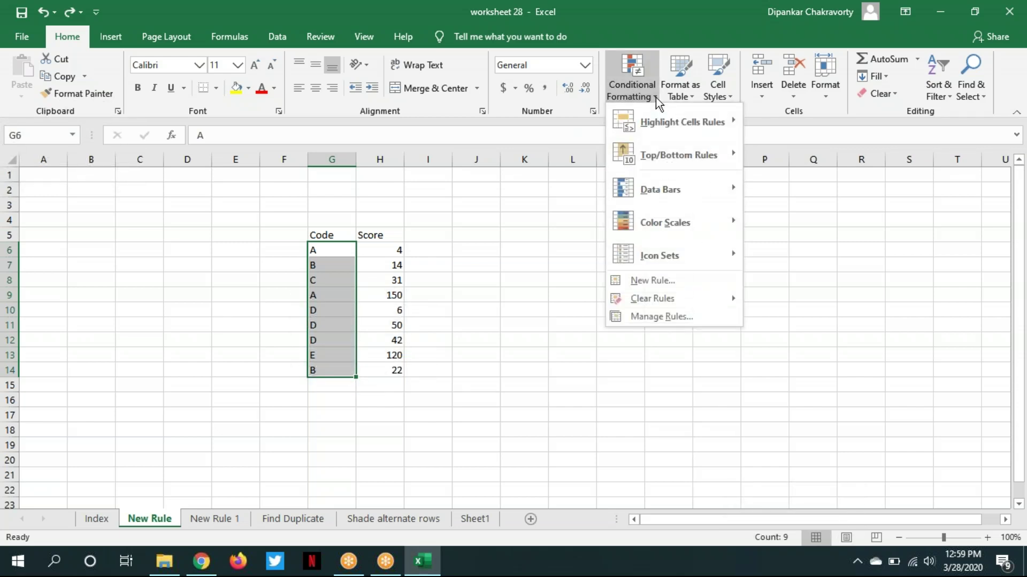
pyautogui.click(670, 283)
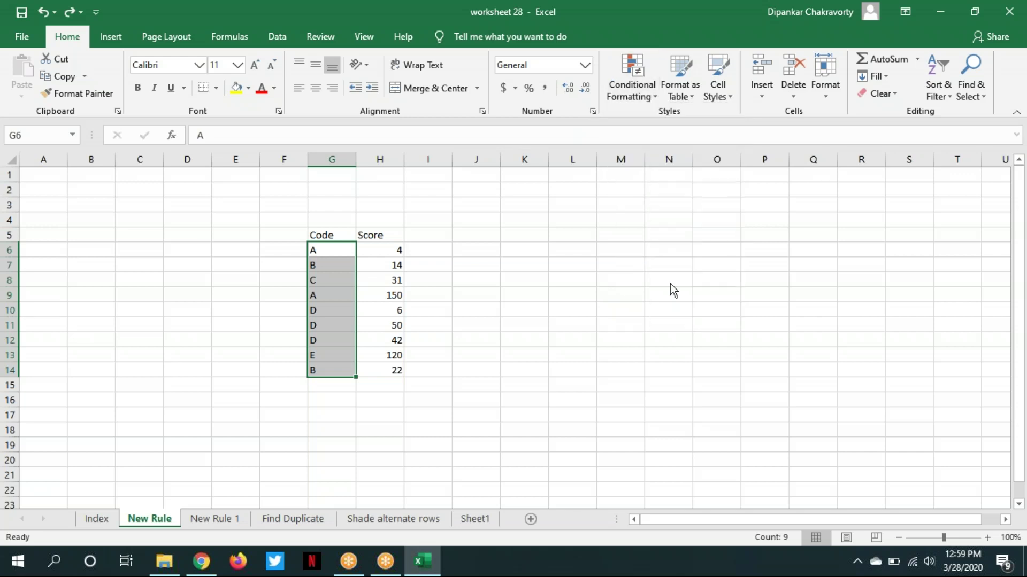
pyautogui.click(658, 301)
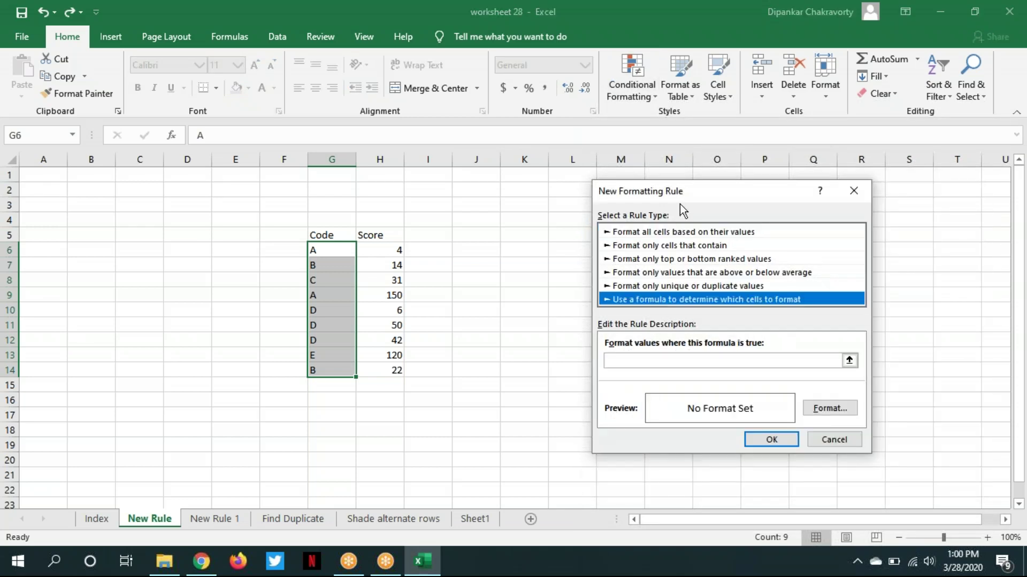
pyautogui.moveTo(673, 196); pyautogui.dragTo(671, 153)
pyautogui.click(629, 317)
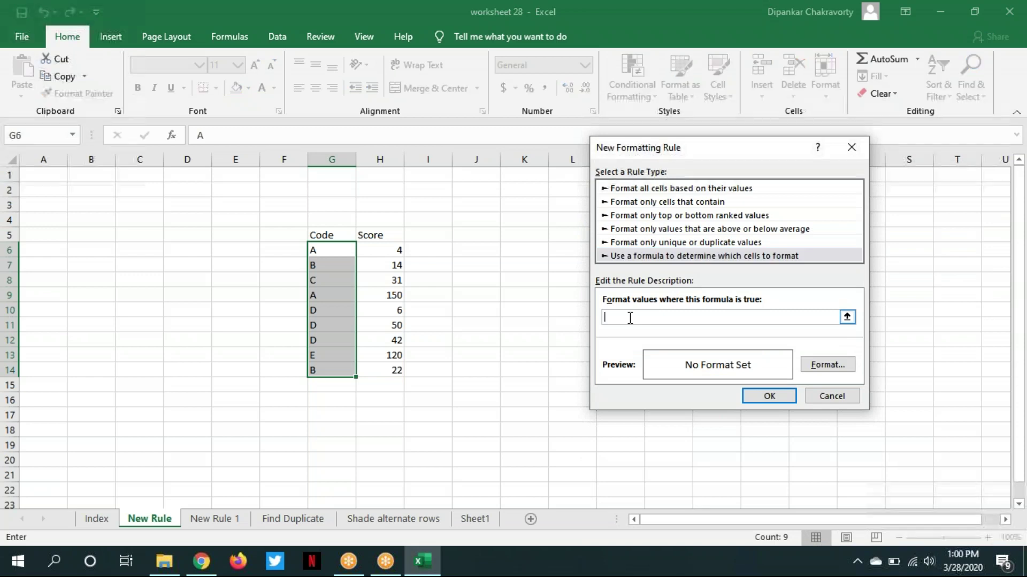
# Enter =AND(G6="A",H6>100) as the rule's formula, using relative references for both cells
pyautogui.write('=')
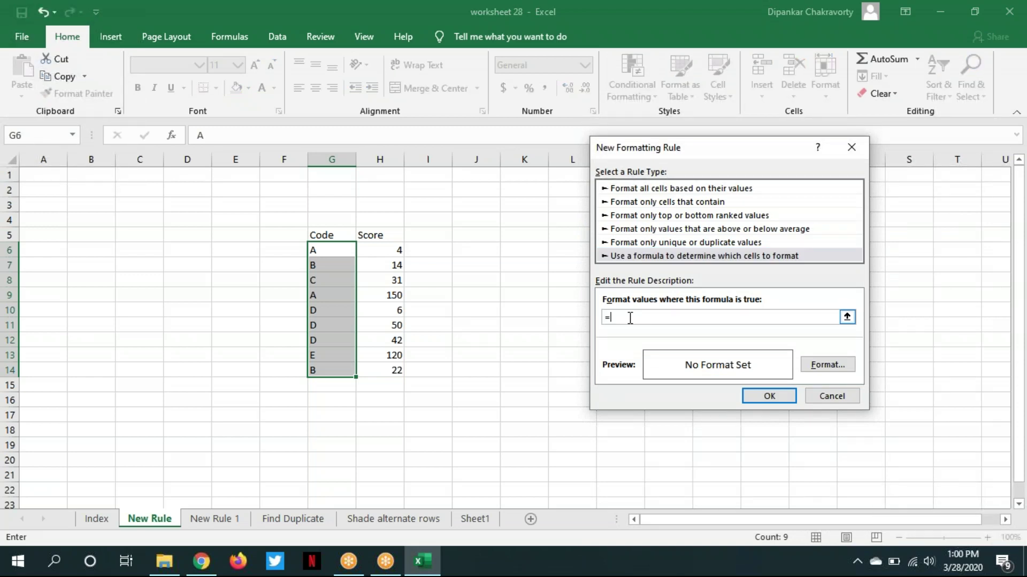
pyautogui.write('AND(')
pyautogui.click(331, 251)
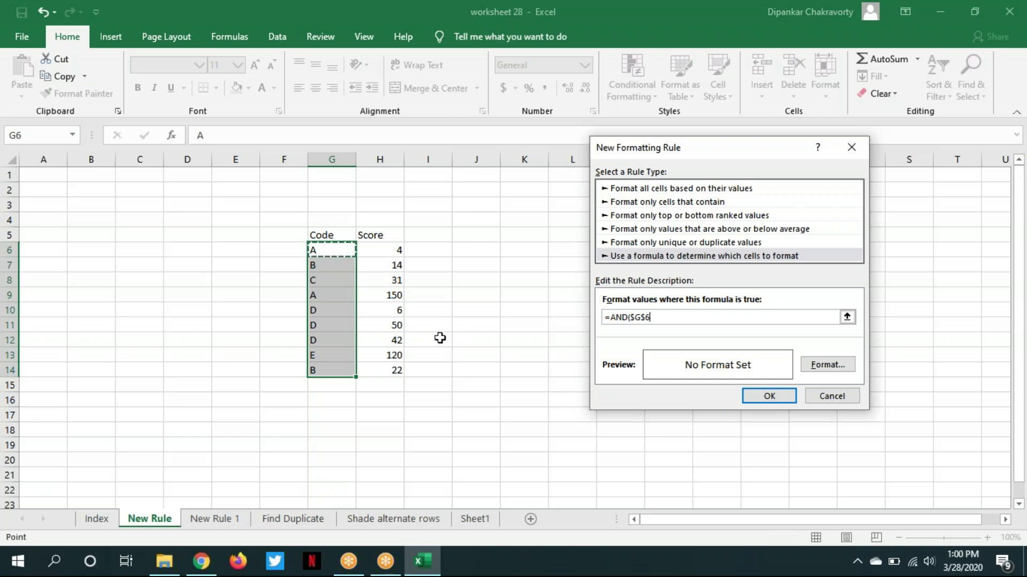
pyautogui.write('="A",')
pyautogui.click(633, 318)
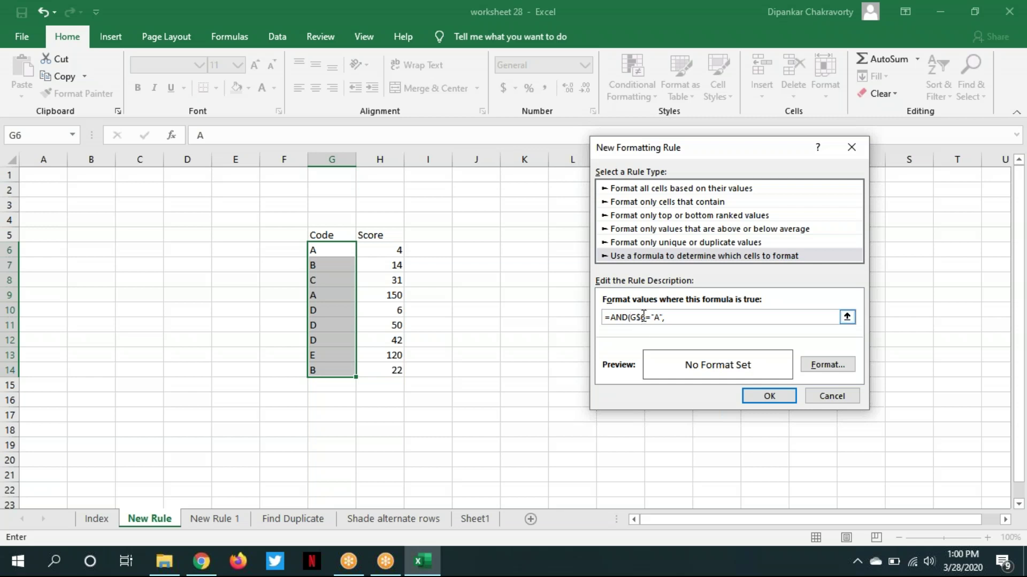
pyautogui.click(644, 317)
pyautogui.press('BackSpace')
pyautogui.click(387, 250)
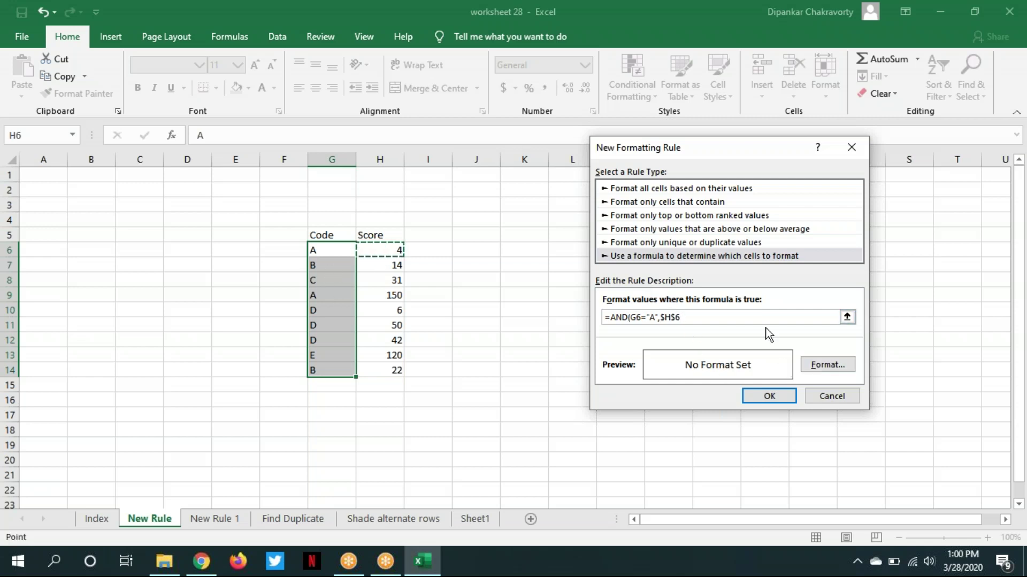
pyautogui.write('>100')
pyautogui.click(672, 320)
pyautogui.press('BackSpace')
# Give the AND-formula rule a yellow fill and save it for G6:G14
pyautogui.click(828, 364)
pyautogui.click(651, 298)
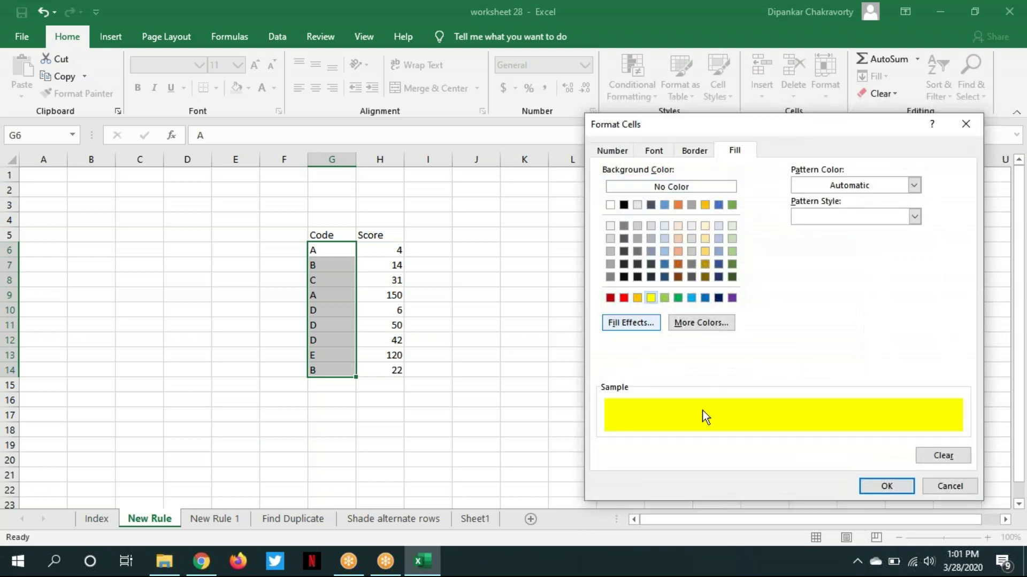
pyautogui.click(883, 487)
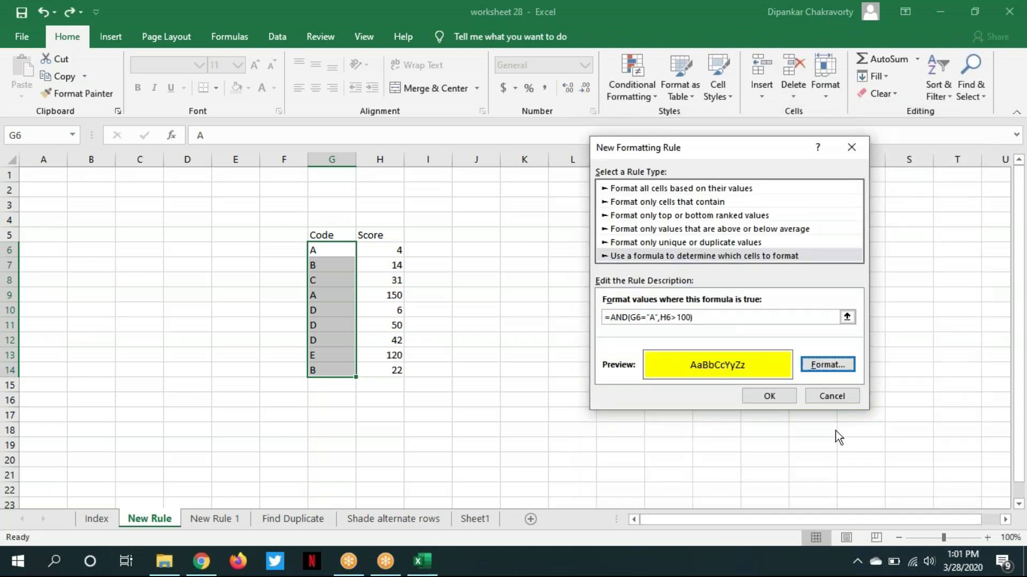
pyautogui.click(772, 392)
pyautogui.click(583, 398)
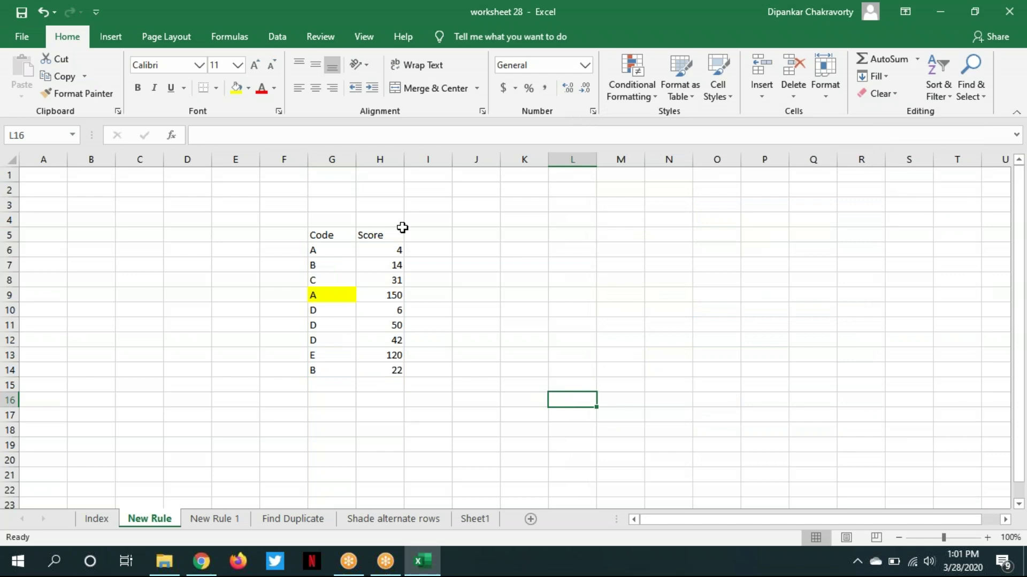
# Test the rule by setting the score in H6 to 112, and select the code in G13
pyautogui.click(394, 249)
pyautogui.write('112')
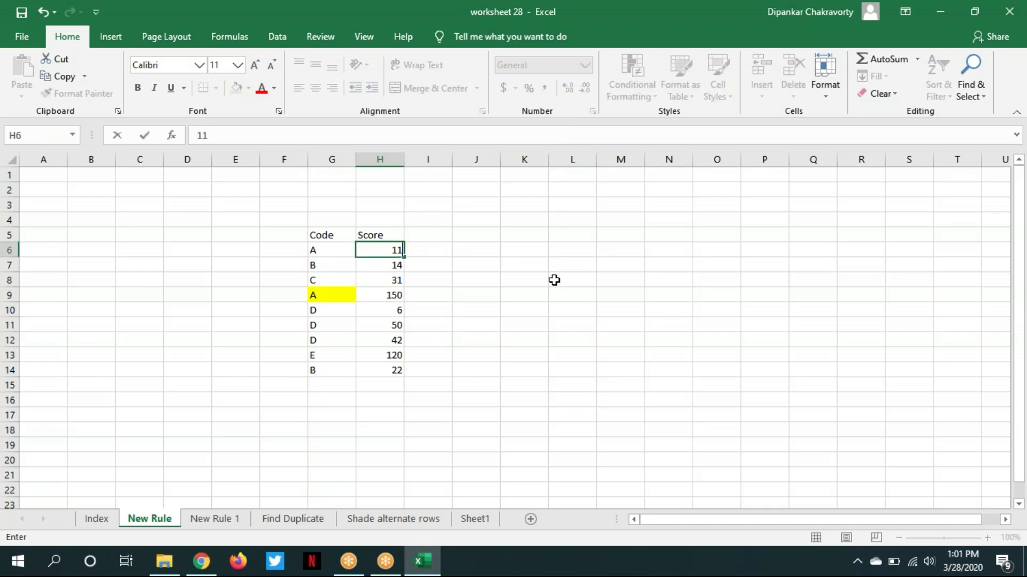
pyautogui.click(535, 414)
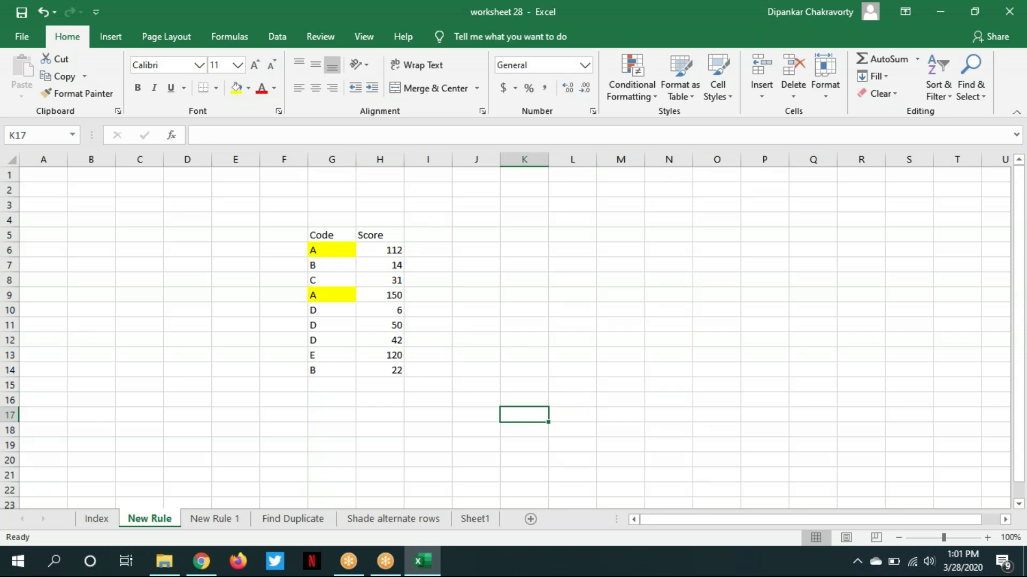
pyautogui.click(340, 356)
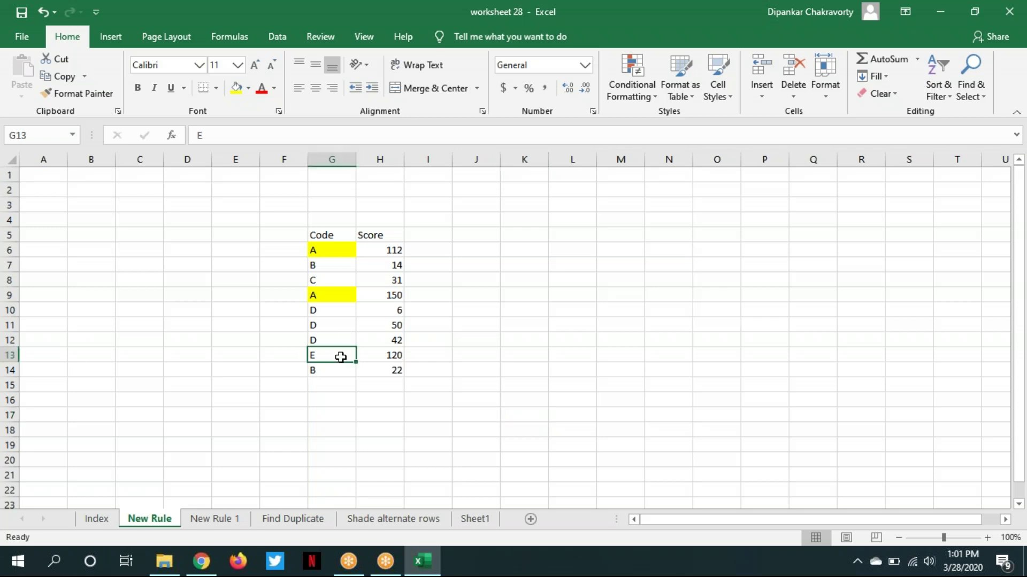
# Test the rule on the New Rule sheet by setting the code in G13 to A and the score in H13 to 99
pyautogui.write('A')
pyautogui.click(518, 458)
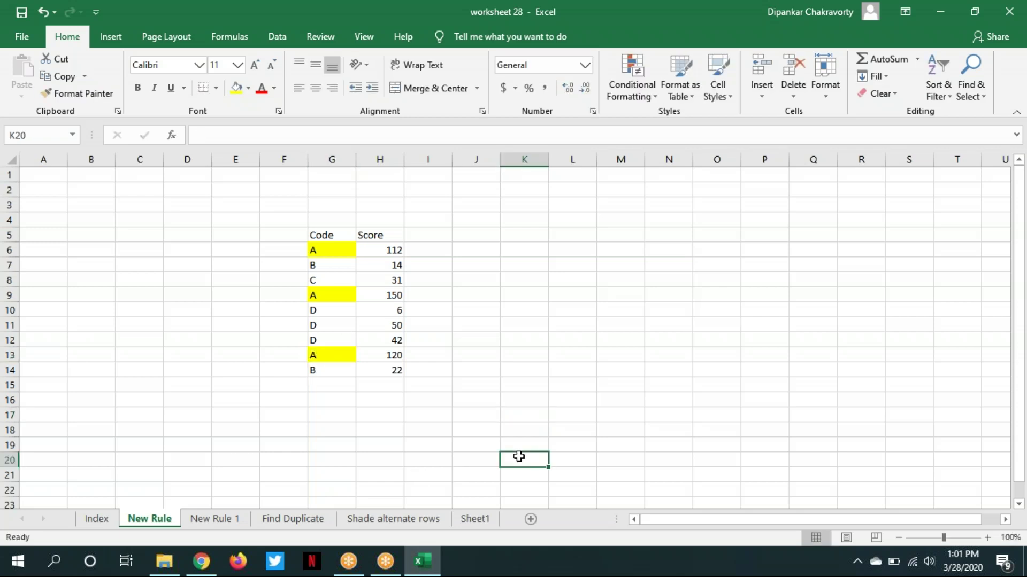
pyautogui.click(390, 354)
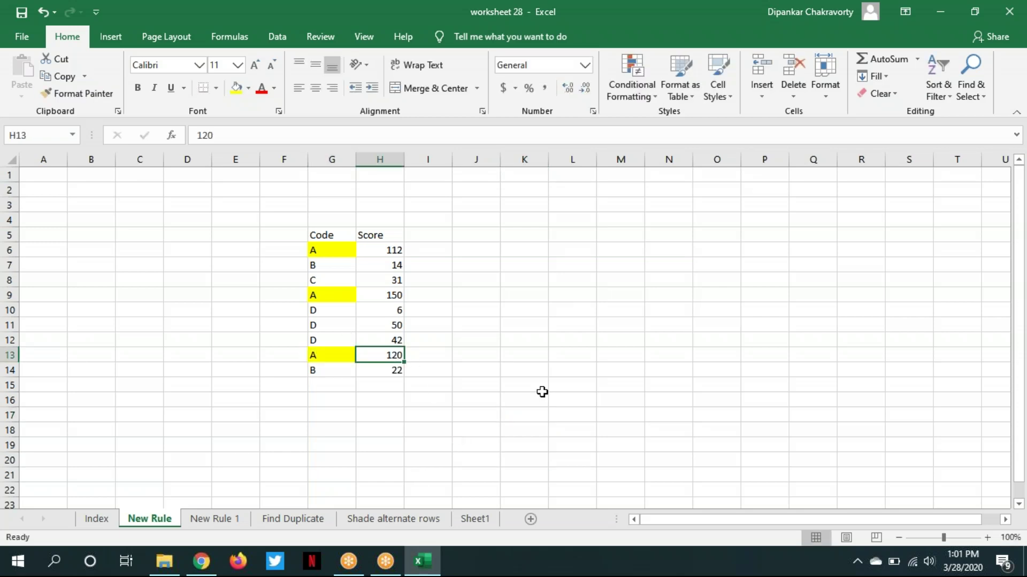
pyautogui.write('99')
pyautogui.hotkey('ctrl', 'Return')
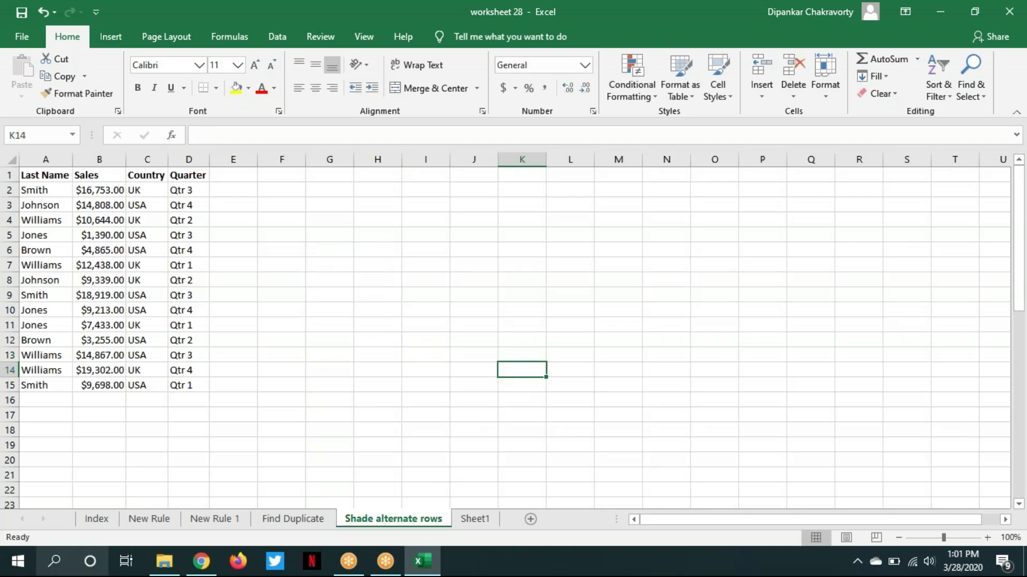
pyautogui.click(132, 520)
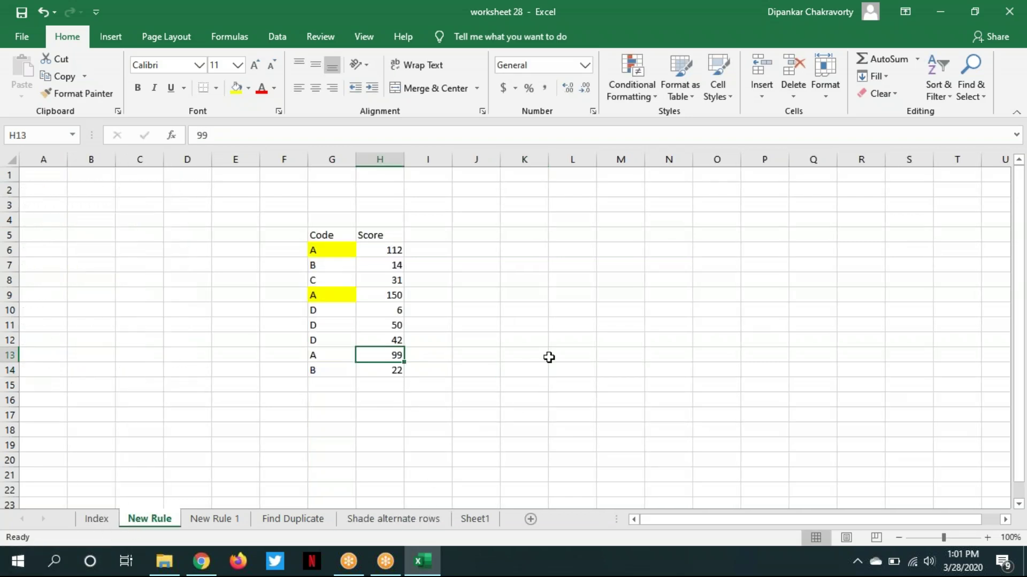
pyautogui.click(653, 96)
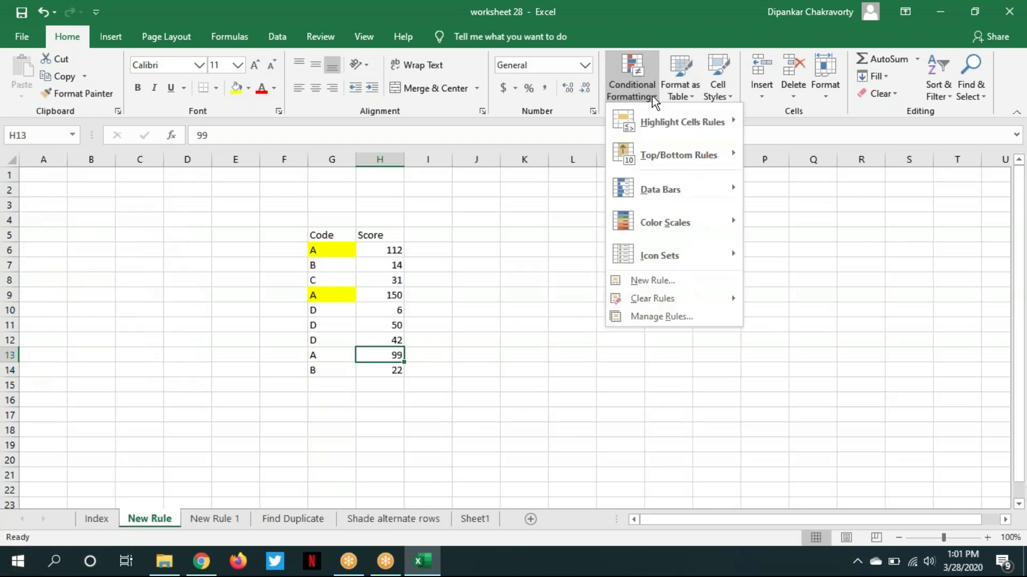
pyautogui.click(715, 282)
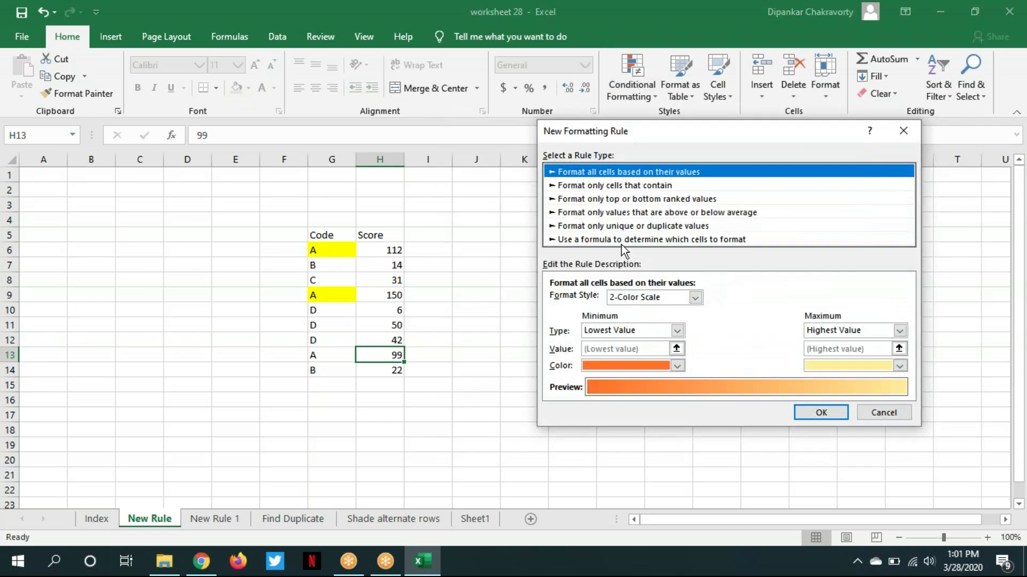
pyautogui.click(893, 412)
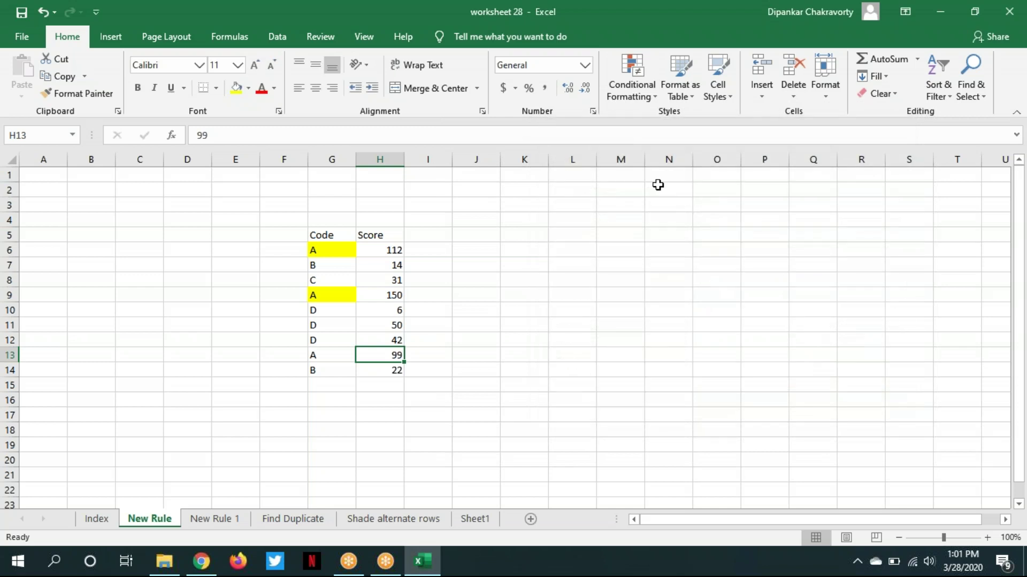
# List this worksheet's conditional formatting rules and open the AND-formula rule to examine its formula and fill
pyautogui.click(656, 95)
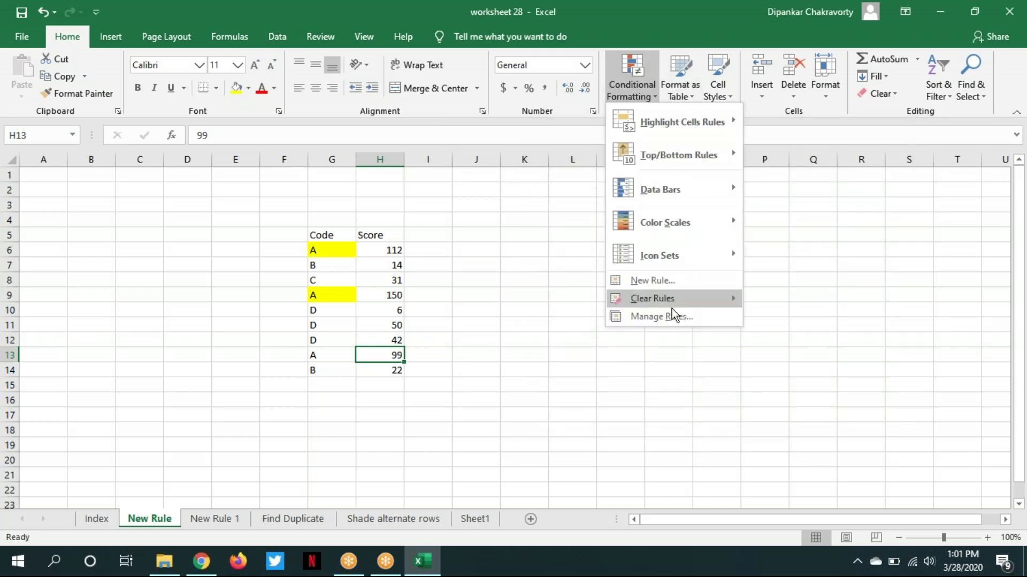
pyautogui.click(671, 321)
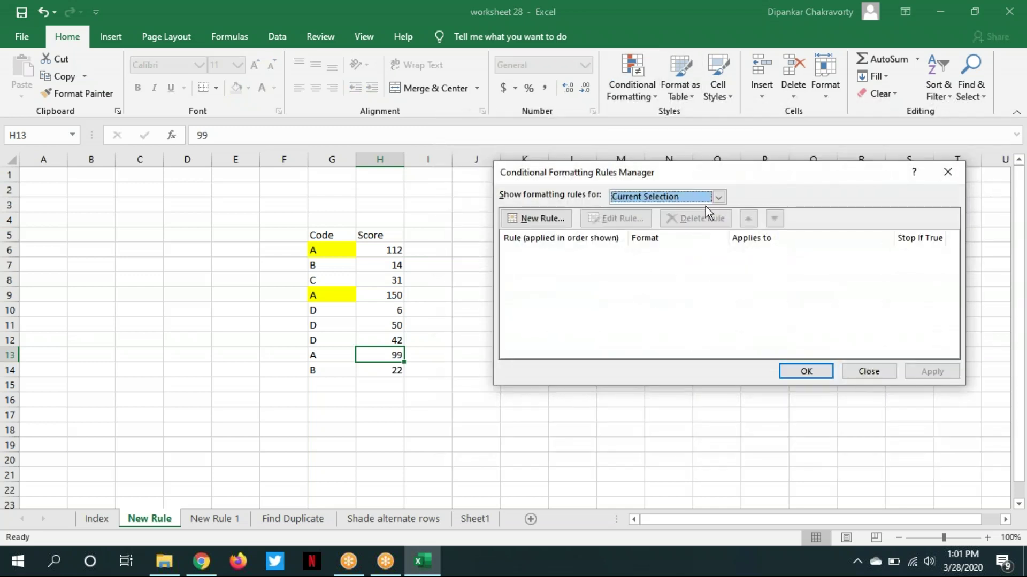
pyautogui.click(718, 197)
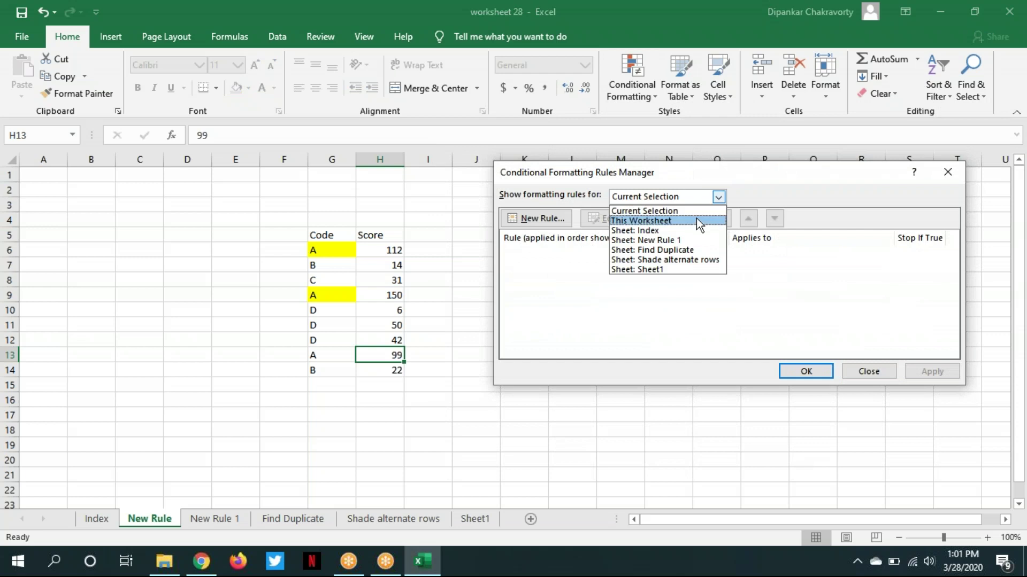
pyautogui.click(696, 218)
pyautogui.doubleClick(601, 255)
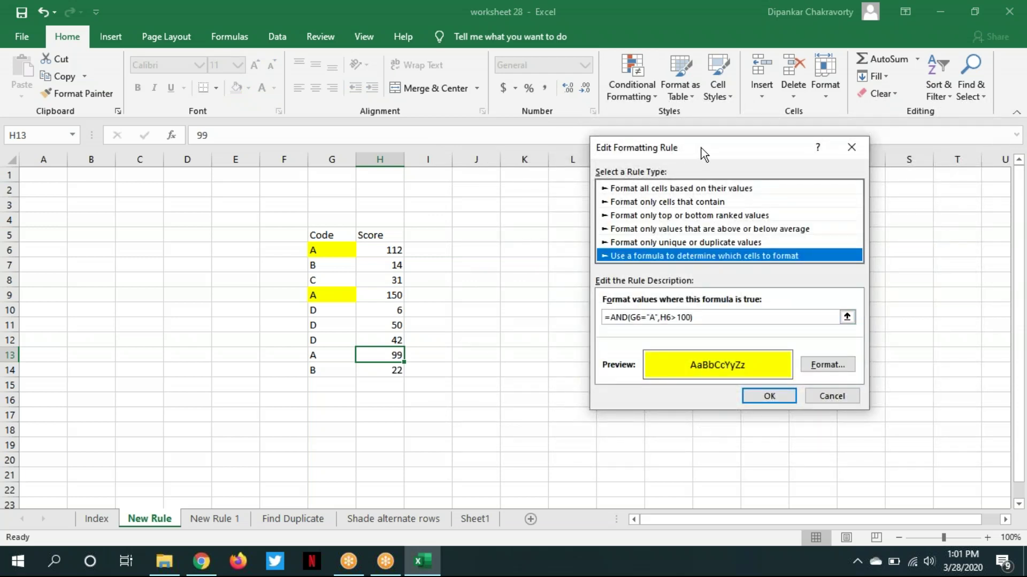
pyautogui.moveTo(701, 147); pyautogui.dragTo(548, 127)
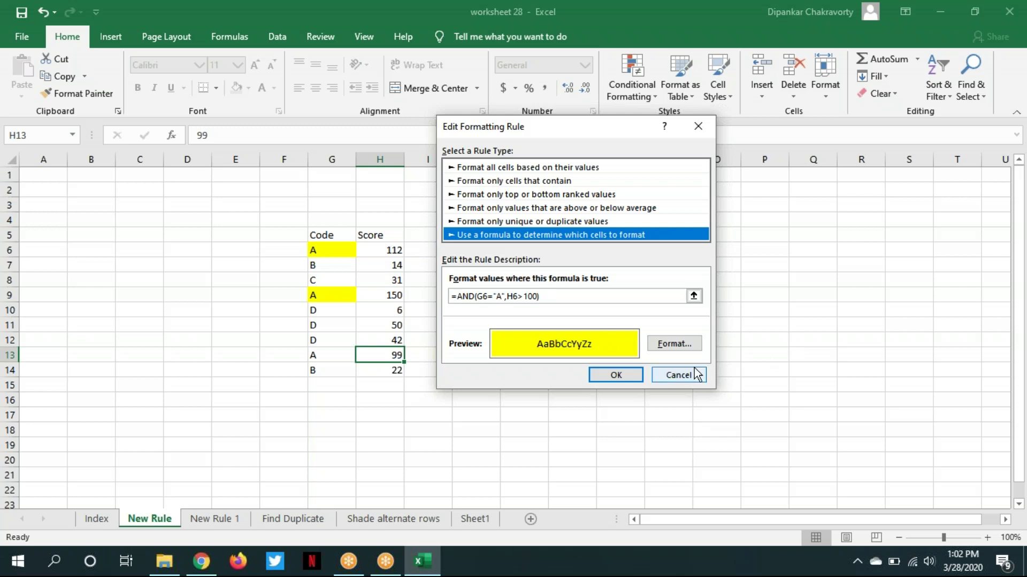
# Cut the rule's formula =AND(G6="A",H6>100) to the clipboard and leave the rule editor and rules manager without saving changes
pyautogui.moveTo(554, 296); pyautogui.dragTo(358, 296)
pyautogui.hotkey('ctrl', 'x')
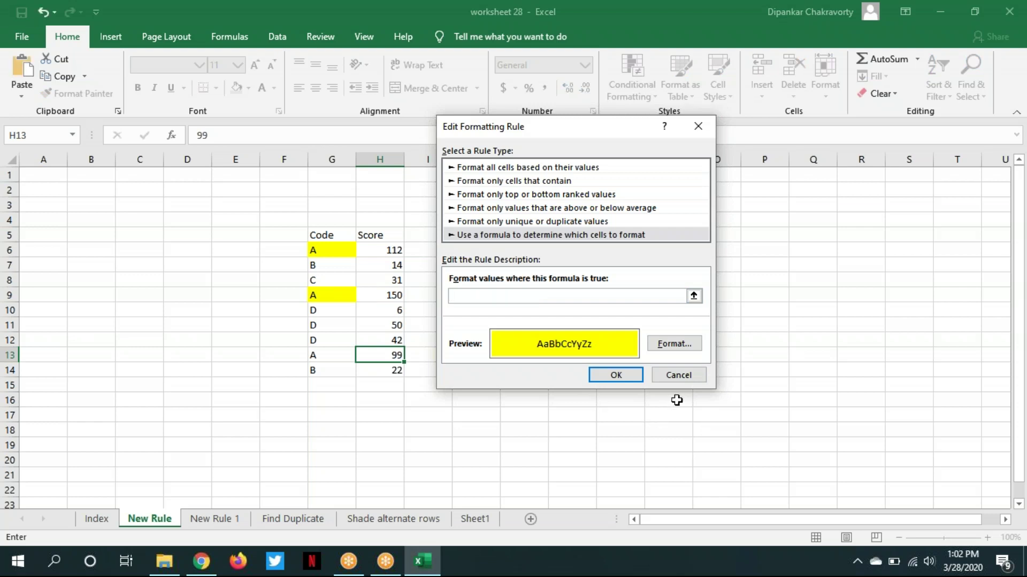
pyautogui.click(689, 375)
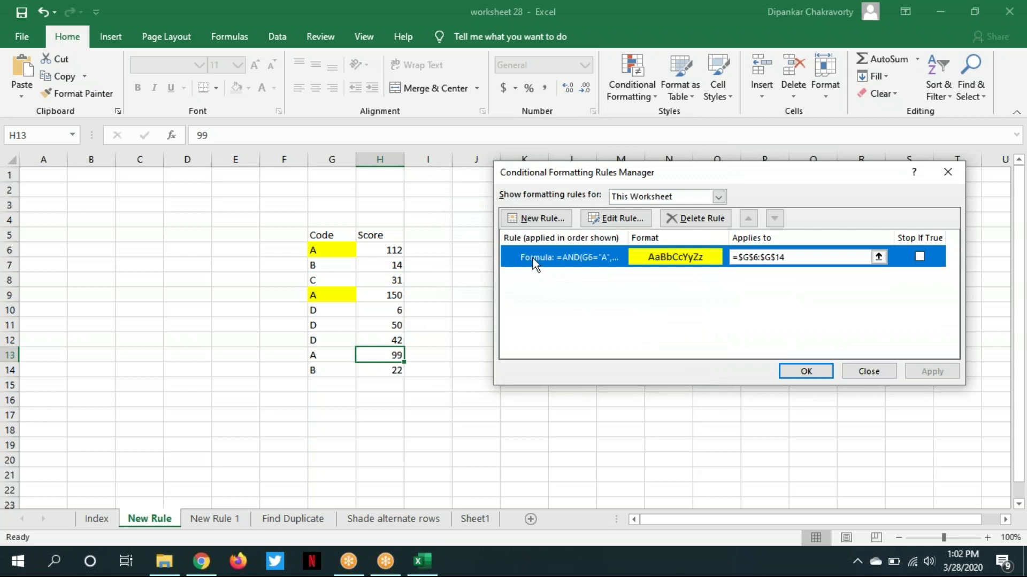
pyautogui.click(695, 218)
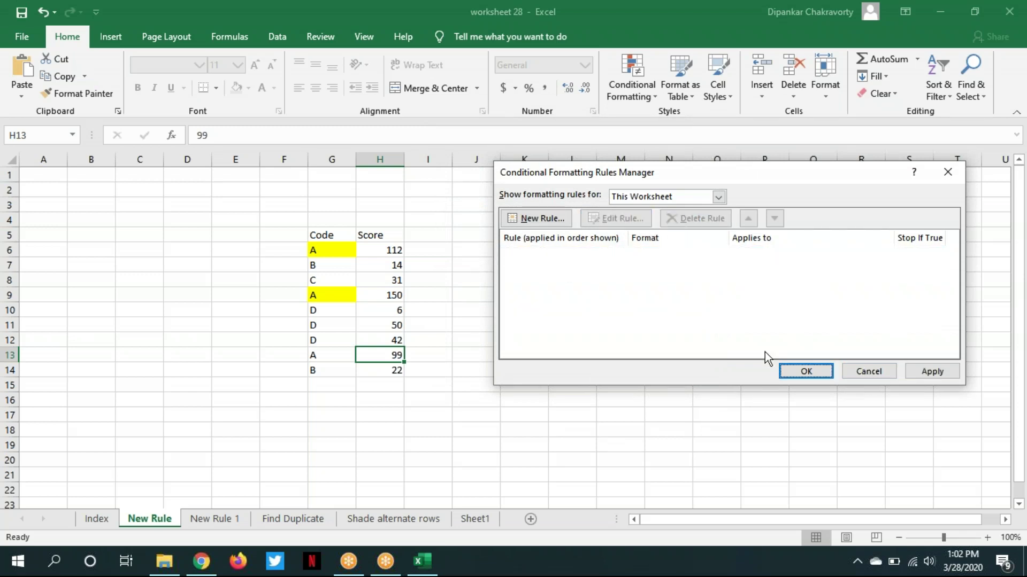
pyautogui.click(866, 371)
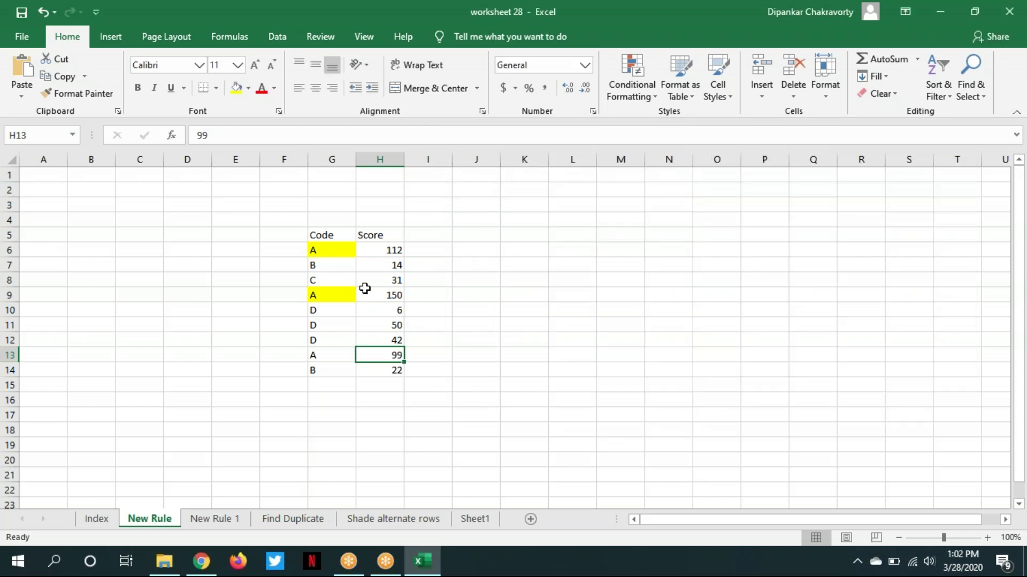
# Start a formula-based conditional formatting rule for G6:H14 and paste =AND(G6="A",H6>100) as its formula
pyautogui.moveTo(334, 251); pyautogui.dragTo(401, 373)
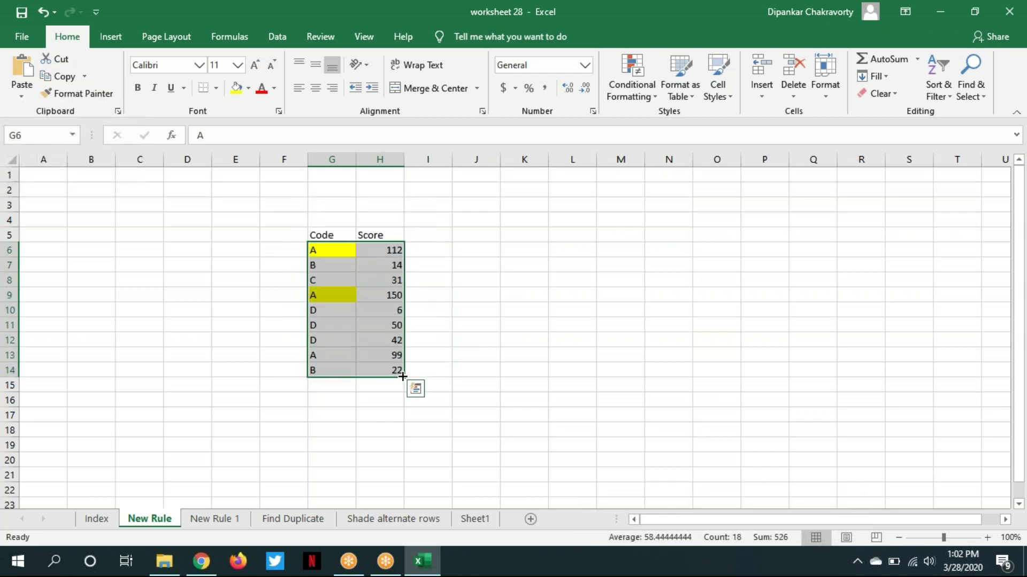
pyautogui.click(653, 97)
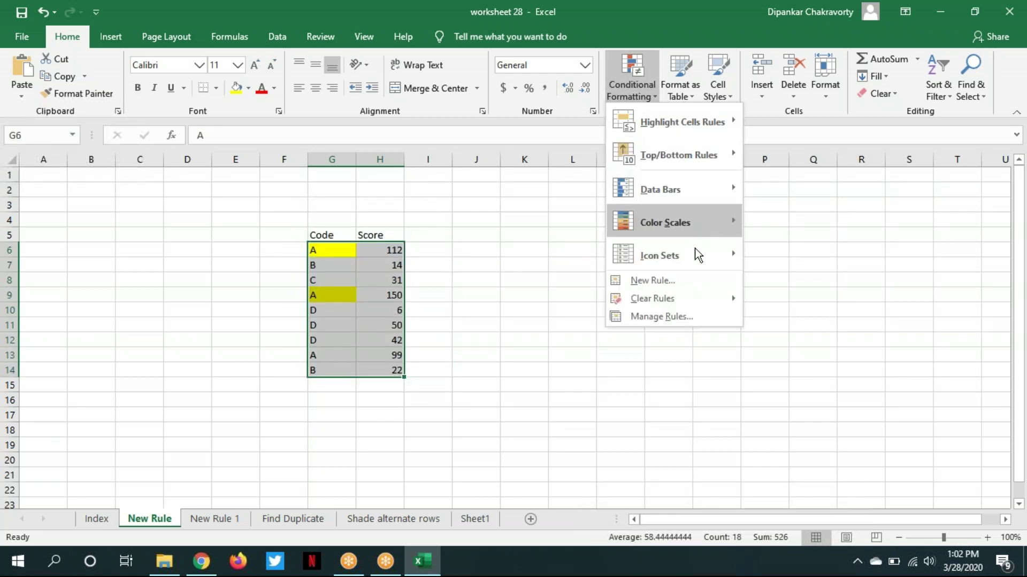
pyautogui.click(678, 280)
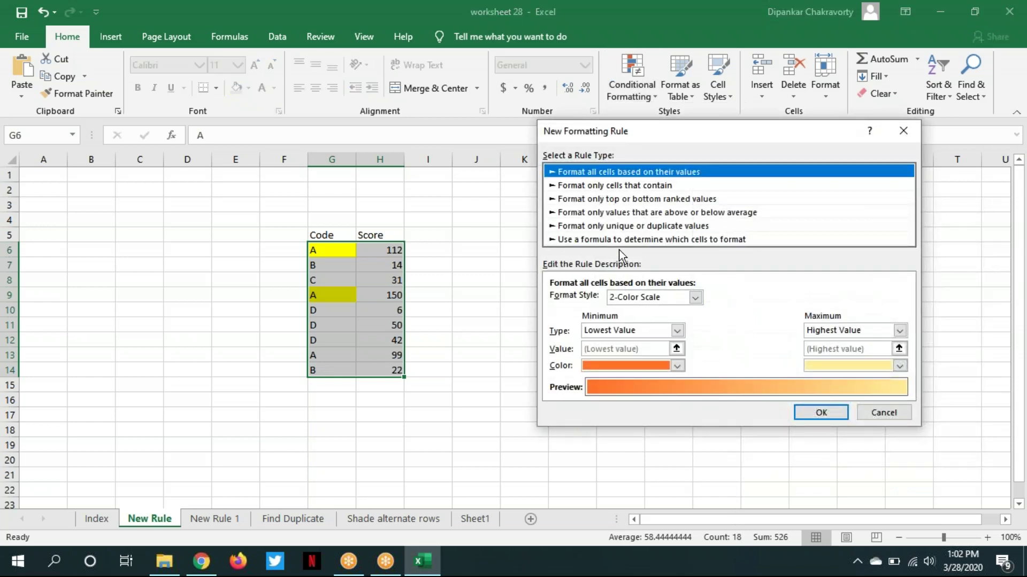
pyautogui.click(606, 240)
pyautogui.click(600, 301)
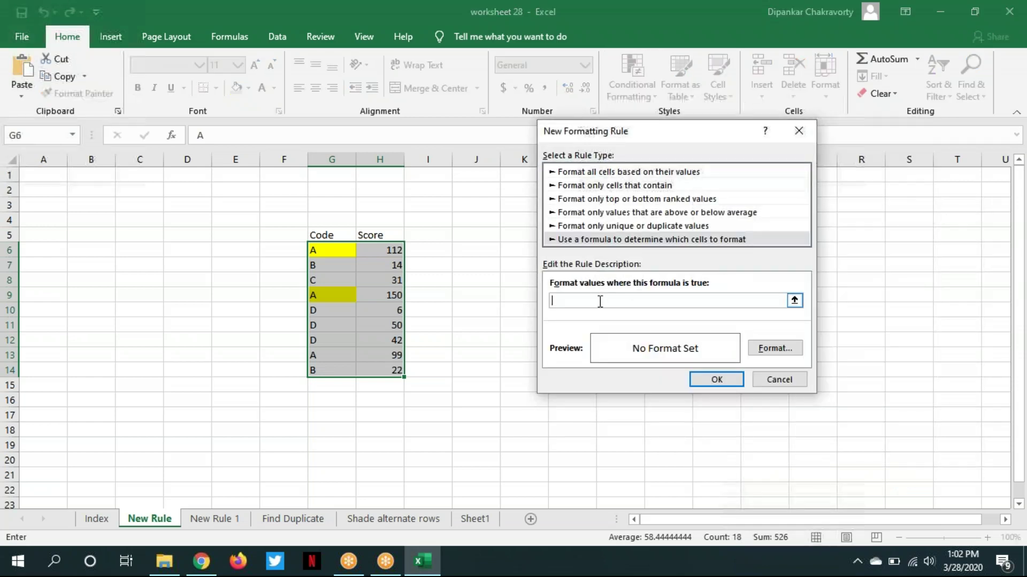
pyautogui.hotkey('ctrl', 'v')
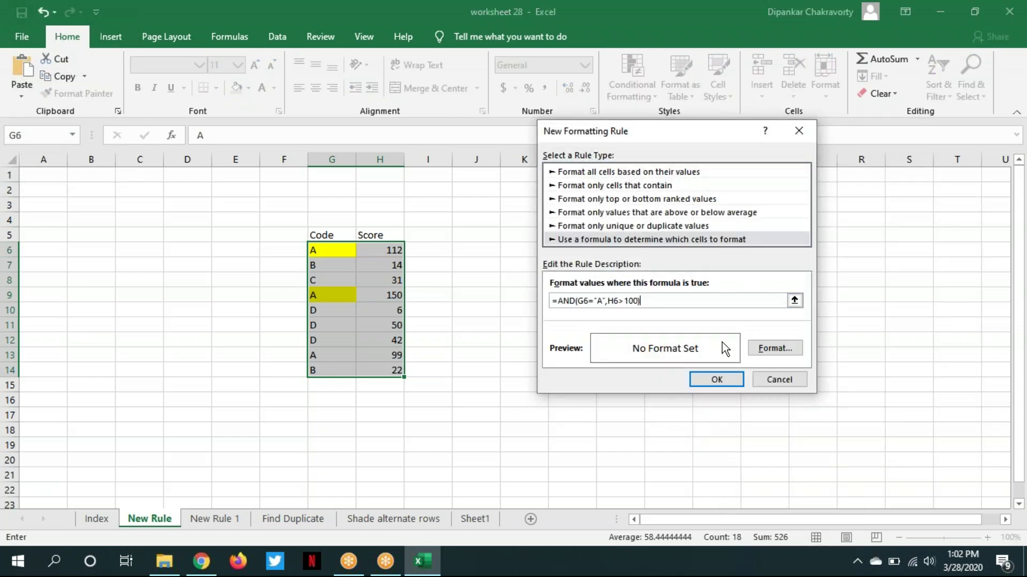
# Give the new G6:H14 rule a yellow fill, save it and deselect the range
pyautogui.click(771, 348)
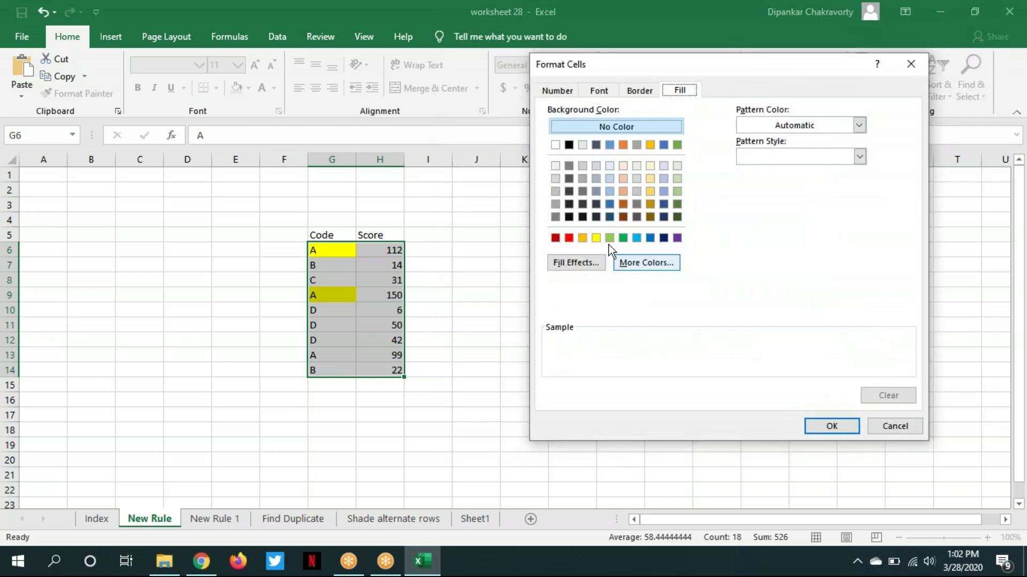
pyautogui.click(596, 237)
pyautogui.click(811, 426)
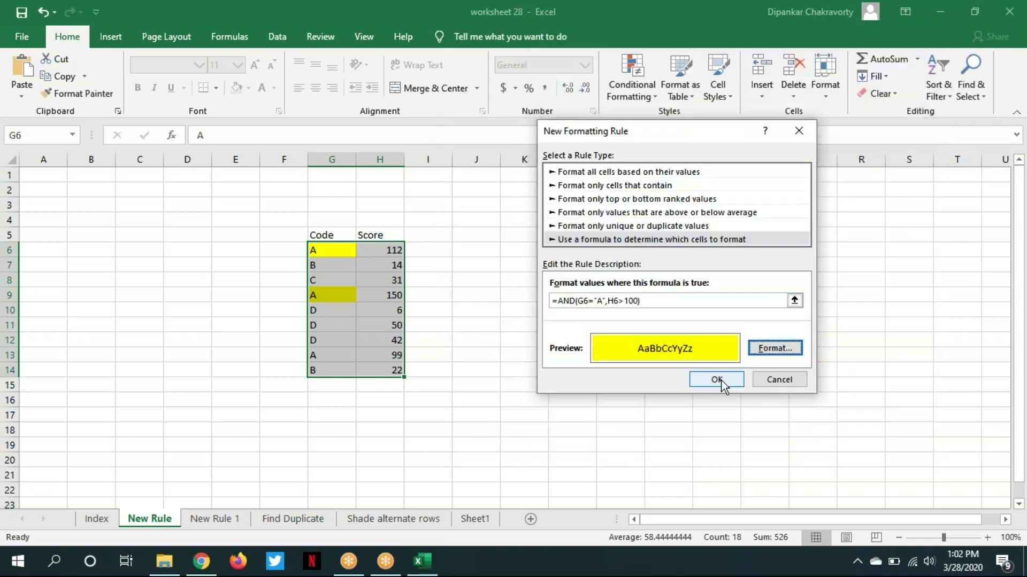
pyautogui.click(721, 381)
pyautogui.click(621, 342)
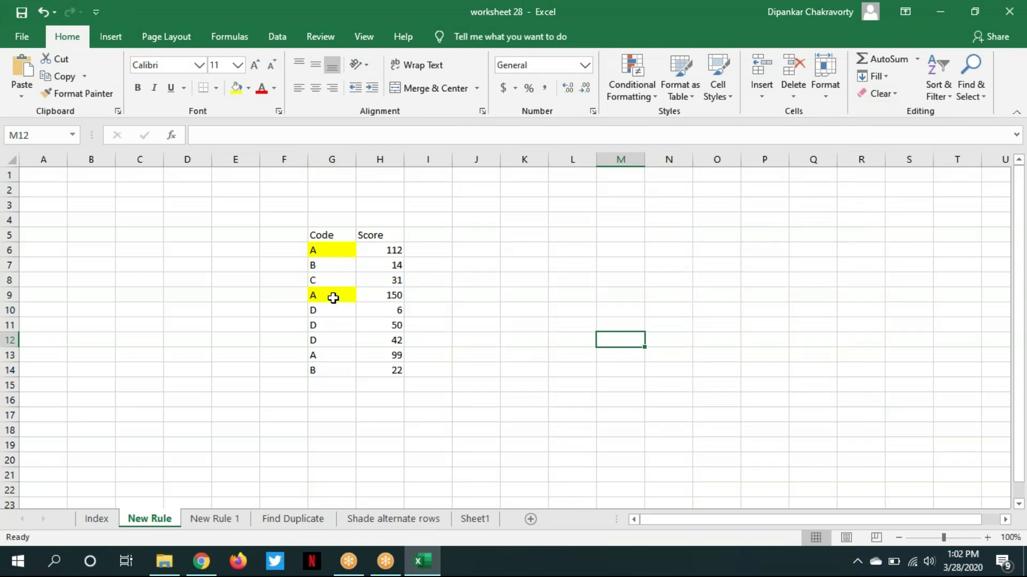
pyautogui.click(354, 297)
pyautogui.moveTo(354, 297); pyautogui.dragTo(380, 301)
pyautogui.click(544, 327)
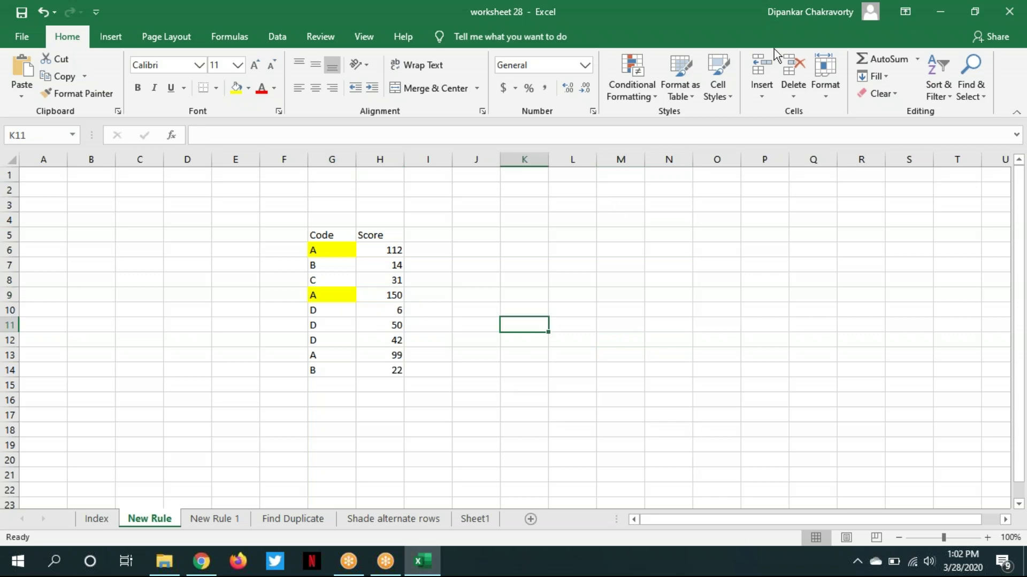
pyautogui.click(690, 251)
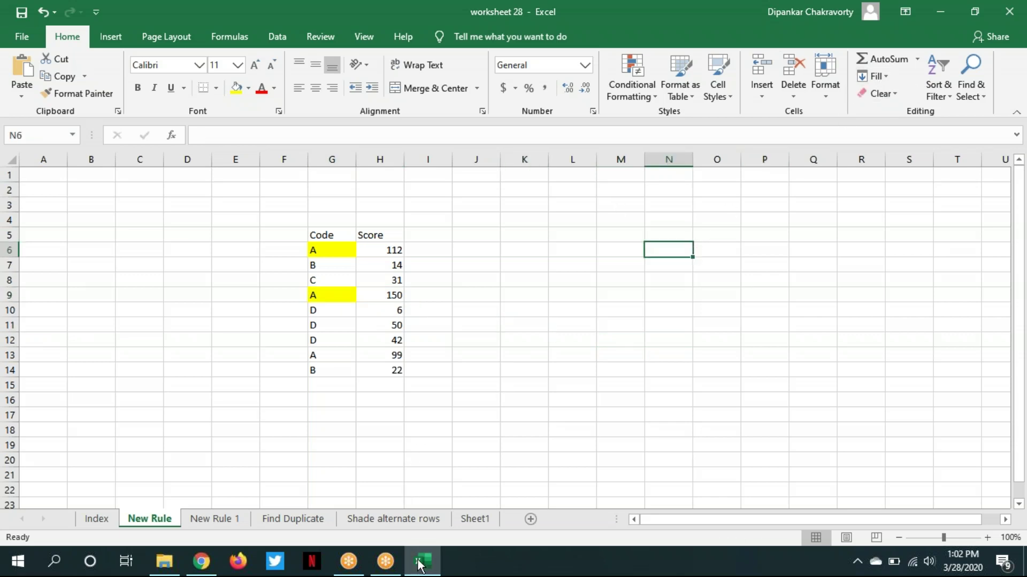
# Switch to File Explorer and open worksheet 27 from the Worksheet Term 3 folder
pyautogui.click(165, 561)
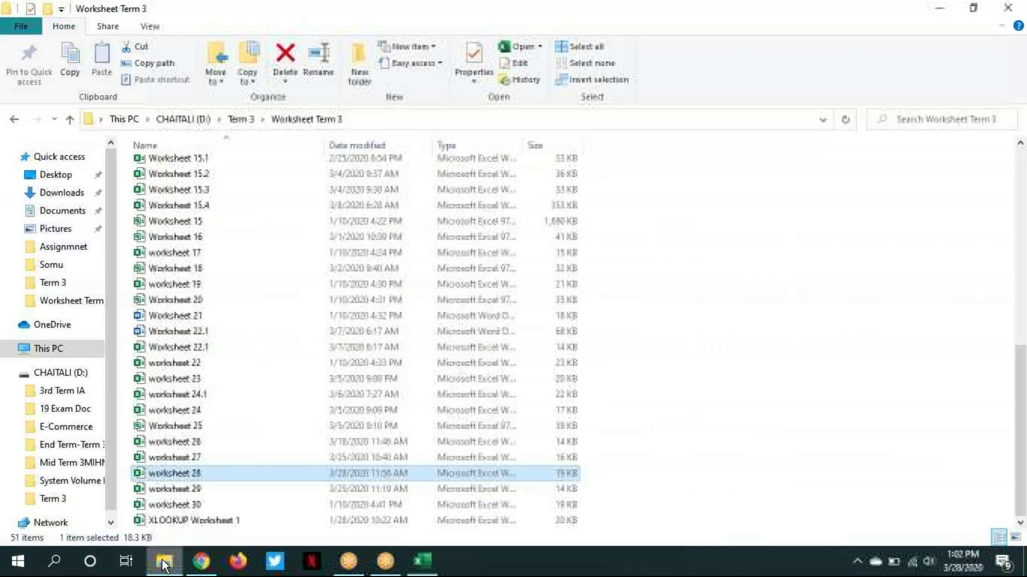
pyautogui.doubleClick(201, 458)
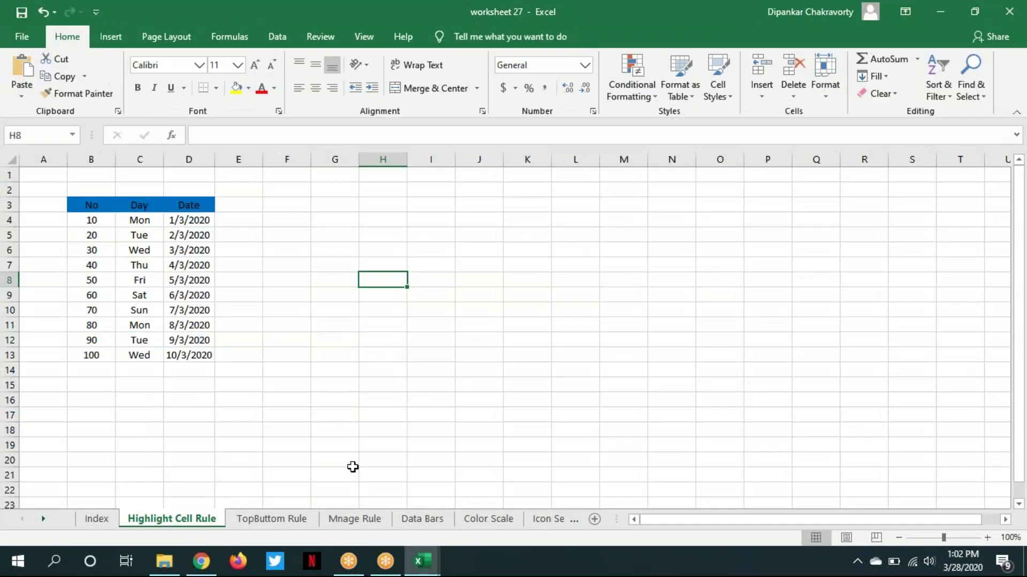
# Look through worksheet 27's Highlight Cell Rule, TopButtom Rule, Mnage Rule, Data Bars and Color Scale sheets
pyautogui.click(274, 518)
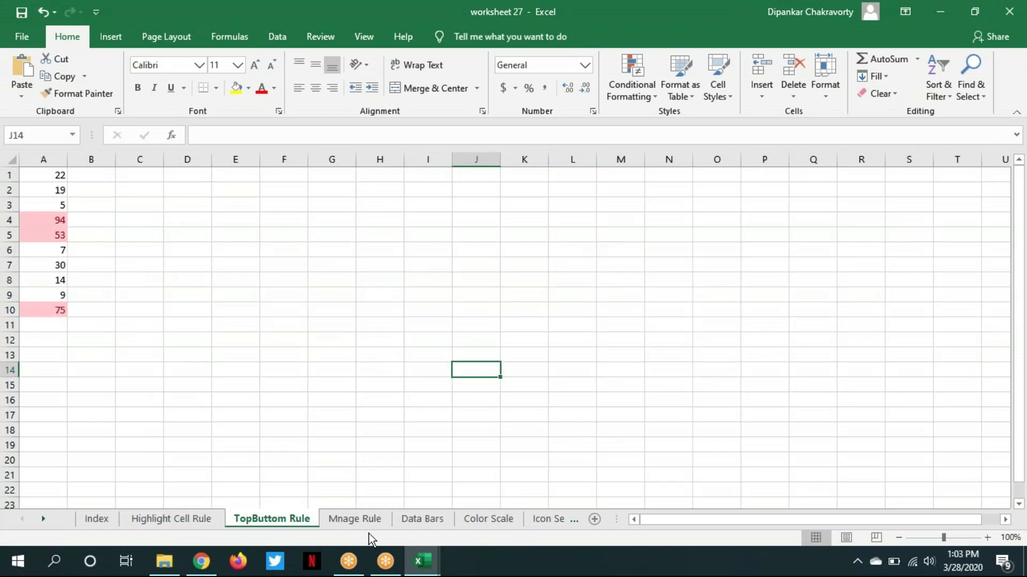
pyautogui.click(351, 520)
pyautogui.click(163, 520)
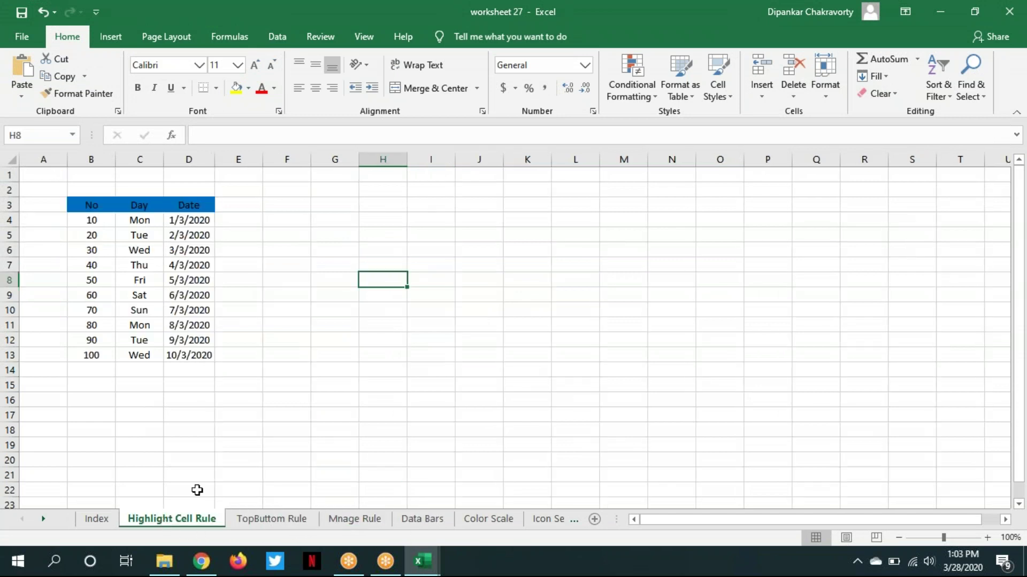
pyautogui.click(279, 522)
pyautogui.click(348, 519)
pyautogui.click(474, 520)
pyautogui.click(431, 518)
pyautogui.click(280, 521)
pyautogui.click(173, 519)
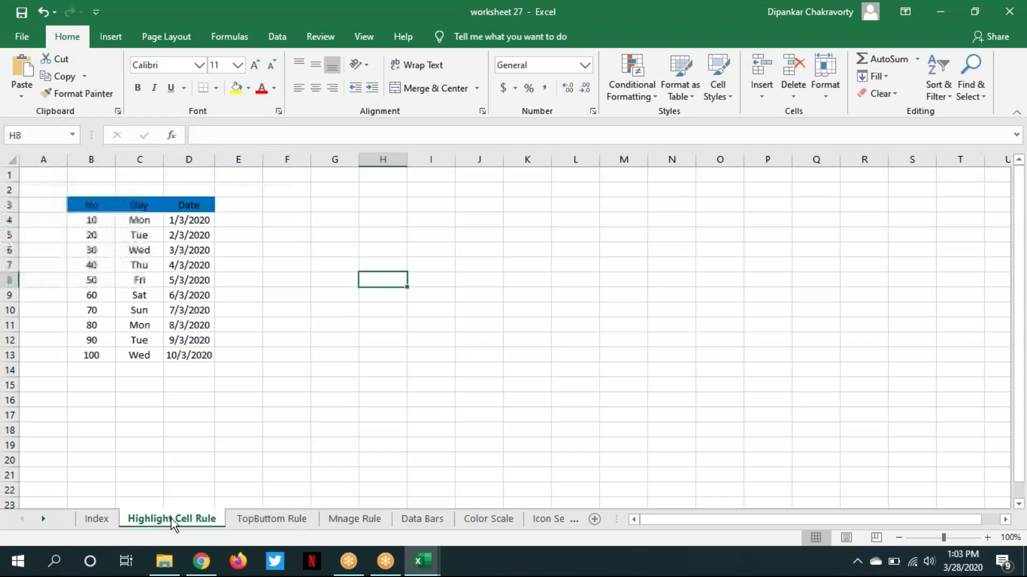
pyautogui.click(295, 394)
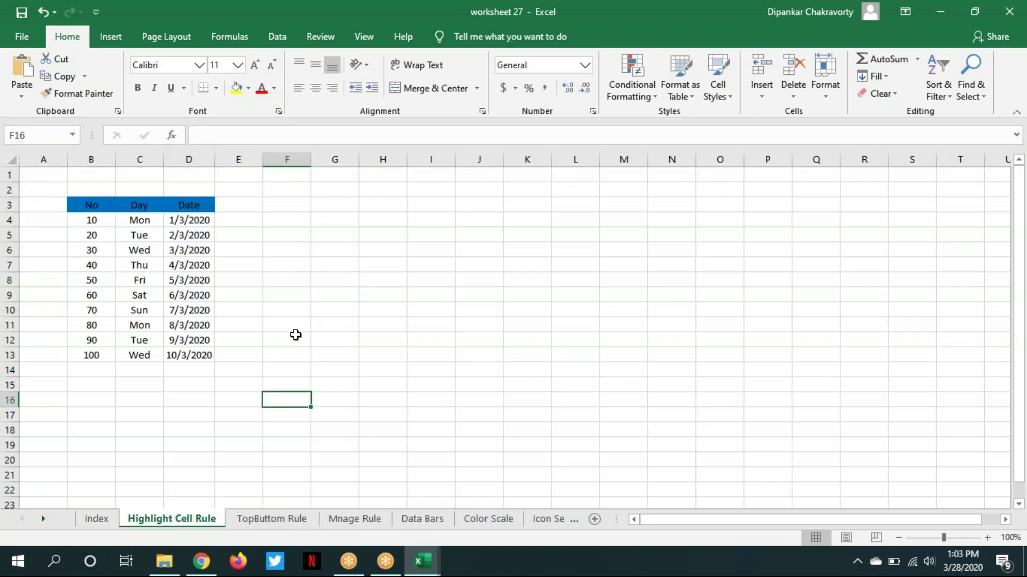
pyautogui.moveTo(340, 237); pyautogui.dragTo(538, 344)
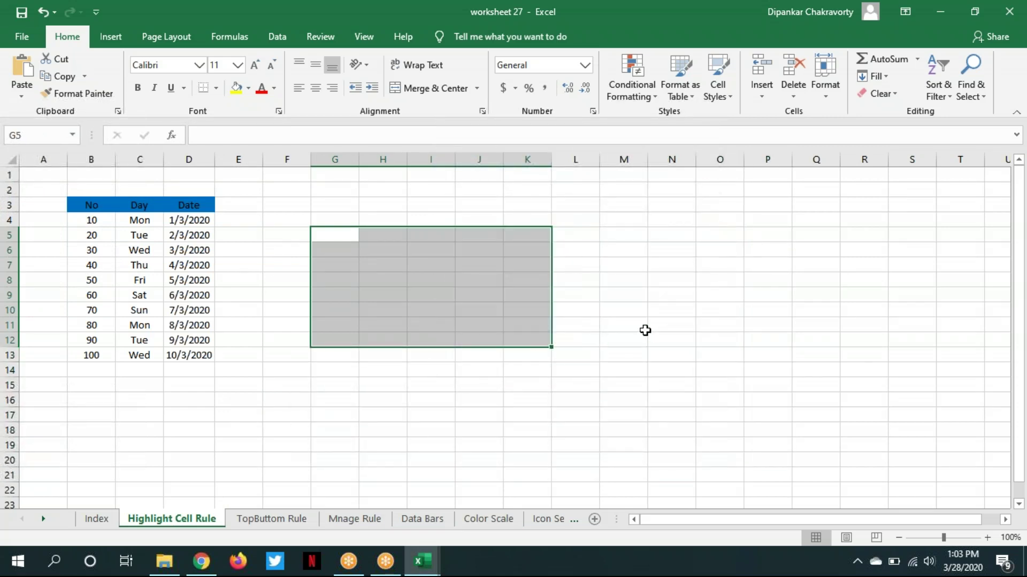
pyautogui.click(583, 360)
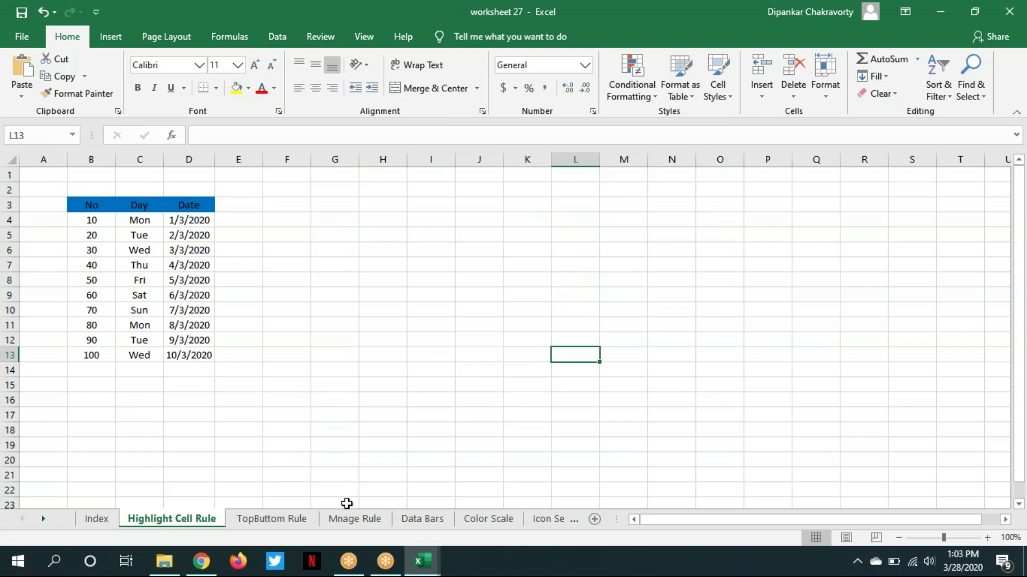
# Close worksheet 27, and close worksheet 28 without saving its changes
pyautogui.click(422, 562)
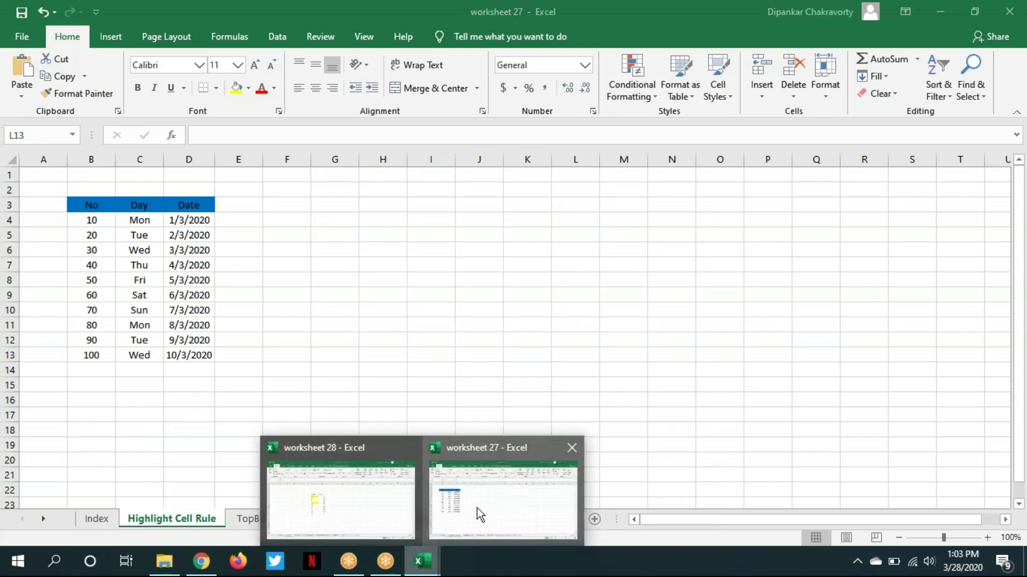
pyautogui.click(480, 514)
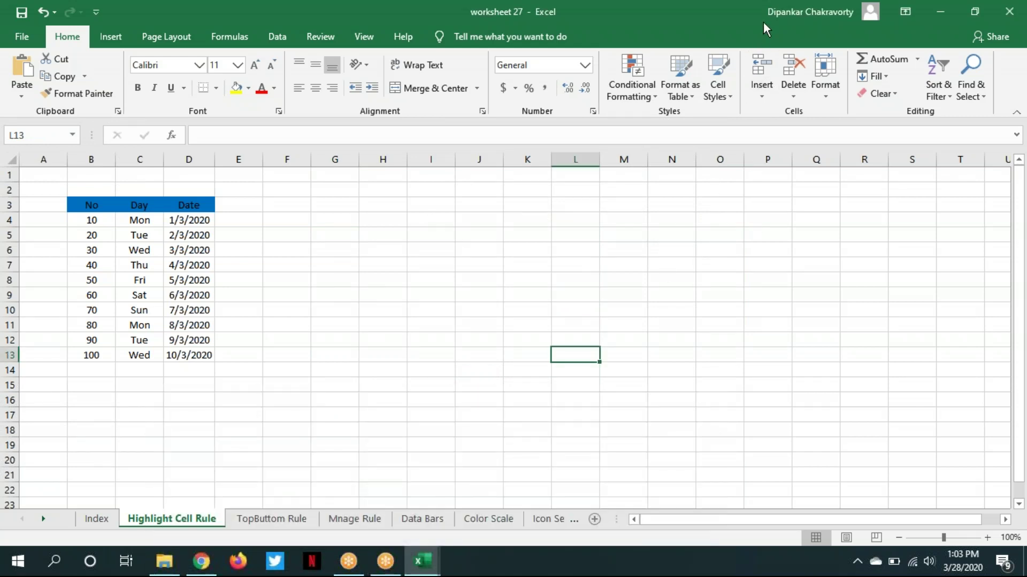
pyautogui.click(748, 18)
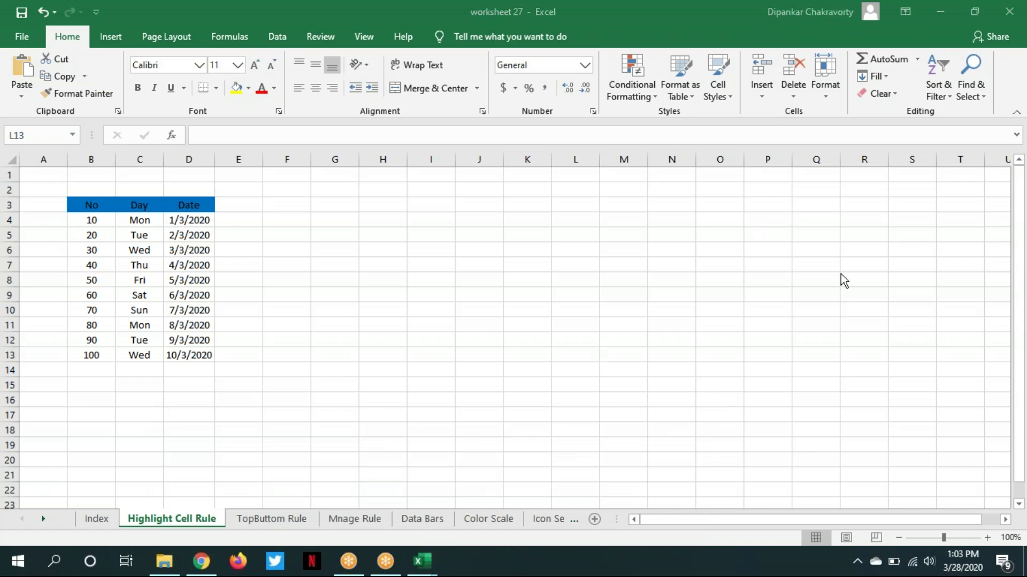
pyautogui.click(1009, 13)
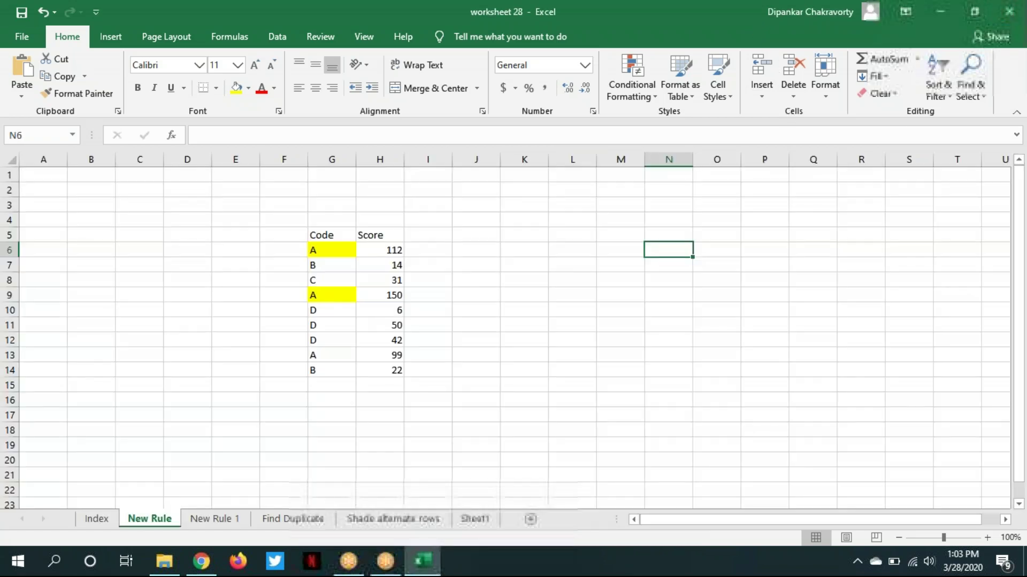
pyautogui.click(1008, 12)
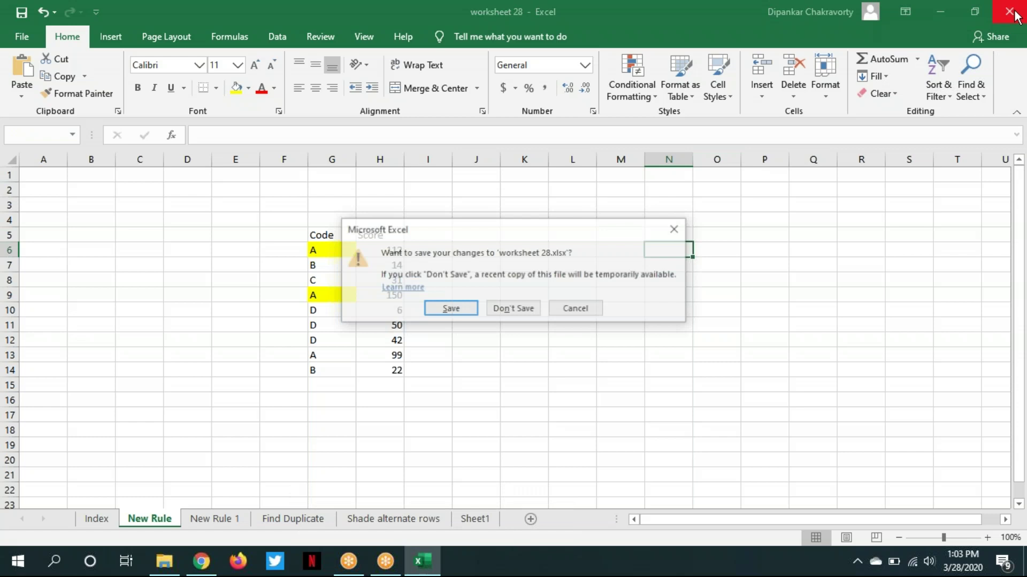
pyautogui.click(532, 315)
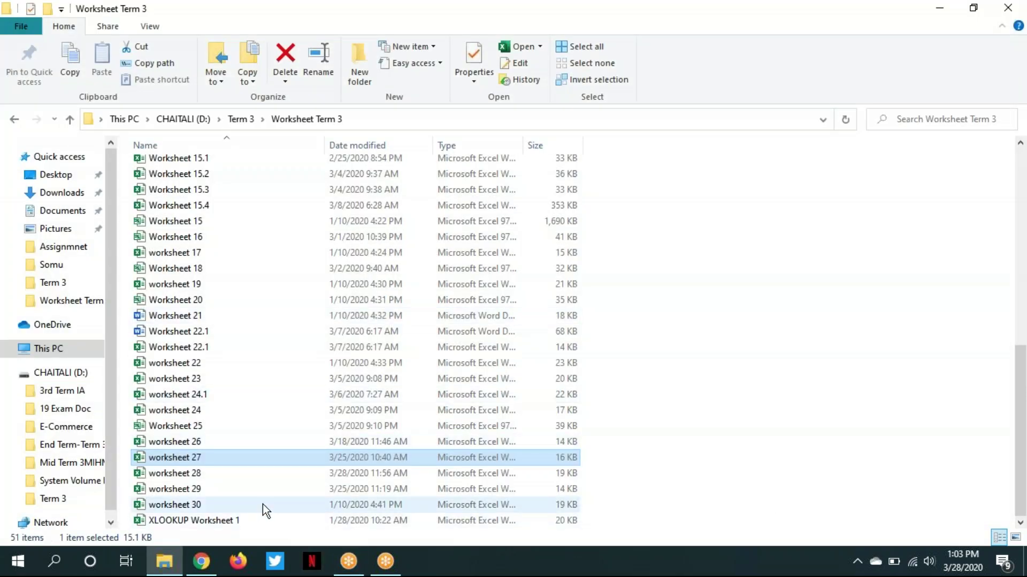
# Check worksheet 29 from the Worksheet Term 3 folder, close it, and open worksheet 30
pyautogui.click(187, 490)
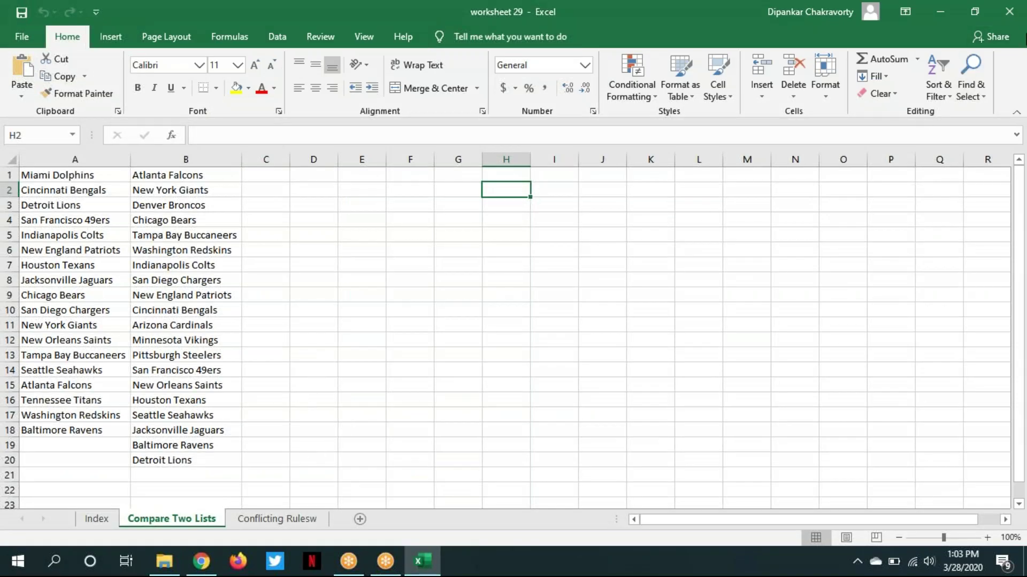
pyautogui.click(1014, 11)
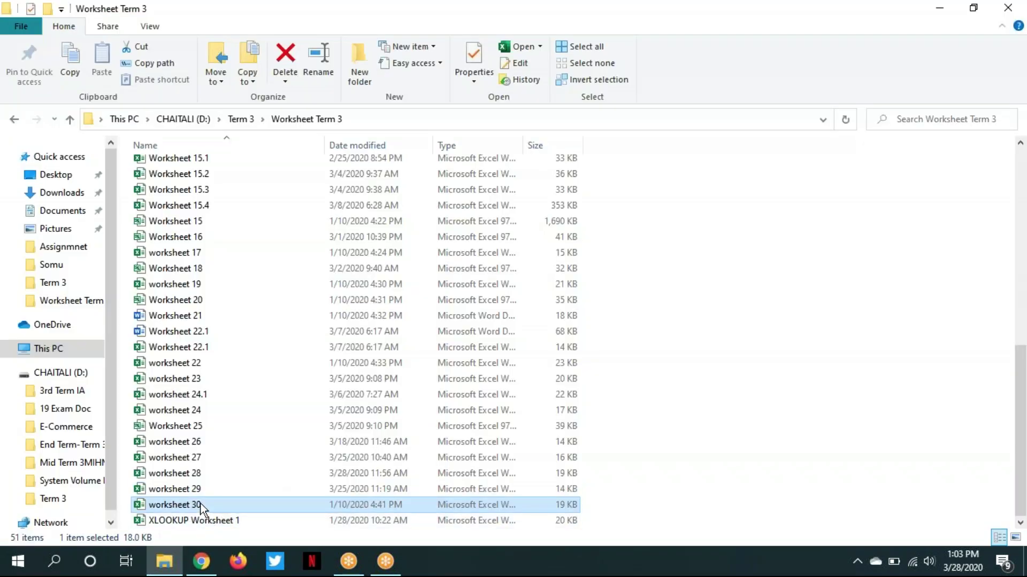
pyautogui.doubleClick(201, 503)
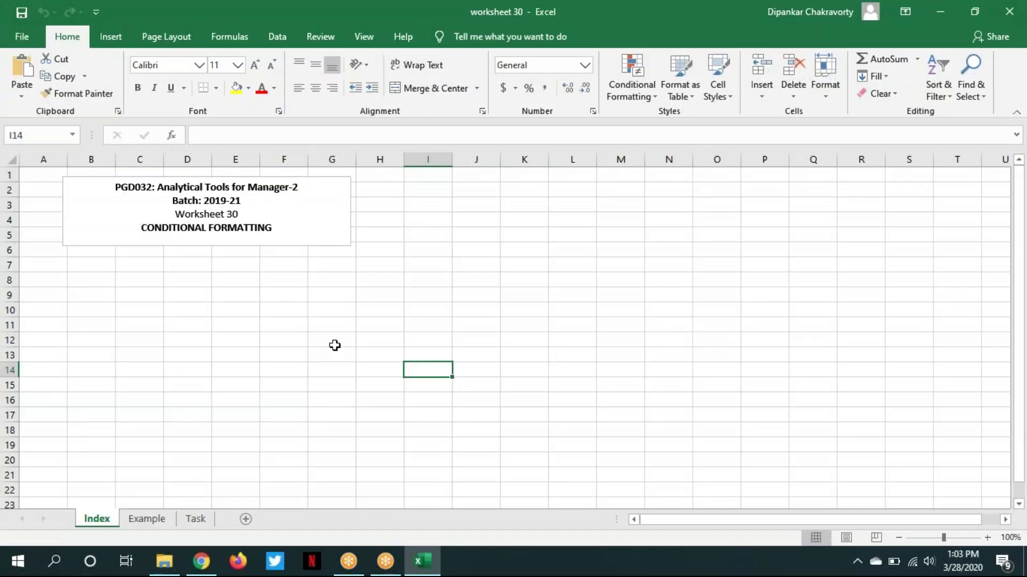
# Look through the conditional formatting examples on worksheet 30's Example sheet, from Greater than 10 to Custom Rule
pyautogui.click(146, 519)
pyautogui.click(51, 314)
pyautogui.click(227, 314)
pyautogui.click(425, 297)
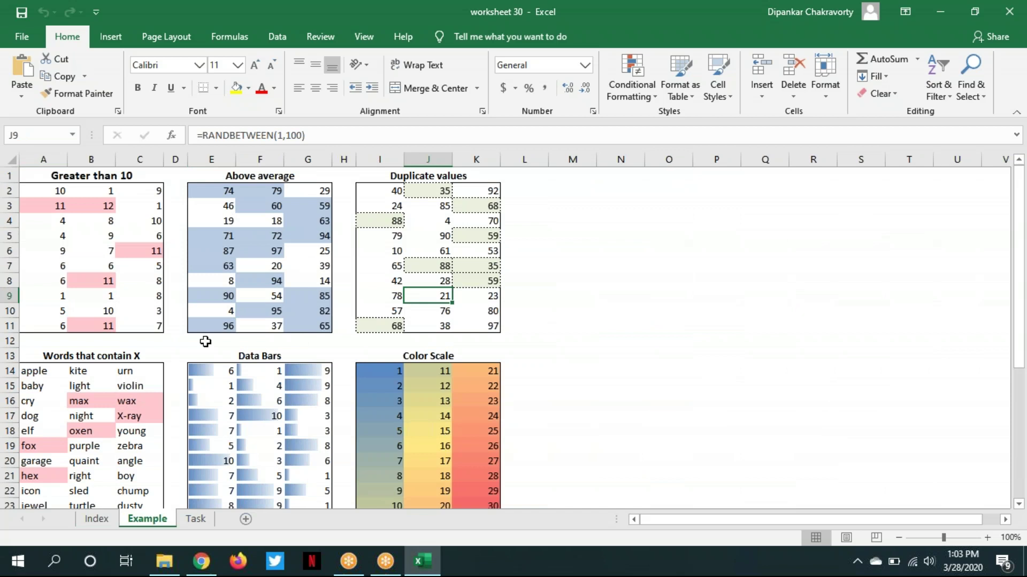
pyautogui.click(136, 398)
pyautogui.click(211, 409)
pyautogui.click(428, 430)
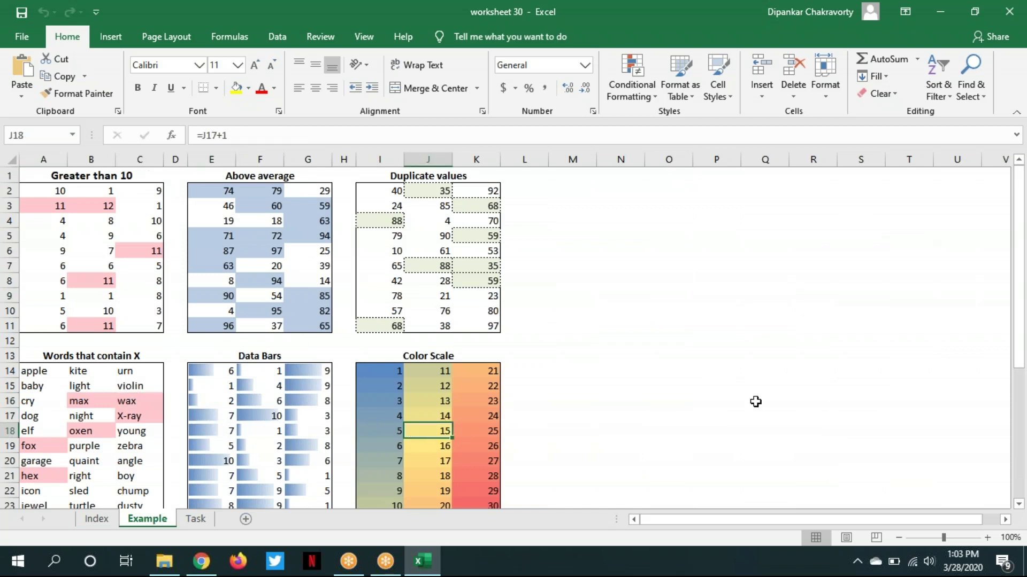
pyautogui.scroll(-6, 756, 402)
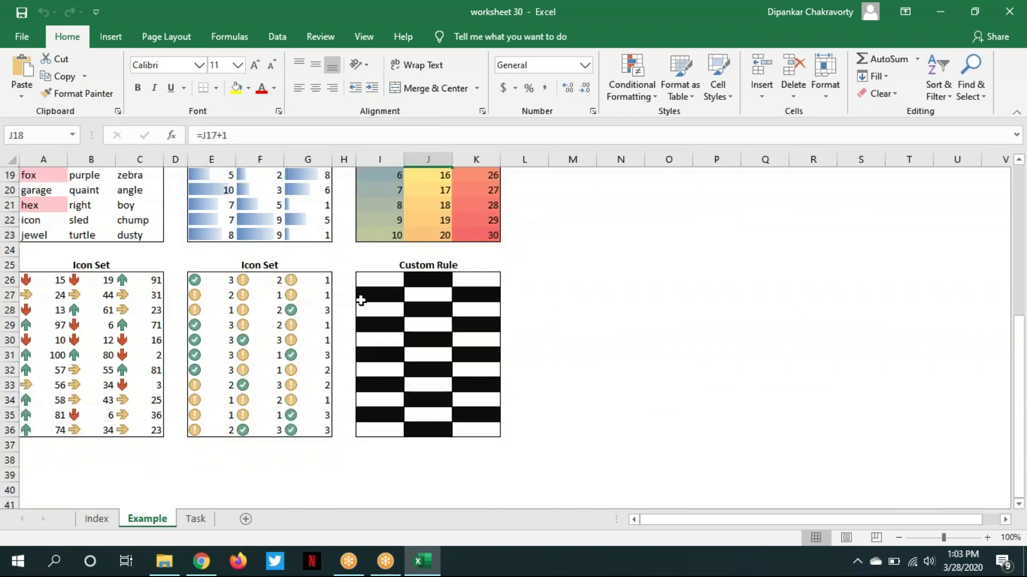
# Look over the practice blocks on worksheet 30's Task sheet from top to bottom
pyautogui.click(197, 519)
pyautogui.scroll(-7, 677, 377)
pyautogui.scroll(7, 676, 377)
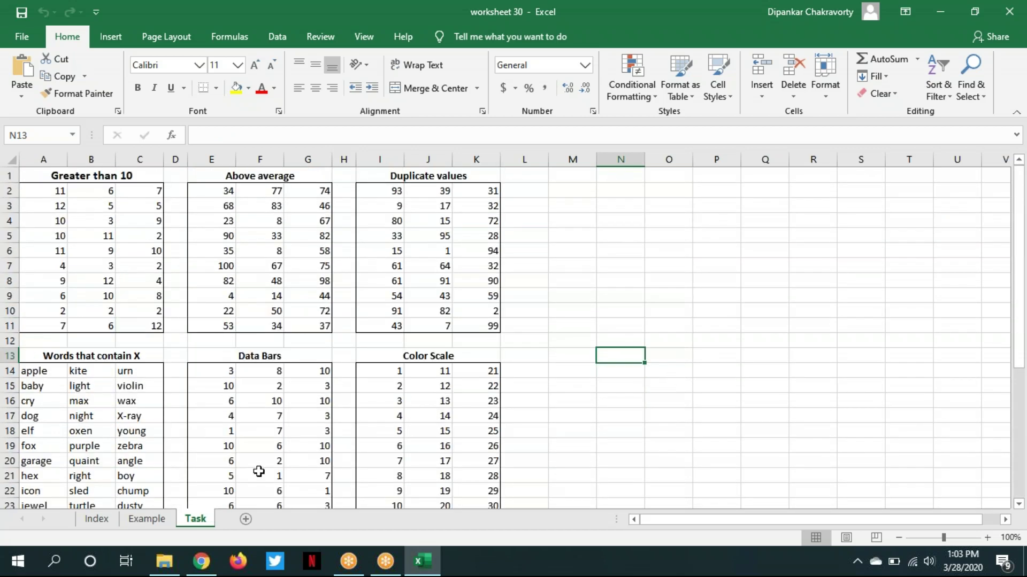
# Return to the Example sheet and review each formatted block again as the model for the Task sheet
pyautogui.click(147, 519)
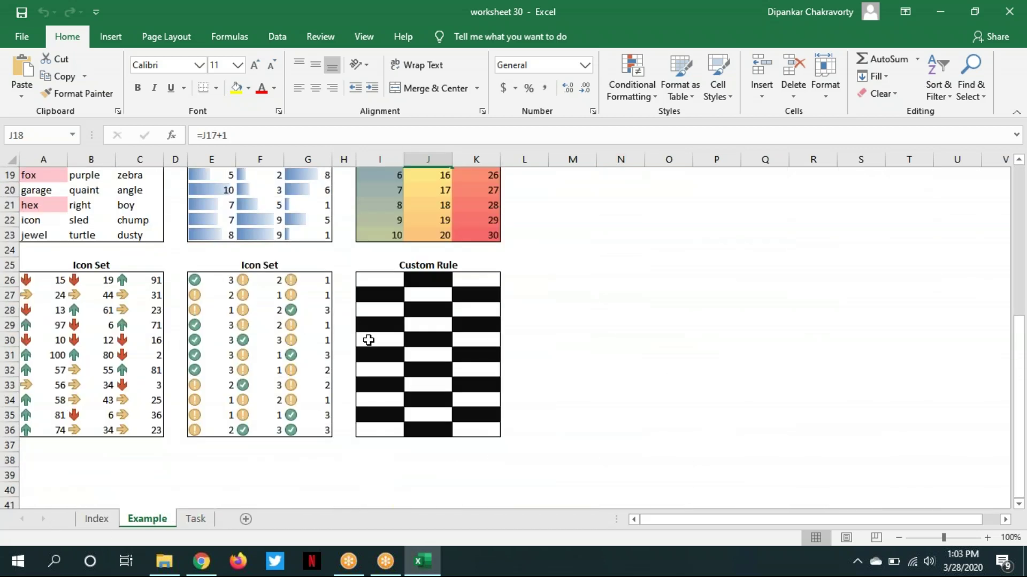
pyautogui.scroll(6, 689, 506)
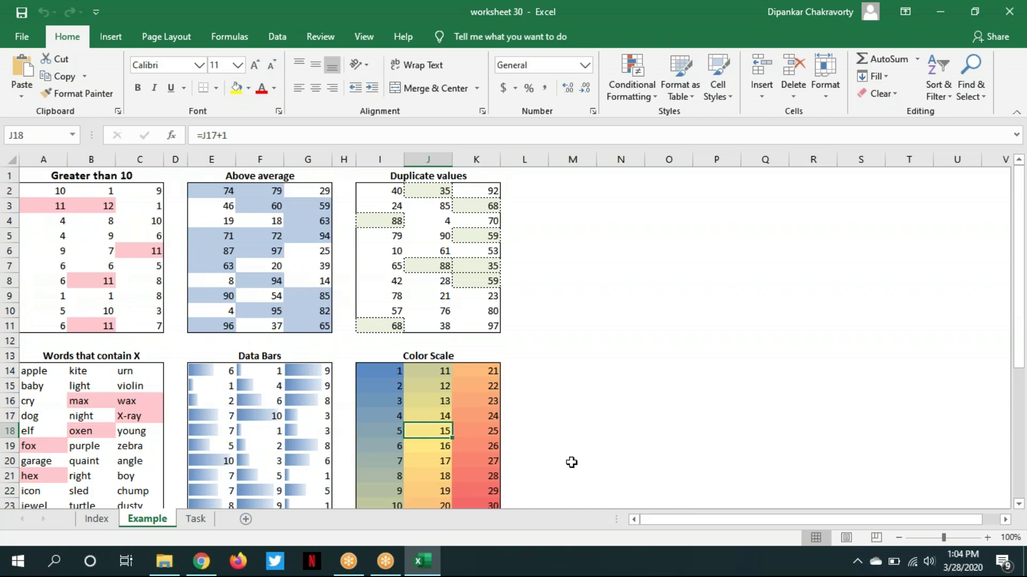
pyautogui.click(127, 317)
pyautogui.click(271, 271)
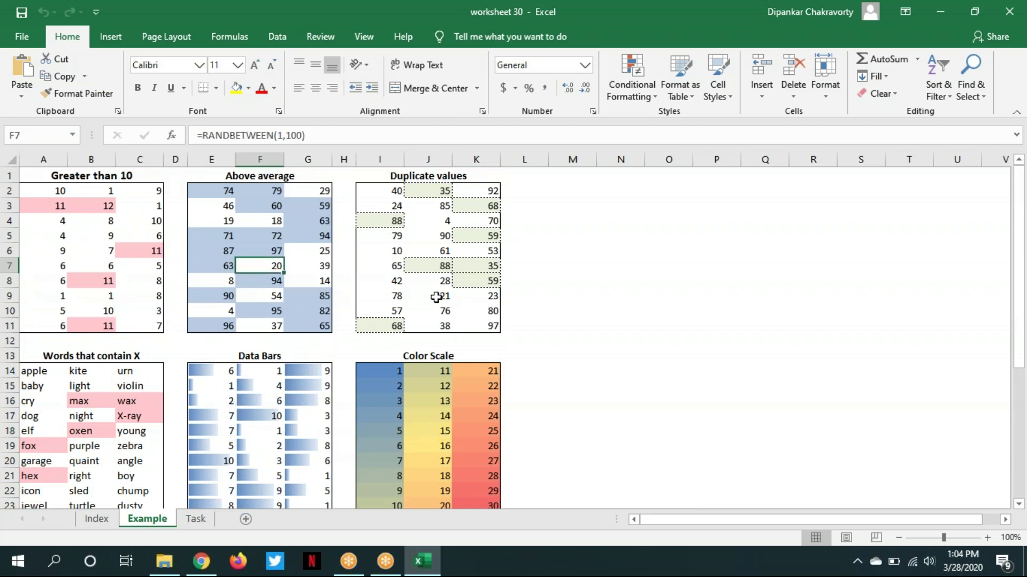
pyautogui.click(461, 307)
pyautogui.click(97, 474)
pyautogui.click(276, 427)
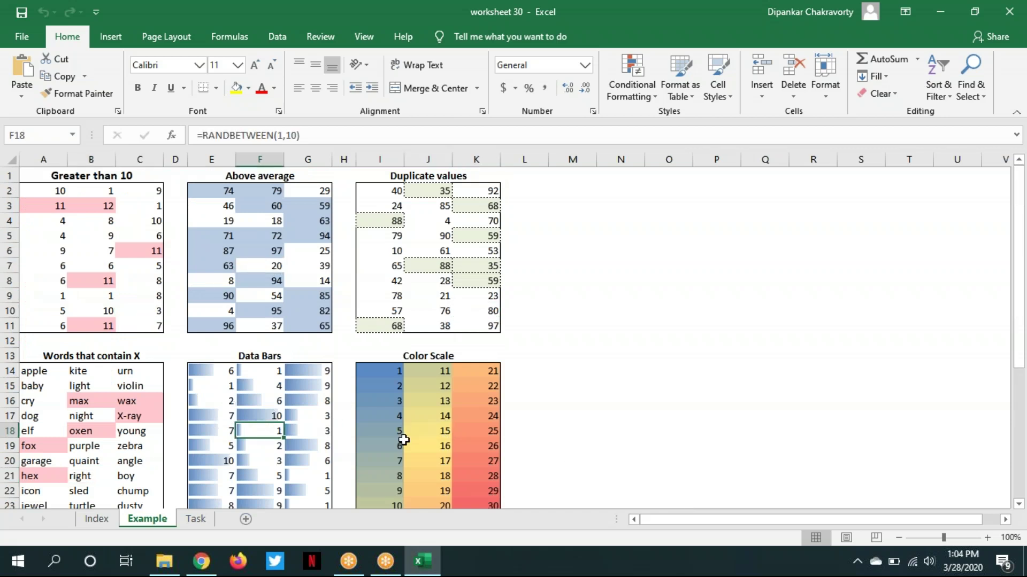
pyautogui.click(404, 441)
pyautogui.scroll(-5, 658, 441)
pyautogui.scroll(5, 659, 441)
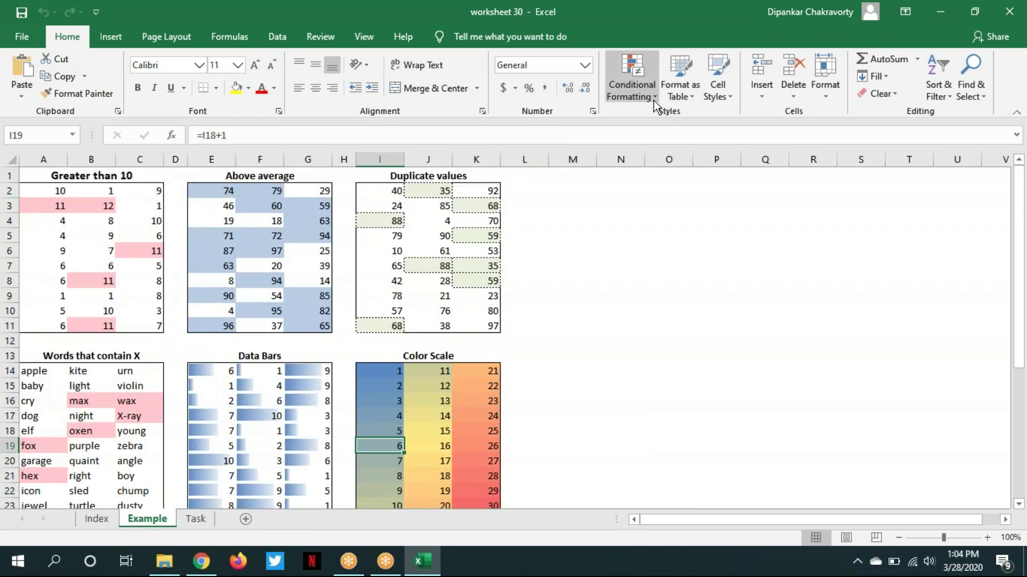
pyautogui.click(211, 429)
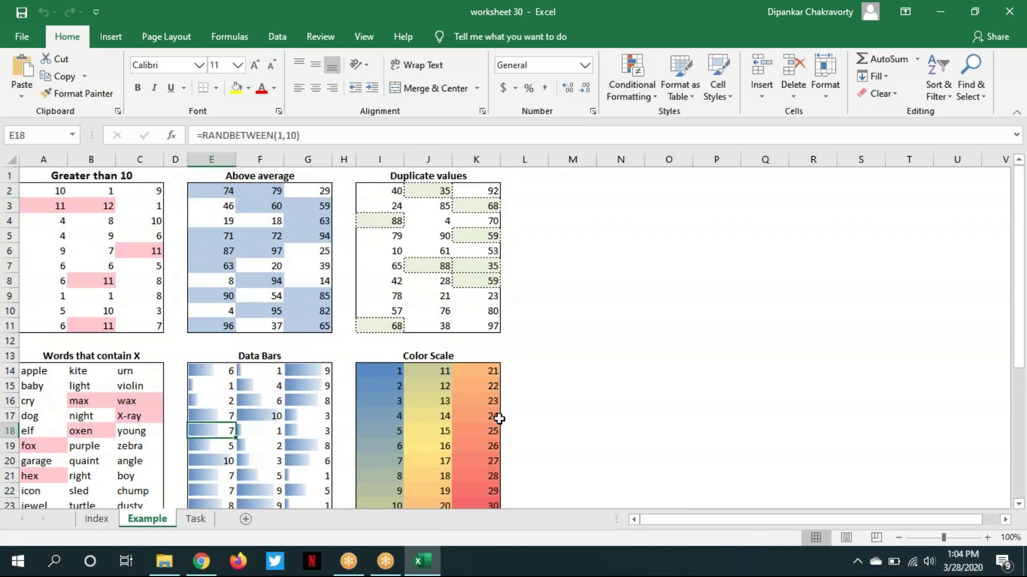
pyautogui.click(400, 446)
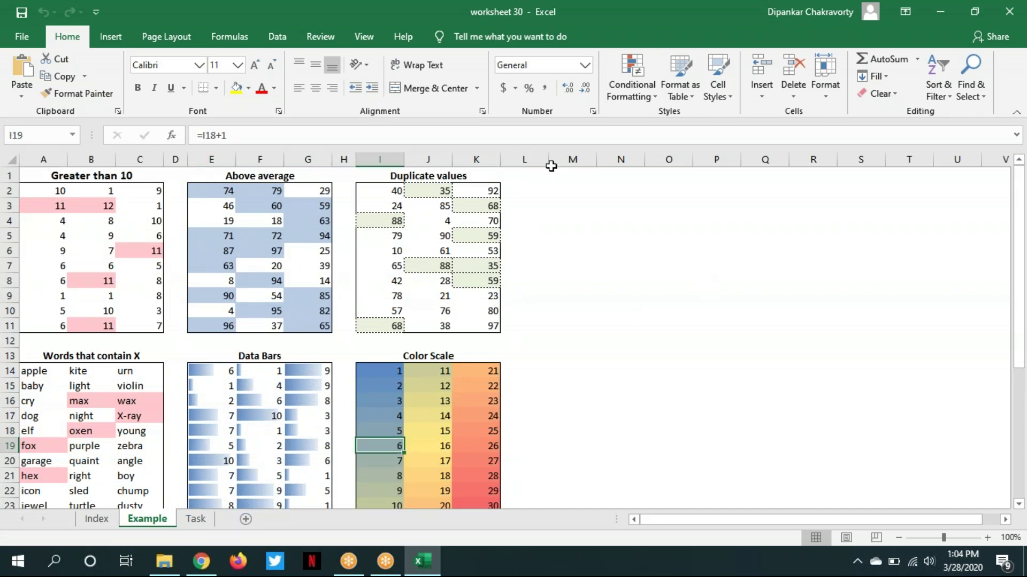
# Inspect the rule behind the Color Scale block in the Rules Manager, and close it without changes
pyautogui.click(658, 96)
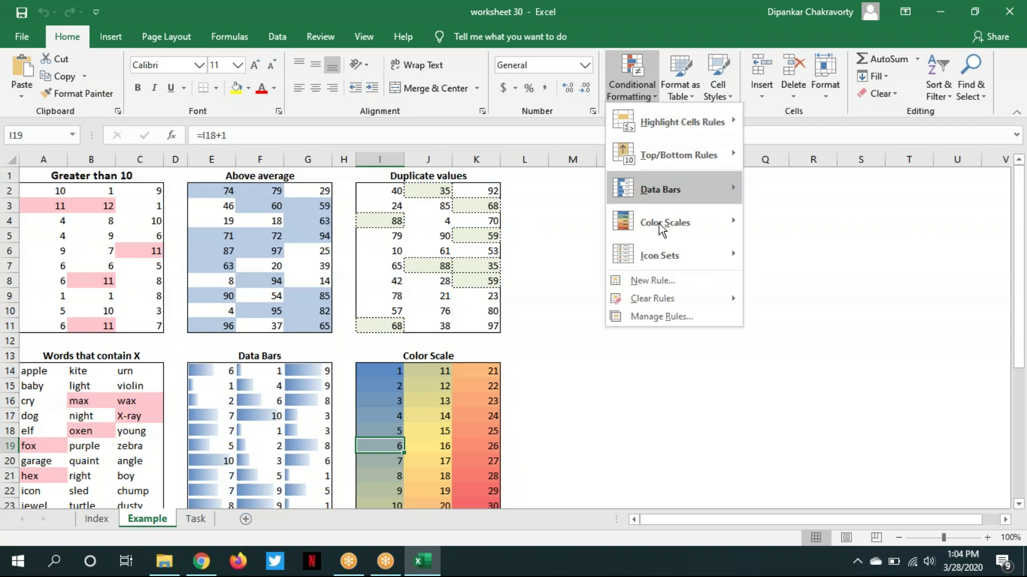
pyautogui.click(649, 318)
pyautogui.doubleClick(509, 241)
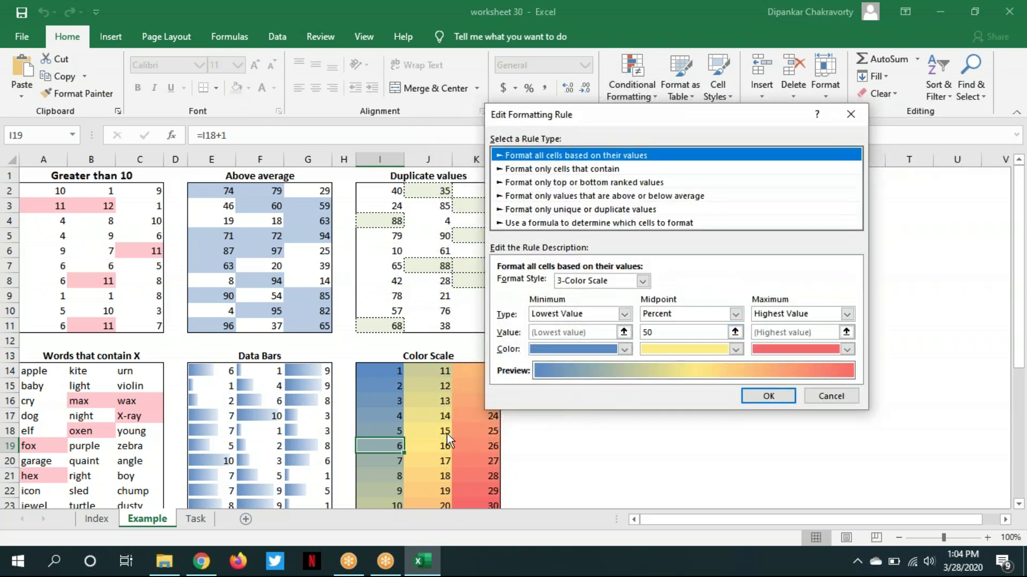
pyautogui.click(850, 114)
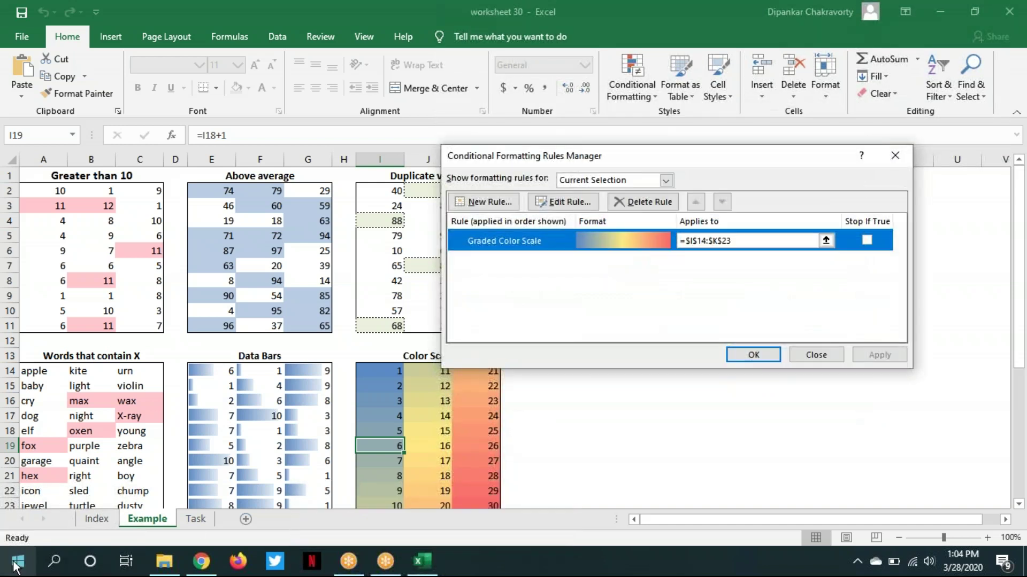
pyautogui.click(825, 356)
# View the Task and Index sheets once more, and close worksheet 30 and the File Explorer window
pyautogui.click(196, 519)
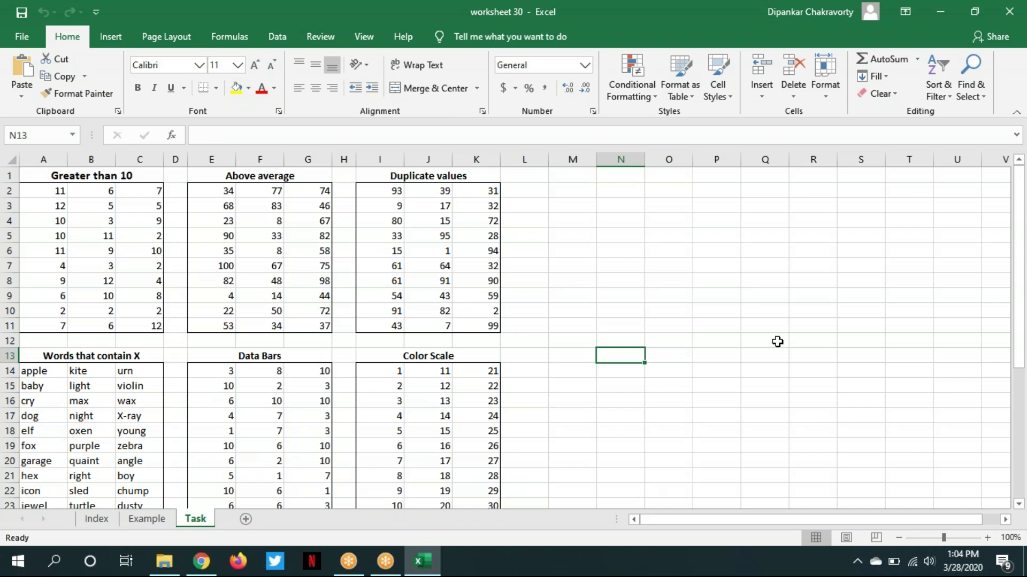
pyautogui.click(95, 519)
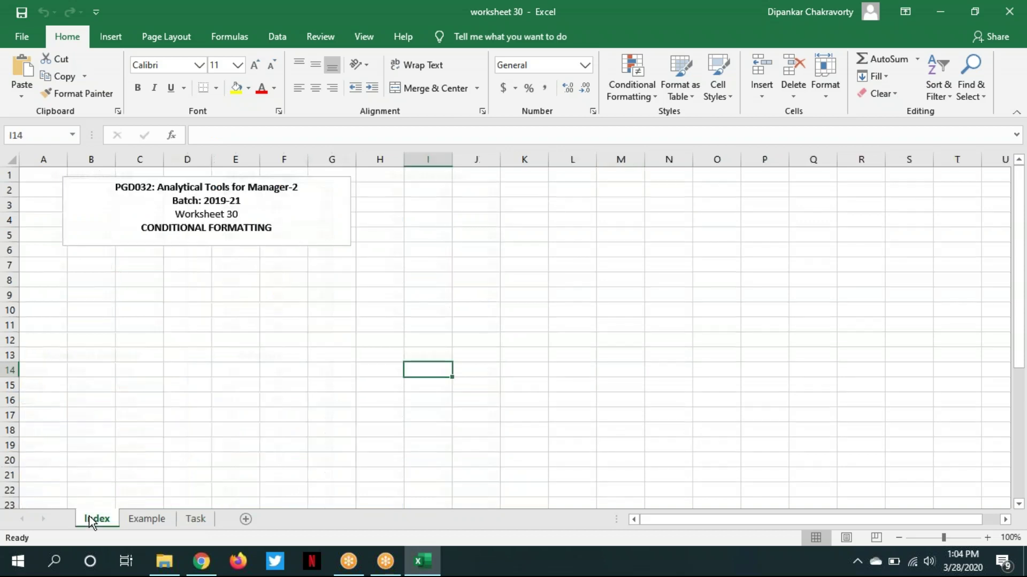
pyautogui.click(1010, 13)
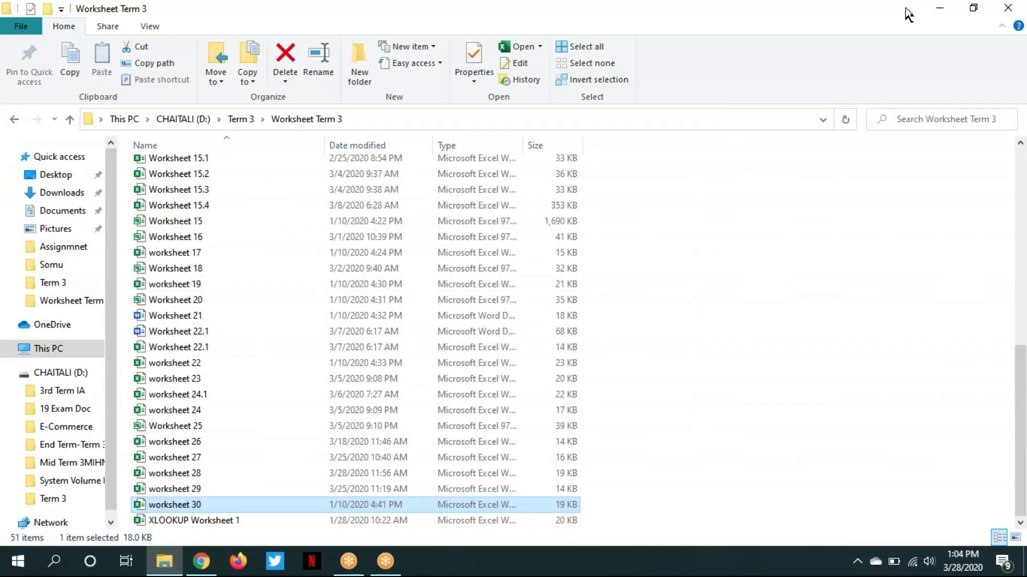
pyautogui.click(1008, 12)
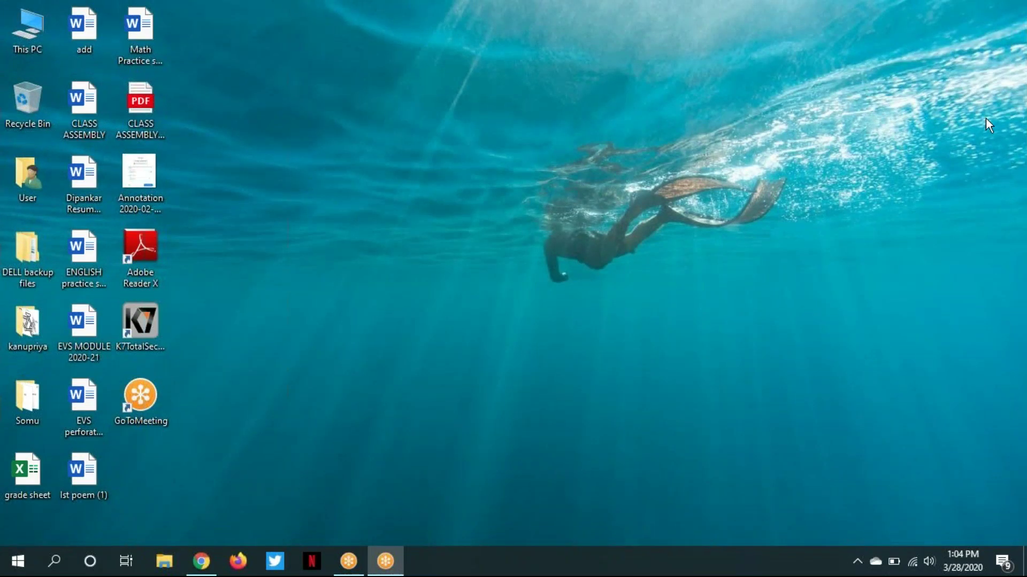